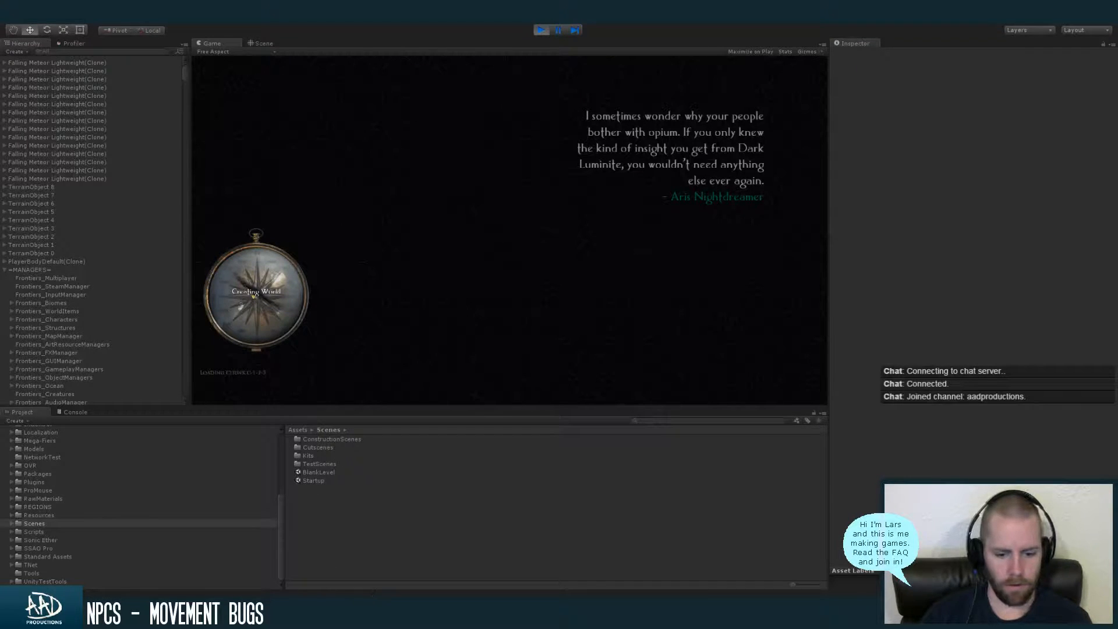
key(alt+Tab)
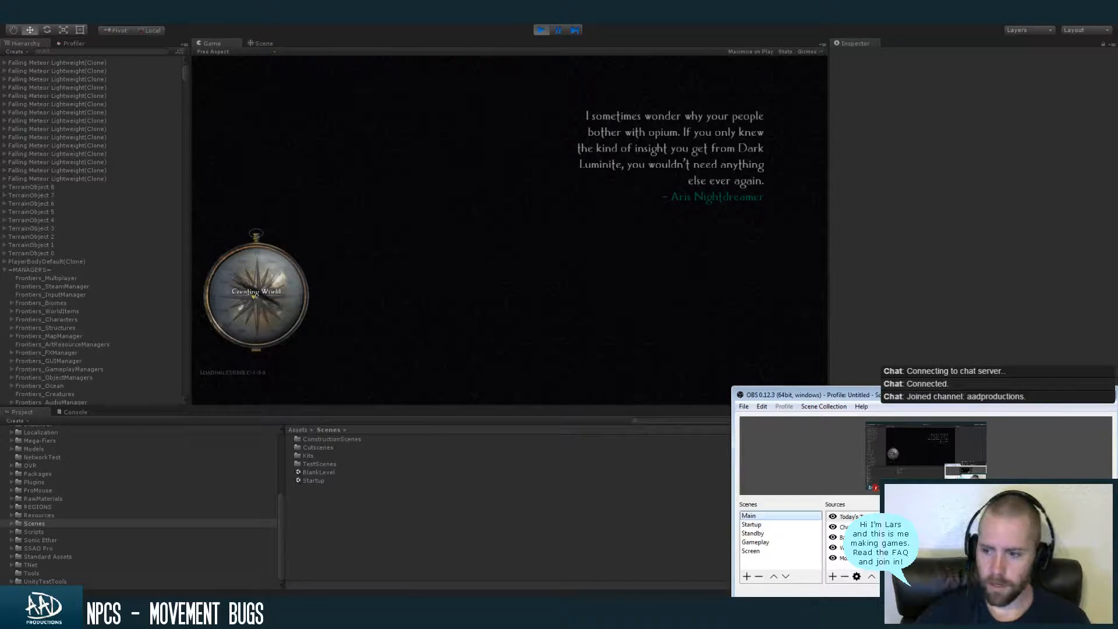
click(1068, 393)
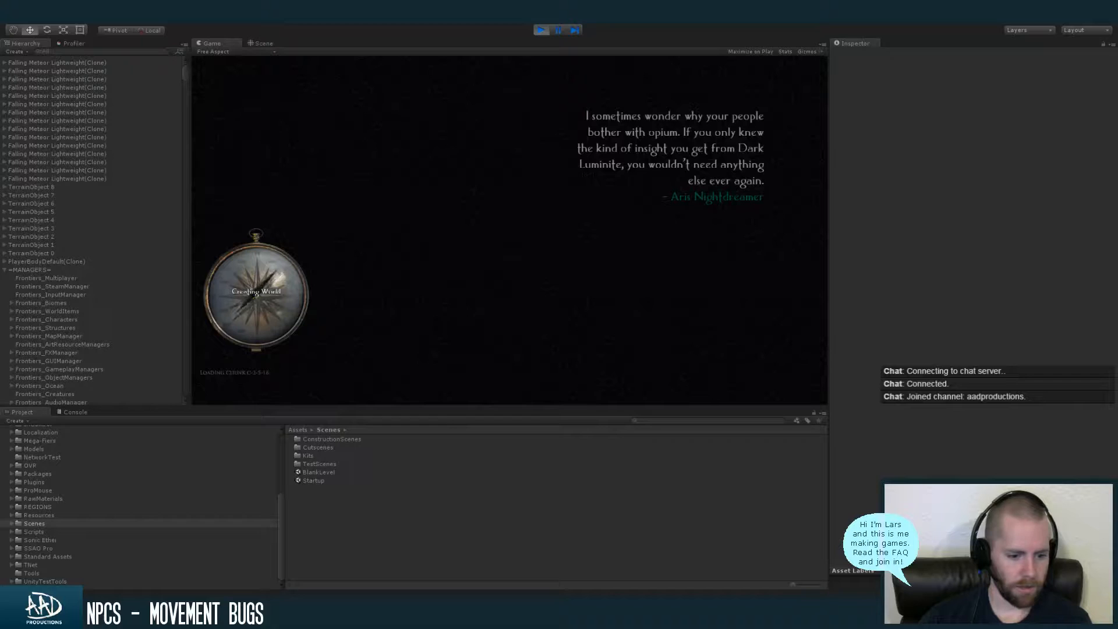
key(alt+Tab)
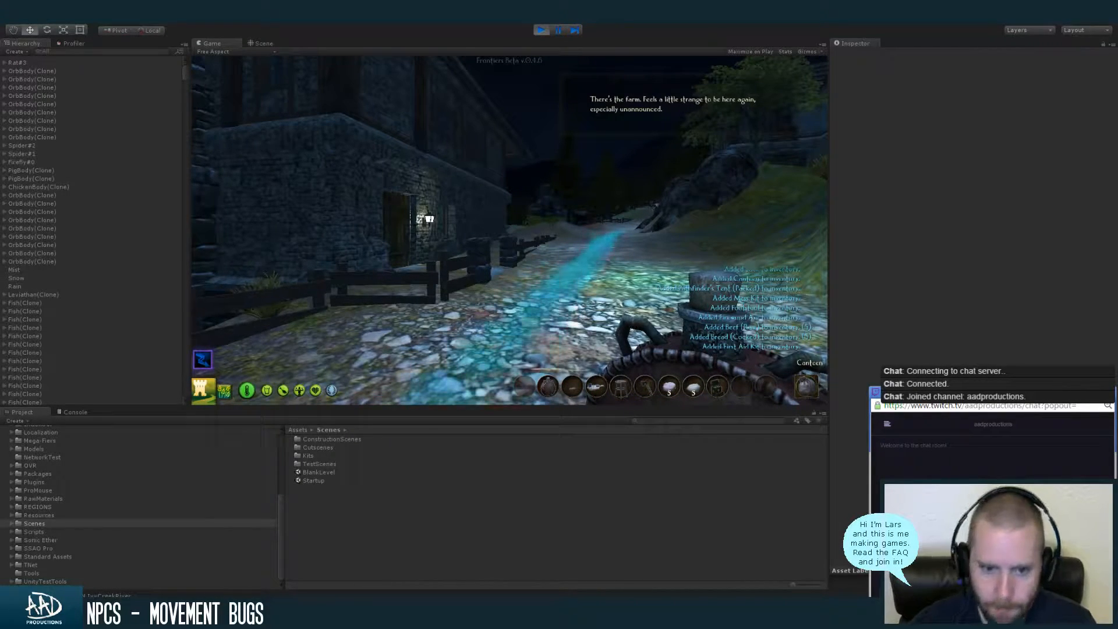
Return to the running game, dismiss the canteen's interaction menu and switch the held item to an empty hand
click(506, 228)
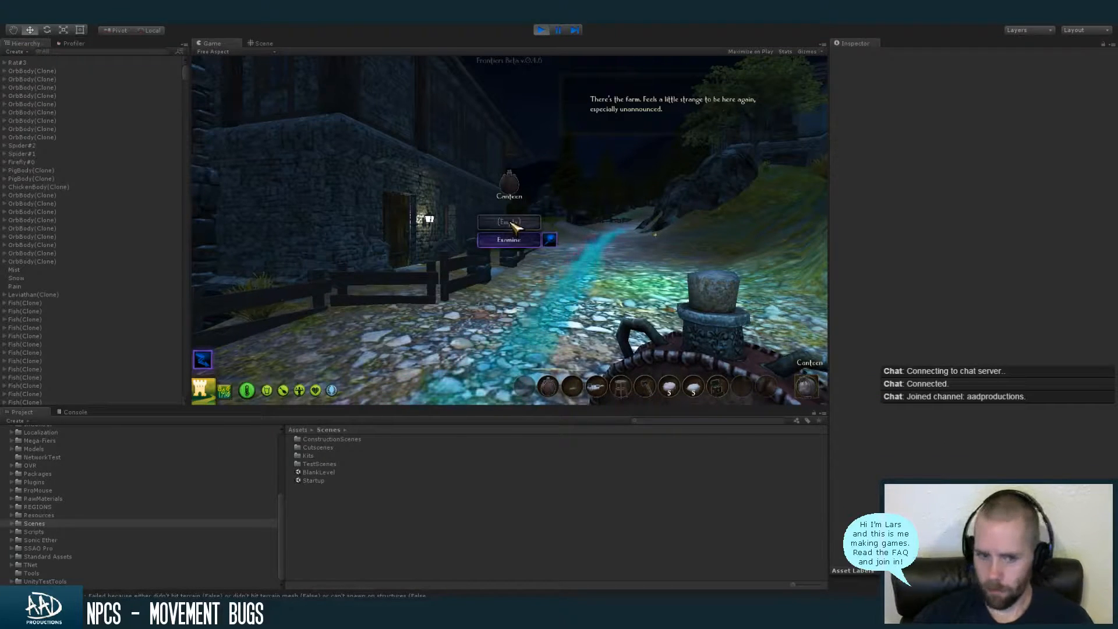
key(Escape)
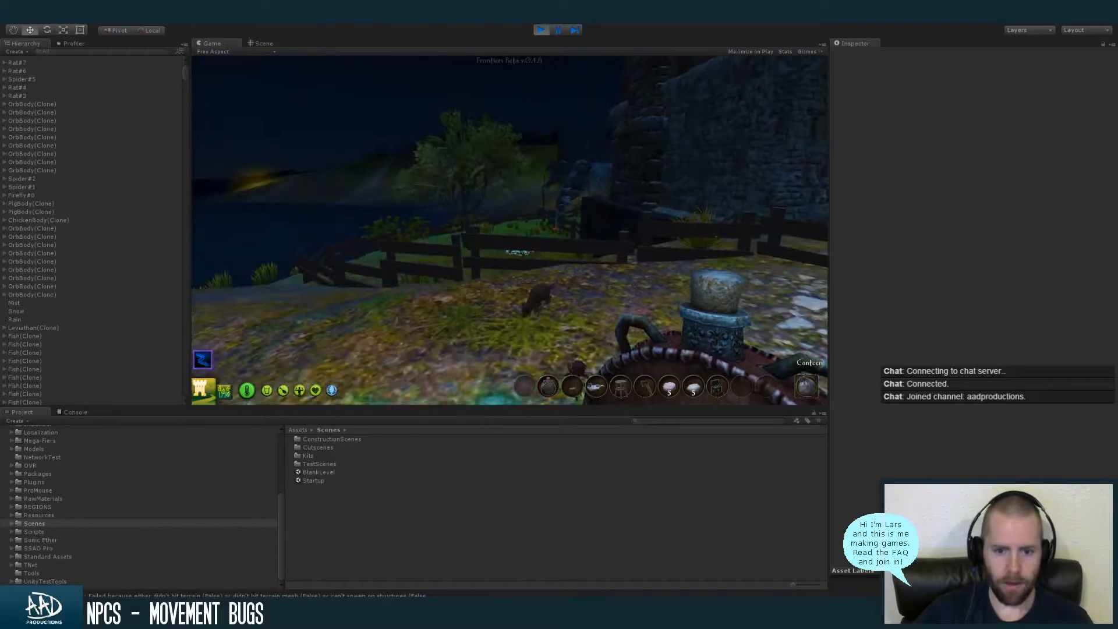
scroll(509, 230, down, 2)
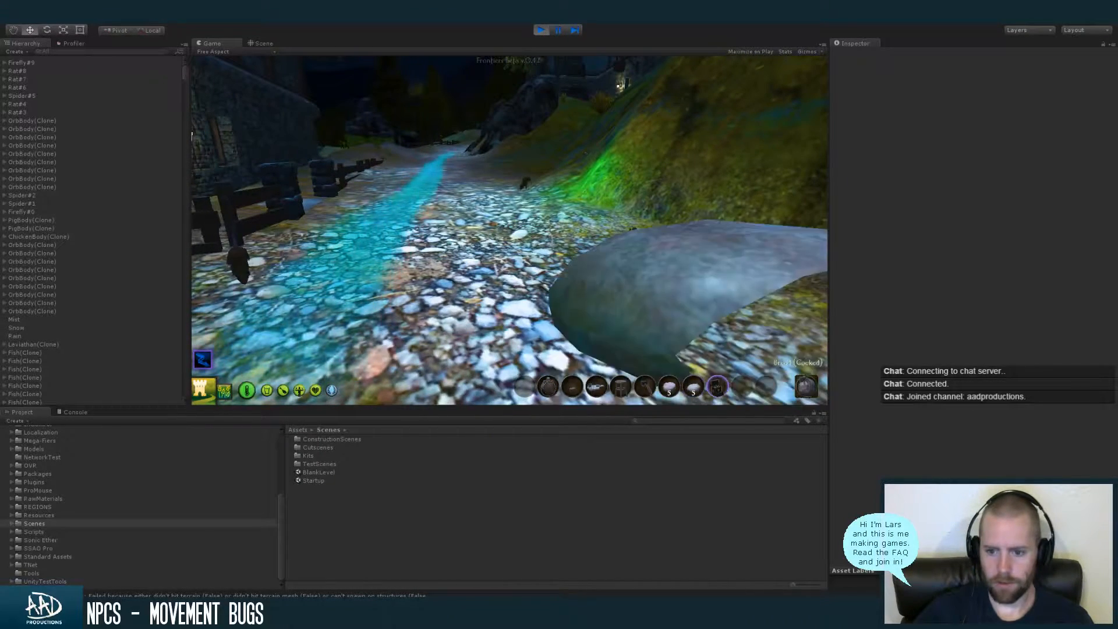
scroll(510, 230, down, 1)
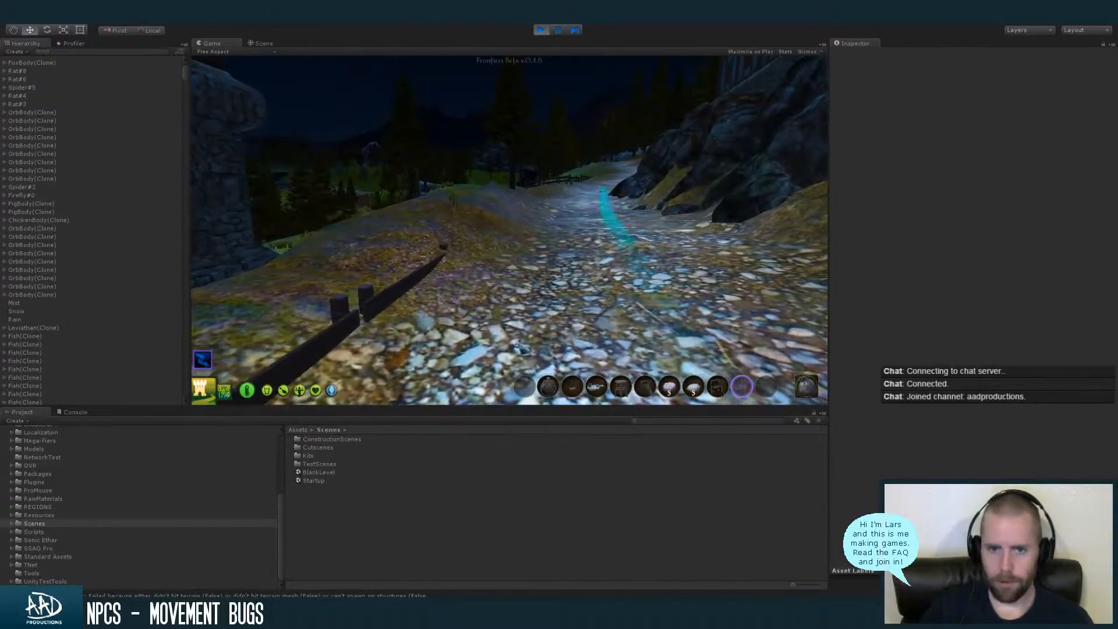
Walk off the stone path and down past the farmhouse wall to observe the pigs in the fenced yard
key(w)
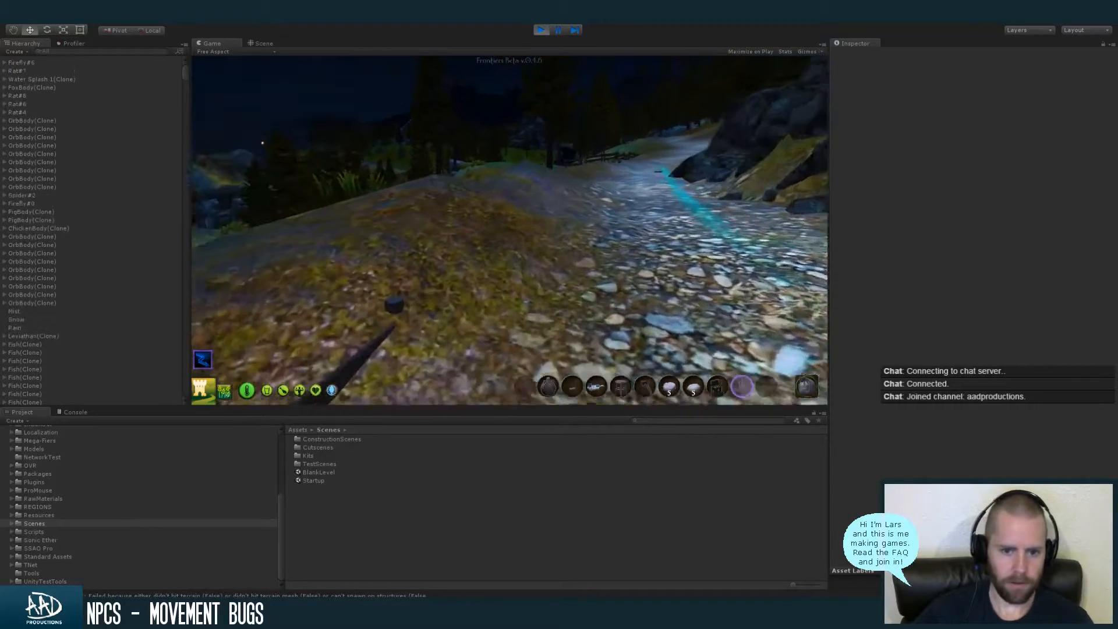
key(w)
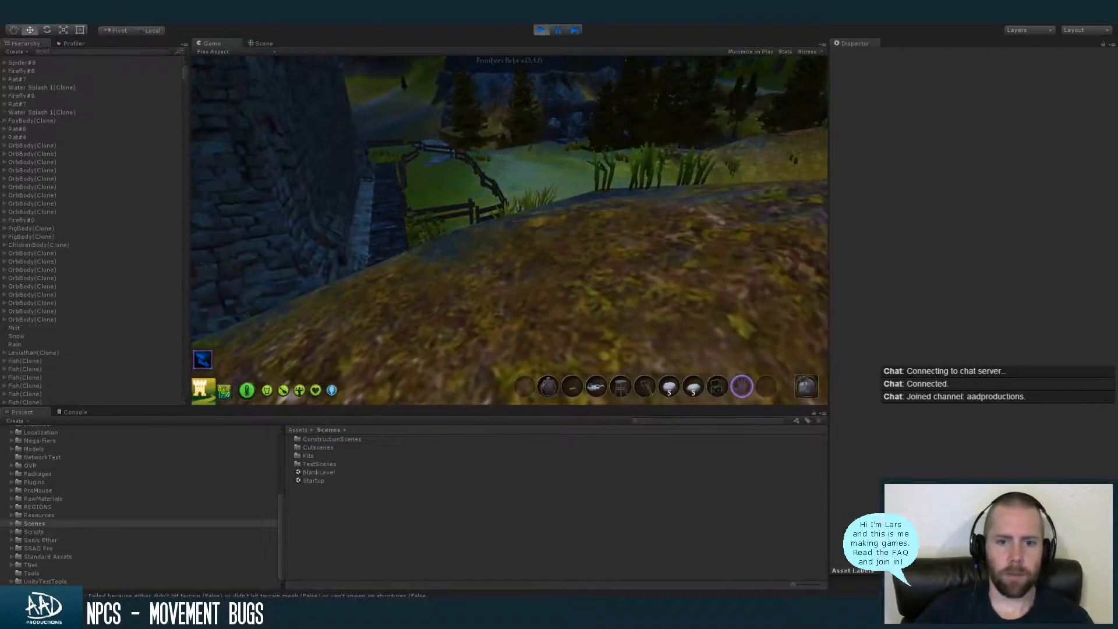
key(w)
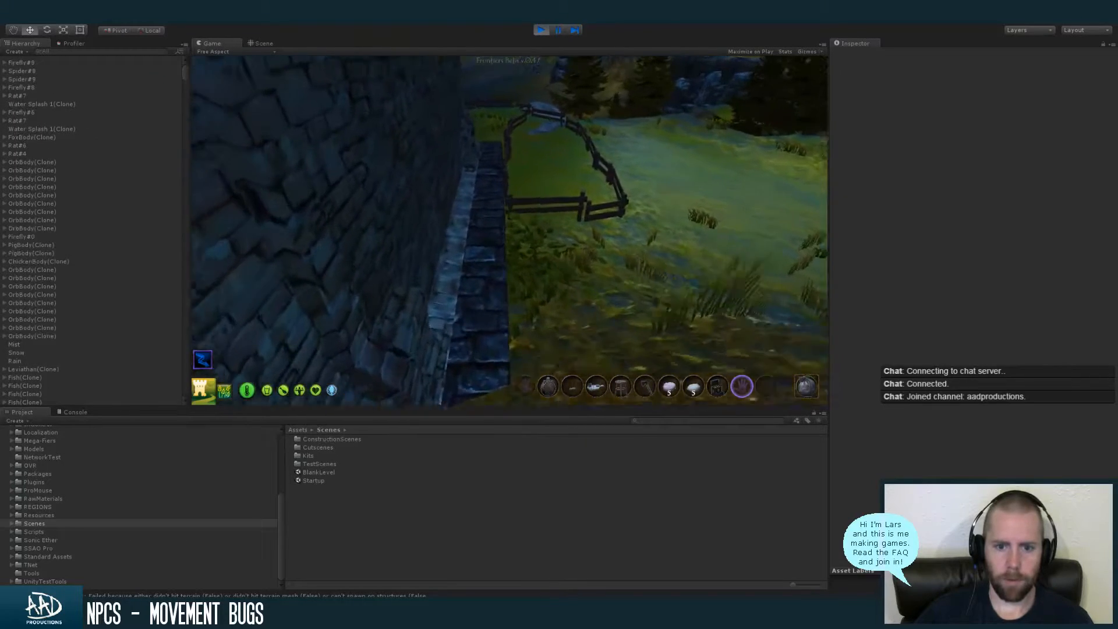
key(w)
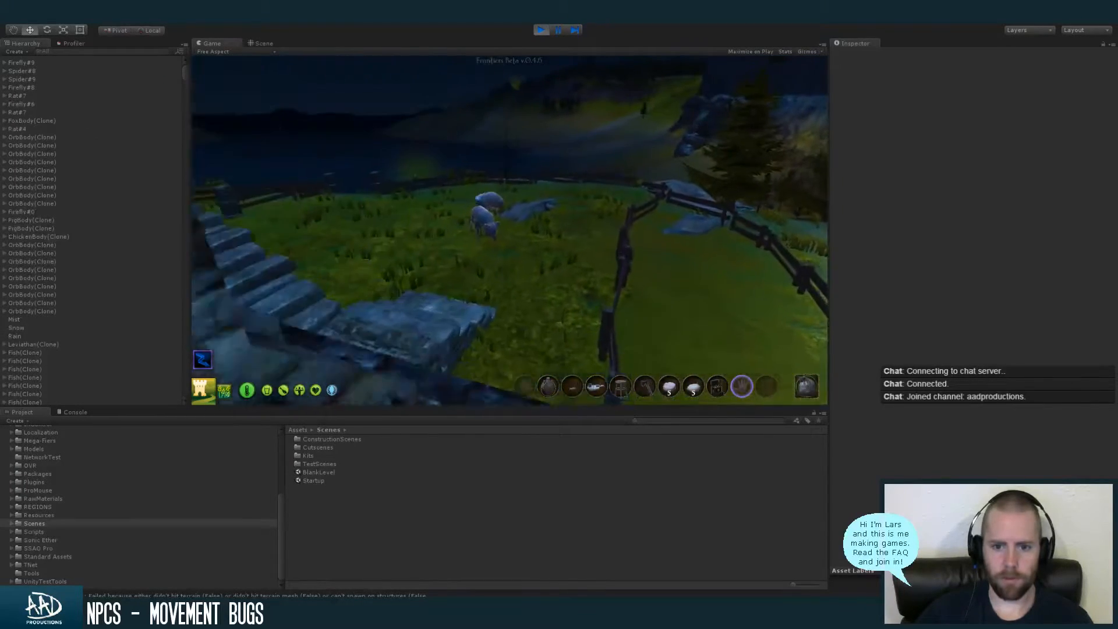
key(w)
key(w)
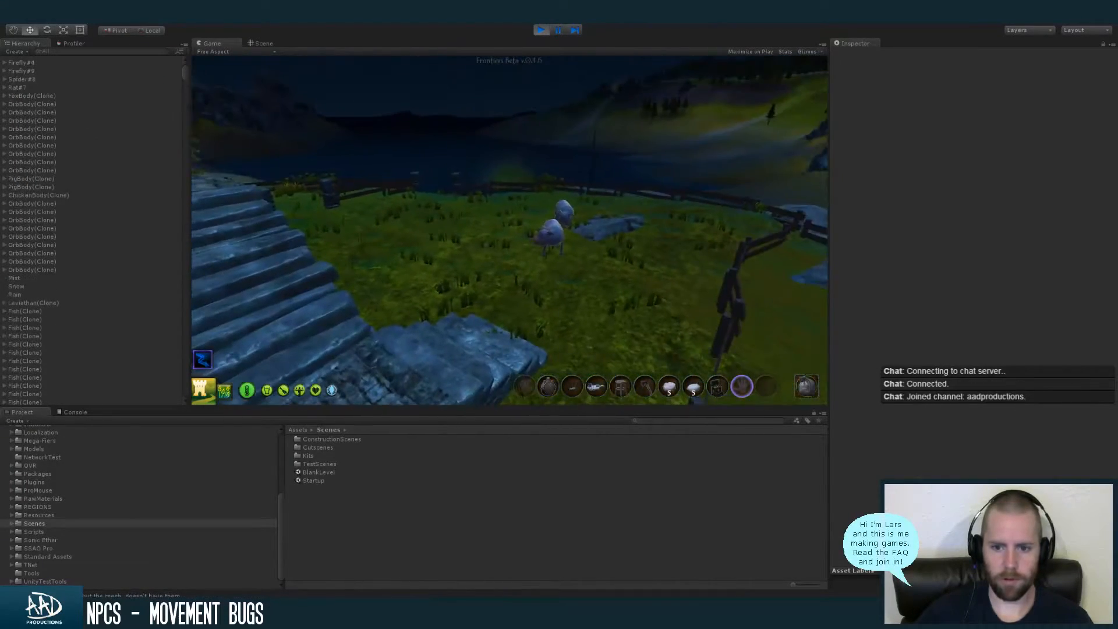
key(w)
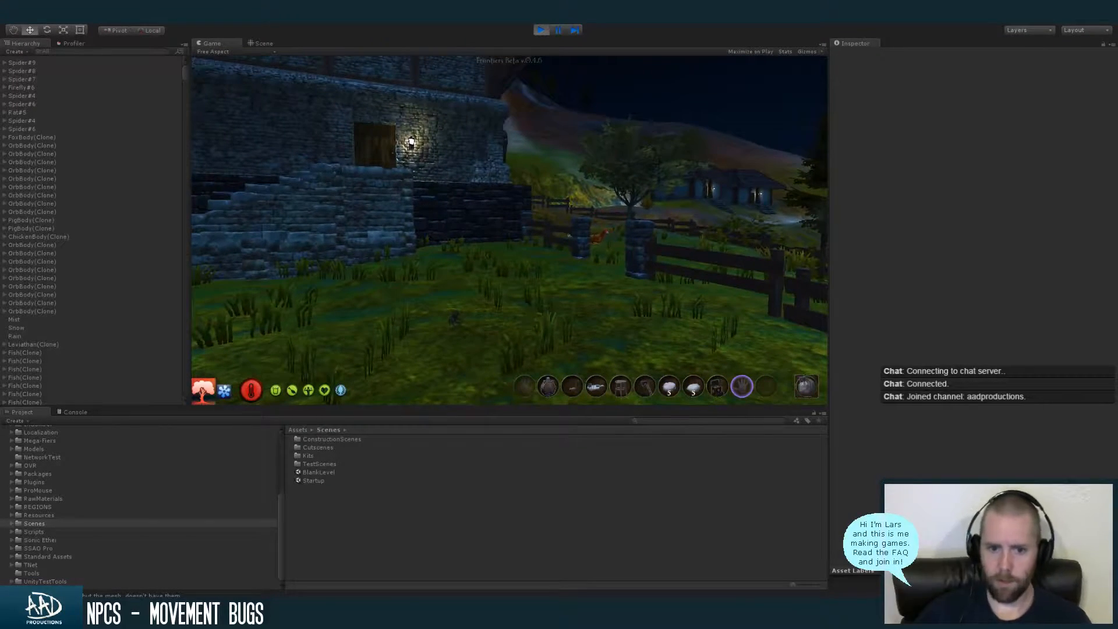
Walk through the yard gate and around the chicken and pigs to check how they move
key(w)
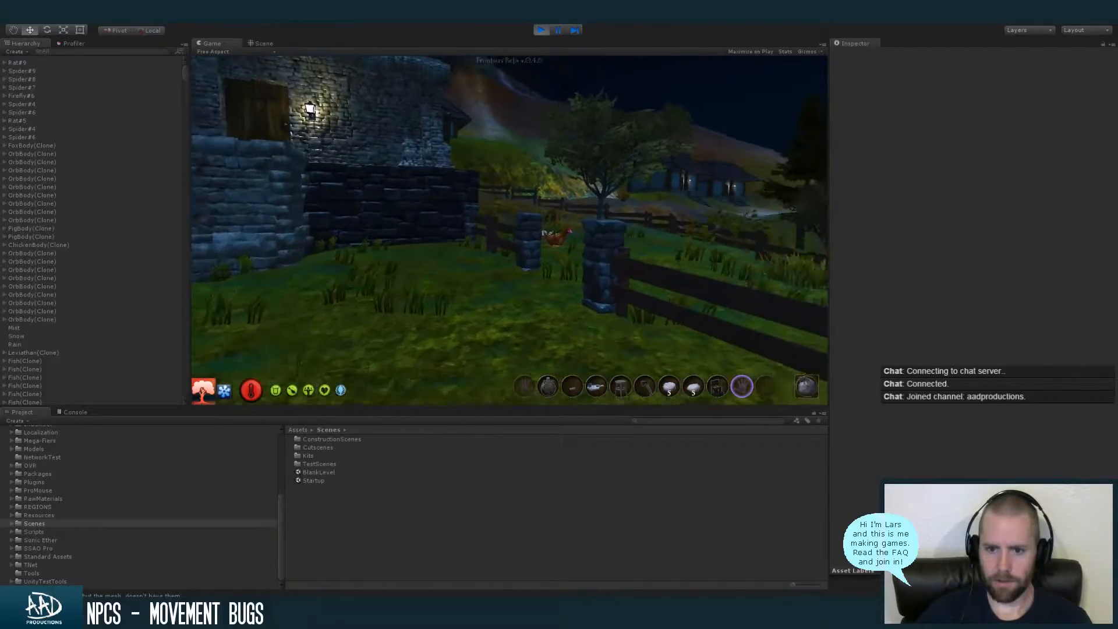
key(w)
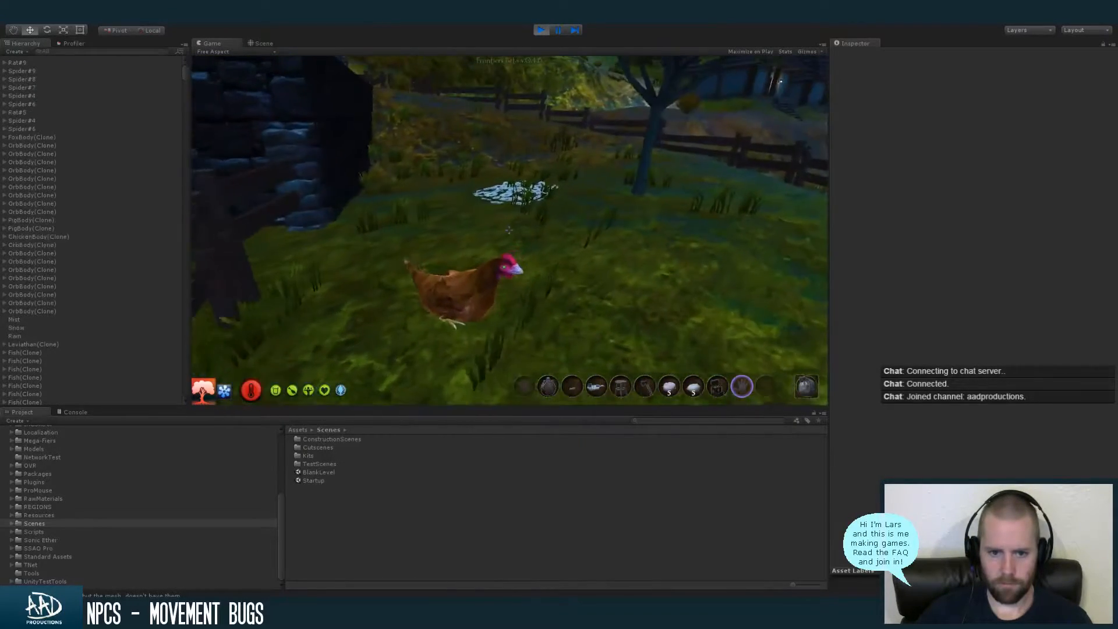
key(d)
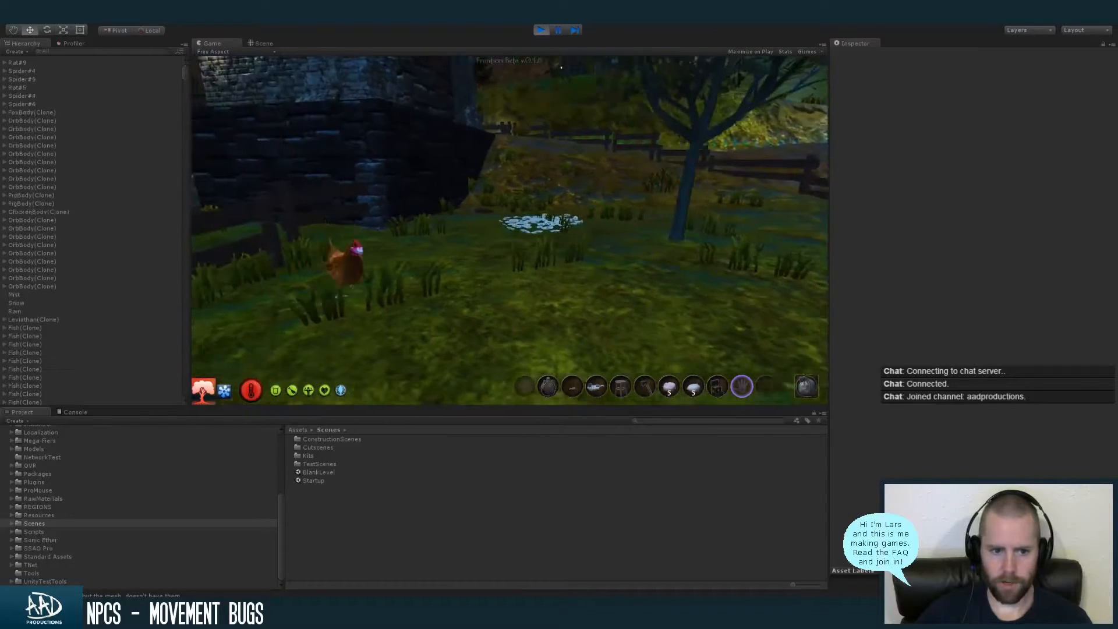
key(a)
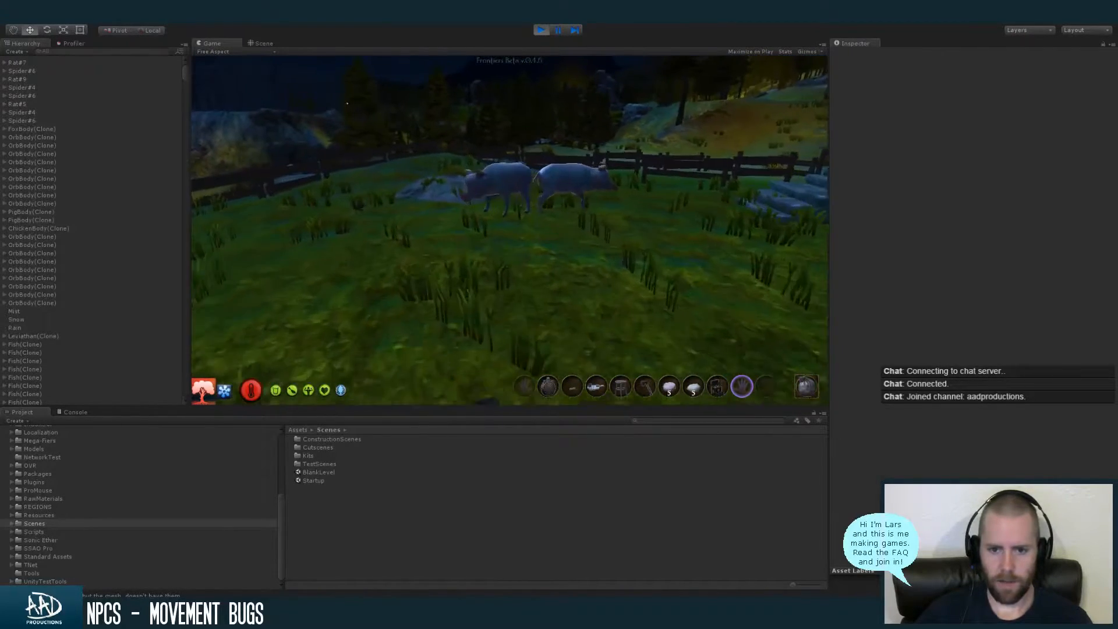
key(w)
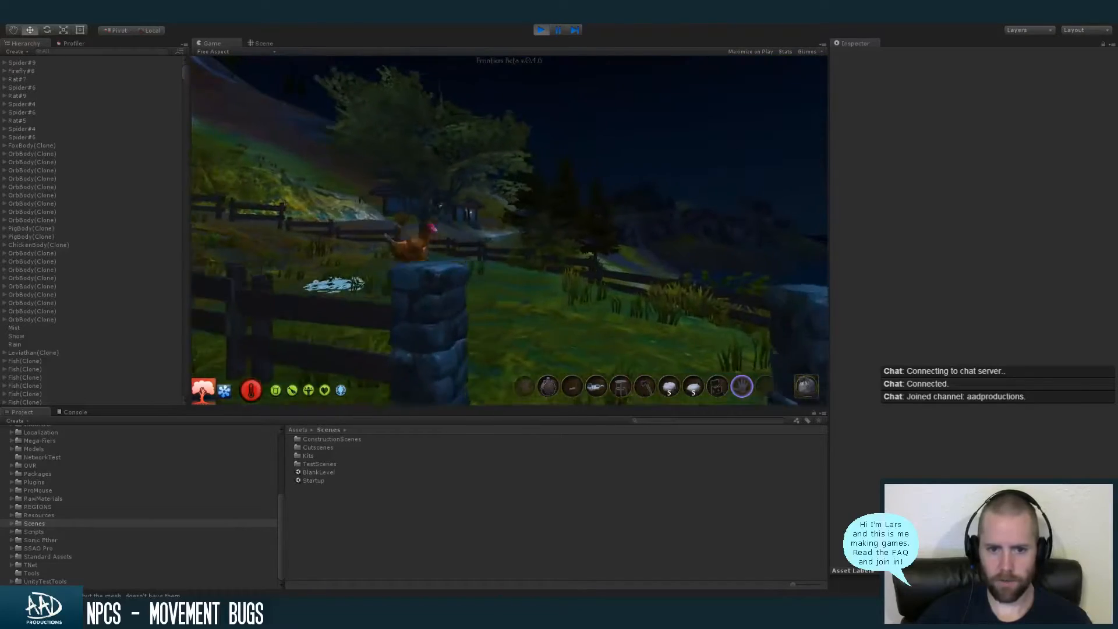
key(w)
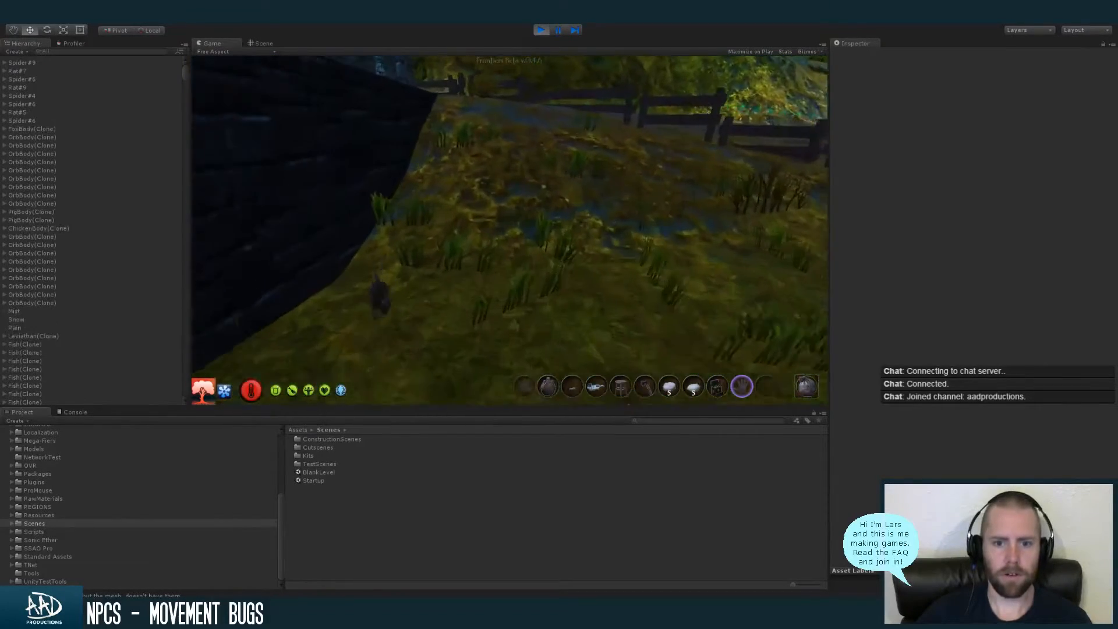
Enter the farmhouse and examine the movement of the two NPCs from the stairs, the room and the doorway
key(w)
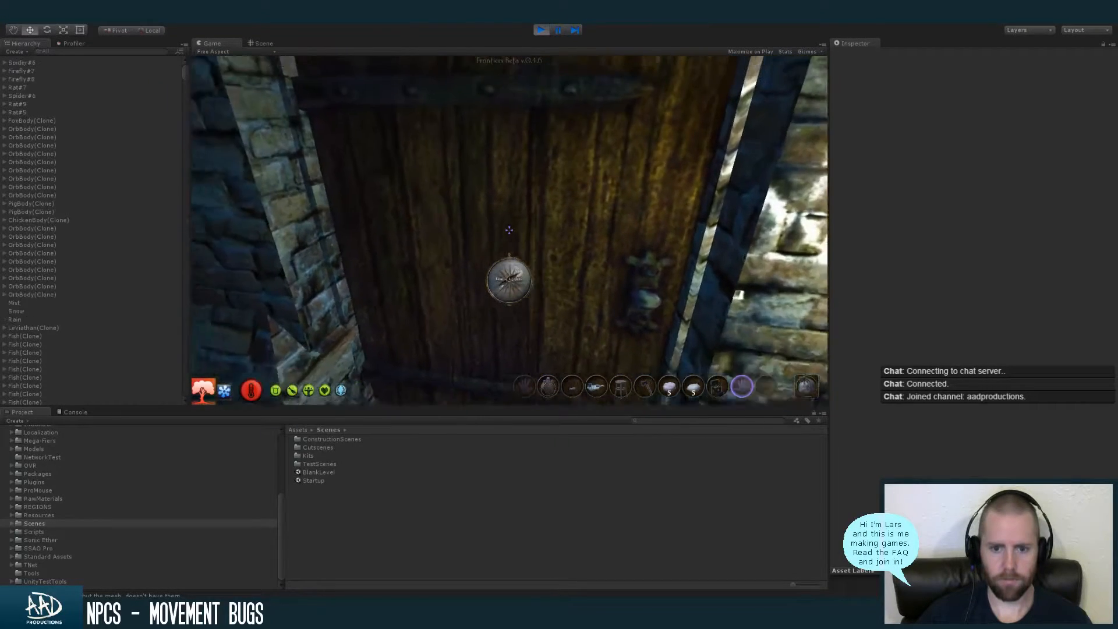
key(s)
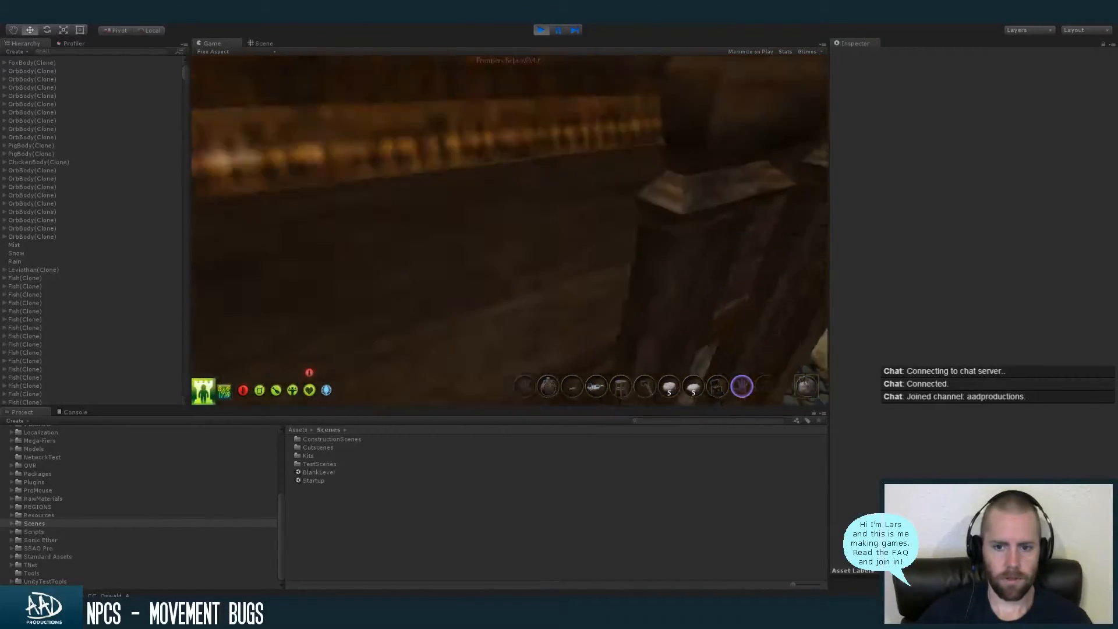
key(w)
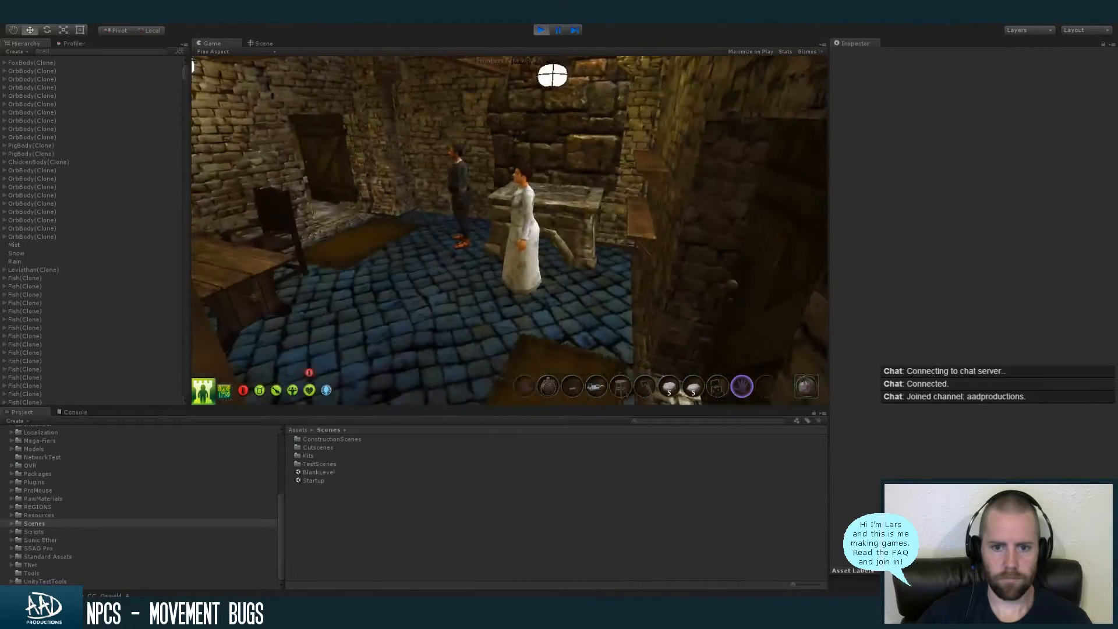
key(w)
key(w)
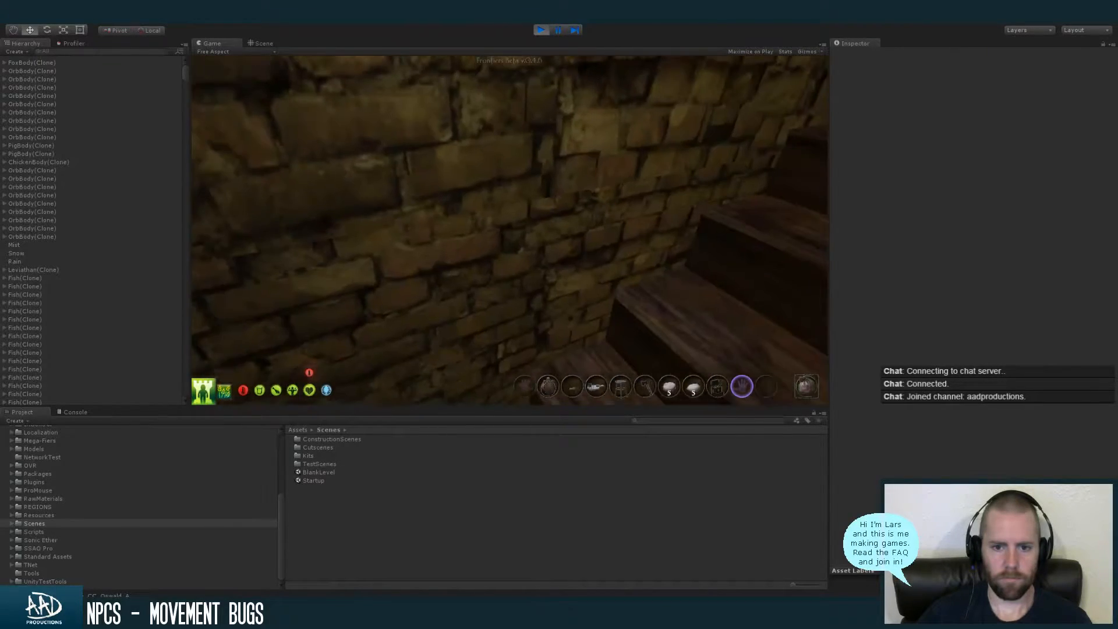
key(w)
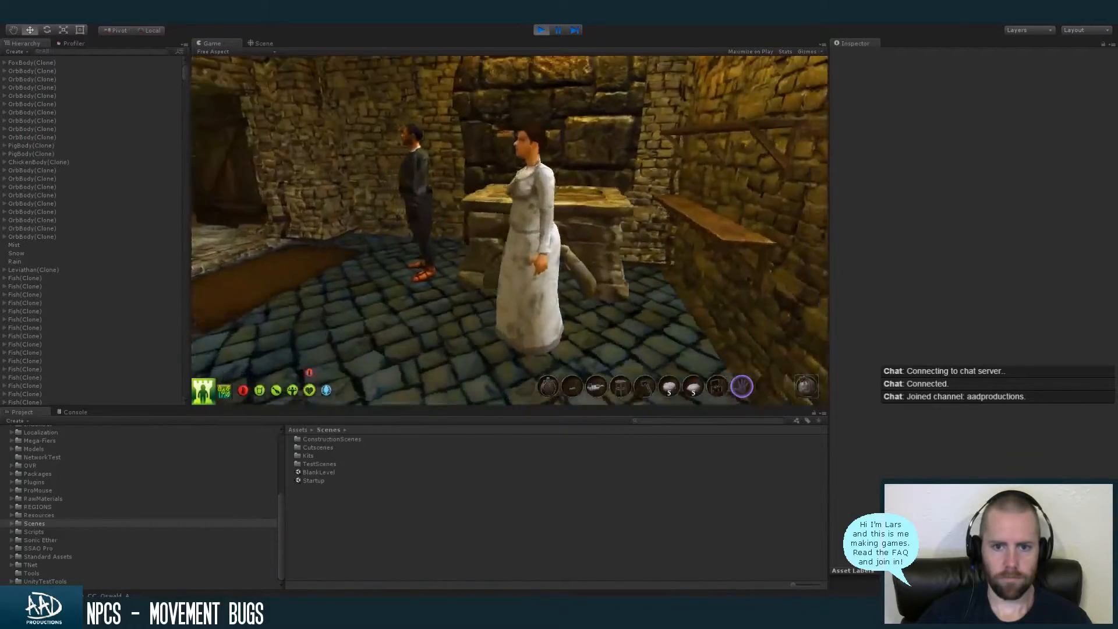
key(s)
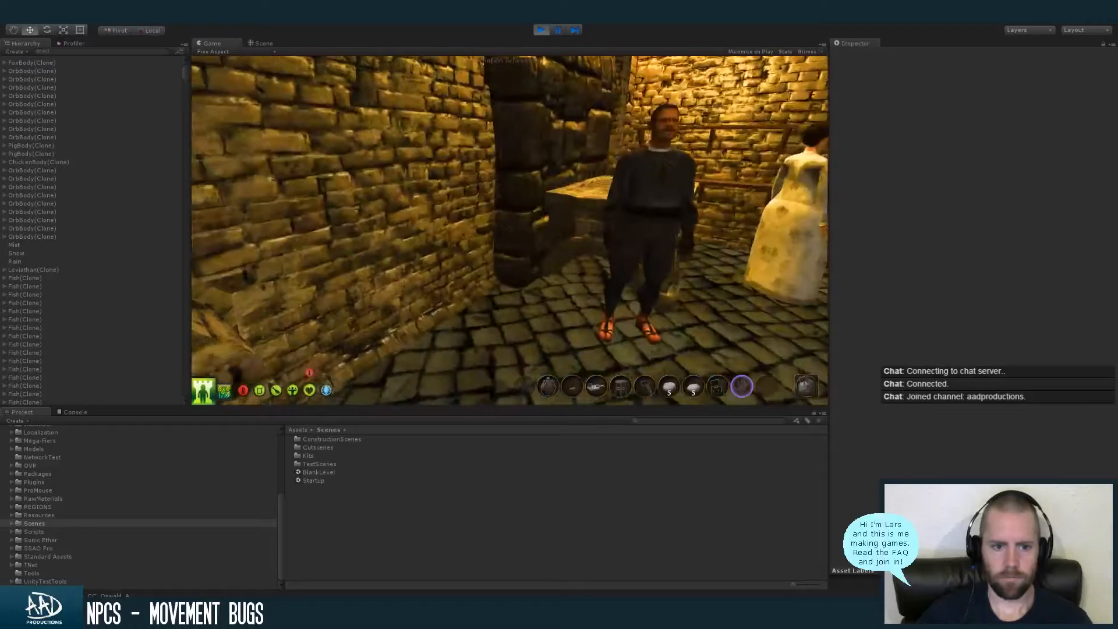
key(s)
key(s)
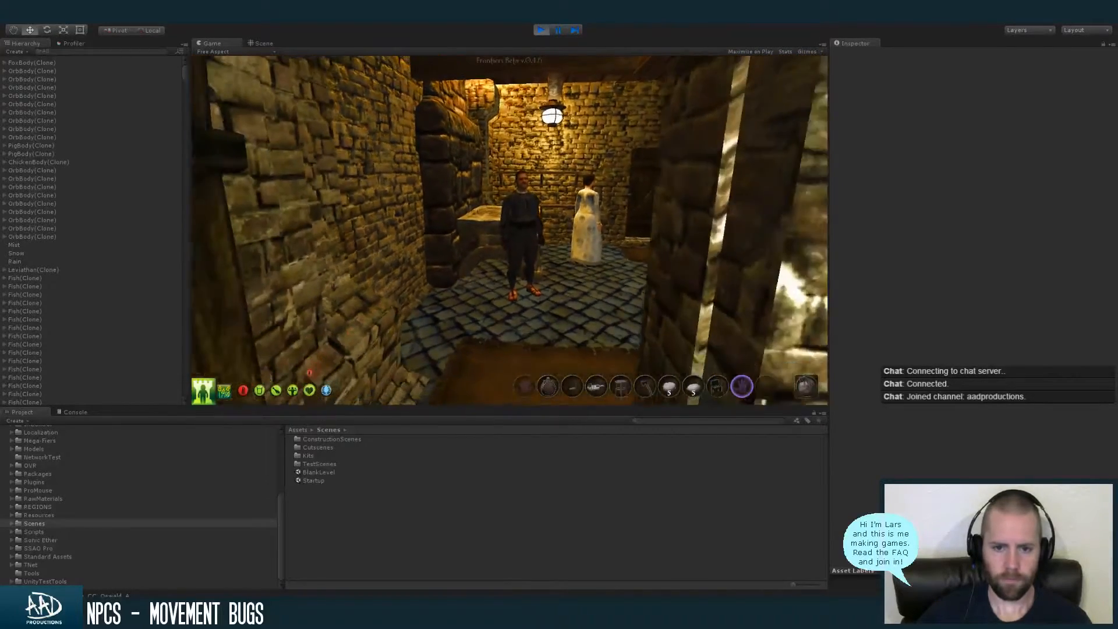
Pause the game, expand PLAYER and LocalPlayer in the hierarchy, and frame the FeetCollider object in the Scene view
key(super)
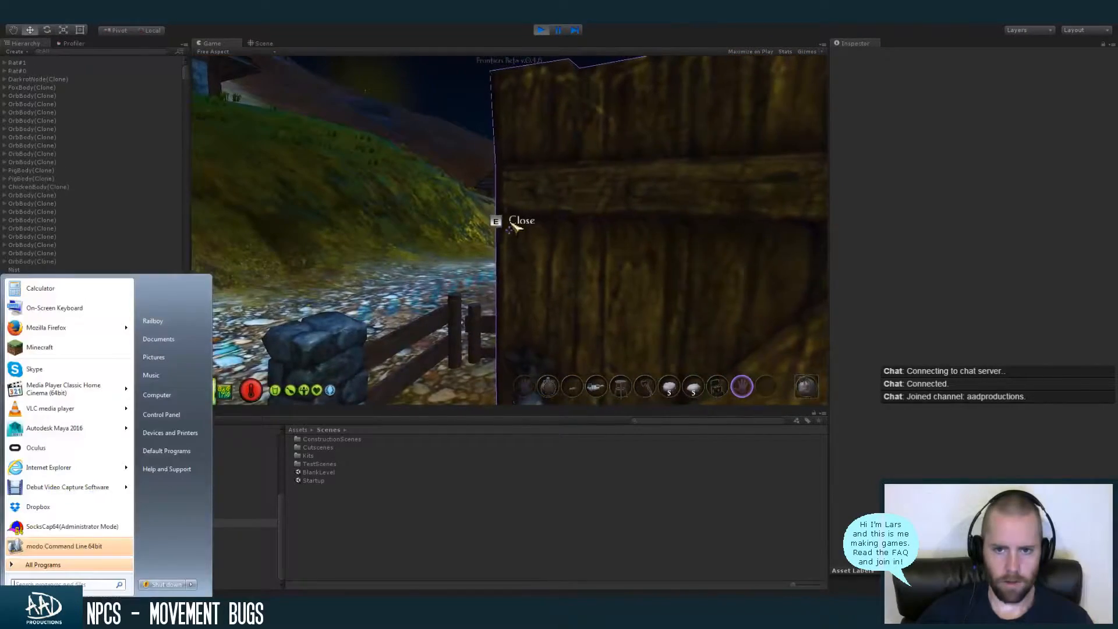
click(557, 30)
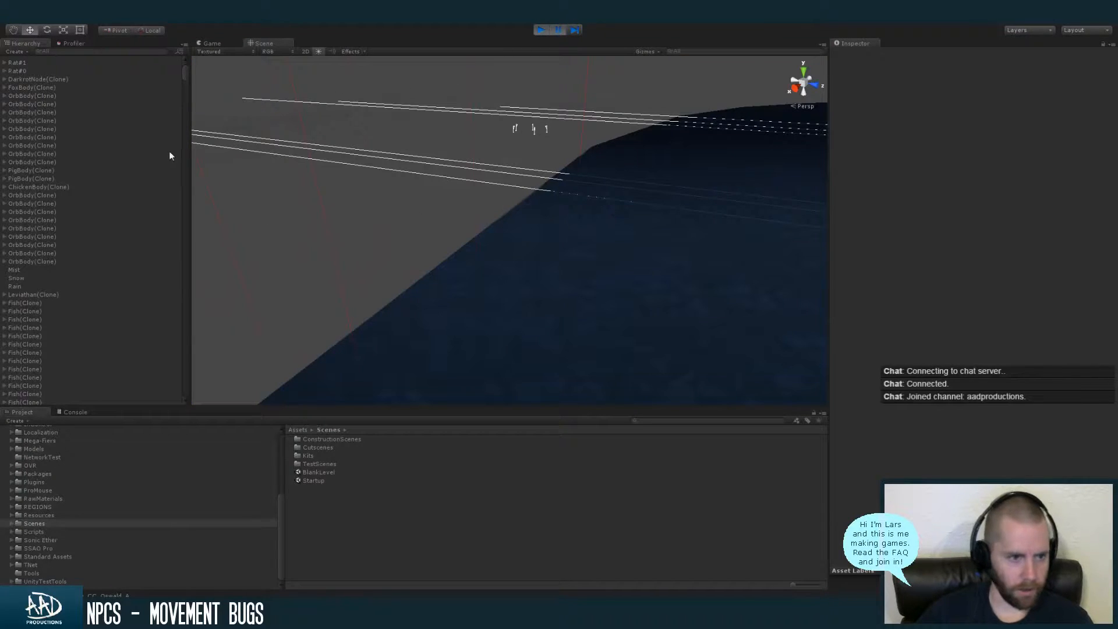
scroll(40, 287, up, 10)
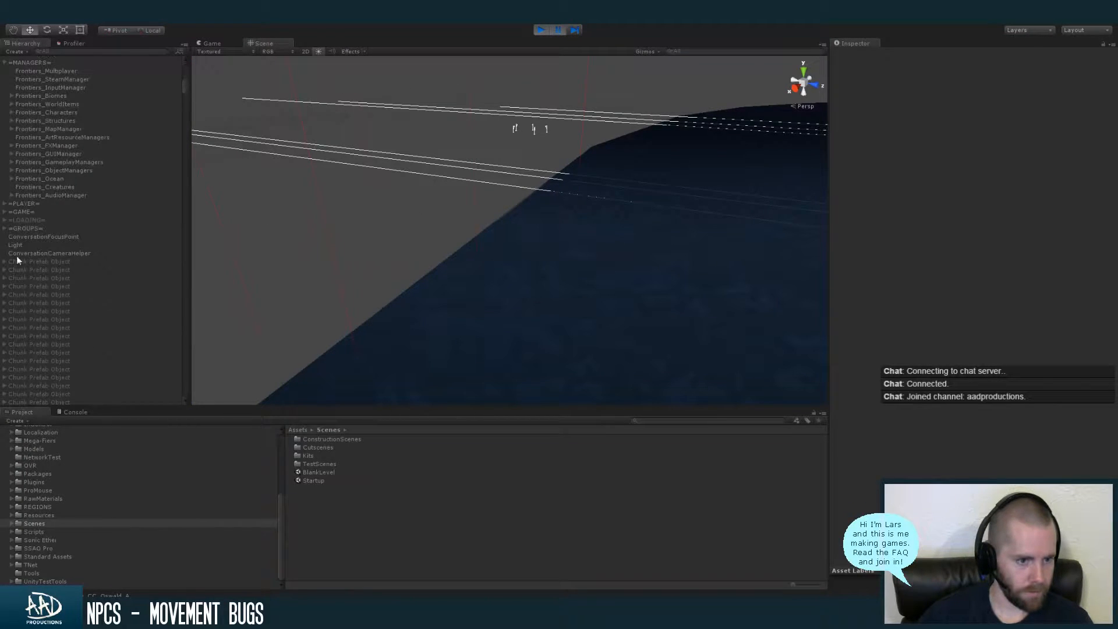
click(4, 203)
click(10, 212)
click(32, 221)
key(f)
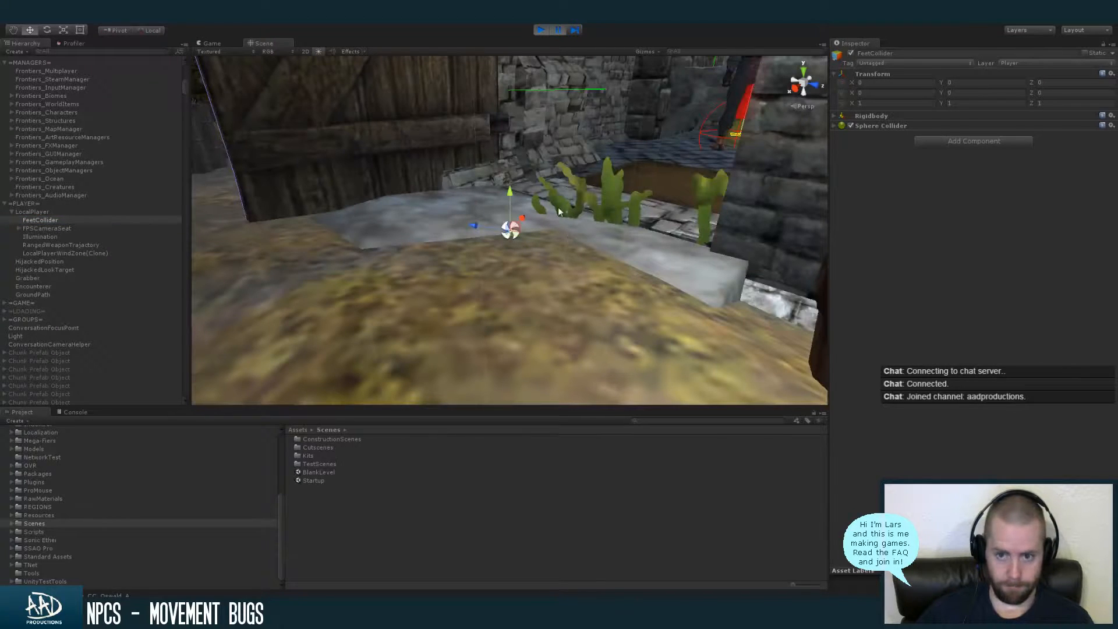
Examine the two farmhouse NPCs and their colliders in the Scene view through the open doorway
middle_drag(685, 165, 362, 337)
right_drag(361, 337, 536, 269)
middle_drag(536, 269, 753, 290)
right_drag(576, 290, 719, 254)
middle_drag(466, 300, 636, 285)
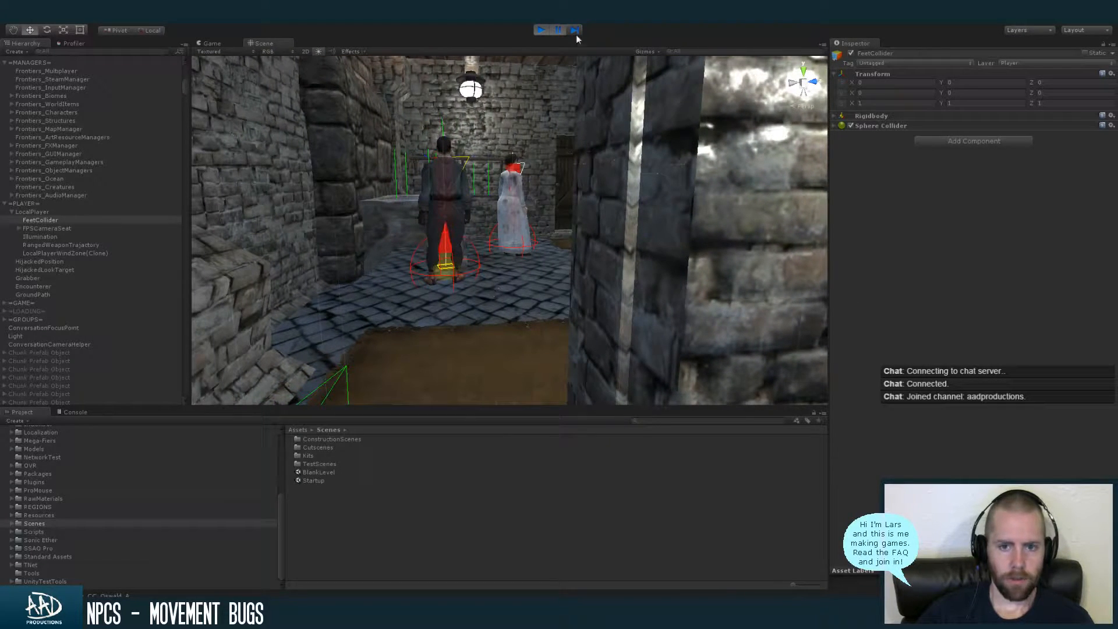
Resume the game to move through the yard, and pause it again to return to the Scene view
click(558, 30)
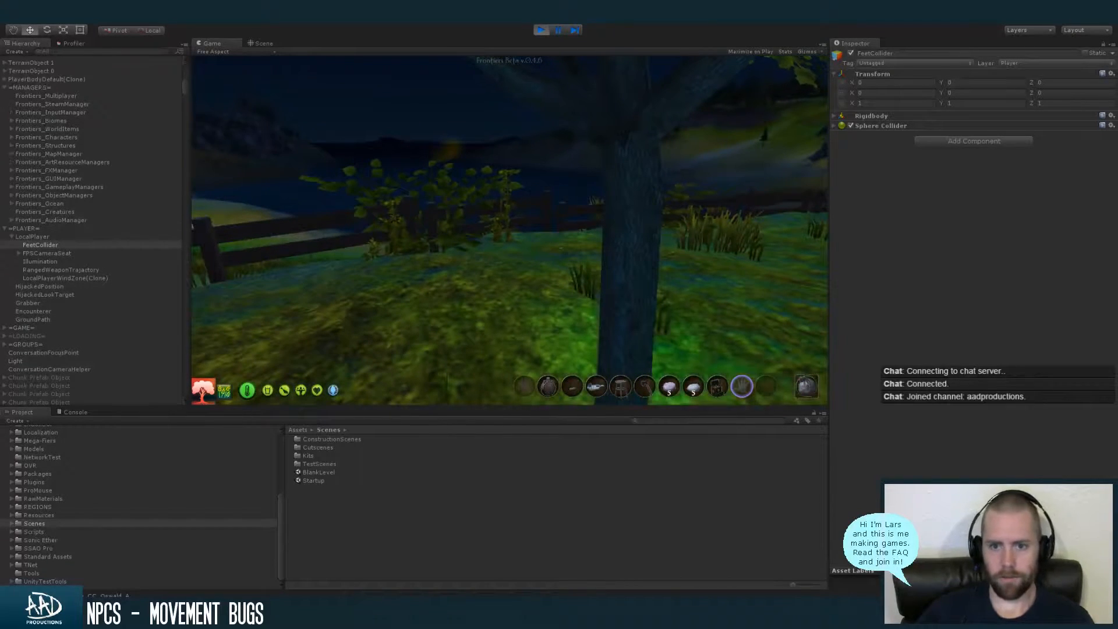
key(super)
click(557, 29)
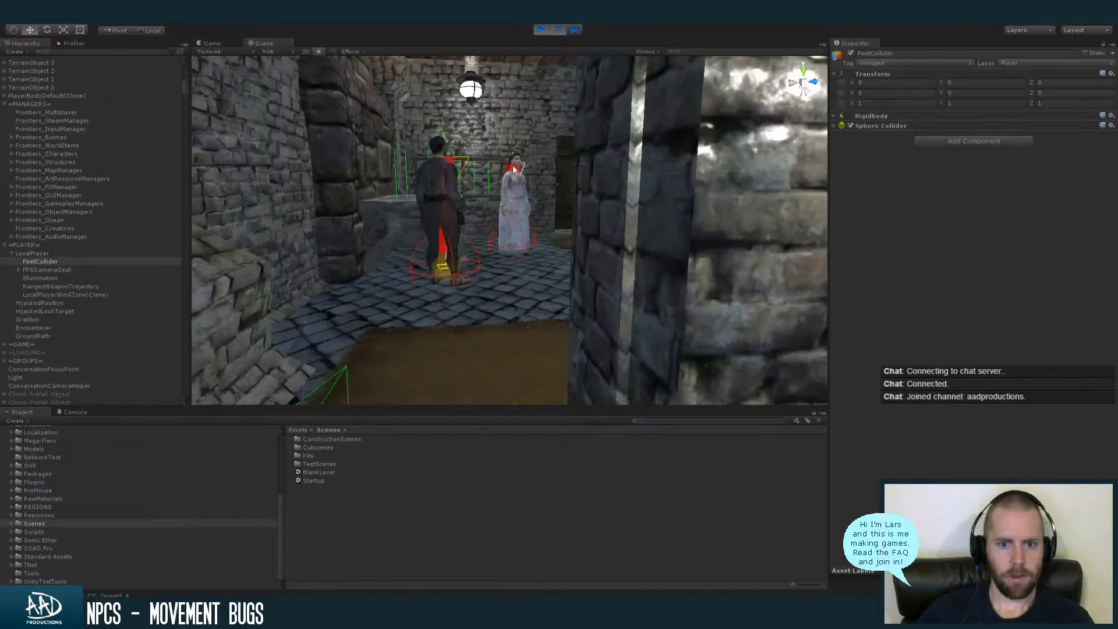
Select the CHICKEN mesh by the fence in the Scene view and locate its ChickenBody(Clone) parent in the hierarchy
alt+drag(548, 209, 554, 273)
alt+drag(490, 265, 658, 279)
click(494, 175)
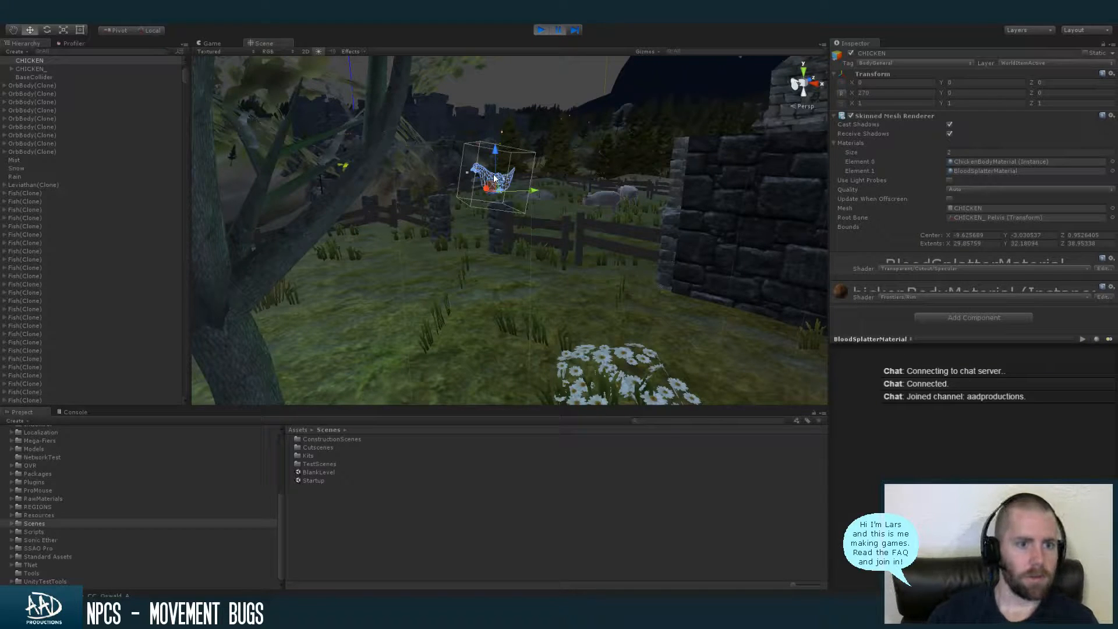
drag(186, 64, 187, 59)
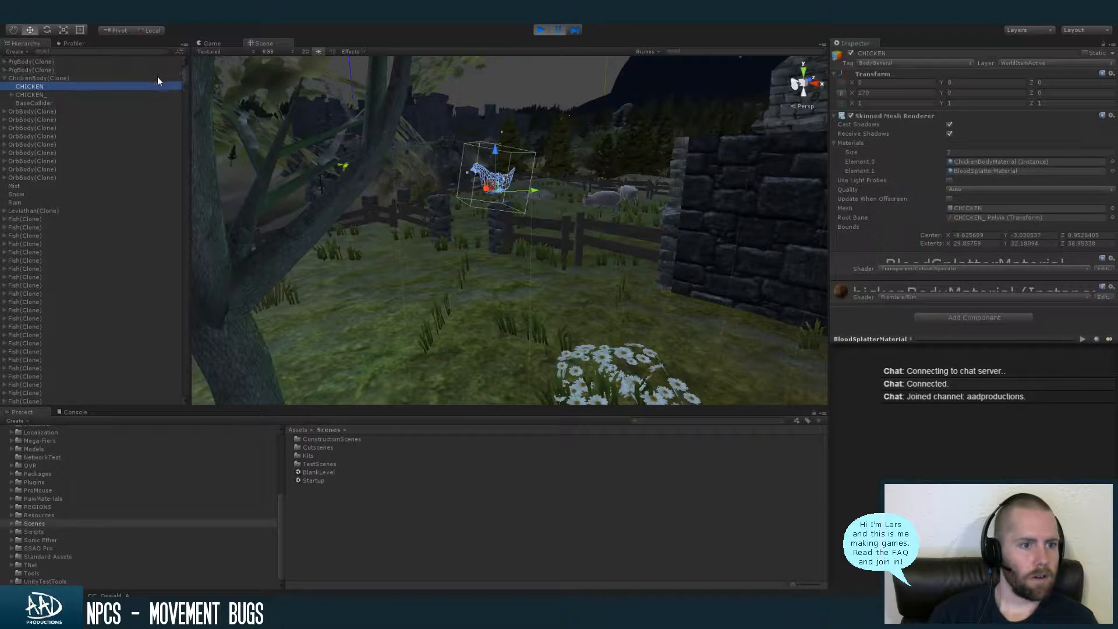
Select the ChickenBody(Clone) object and collapse the Body Parts and Wearable Parts lists of its Creature Body script
click(155, 78)
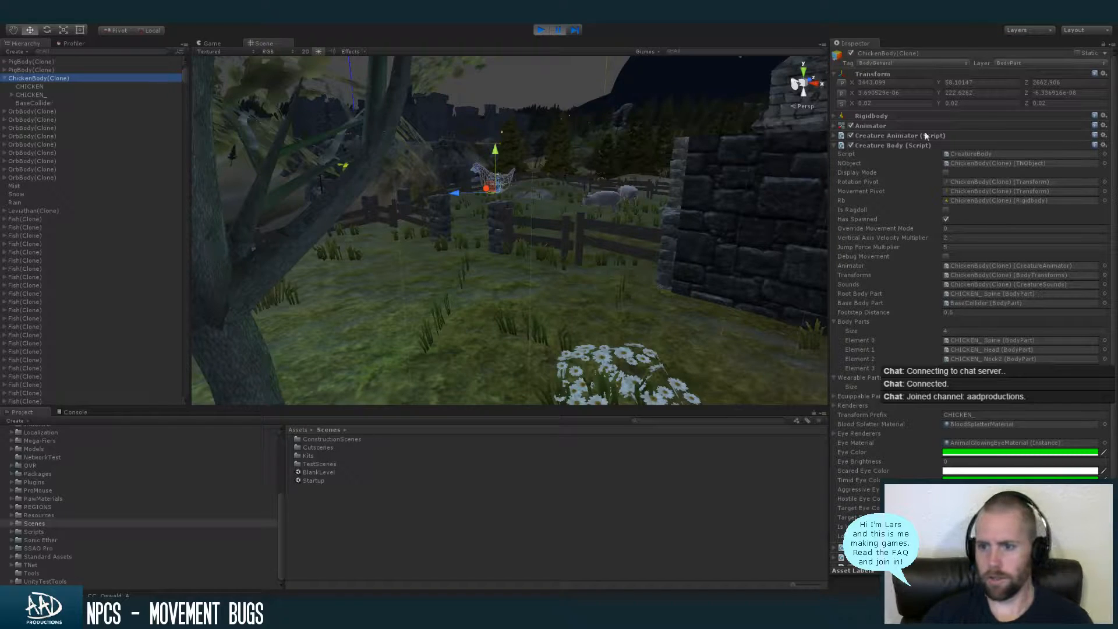
click(847, 322)
click(847, 330)
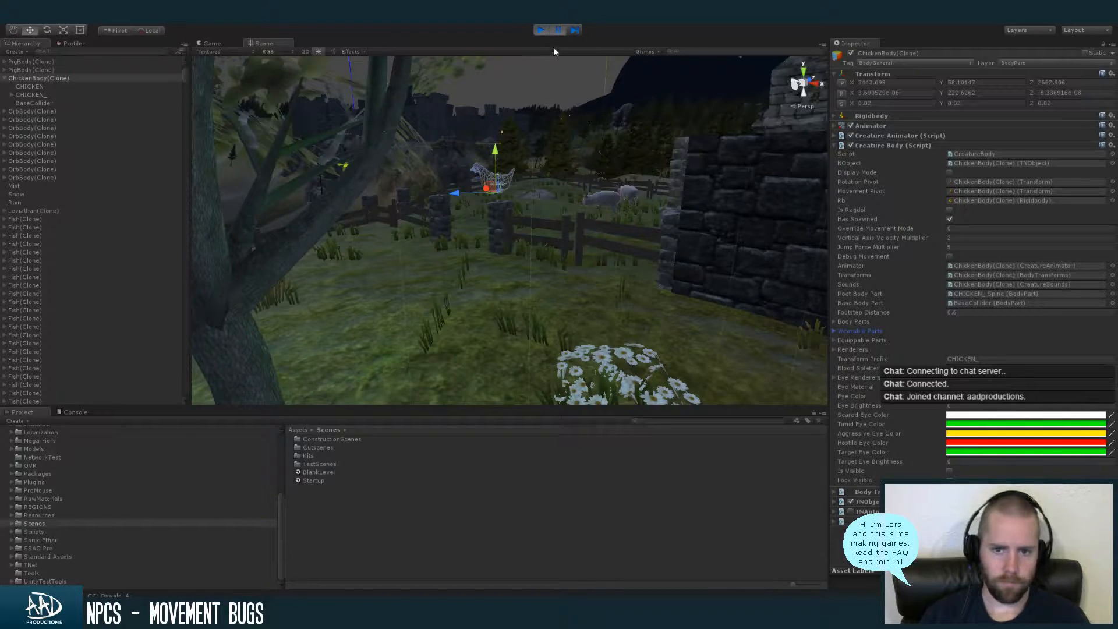
Dock the Scene view beside the Game view and widen it to about half of the shared area
click(265, 44)
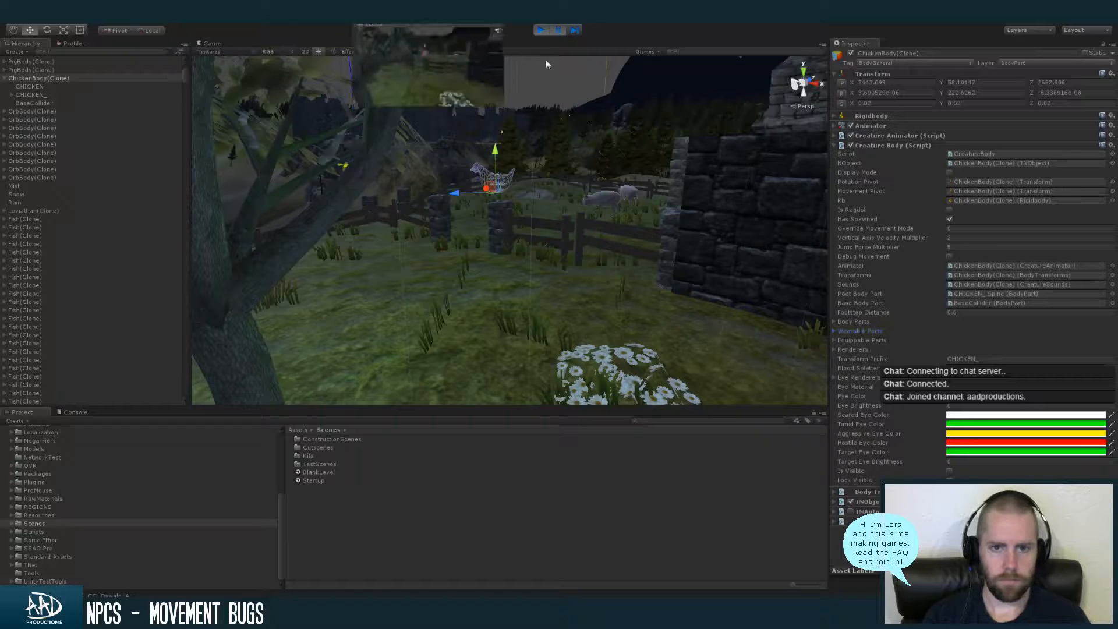
drag(282, 42, 722, 154)
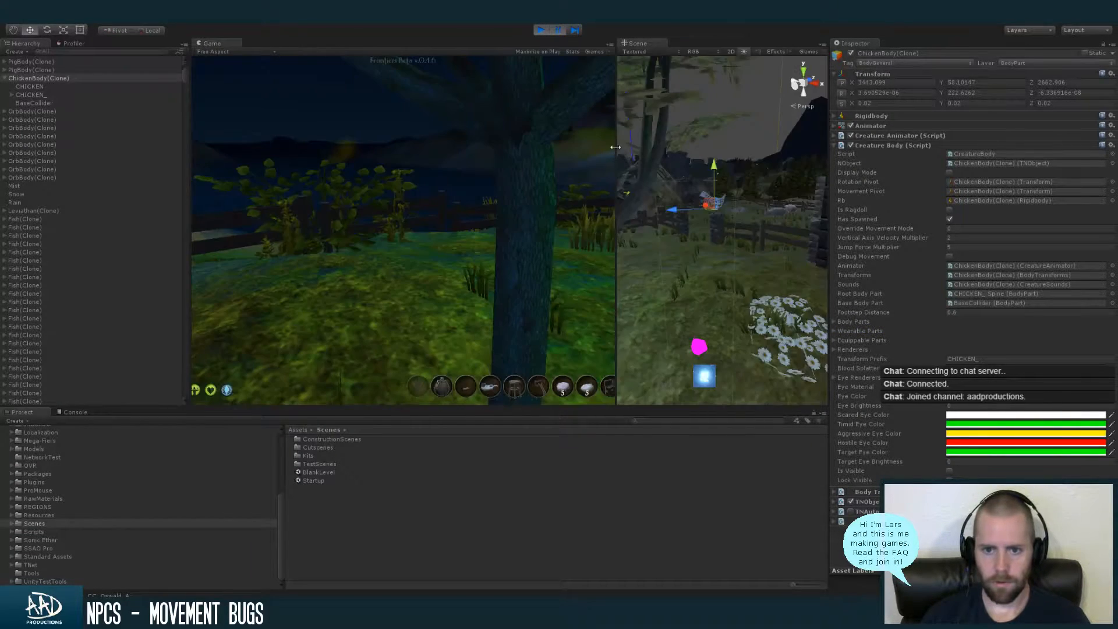
drag(616, 147, 515, 157)
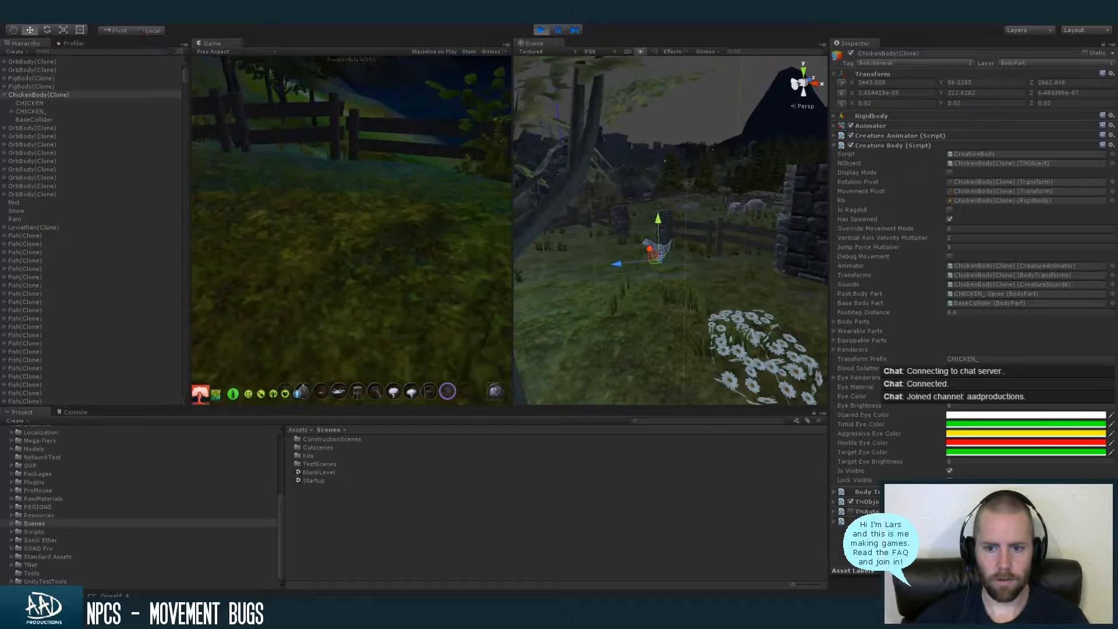
Move and look around near the chicken in the running game to compare its behaviour in both views, and pause the game
key(w)
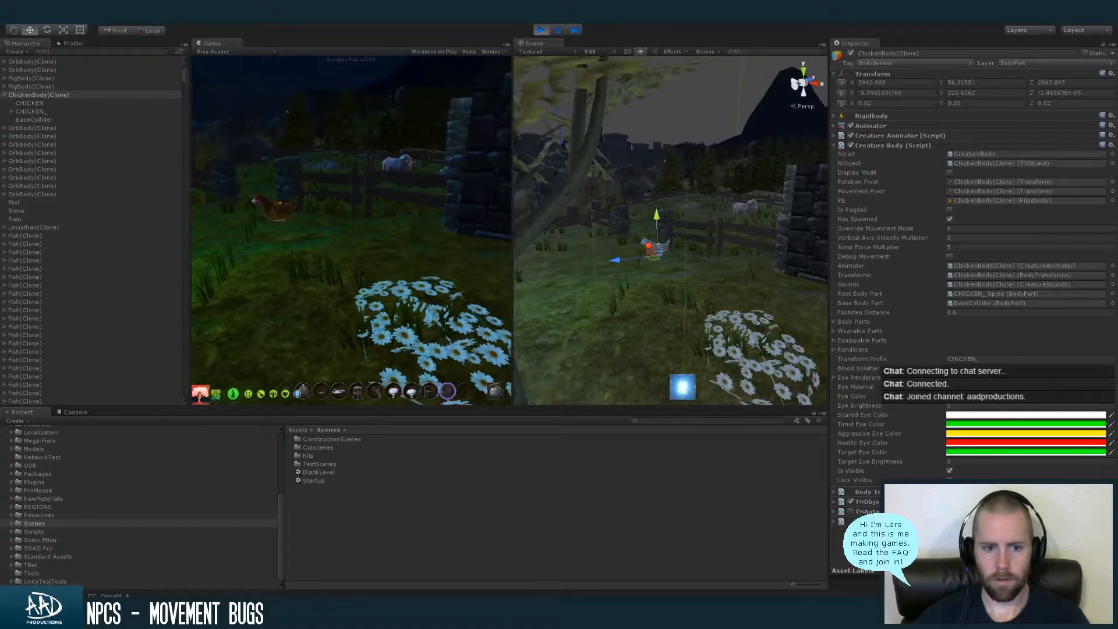
key(w)
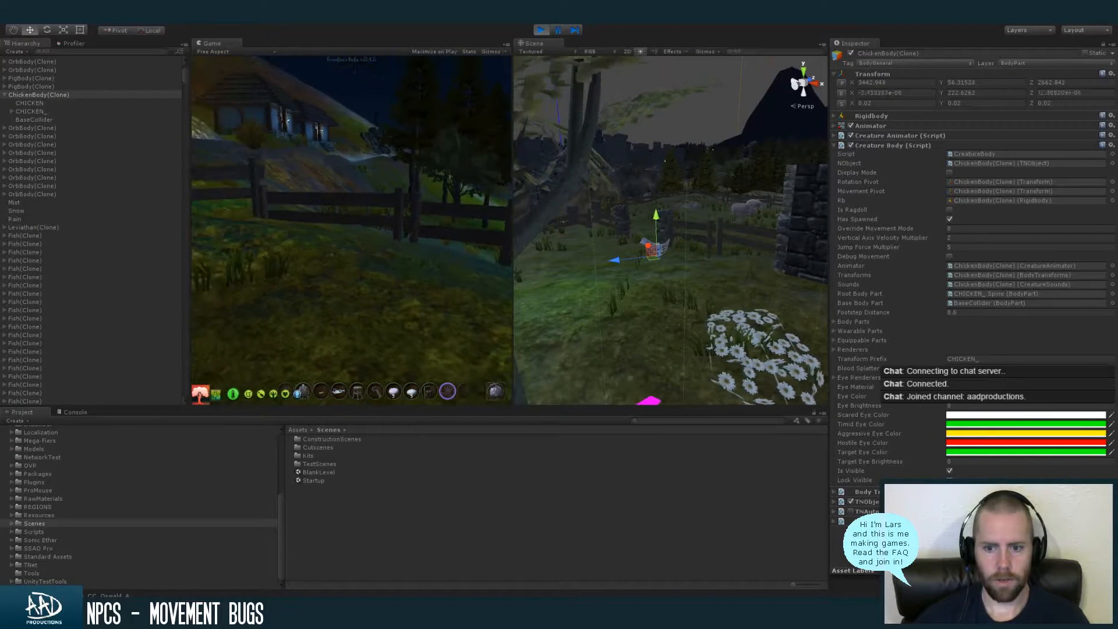
key(w)
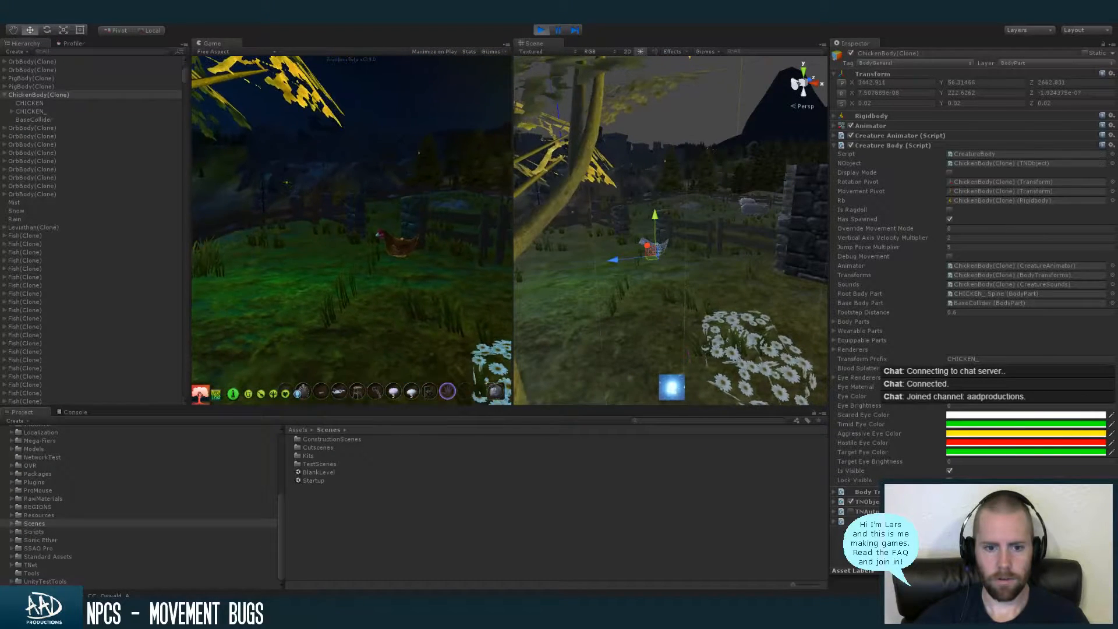
key(super)
click(557, 32)
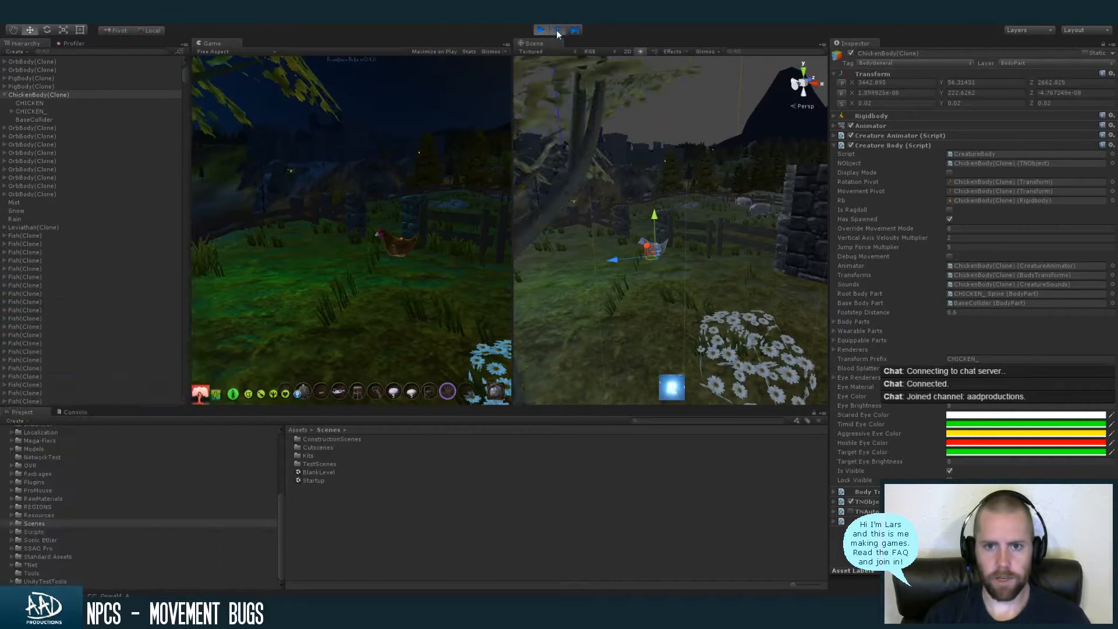
Regroup the Scene view with the Game view, run the game briefly facing away from the chicken, and pause it back in the Scene view
drag(534, 45, 267, 44)
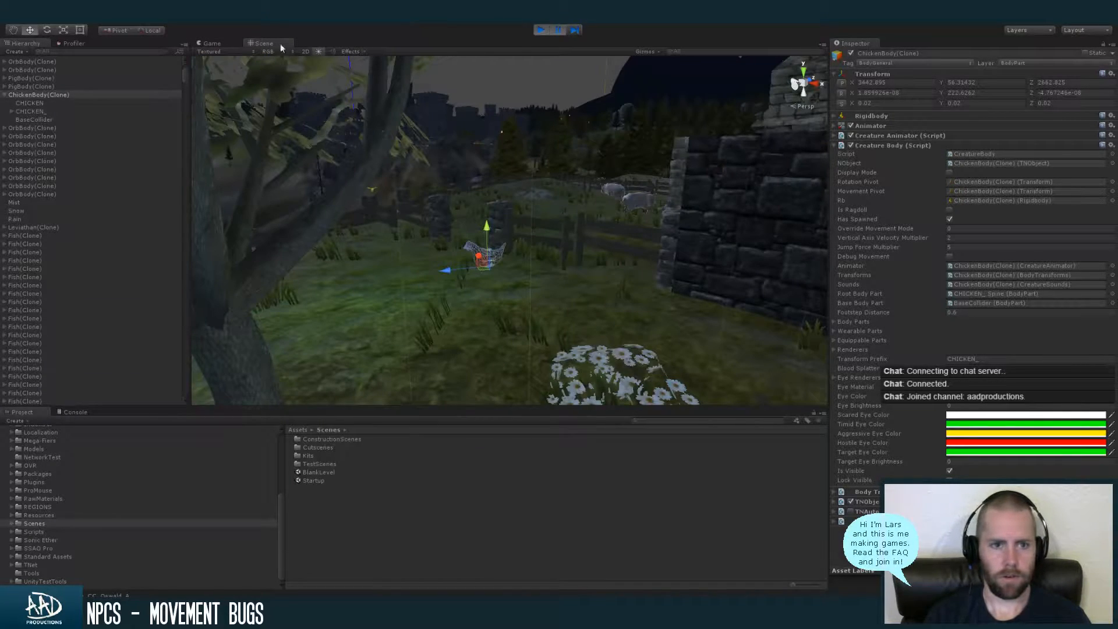
click(211, 43)
click(555, 29)
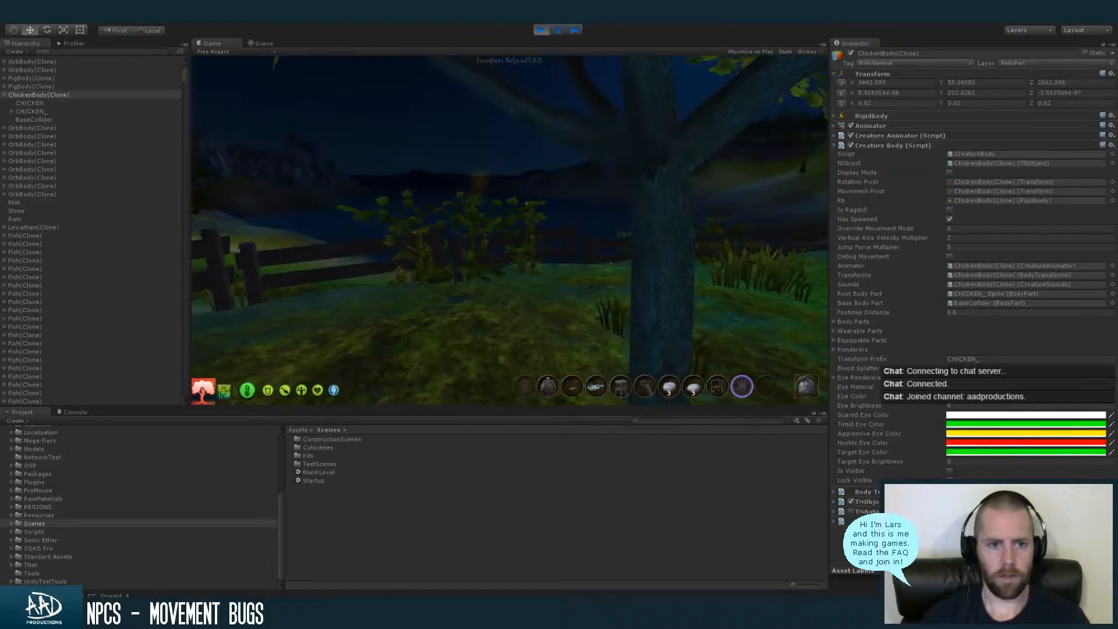
key(super)
click(505, 36)
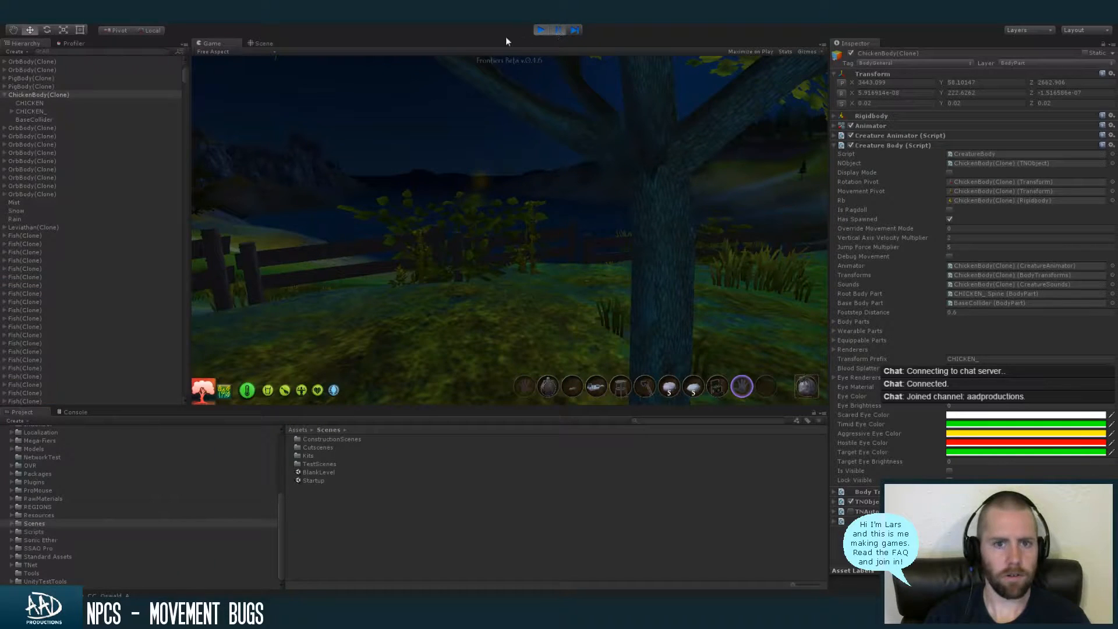
click(259, 44)
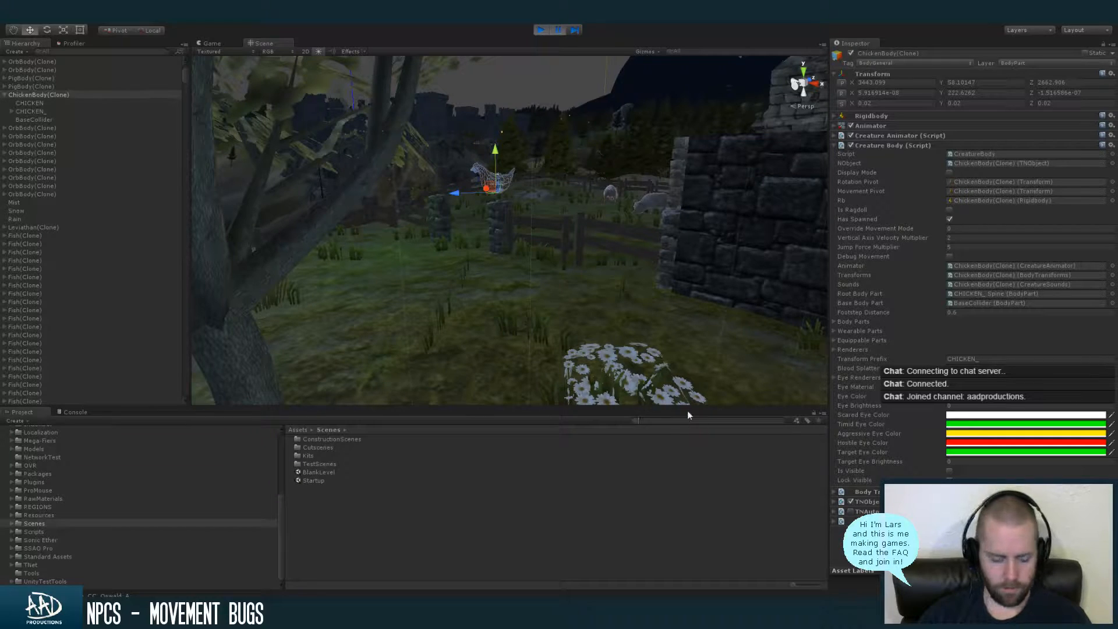
Search the project assets for worldbody, open the WorldBody script in MonoDevelop, and close LayerMaskDisplay.cs
text(wor)
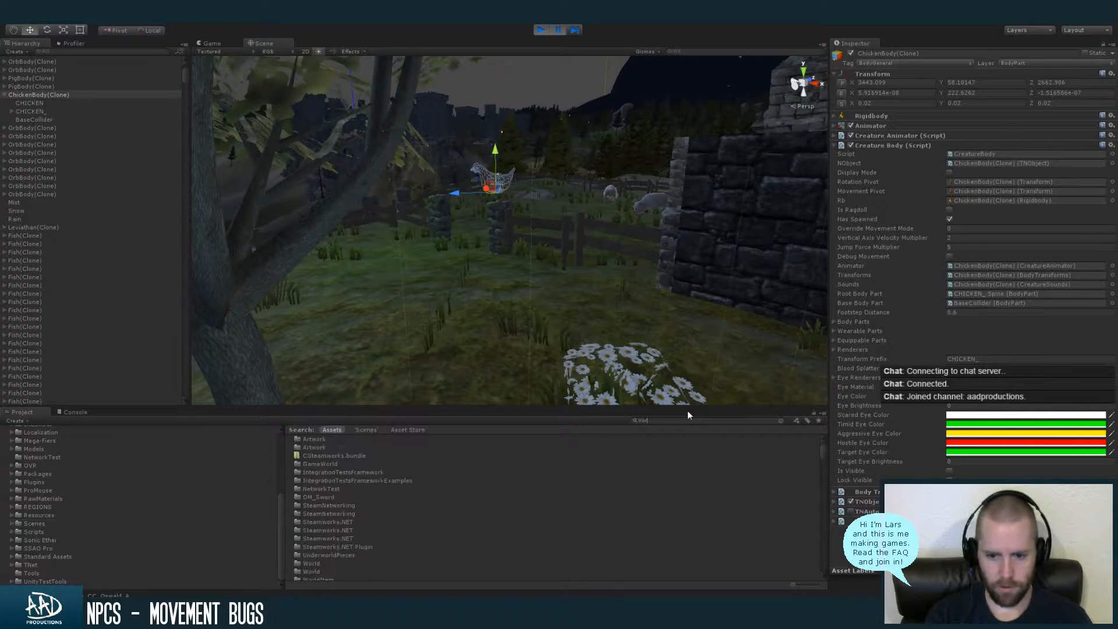
text(ldbody)
click(331, 439)
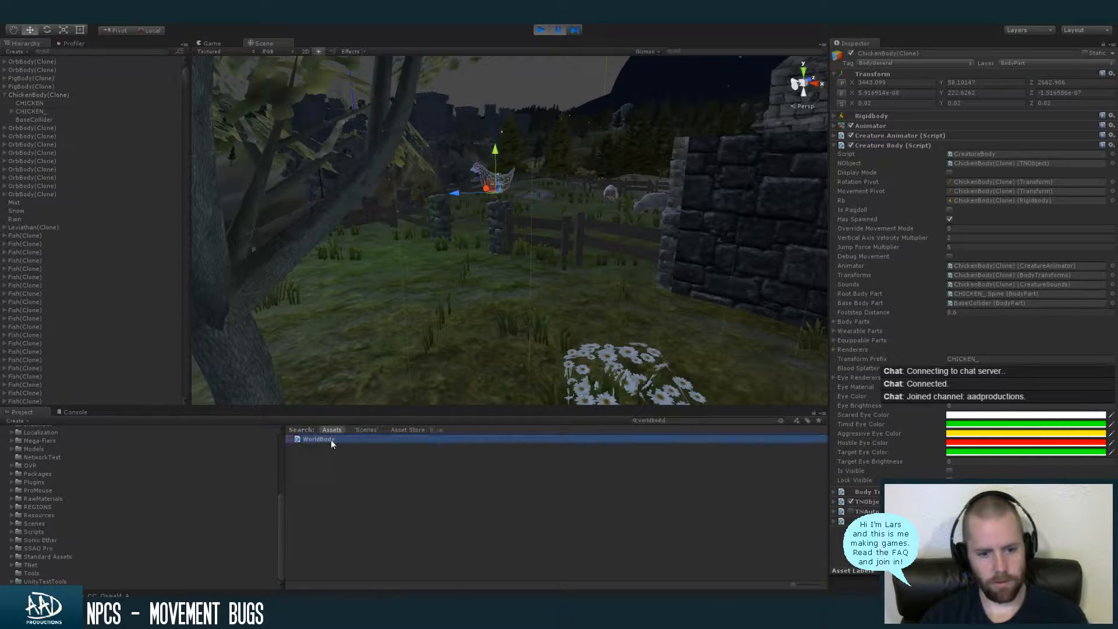
click(690, 422)
key(BackSpace)
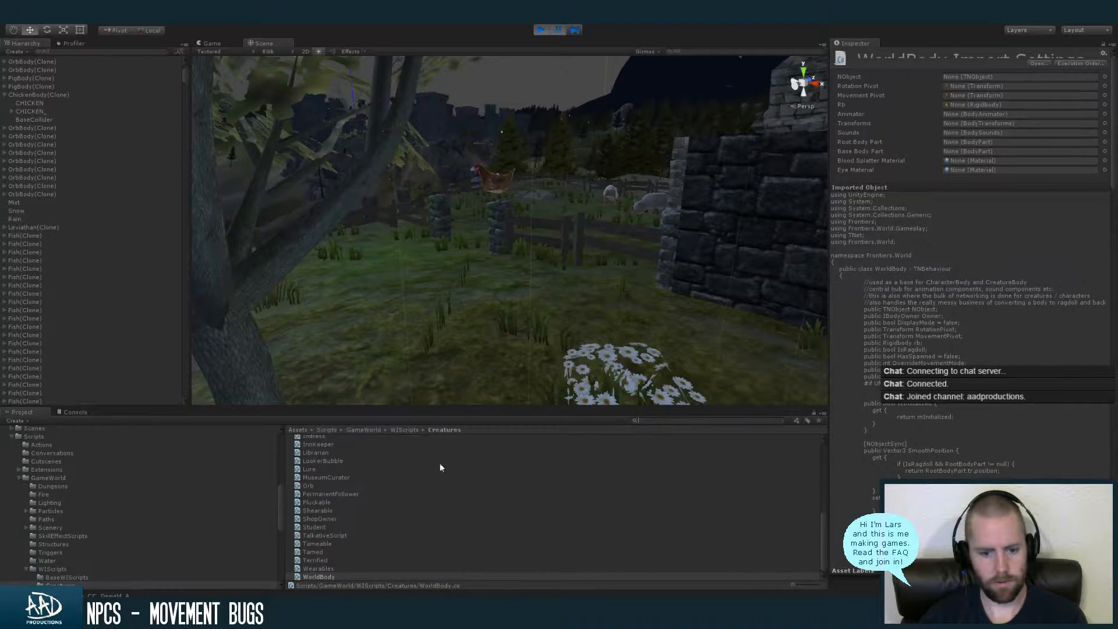
double_click(359, 575)
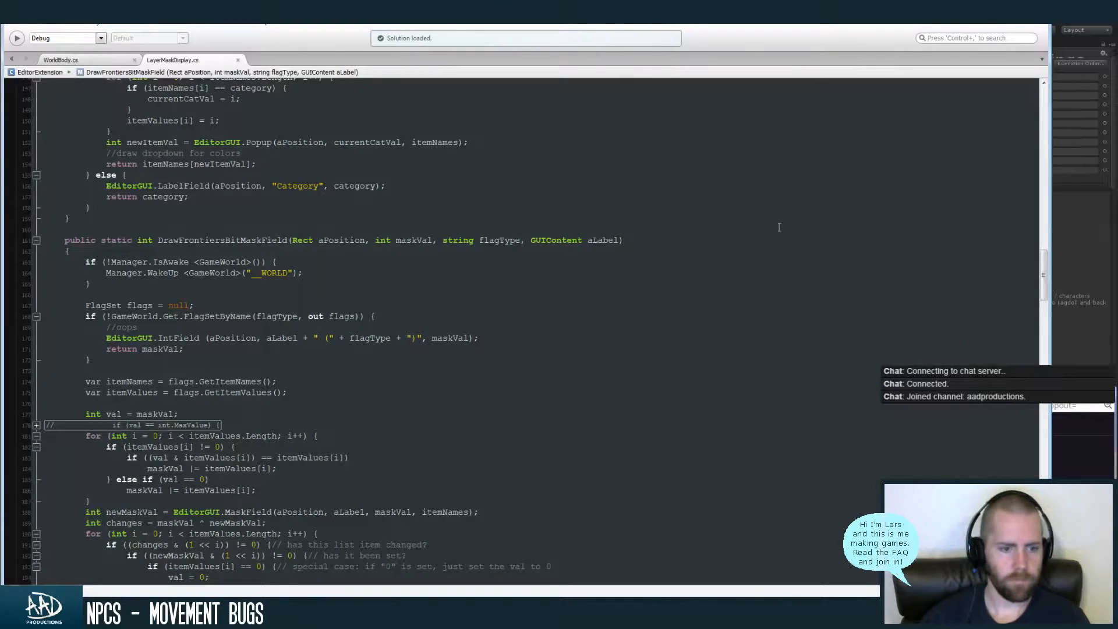
click(238, 60)
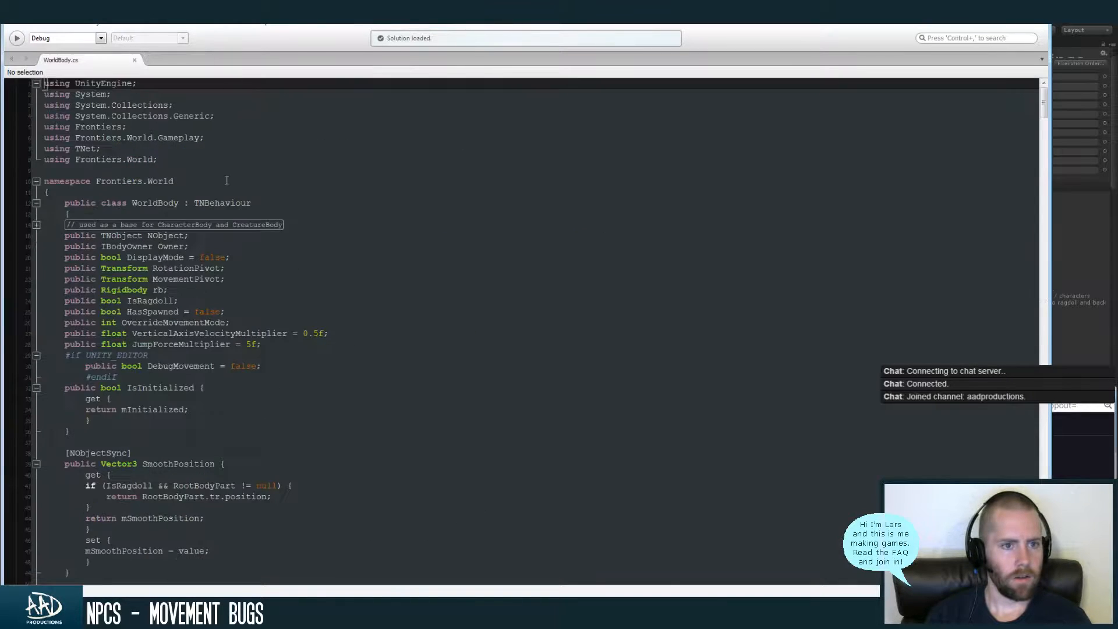
Switch back to Unity, search the project assets for motile, and open the Motile script
key(alt+Tab)
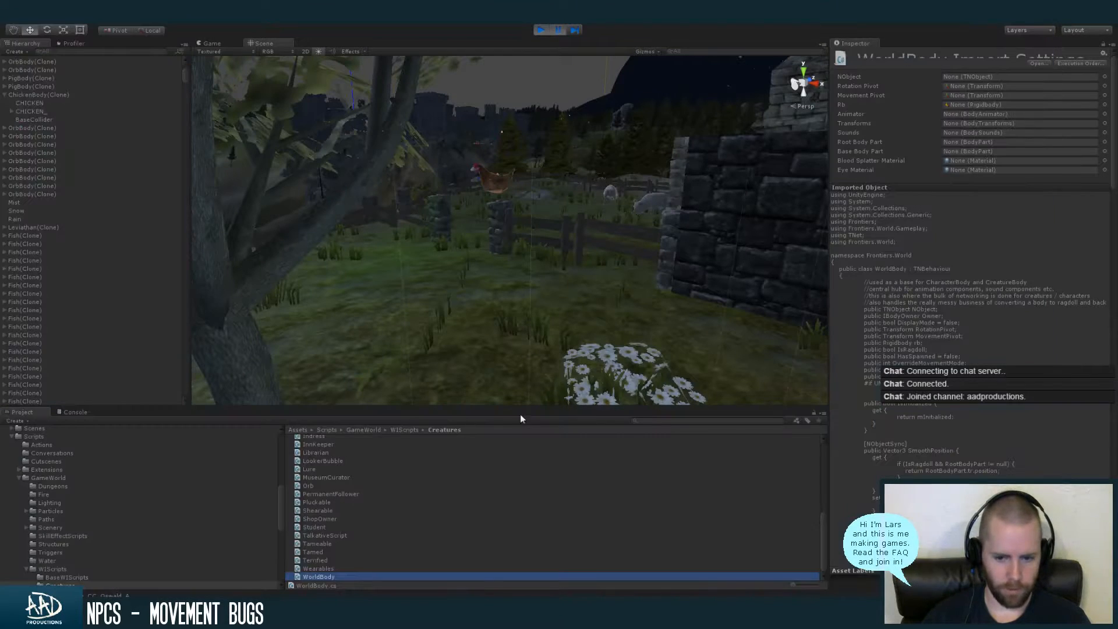
click(653, 422)
text(motile)
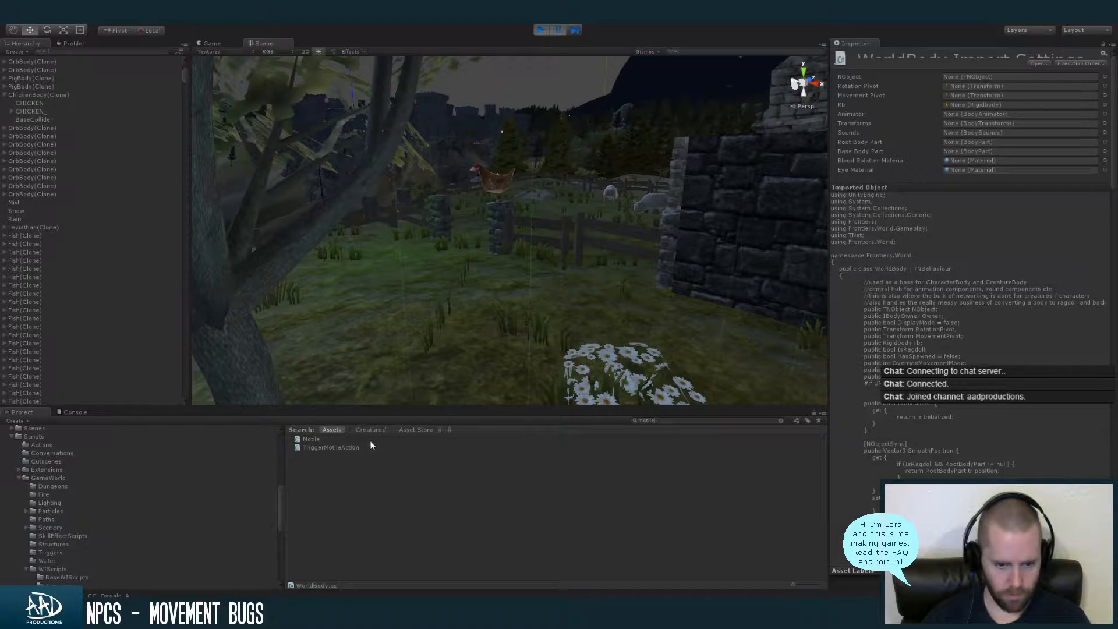
click(370, 440)
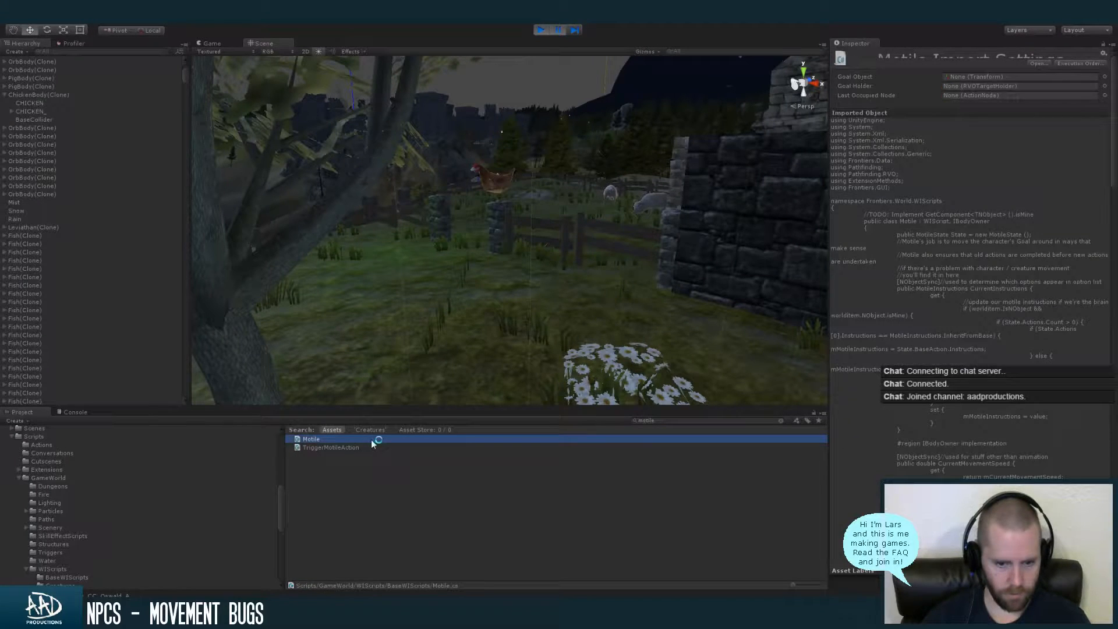
Search the assets for creaturebody, select the CreatureBody script, clear the search, and switch to MonoDevelop
click(669, 422)
key(BackSpace)
text(creaturebody)
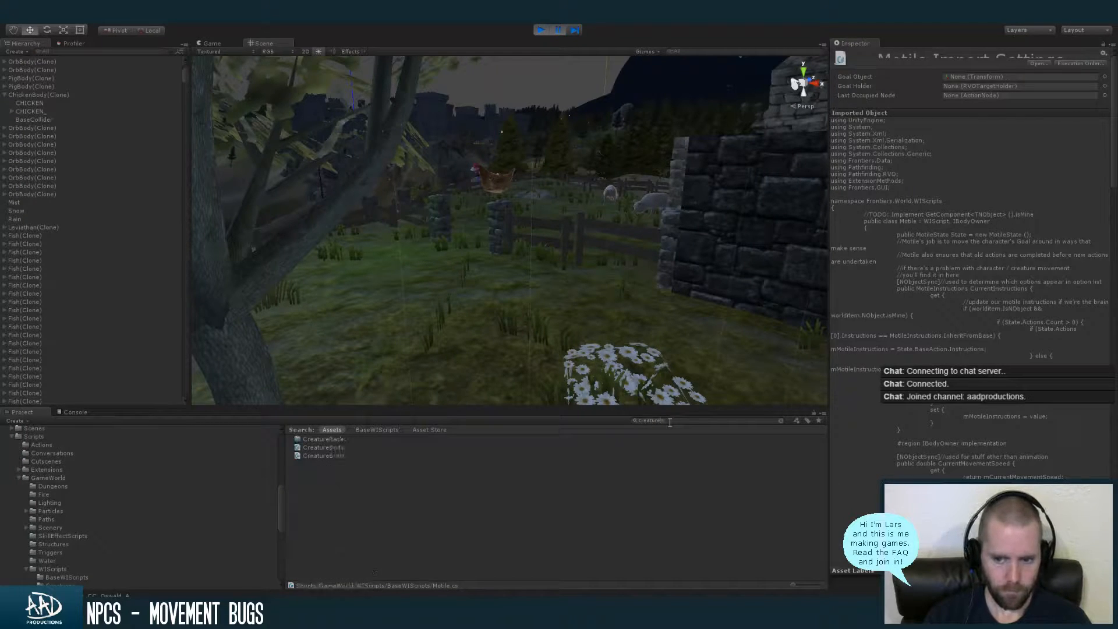
click(392, 438)
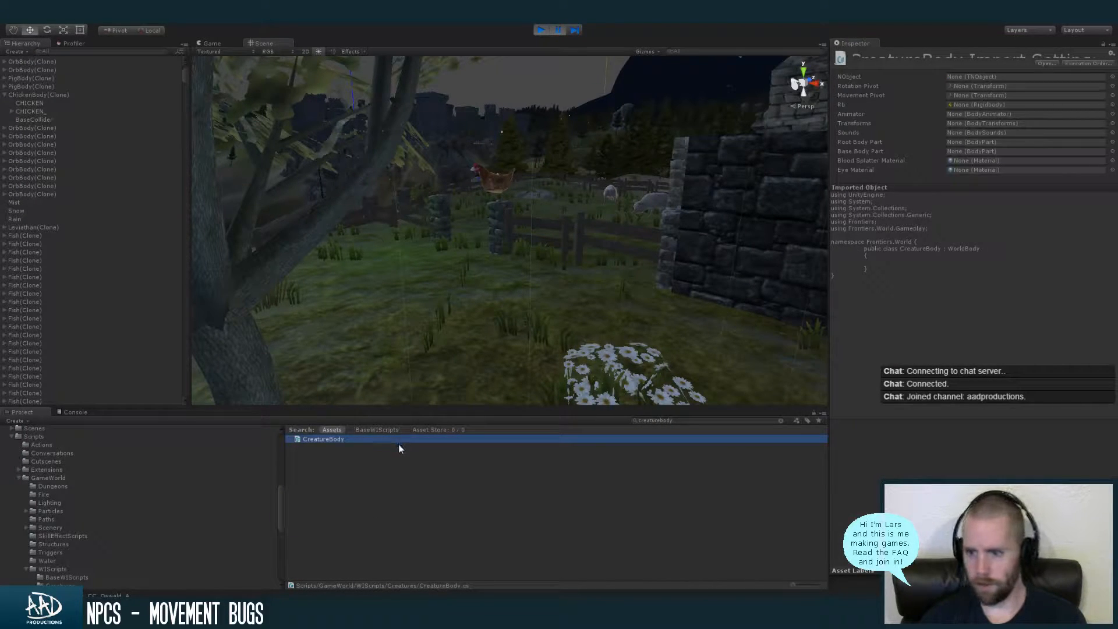
click(646, 421)
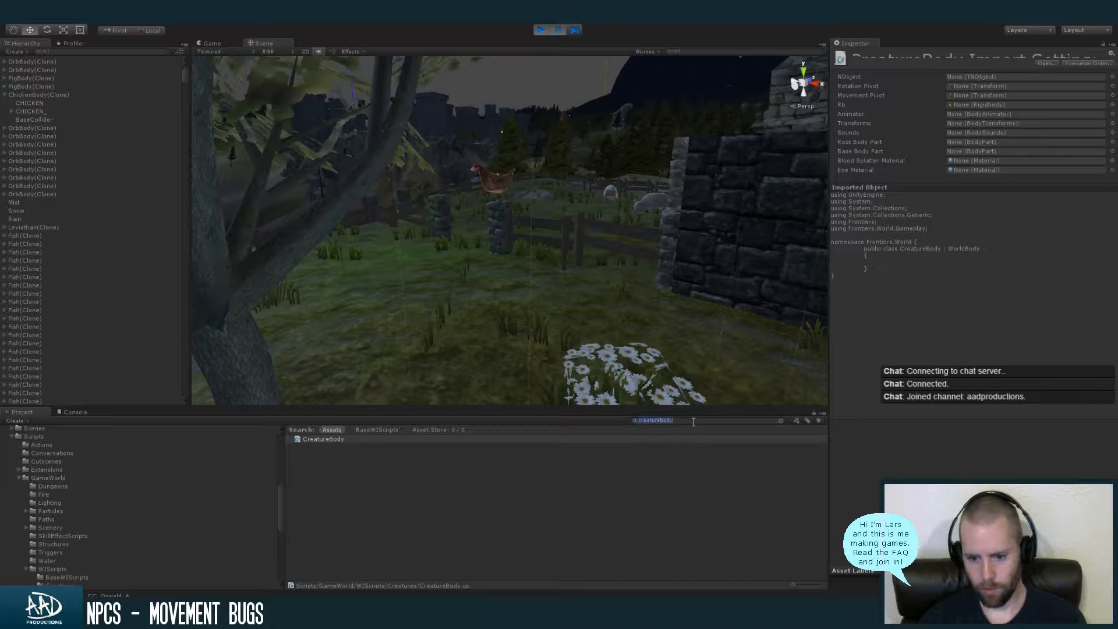
key(BackSpace)
click(661, 606)
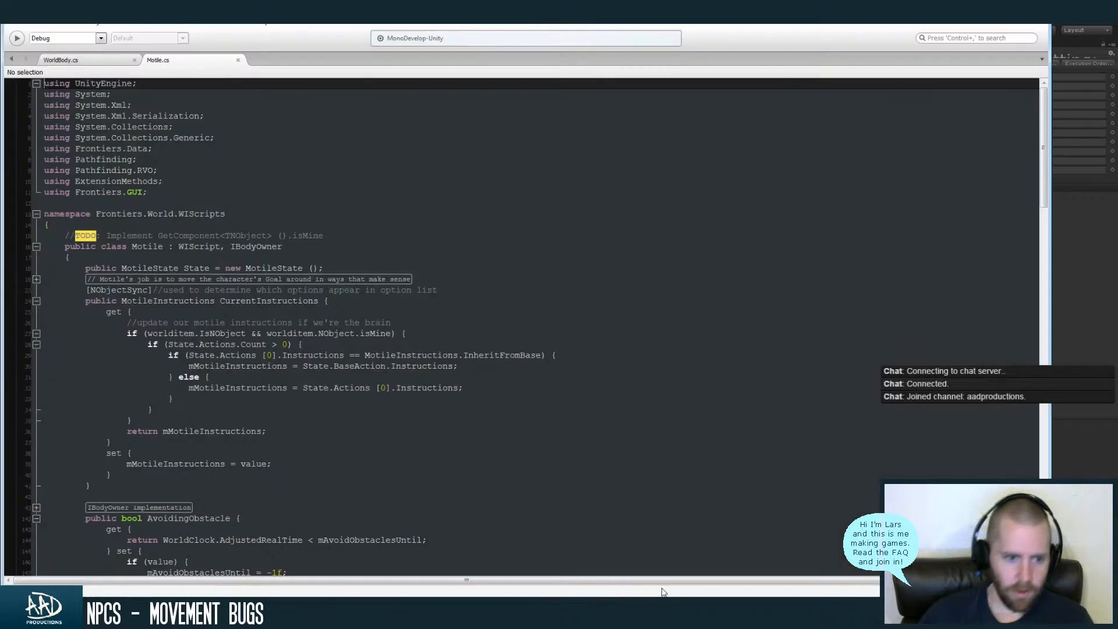
Search WorldBody.cs for the isVisible check and examine how the FixedUpdate method sets IsVisible from the Renderers list
click(116, 61)
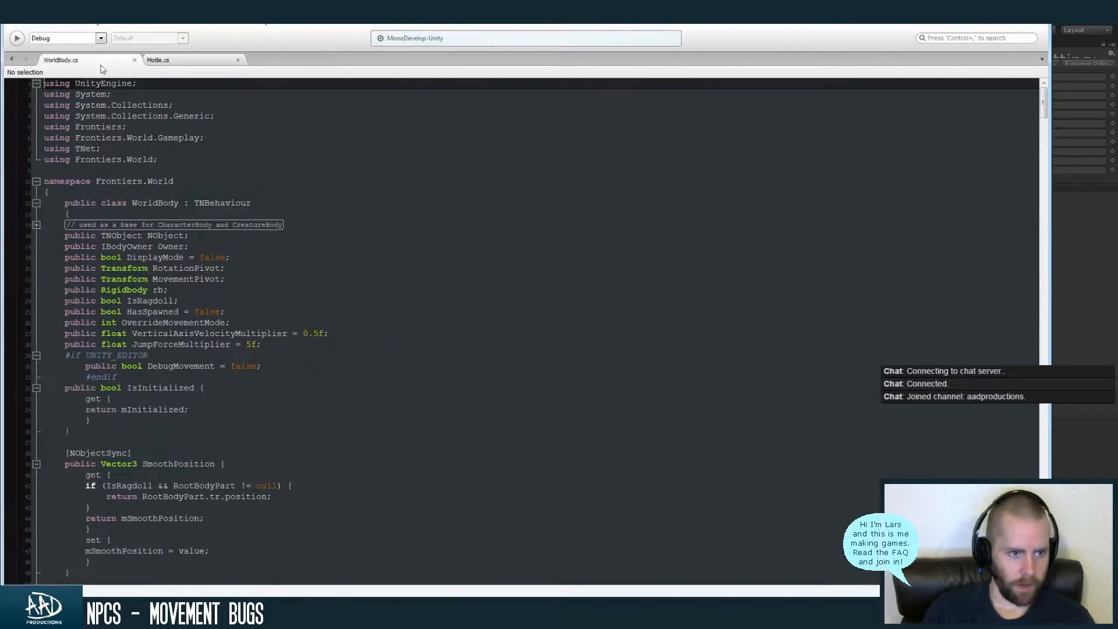
mouse_move(1043, 99)
mouse_down()
mouse_move(1046, 155)
mouse_move(1043, 103)
mouse_up()
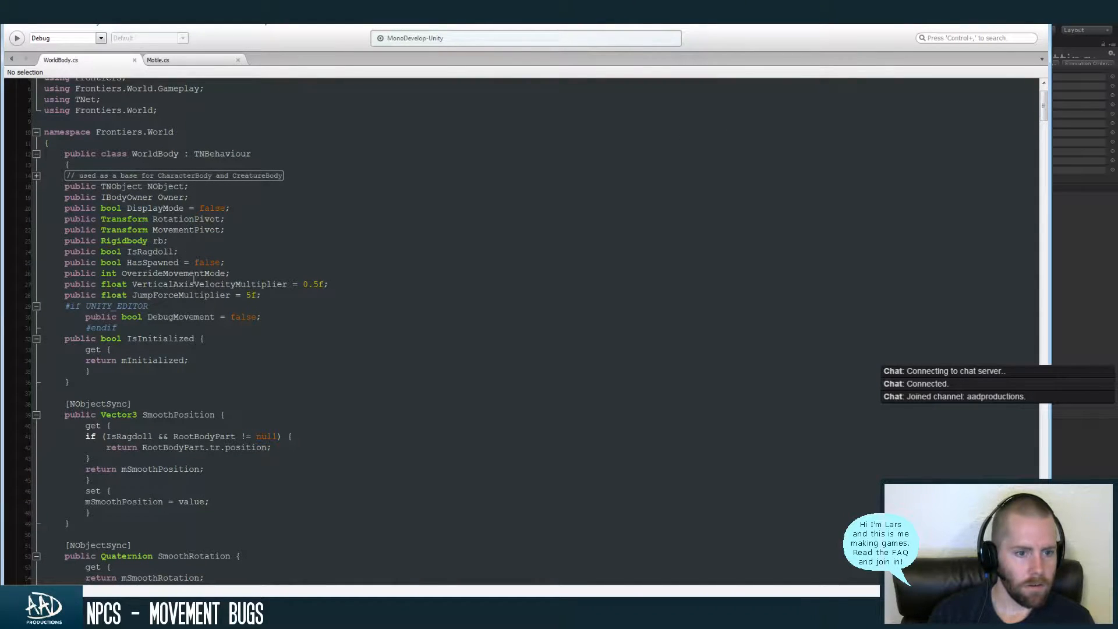
key(ctrl+f)
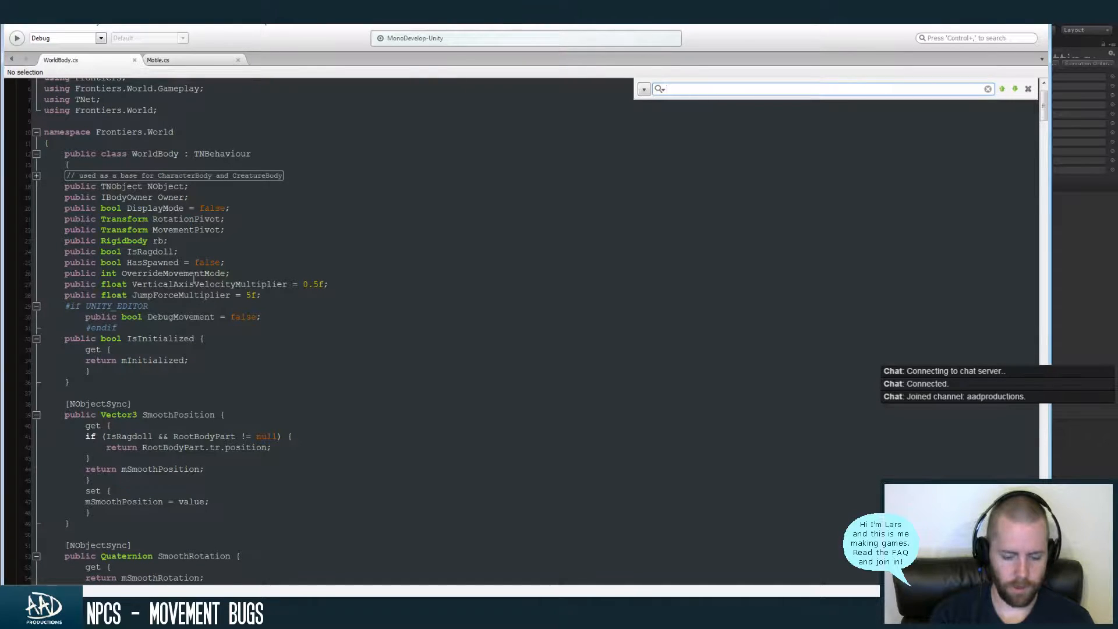
text(.isvisibe)
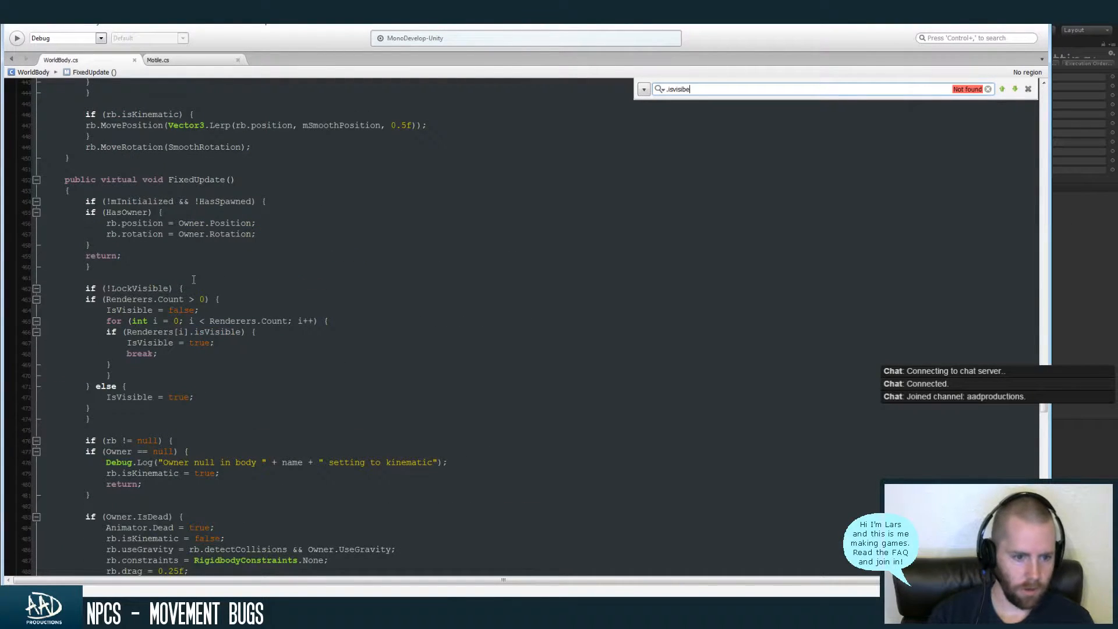
key(Escape)
click(137, 299)
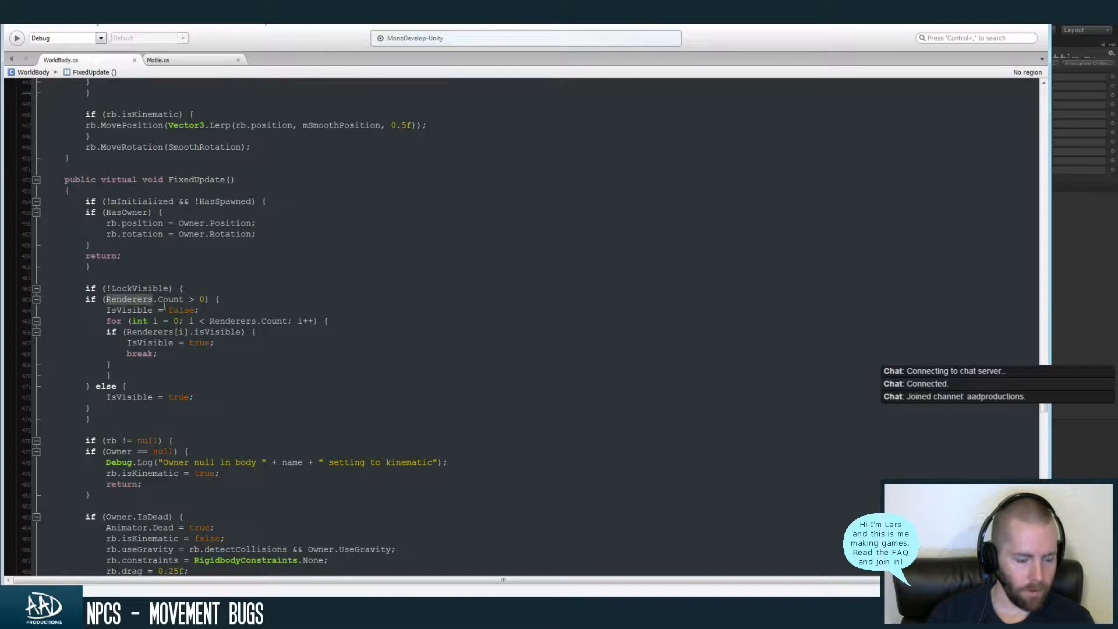
double_click(196, 180)
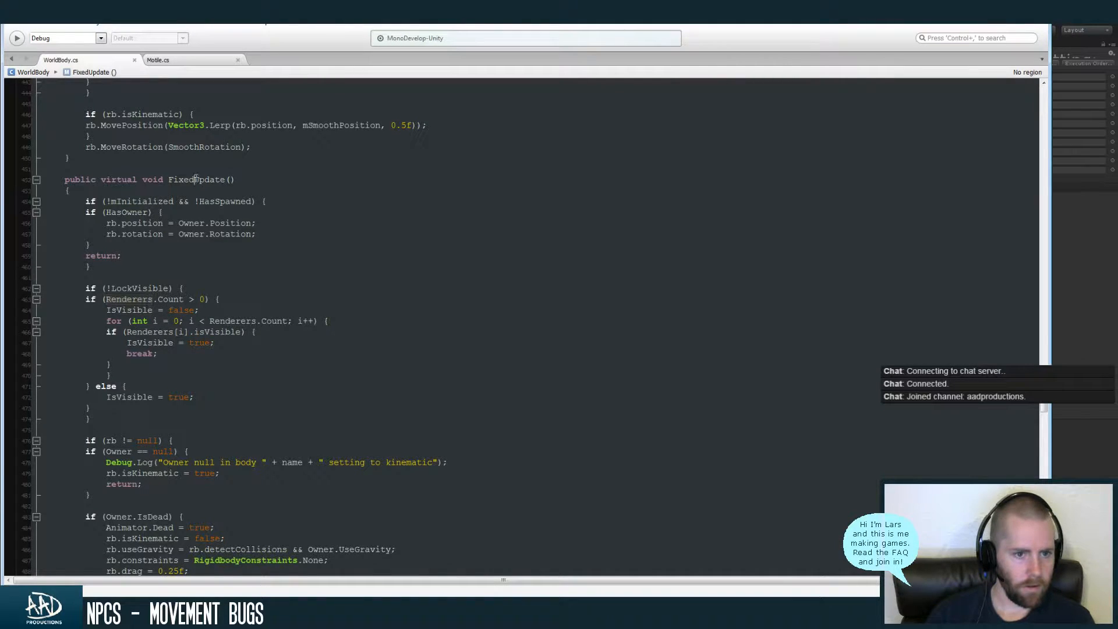
click(134, 299)
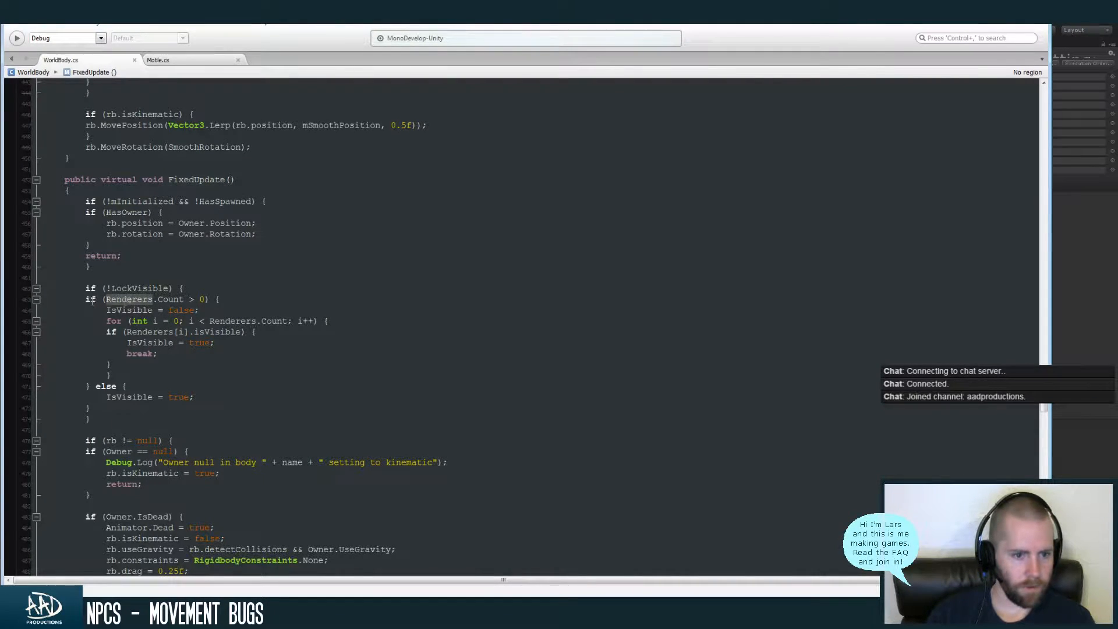
Switch back to Unity and select the chicken's ChickenBody(Clone) parent to inspect its Creature Body script
key(alt+Tab)
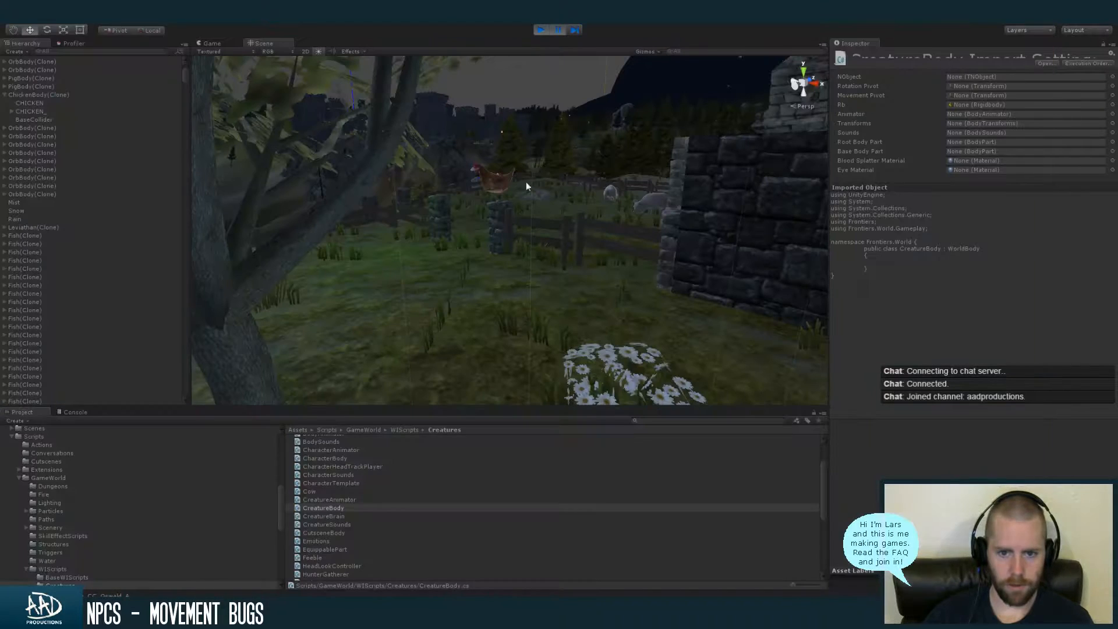
click(491, 176)
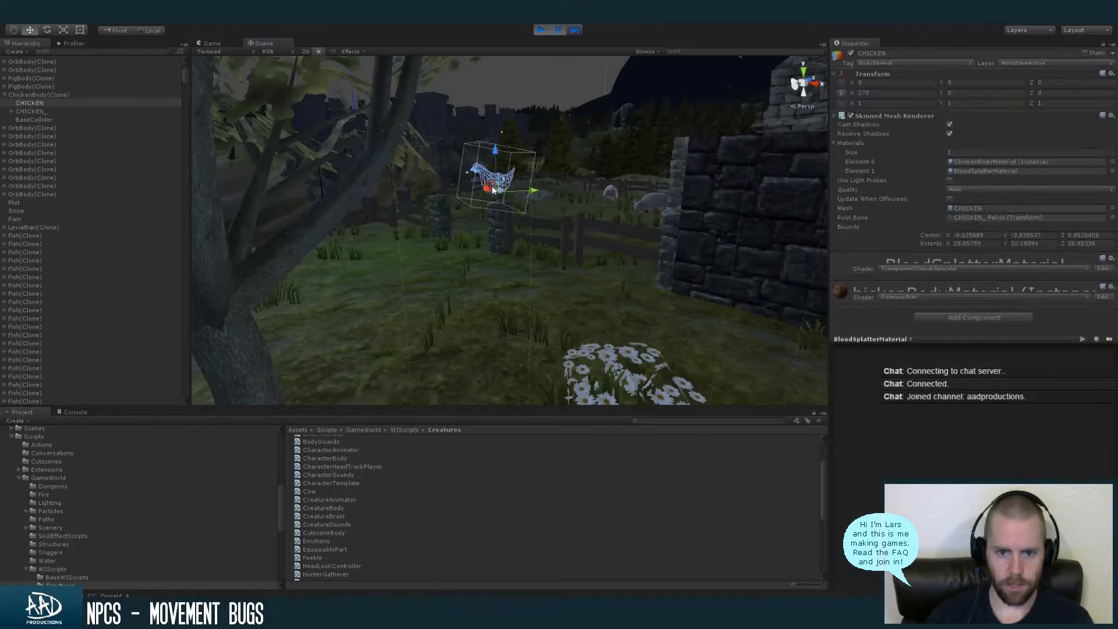
click(61, 93)
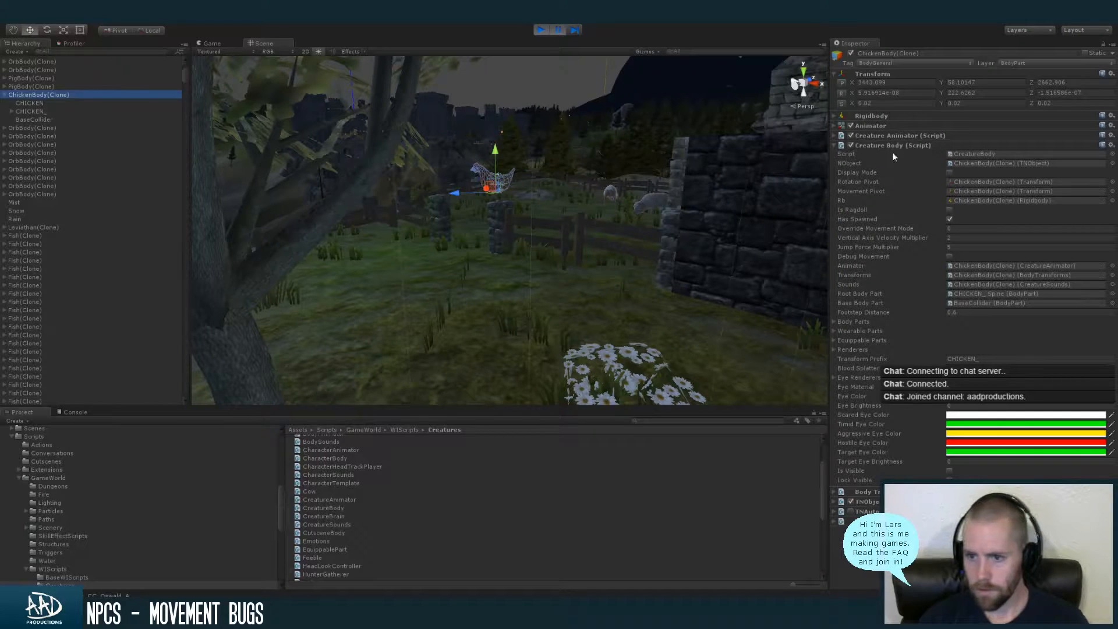
Expand the Creature Body script's Renderers list, locate its first element's object in the hierarchy, and switch to MonoDevelop
click(858, 348)
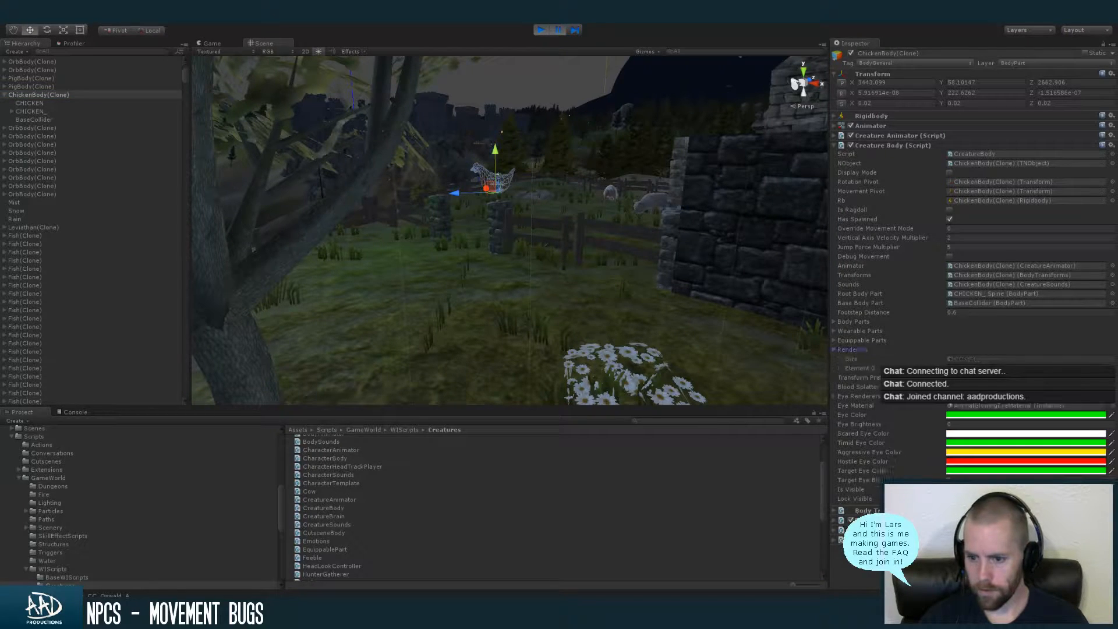
click(989, 368)
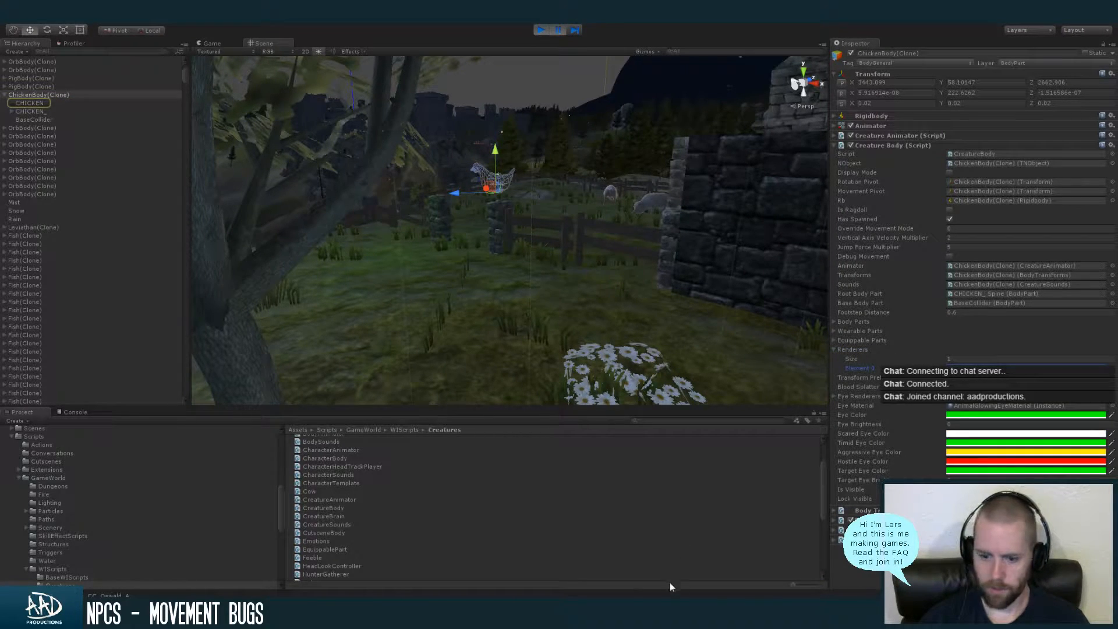
key(alt+Tab)
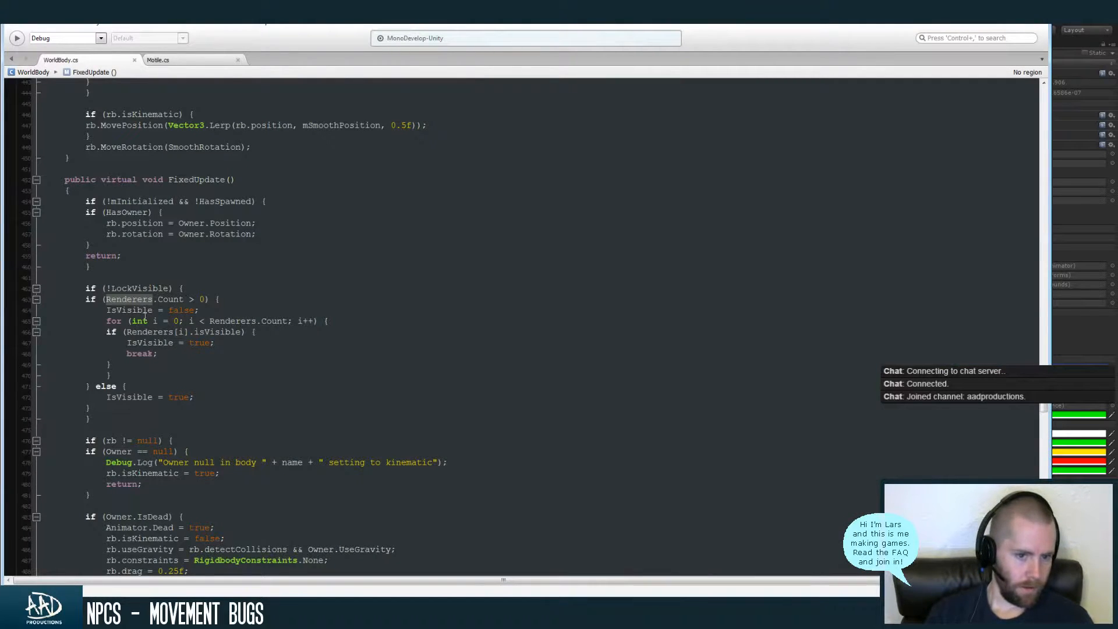
Examine the loop in WorldBody's FixedUpdate method that sets IsVisible from the Renderers
key(Down)
key(Down)
key(Down)
key(Down)
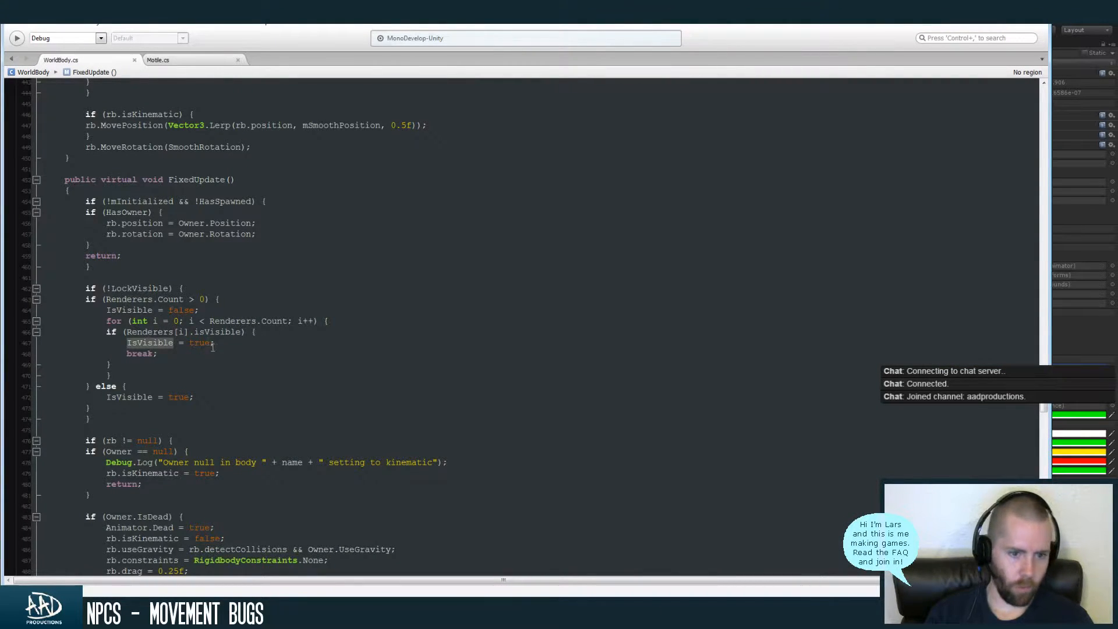
scroll(1043, 407, down, 3)
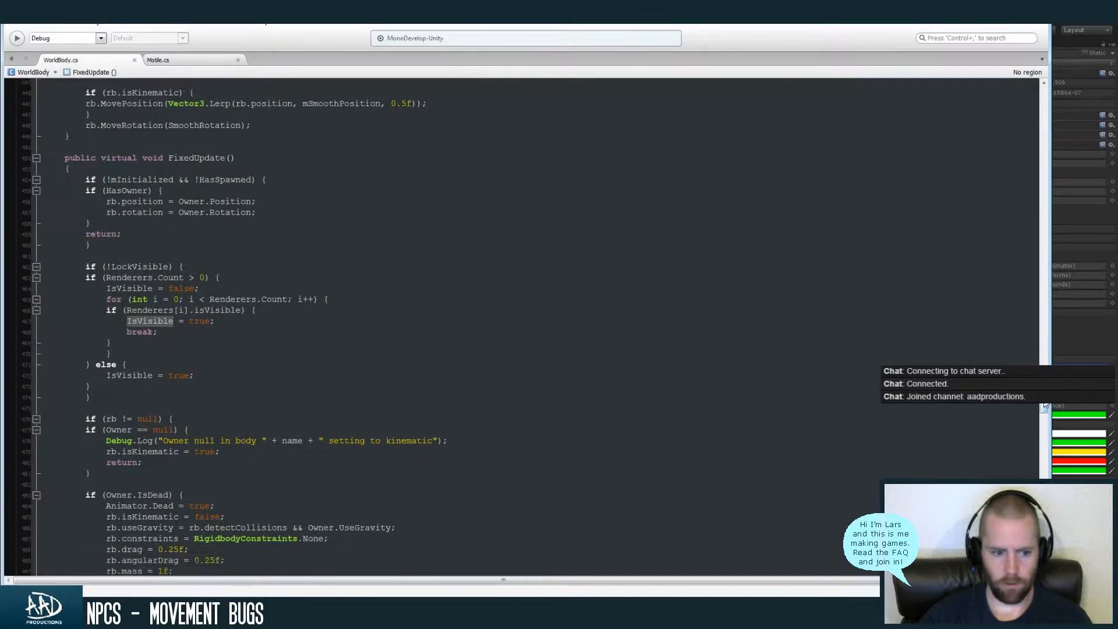
drag(1044, 407, 1043, 408)
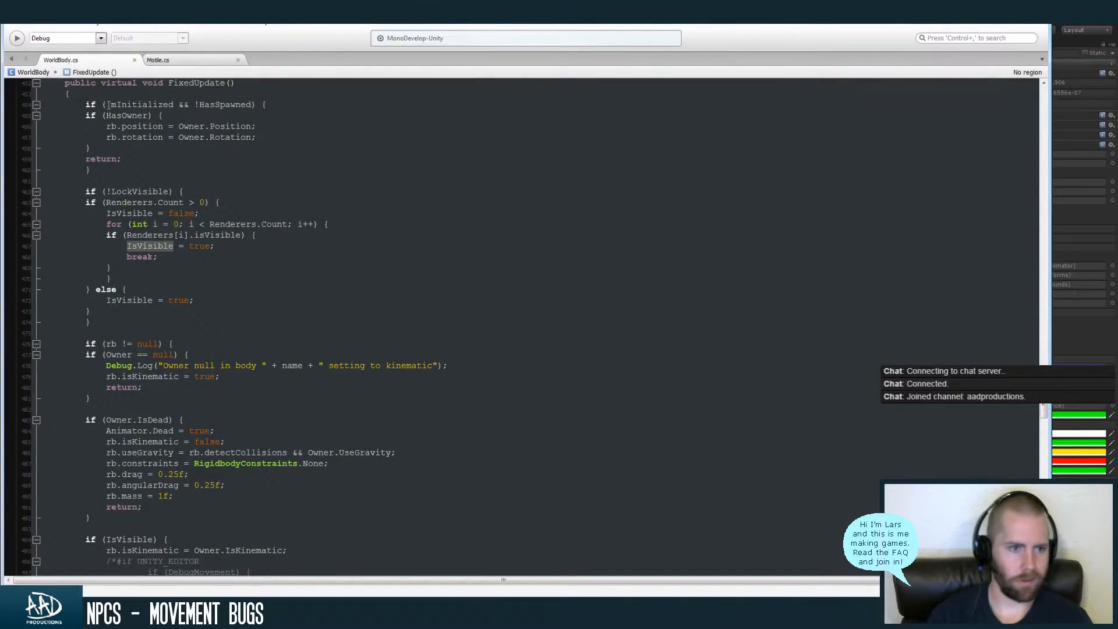
Auto-format the entire WorldBody.cs document
click(146, 115)
click(30, 26)
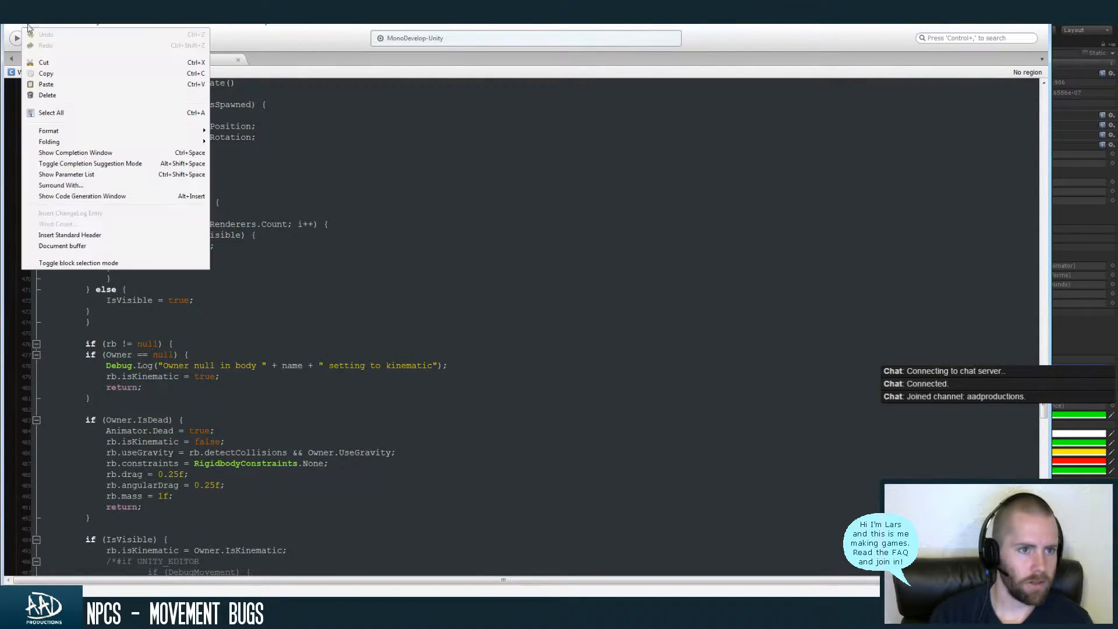
mouse_move(86, 134)
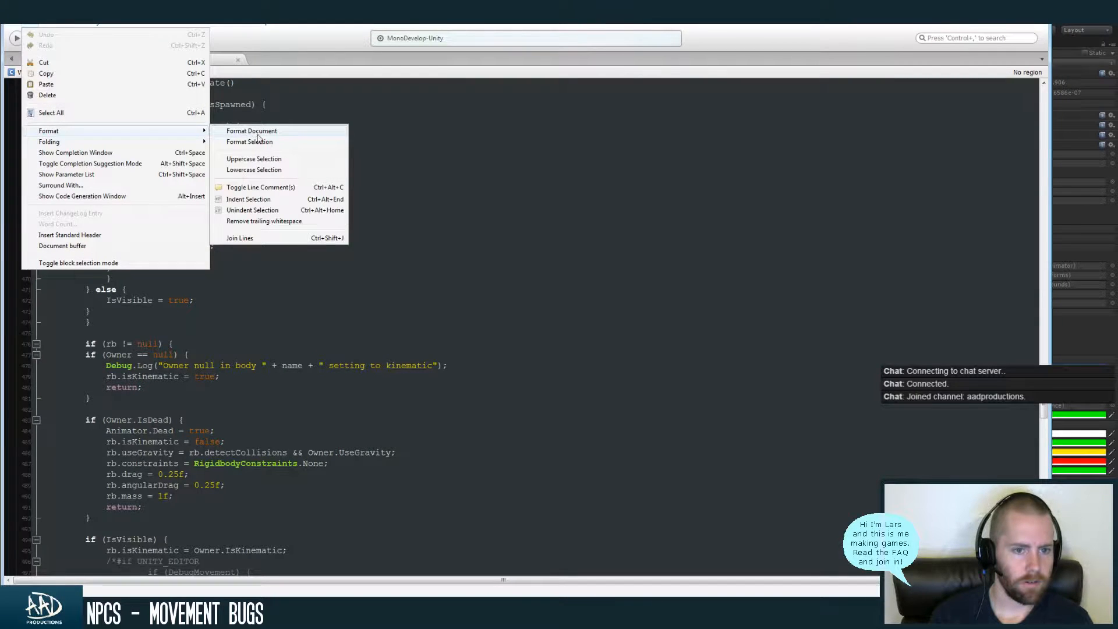
click(327, 132)
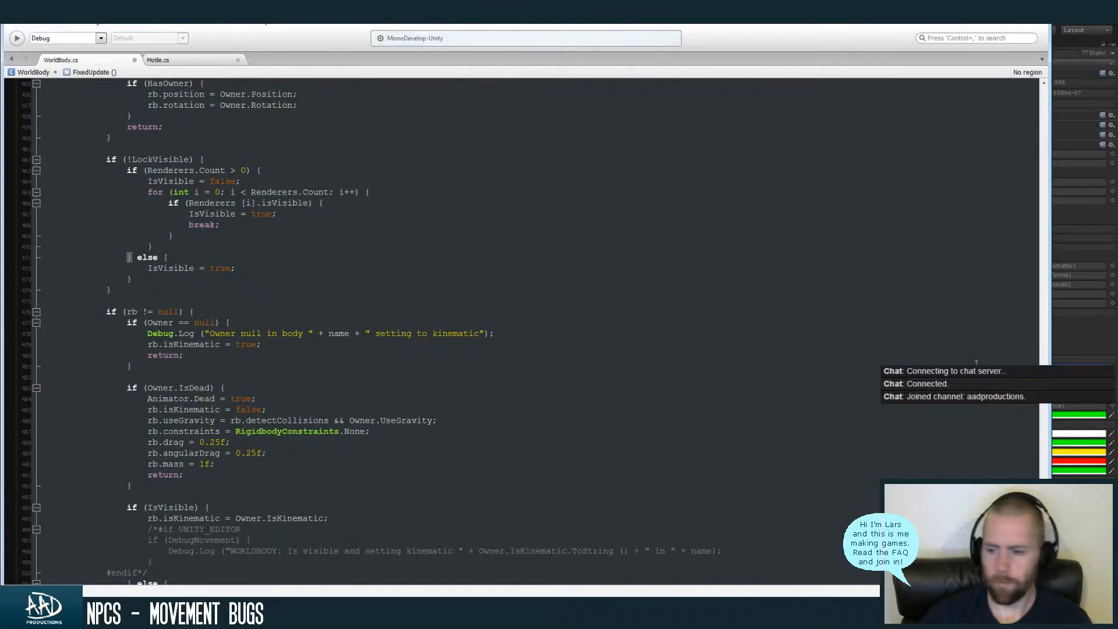
Search WorldBody.cs for IsVisible and examine how FixedUpdate assigns rb.isKinematic from Owner.IsKinematic
scroll(262, 148, down, 1)
double_click(170, 246)
key(ctrl+f)
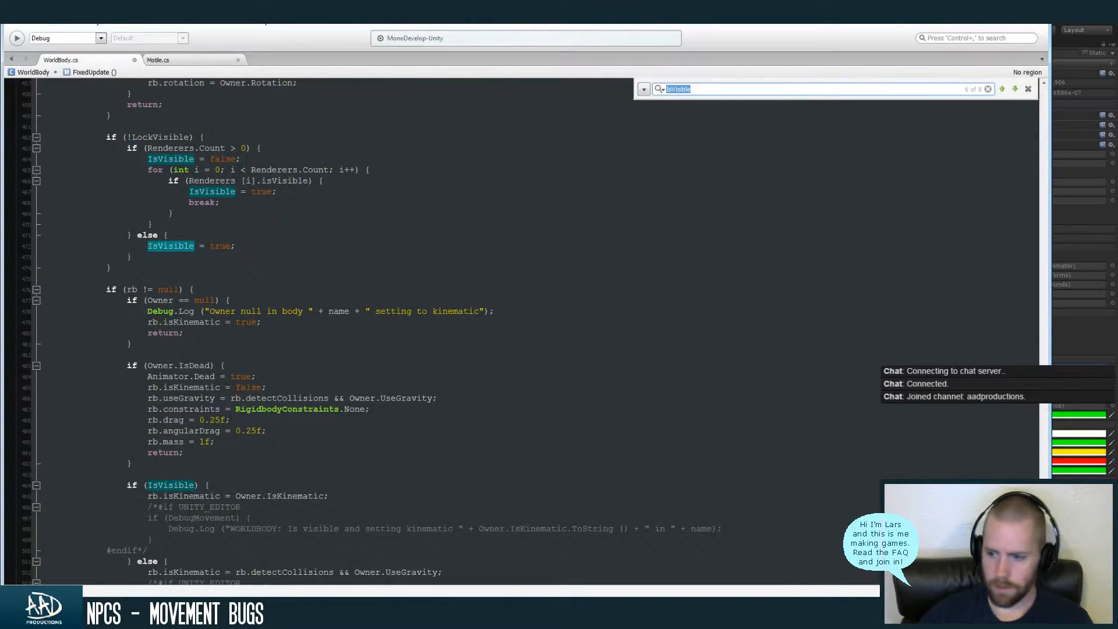
scroll(524, 326, down, 9)
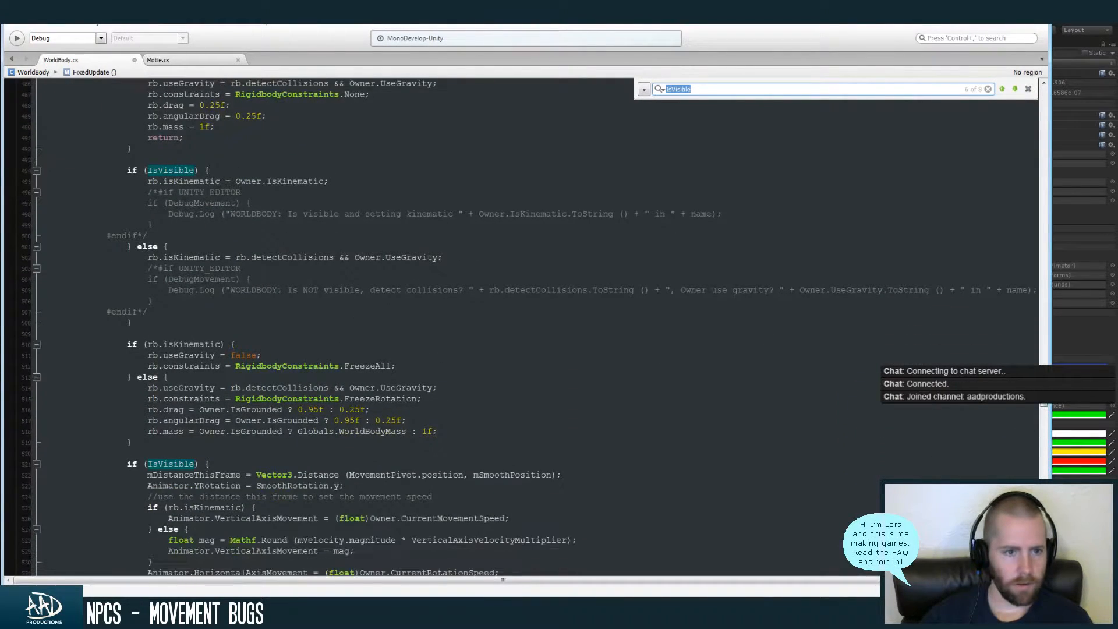
scroll(408, 272, up, 1)
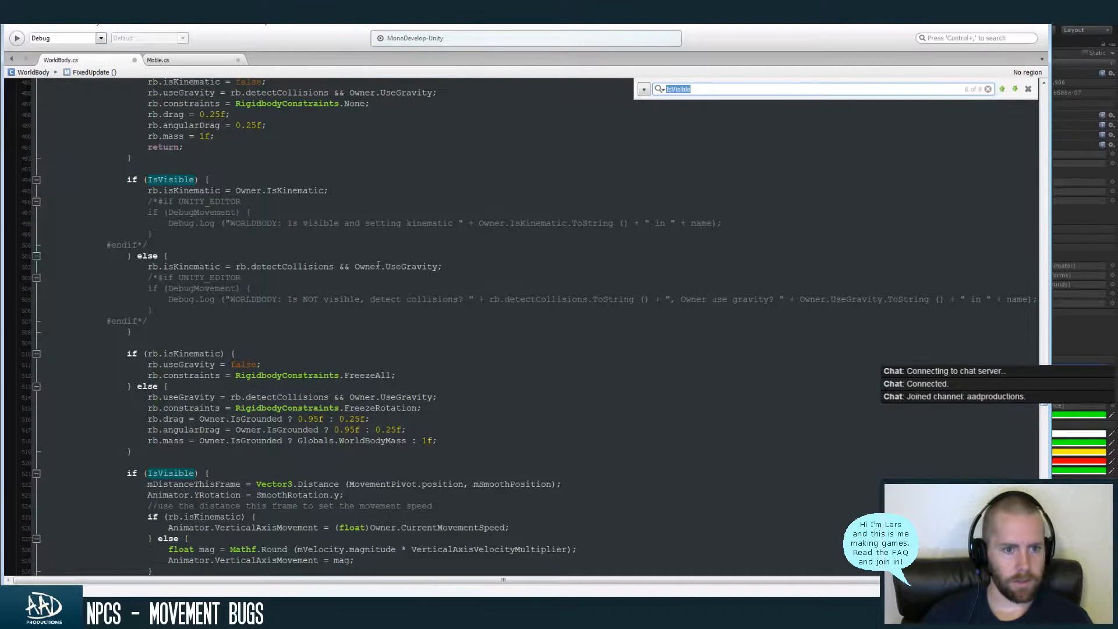
drag(147, 190, 358, 193)
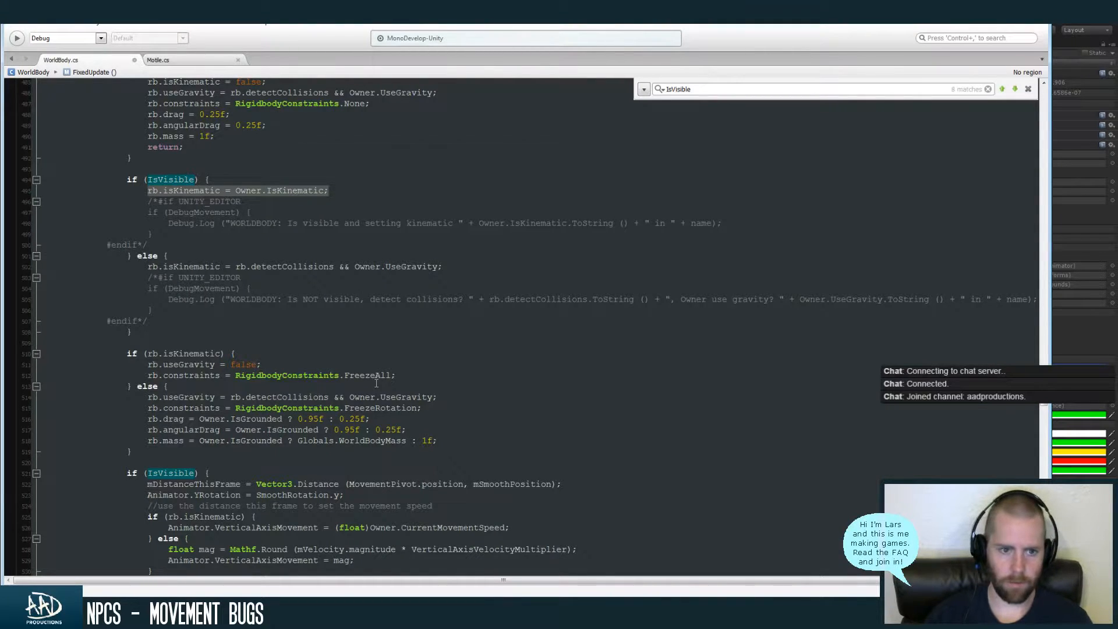
Switch back to Unity and collapse the ChickenBody(Clone), =MANAGERS= and =PLAYER= entries in the hierarchy
key(alt+Tab)
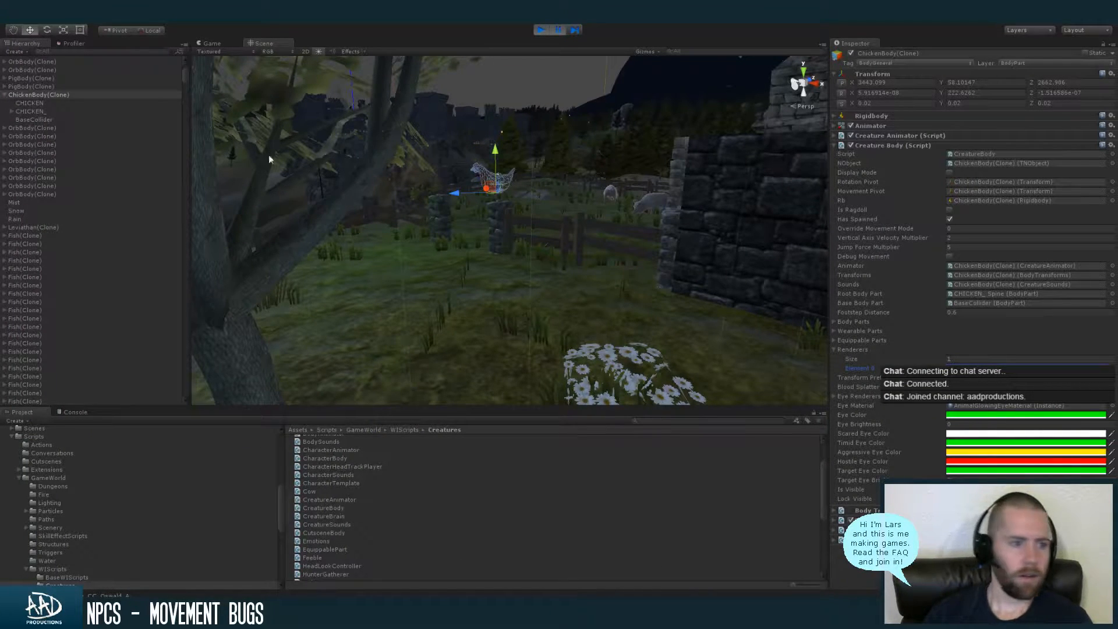
click(5, 95)
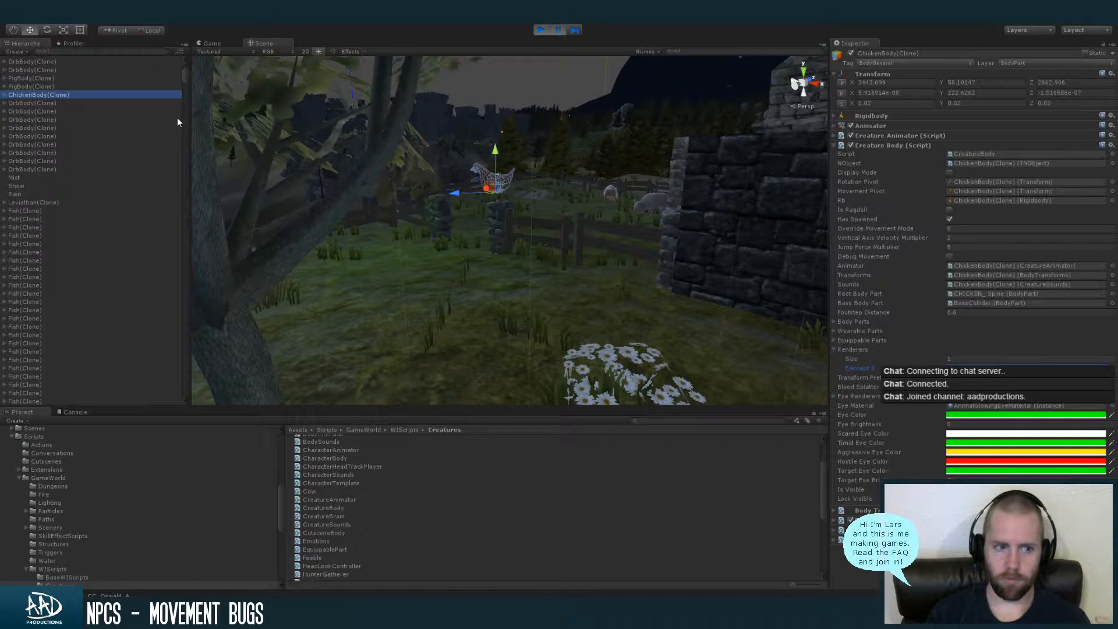
scroll(184, 72, up, 4)
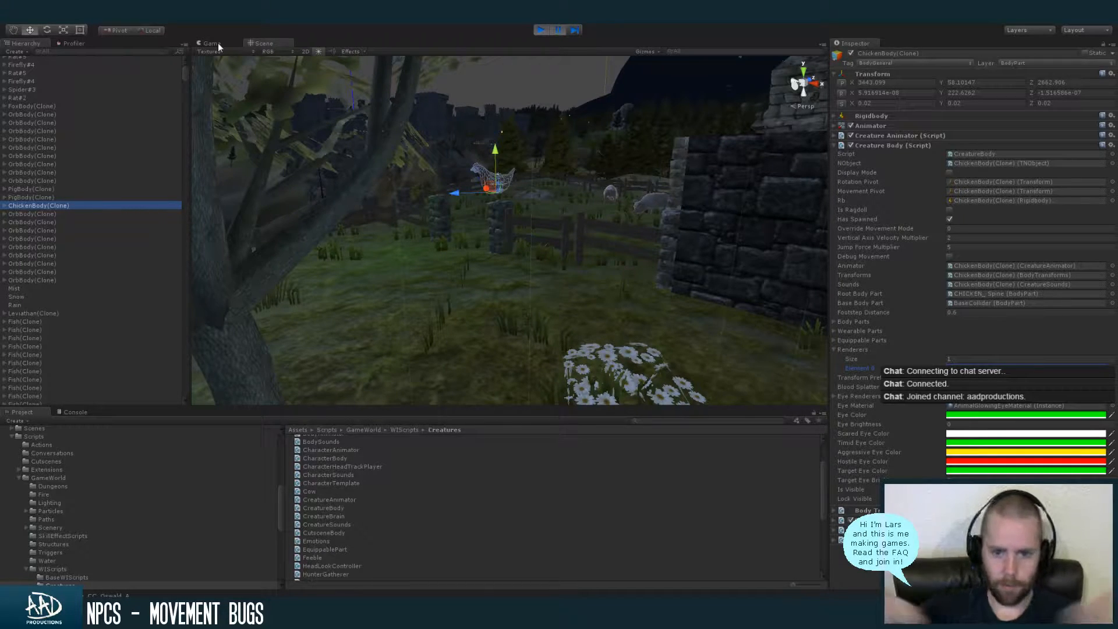
drag(184, 73, 183, 86)
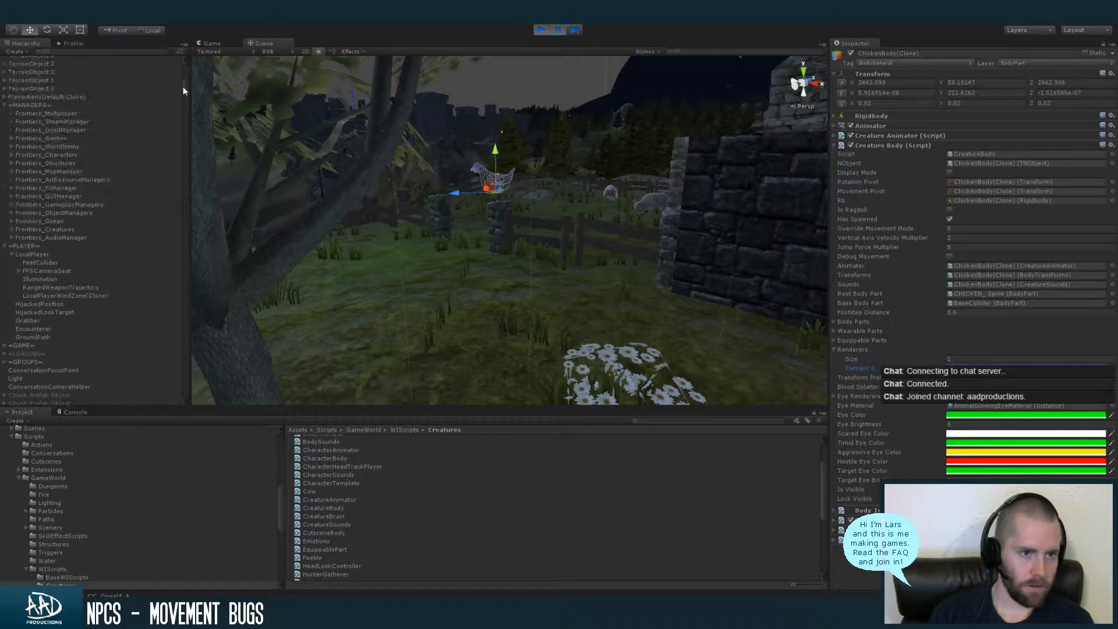
click(4, 105)
click(4, 113)
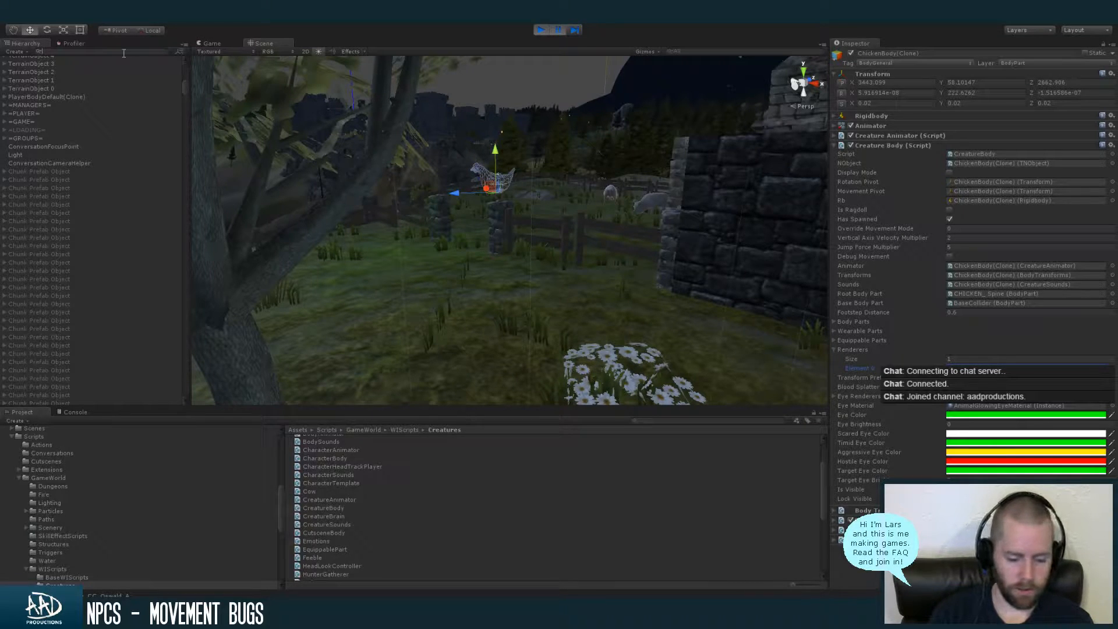
Search the hierarchy for oswald, select the matching Root\World\C-2-5-16 action node, and clear the search to reveal its location
text(oswald)
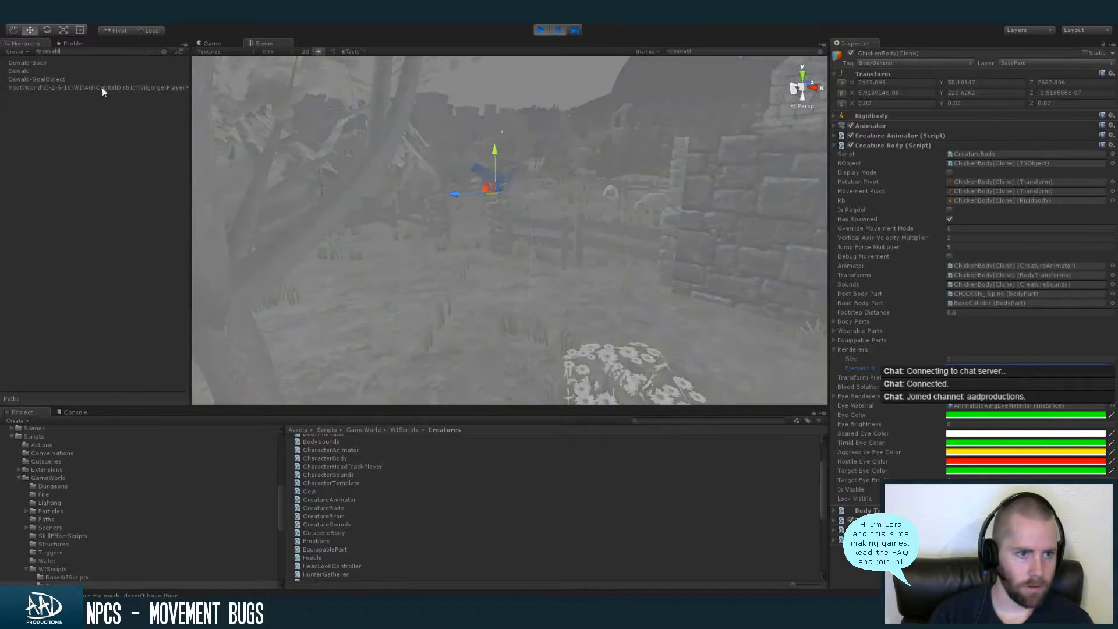
click(87, 87)
click(109, 50)
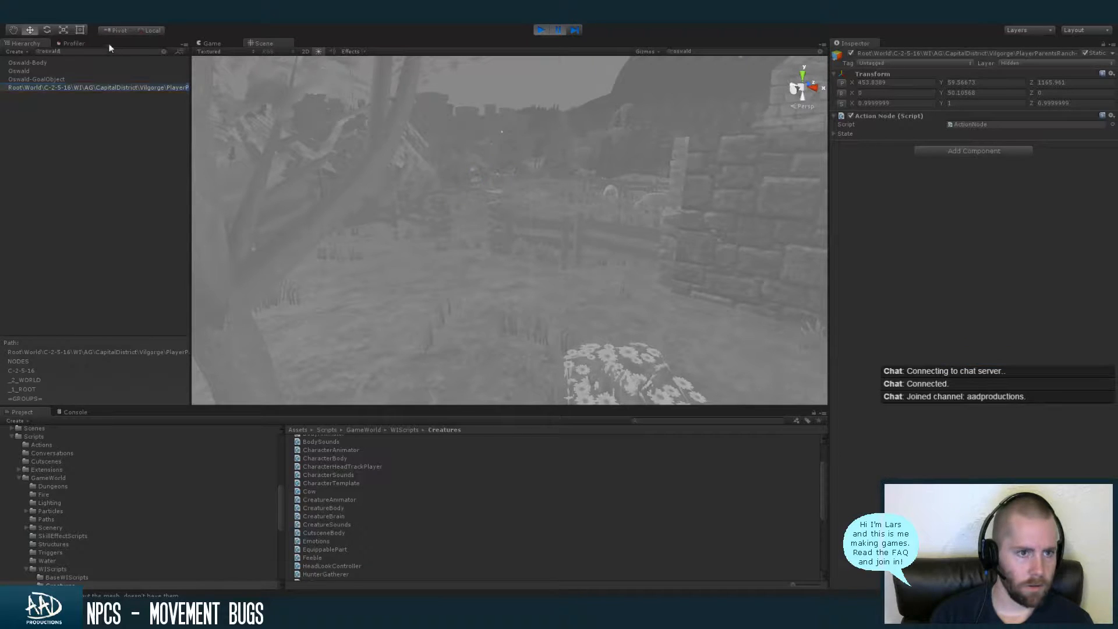
key(BackSpace)
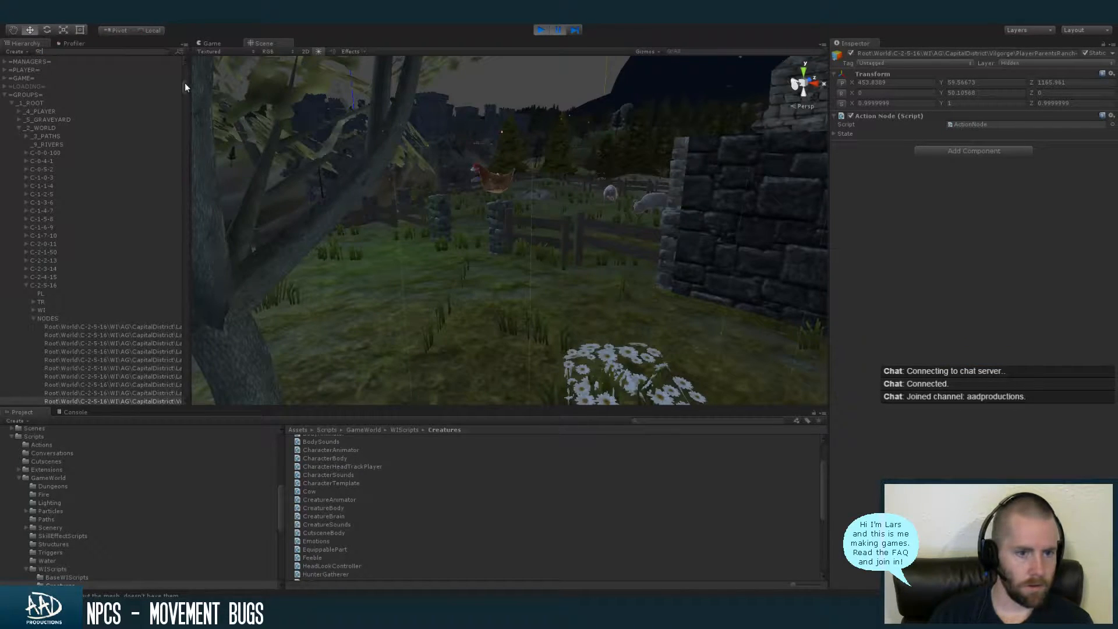
Expand the AG group under C-2-5-16's WI object, inspect two of its -Body objects, and expand CapitalDistrict
click(33, 260)
click(33, 254)
click(39, 261)
scroll(183, 87, down, 5)
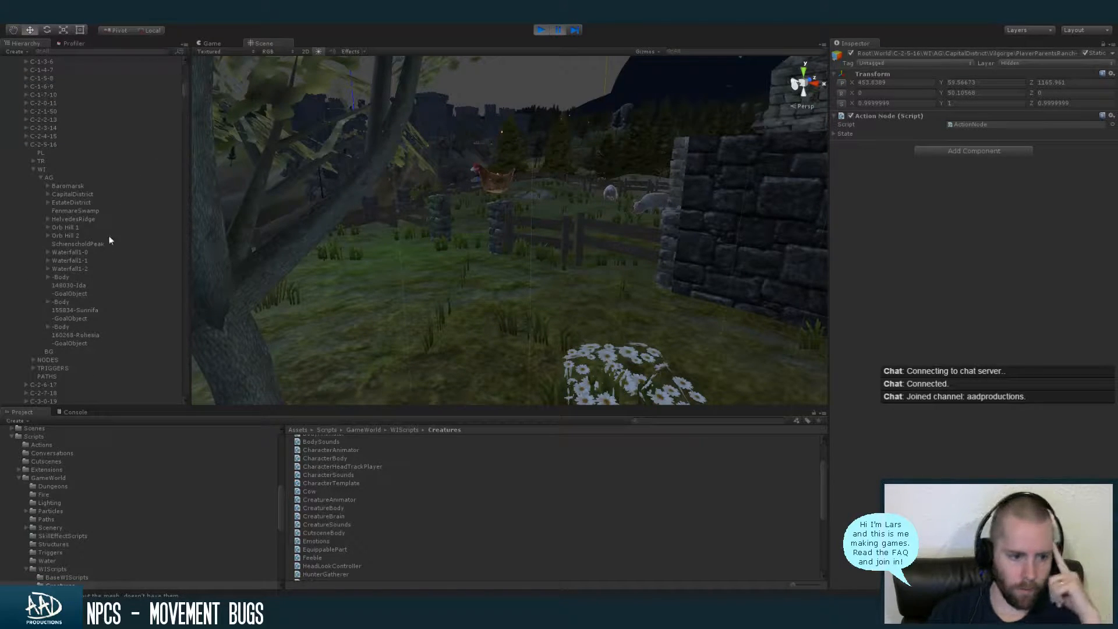
click(78, 326)
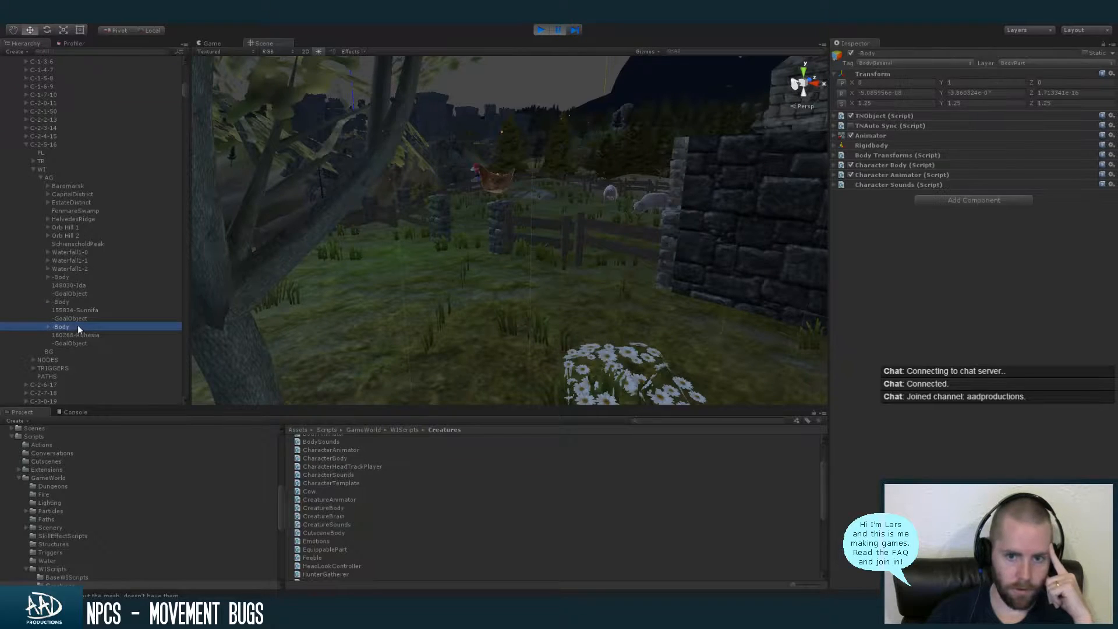
click(76, 299)
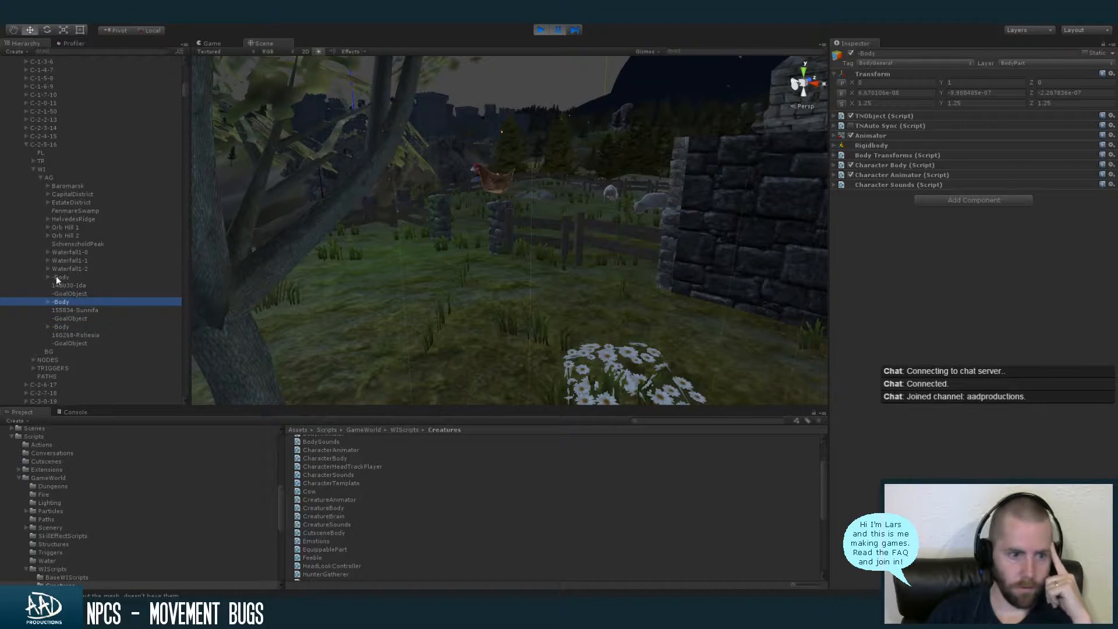
click(48, 195)
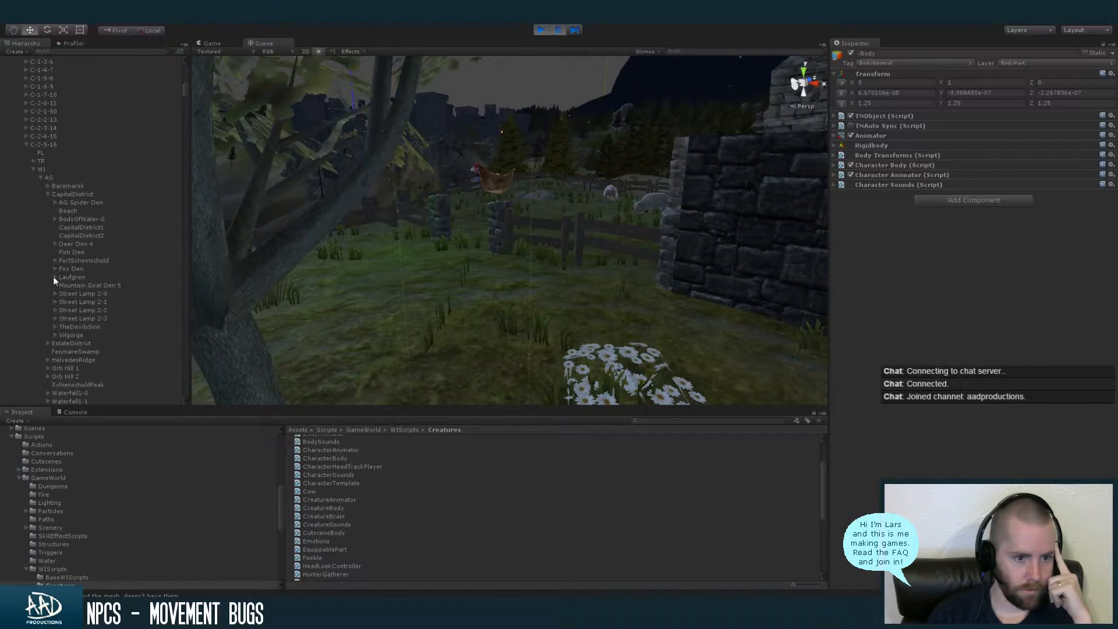
Search the hierarchy for farm, widen the hierarchy list, and clear the search
text(farm)
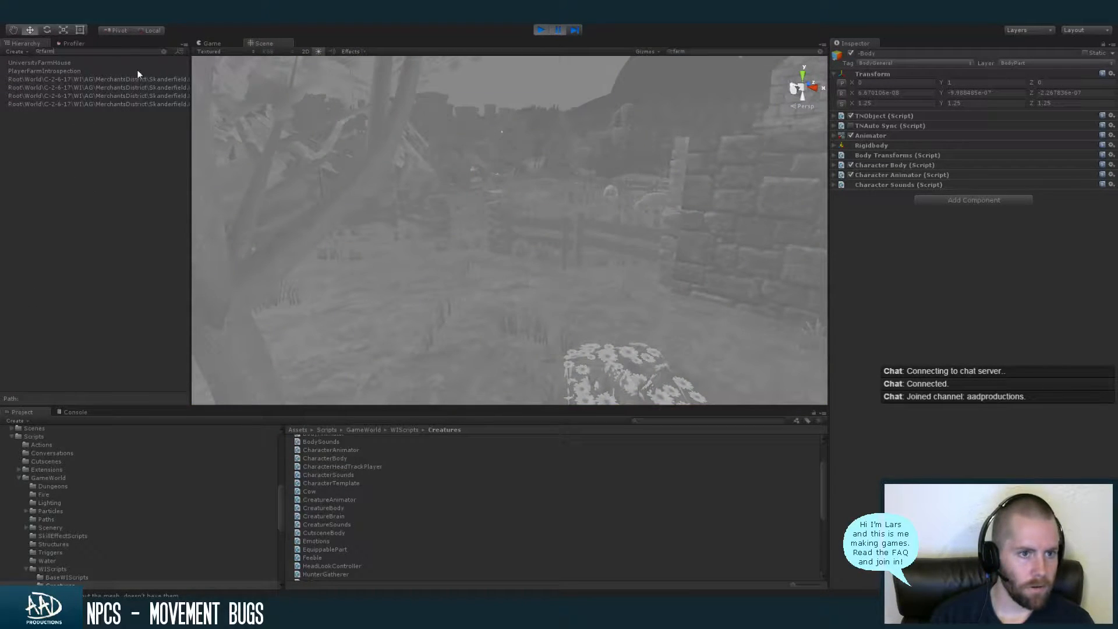
mouse_move(187, 69)
mouse_down()
mouse_move(282, 69)
mouse_move(195, 70)
mouse_up()
click(102, 50)
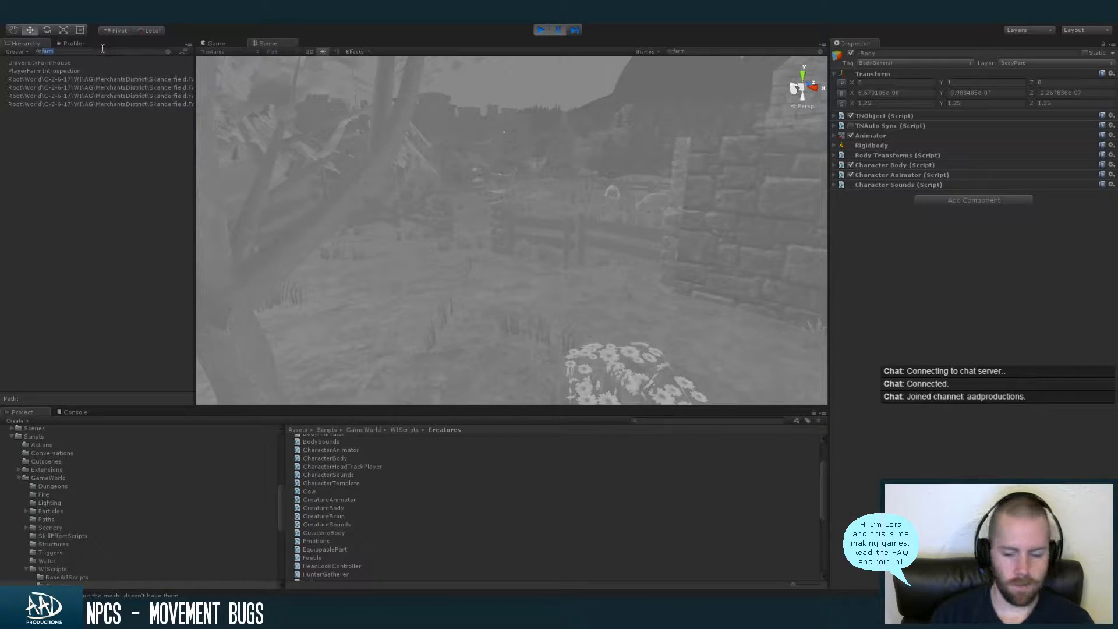
key(BackSpace)
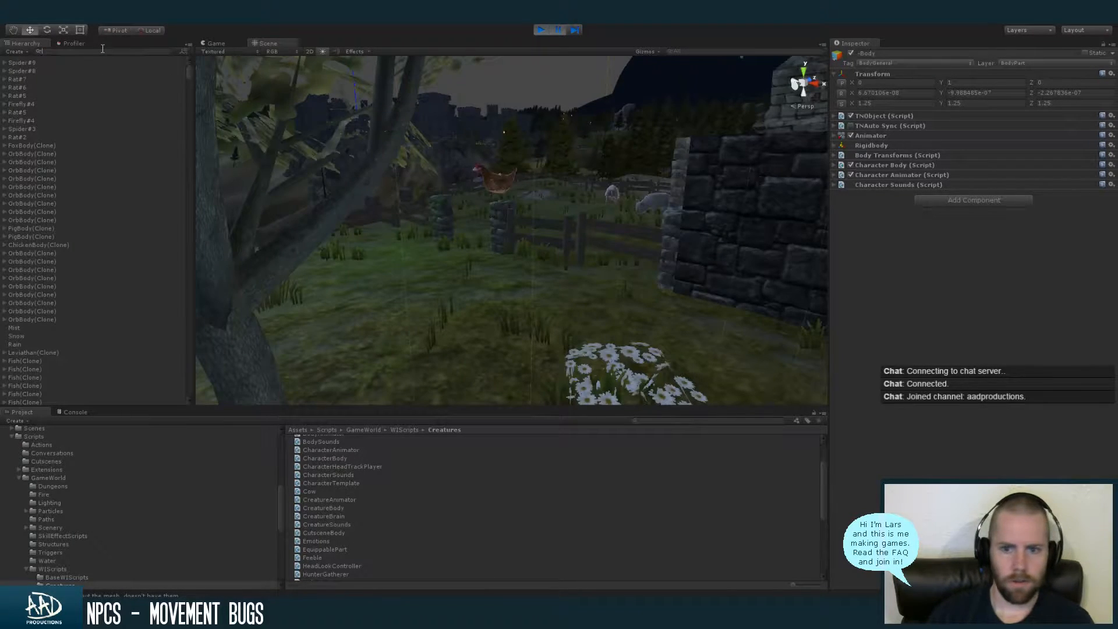
Select the stone wall in the scene to reveal Vilgorge's objects, expand ChickenDen-0, and select its Creature-0
click(715, 182)
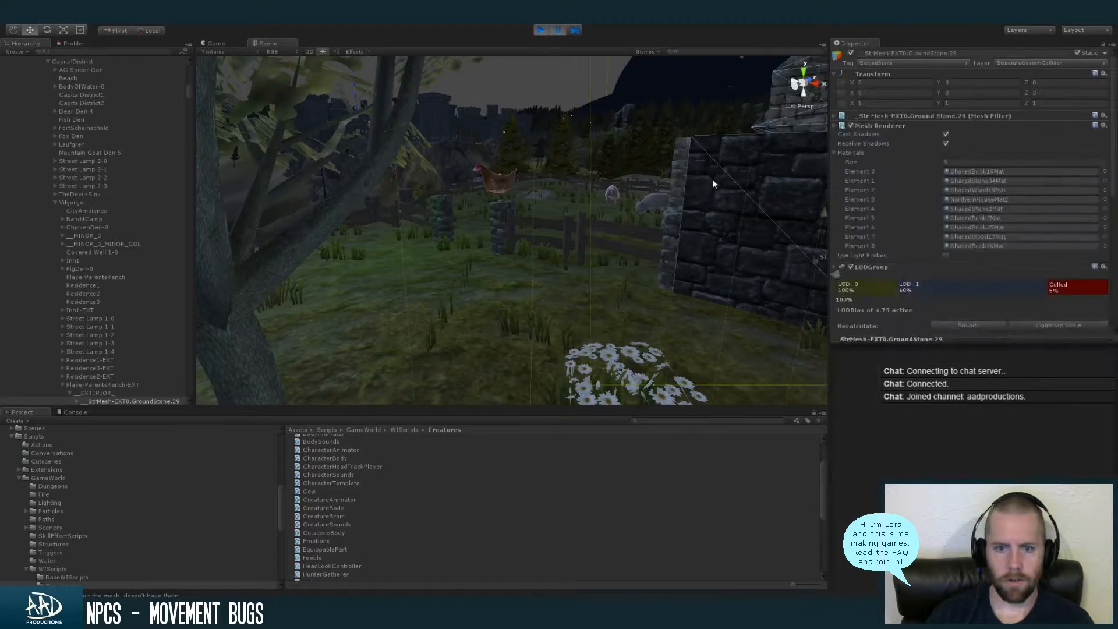
click(75, 229)
click(62, 227)
click(88, 251)
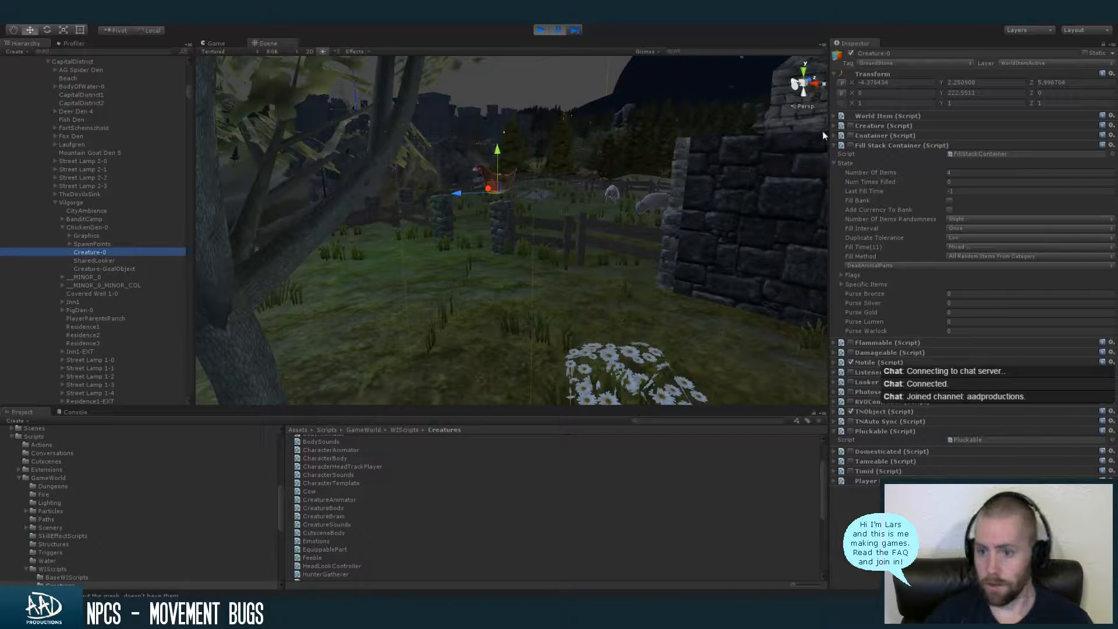
Collapse Creature-0's Fill Stack Container, view the chicken from above, and expand its Motile script's State and Motile Props
click(885, 145)
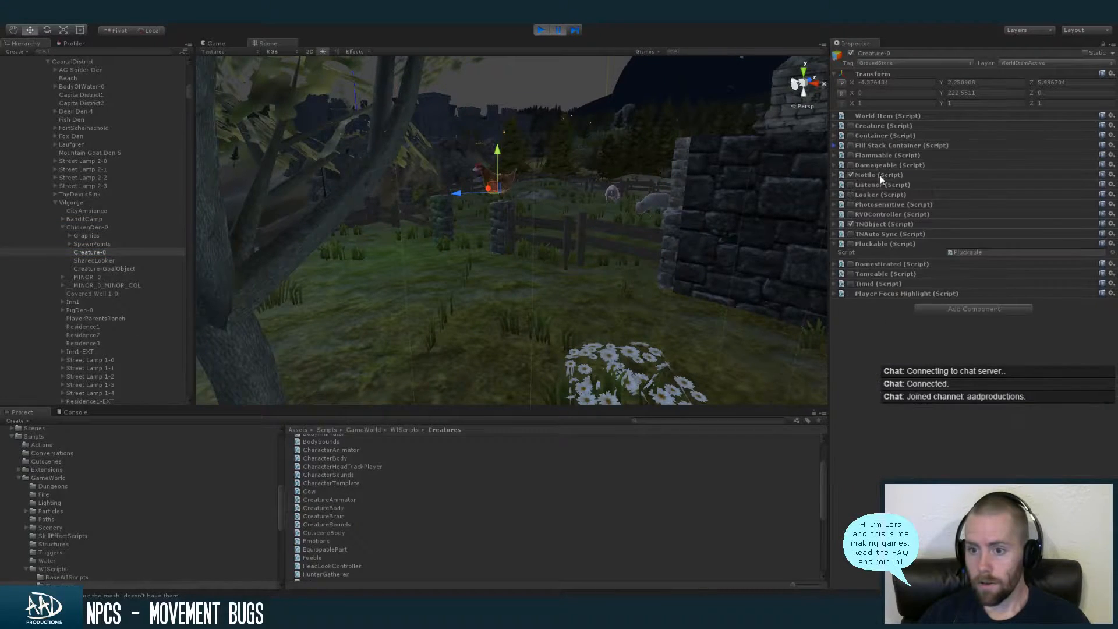
click(879, 175)
alt+drag(717, 209, 432, 299)
alt+drag(616, 257, 464, 187)
alt+right_drag(464, 187, 402, 262)
alt+drag(401, 262, 247, 225)
alt+right_drag(247, 225, 355, 227)
alt+drag(355, 227, 457, 165)
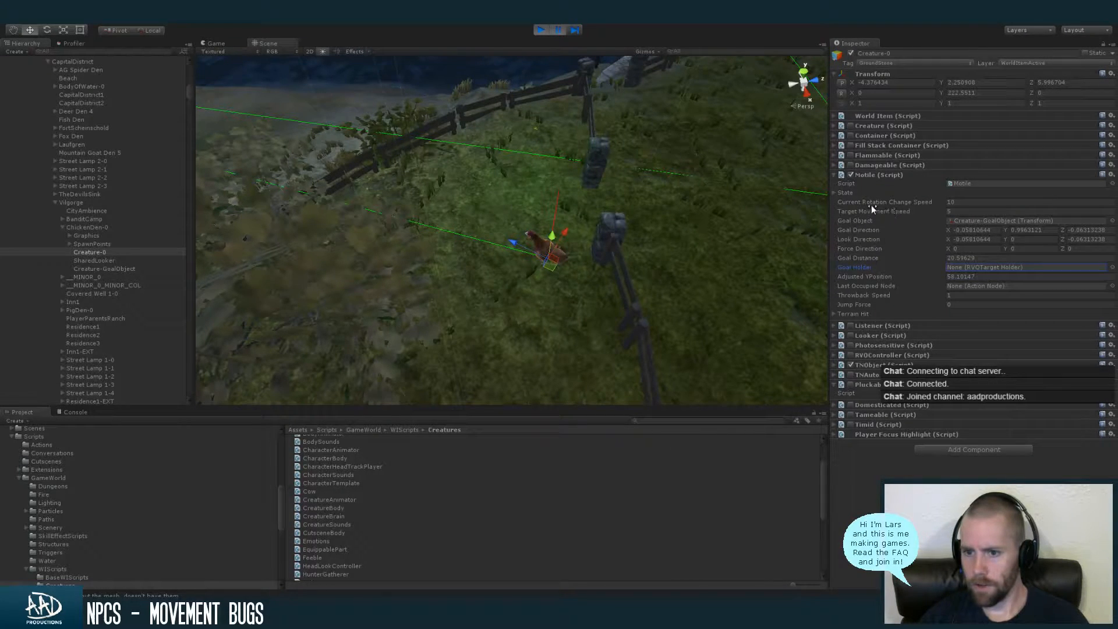
click(848, 191)
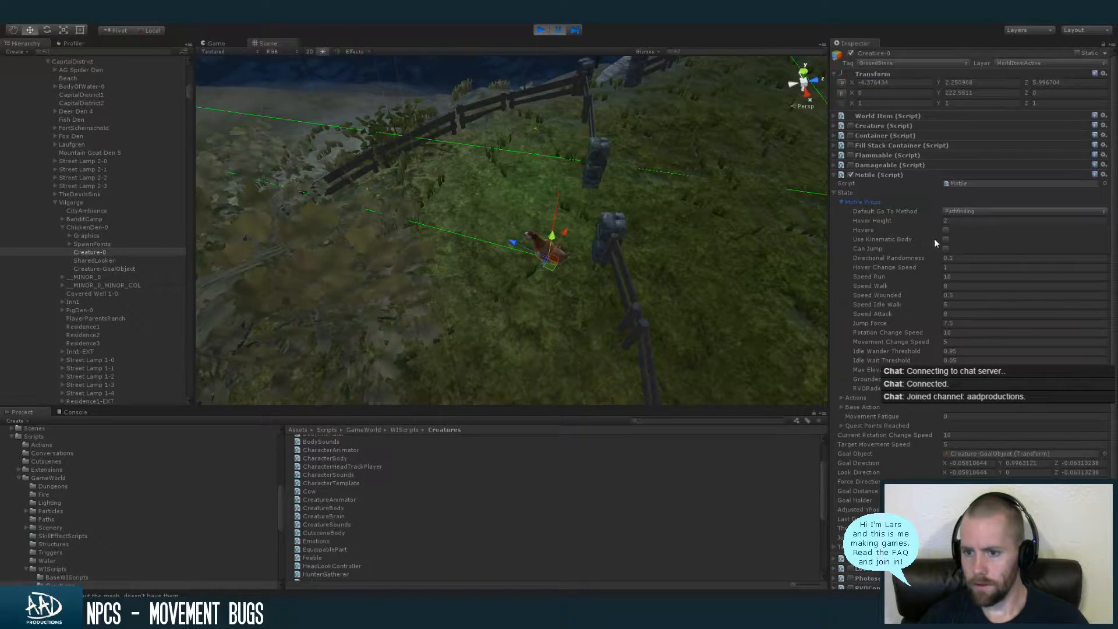
Switch to MonoDevelop and review the rigidbody and animator movement code in WorldBody's FixedUpdate
key(alt+Tab)
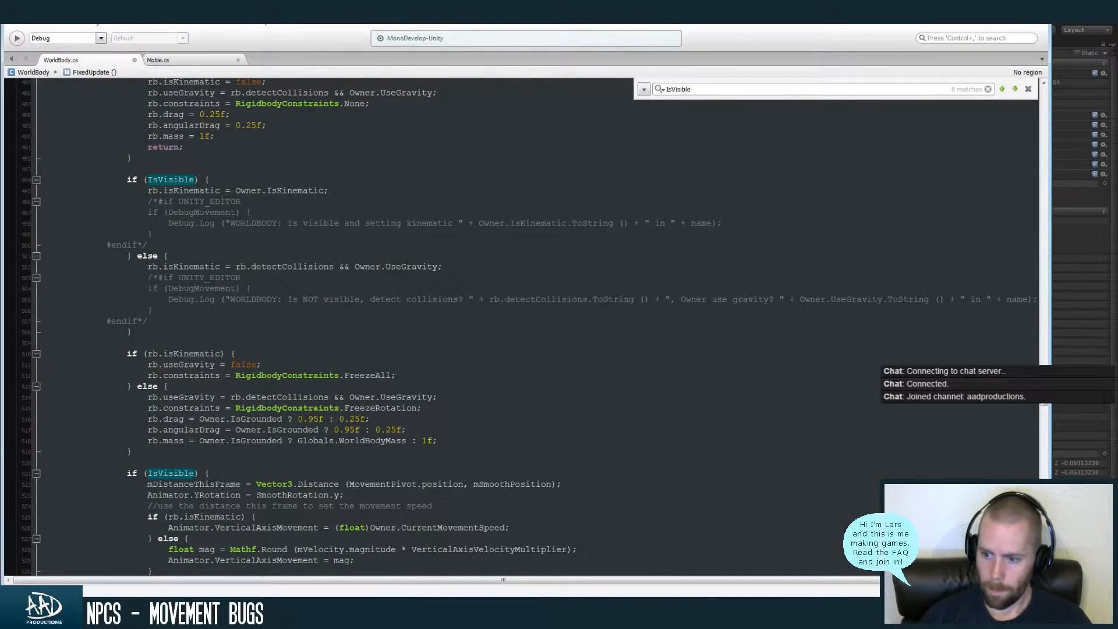
scroll(1046, 403, down, 6)
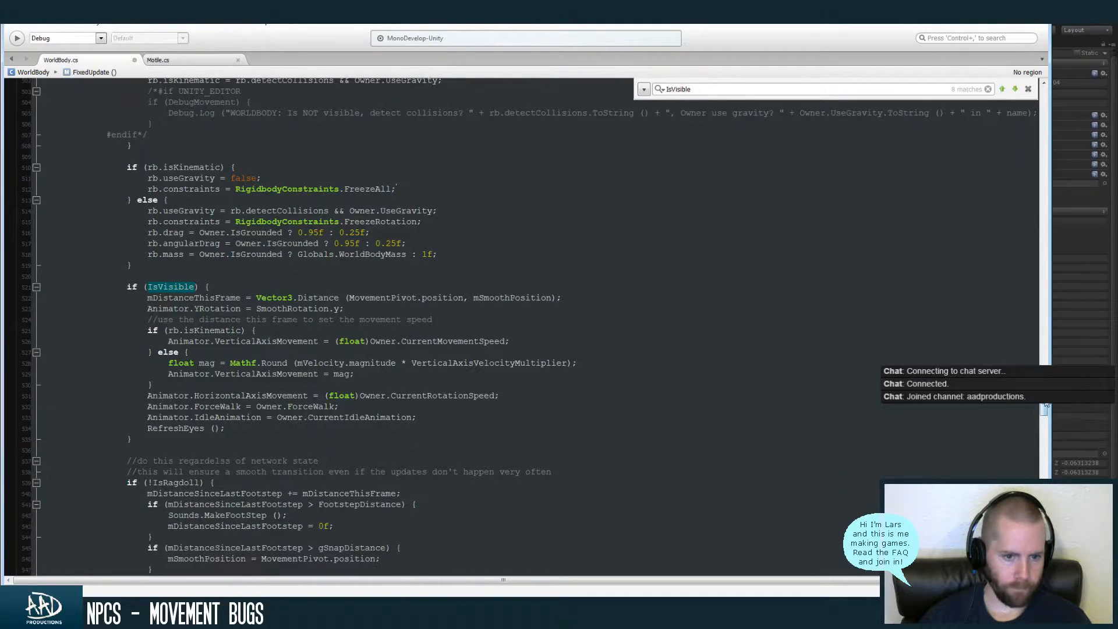
scroll(1046, 403, up, 2)
scroll(1047, 405, down, 3)
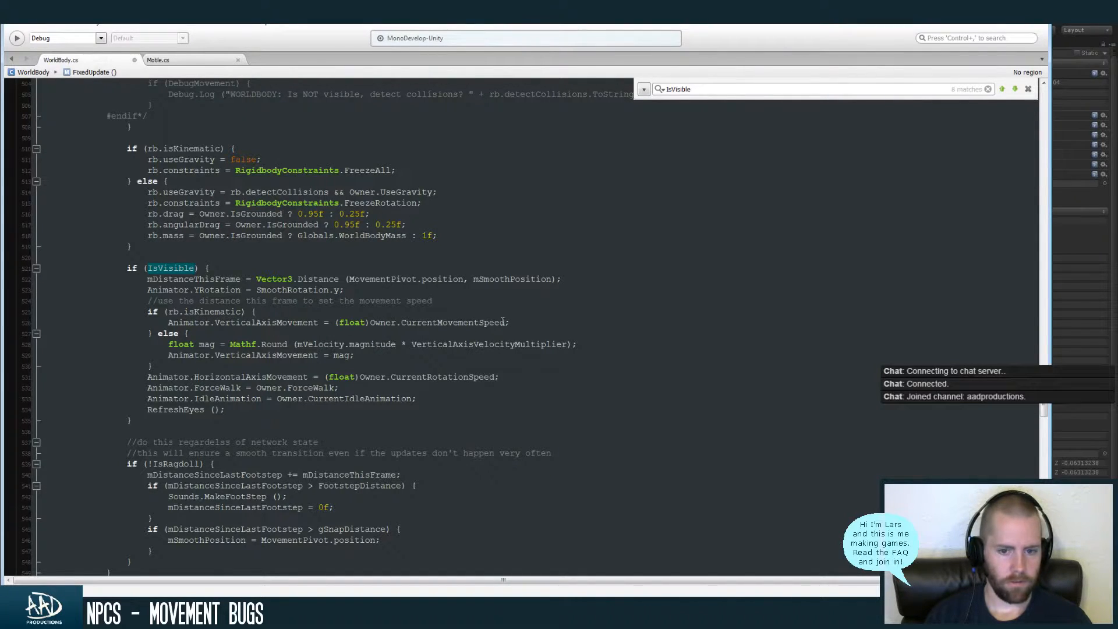
Dismiss the IsVisible search and follow the Animator reference through its declaration to the BodyAnimator class
key(Escape)
right_click(191, 320)
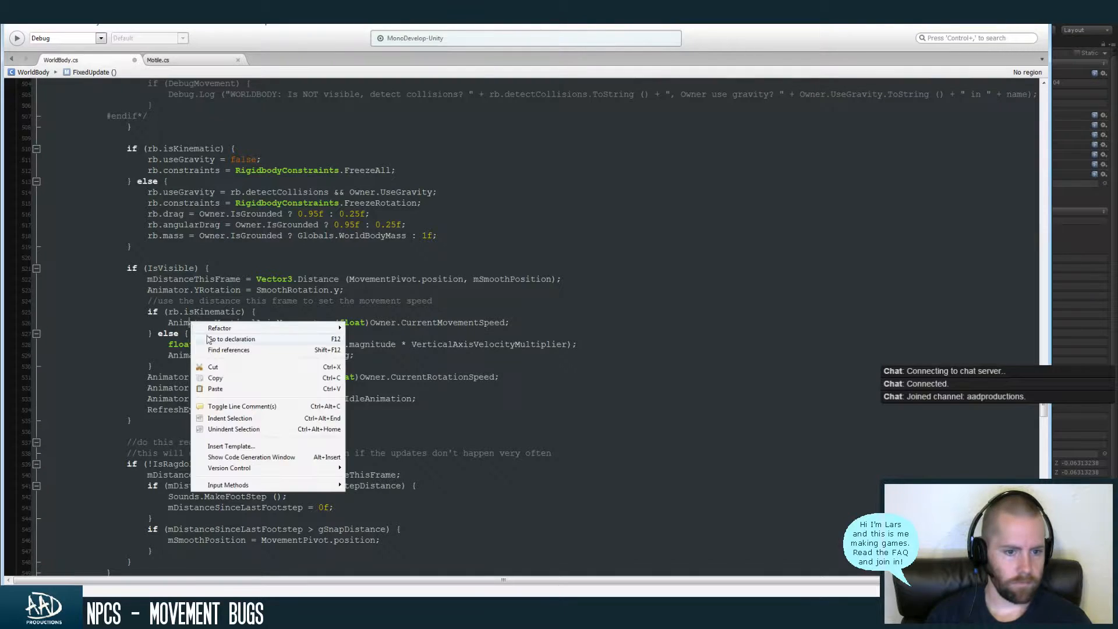
click(201, 335)
right_click(153, 332)
click(172, 351)
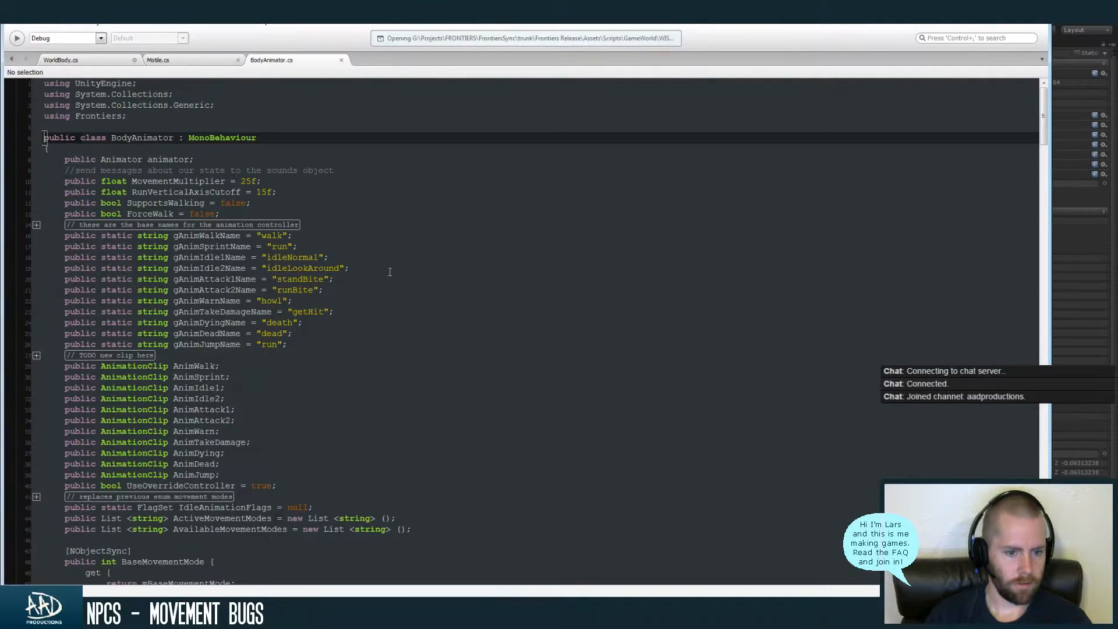
Examine the fields and static animation name strings at the start of BodyAnimator, such as gAnimWalkName and gAnimDeadName
scroll(1045, 125, down, 2)
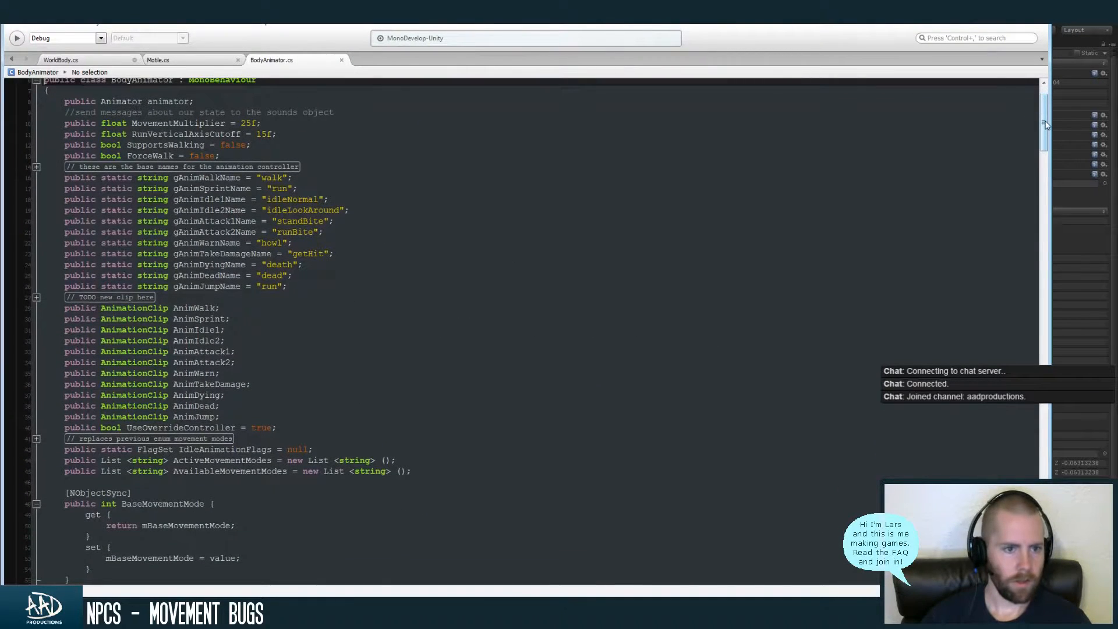
mouse_move(1045, 125)
mouse_down()
mouse_move(1051, 260)
mouse_move(1044, 115)
mouse_up()
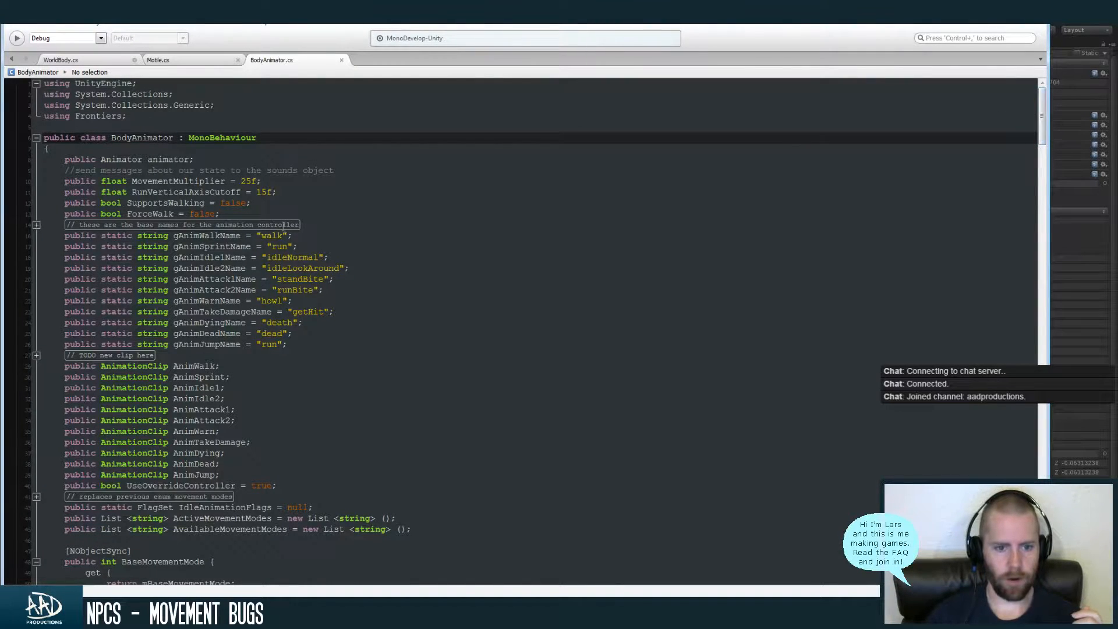
drag(45, 235, 302, 289)
click(292, 333)
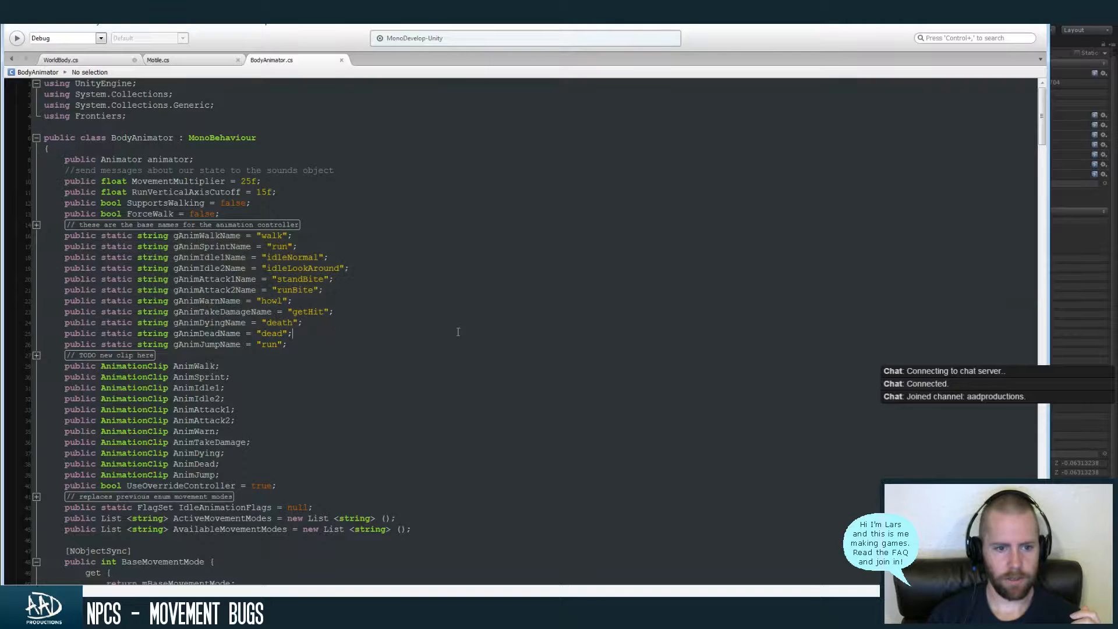
key(Up)
key(Up)
key(Up)
key(Up)
key(Up)
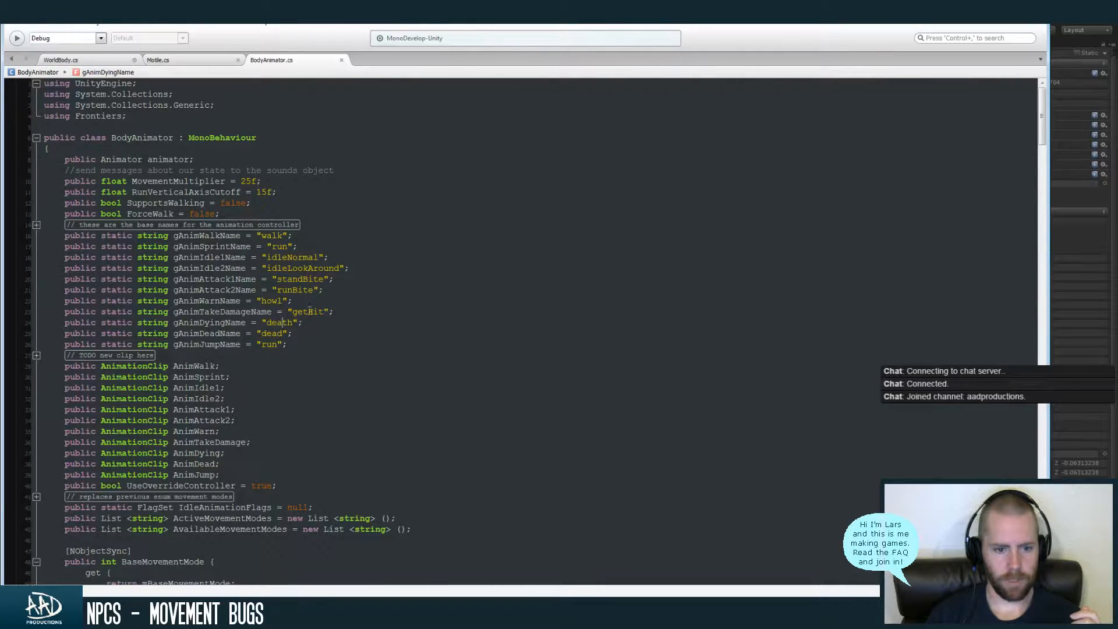
key(Up)
key(Up)
key(Up)
key(Up)
Glance at the chicken in Unity, return to MonoDevelop, and review BodyAnimator's code down to ApplyIdleAnimation
key(alt+Tab)
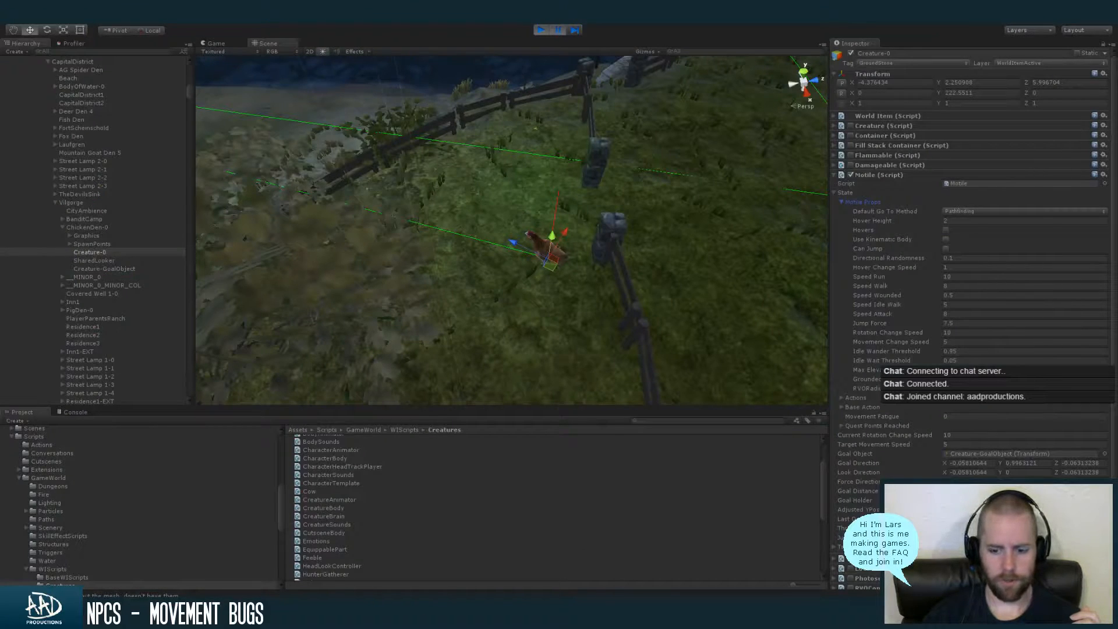
key(alt+Tab)
drag(1043, 111, 1036, 500)
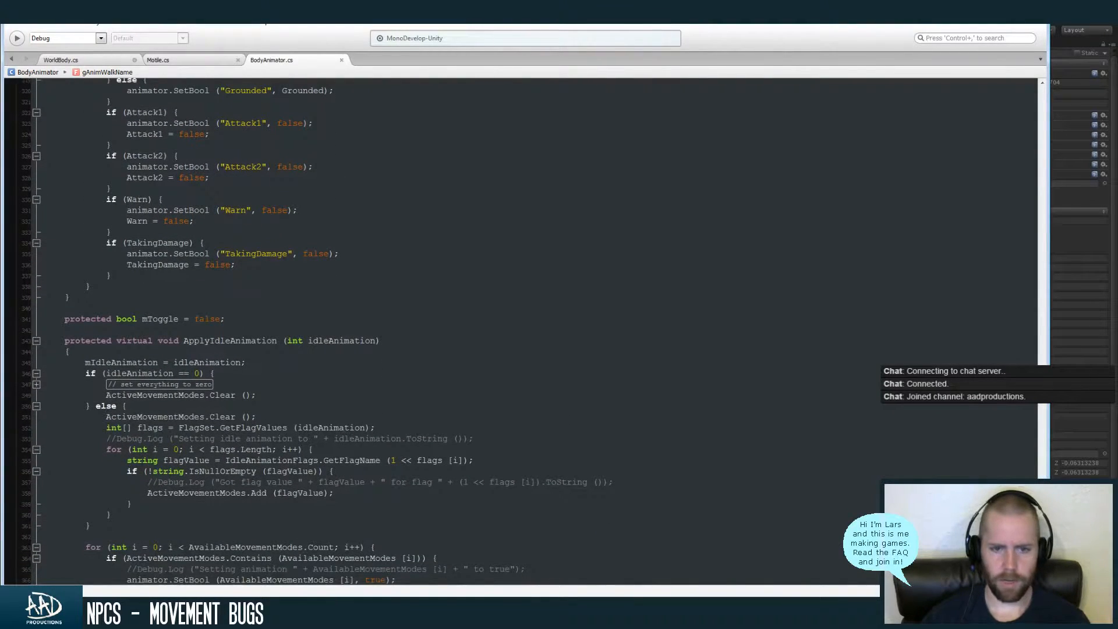
Return to WorldBody.cs, search it for fixedup to locate the FixedUpdate method, and close the search
click(177, 61)
click(96, 61)
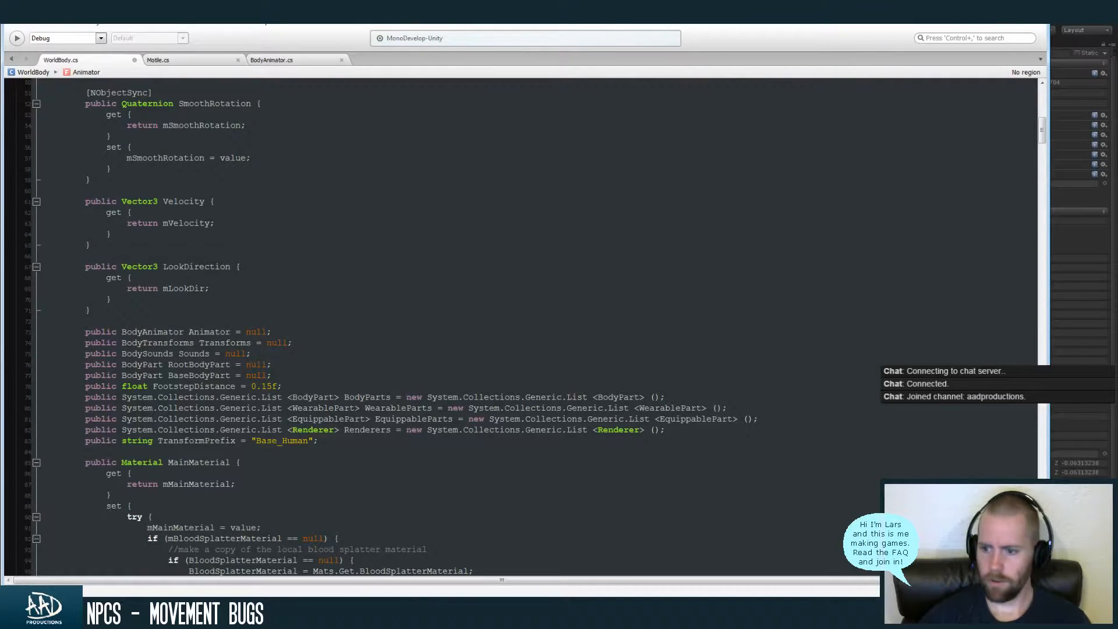
drag(1042, 140, 1044, 359)
key(ctrl+f)
text(f)
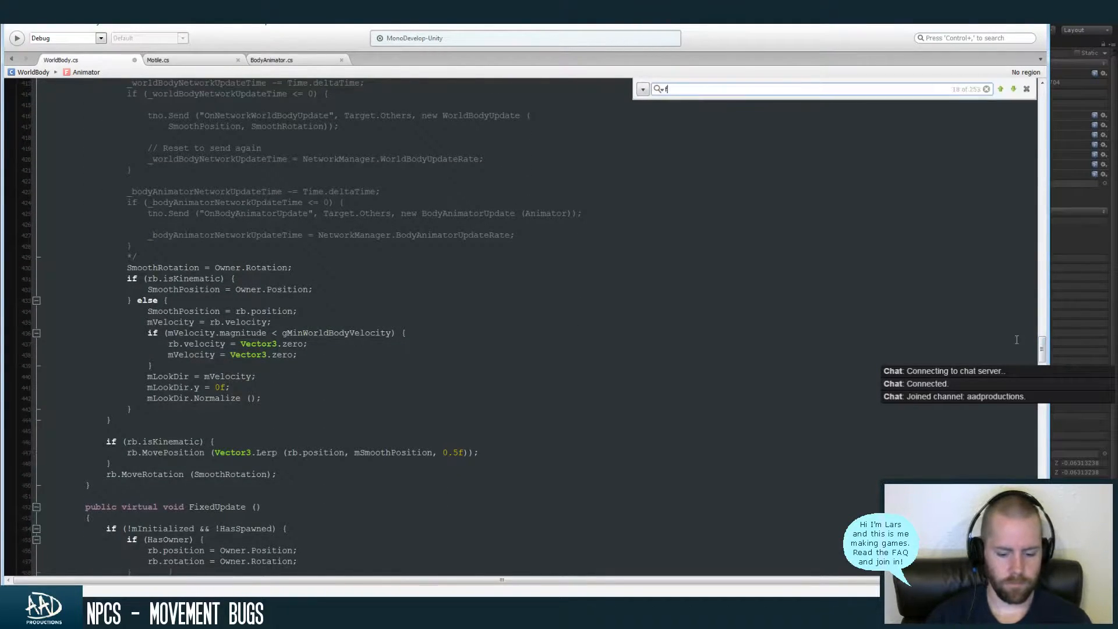
text(ixedu)
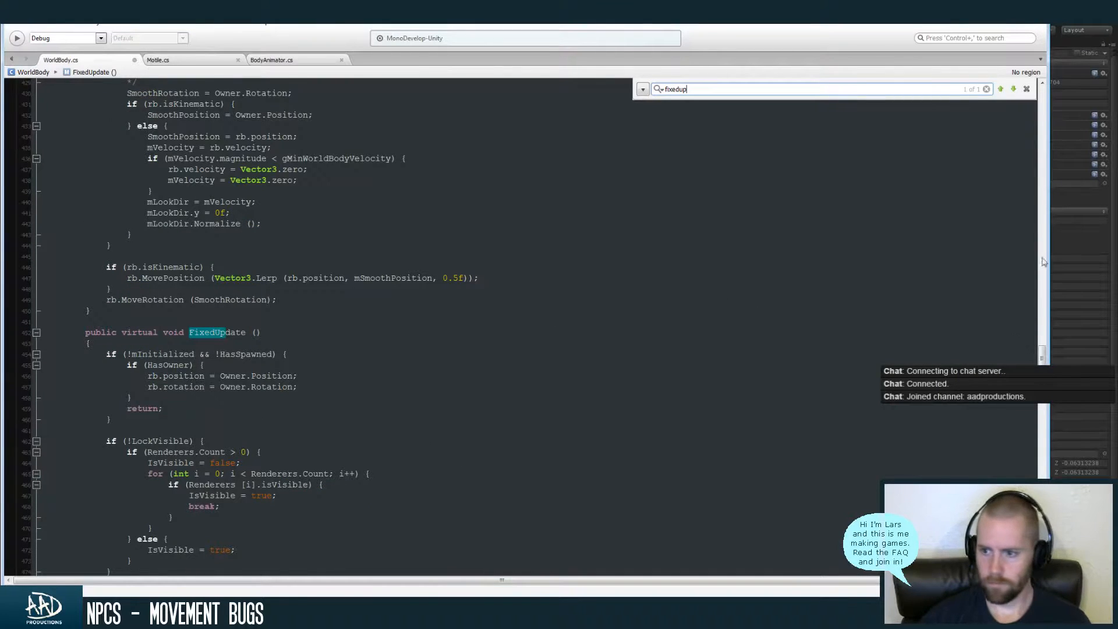
text(p)
scroll(524, 326, down, 2)
scroll(524, 326, up, 8)
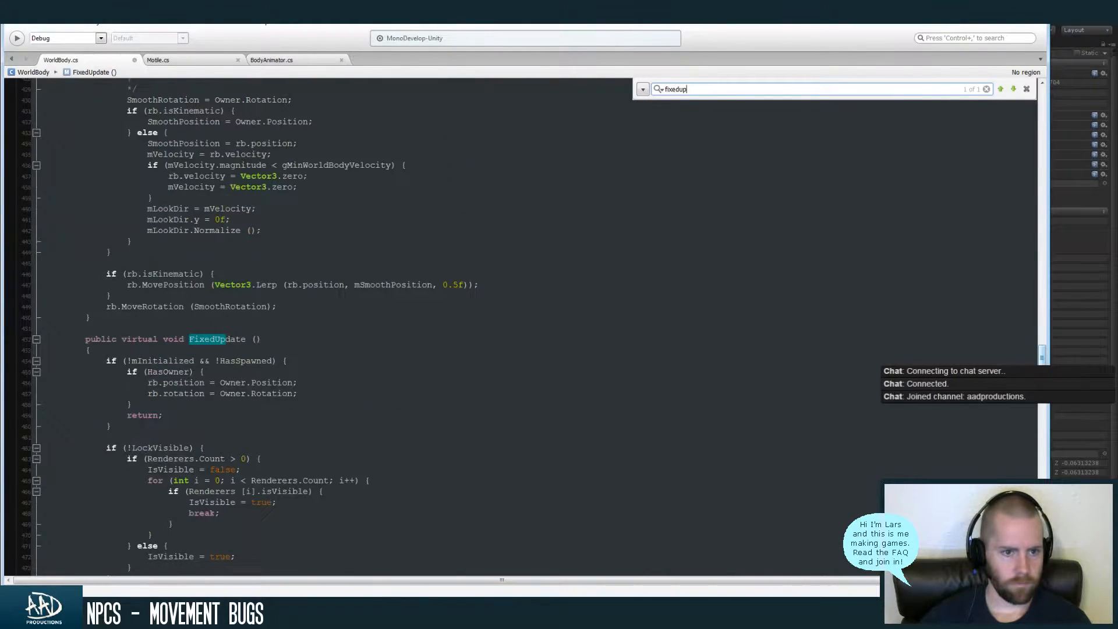
key(Escape)
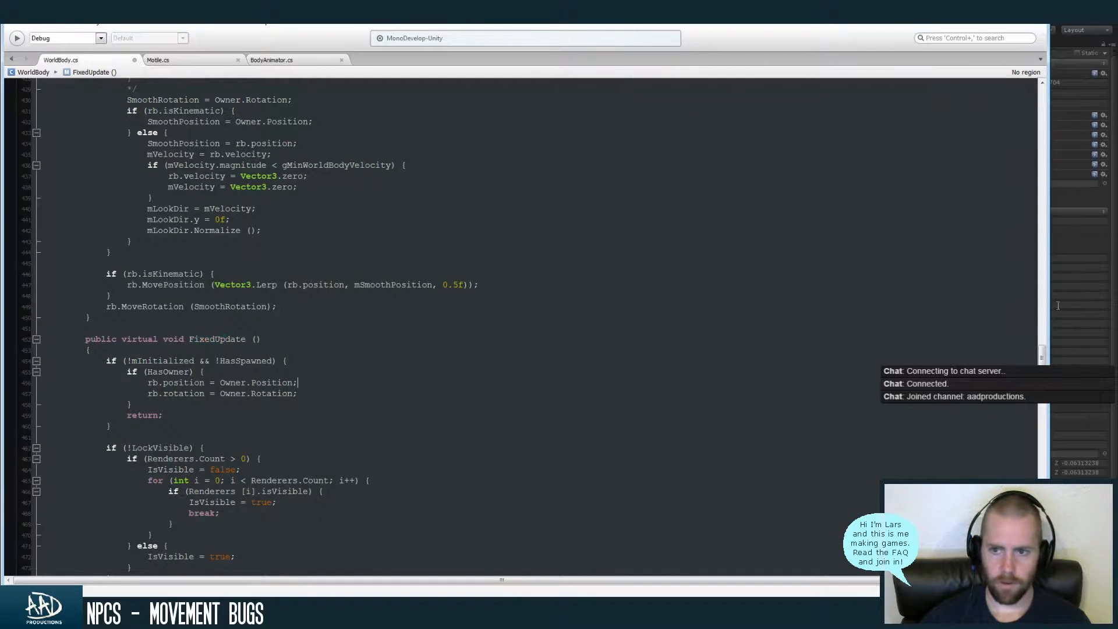
Read through WorldBody's FixedUpdate, including its visibility, kinematic and animator branches, down to the UpdateForces method
scroll(1042, 362, down, 4)
scroll(1043, 362, down, 12)
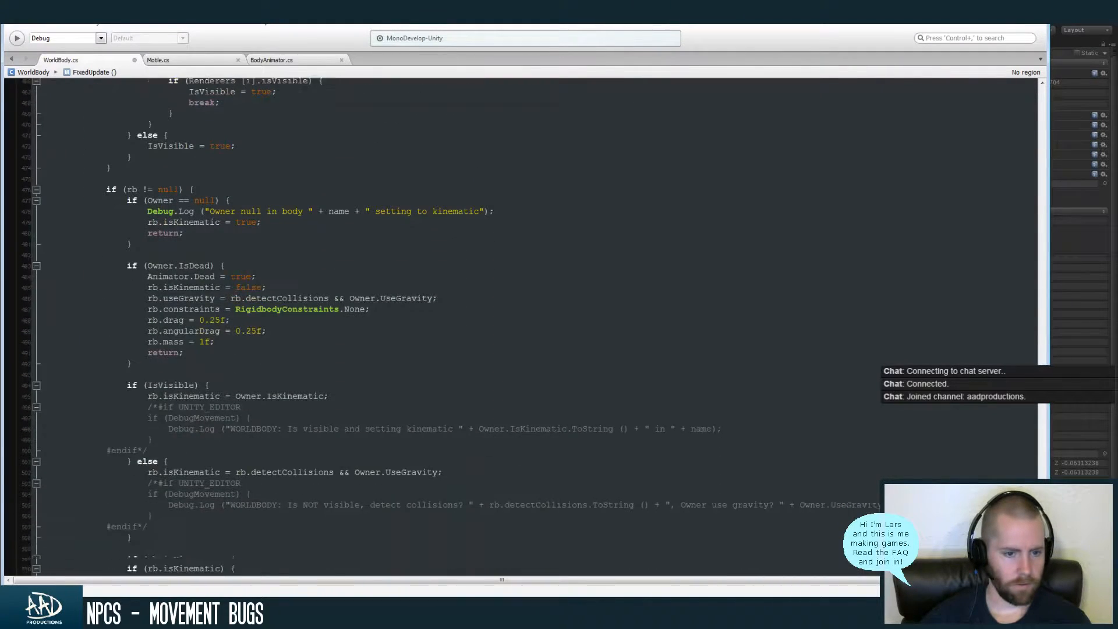
scroll(523, 326, down, 1)
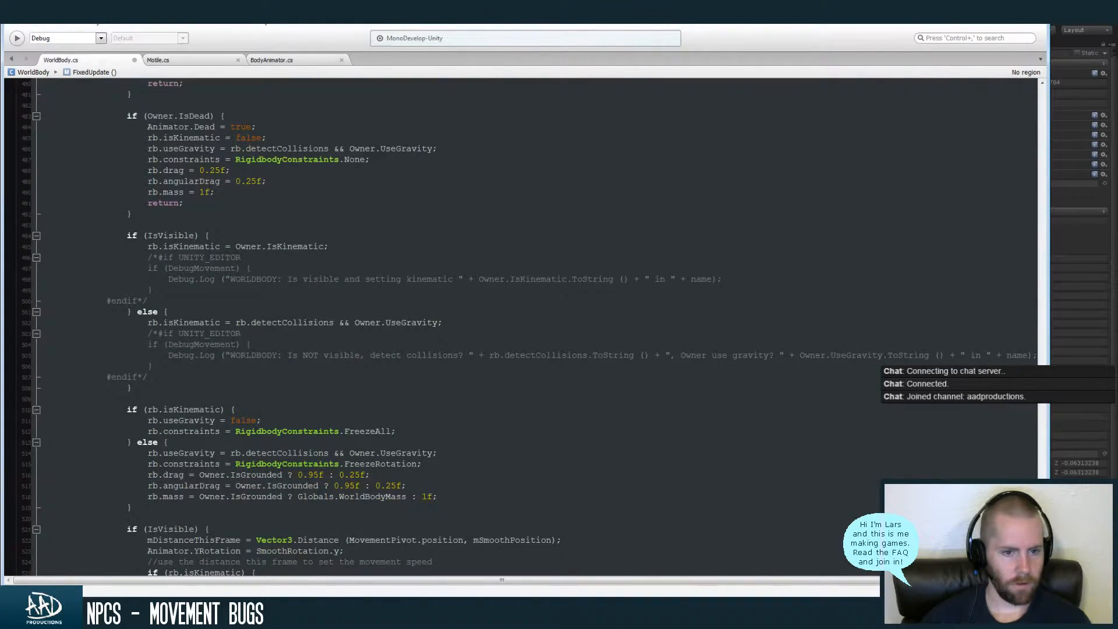
scroll(1045, 408, down, 10)
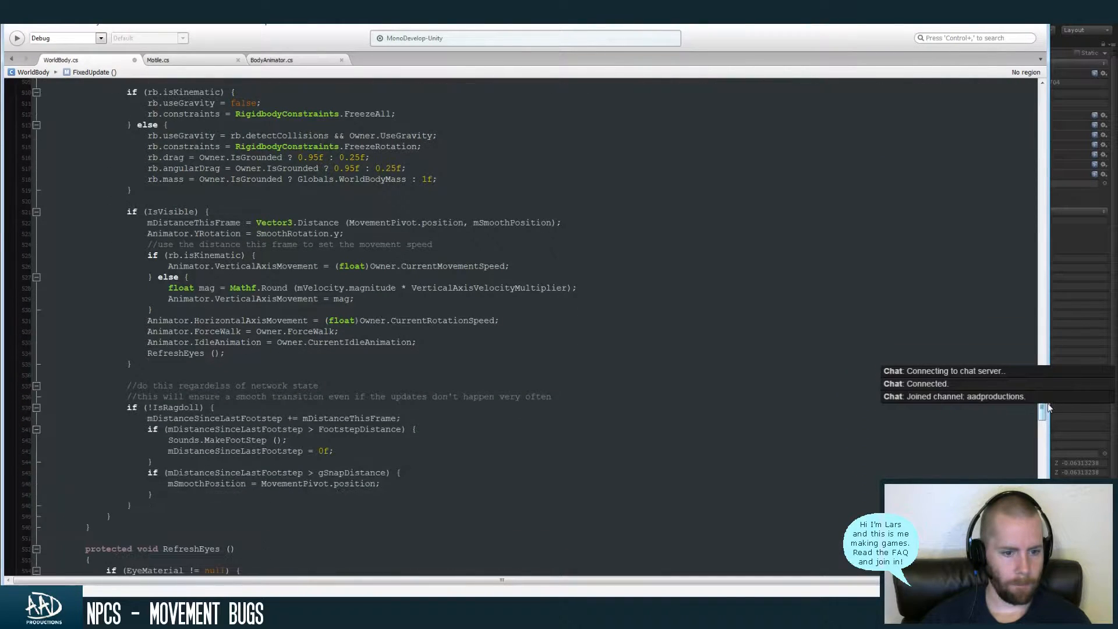
scroll(1047, 408, down, 2)
drag(1049, 405, 1054, 430)
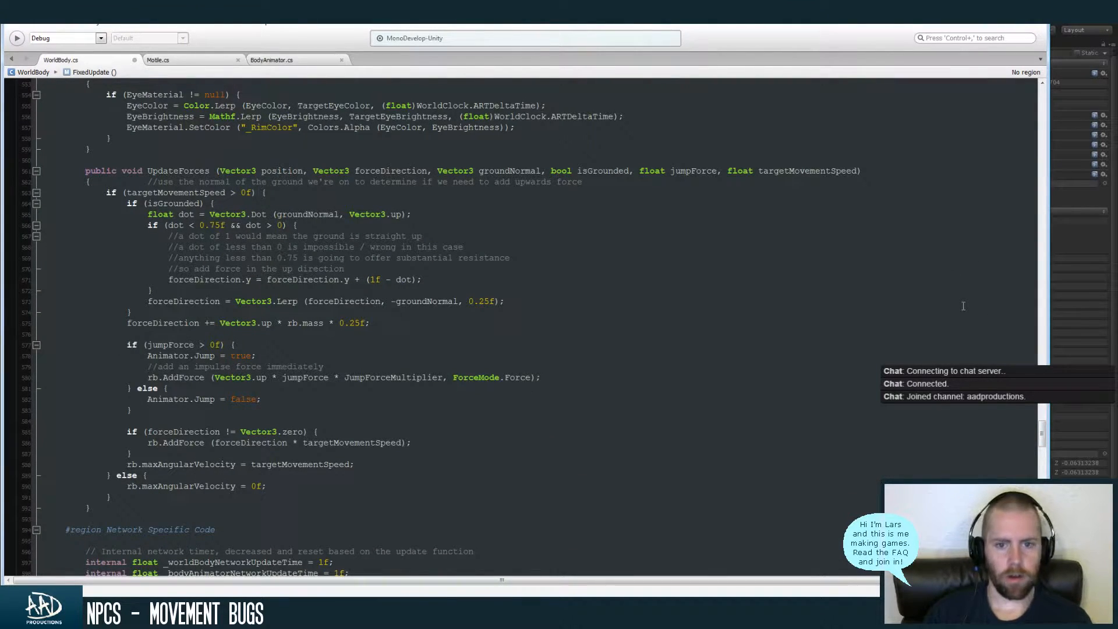
Search the whole solution for UpdateForces and turn on case-sensitive matching
double_click(187, 173)
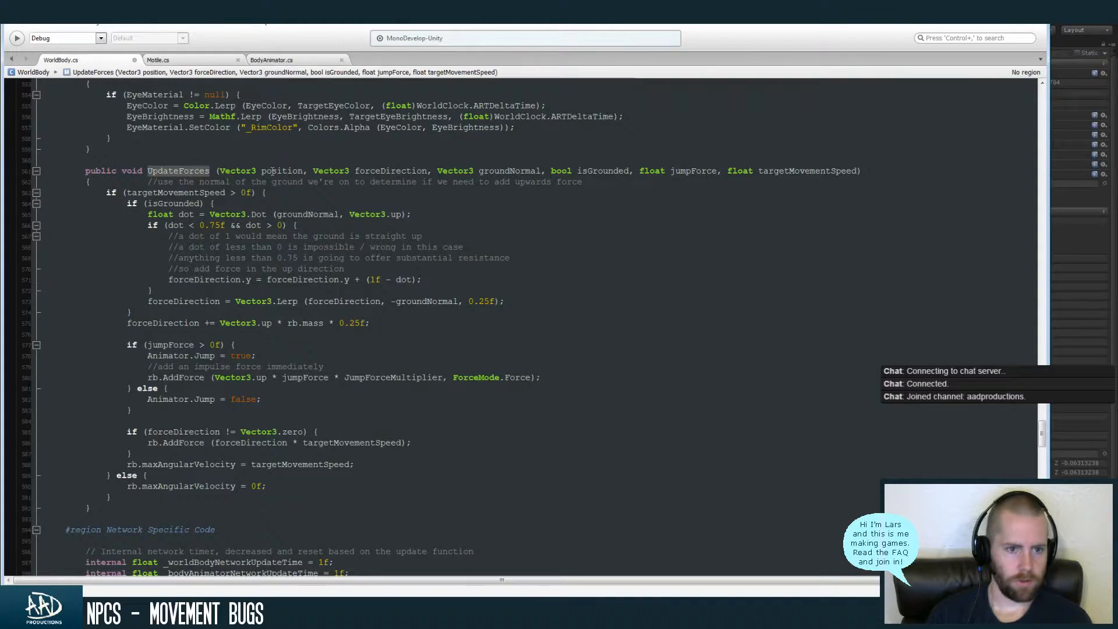
key(ctrl+f)
key(Return)
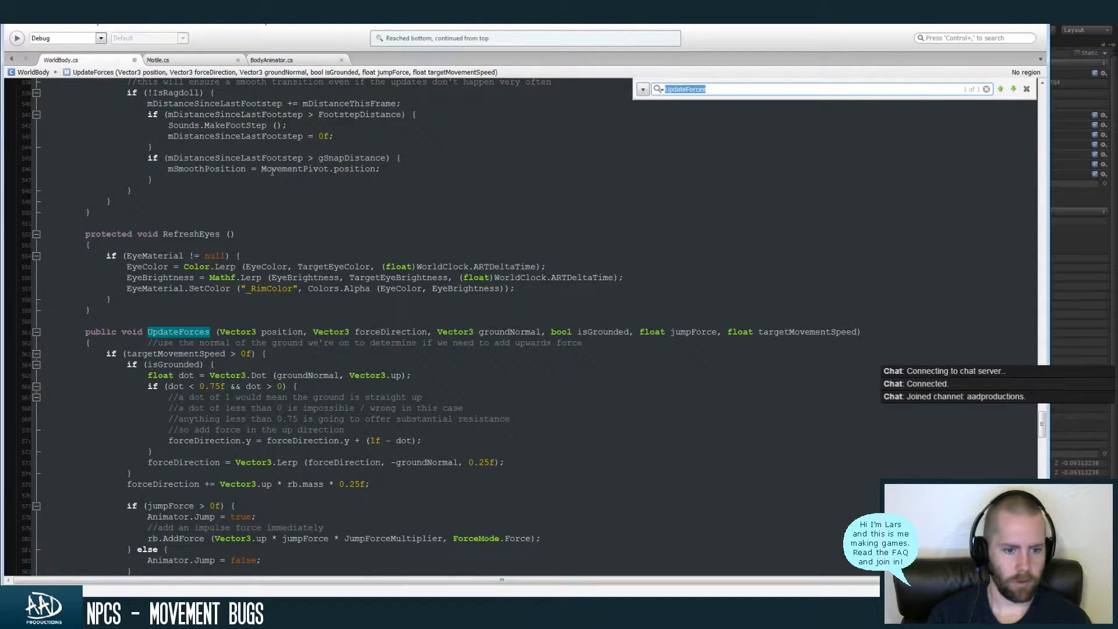
click(64, 23)
click(98, 99)
key(Return)
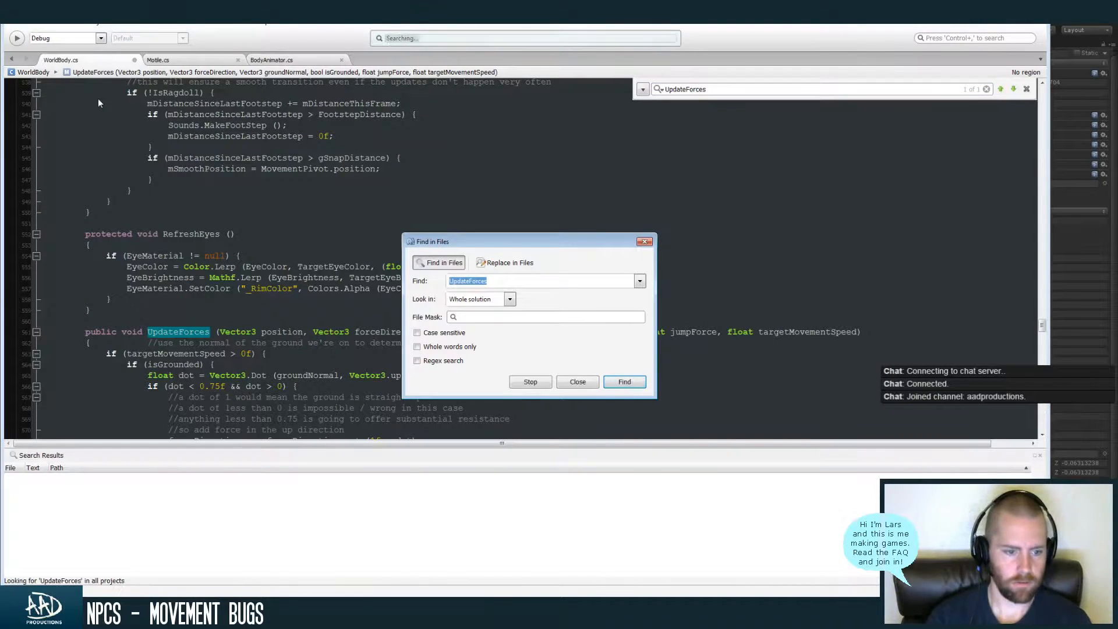
click(444, 333)
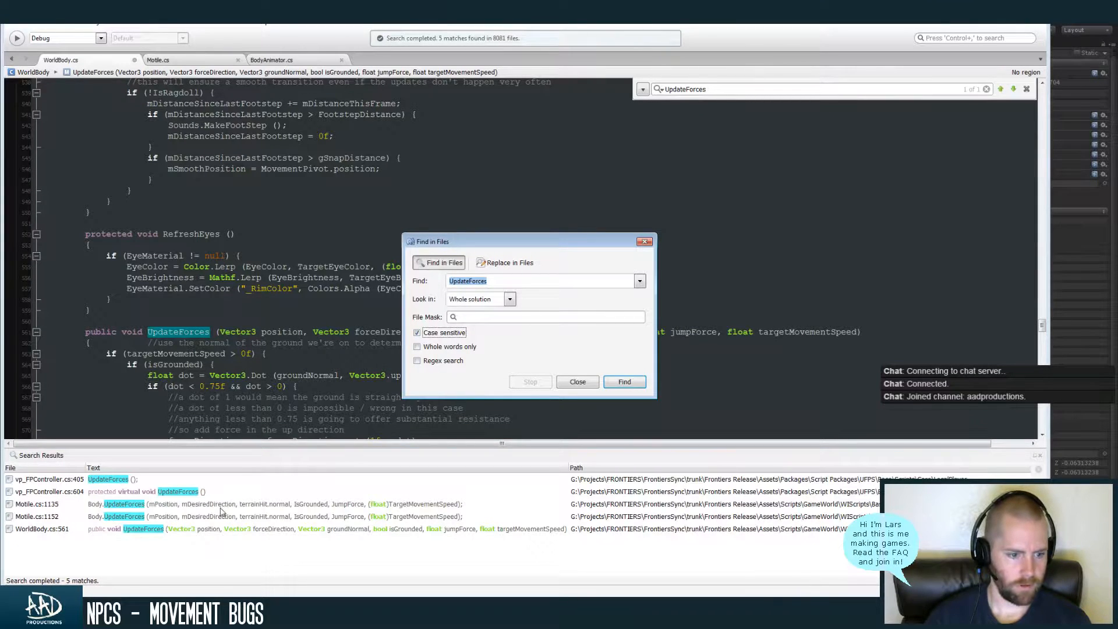
Open the UpdateForces call at line 1135 of Motile.cs and close the Find in Files dialog and search results
click(213, 504)
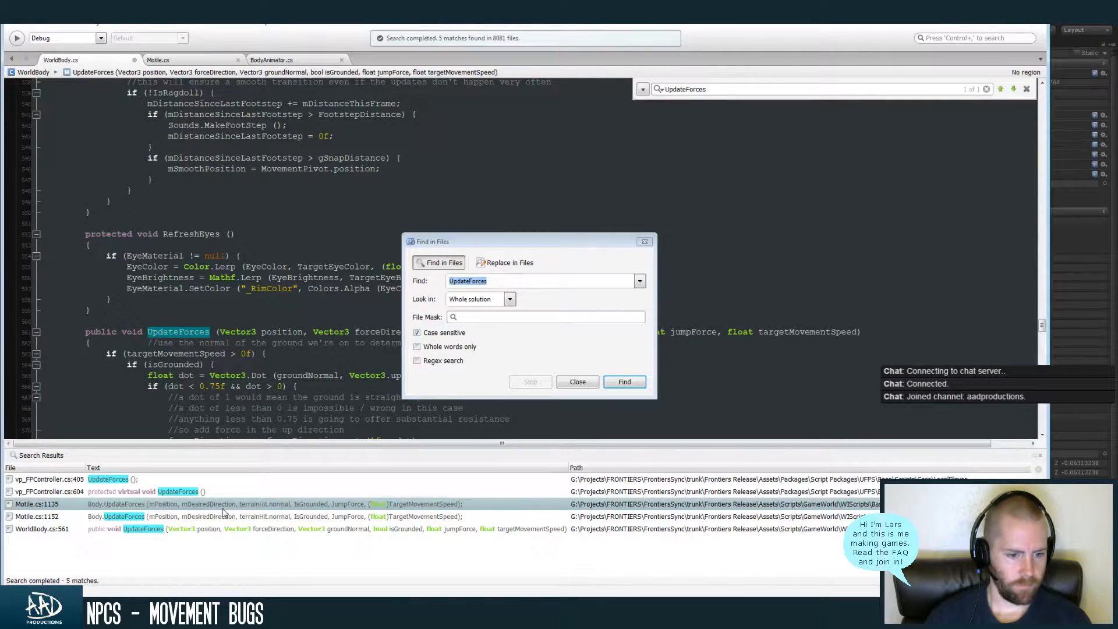
double_click(226, 510)
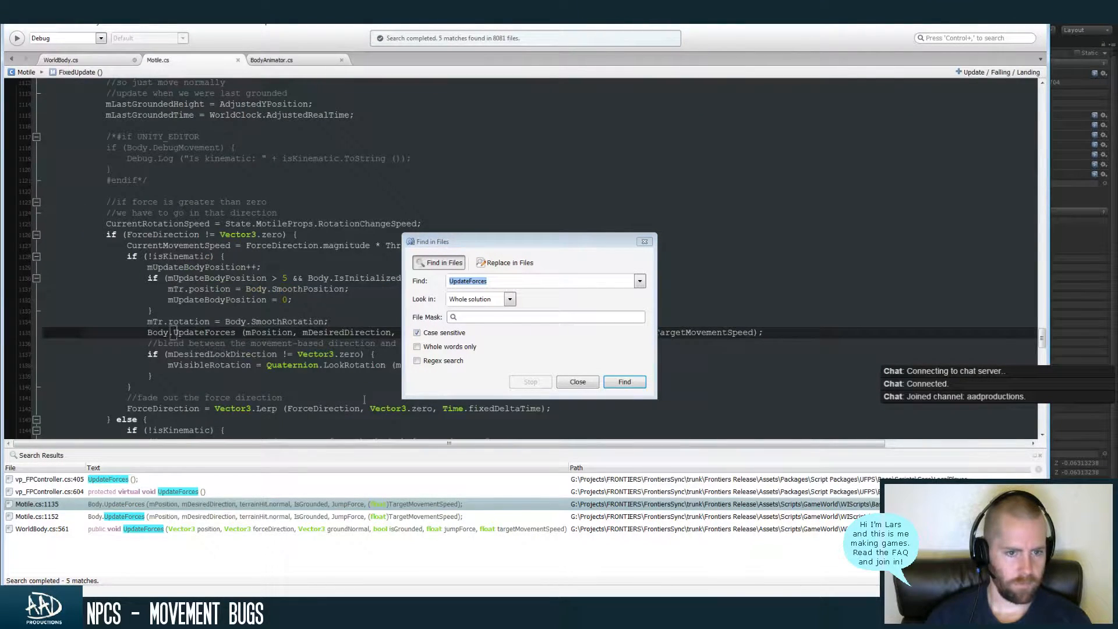
click(643, 241)
click(637, 270)
click(1040, 458)
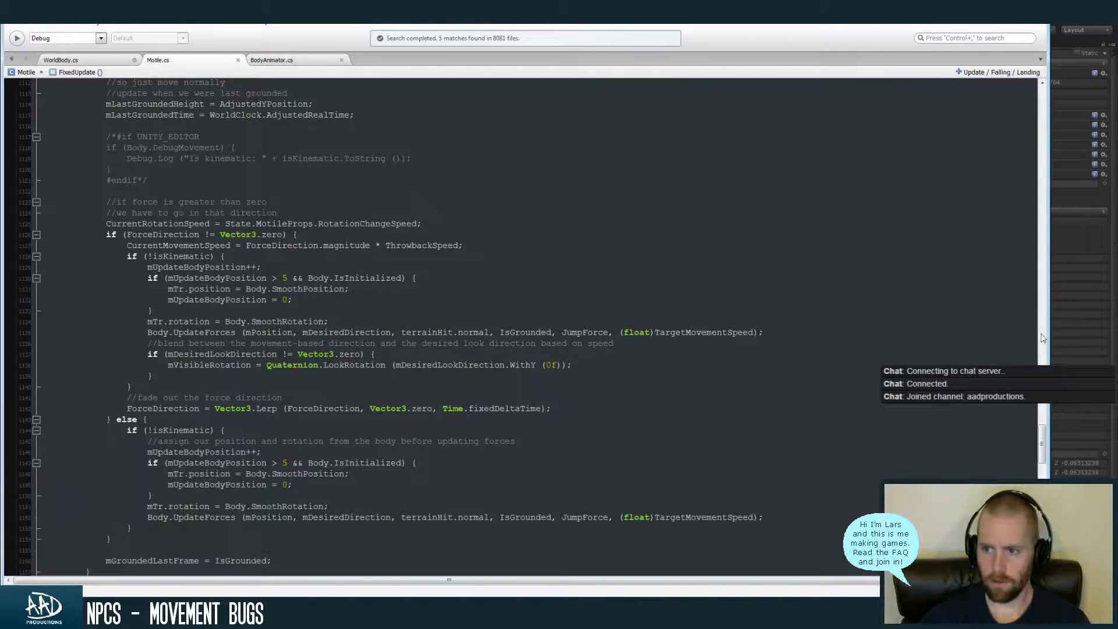
Review Motile's FixedUpdate from its early-return checks to the world elevation code
scroll(1044, 434, up, 3)
scroll(1044, 433, up, 20)
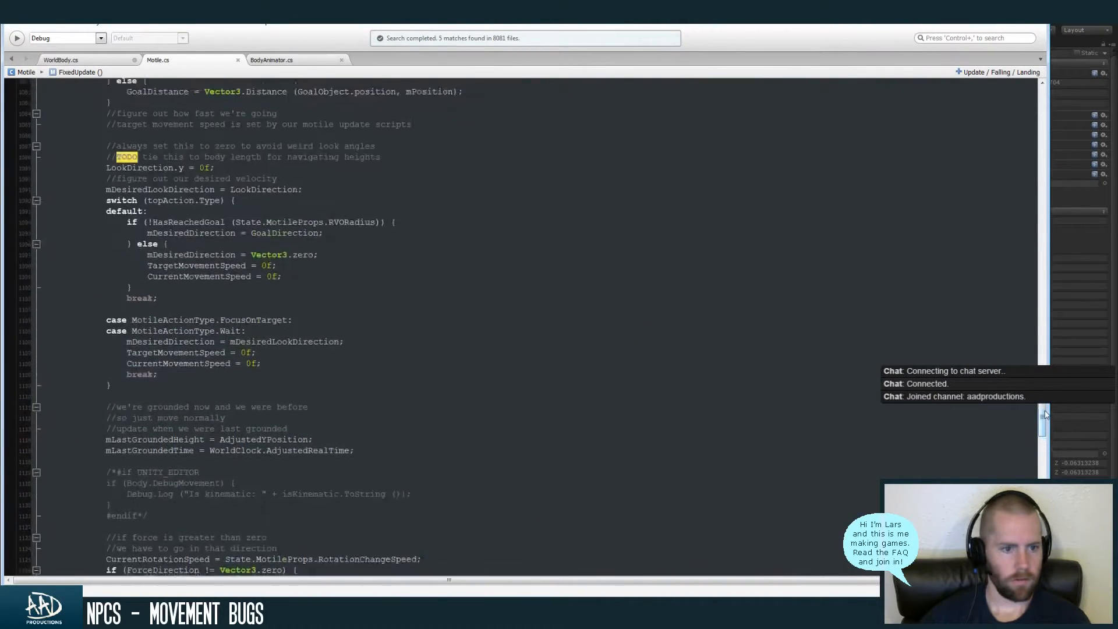
drag(1046, 367, 1057, 224)
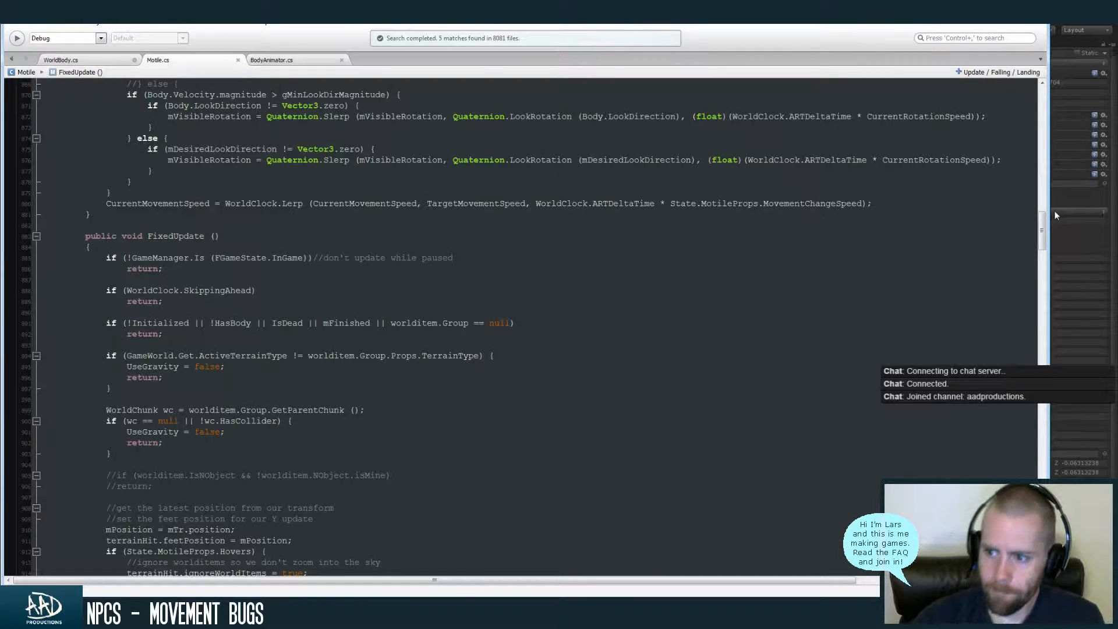
scroll(1041, 222, down, 2)
drag(1041, 221, 1047, 297)
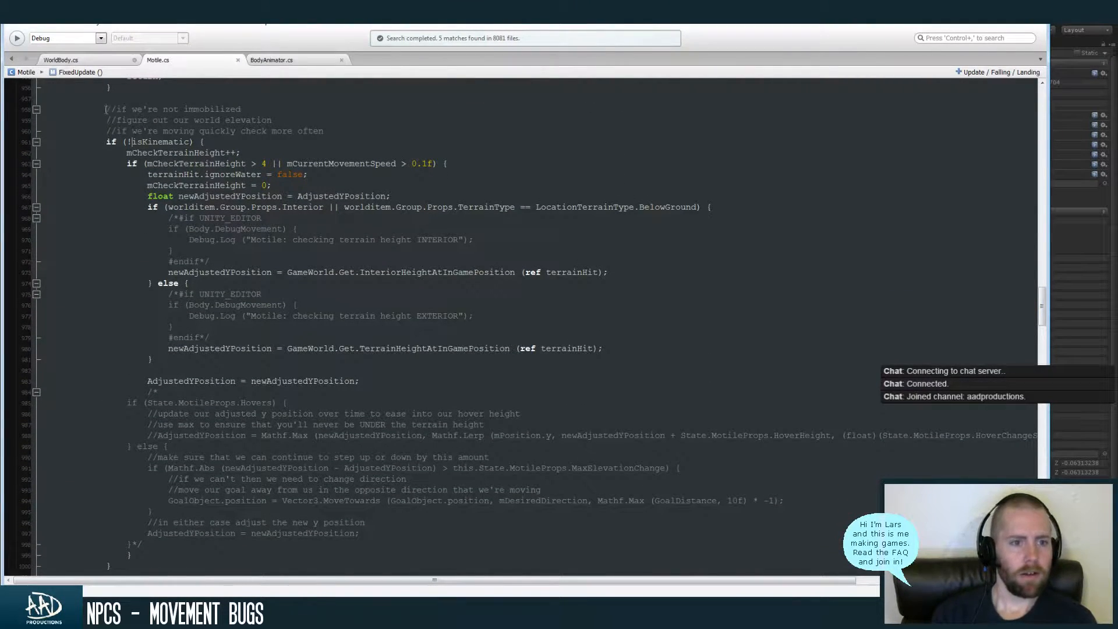
Examine the terrain height check in Motile's FixedUpdate, highlighting its isKinematic, mCheckTerrainHeight and mCurrentMovementSpeed conditions
drag(106, 109, 322, 131)
click(310, 121)
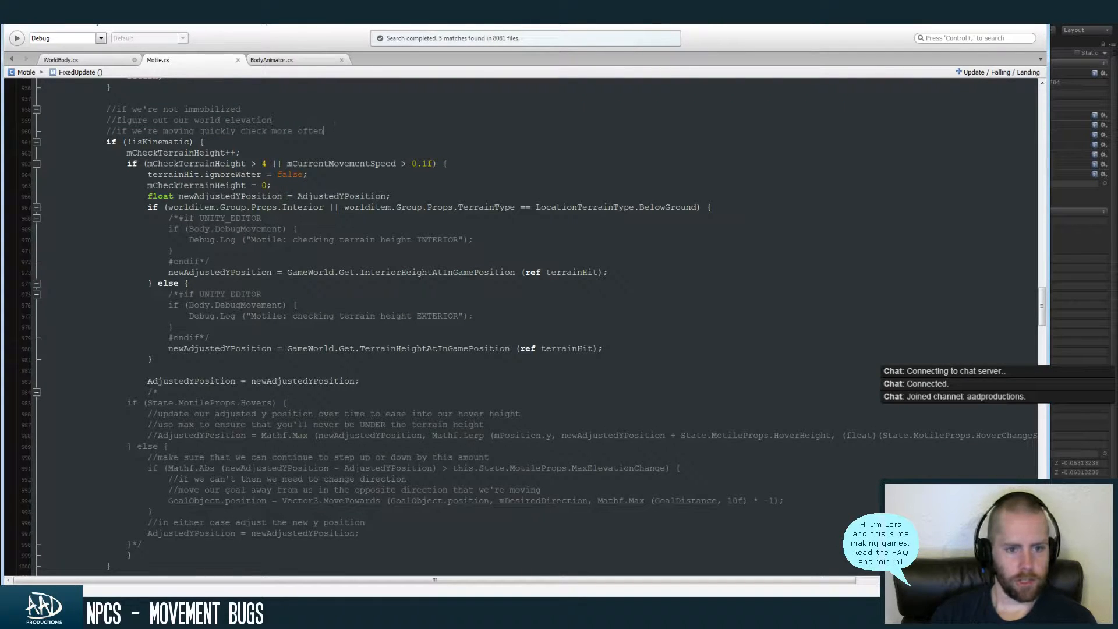
double_click(165, 141)
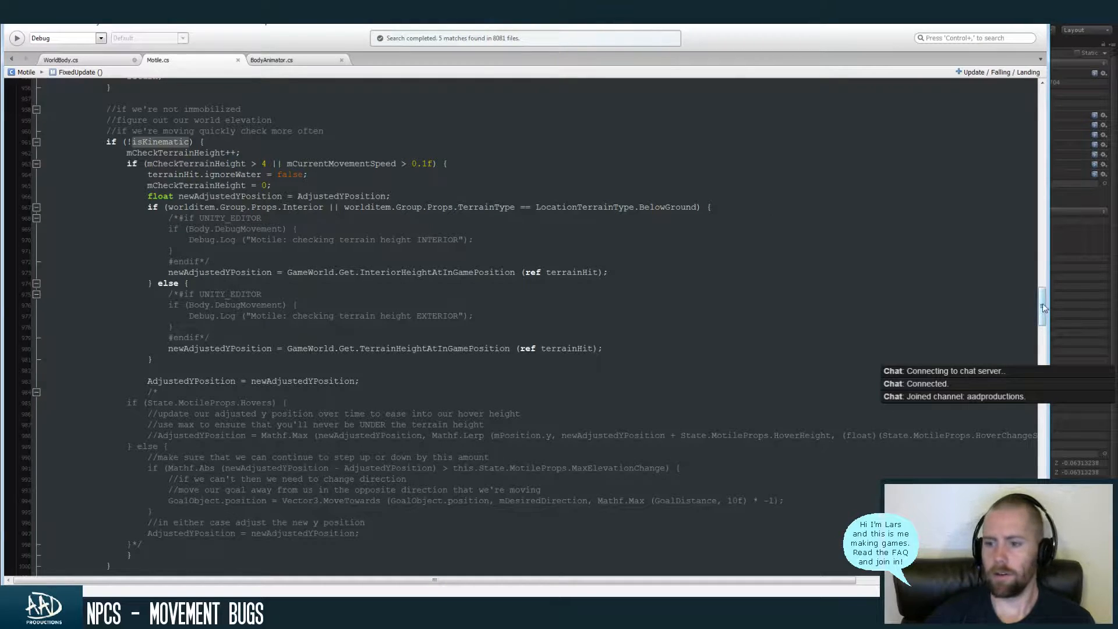
drag(1044, 308, 1045, 311)
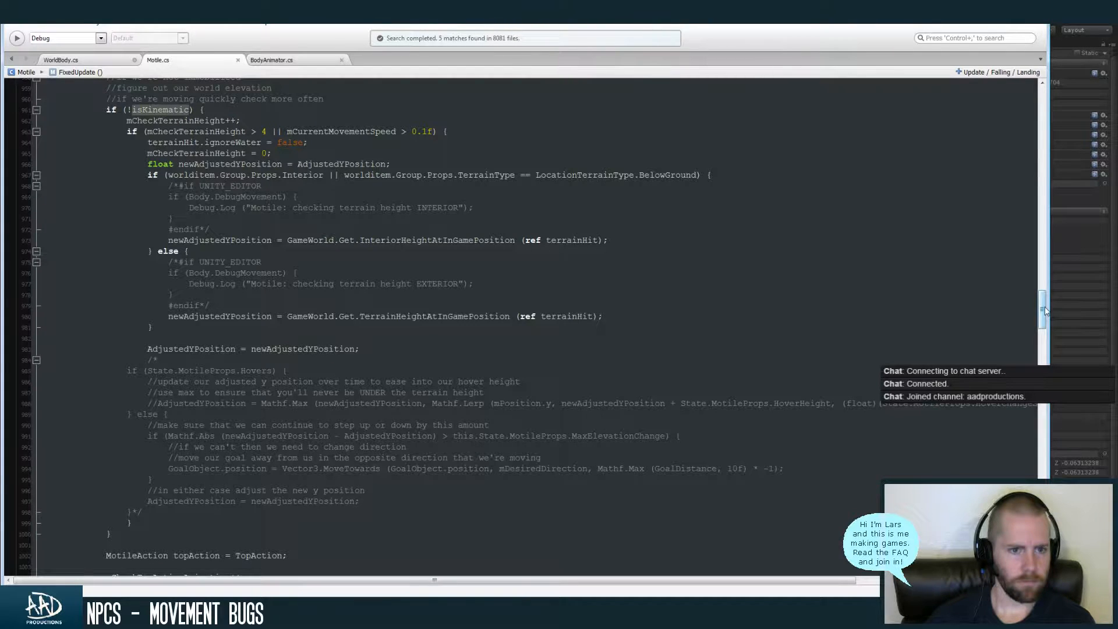
click(169, 132)
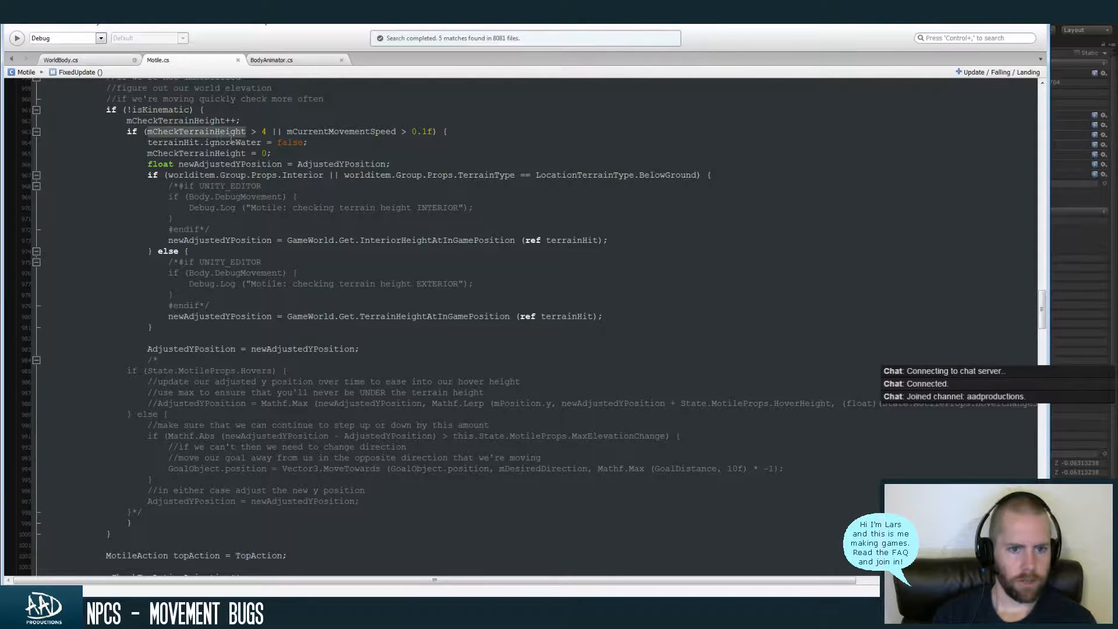
double_click(264, 131)
click(310, 131)
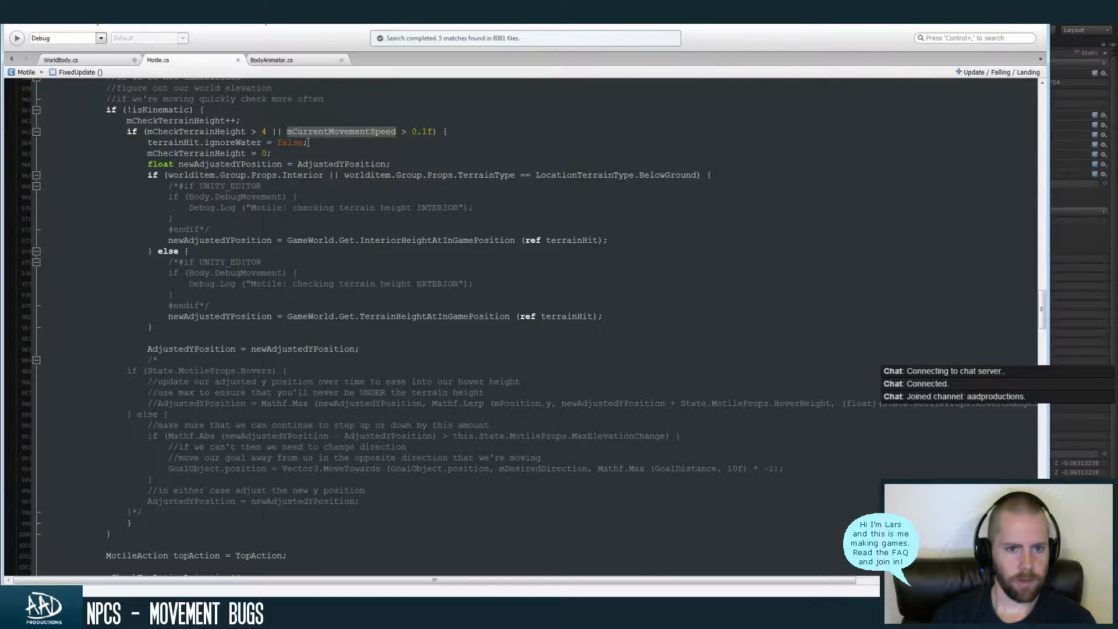
Examine the mCheckTerrainHeight threshold and the adjusted Y position code in Motile's FixedUpdate
click(319, 141)
click(265, 132)
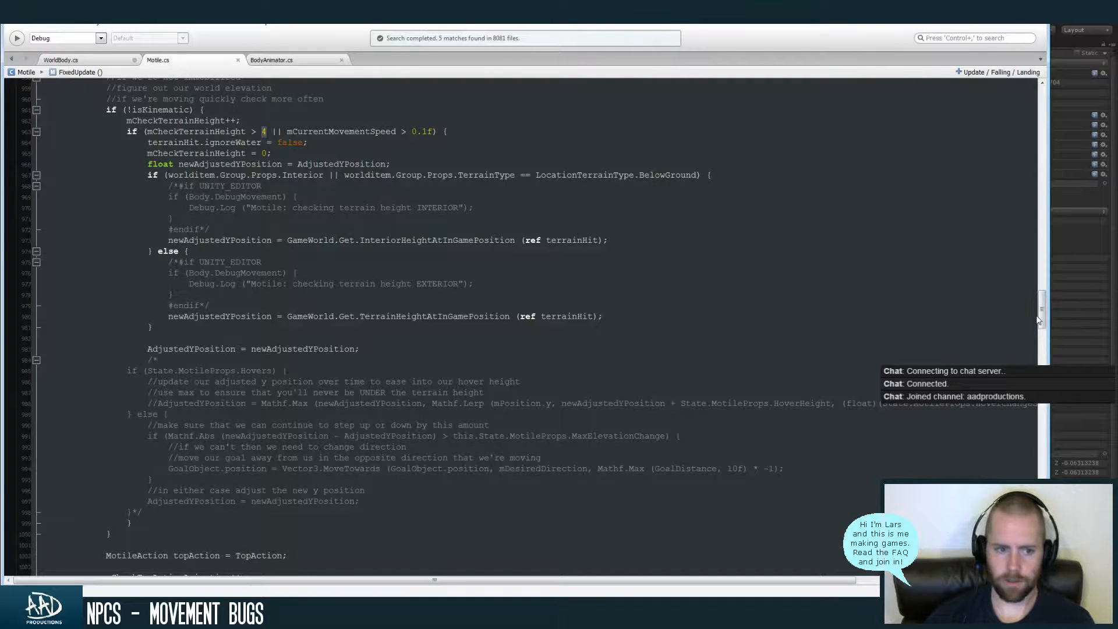
drag(1041, 312, 1042, 314)
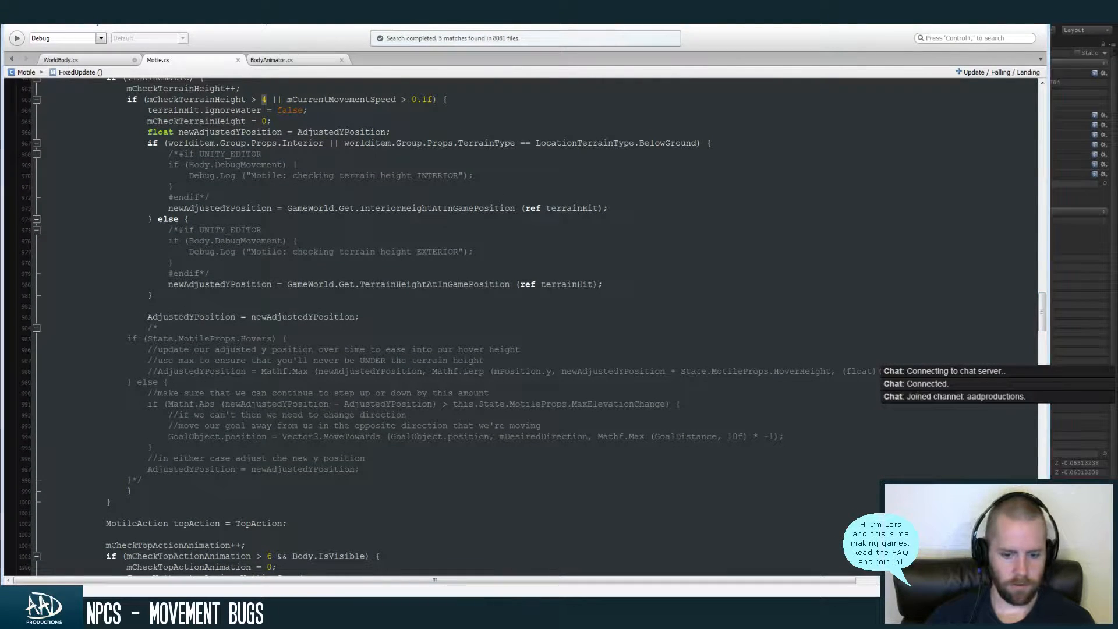
Switch to Unity, compare the Game and Scene views, and inspect Creature-0's Motile properties
key(alt+Tab)
click(214, 43)
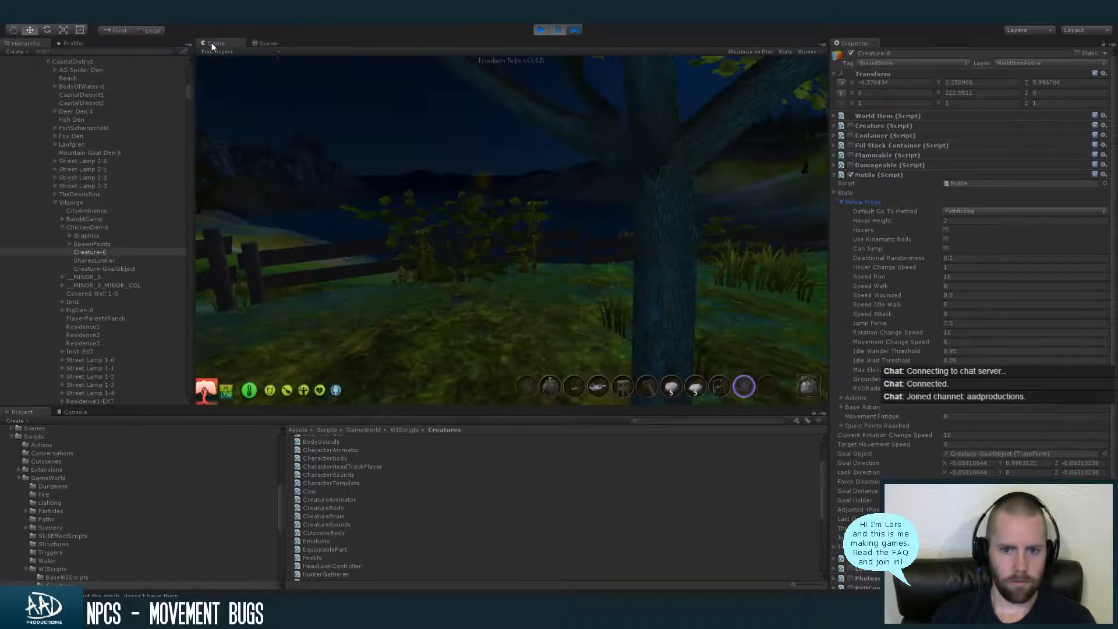
click(265, 43)
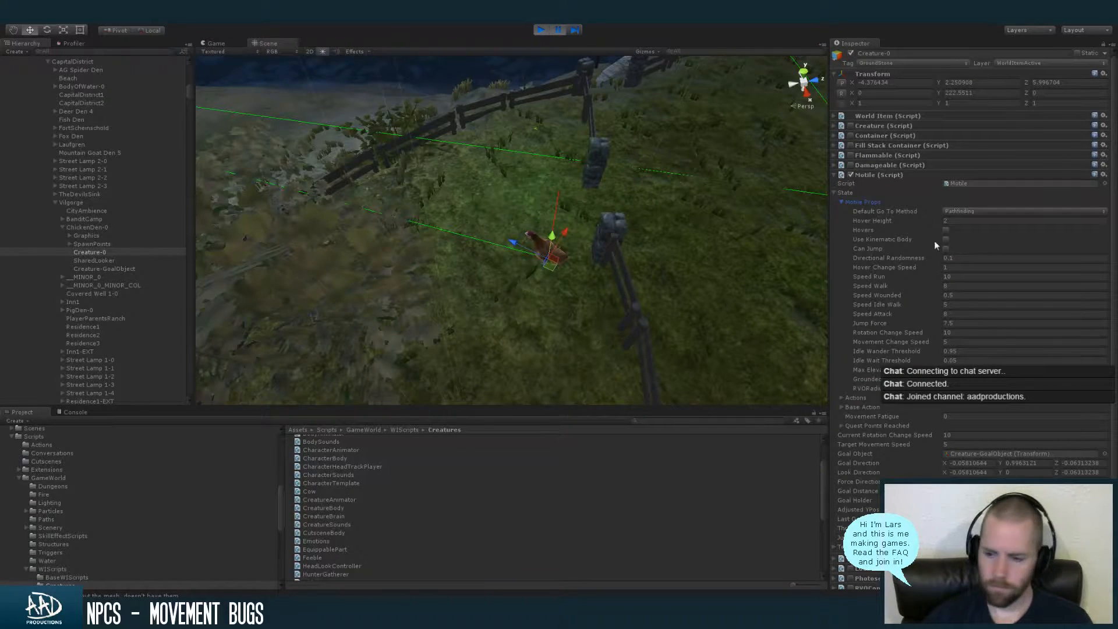
mouse_move(1113, 252)
mouse_down()
mouse_move(1114, 326)
mouse_move(1114, 251)
mouse_up()
scroll(970, 291, down, 2)
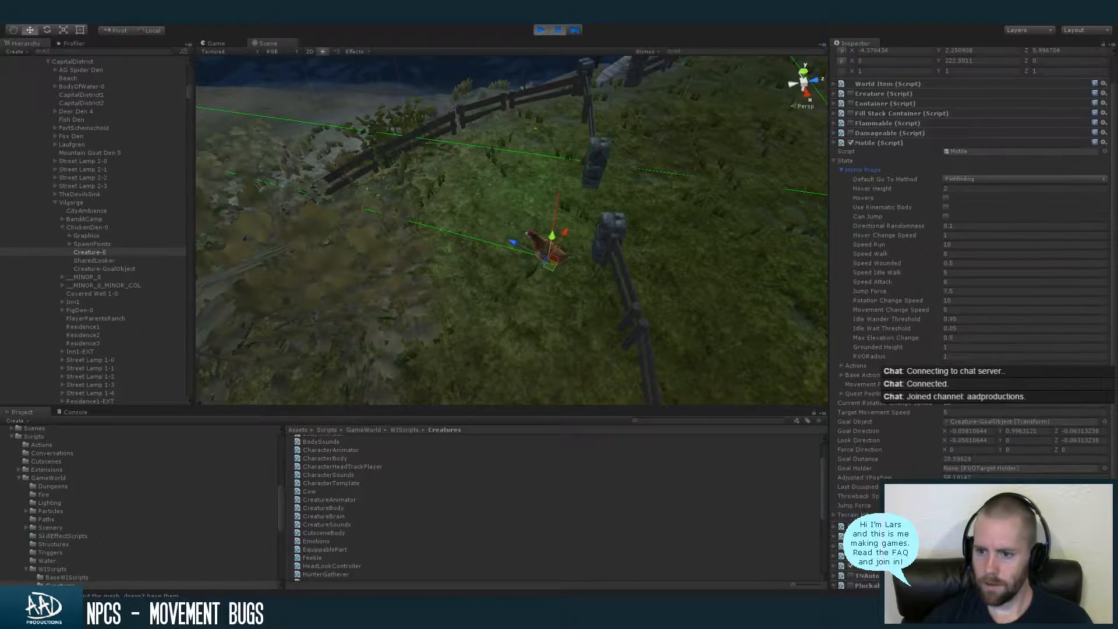
Select the chicken's ChickenBody(Clone) root object and expand its Rigidbody settings
click(536, 240)
click(134, 77)
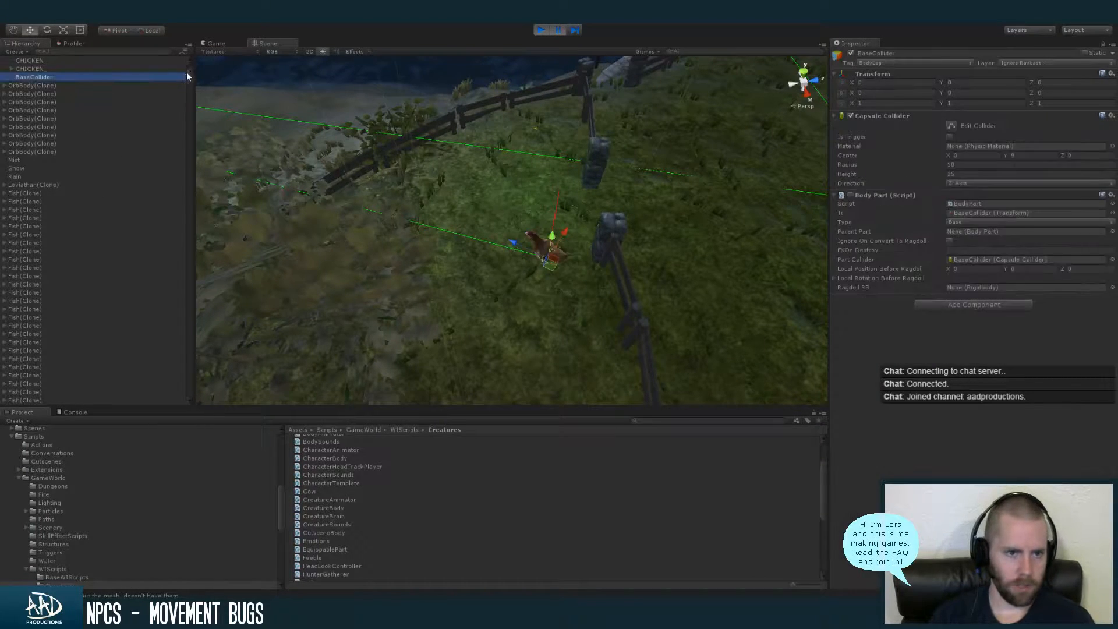
drag(188, 78, 189, 74)
click(120, 140)
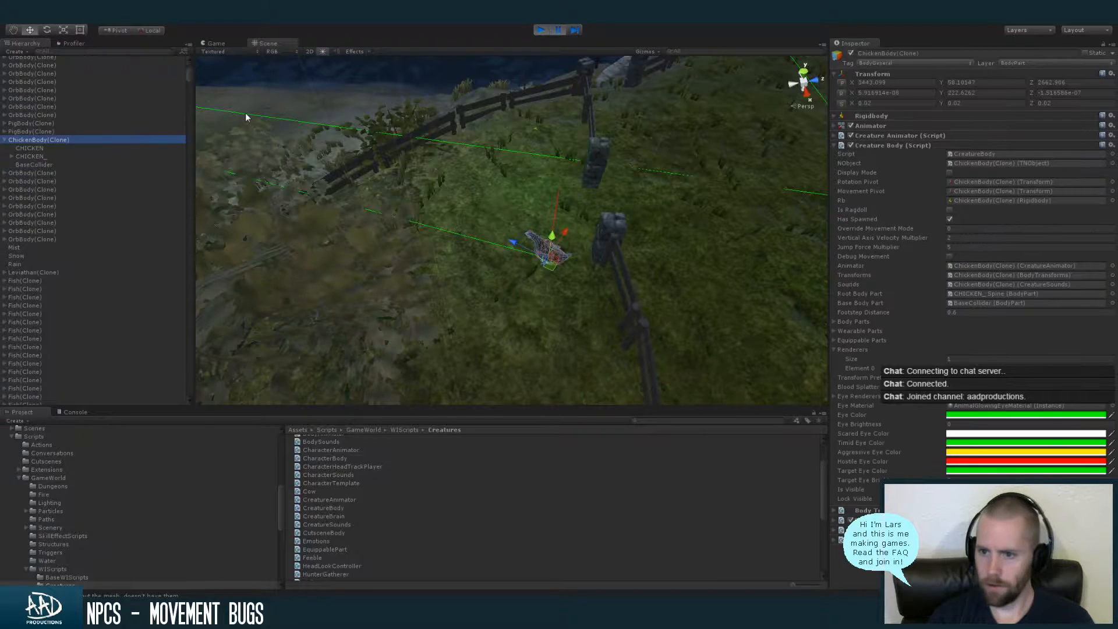
click(900, 117)
click(898, 117)
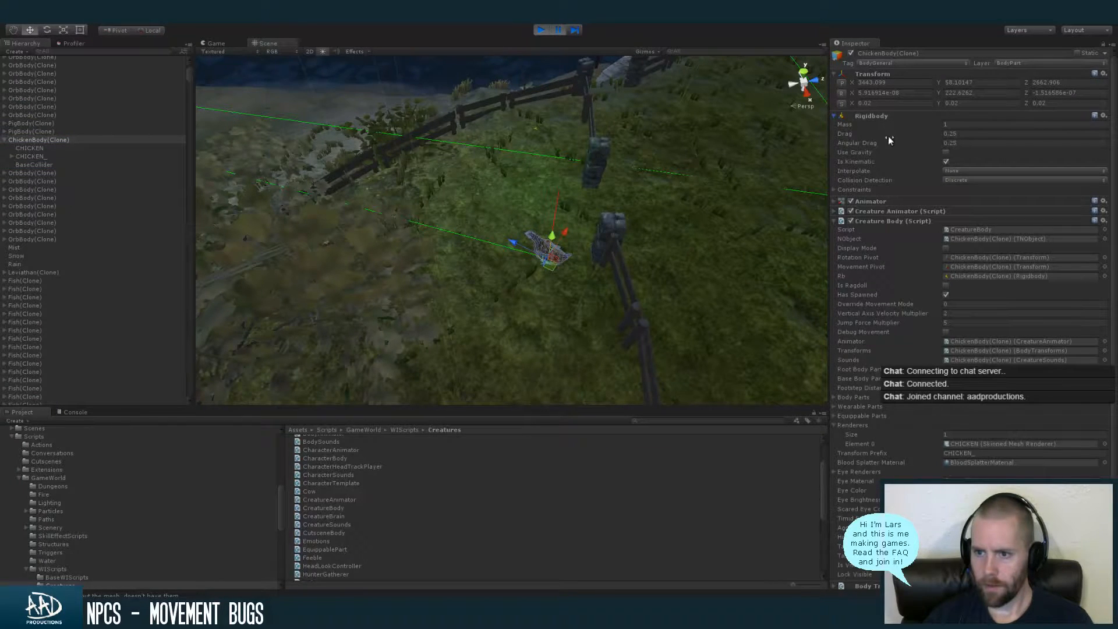
Resume the game, watch the chicken move in the yard, and pause it again in the Scene view
click(556, 29)
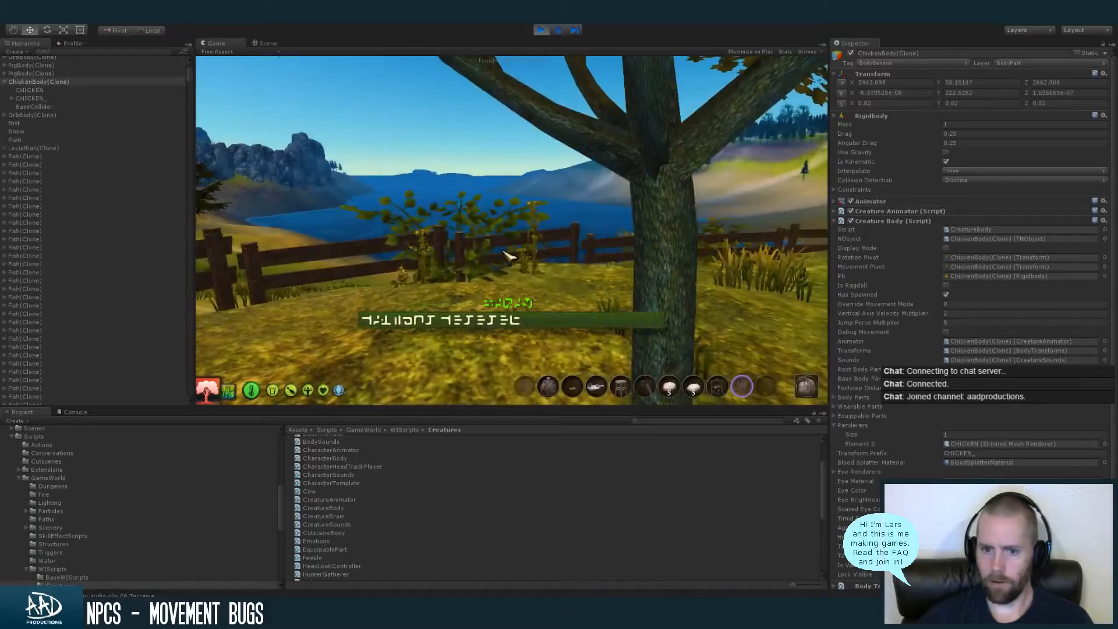
click(504, 252)
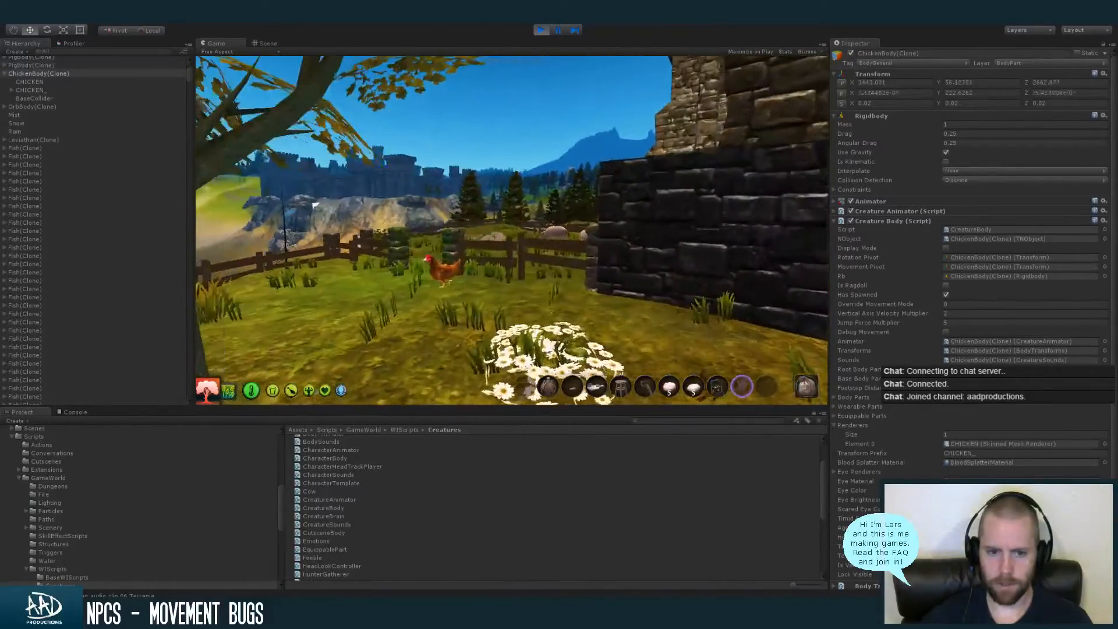
key(super)
click(559, 32)
key(ctrl+1)
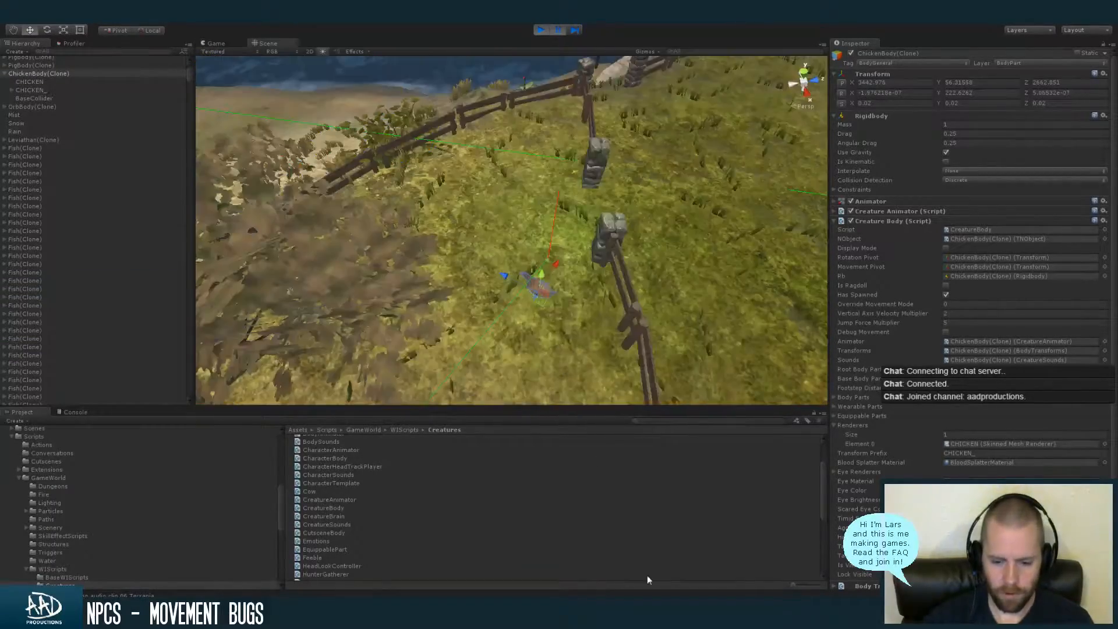
Switch to MonoDevelop and find the uses of AdjustedYPosition in Motile's FixedUpdate, then close the search
key(alt+Tab)
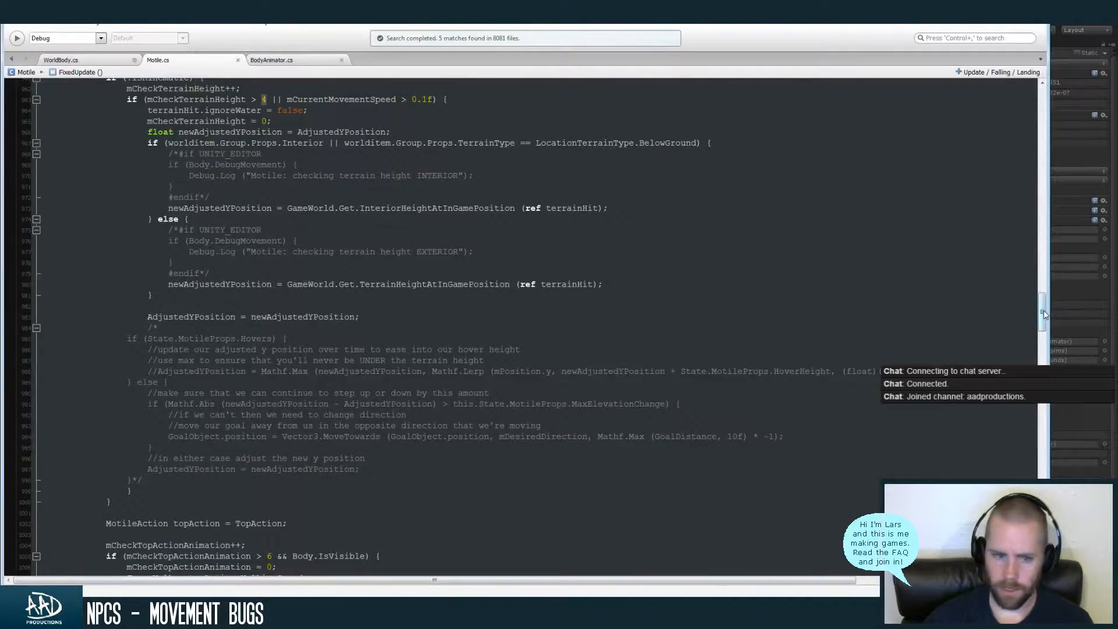
scroll(1043, 309, up, 2)
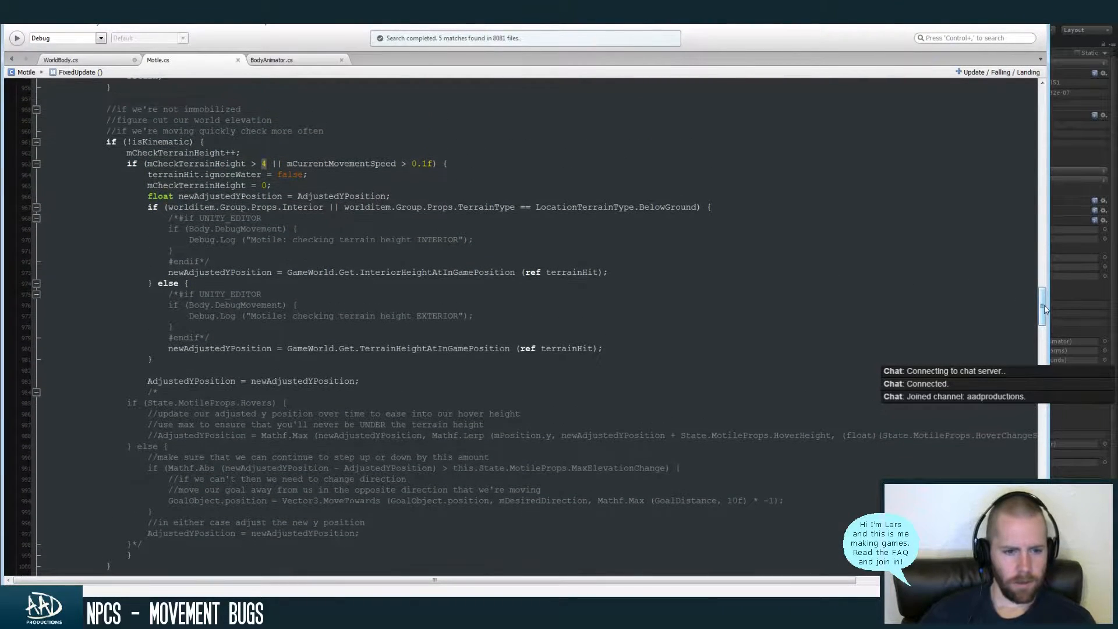
mouse_move(1043, 309)
mouse_down()
mouse_move(1046, 406)
mouse_move(1042, 281)
mouse_move(1042, 296)
mouse_up()
click(309, 356)
key(ctrl+f)
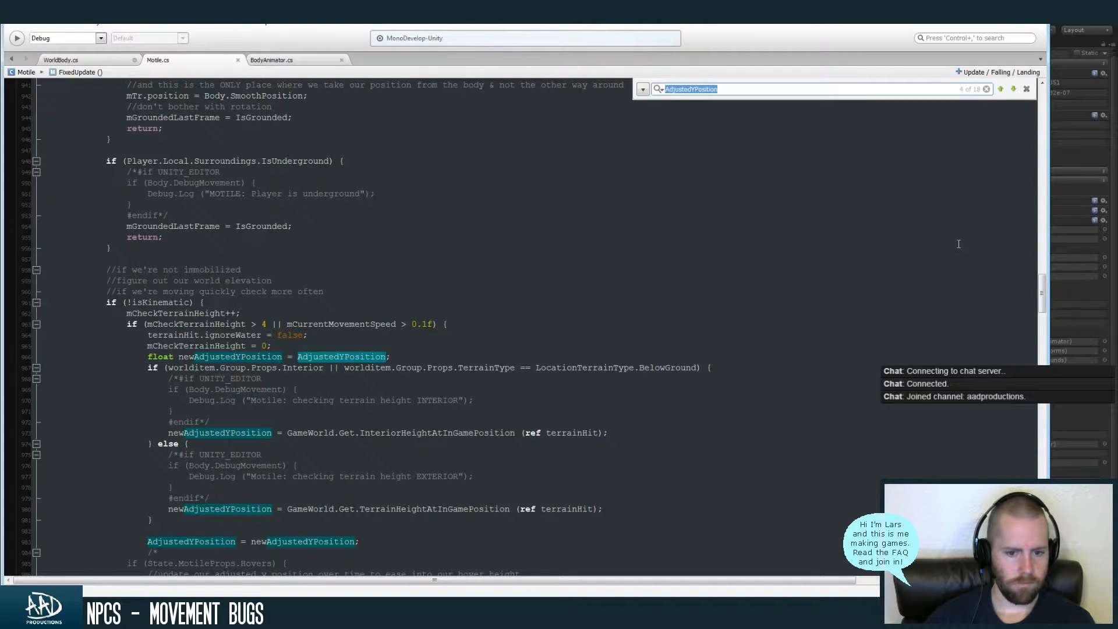
key(Escape)
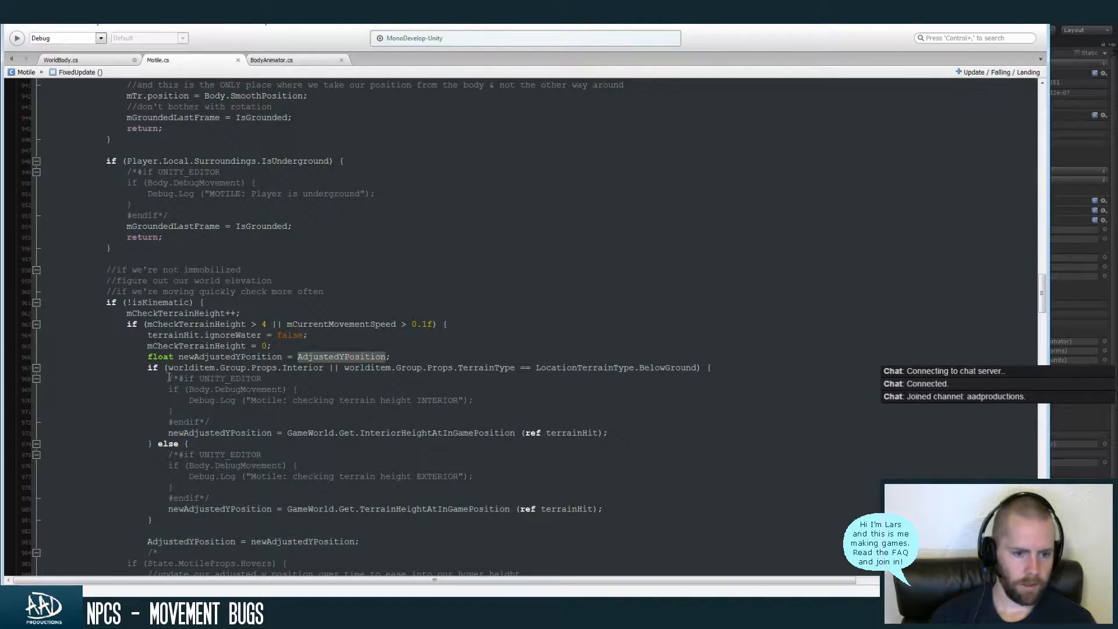
Uncomment the INTERIOR and EXTERIOR terrain height debug blocks in Motile's FixedUpdate
click(198, 335)
click(177, 378)
key(BackSpace)
key(BackSpace)
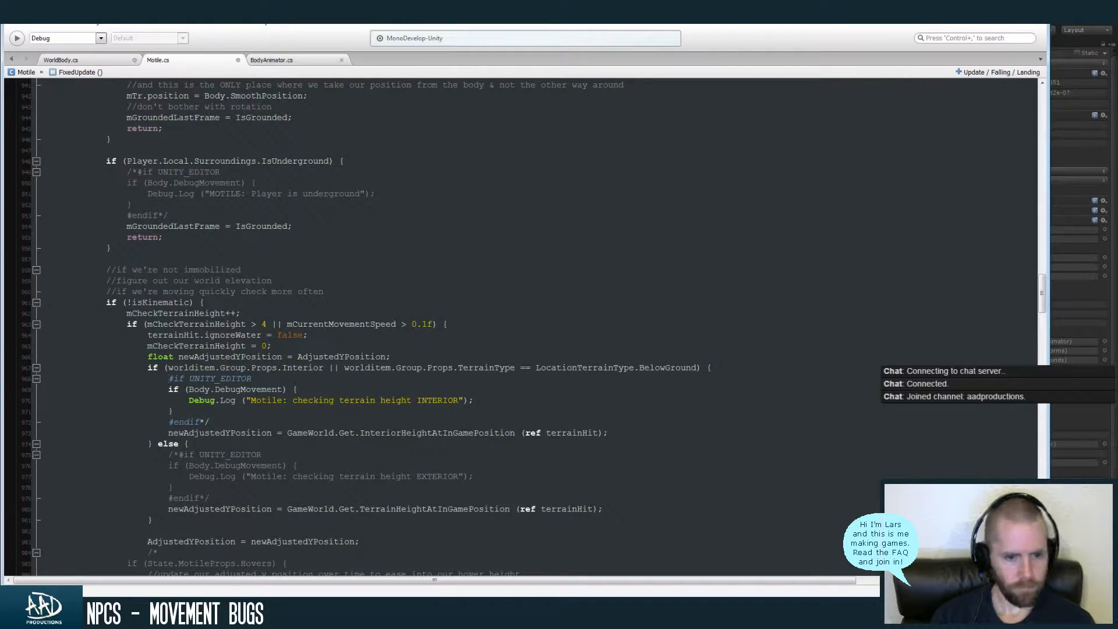
click(177, 454)
key(BackSpace)
key(BackSpace)
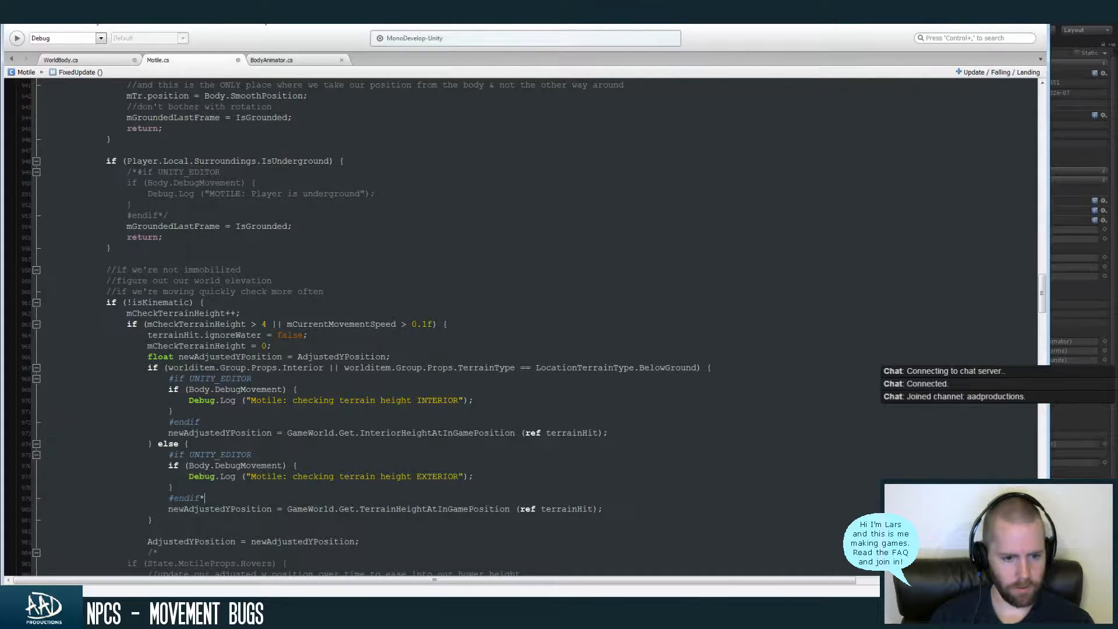
Open WorldBody.cs and search it for DebugMovement
click(84, 60)
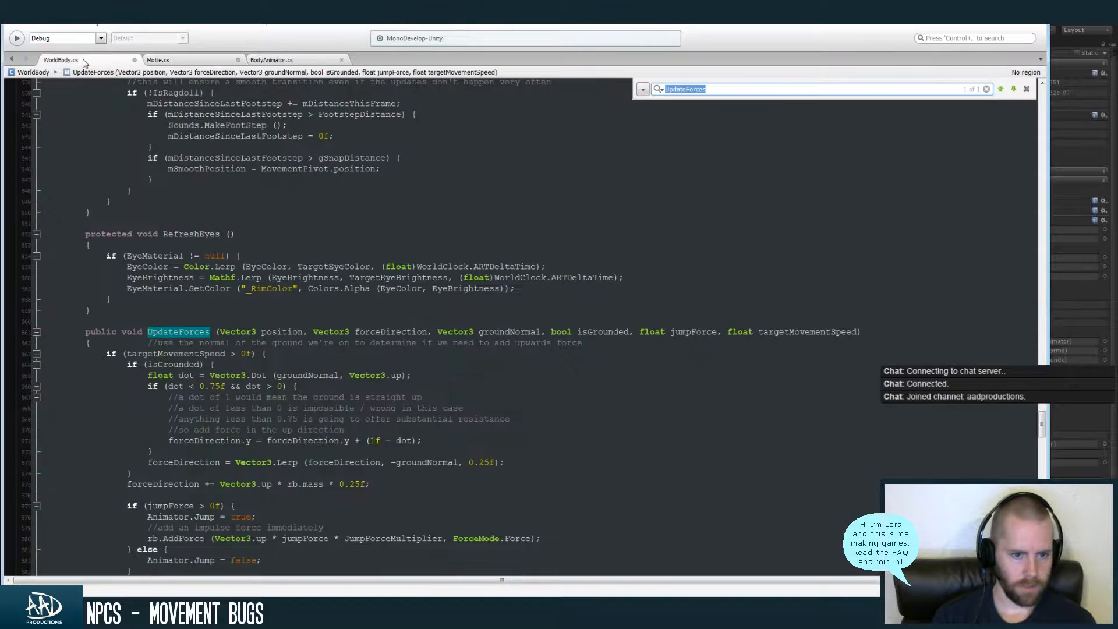
click(90, 311)
key(Escape)
drag(1042, 424, 1041, 219)
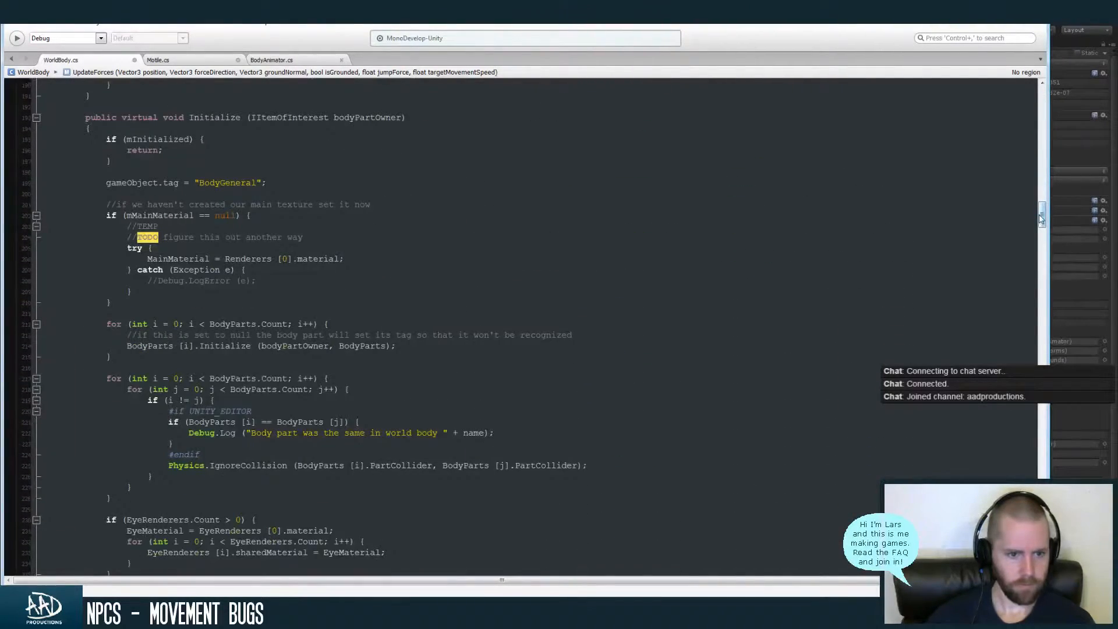
key(ctrl+f)
text(DebugMovement)
key(Return)
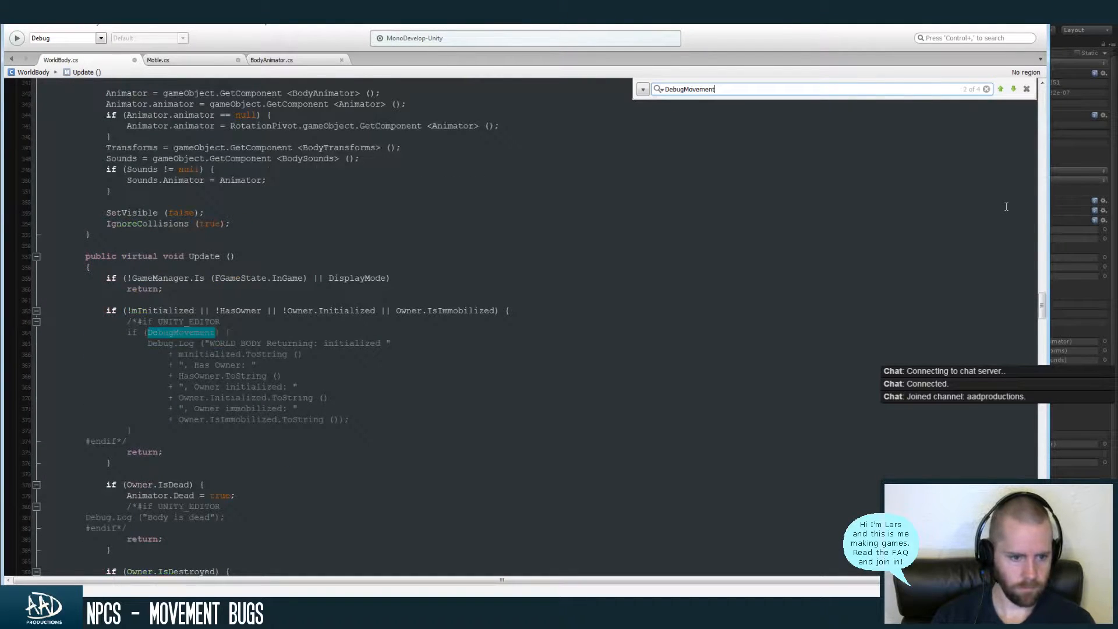
Uncomment the "WORLD BODY Returning" debug block in WorldBody's Update
click(139, 321)
key(BackSpace)
key(BackSpace)
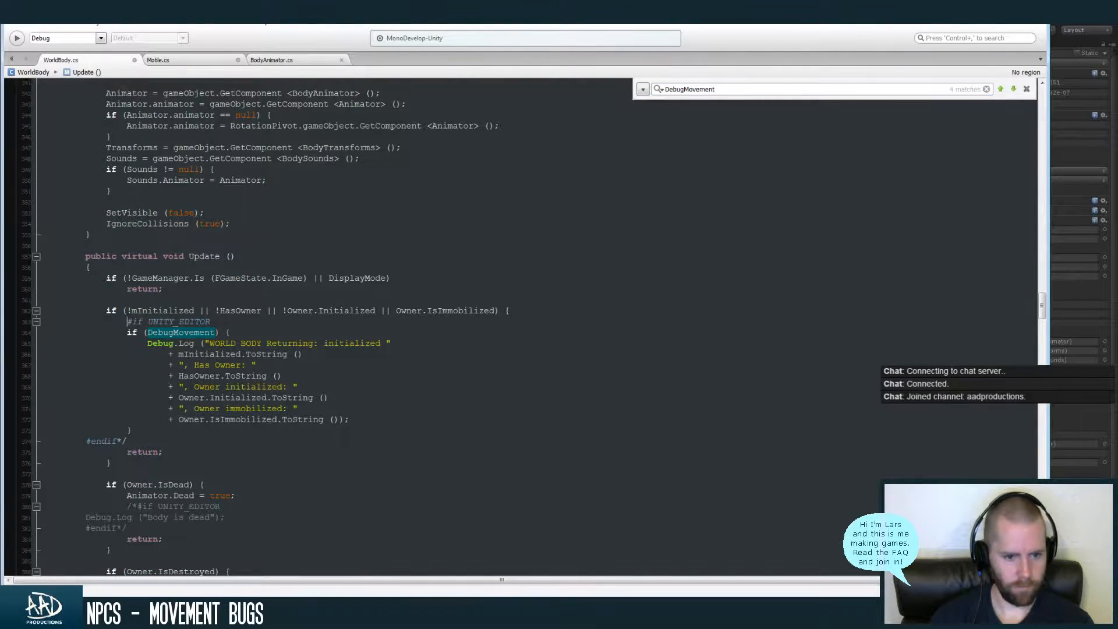
Uncomment the visible and NOT visible DebugMovement blocks in WorldBody's FixedUpdate
click(756, 89)
key(Return)
click(158, 321)
key(BackSpace)
key(BackSpace)
click(160, 360)
click(157, 397)
key(BackSpace)
key(BackSpace)
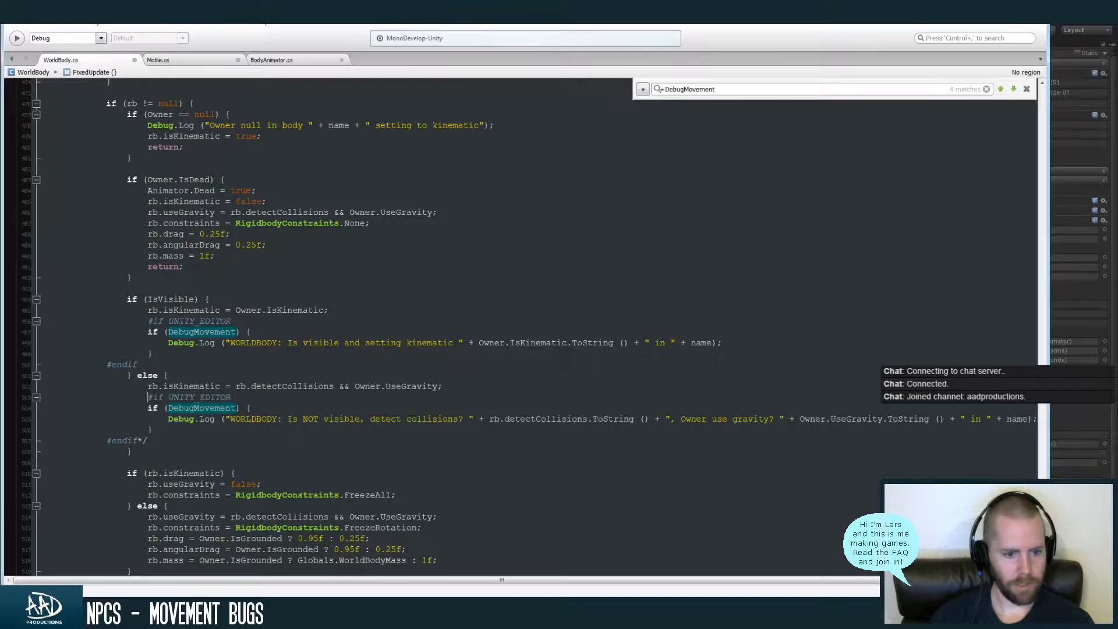
text(#)
key(Escape)
click(152, 429)
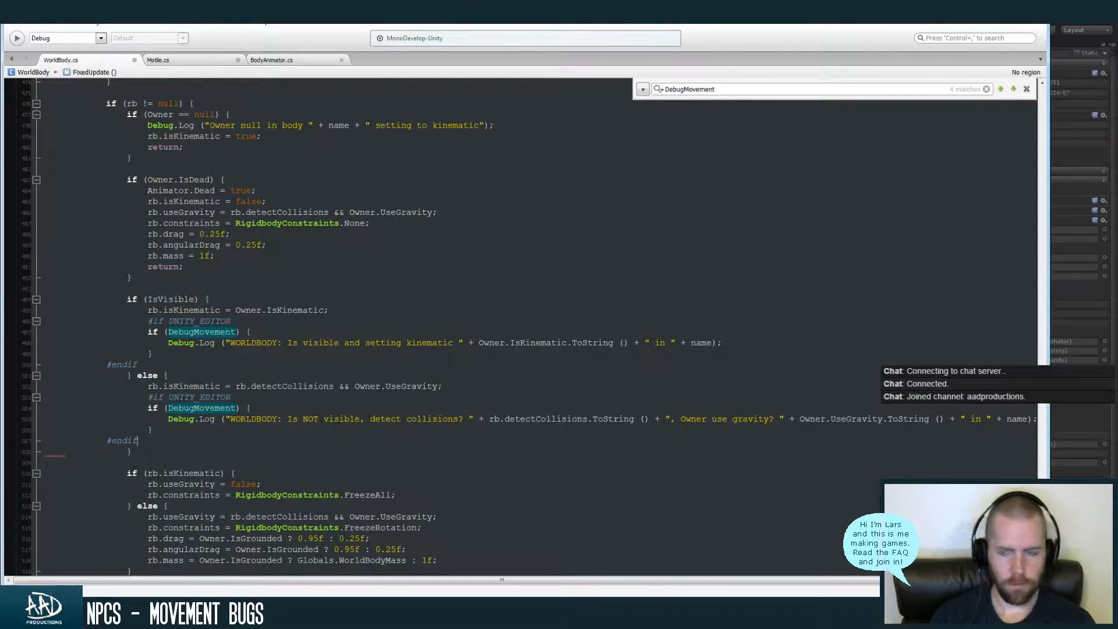
Step through the DebugMovement matches in WorldBody.cs to check that their debug blocks are uncommented
click(749, 89)
key(Return)
key(Return)
key(Return)
key(Return)
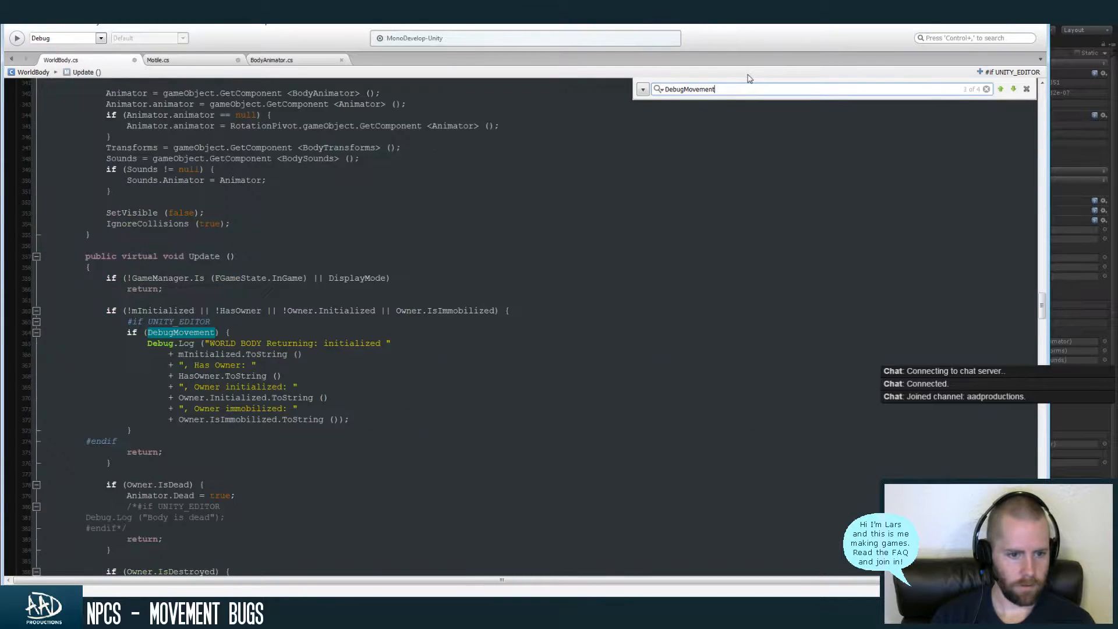
Return to Motile.cs and search for Body.DebugMovement up to the match in UpdateFalling
click(198, 64)
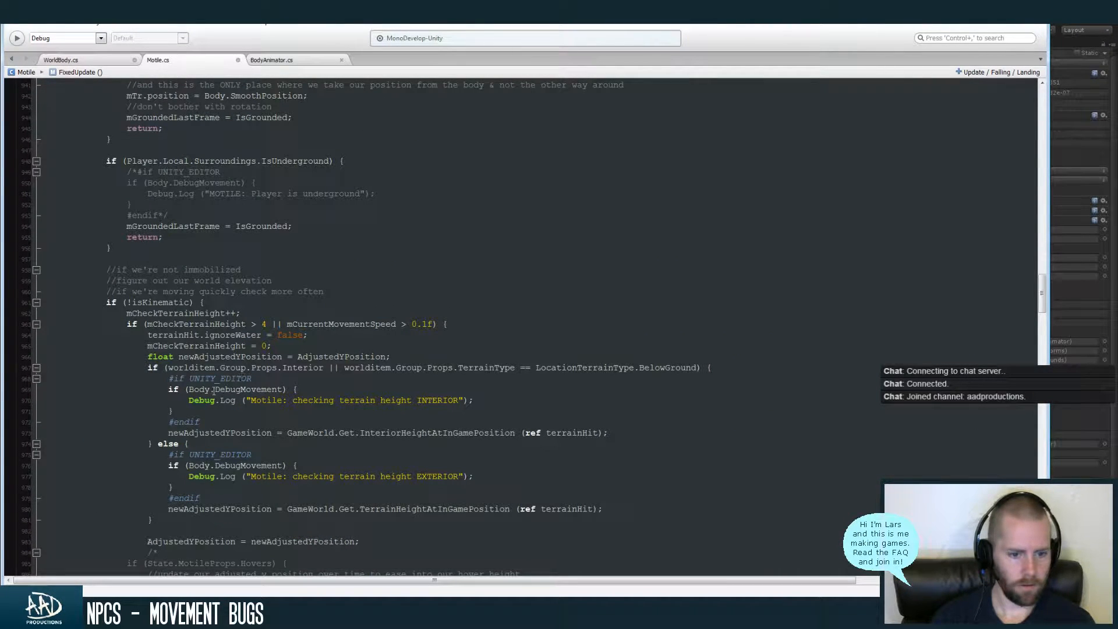
drag(188, 389, 285, 389)
key(ctrl+f)
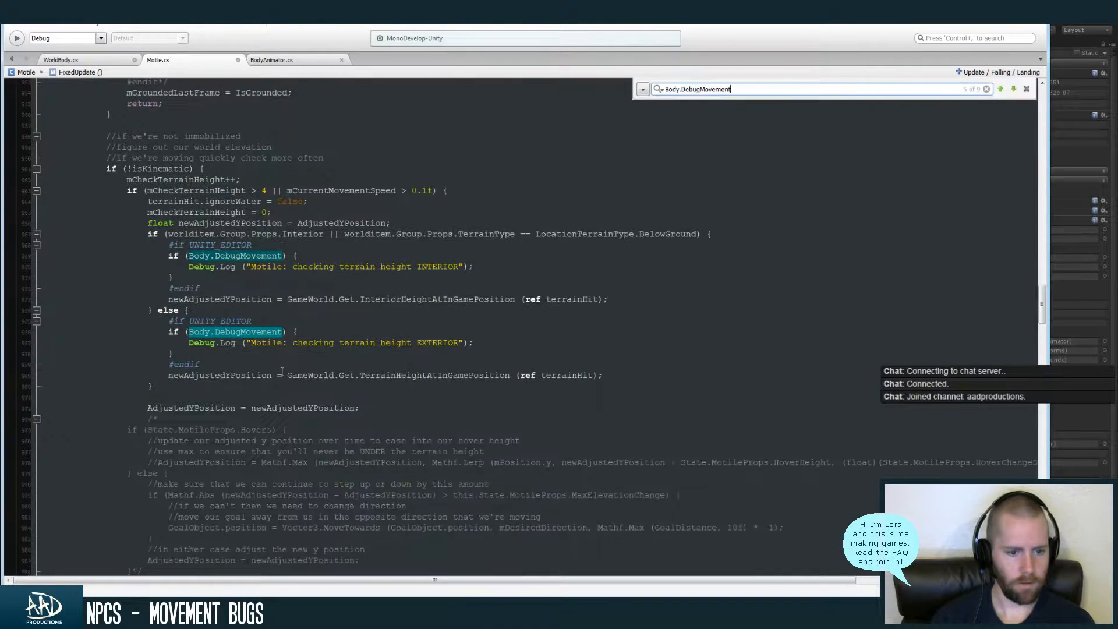
key(Return)
key(Return)
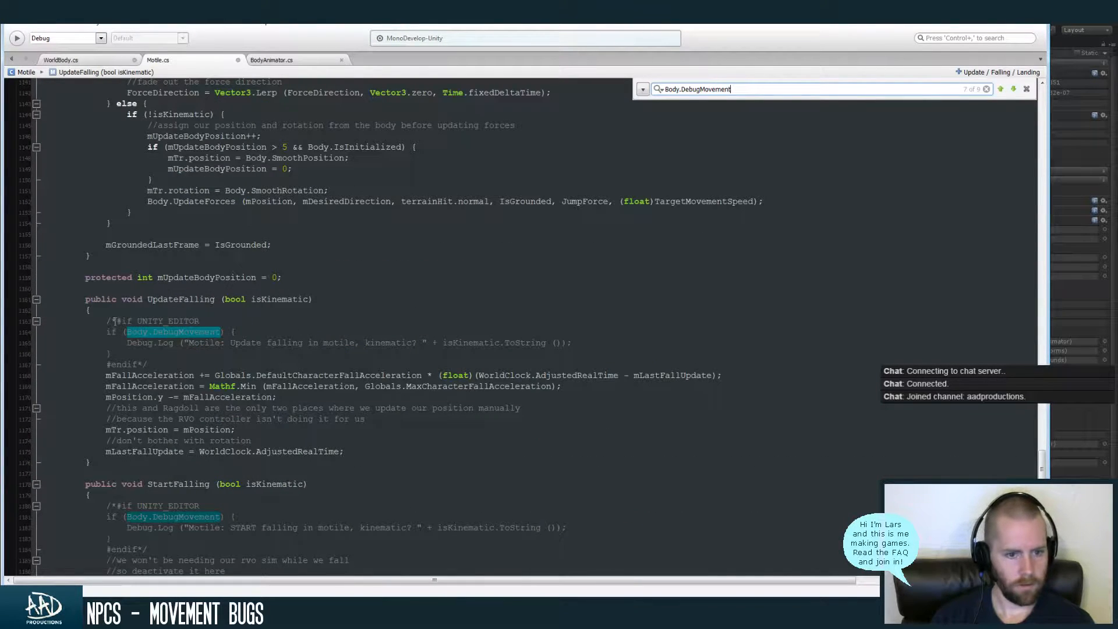
Uncomment the Body.DebugMovement log block in Motile's UpdateFalling
click(107, 320)
key(Delete)
key(Delete)
click(151, 364)
key(BackSpace)
key(BackSpace)
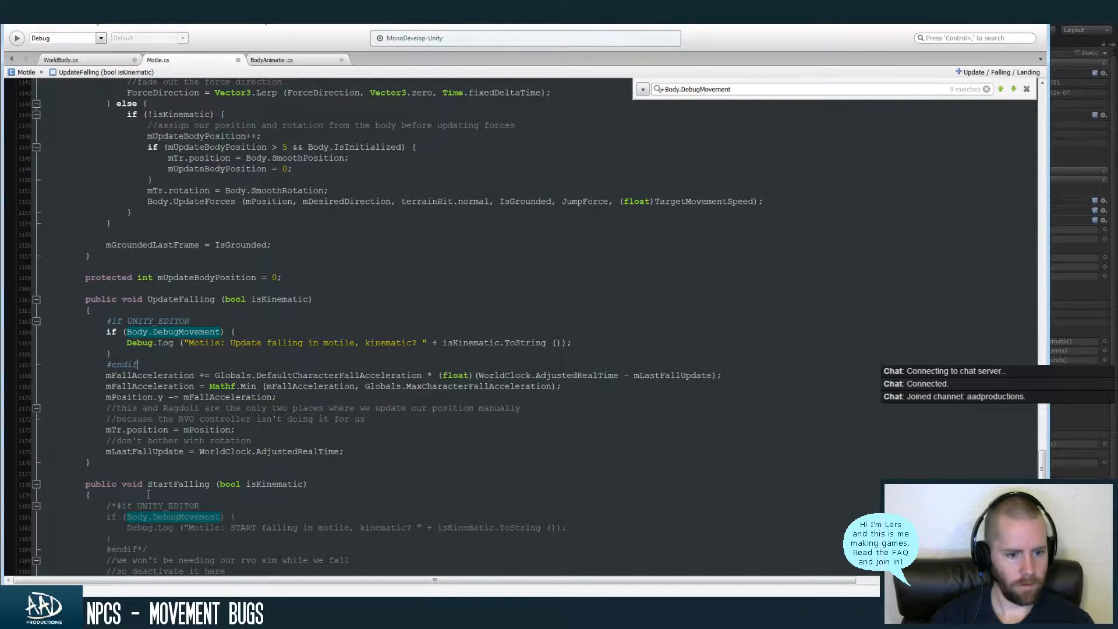
Uncomment the Body.DebugMovement log block in Motile's StartFalling
click(107, 505)
key(Delete)
key(Delete)
click(147, 549)
key(BackSpace)
key(BackSpace)
Find the Body.DebugMovement match in StopFalling and uncomment its debug block
click(751, 89)
key(Return)
click(107, 320)
key(Delete)
key(Delete)
click(148, 364)
key(BackSpace)
key(BackSpace)
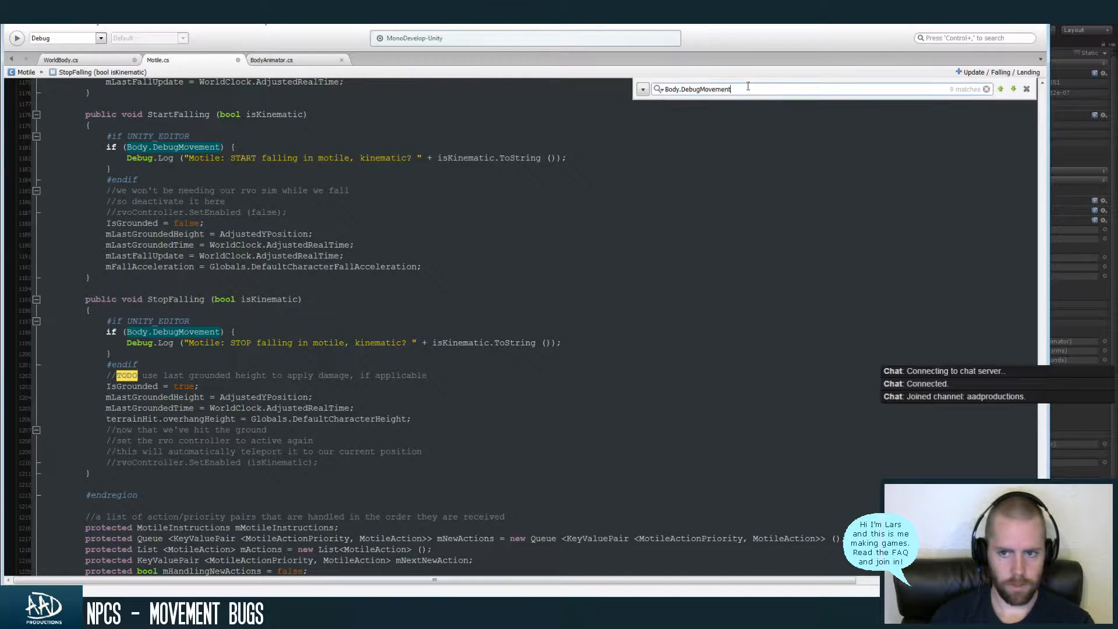
Find the Body.DebugMovement match in OnCollisionsEnabledChange and uncomment its debug block
key(Return)
click(147, 365)
key(BackSpace)
key(BackSpace)
click(107, 321)
key(Delete)
key(Delete)
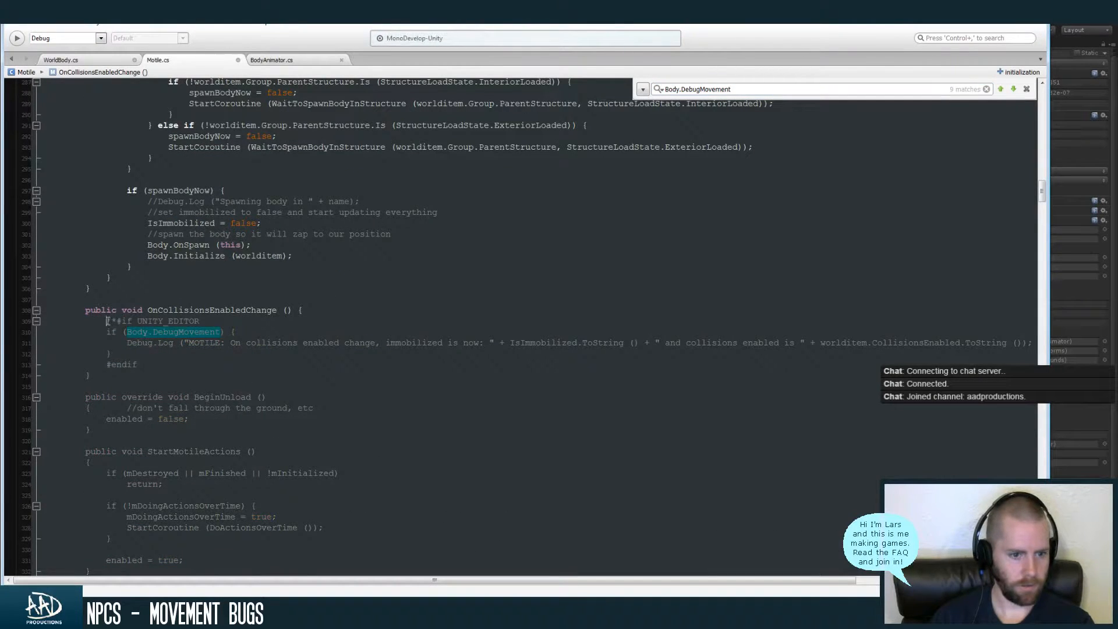
Find the immobilized check in Motile's FixedUpdate and uncomment its Body.DebugMovement block
key(ctrl+f)
key(Return)
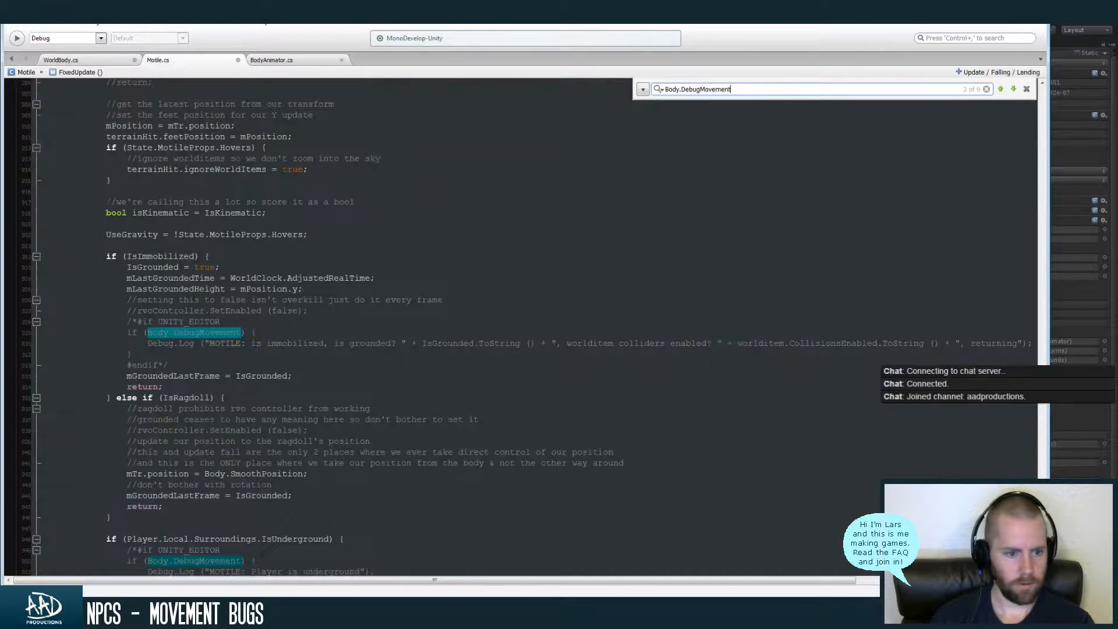
click(128, 321)
key(Delete)
key(Delete)
click(186, 365)
key(BackSpace)
key(BackSpace)
Uncomment the "Player is underground" debug block in Motile's FixedUpdate
click(128, 549)
key(Delete)
key(Delete)
key(Down)
key(Down)
key(Down)
key(Down)
key(Down)
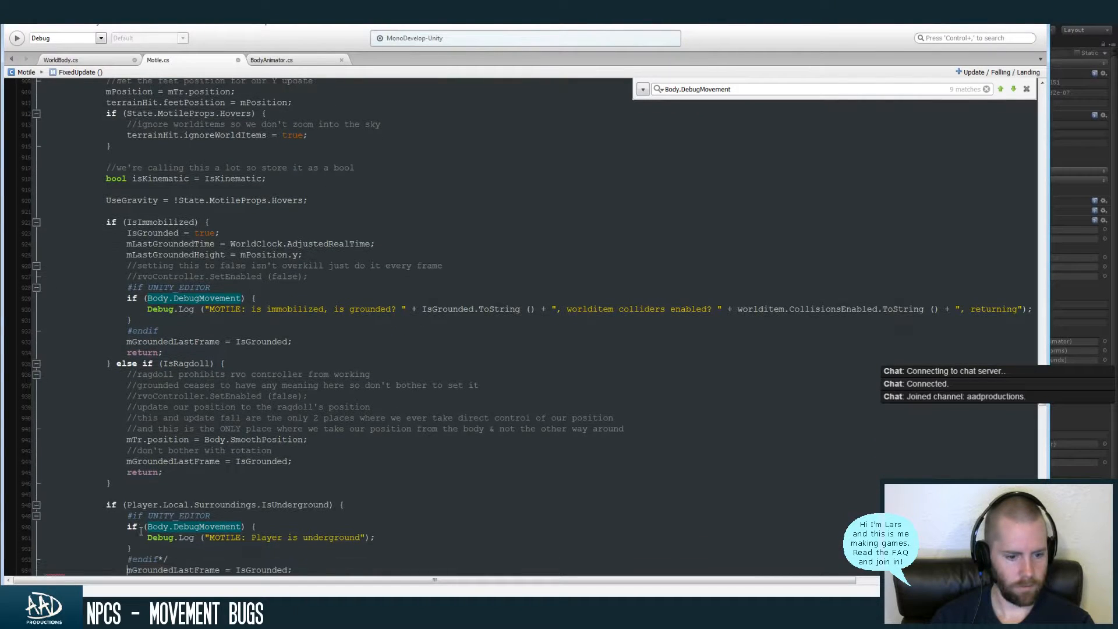
key(Up)
key(End)
key(BackSpace)
key(BackSpace)
Find the "Is kinematic" Body.DebugMovement block in Motile's FixedUpdate and uncomment it
click(780, 88)
key(Return)
key(Return)
key(Return)
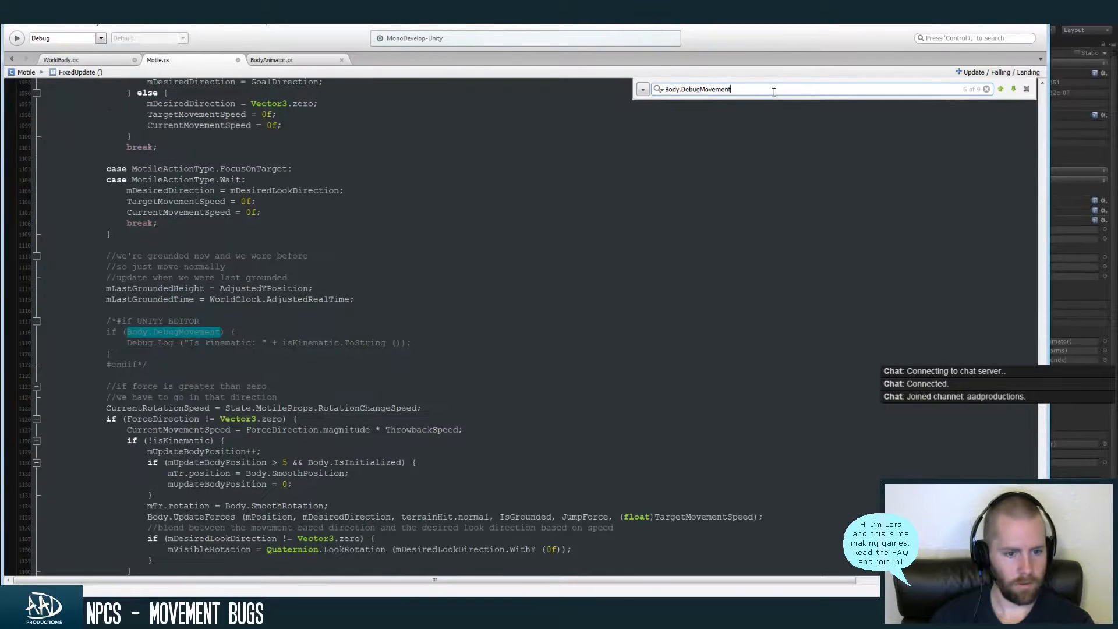
click(102, 323)
key(Delete)
key(Delete)
key(Down)
key(Down)
key(Down)
key(Down)
key(End)
key(BackSpace)
key(BackSpace)
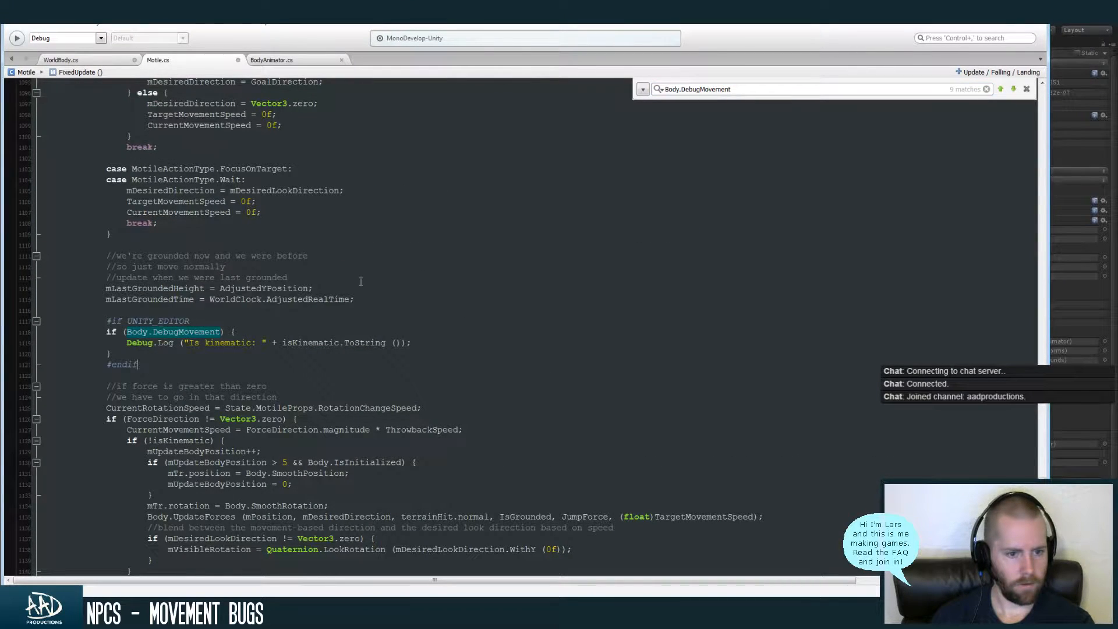
Step through the Body.DebugMovement matches in Motile.cs to check for debug blocks still commented out
click(804, 89)
key(Return)
key(Return)
key(Return)
key(Return)
key(Return)
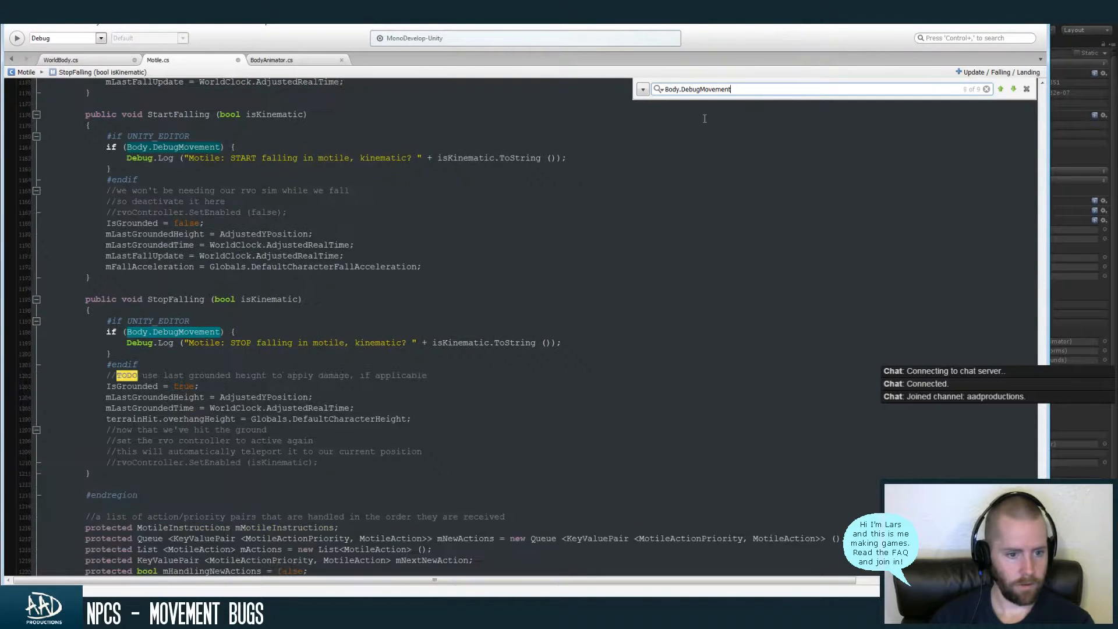
Check the remaining Body.DebugMovement matches in Motile.cs, close the search and return to Unity
key(Return)
key(Return)
key(Return)
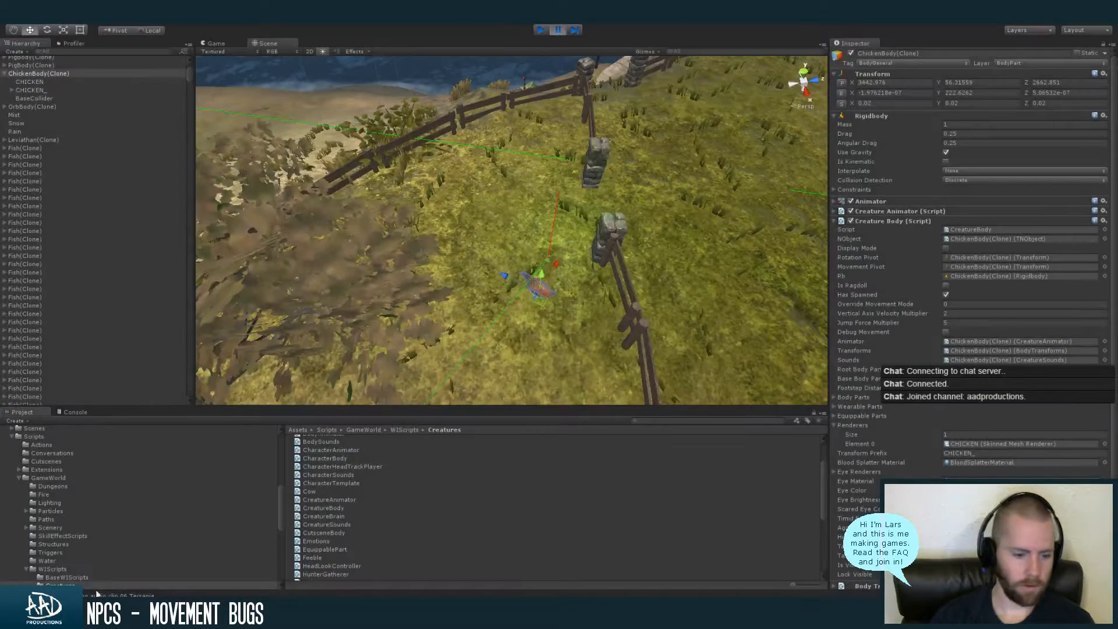
click(615, 605)
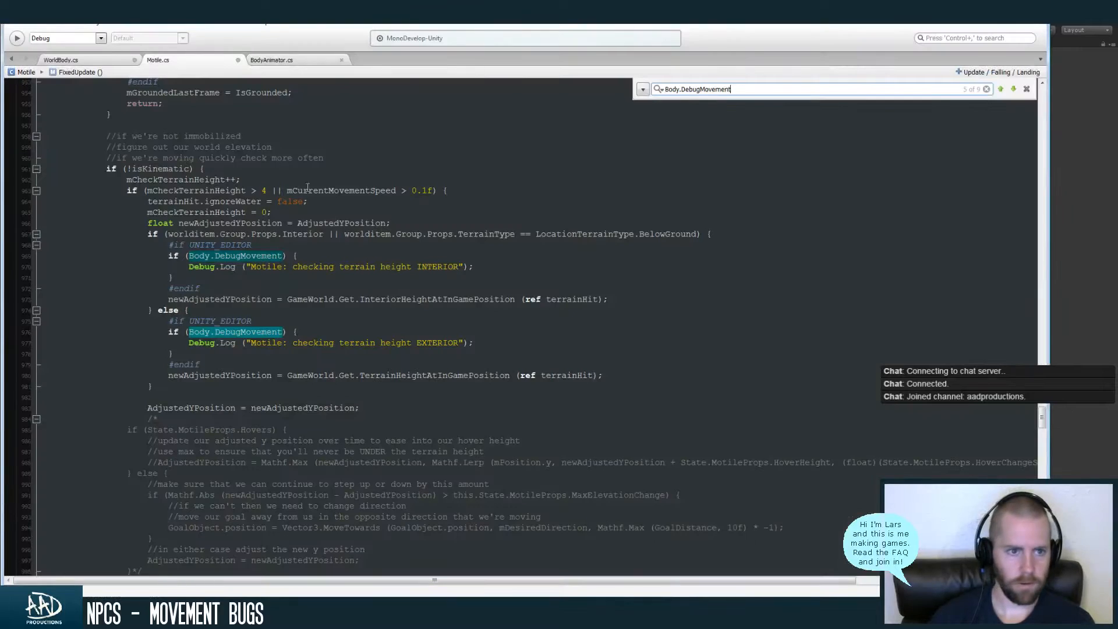
click(18, 24)
key(Escape)
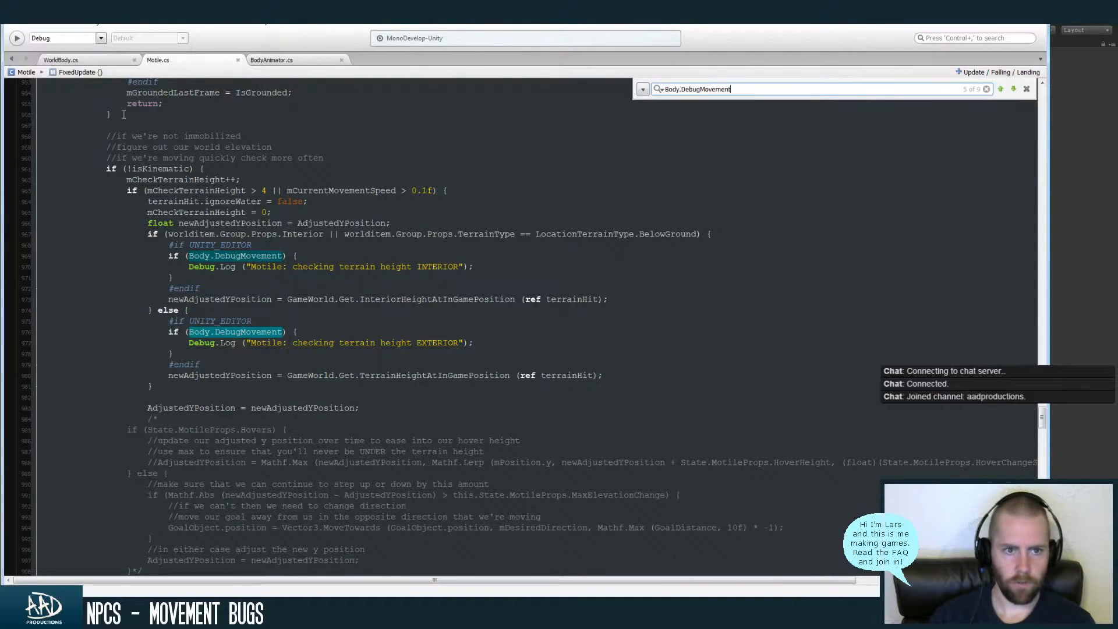
click(1026, 89)
click(1054, 100)
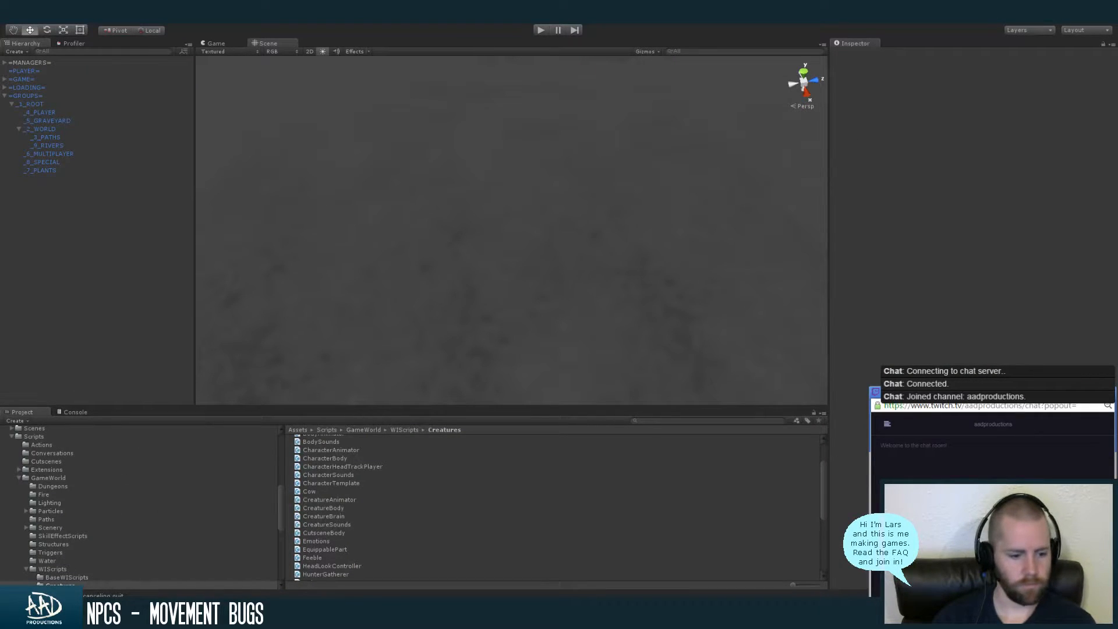
click(953, 143)
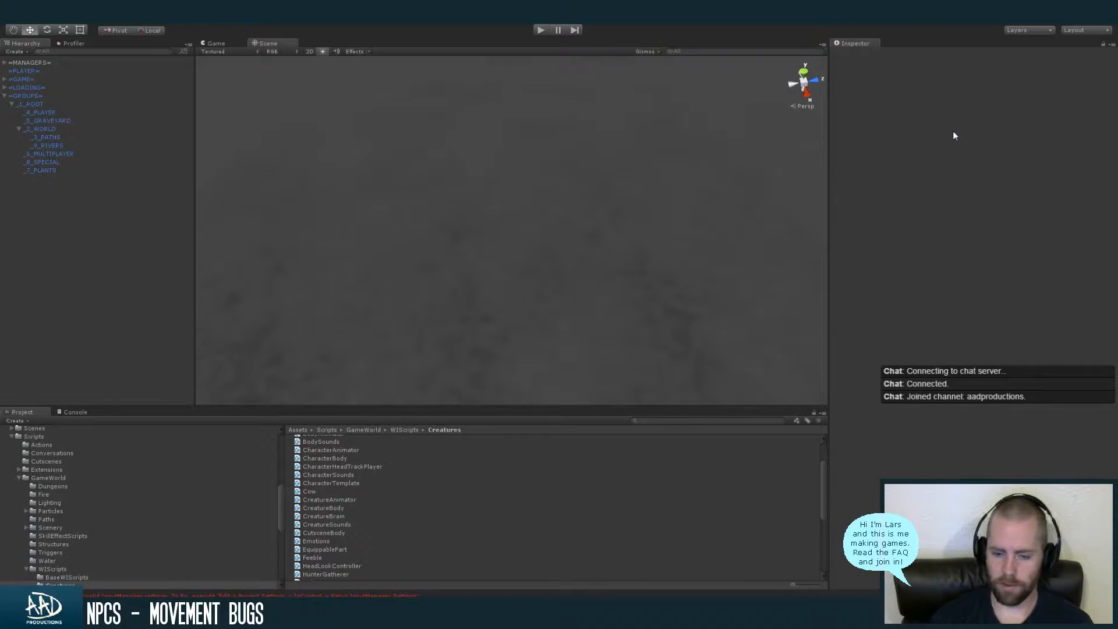
Check the Console for script errors, return to the Project view and start play mode
click(74, 412)
click(22, 412)
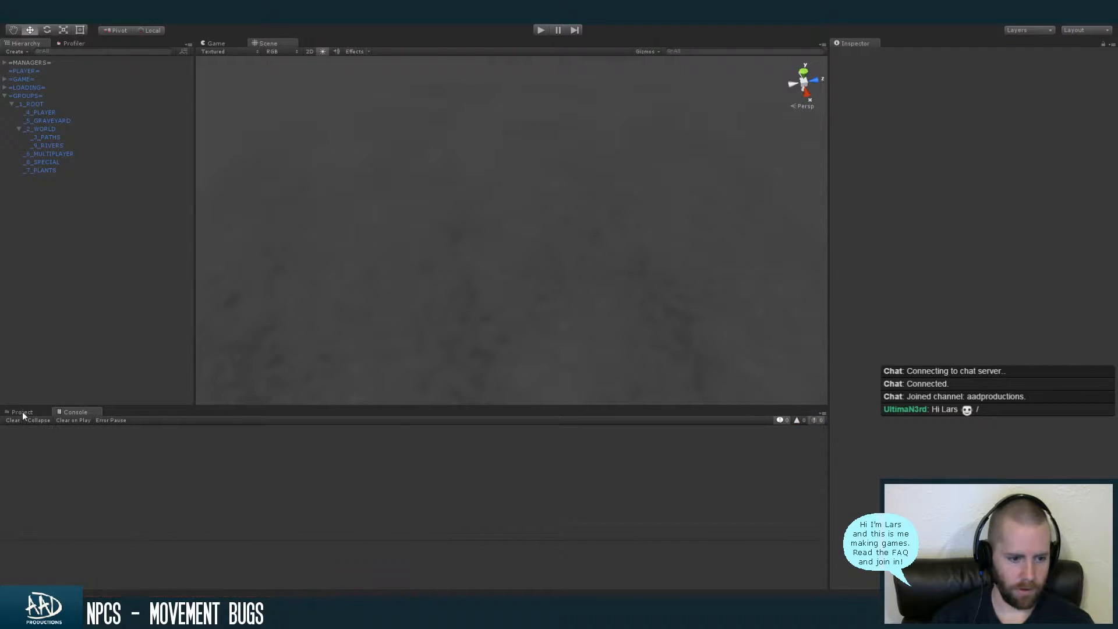
click(541, 30)
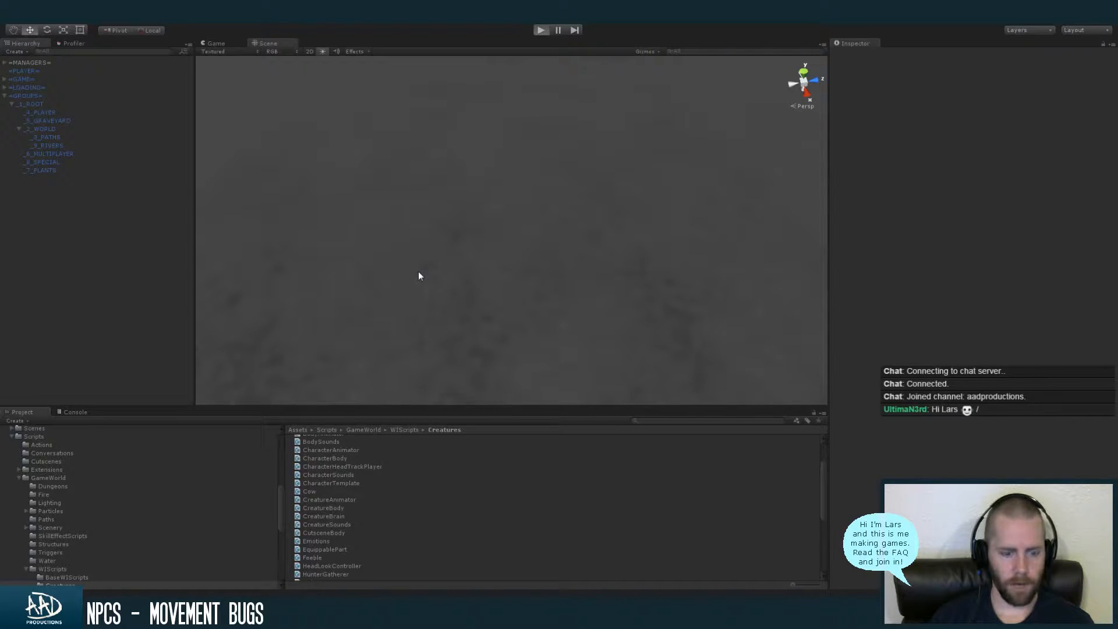
key(ctrl+p)
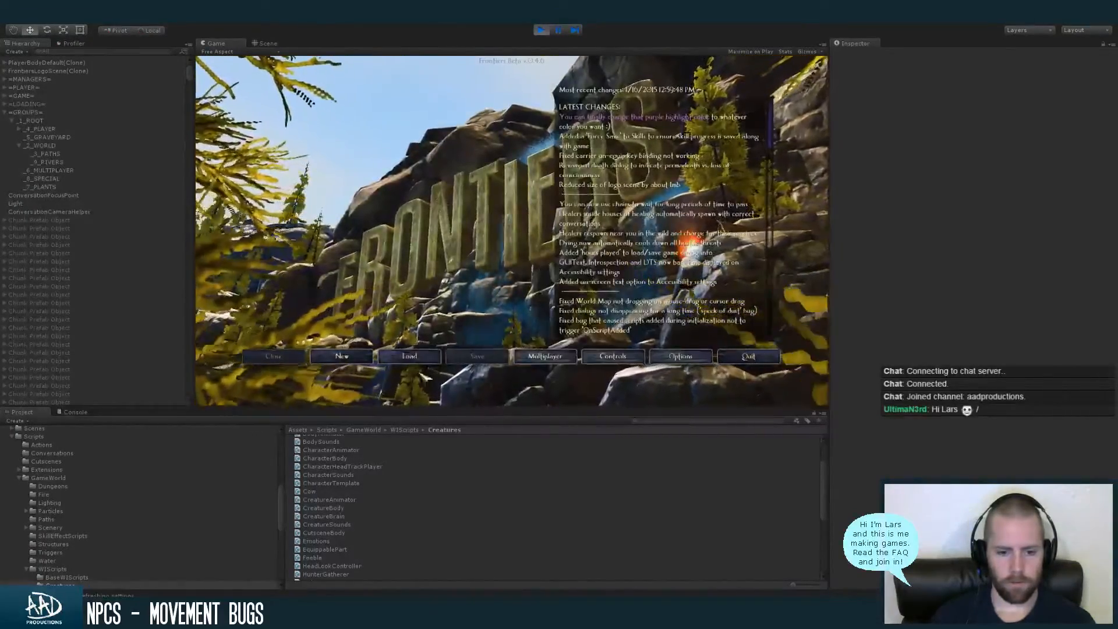
Load the Game16 saved world from the game's main menu
click(420, 361)
click(483, 165)
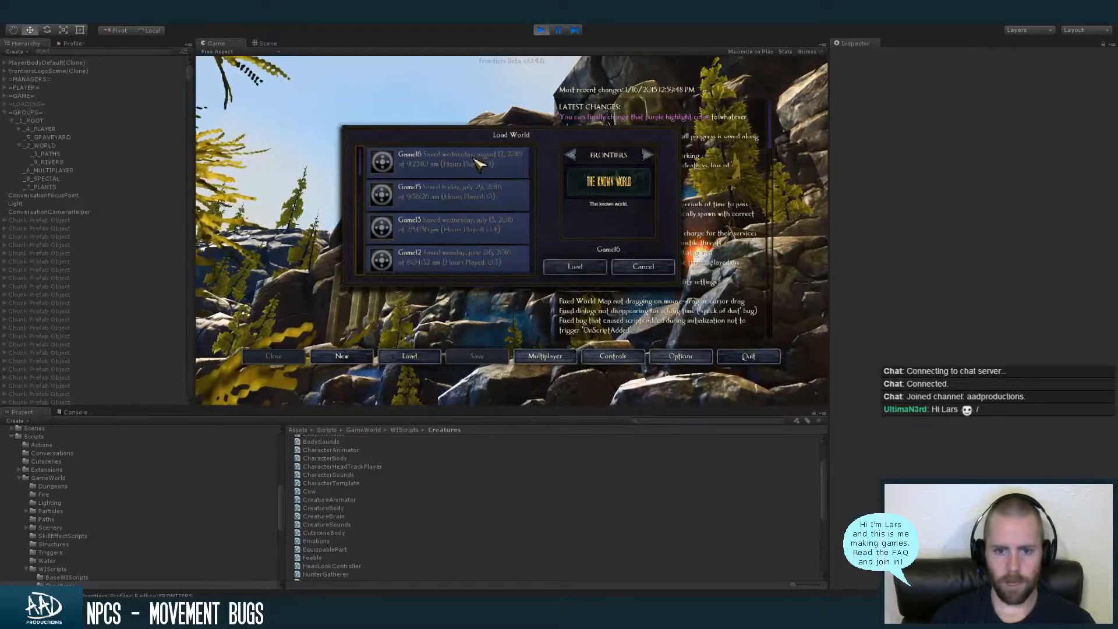
click(564, 267)
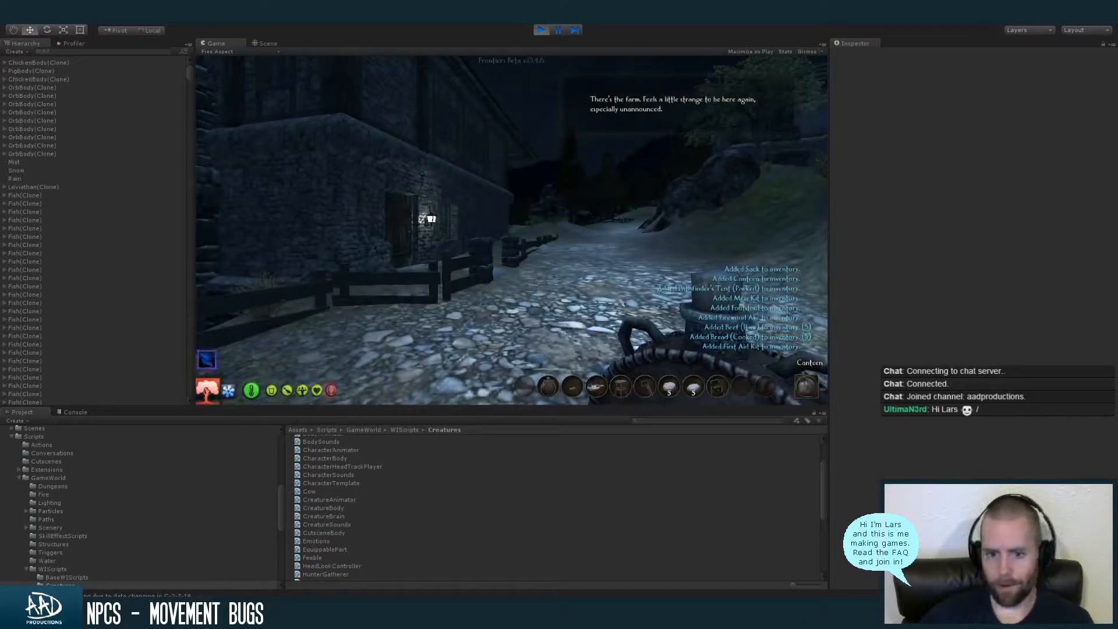
Walk around the farm and road, cycling through the carried items while watching how the chickens and rats move
scroll(511, 230, down, 1)
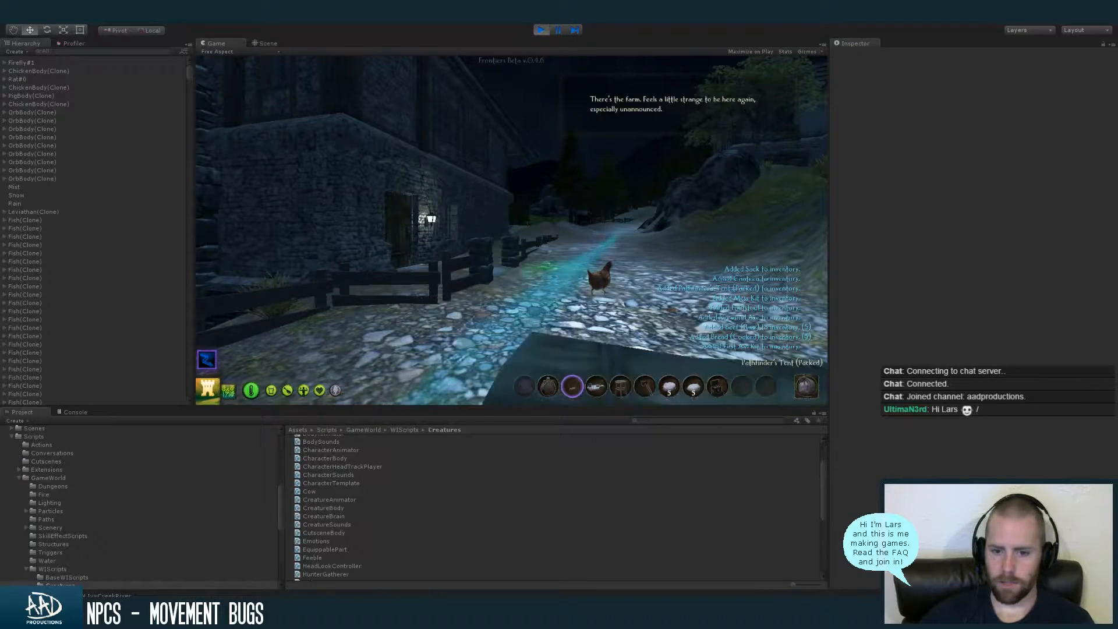
scroll(511, 230, down, 1)
scroll(511, 230, down, 2)
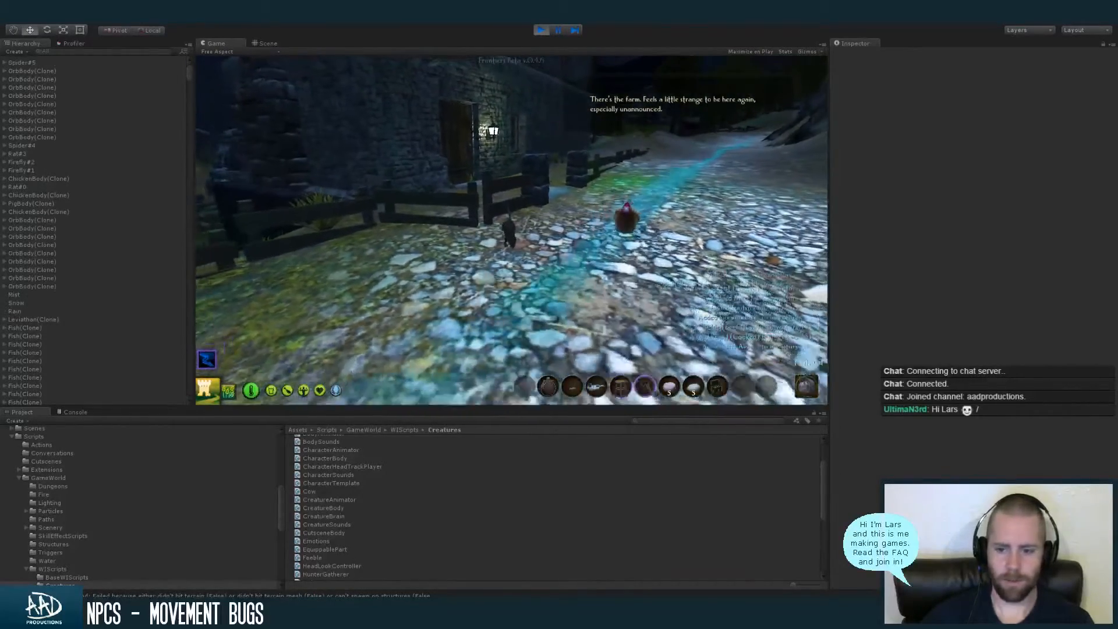
scroll(511, 230, down, 1)
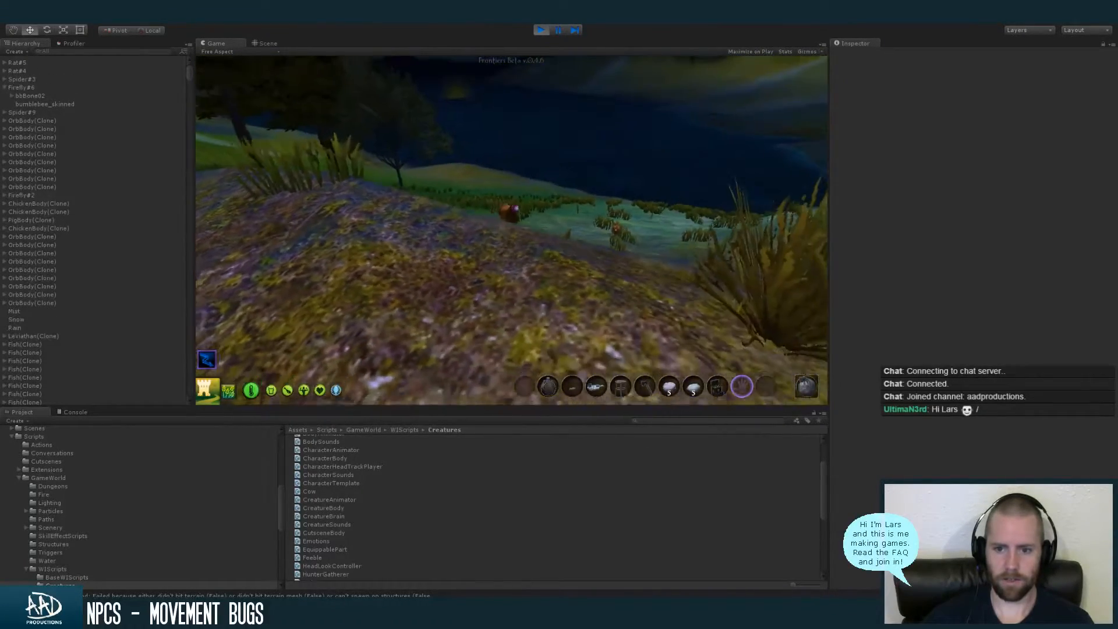
key(s)
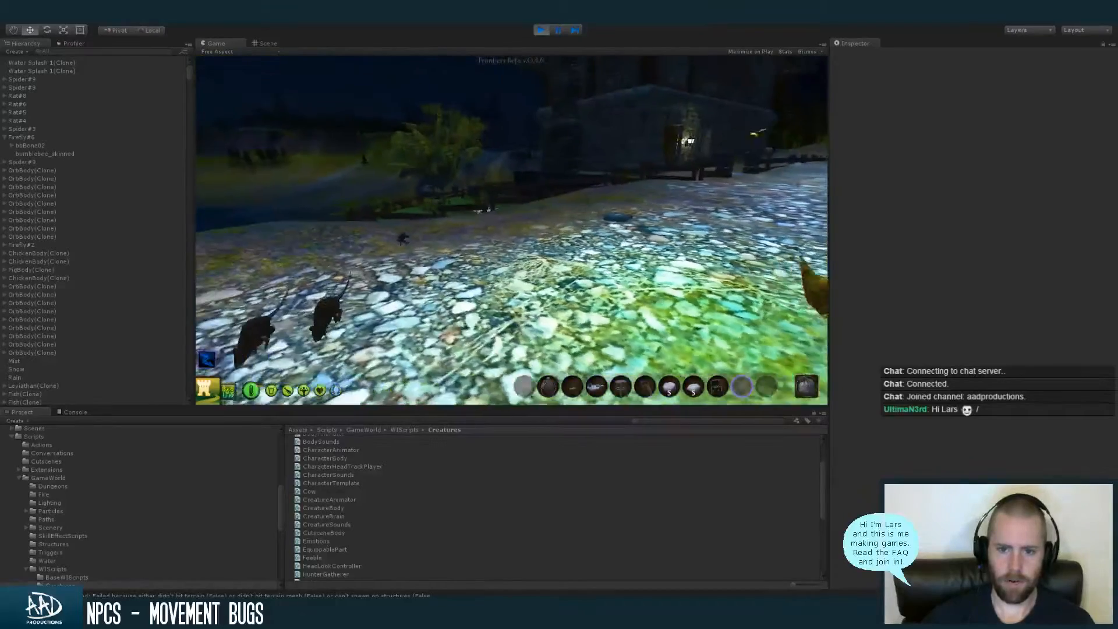
Pause the game and select the ChickenBody(Clone) root object of the chicken on the road
key(super)
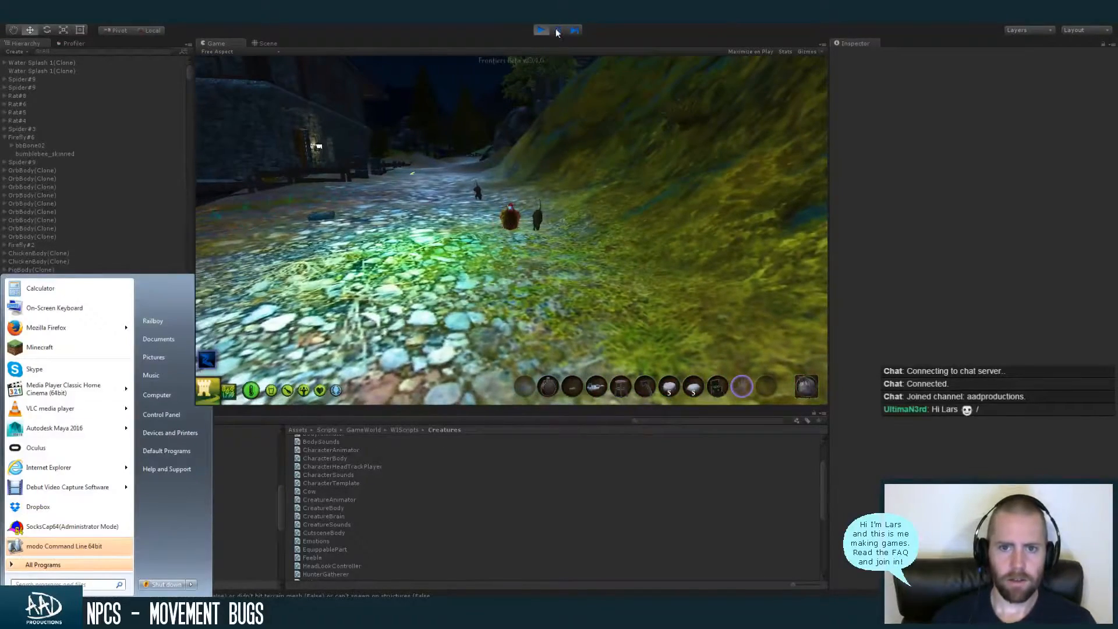
click(557, 30)
alt+drag(585, 205, 607, 198)
click(604, 200)
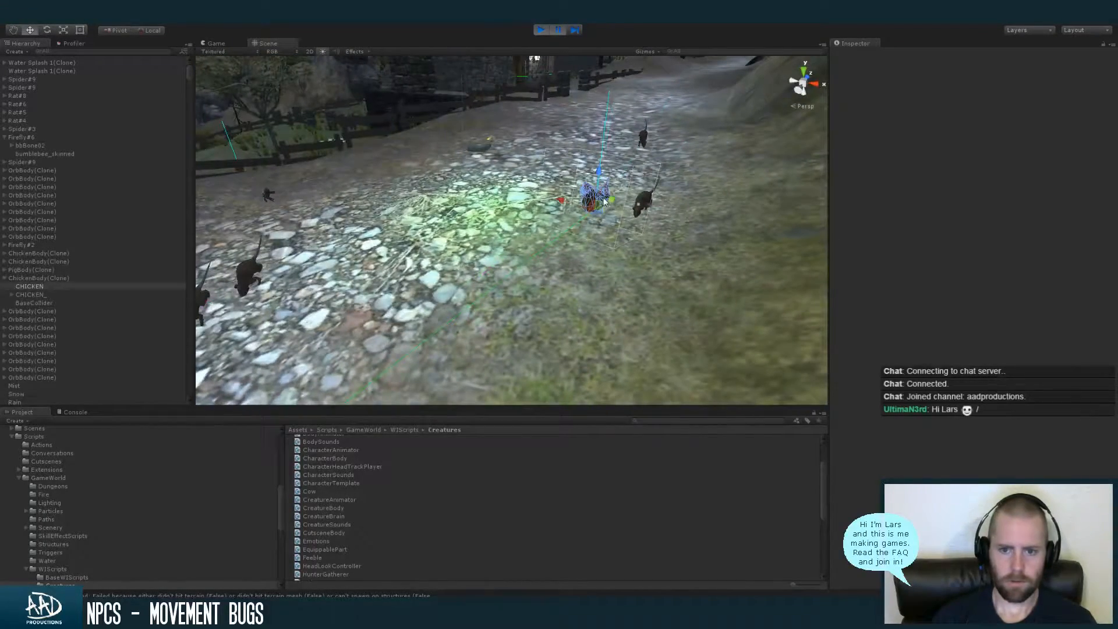
click(108, 279)
key(Left)
click(111, 55)
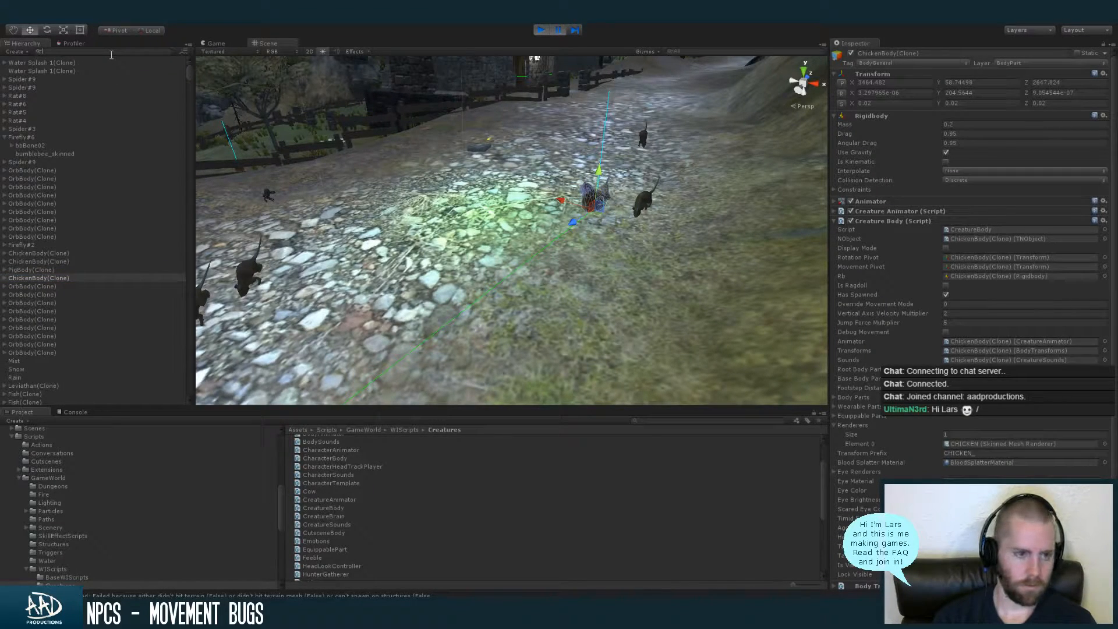
Reveal the town's objects in the Hierarchy through the fence, collapse PlayerParentsRanch-EXT and expand ChickenDen-0
click(355, 122)
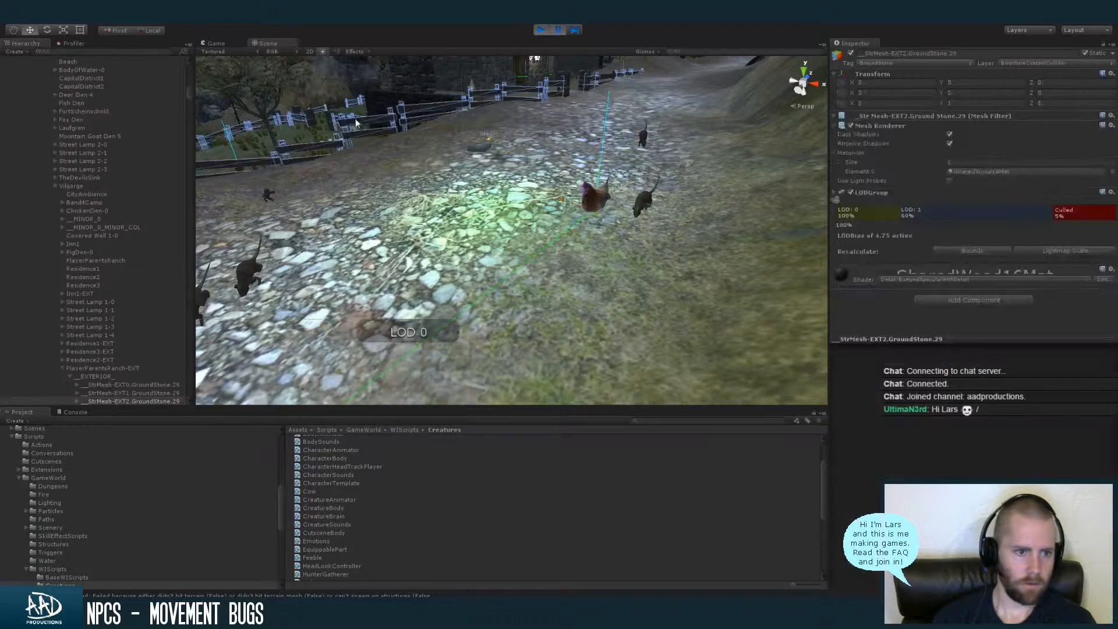
click(62, 368)
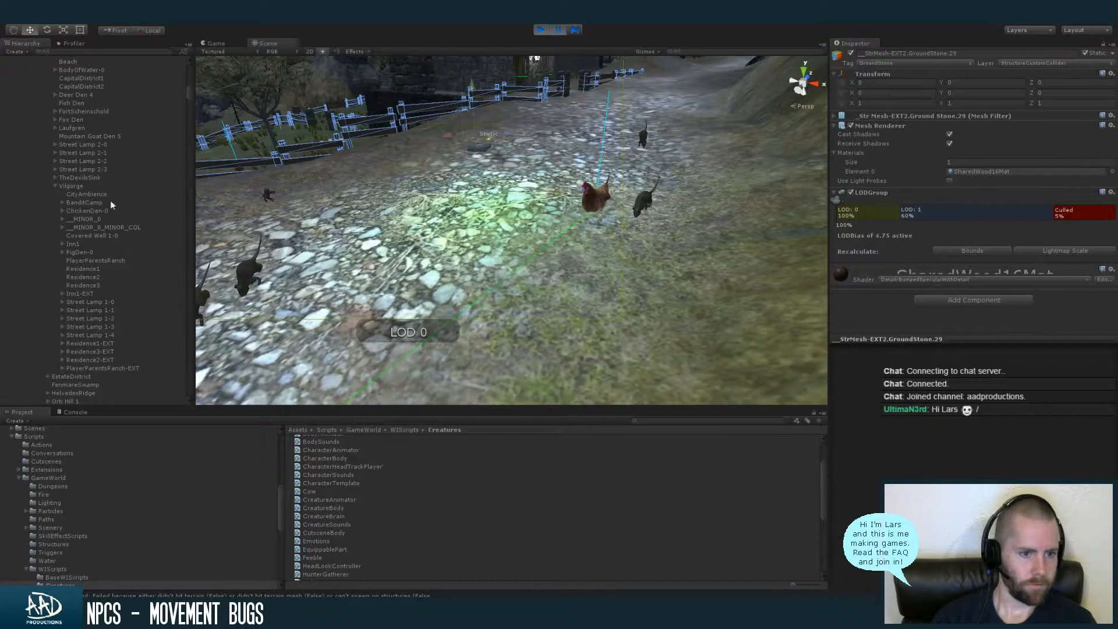
click(65, 210)
click(62, 210)
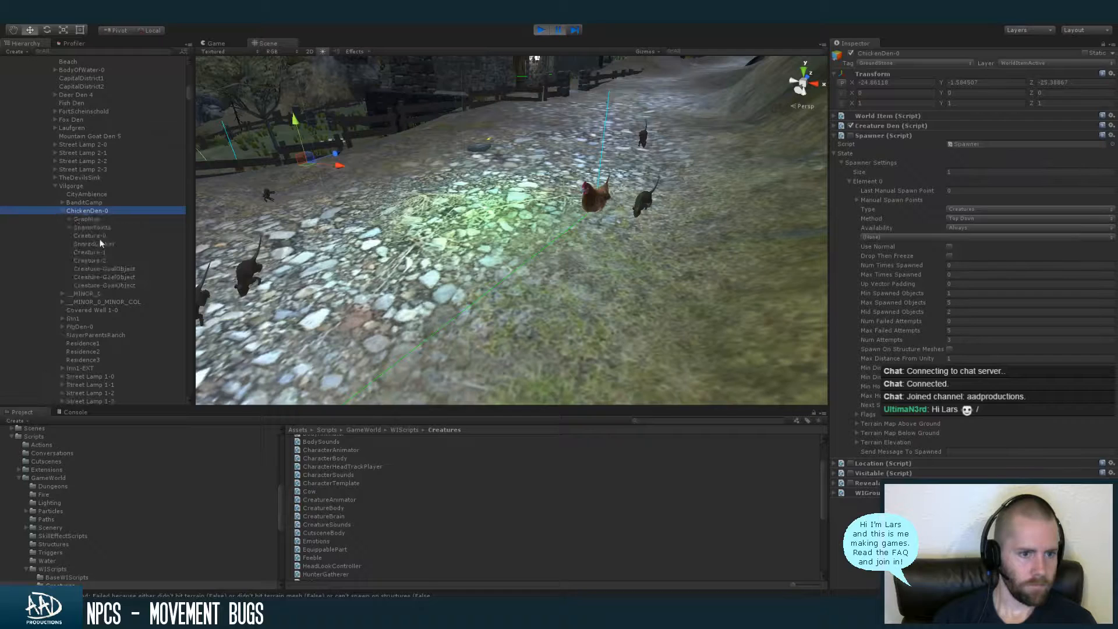
Inspect the creatures in ChickenDen-0 to identify the one matching the road chicken, and select Creature-0
click(114, 269)
click(113, 253)
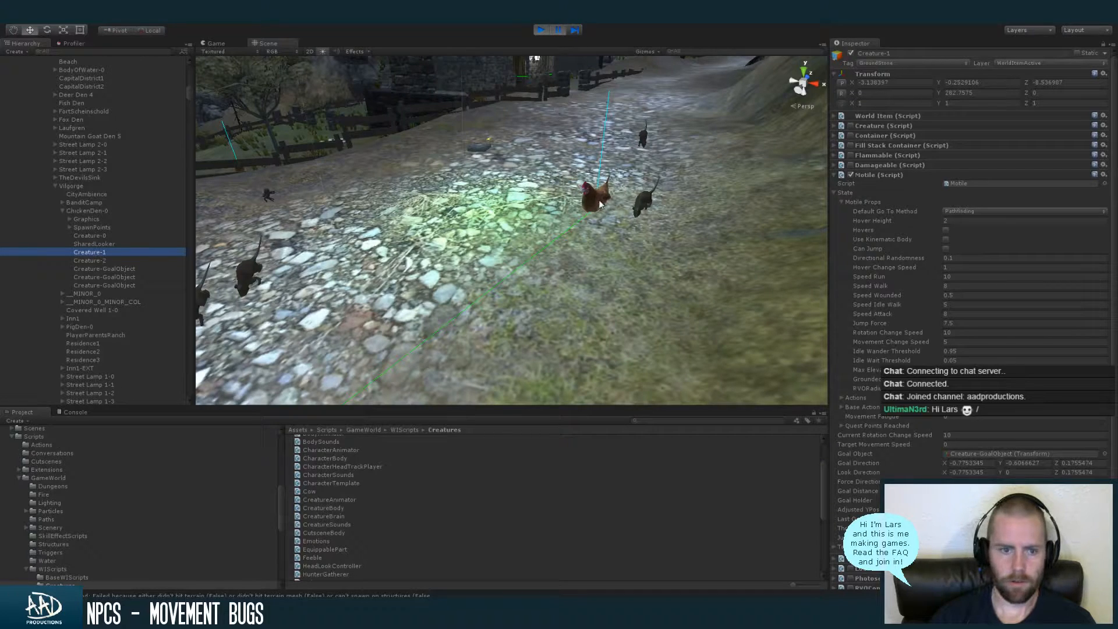
click(106, 261)
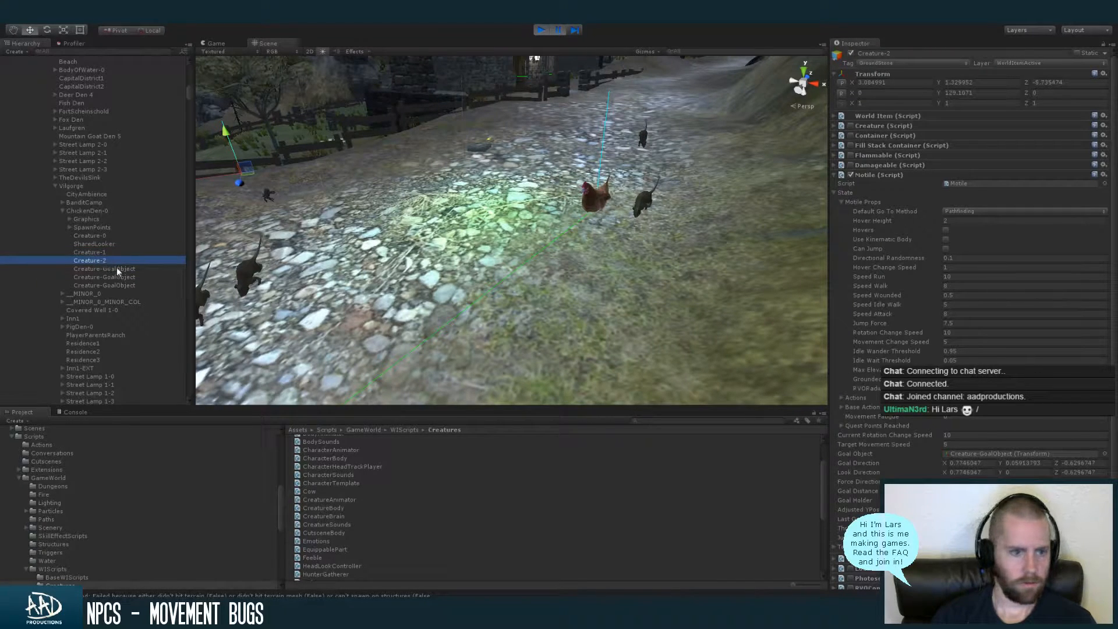
click(110, 234)
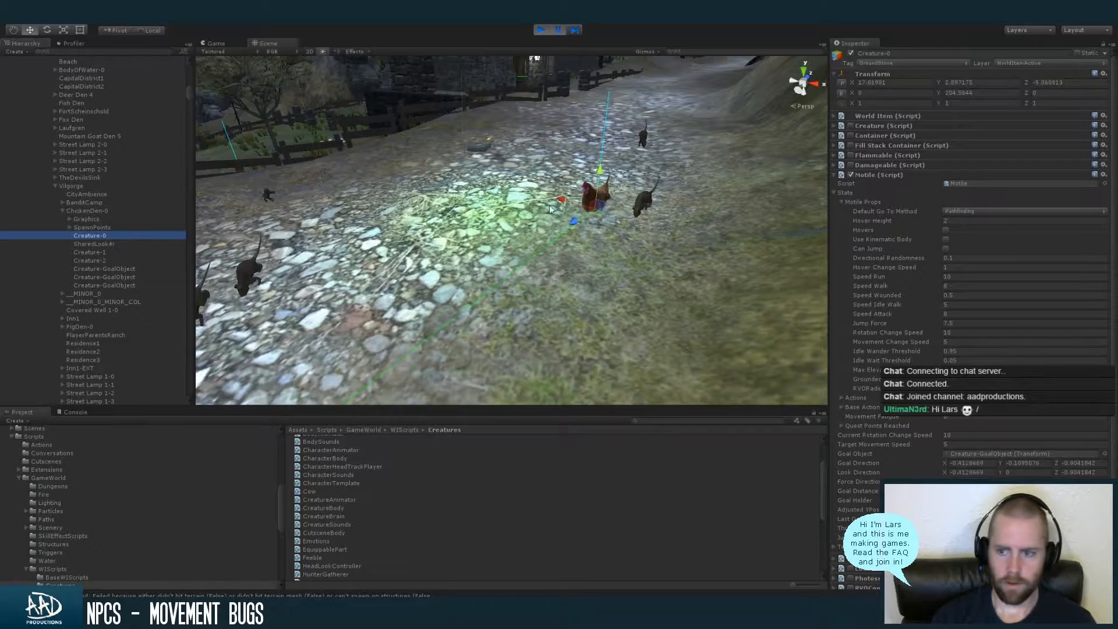
Resume the game, enter the house and interact with the bed
click(558, 29)
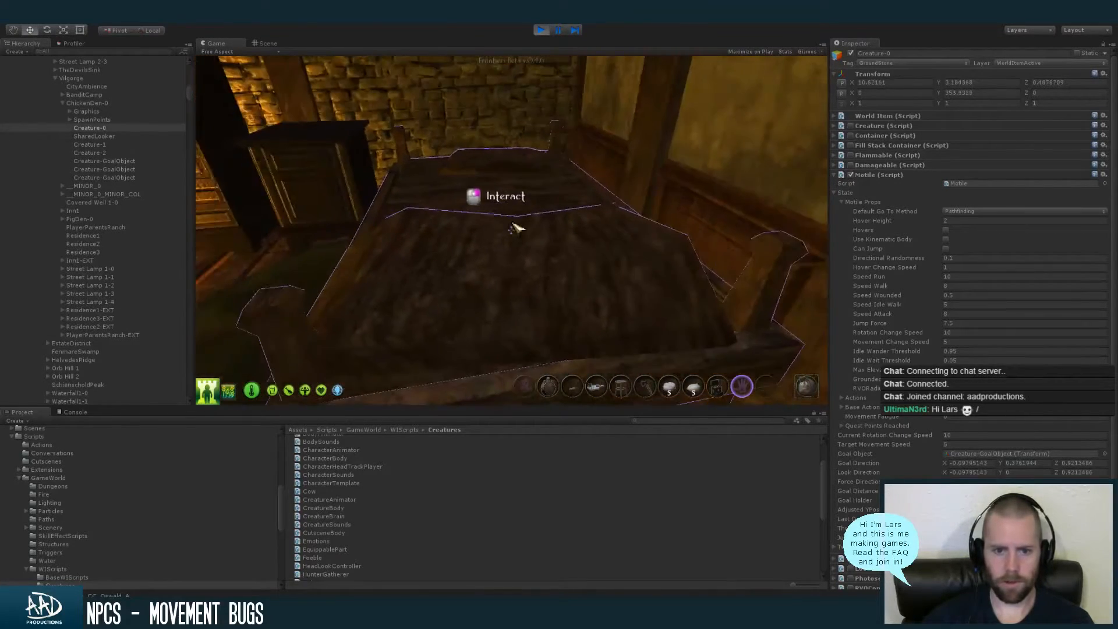
click(513, 221)
click(520, 223)
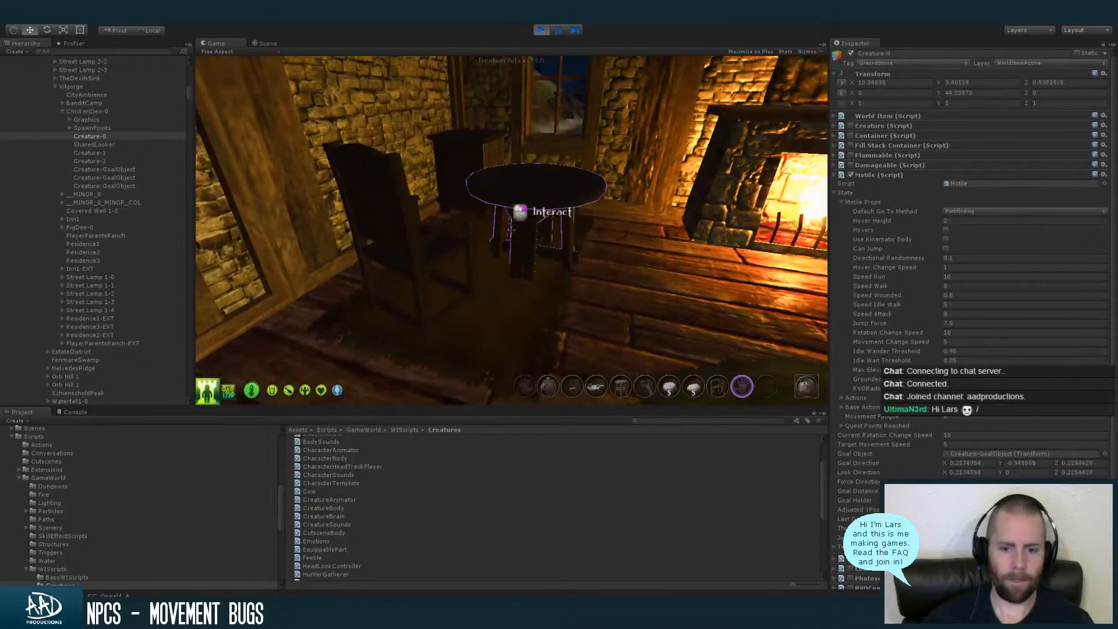
key(2)
scroll(512, 230, up, 1)
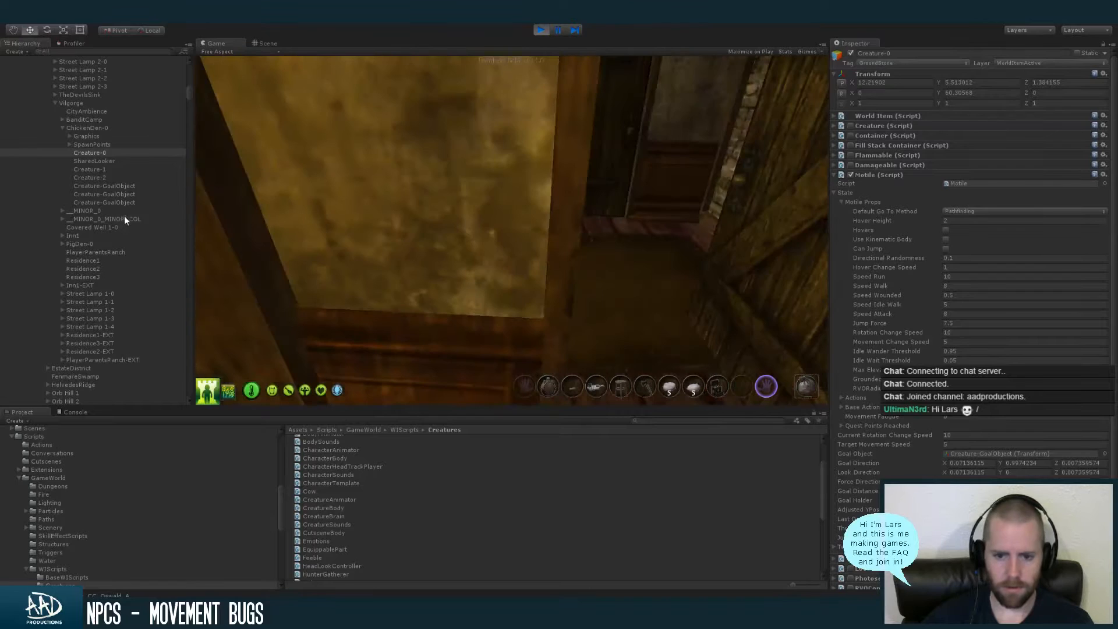
Try to add a tent to the inventory with the in-game console command "add CampingGear PathfindersTent1"
key(F3)
text(add)
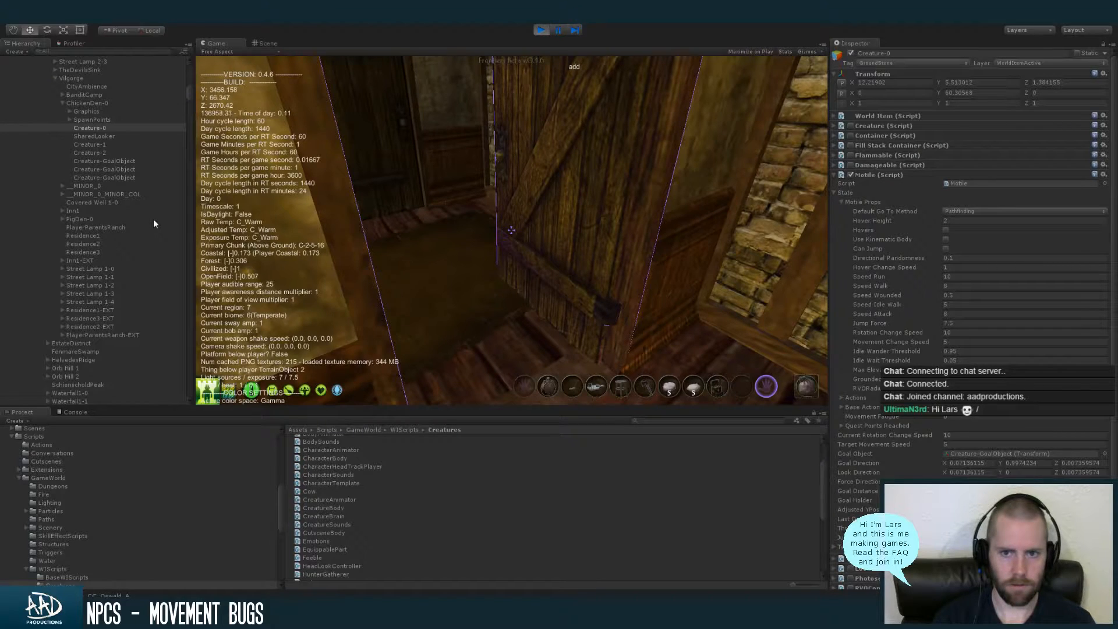
text( CampingGear Pathfind)
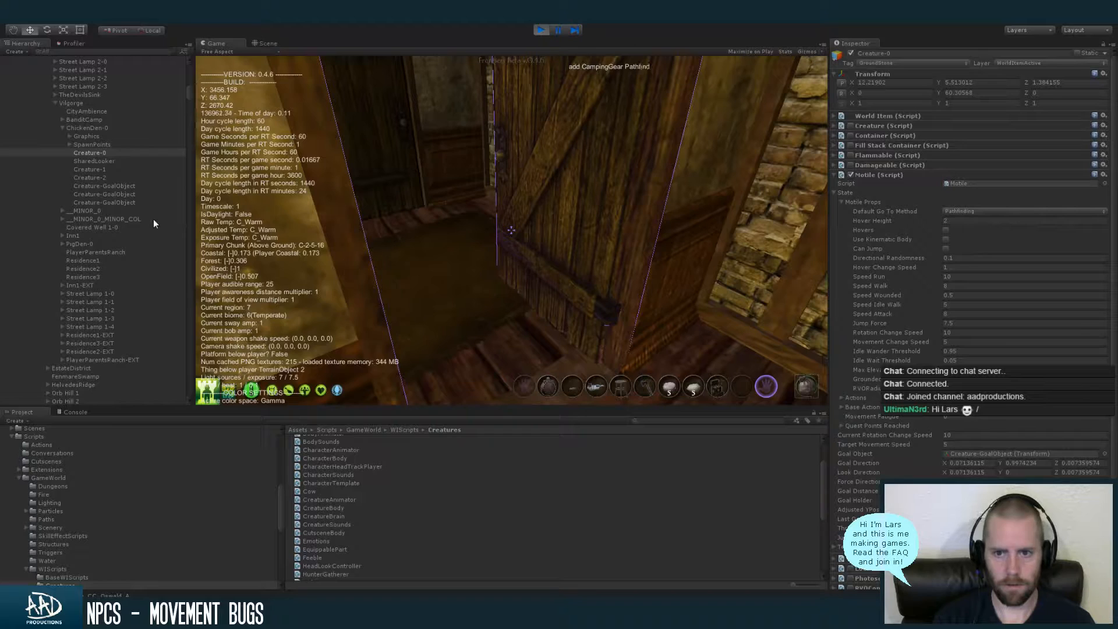
text(ersTent1)
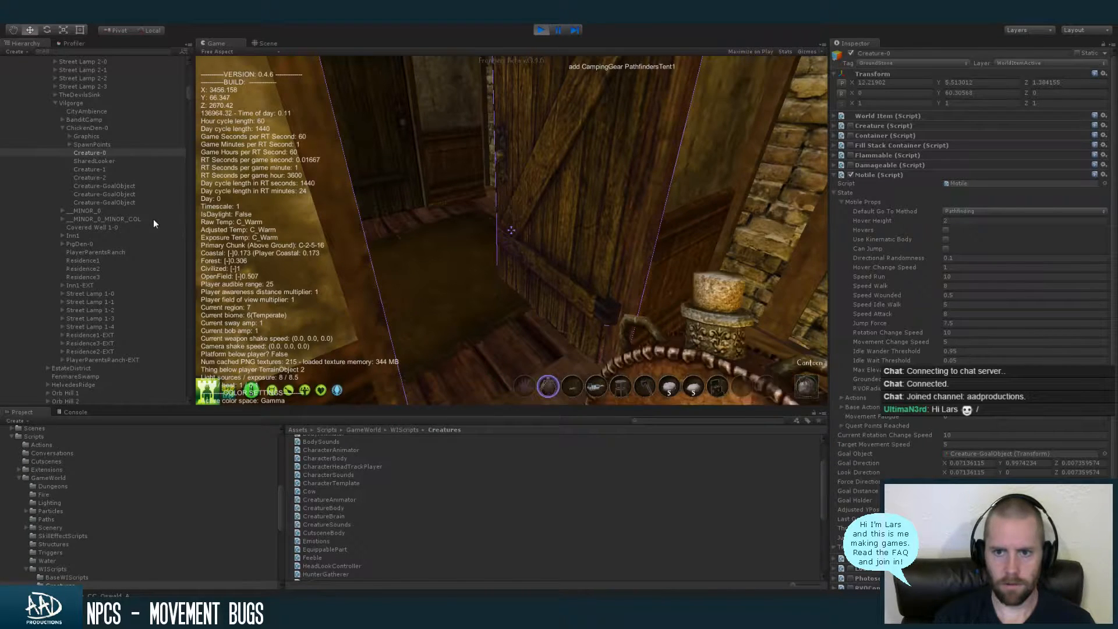
key(Return)
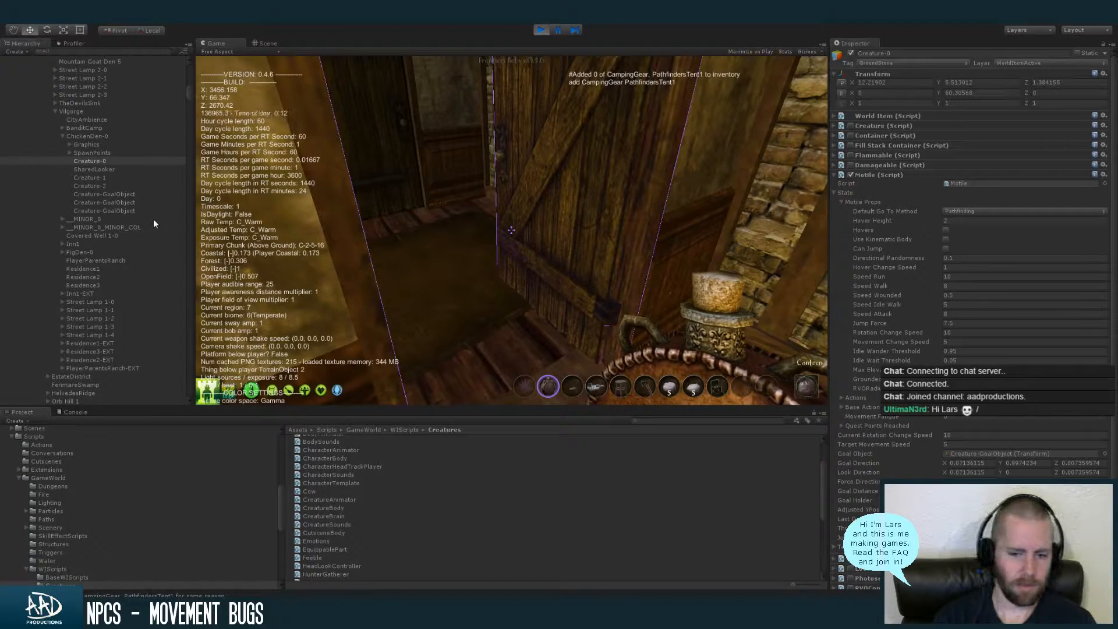
Look up the tent by searching the project for "pathfinders", and run the corrected console command "add CampingGear Pathfinders_Tent_1"
text(pathfinders)
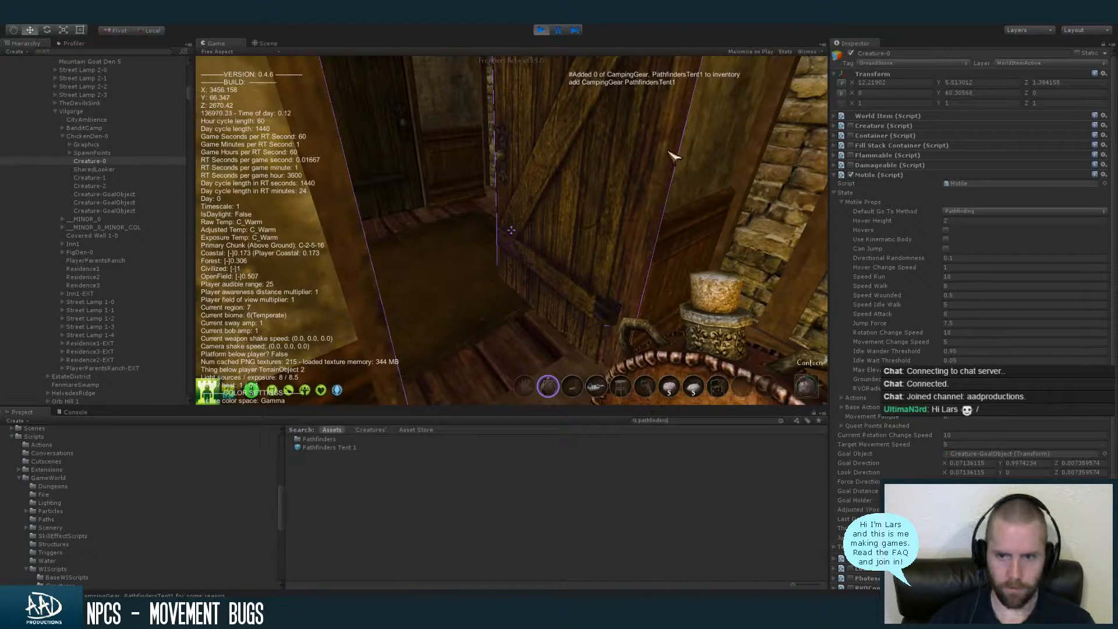
key(Up)
key(BackSpace)
key(BackSpace)
key(BackSpace)
key(BackSpace)
key(BackSpace)
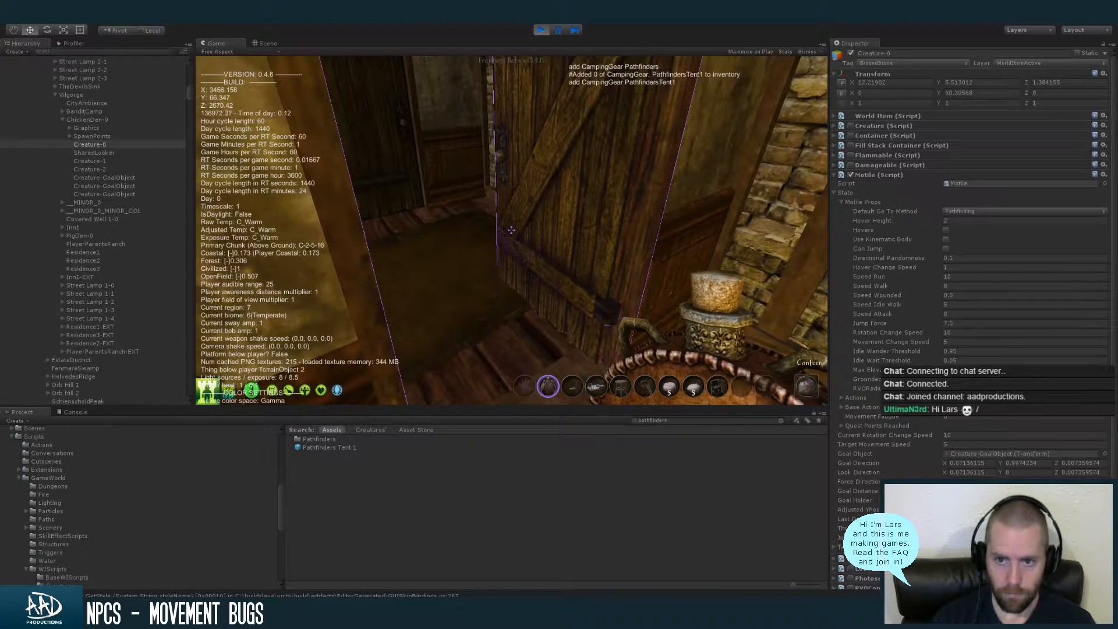
text(_Tent_1)
key(Return)
key(grave)
Walk to the chair near the fireplace, open its interaction options and choose the first skill offered
scroll(511, 230, down, 3)
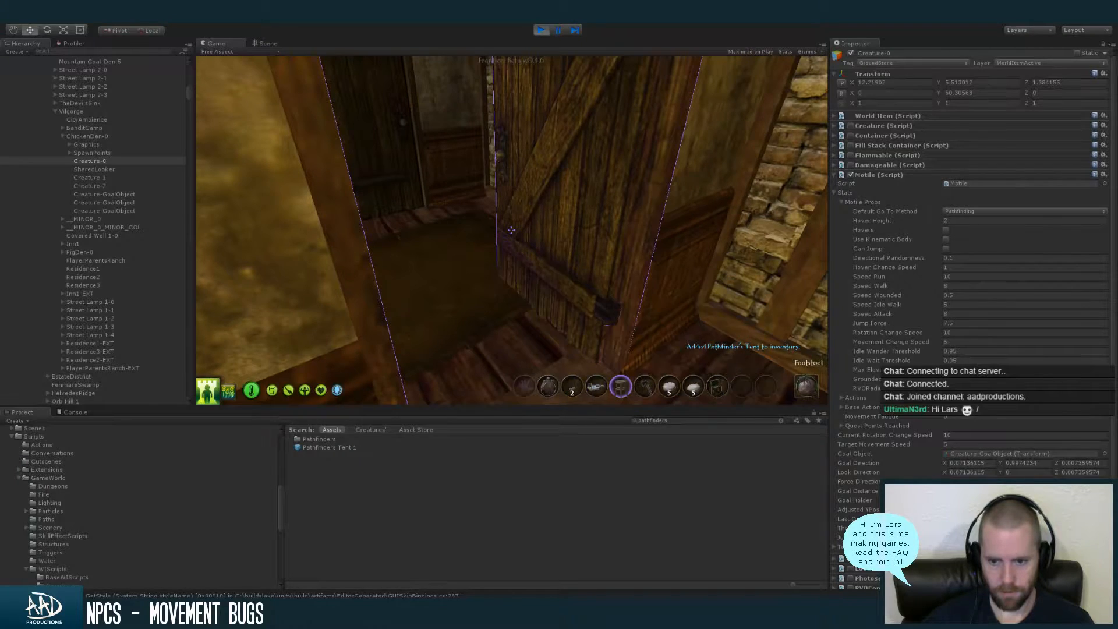
key(w)
key(e)
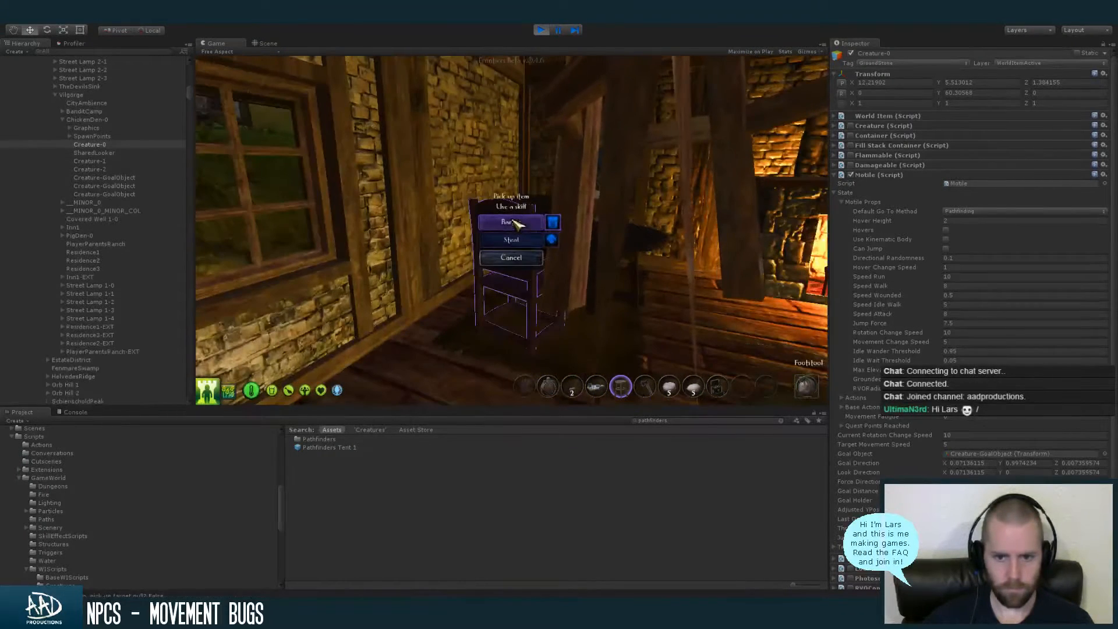
click(510, 222)
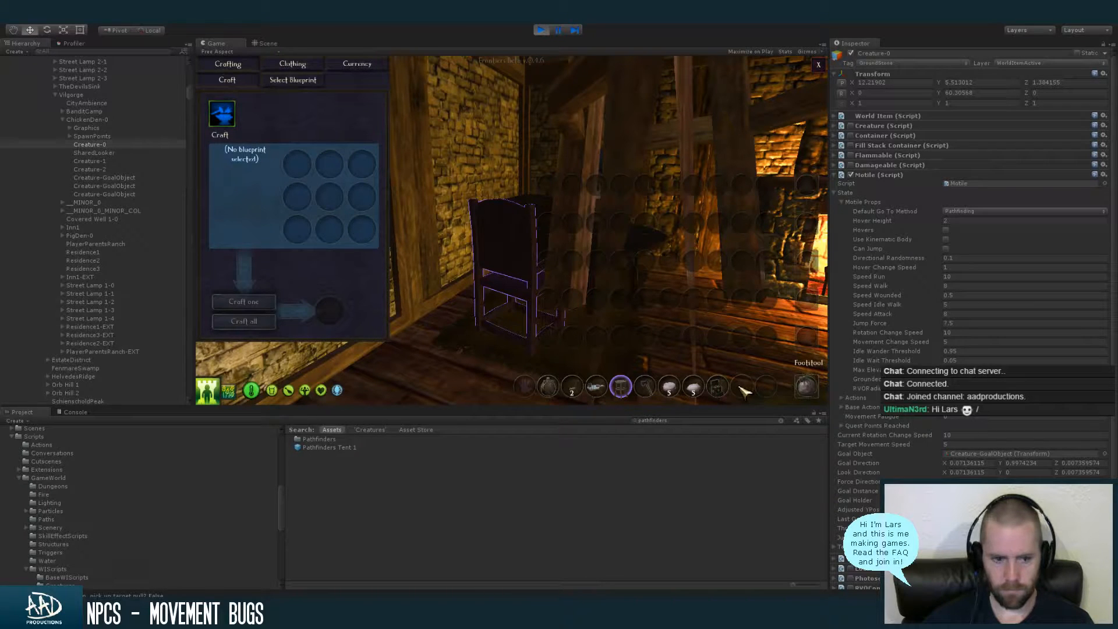
Close the crafting view, step away from the chair and equip the packed Pathfinder's Tent
key(Escape)
key(w)
scroll(511, 230, down, 1)
scroll(511, 230, down, 1)
scroll(511, 230, down, 2)
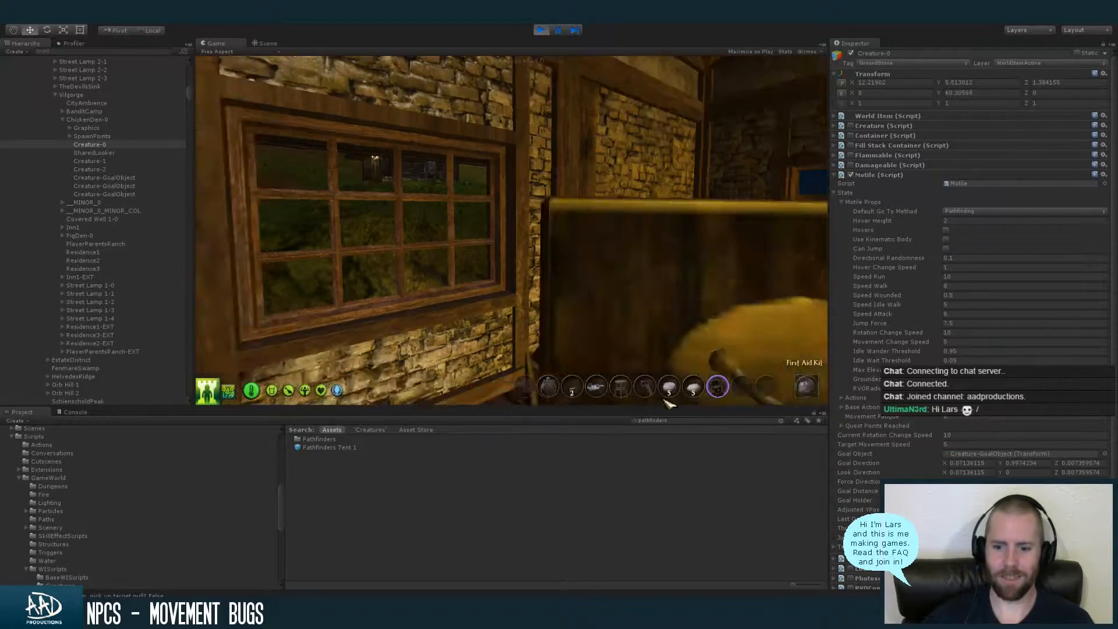
scroll(511, 230, down, 1)
key(w)
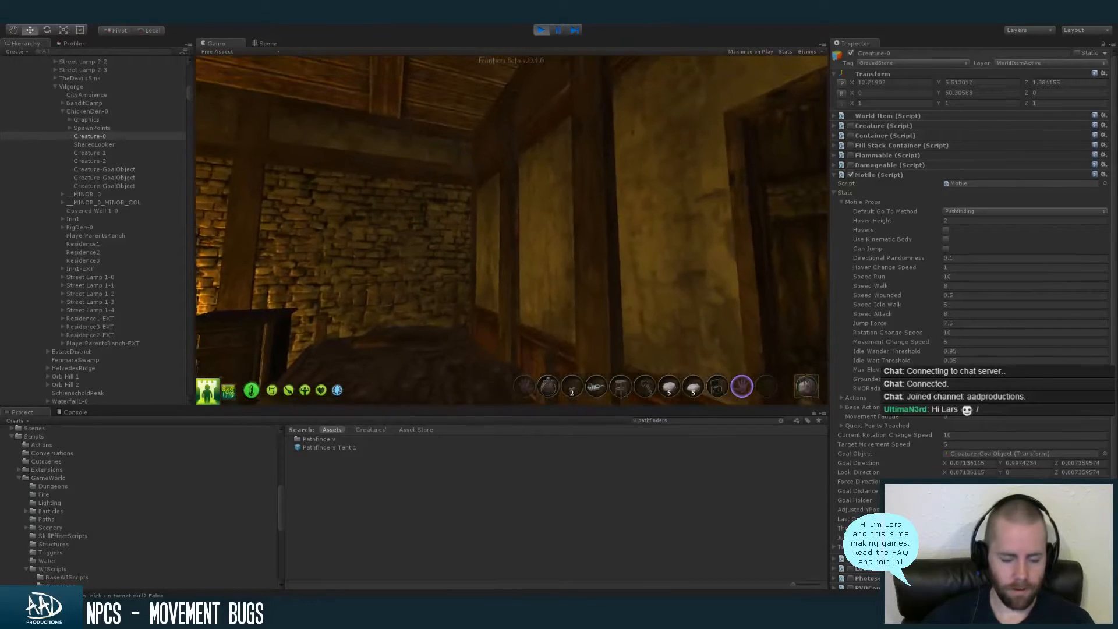
key(Tab)
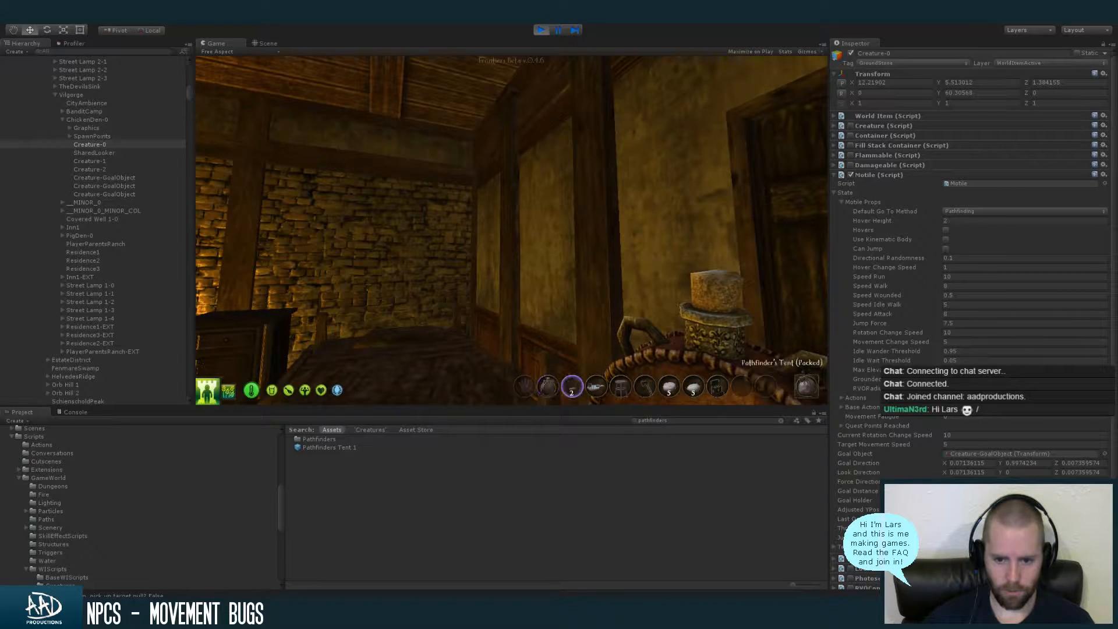
Carry the packed tent out of the house and put it down on the gravel path
key(w)
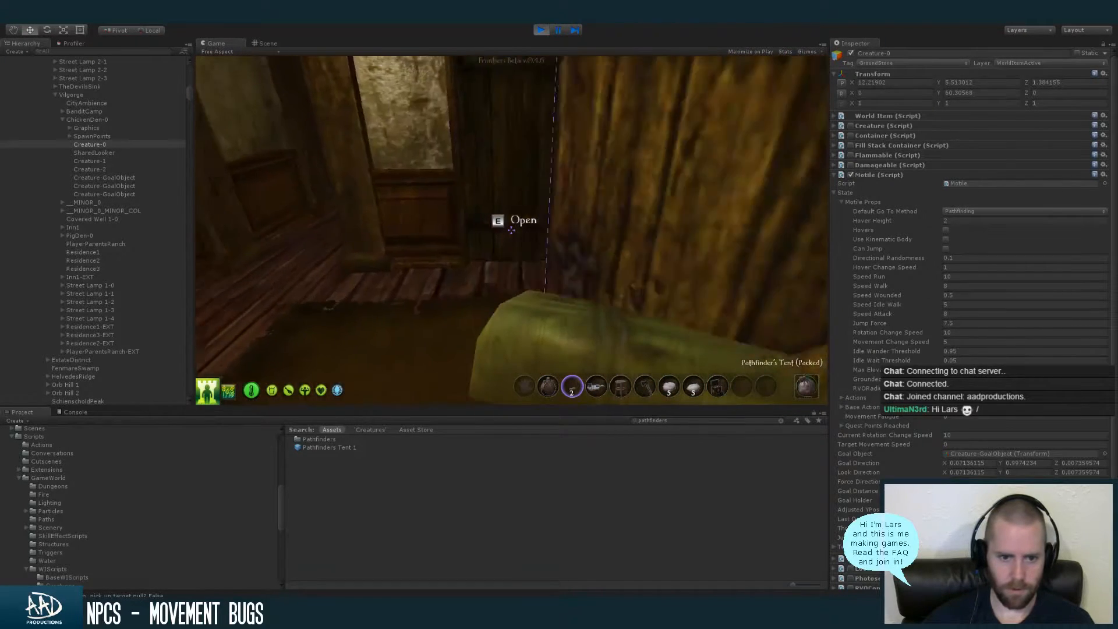
key(w)
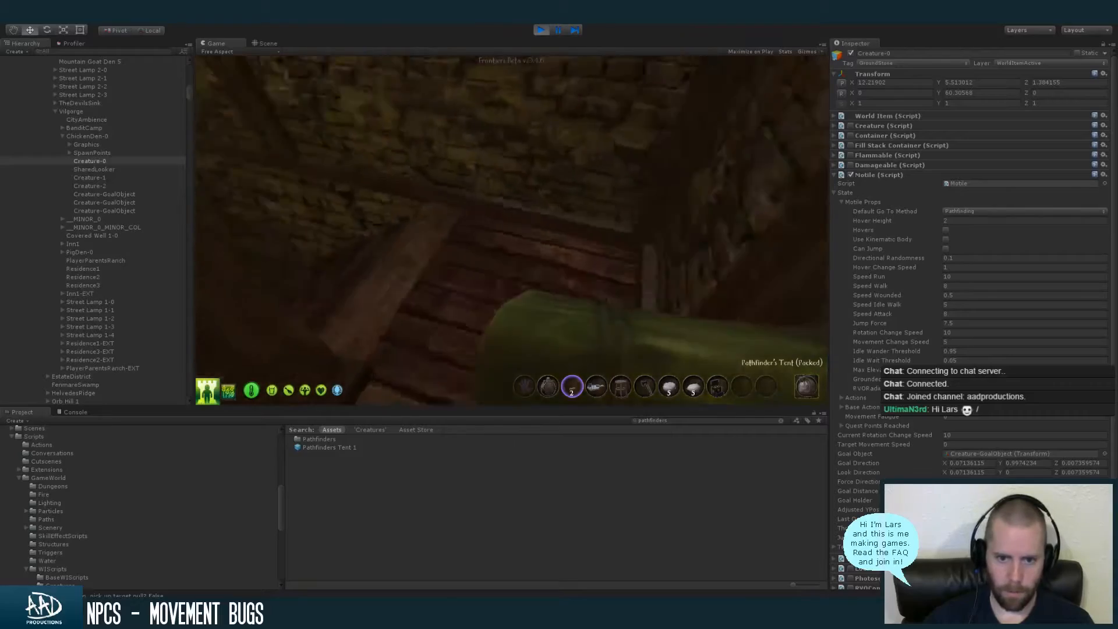
key(w)
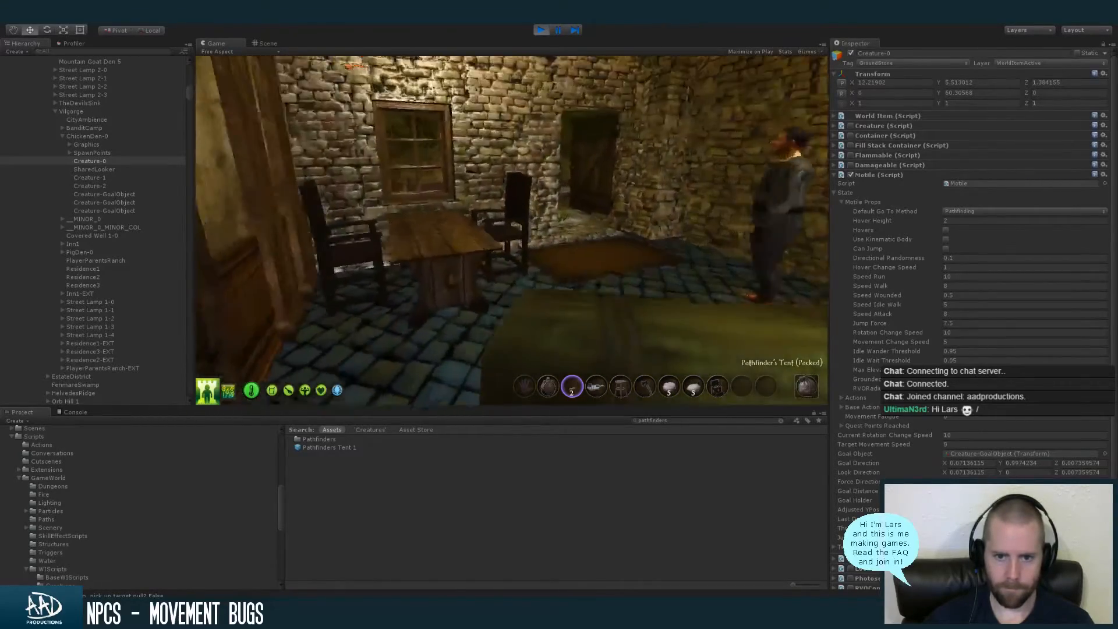
key(w)
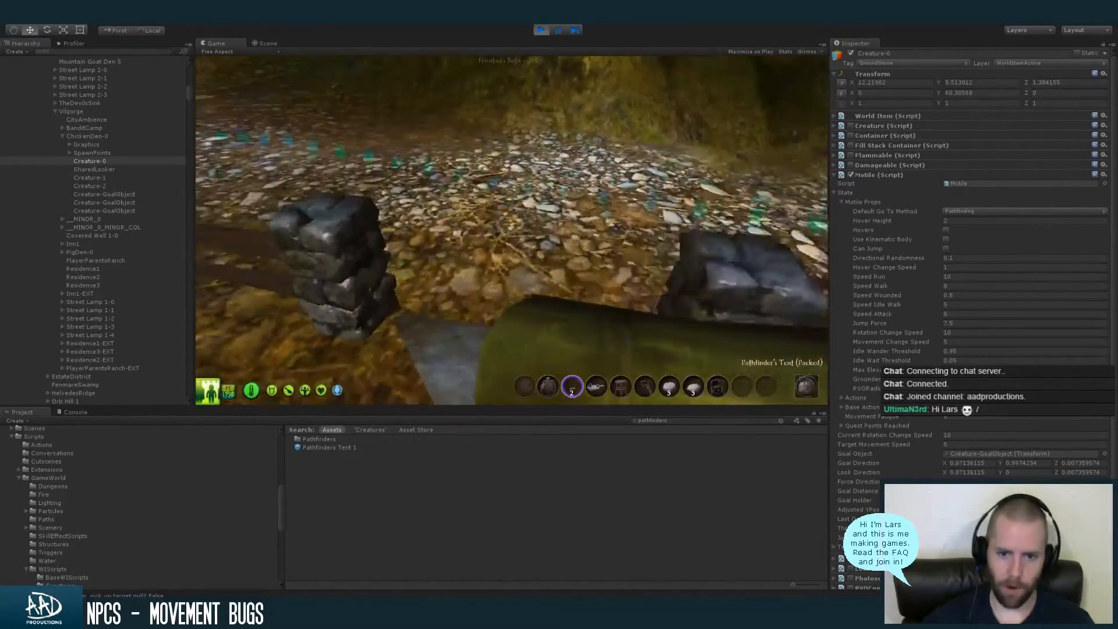
key(w)
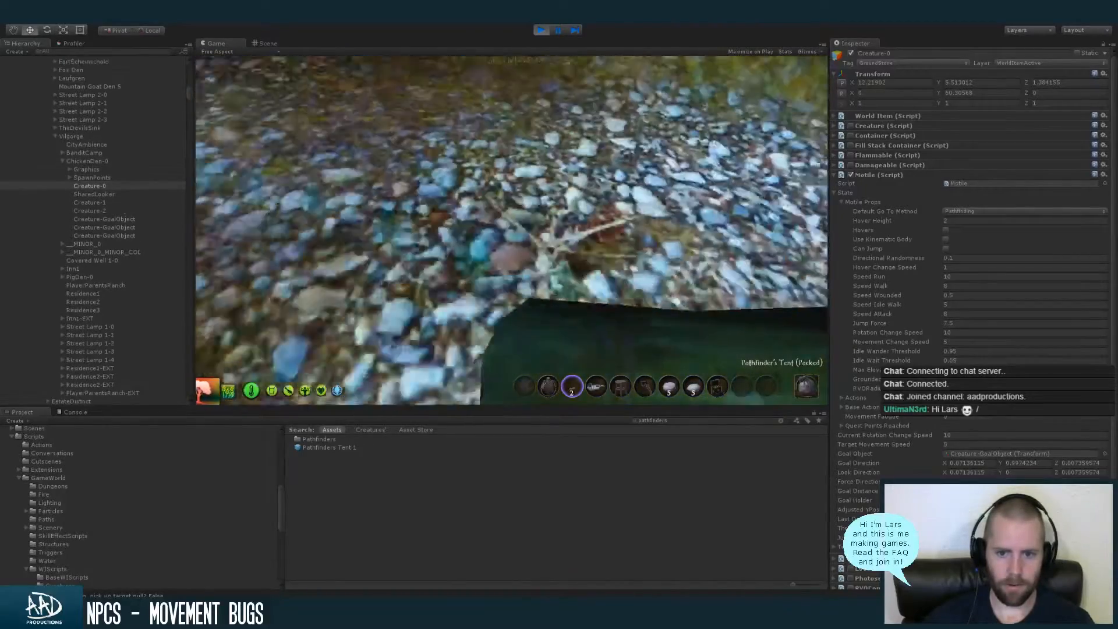
key(w)
key(e)
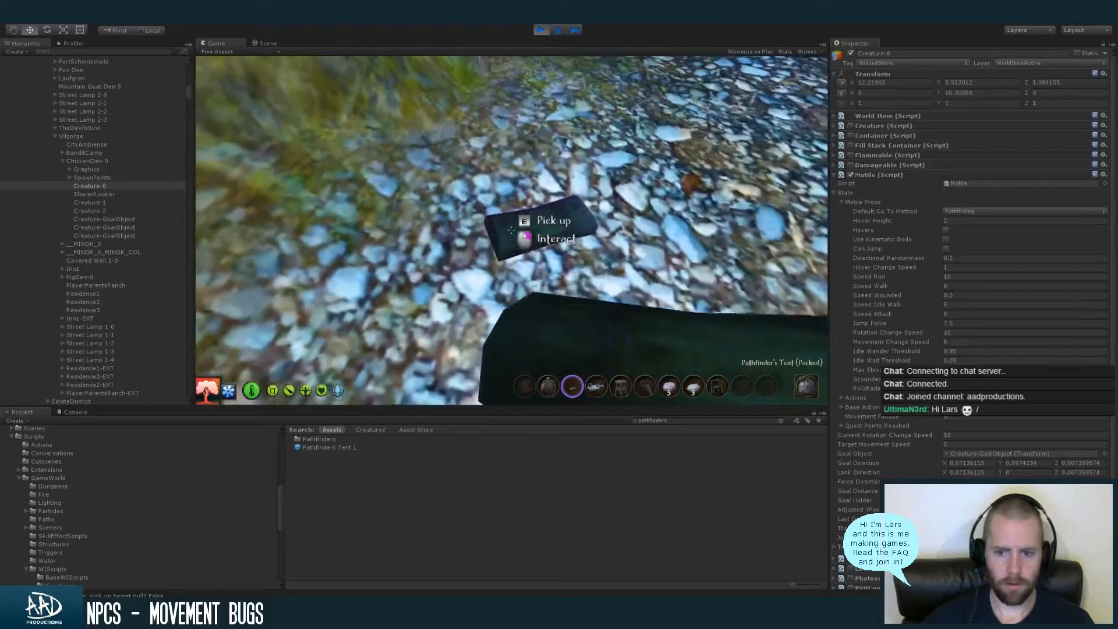
Switch to an empty hand and pitch the Pathfinder's Tent on the path
scroll(511, 229, down, 4)
scroll(511, 230, down, 1)
scroll(511, 229, down, 1)
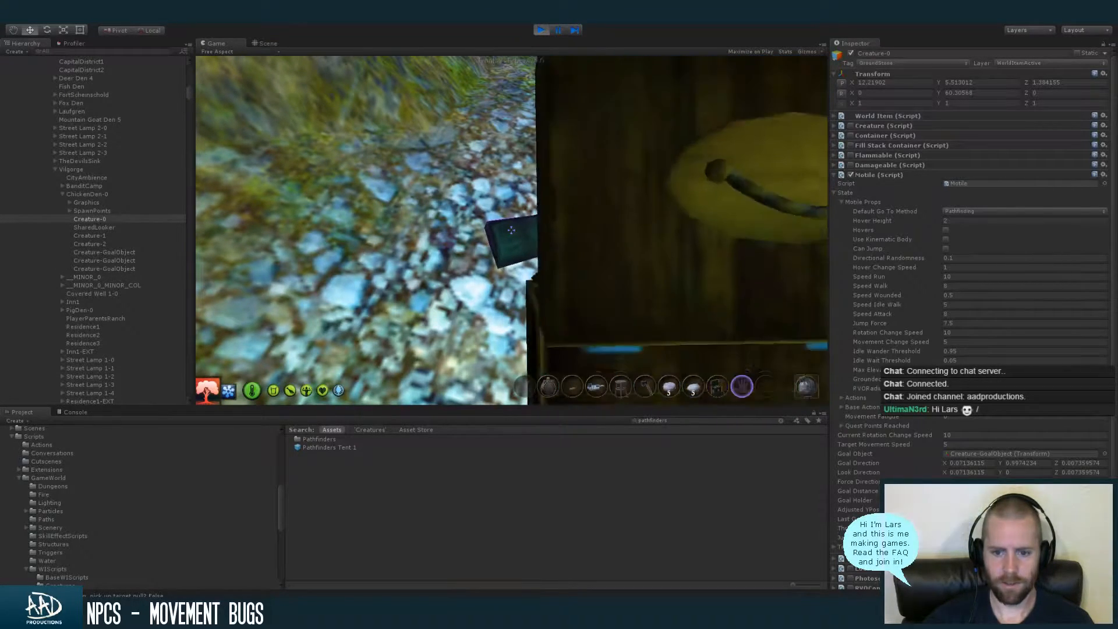
click(519, 226)
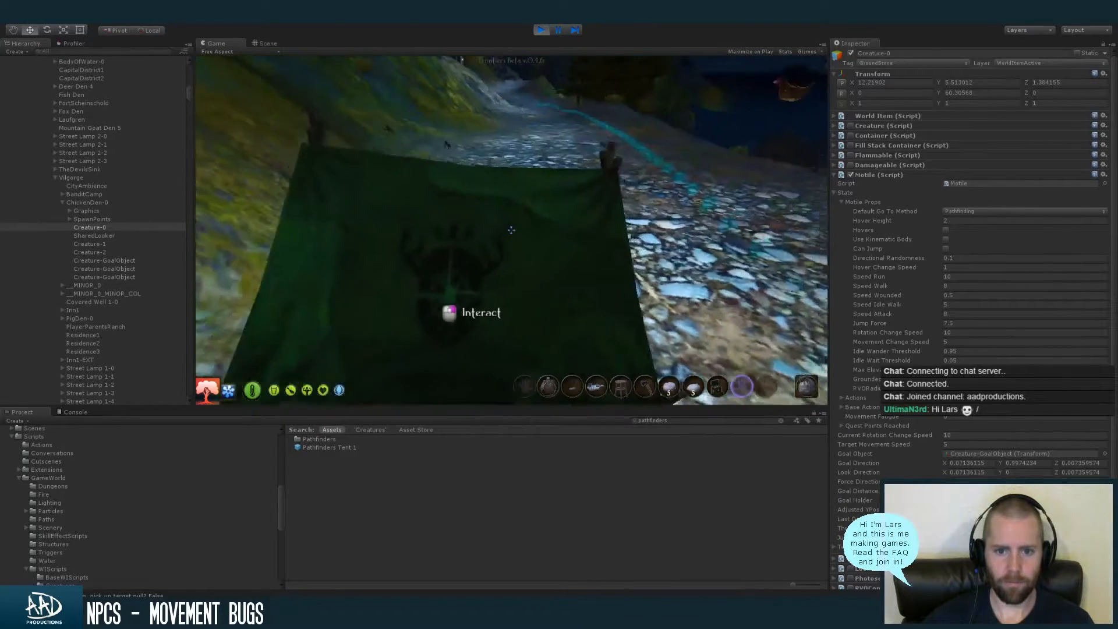
Sleep in the pitched tent with the Sleep 'Til Dawn option, ending the sleep manually
click(511, 229)
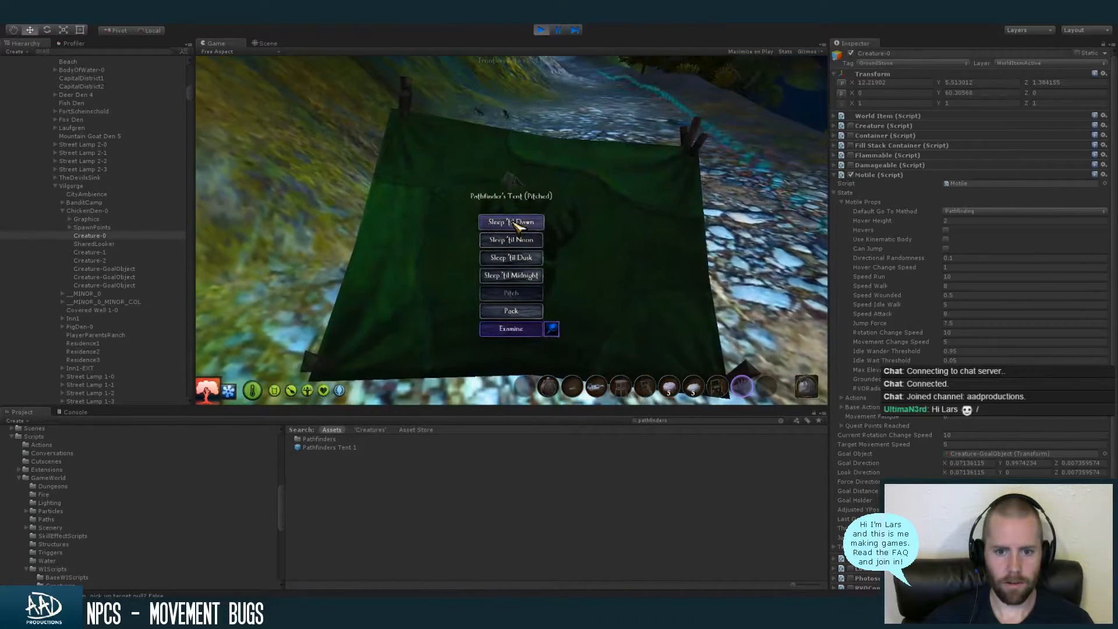
click(515, 226)
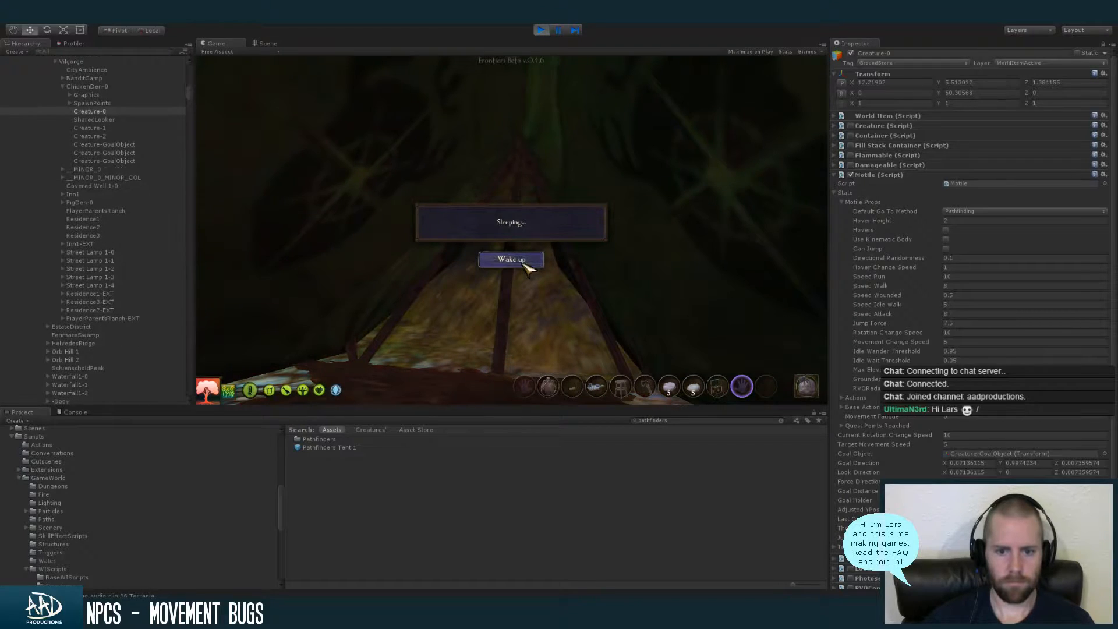
click(523, 262)
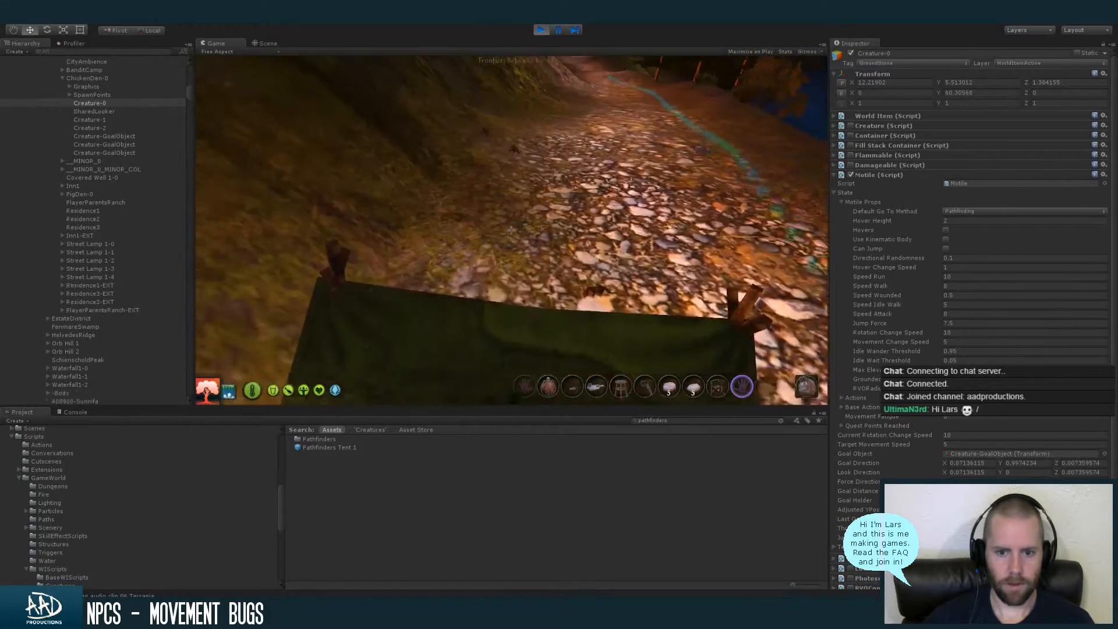
Walk towards the fence by the house and observe how the chickens move
key(w)
key(w)
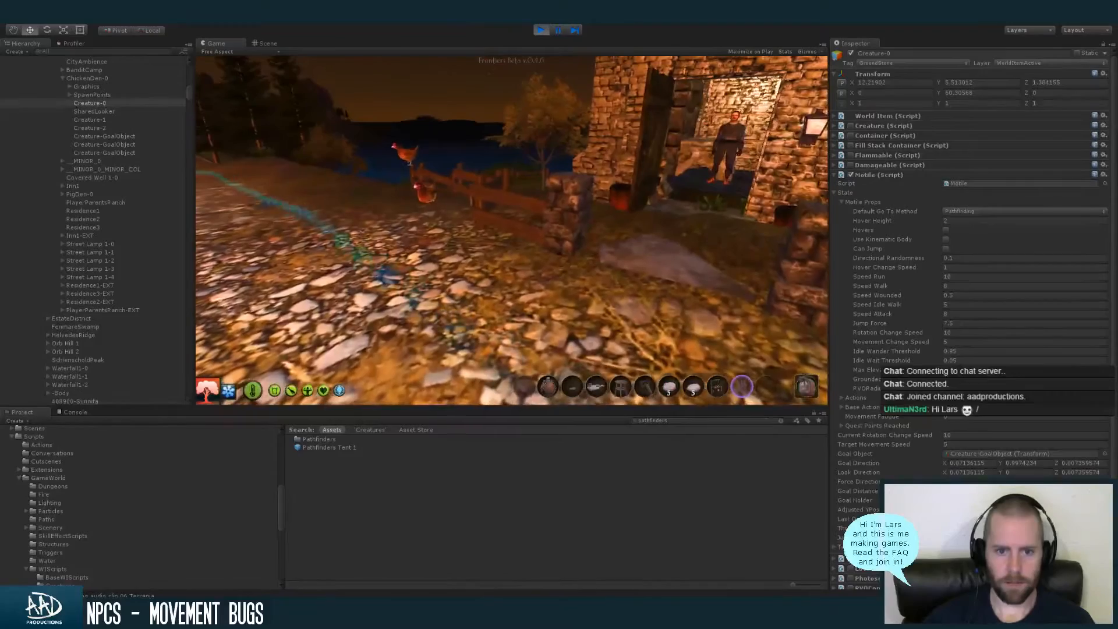
key(w)
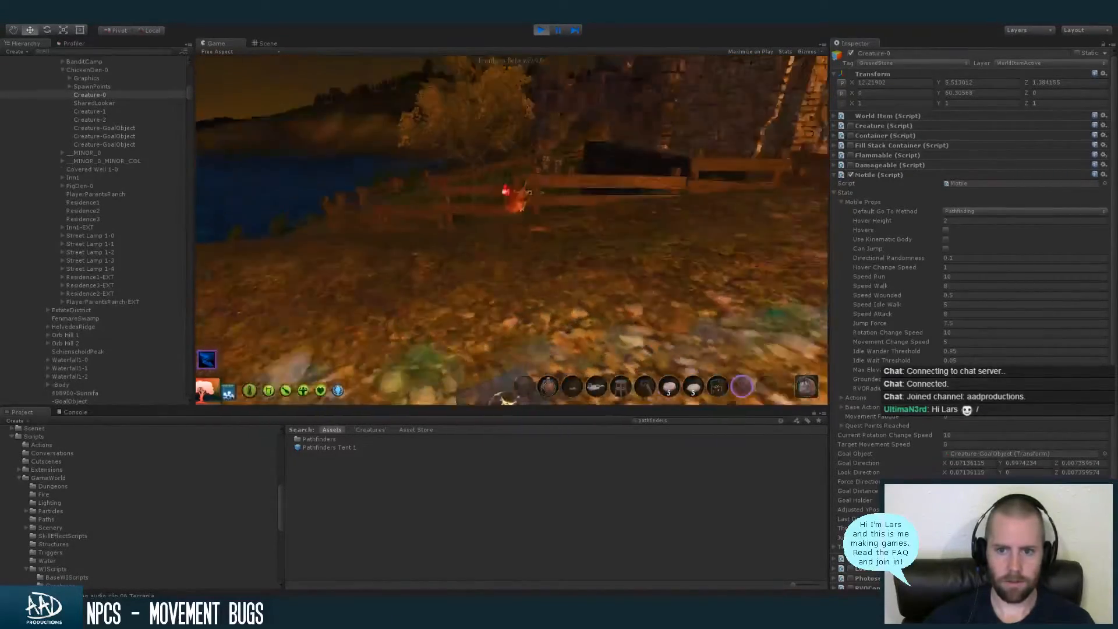
key(w)
key(s)
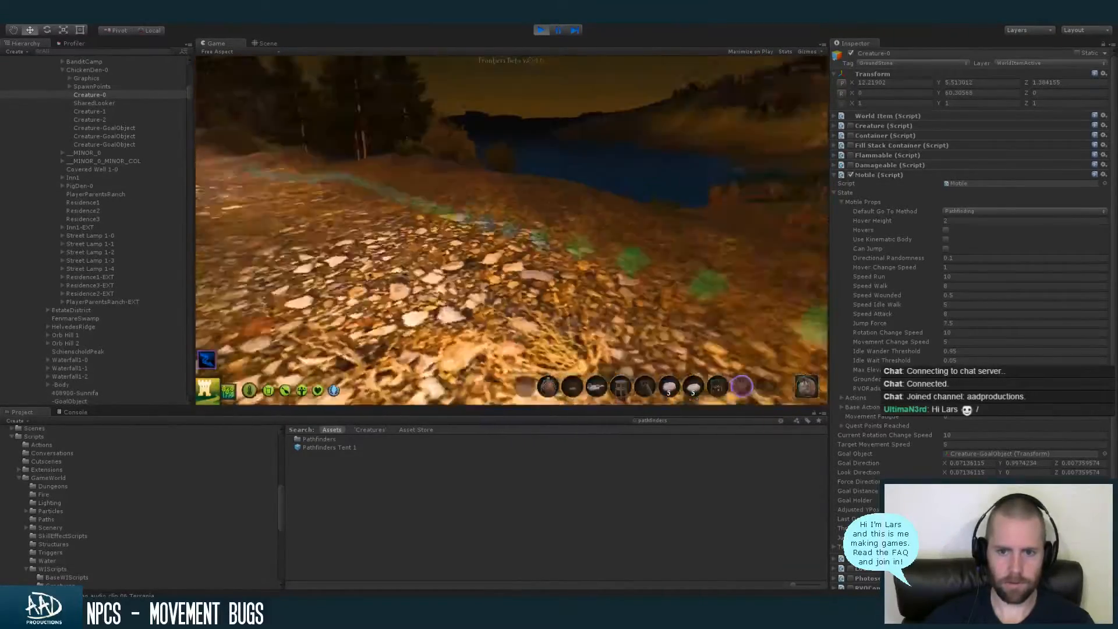
Save the game under the new name "Listlesschickens" and return to play
key(Escape)
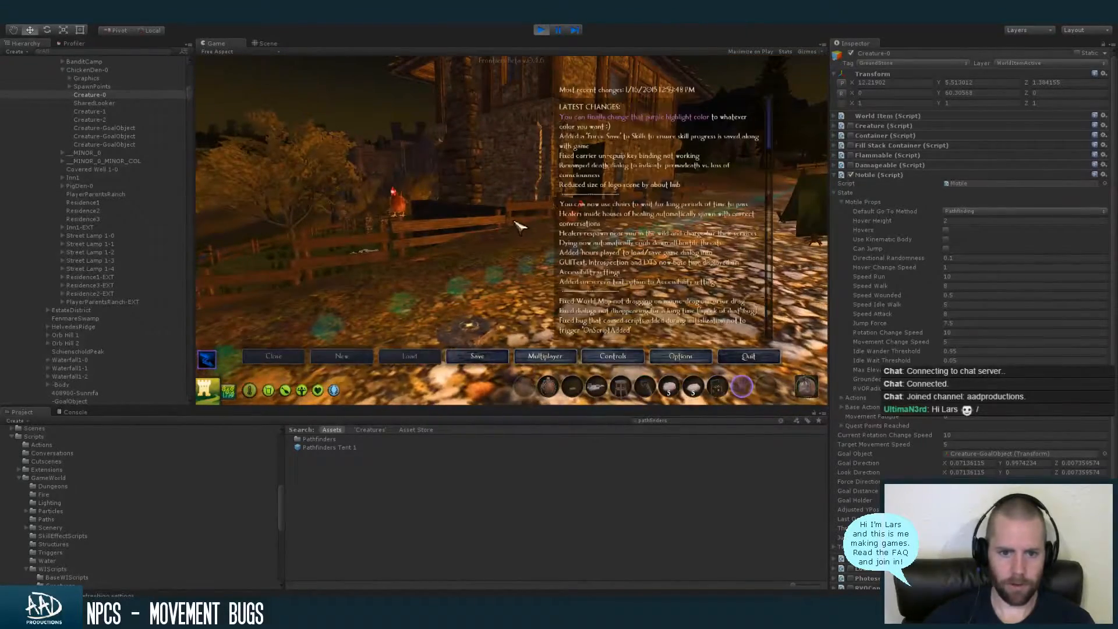
click(498, 357)
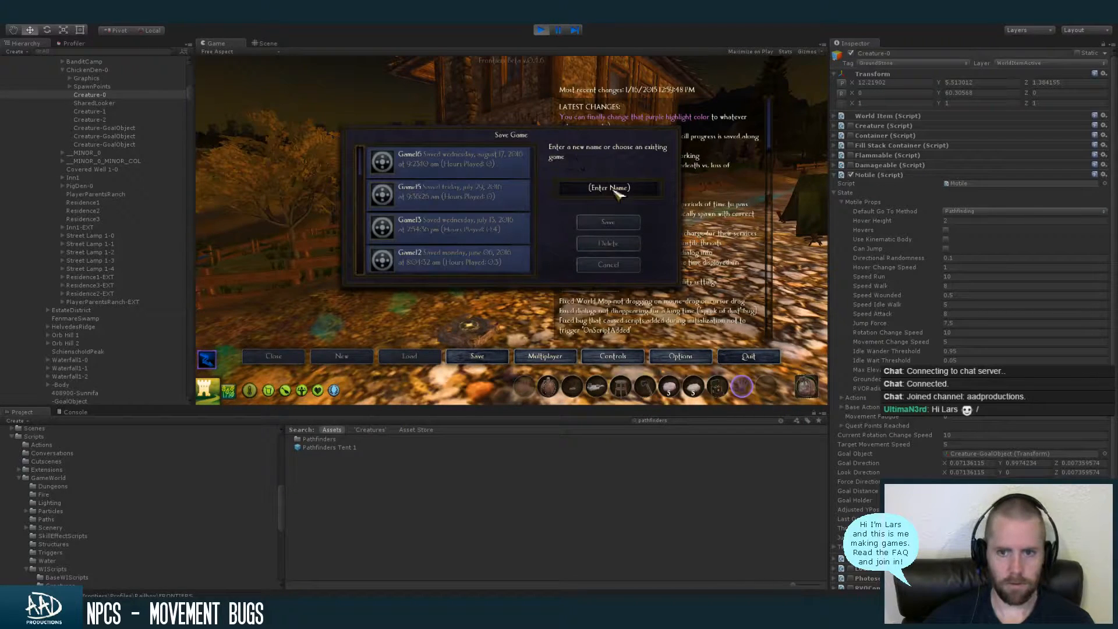
text(Larsthe)
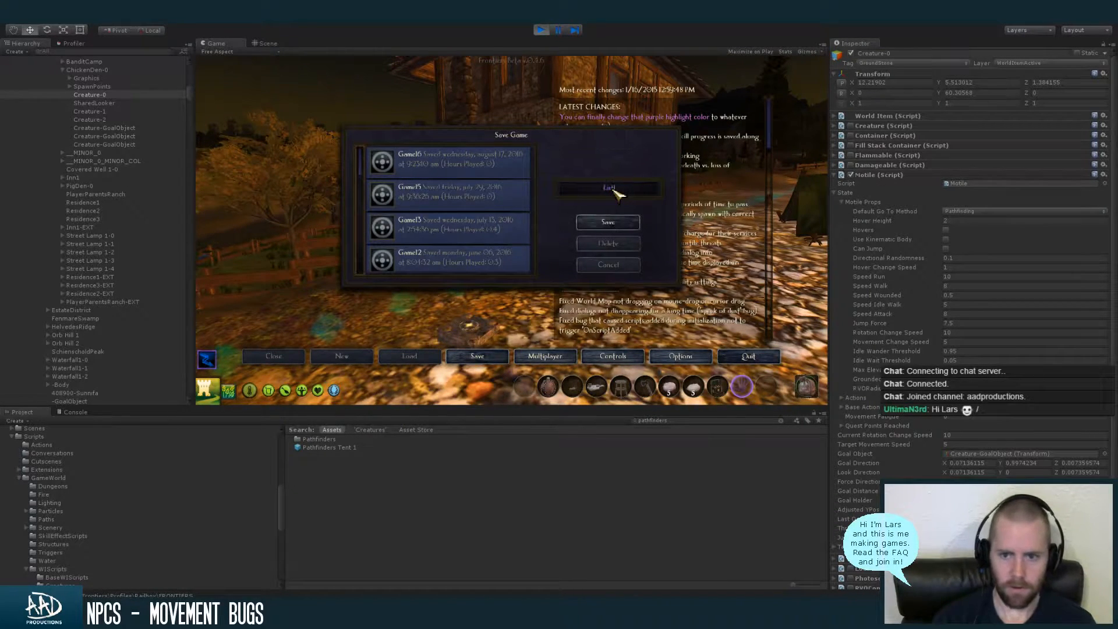
text(chickens)
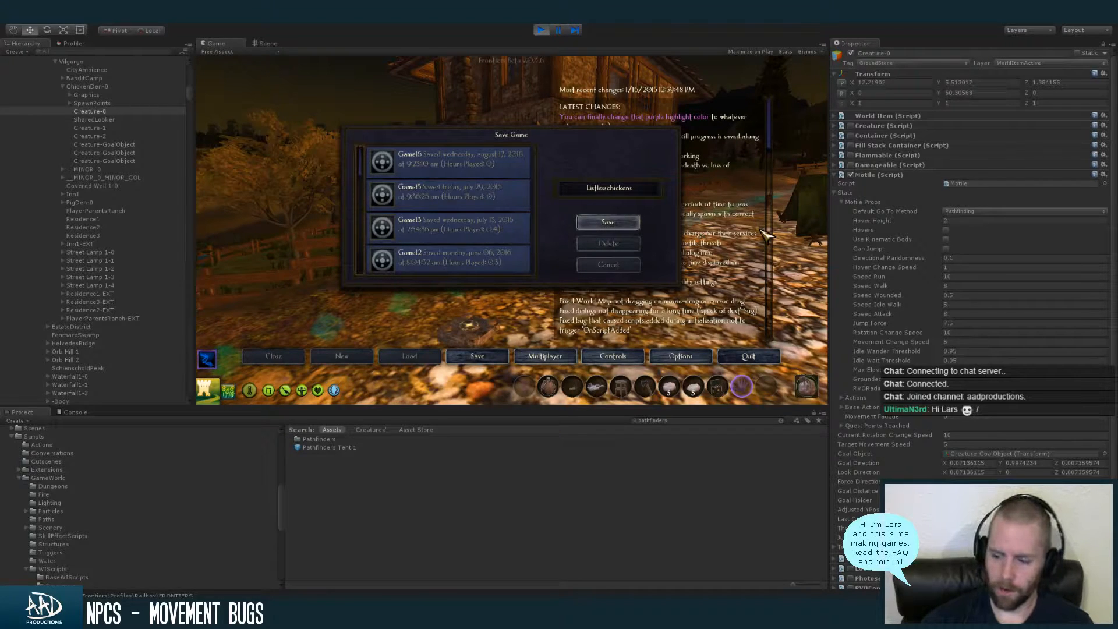
key(Return)
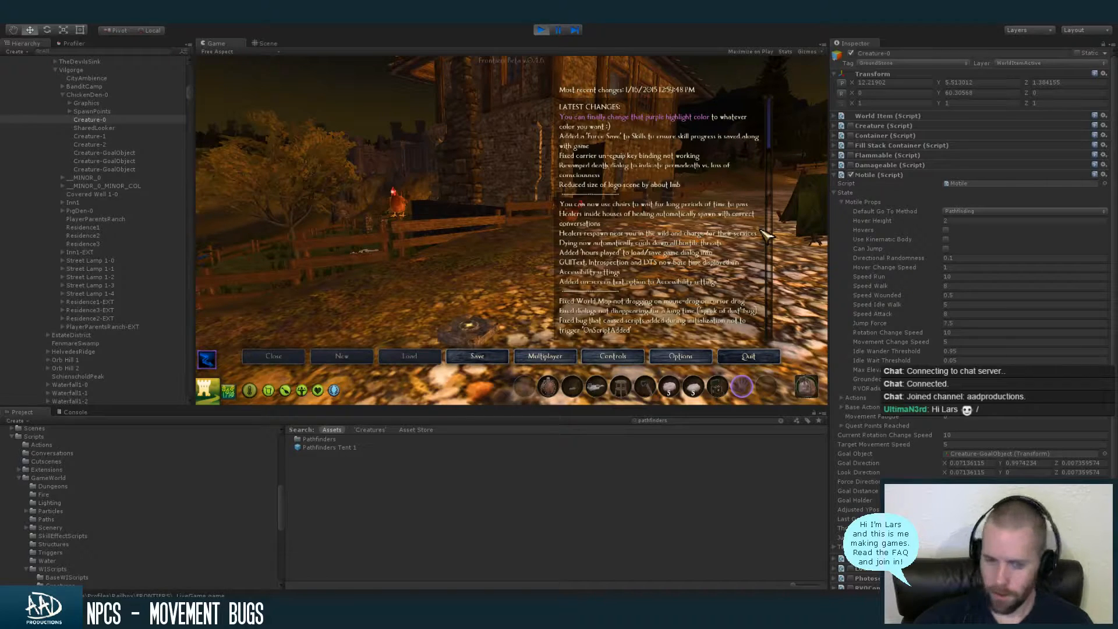
key(Escape)
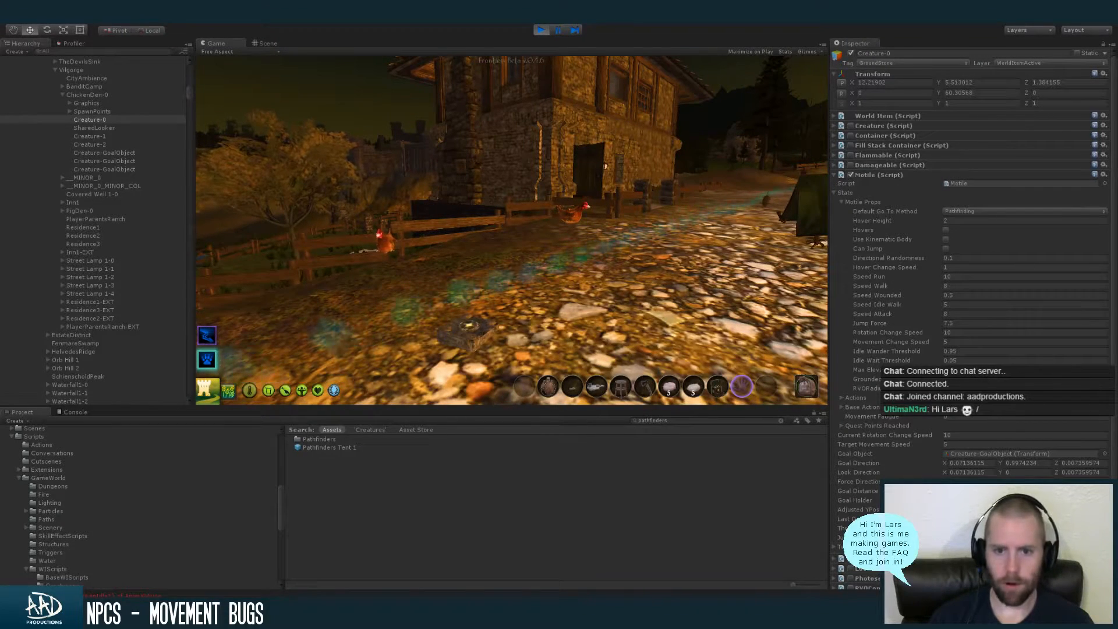
Pause the game and examine the chicken object Creature-0 in the Scene view
key(super)
click(558, 30)
click(267, 43)
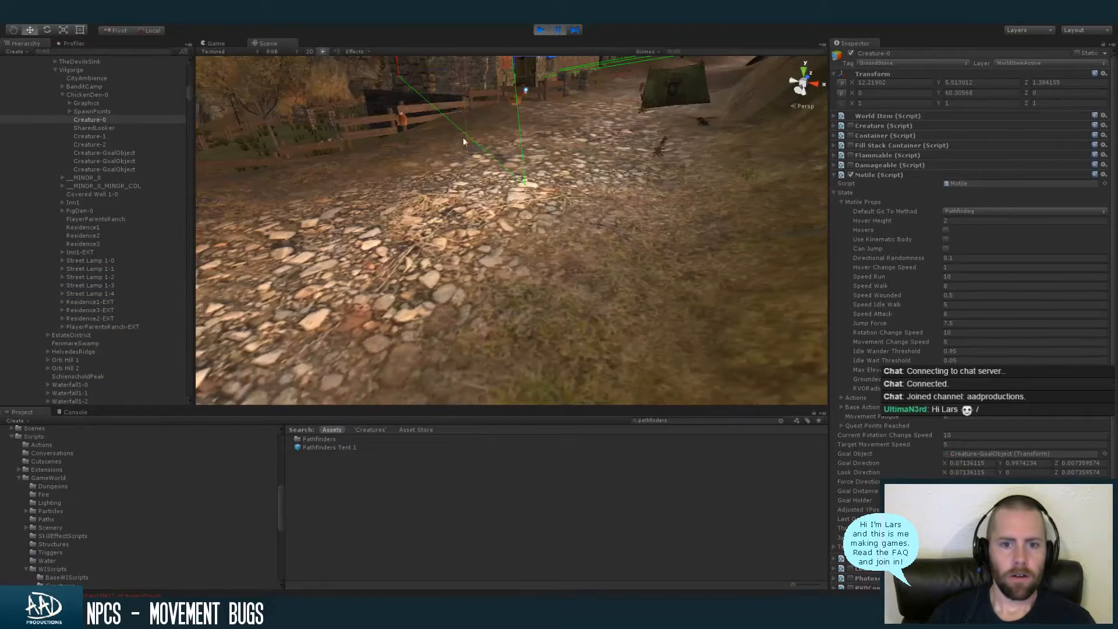
click(403, 118)
scroll(190, 61, up, 2)
click(142, 78)
key(Left)
click(386, 99)
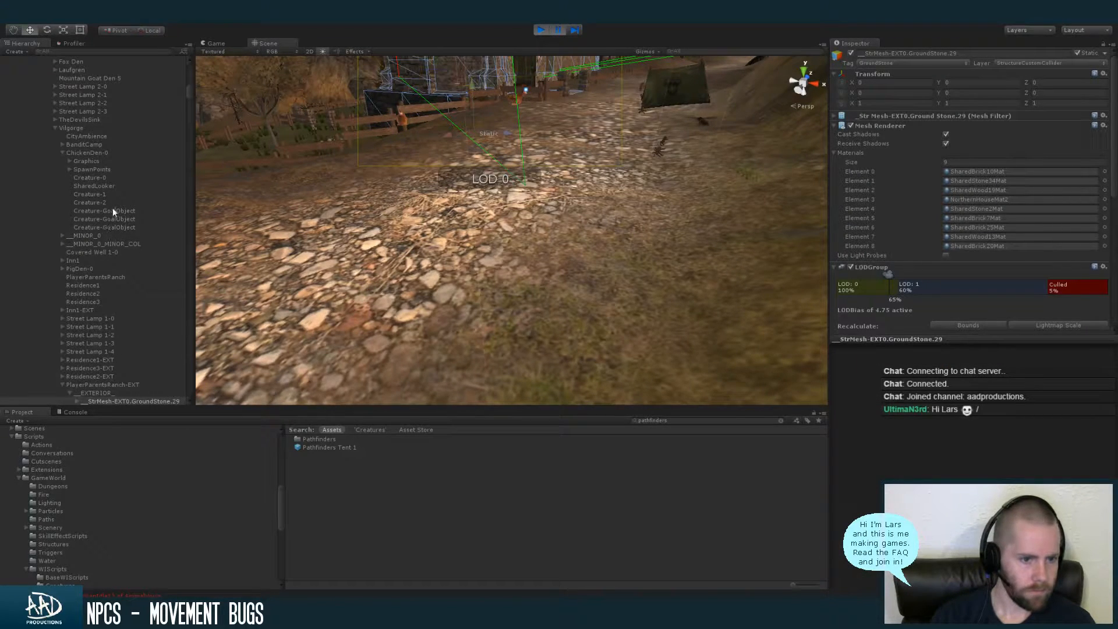
click(90, 177)
alt+drag(326, 179, 480, 192)
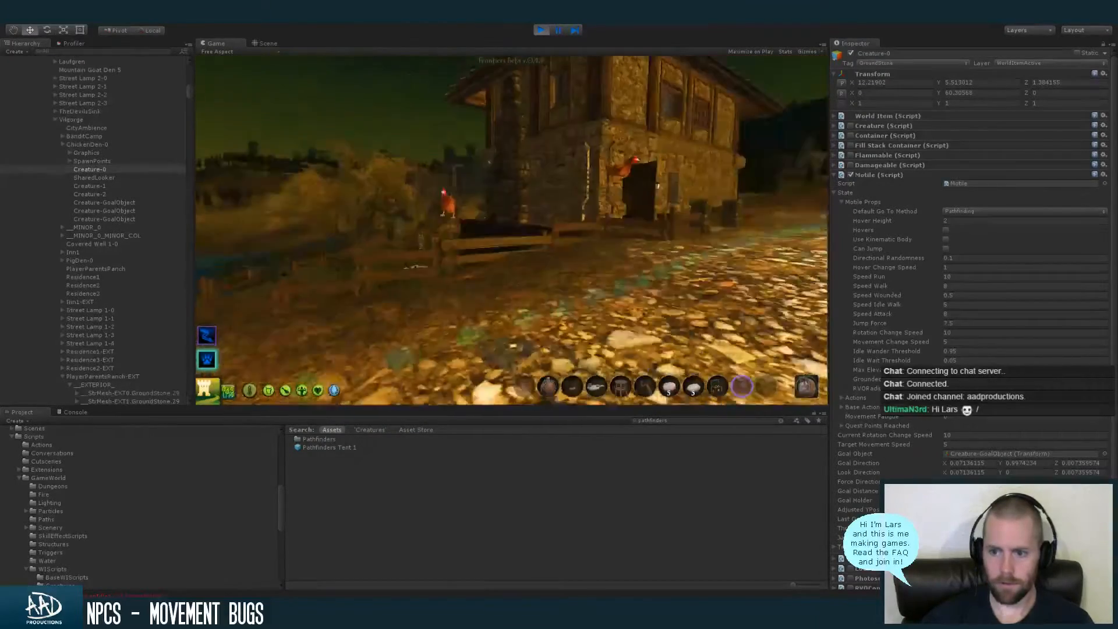
Pause play again and check Creature-1 and Creature-2 against the chickens by the fence in the Scene view
key(super)
click(558, 31)
right_drag(440, 234, 468, 240)
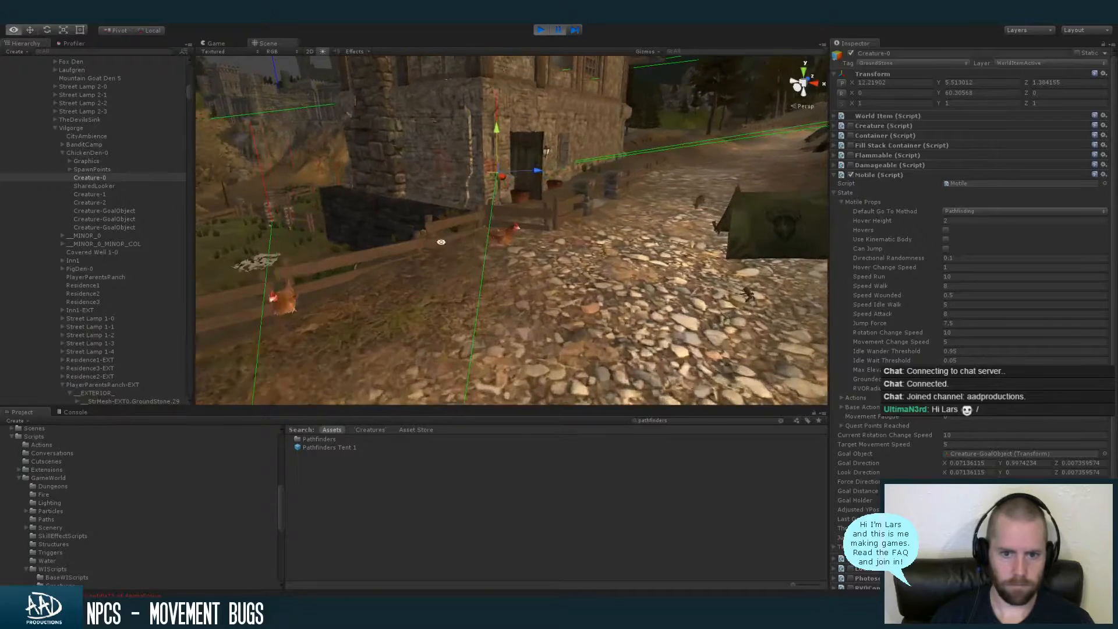
click(123, 194)
click(118, 201)
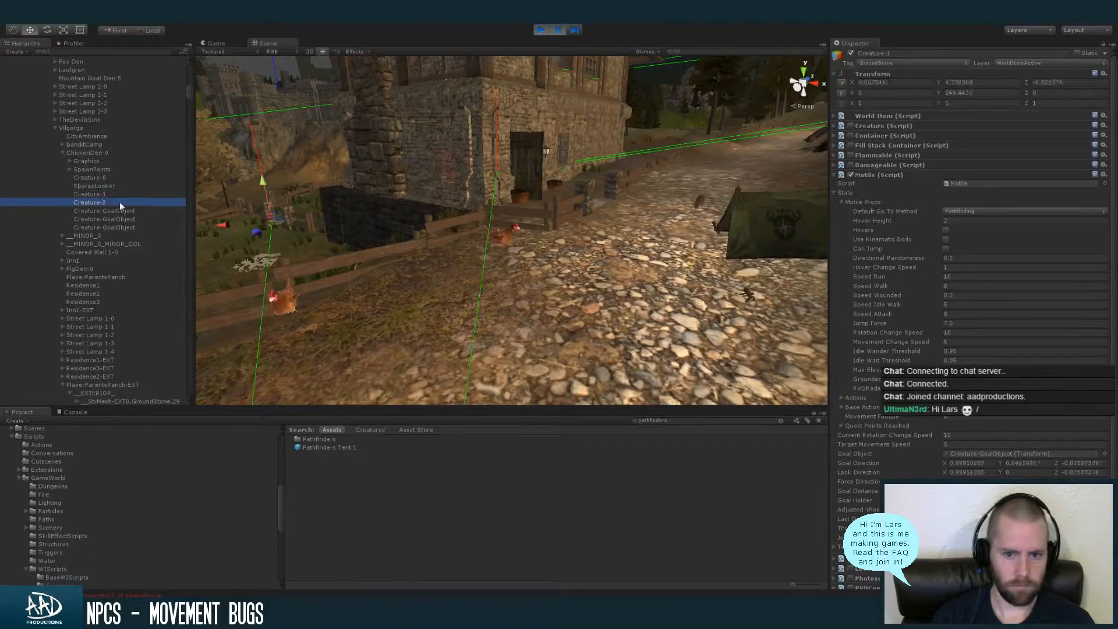
right_drag(263, 226, 378, 211)
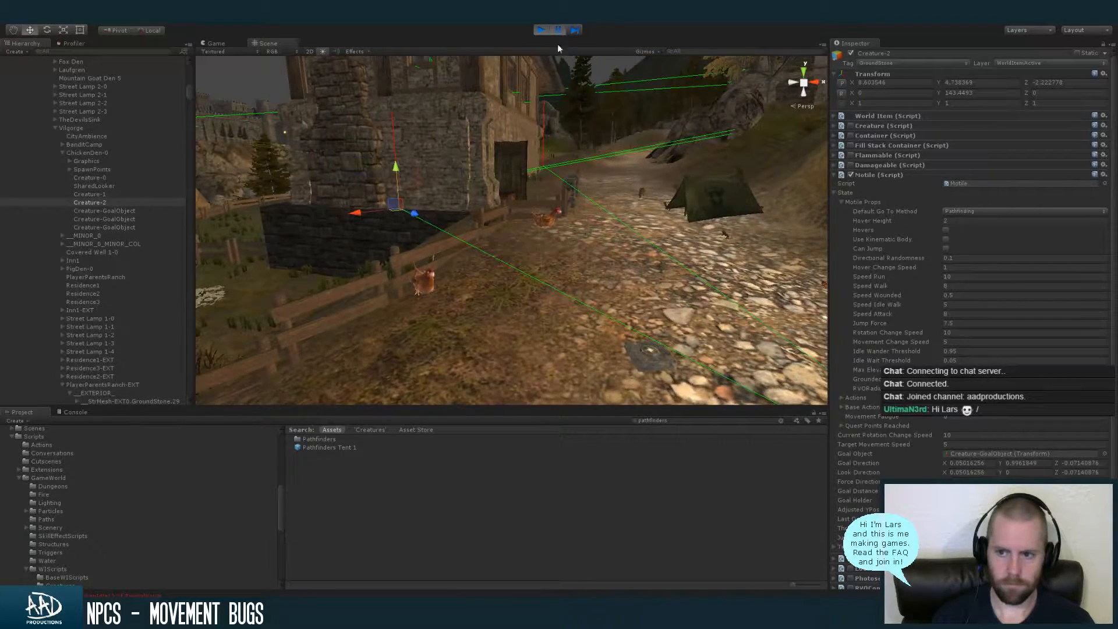
Resume the game and walk along the path to watch the chickens from other angles
key(ctrl+2)
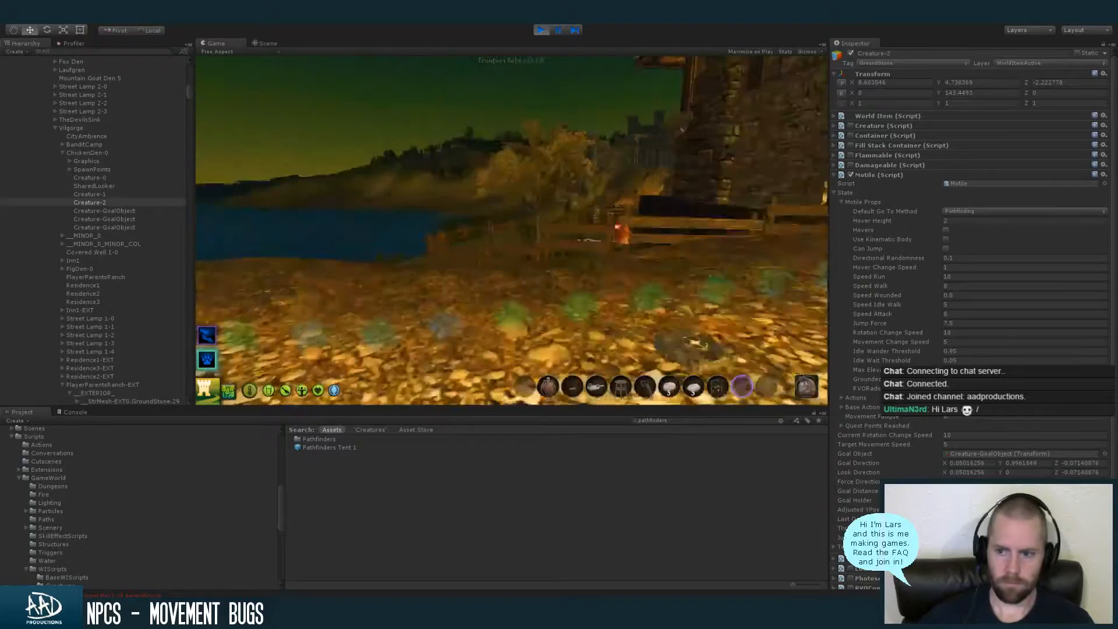
key(w)
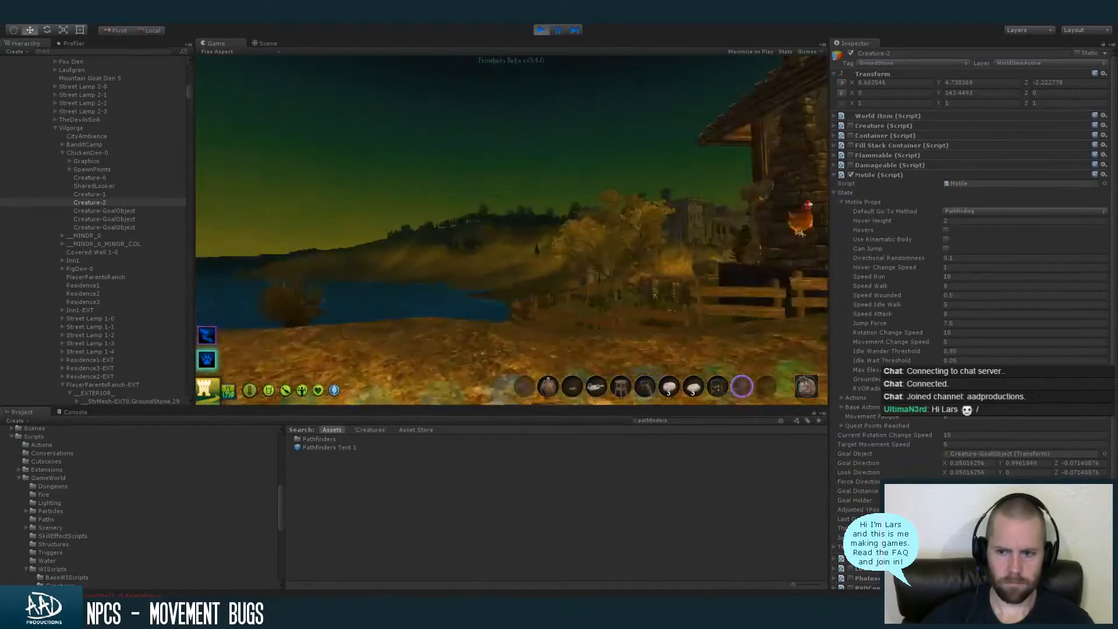
key(w)
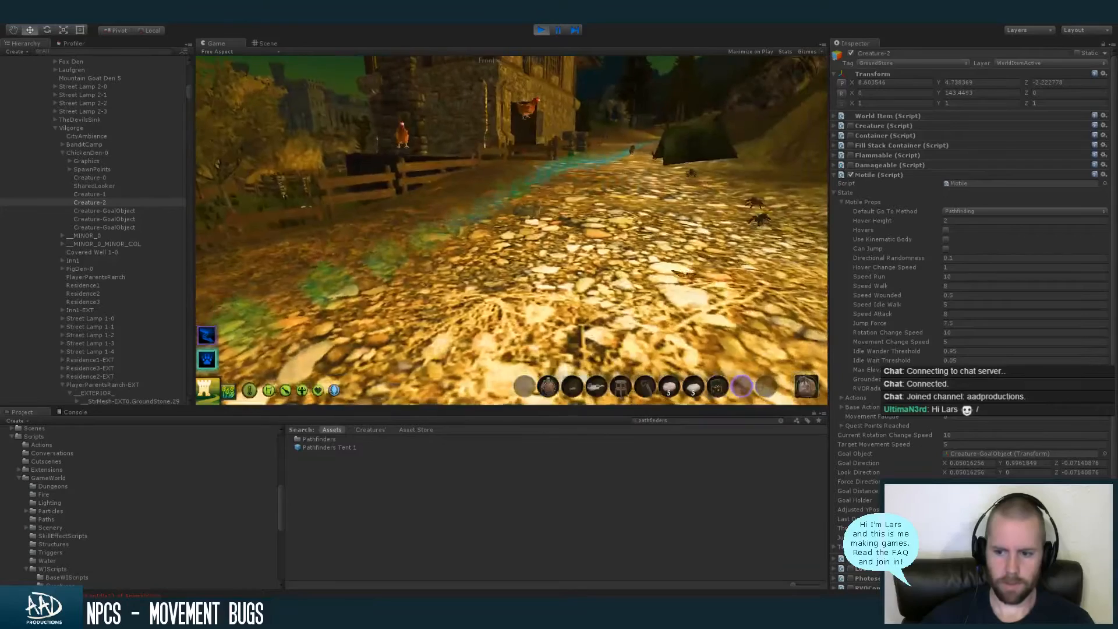
Examine the Motile component and its Motile Props on Creature-2 while the game runs
key(super)
click(868, 201)
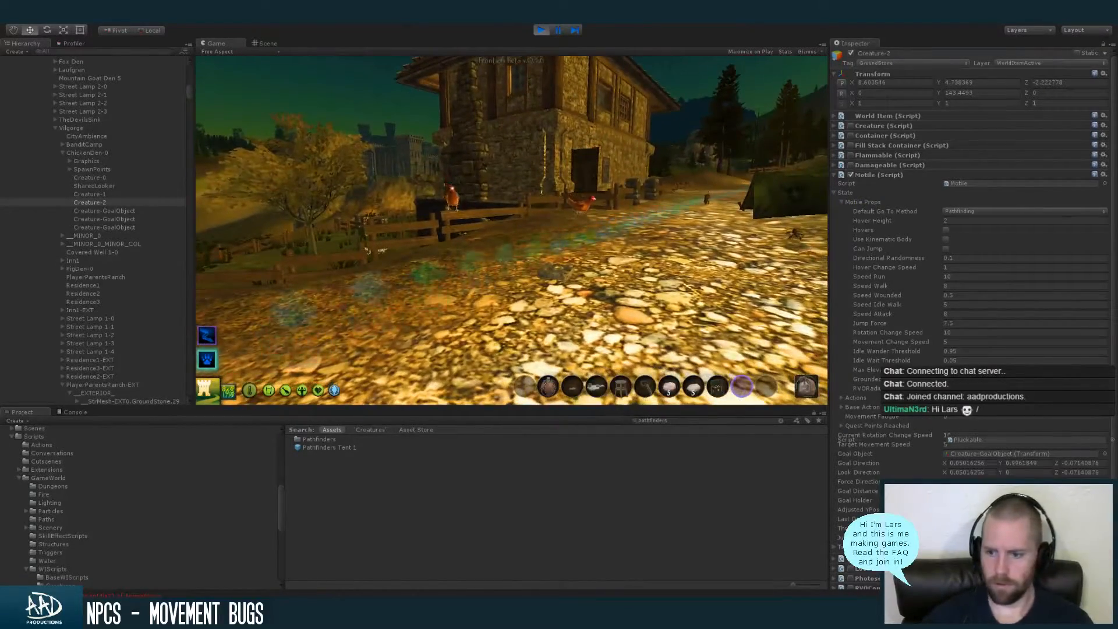
key(super)
key(super)
click(892, 173)
click(885, 176)
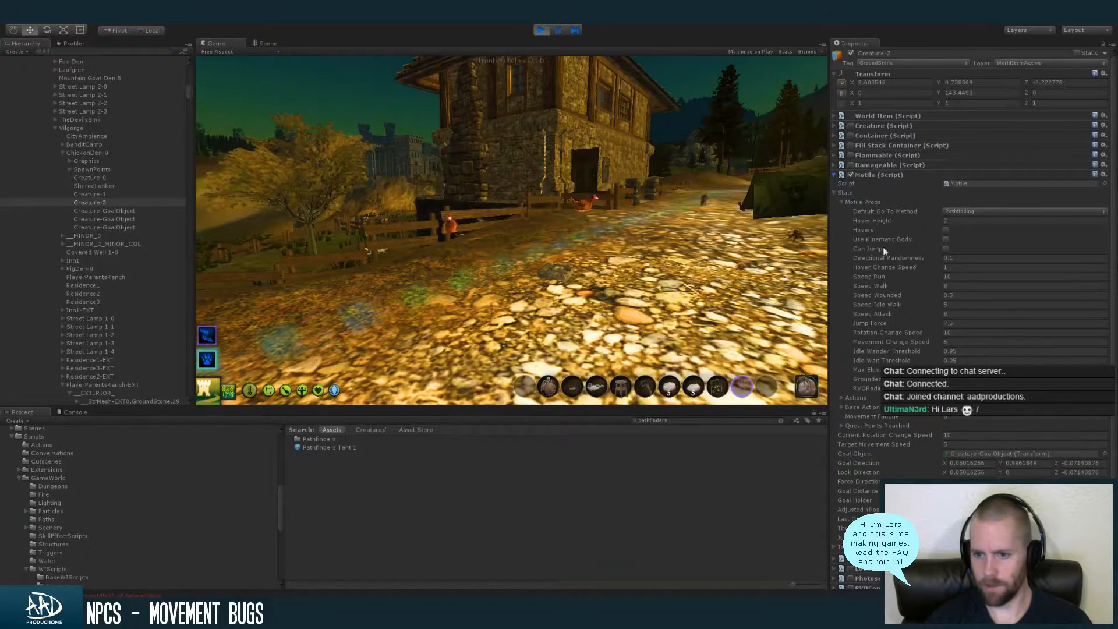
click(862, 201)
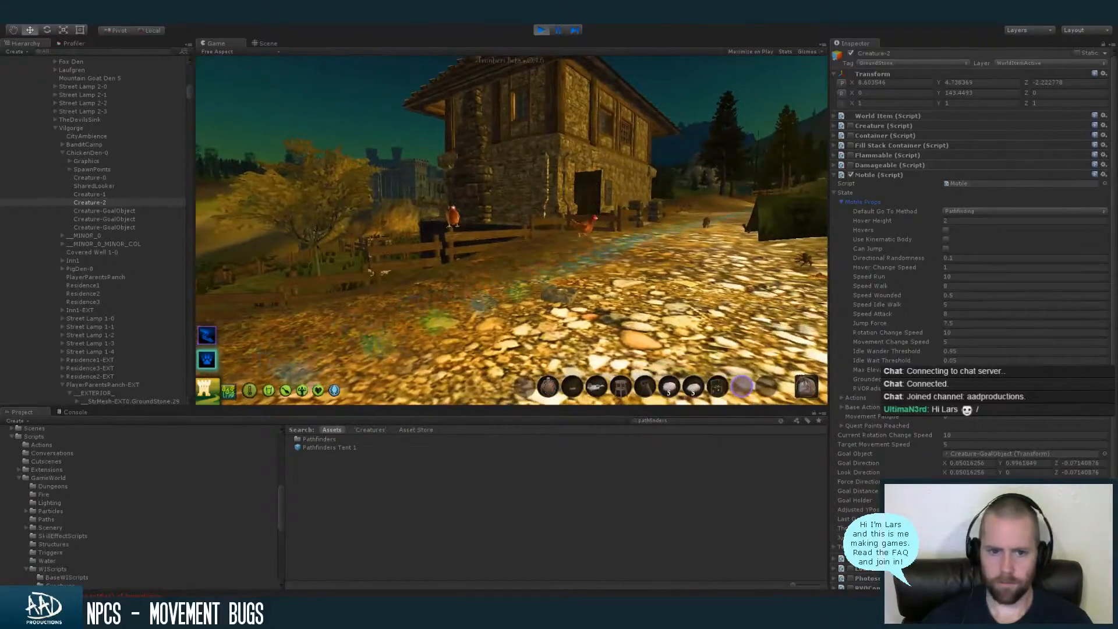
Pause the game and select the ChickenBody(Clone) object of the chicken standing by the fence
key(super)
click(557, 29)
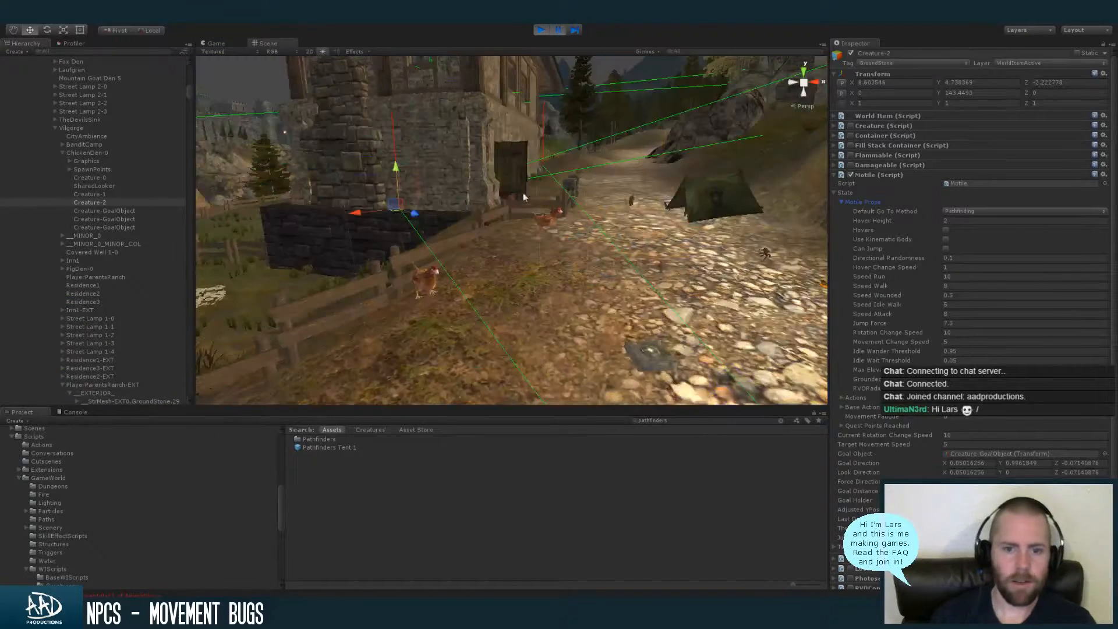
alt+drag(422, 286, 186, 228)
click(128, 194)
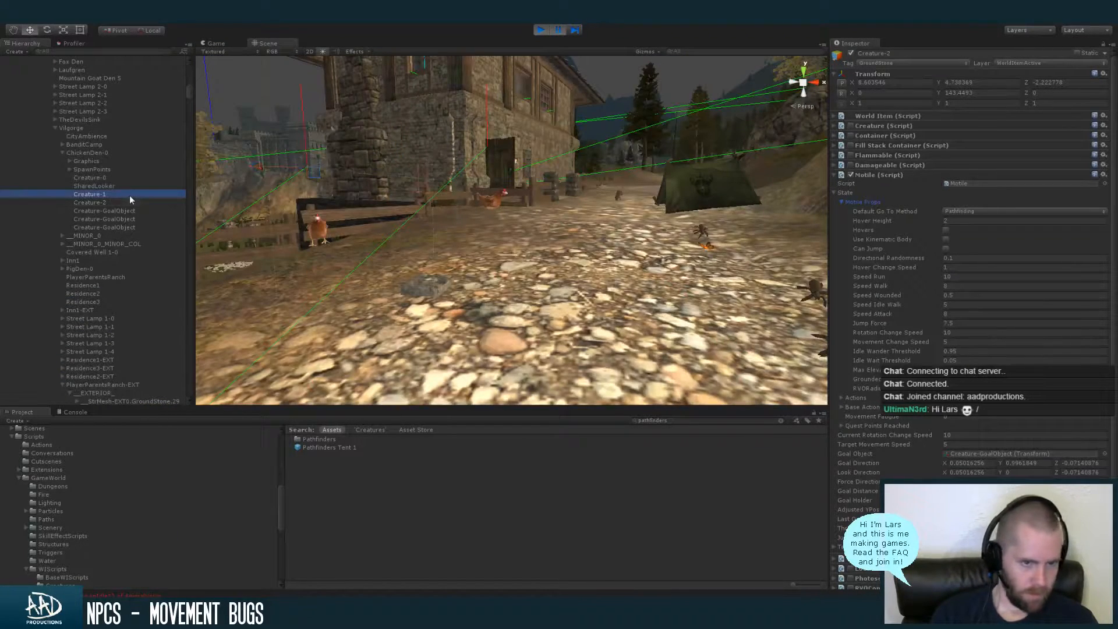
click(322, 236)
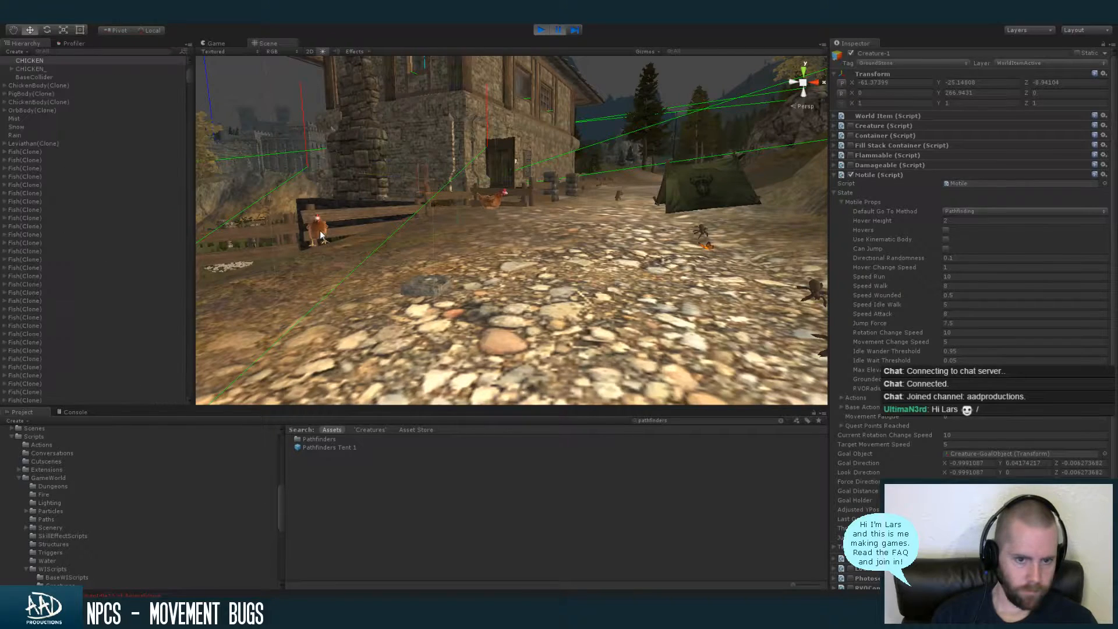
scroll(188, 73, up, 3)
click(133, 110)
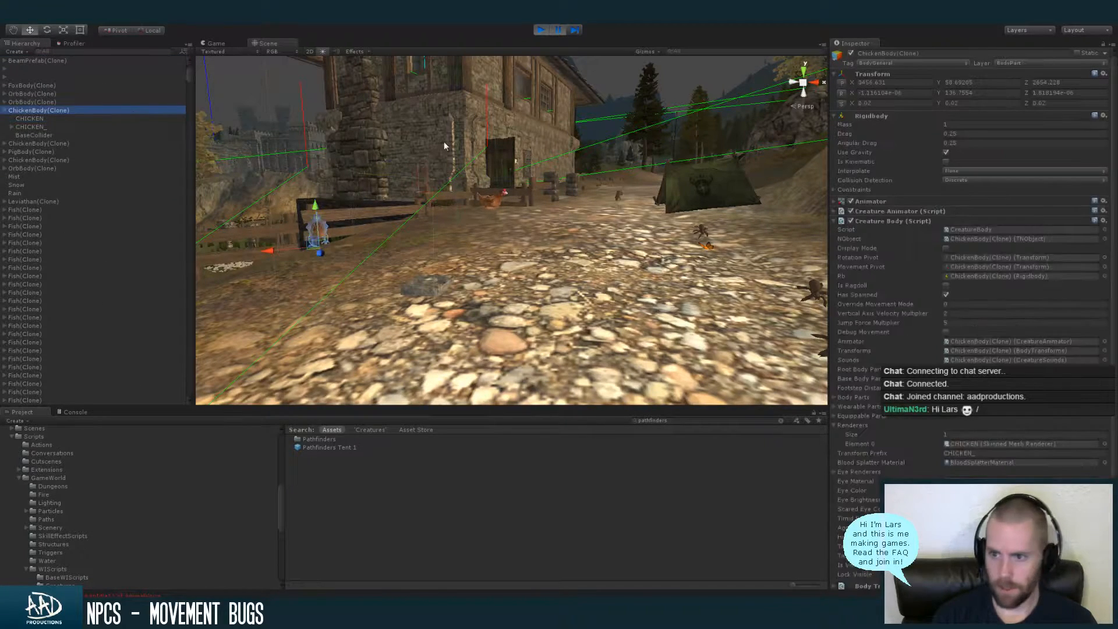
Resume the game to watch the chickens, pause it, and review the terrain height check in Motile.cs in MonoDevelop
click(556, 32)
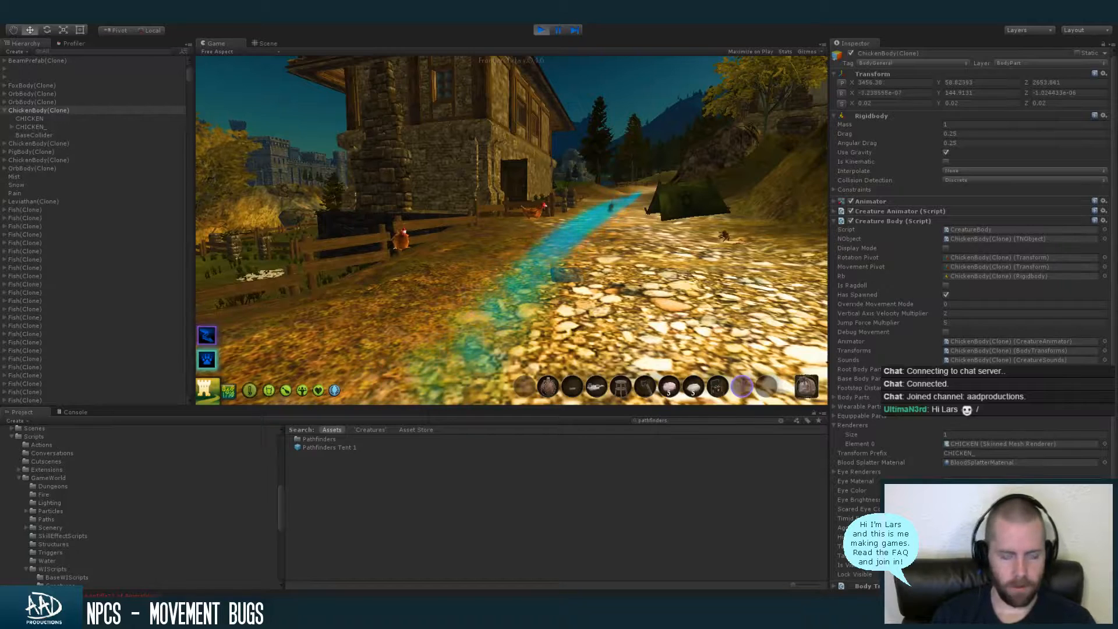
key(super)
key(super)
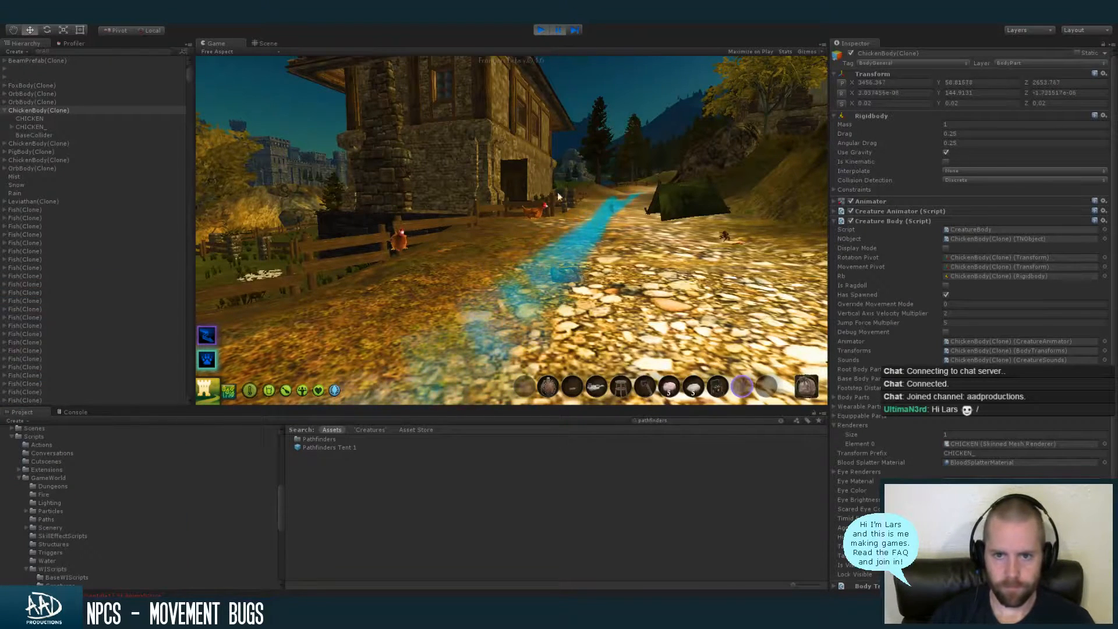
key(alt+Tab)
click(717, 339)
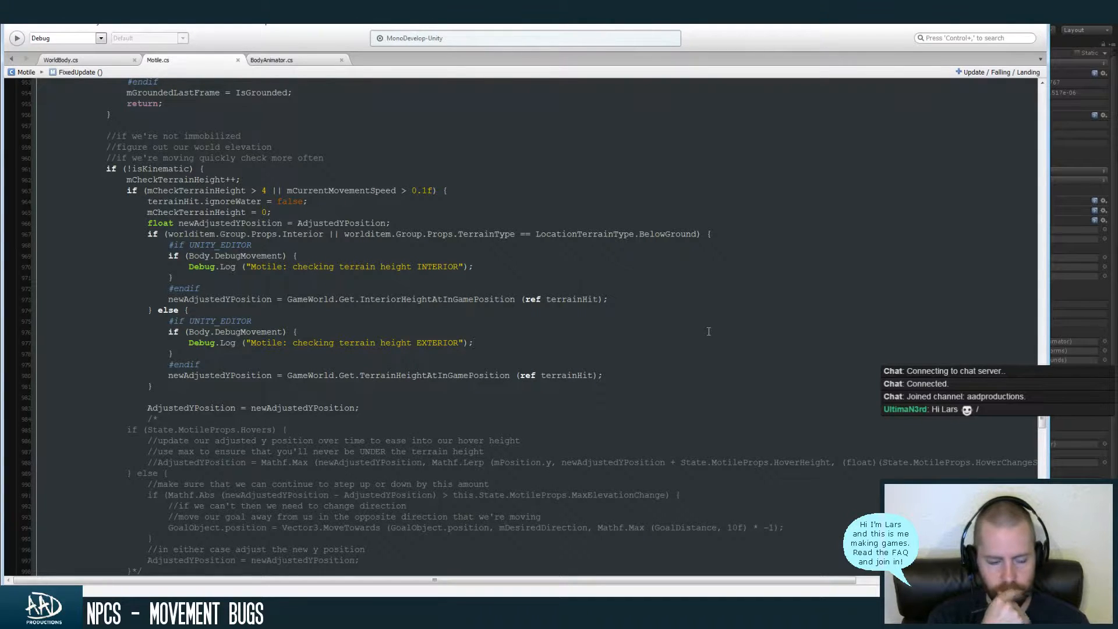
Switch back to Unity, enable Debug Movement on the chicken's Creature Body script and clear the Console
key(alt+Tab)
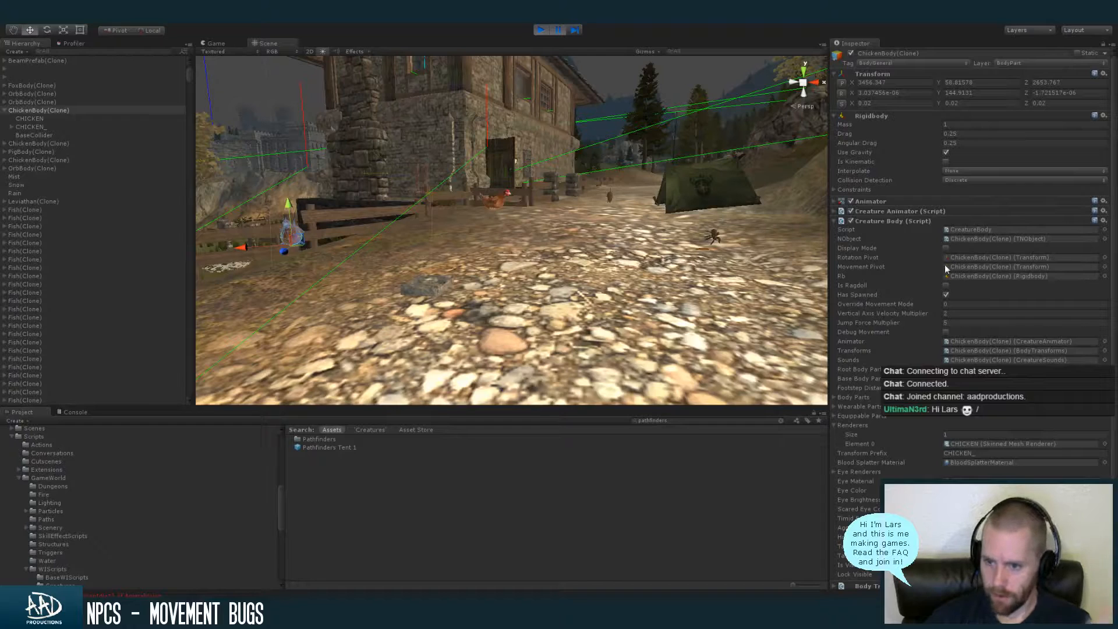
click(835, 425)
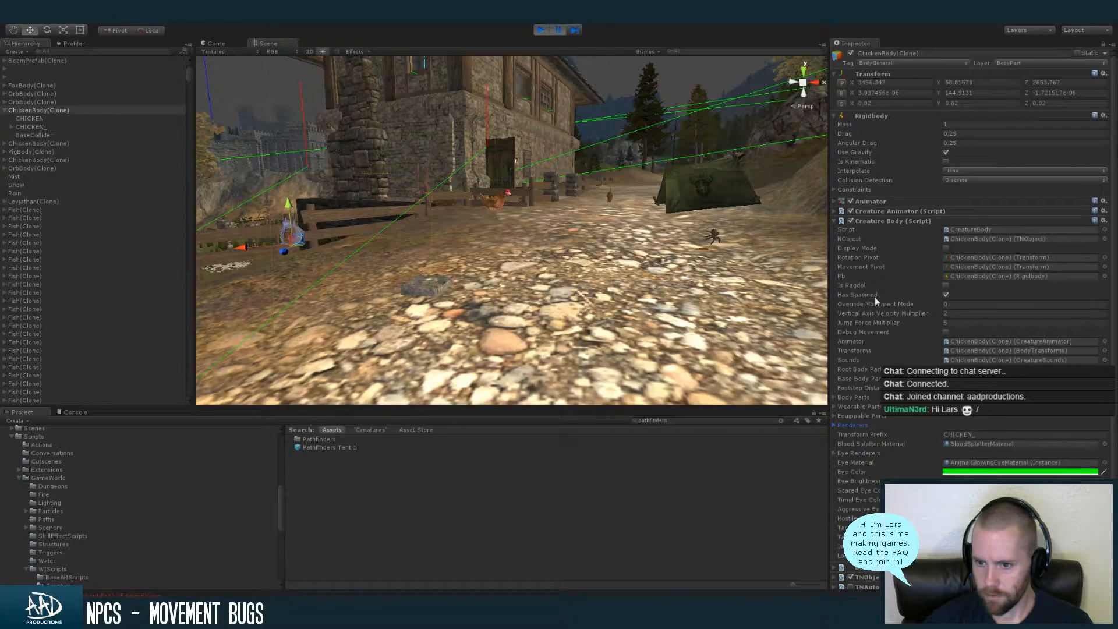
click(946, 332)
click(69, 412)
click(12, 420)
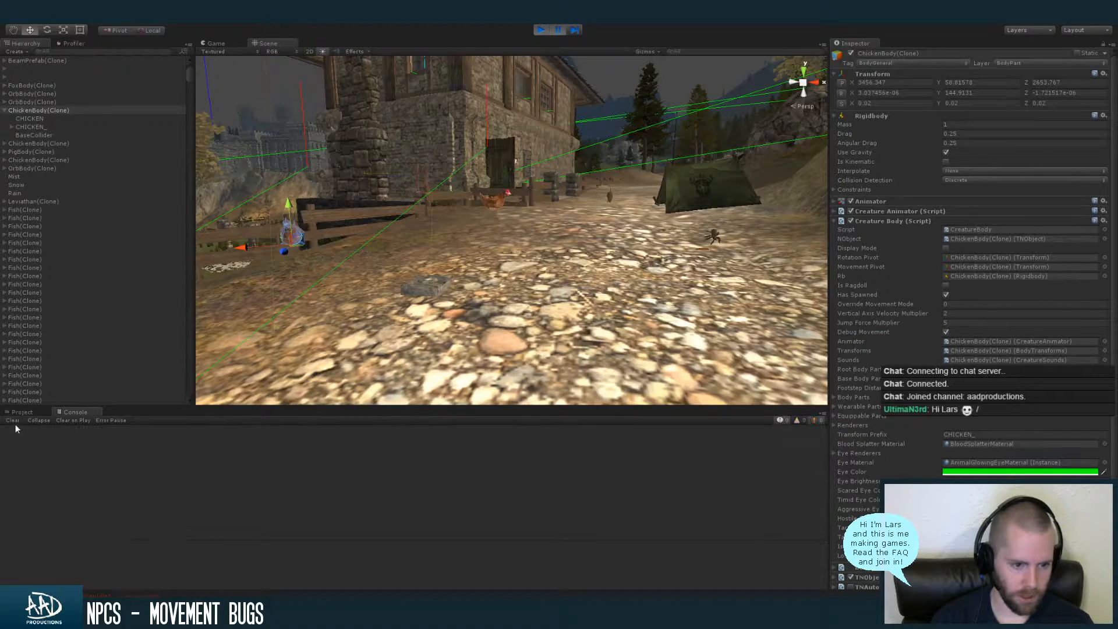
Run the game briefly to log the chicken's movement, and enlarge the Console beneath the Scene view
click(557, 32)
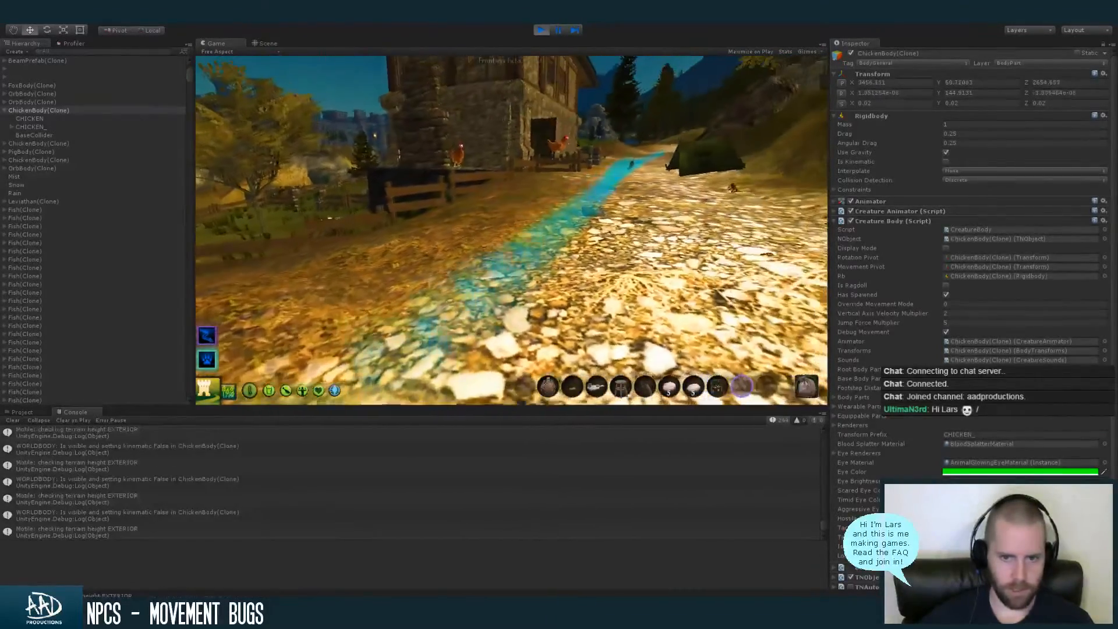
key(super)
click(560, 30)
click(266, 43)
drag(451, 405, 451, 263)
drag(823, 482, 829, 303)
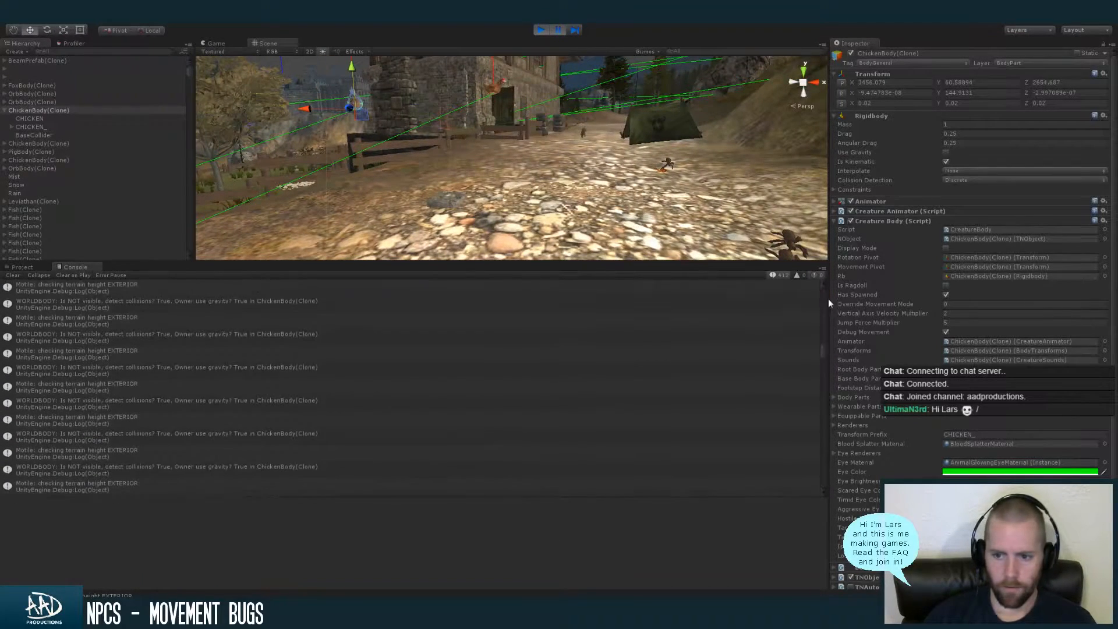
Examine the earliest Motile and WORLDBODY messages in the Console one by one with their source lines
click(337, 301)
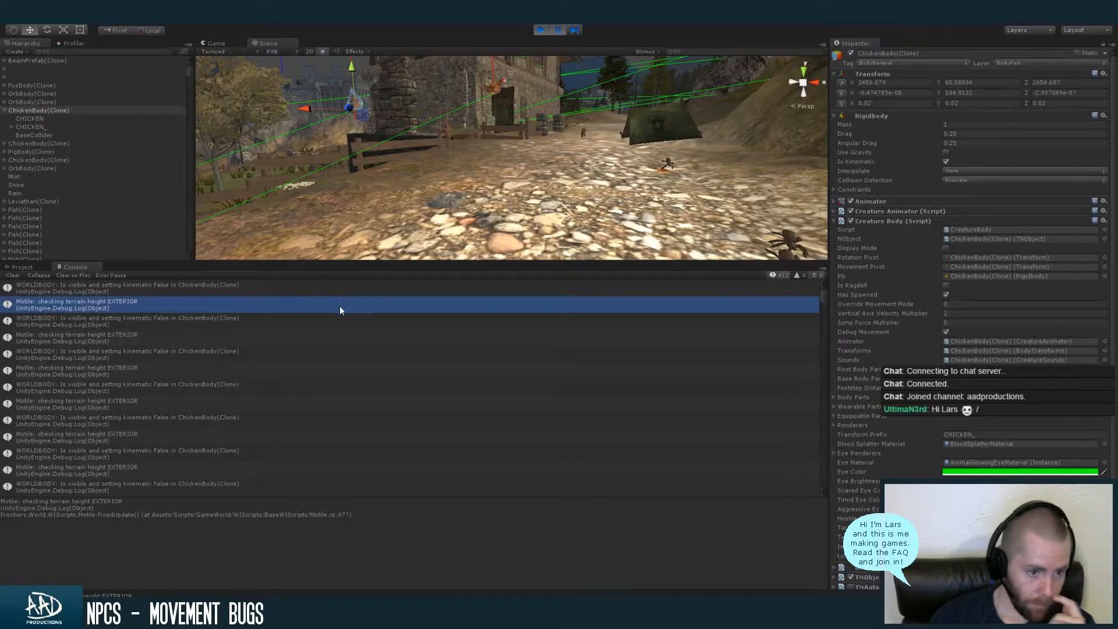
click(235, 289)
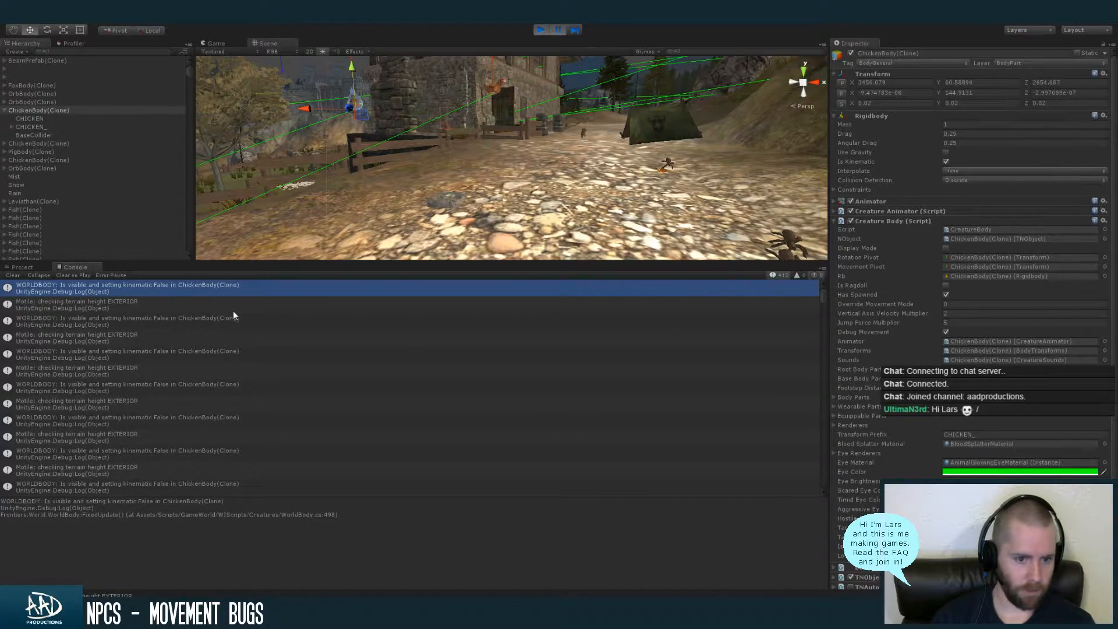
click(231, 307)
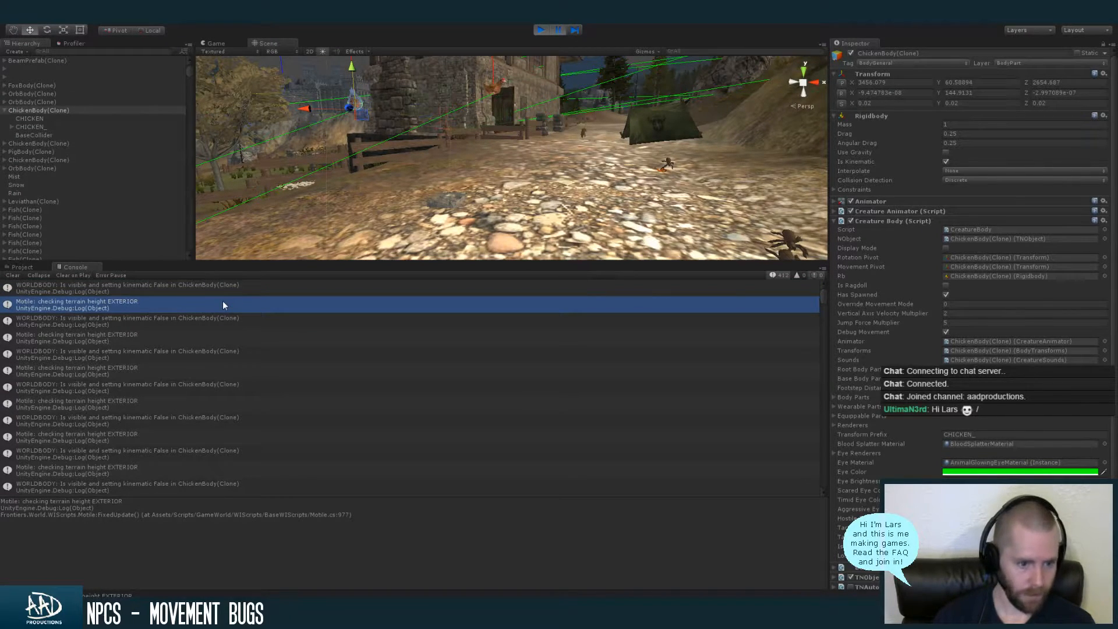
key(Down)
key(Down)
key(Down)
key(Down)
key(Down)
key(Down)
key(Down)
key(Down)
key(Down)
key(Down)
key(Down)
key(Down)
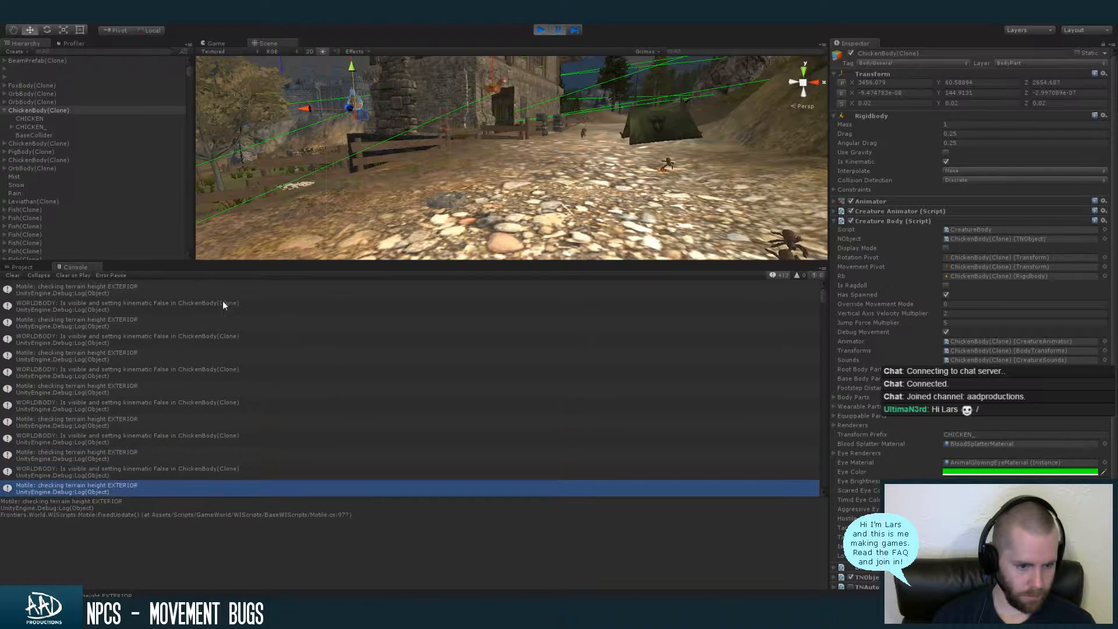
key(Down)
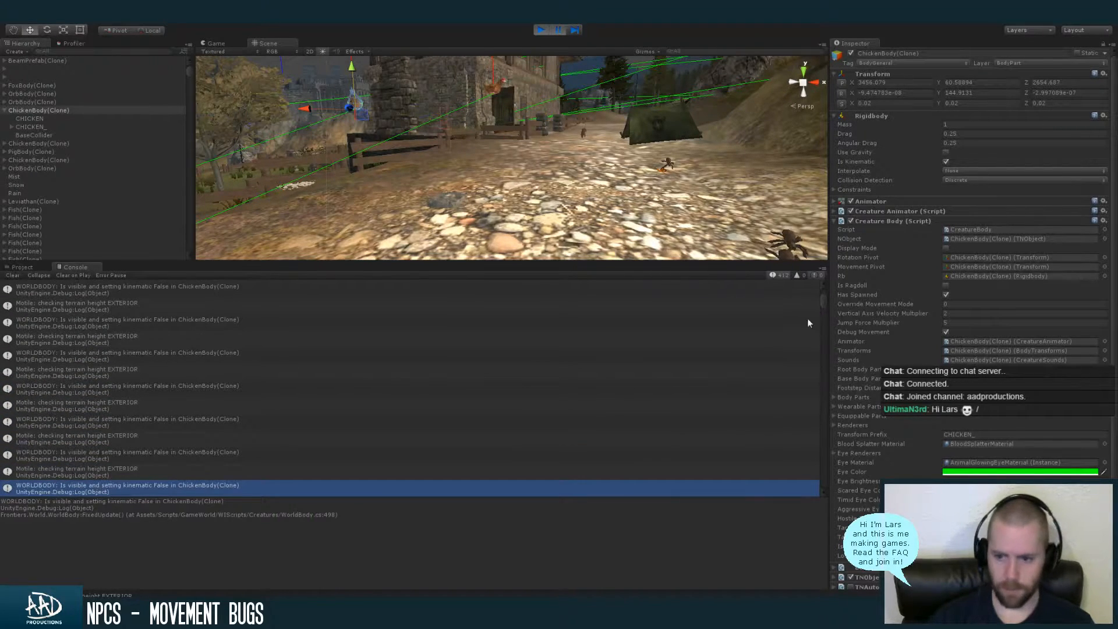
Find where the WORLDBODY messages switch from visible to NOT visible and inspect the entries that follow
drag(826, 298, 830, 341)
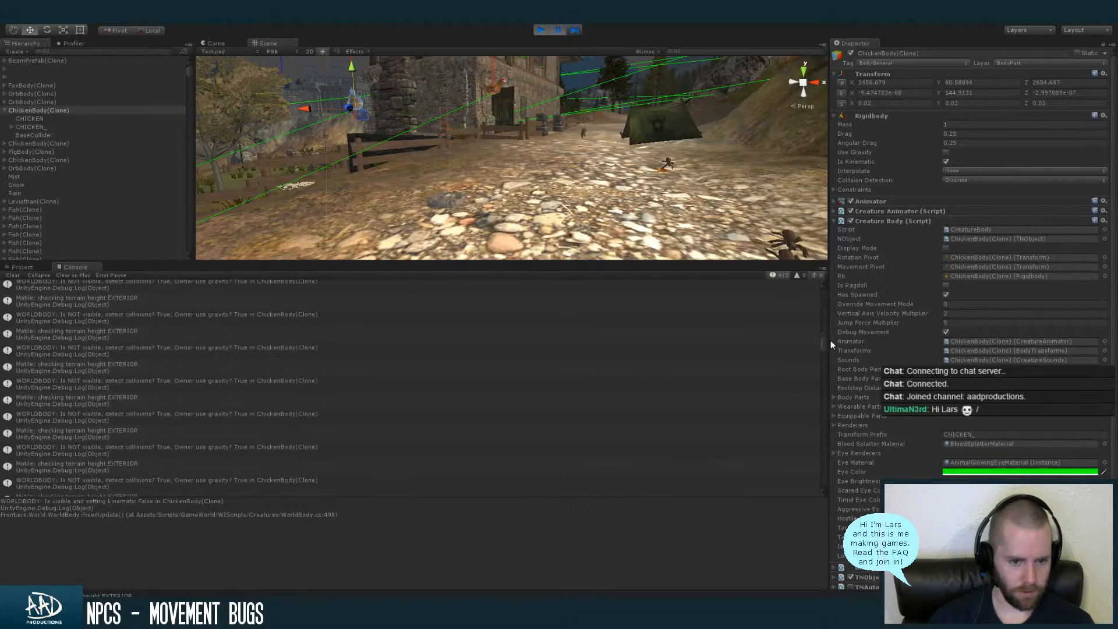
click(298, 390)
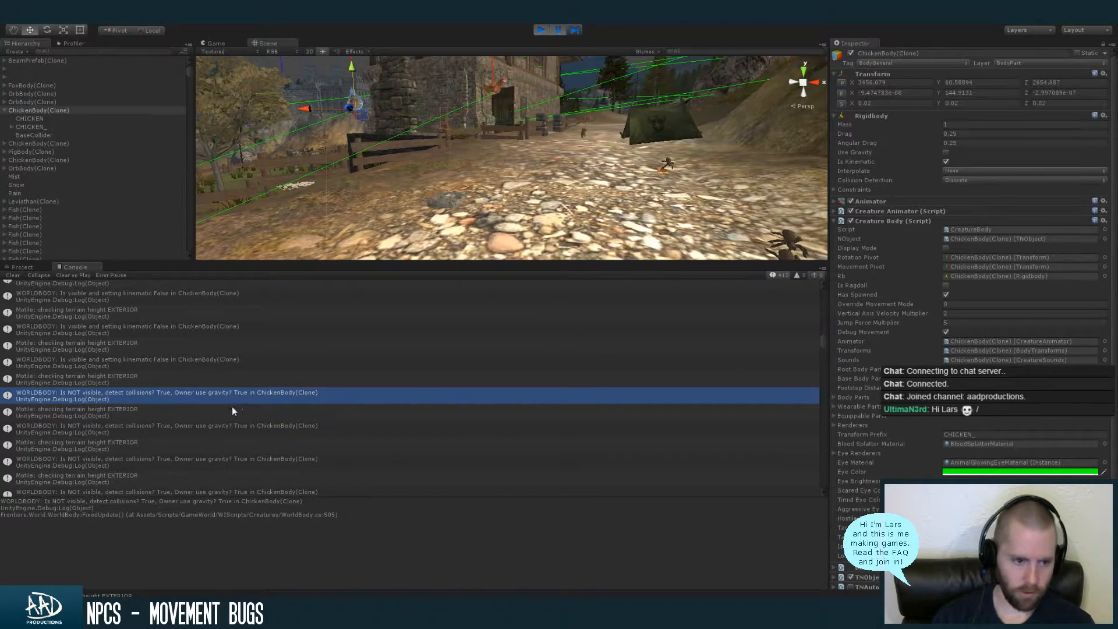
click(128, 413)
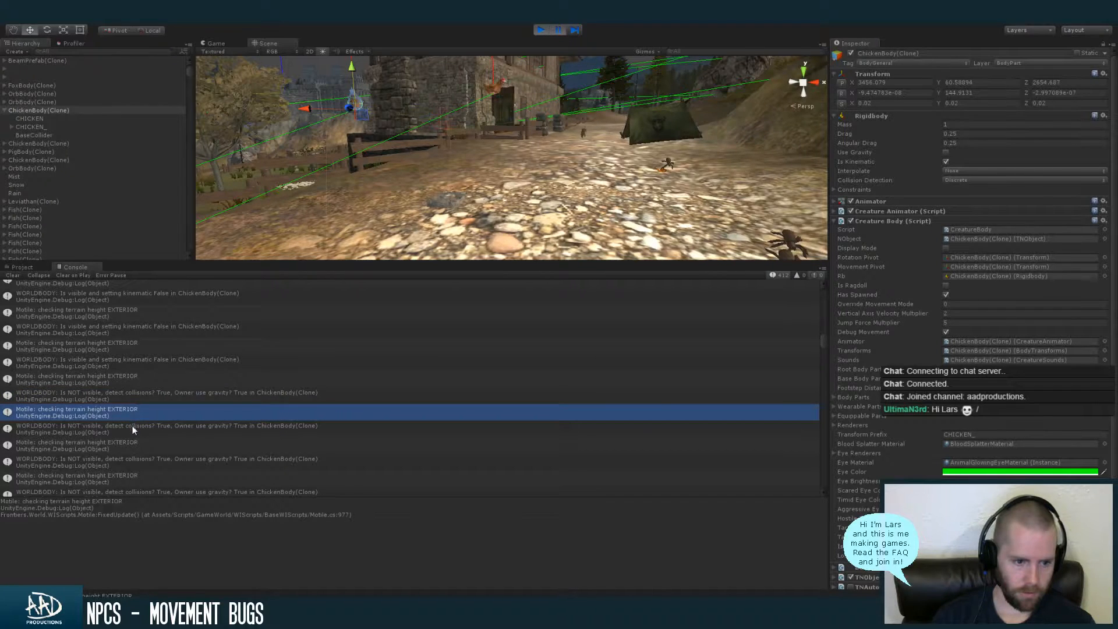
click(133, 430)
click(133, 447)
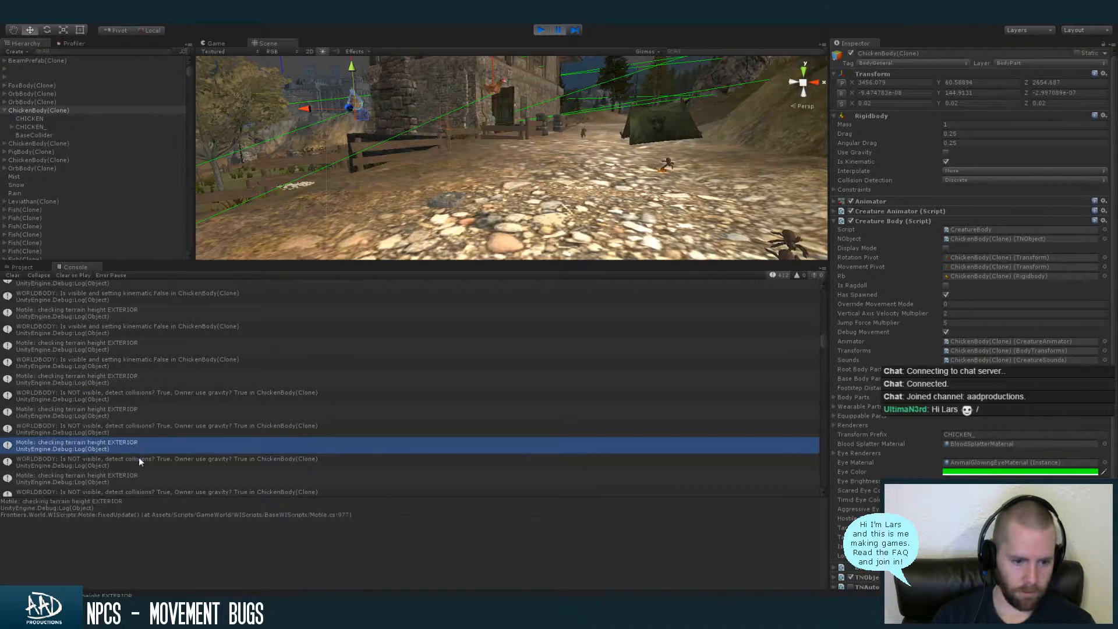
click(139, 459)
click(138, 477)
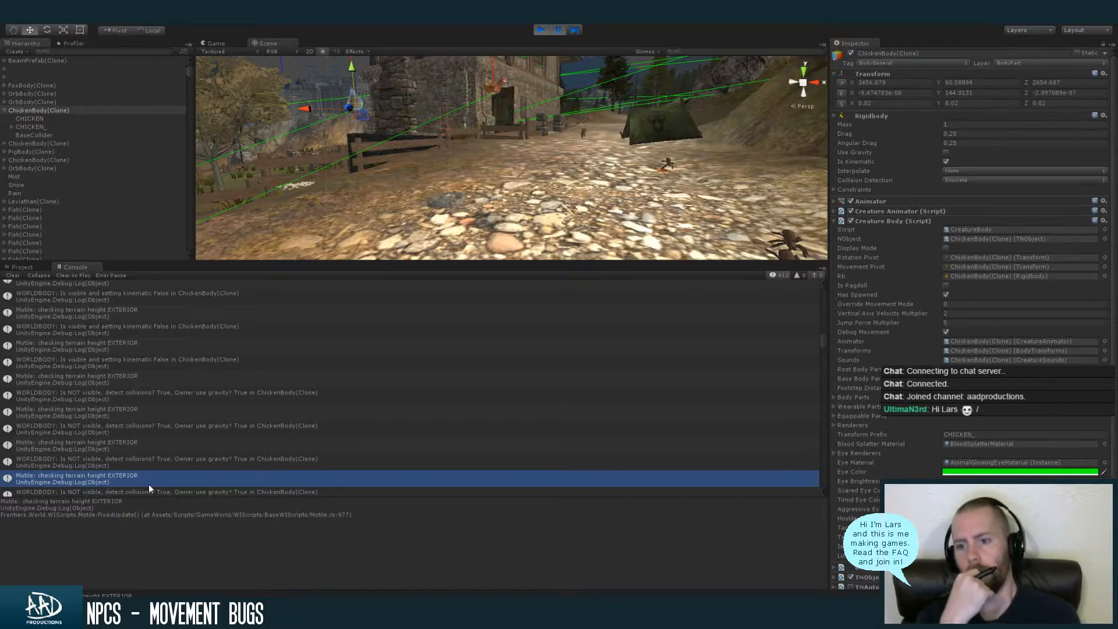
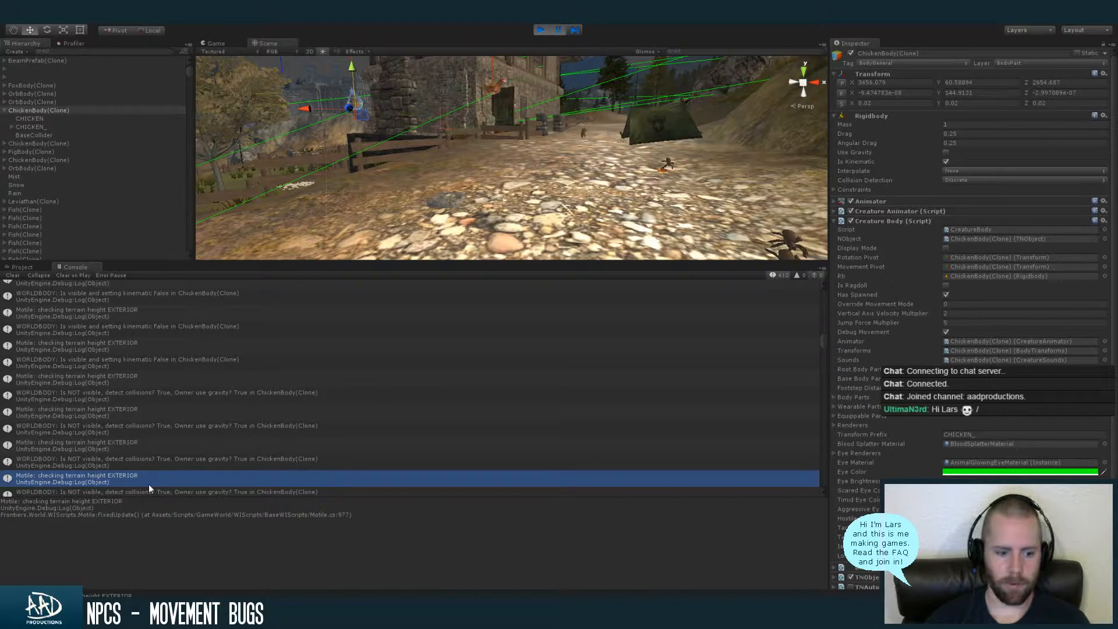
Compare the neighbouring log entries and open the Motile.cs source line of the "checking terrain height EXTERIOR" message
double_click(149, 484)
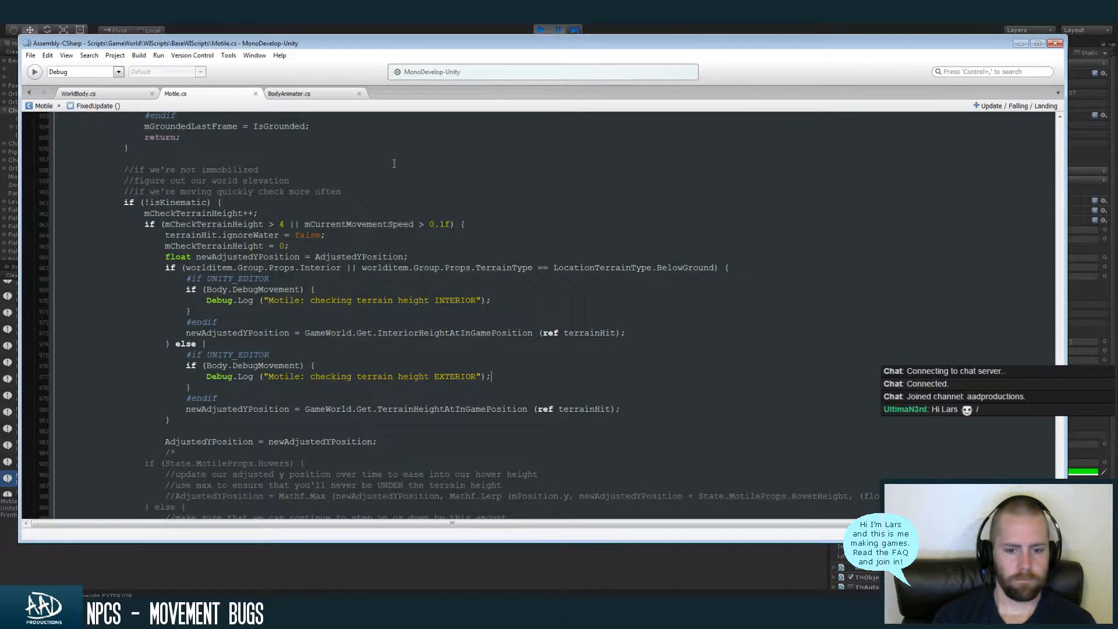
key(alt+Tab)
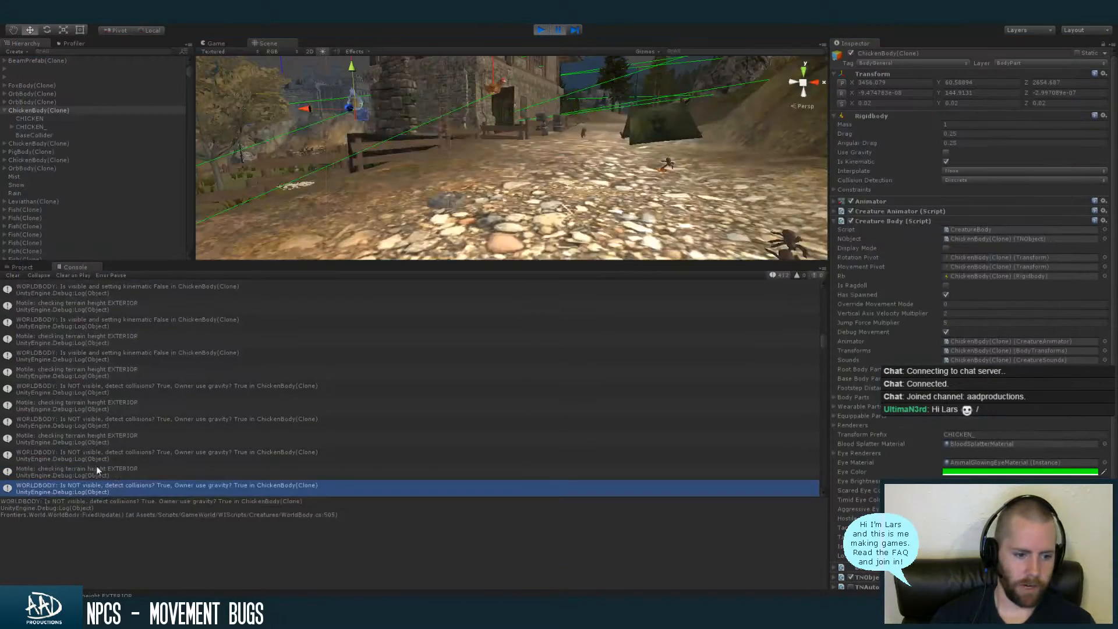
click(120, 475)
click(146, 456)
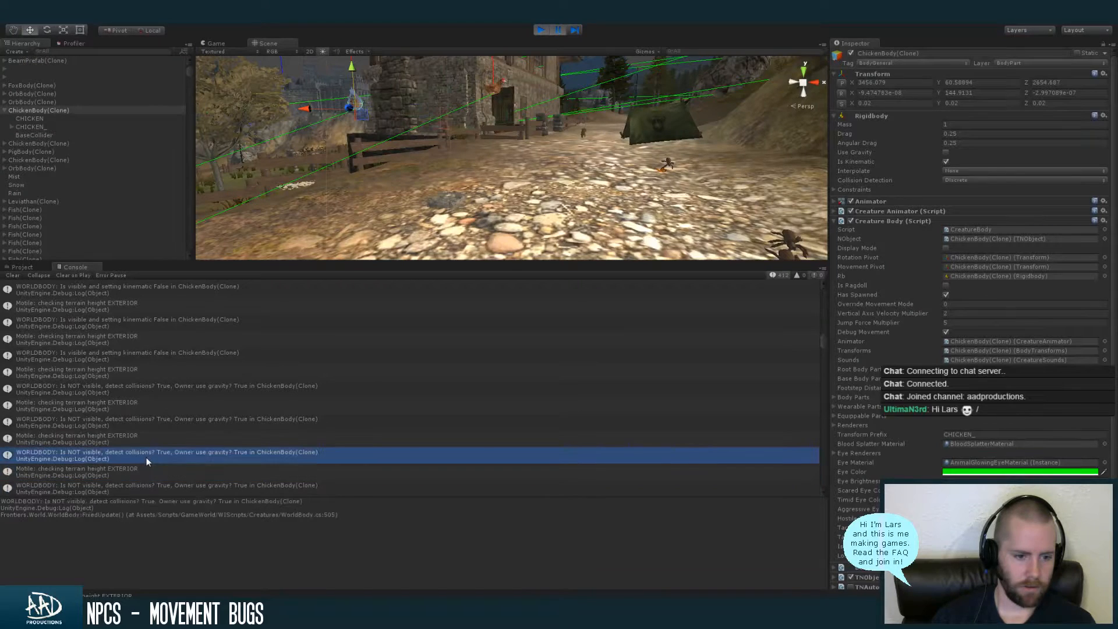
click(149, 472)
double_click(320, 470)
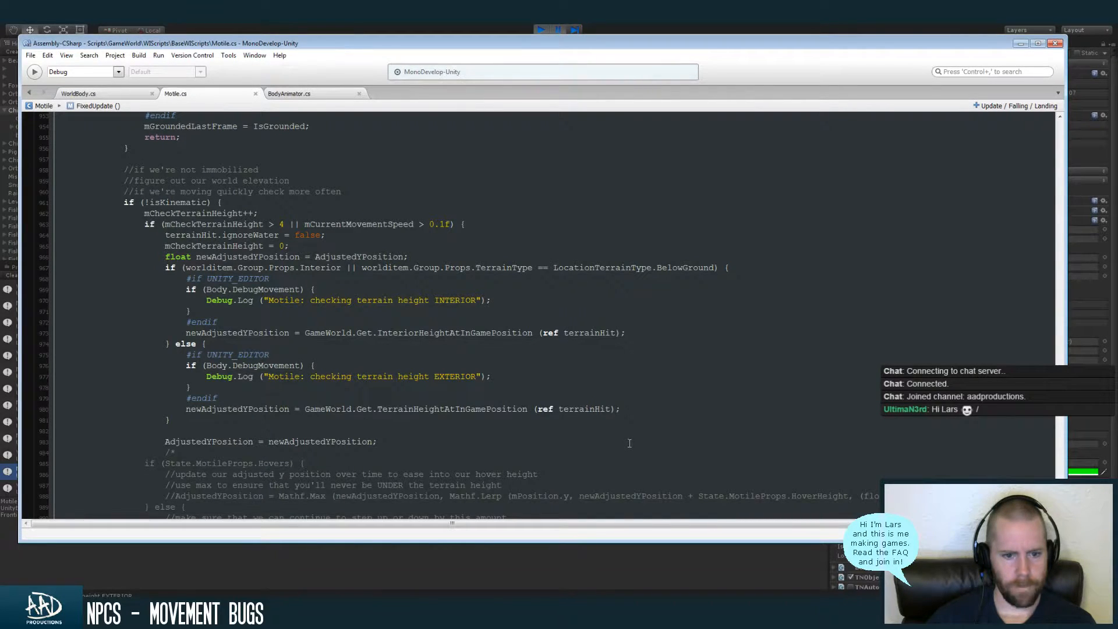
Search Motile.cs for newAdjustedYPosition and check the isKinematic condition around the terrain height update
click(417, 410)
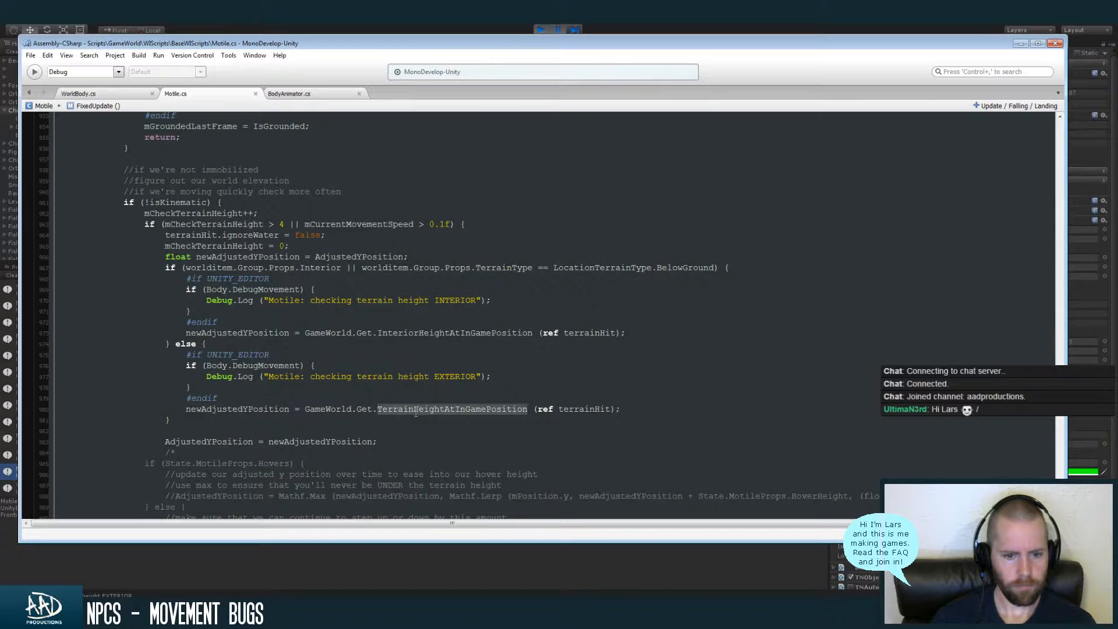
click(273, 409)
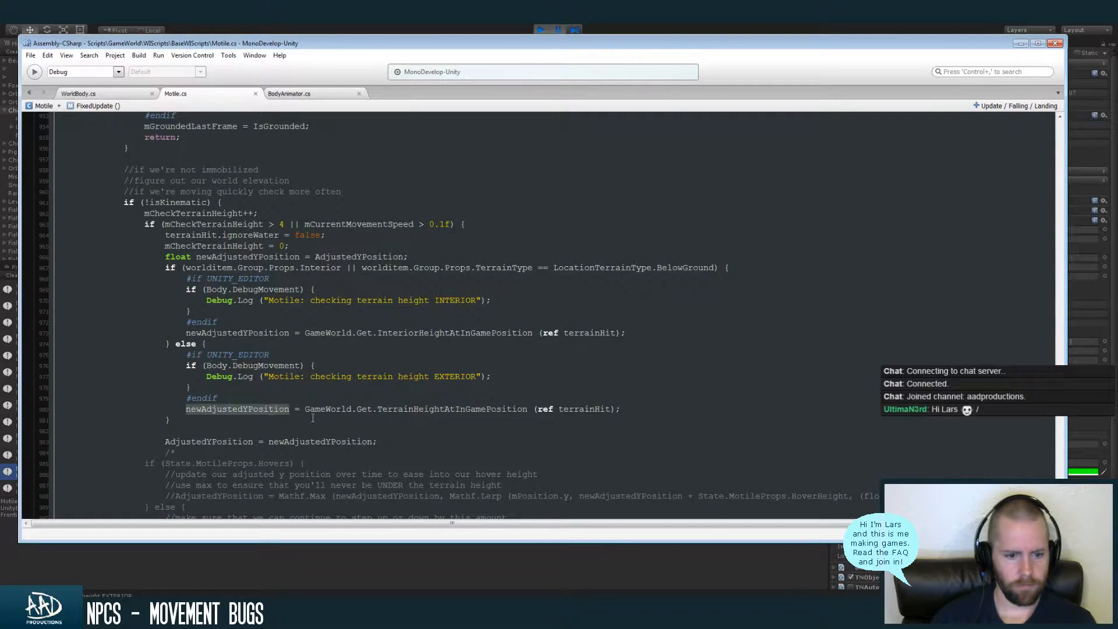
key(ctrl+f)
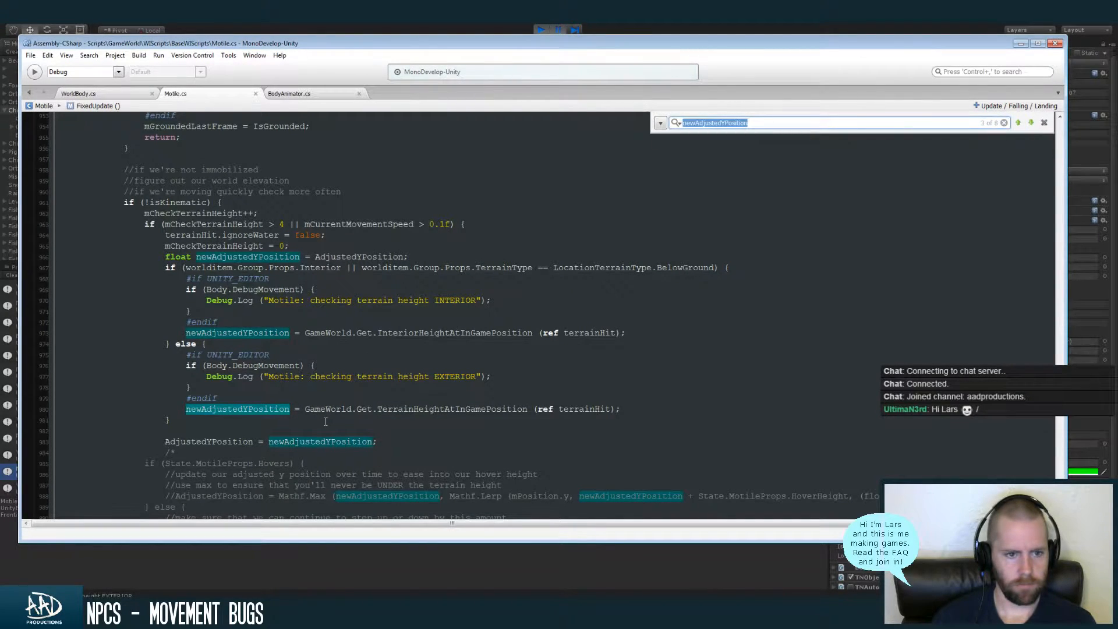
click(177, 203)
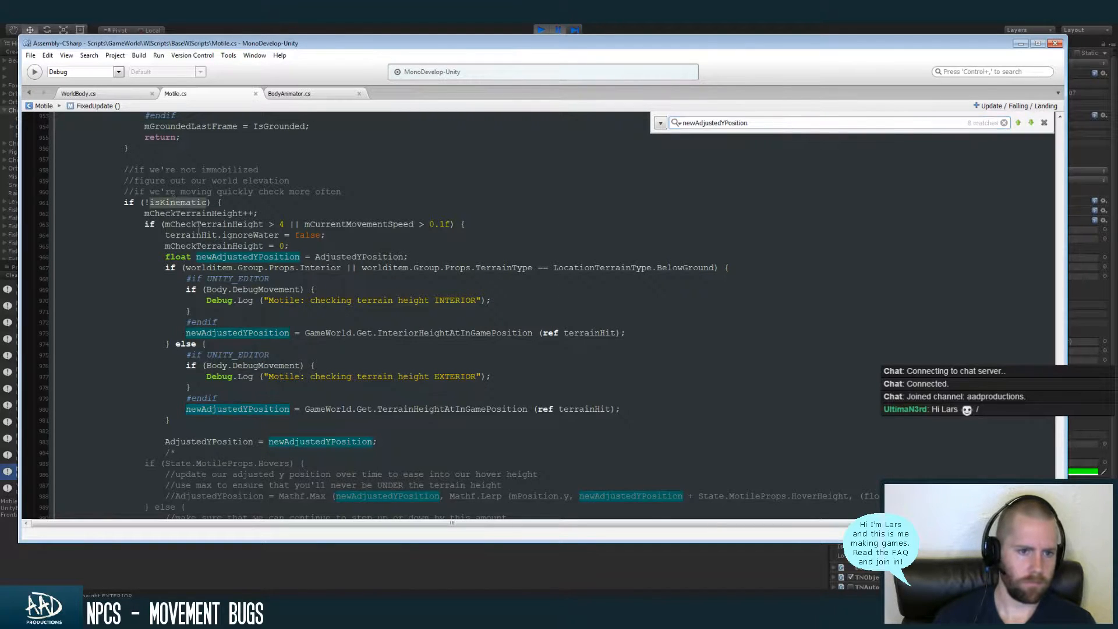
Switch to Unity and select the Creature-0 object under ChickenDen-0 in the scene hierarchy
key(ctrl+f)
key(alt+Tab)
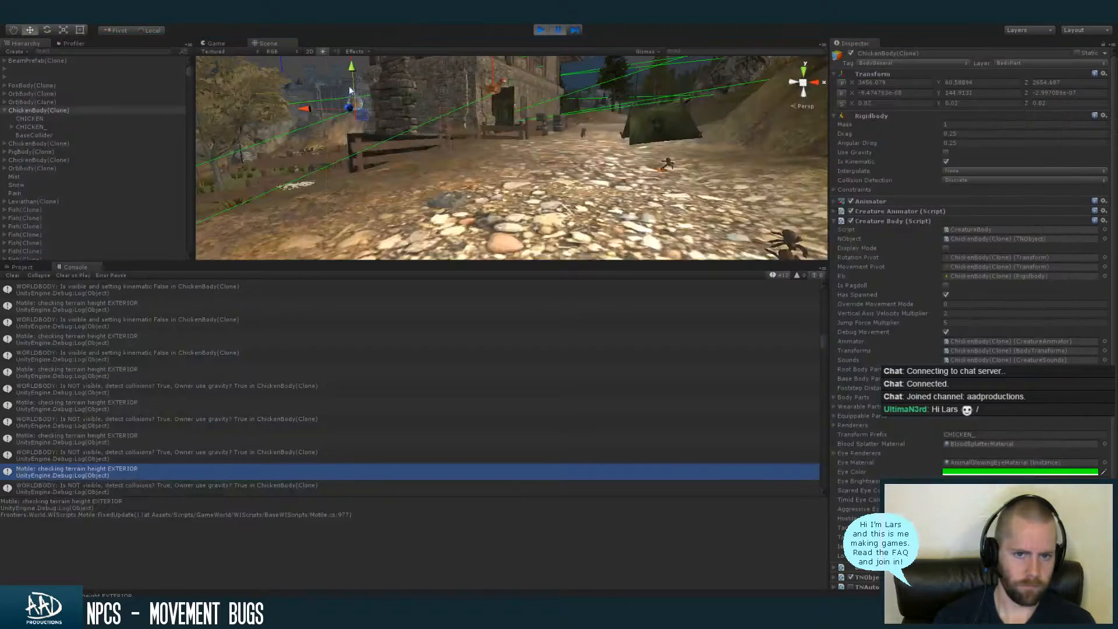
click(134, 111)
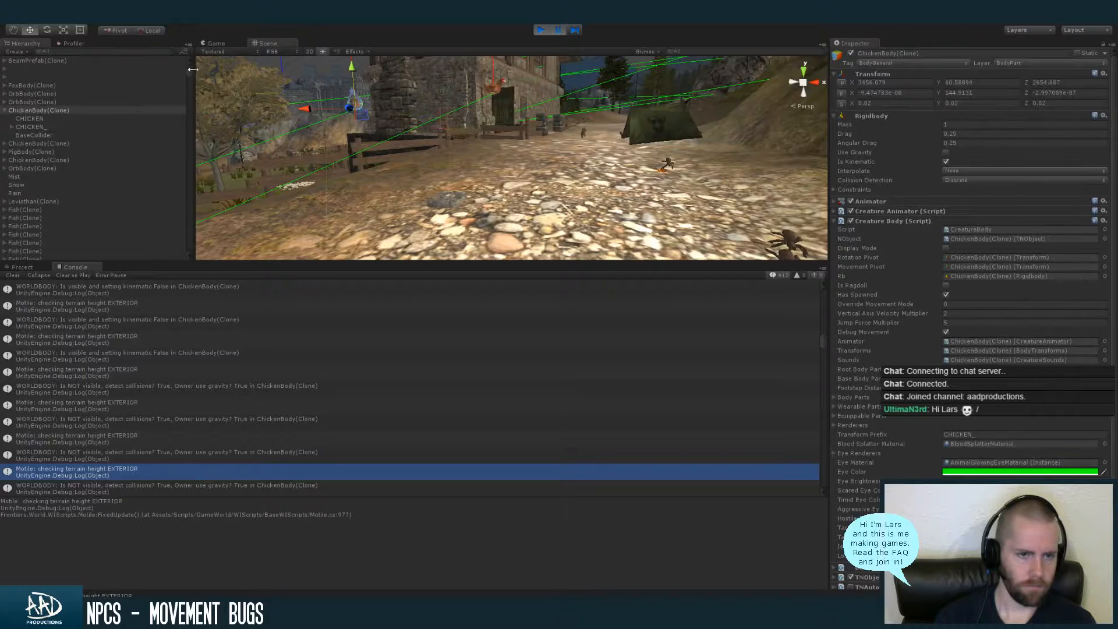
scroll(188, 72, down, 15)
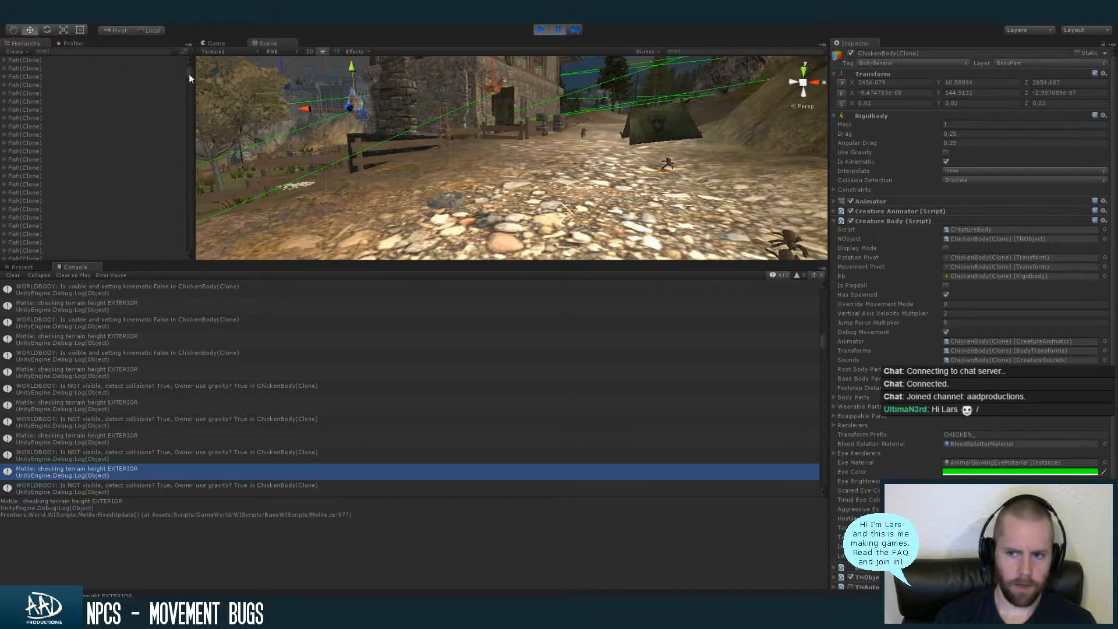
scroll(188, 81, down, 3)
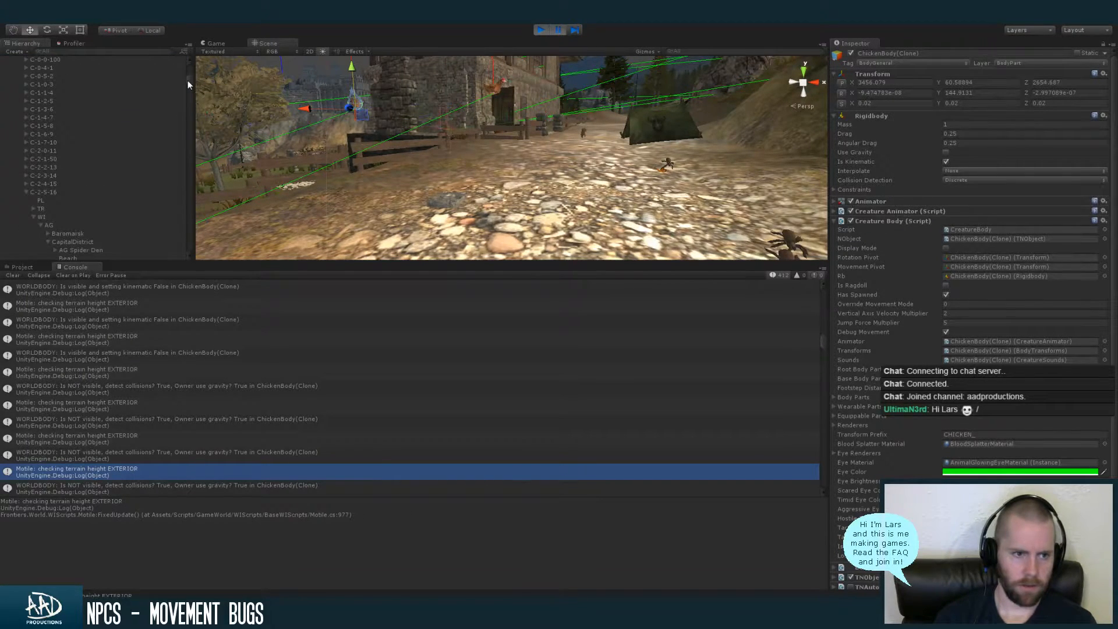
scroll(188, 80, down, 9)
click(125, 168)
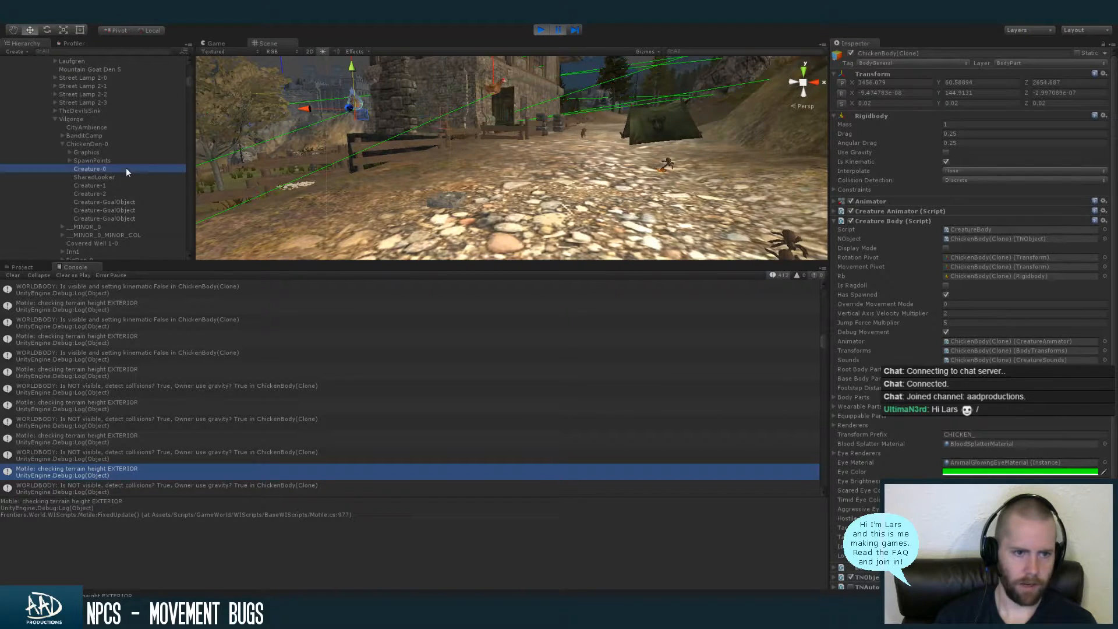
Switch the inspector to Debug mode and expand the Motile script's State to show Creature-0's Motile Props
click(1113, 49)
click(1068, 67)
click(844, 292)
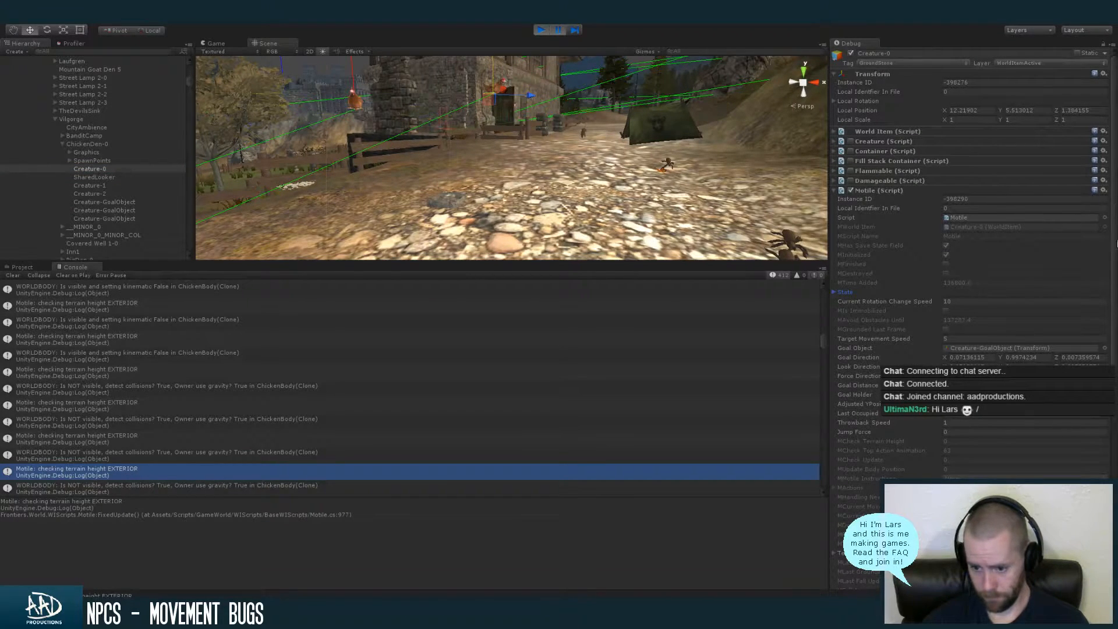
scroll(1114, 200, down, 5)
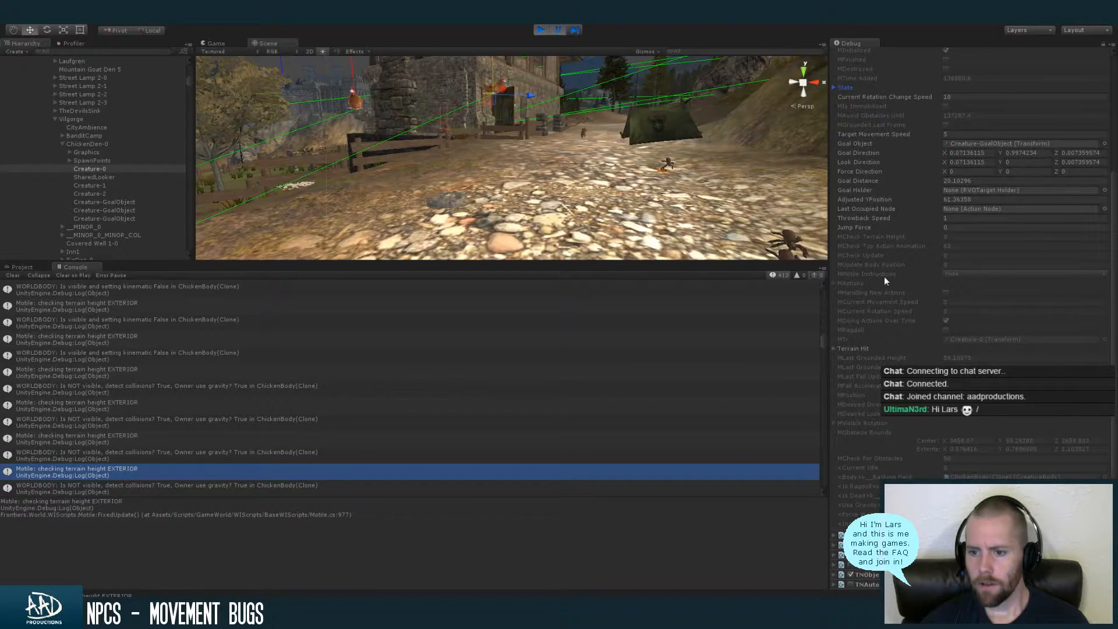
scroll(1114, 220, up, 5)
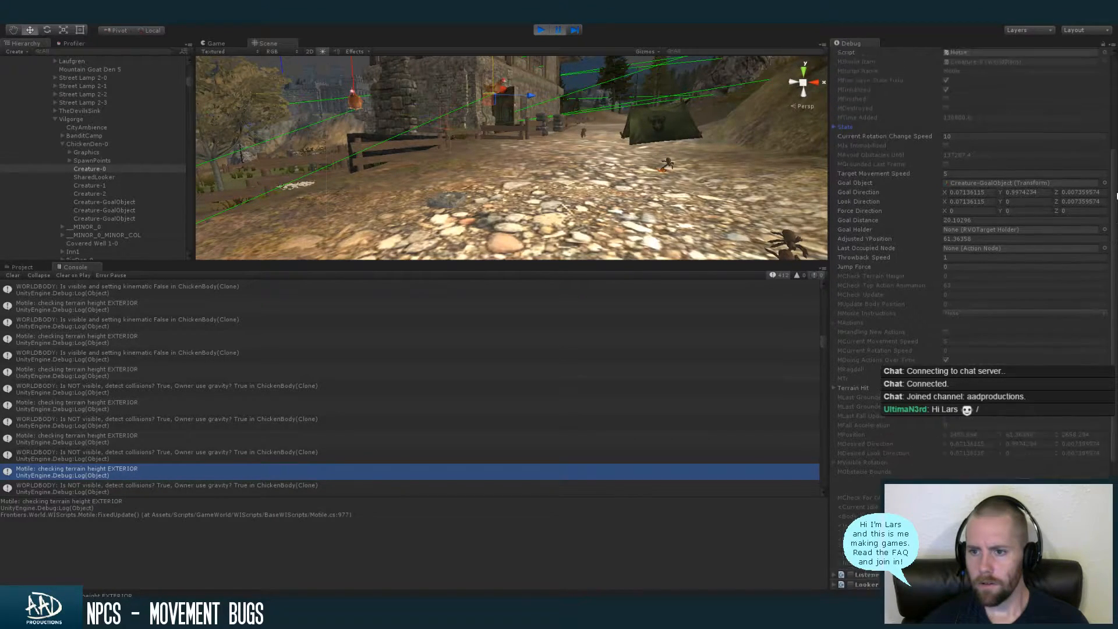
click(844, 215)
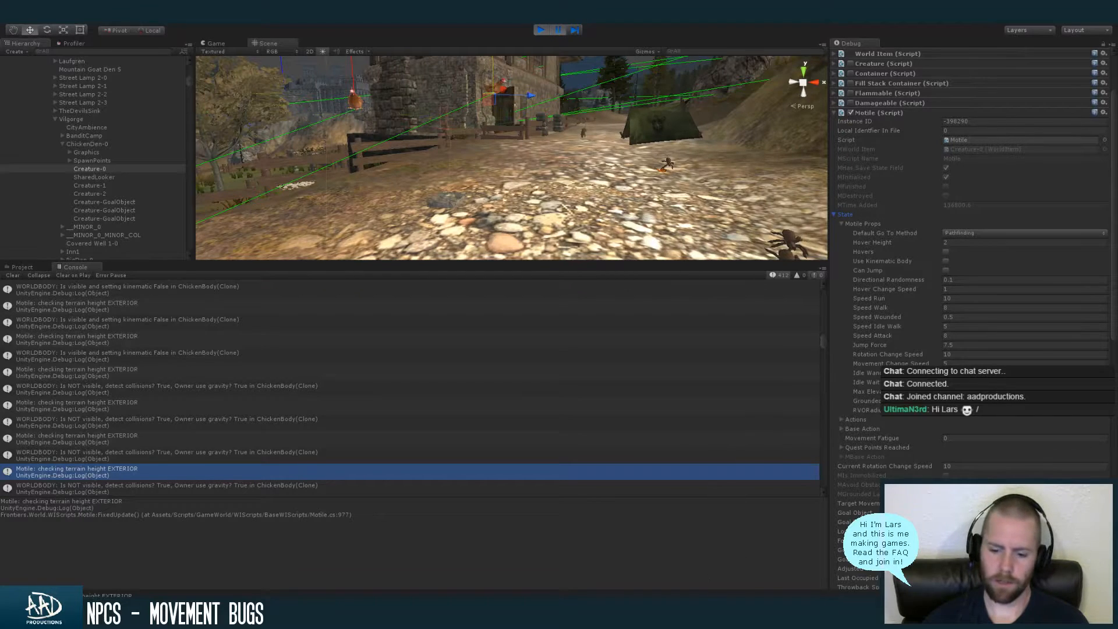
Switch to MonoDevelop and search Motile.cs for where the UseKinematicBody property is checked
key(alt+Tab)
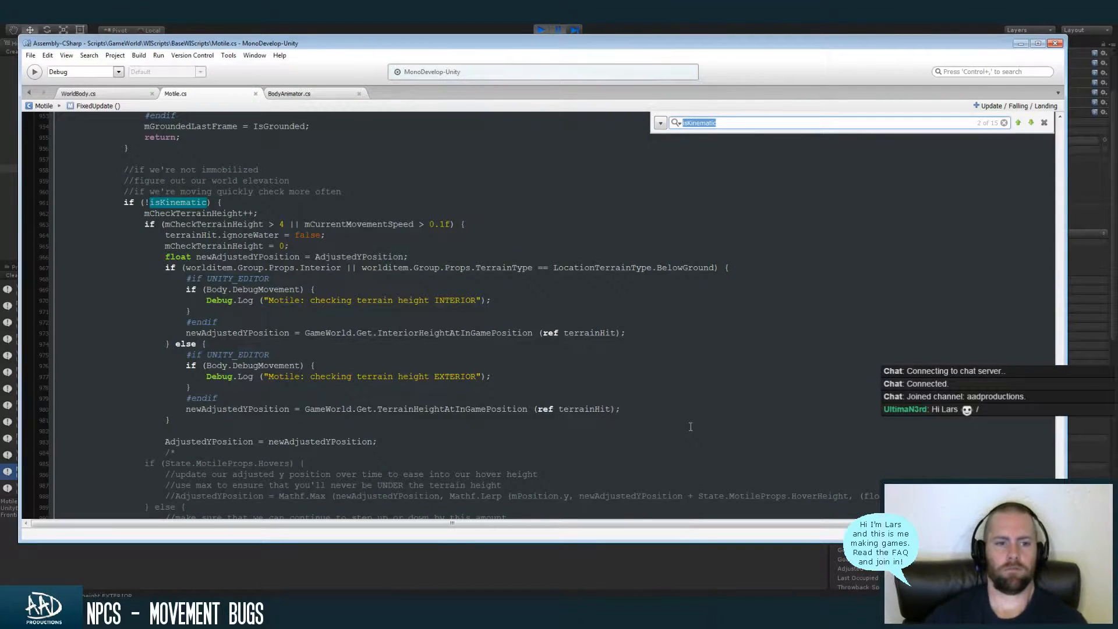
text(use)
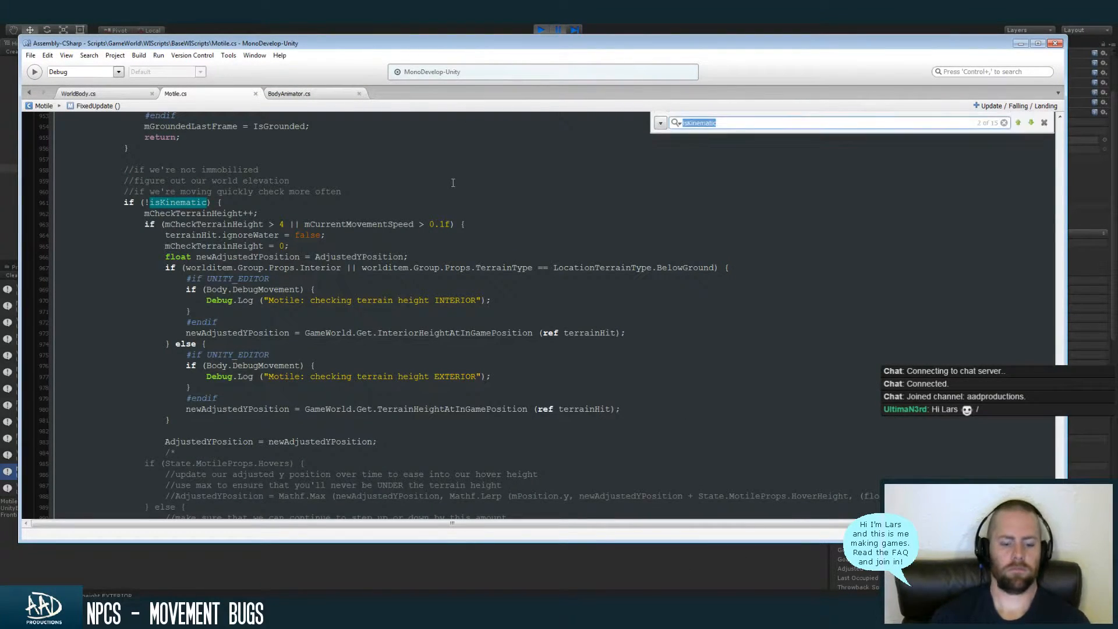
text(kiinem)
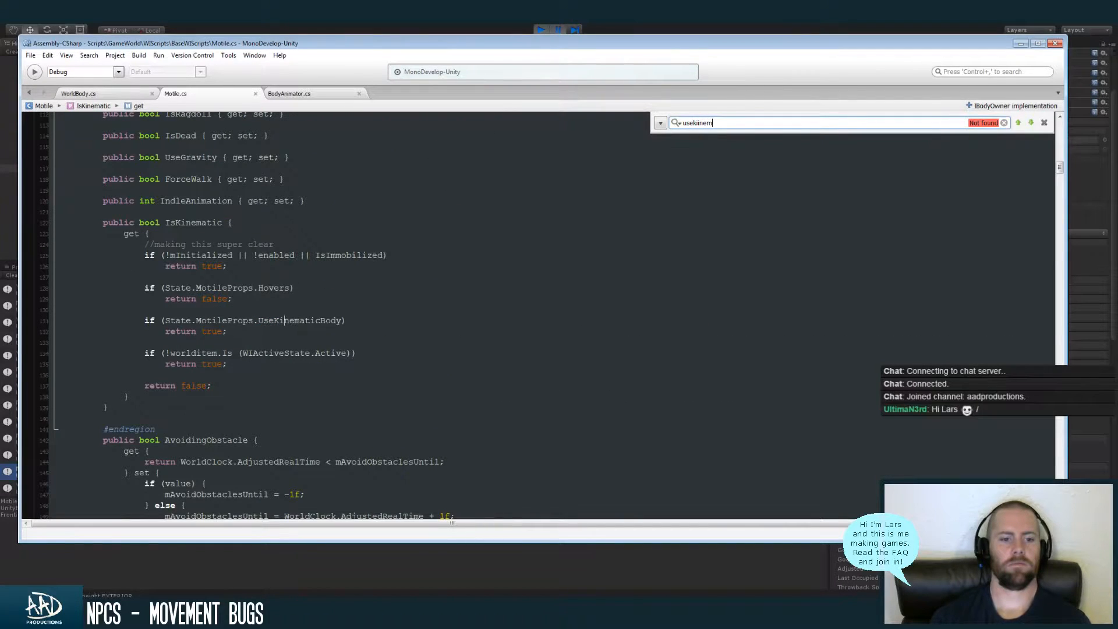
key(Escape)
click(286, 320)
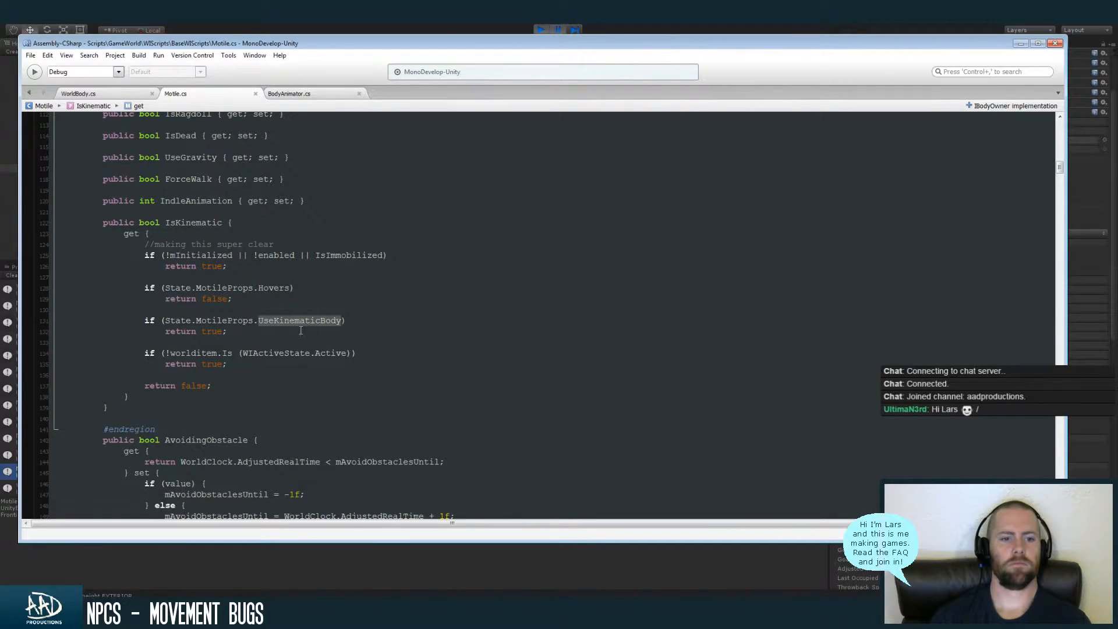
Examine each condition and return value in the IsKinematic getter, including IsImmobilized, Hovers, UseKinematicBody and the world item's active state
click(297, 385)
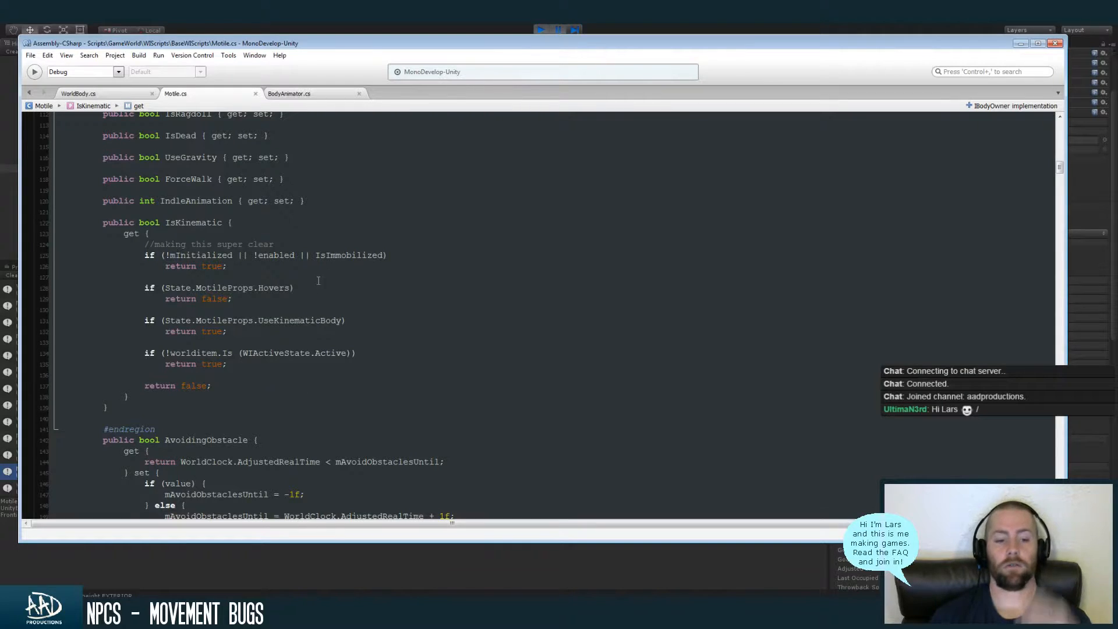
click(263, 222)
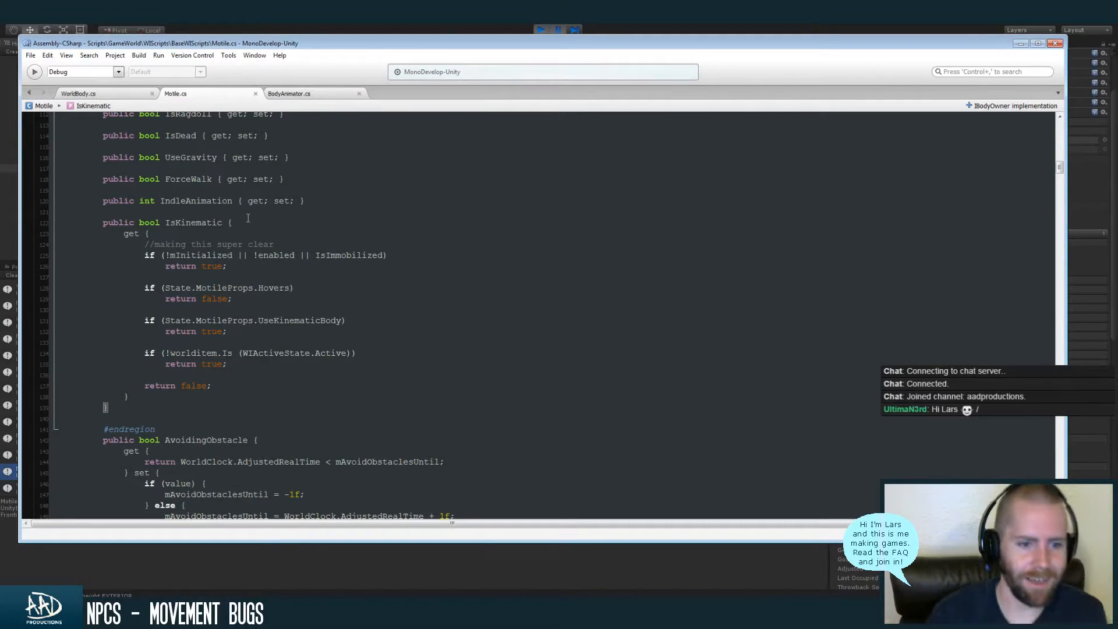
drag(145, 244, 275, 244)
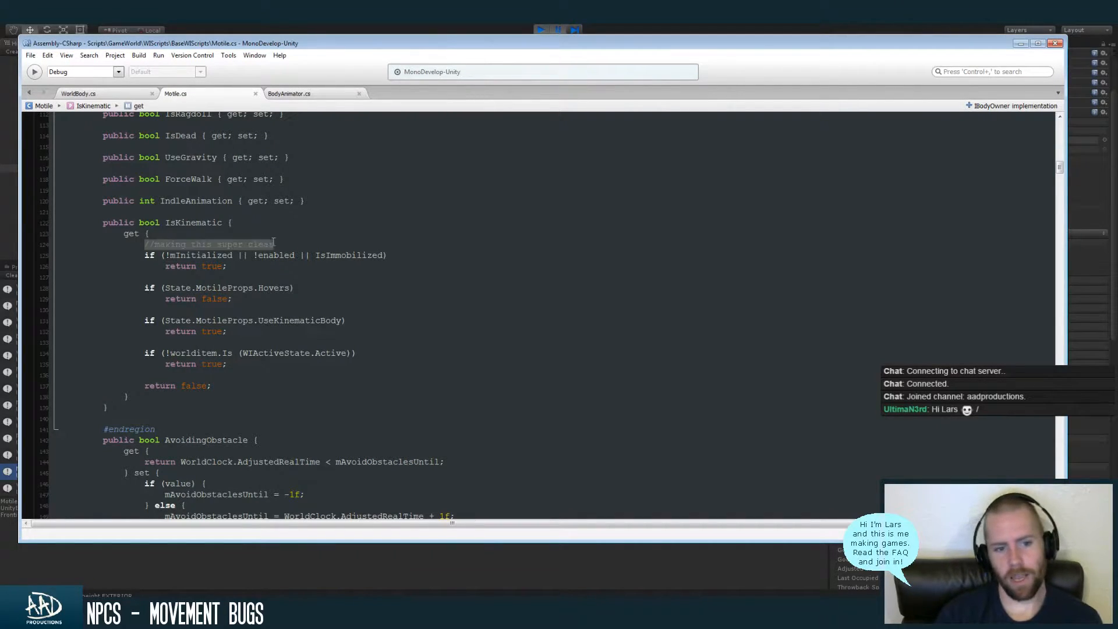
click(290, 244)
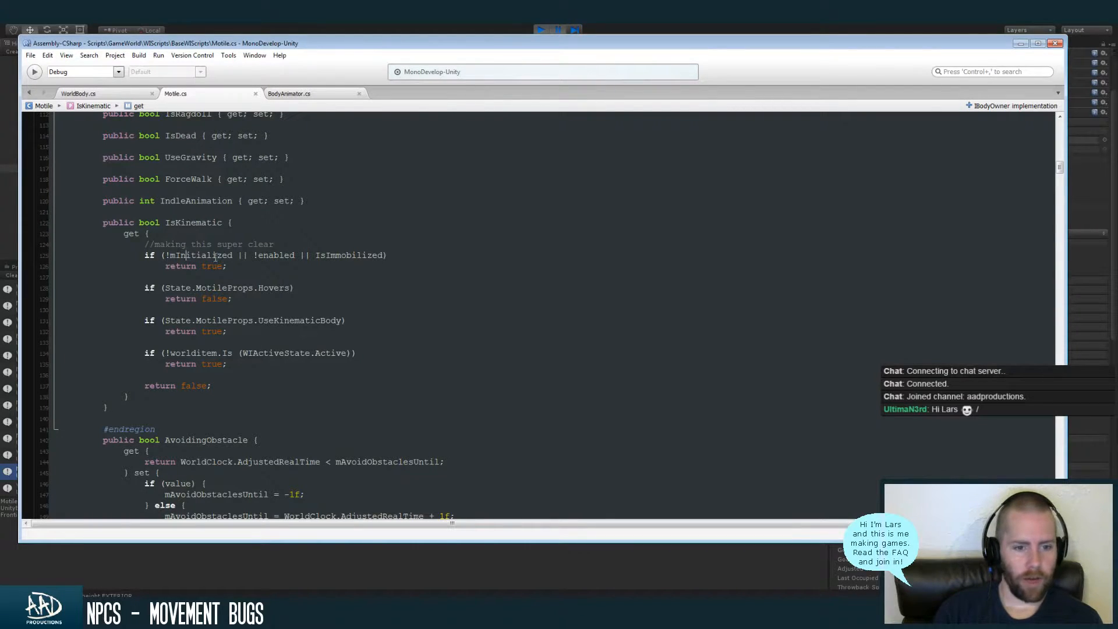
click(275, 255)
click(341, 257)
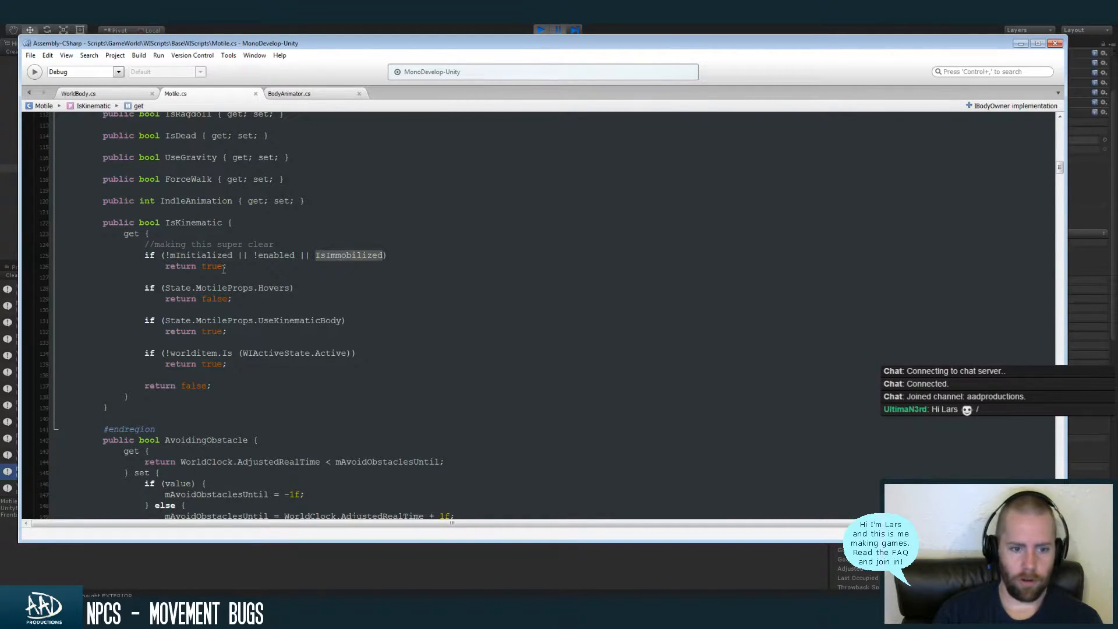
click(205, 266)
drag(164, 288, 290, 288)
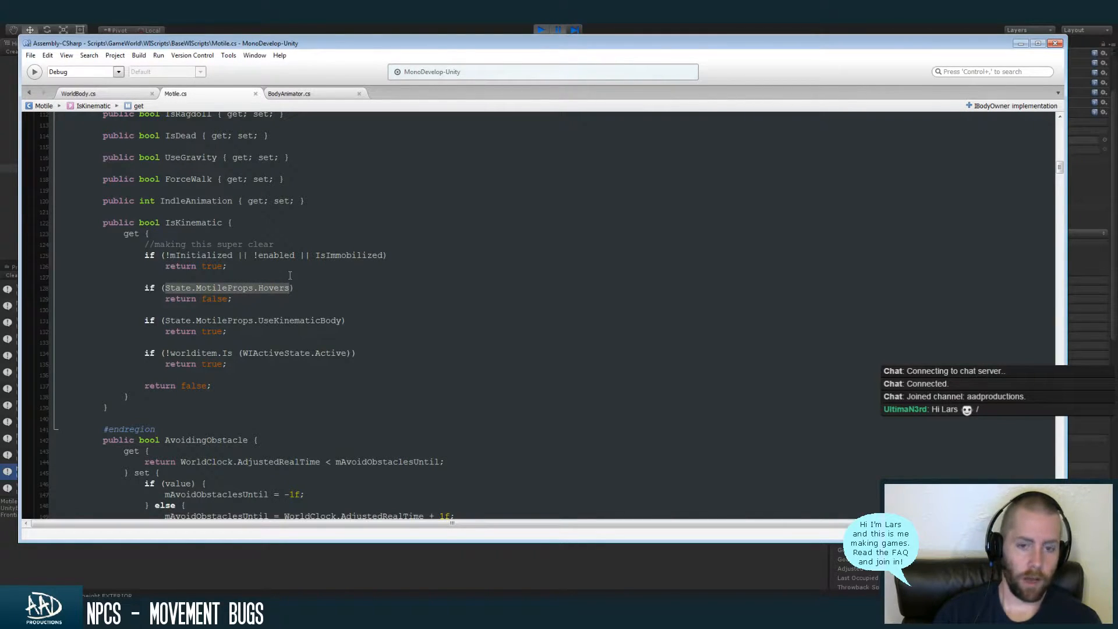
click(213, 298)
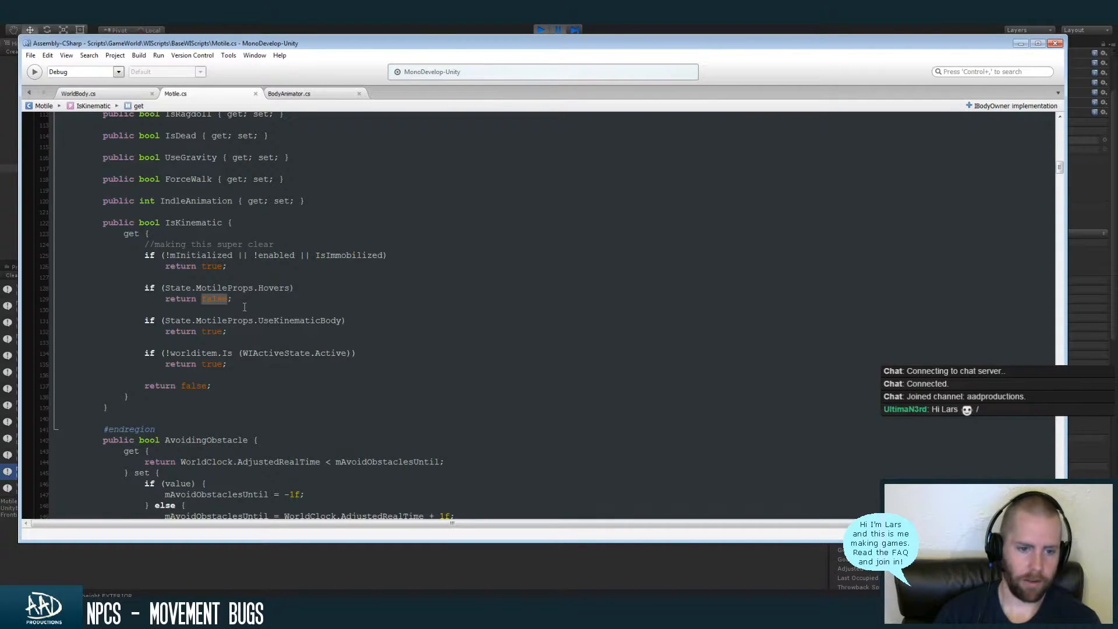
click(265, 320)
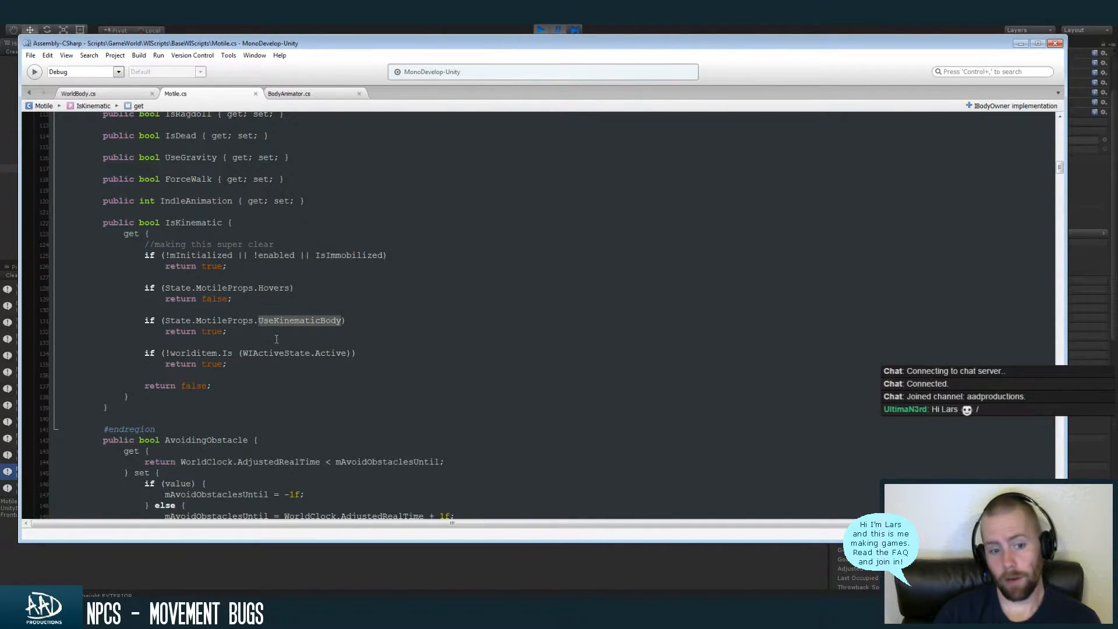
double_click(211, 330)
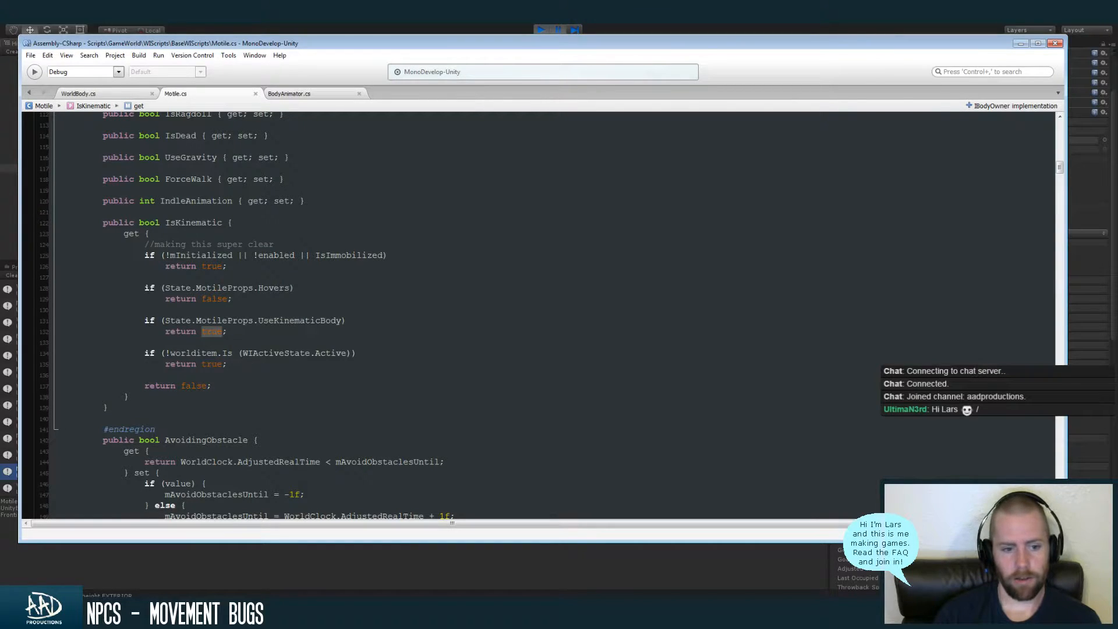
click(225, 355)
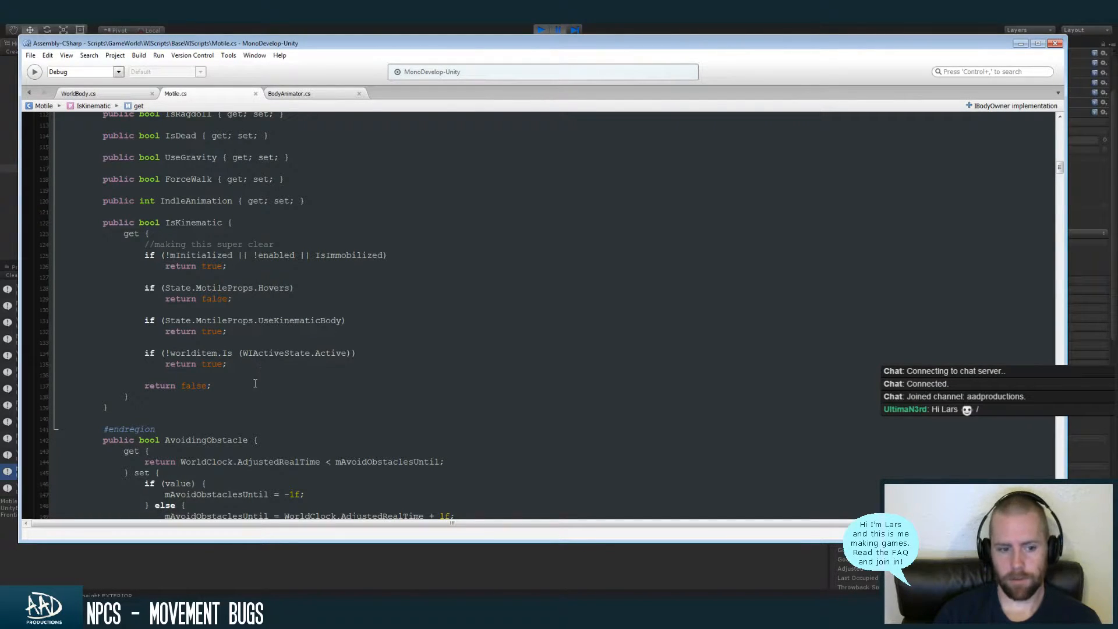
click(202, 223)
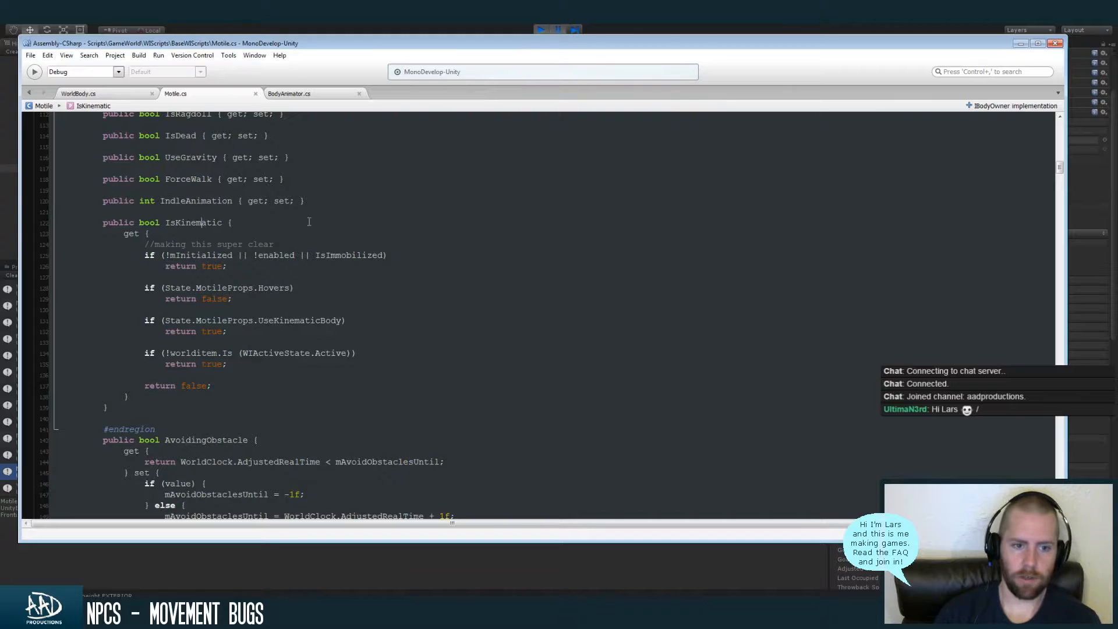
Search Motile.cs for uses of the IsKinematic property and go to the check in Update
drag(1061, 167, 1062, 167)
key(ctrl+f)
key(Return)
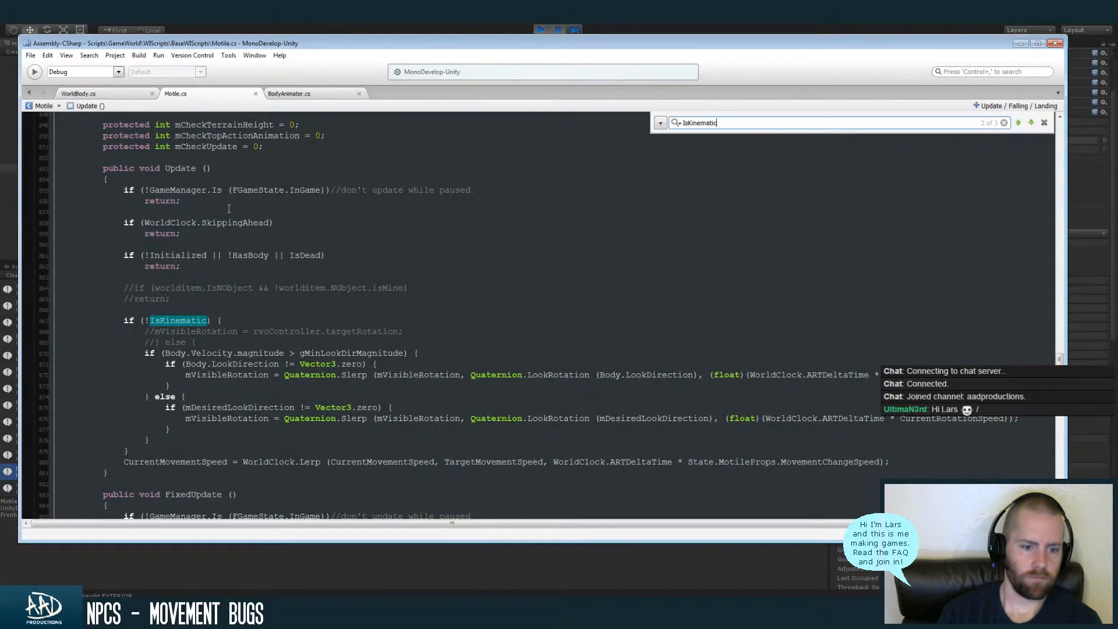
key(Escape)
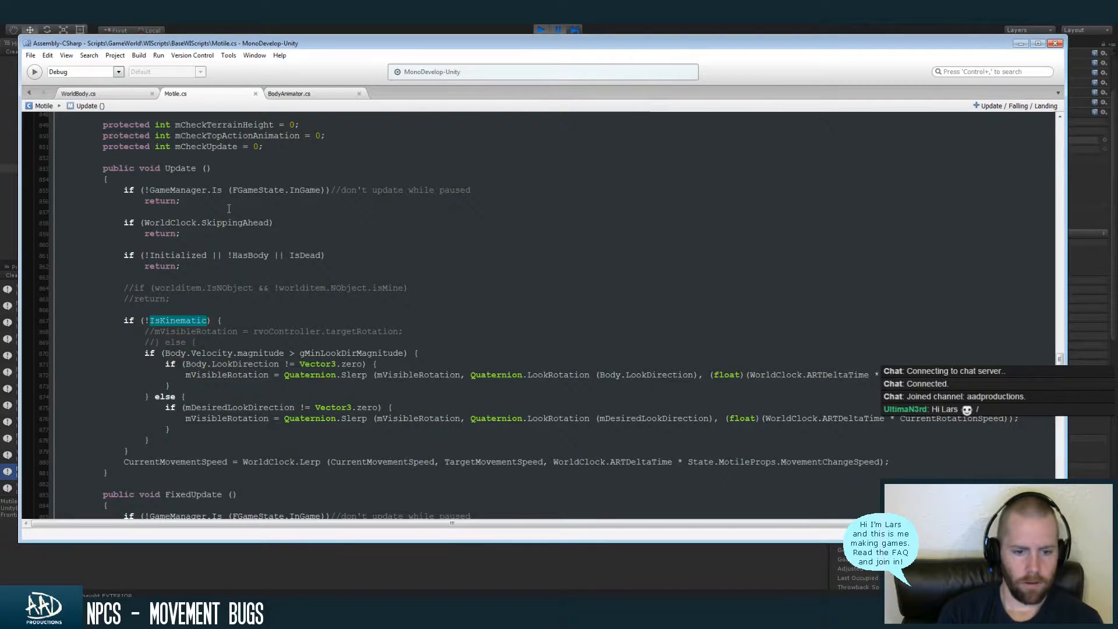
Search Motile.cs for "gravity" and step through the occurrences of UseGravity
key(ctrl+f)
text(gravity)
key(Escape)
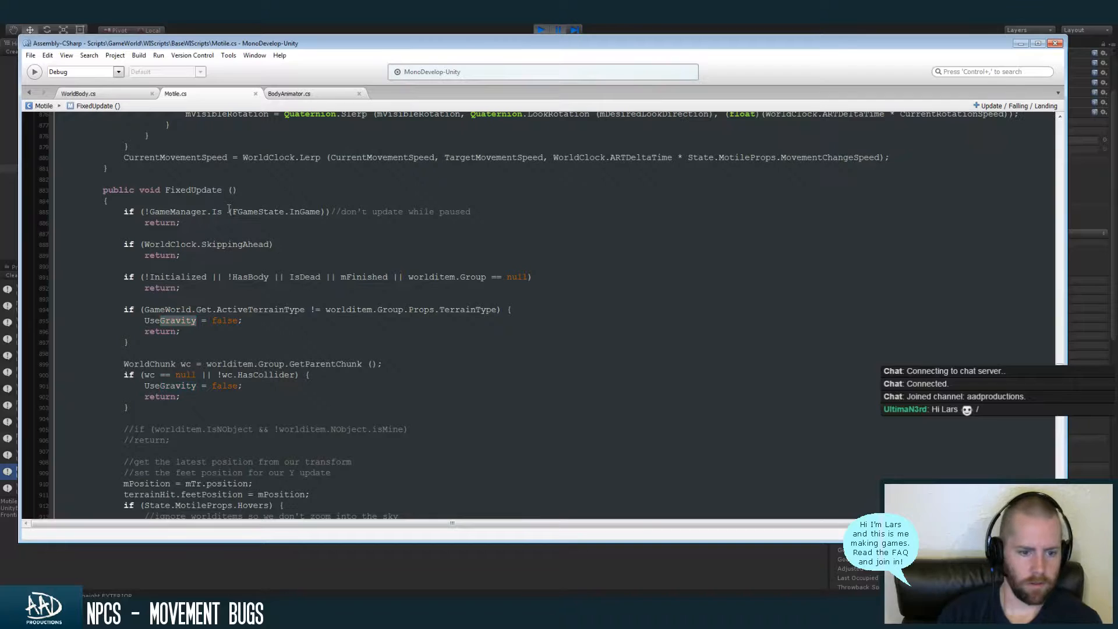
click(173, 385)
key(ctrl+f)
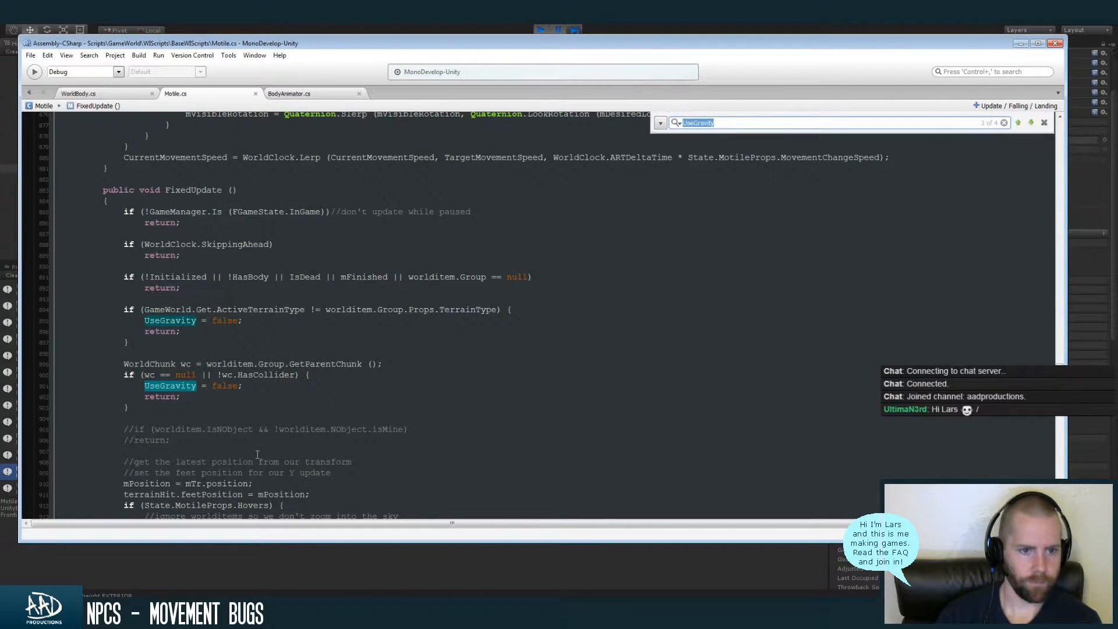
key(Return)
key(Return)
key(Return)
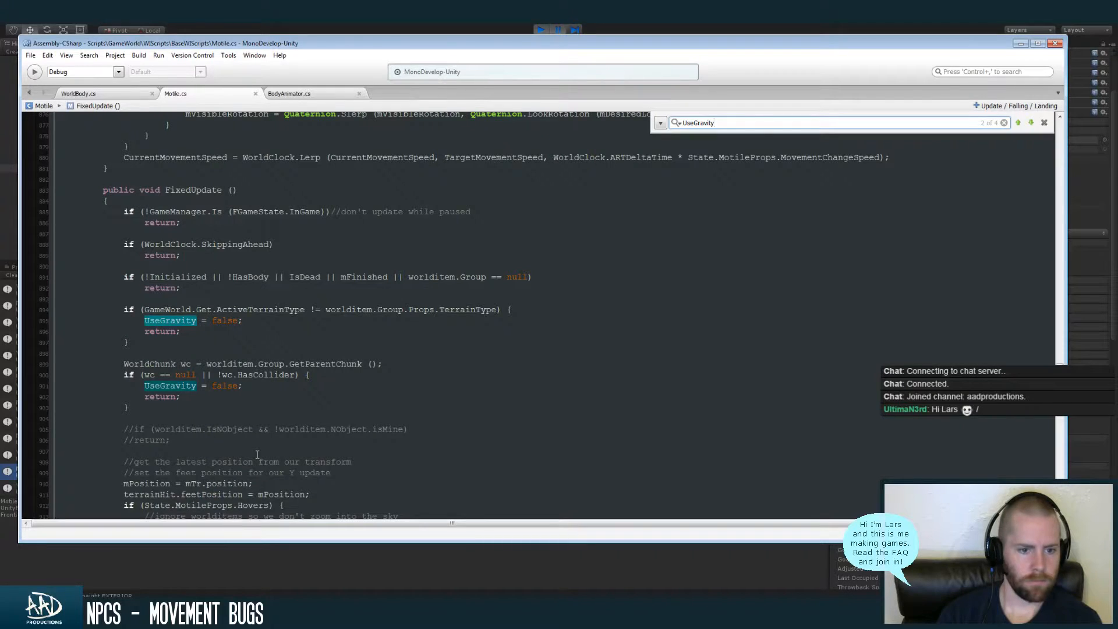
Search Motile.cs for "Fall" and go to the UpdateFalling method definition
key(ctrl+f)
text(Fall)
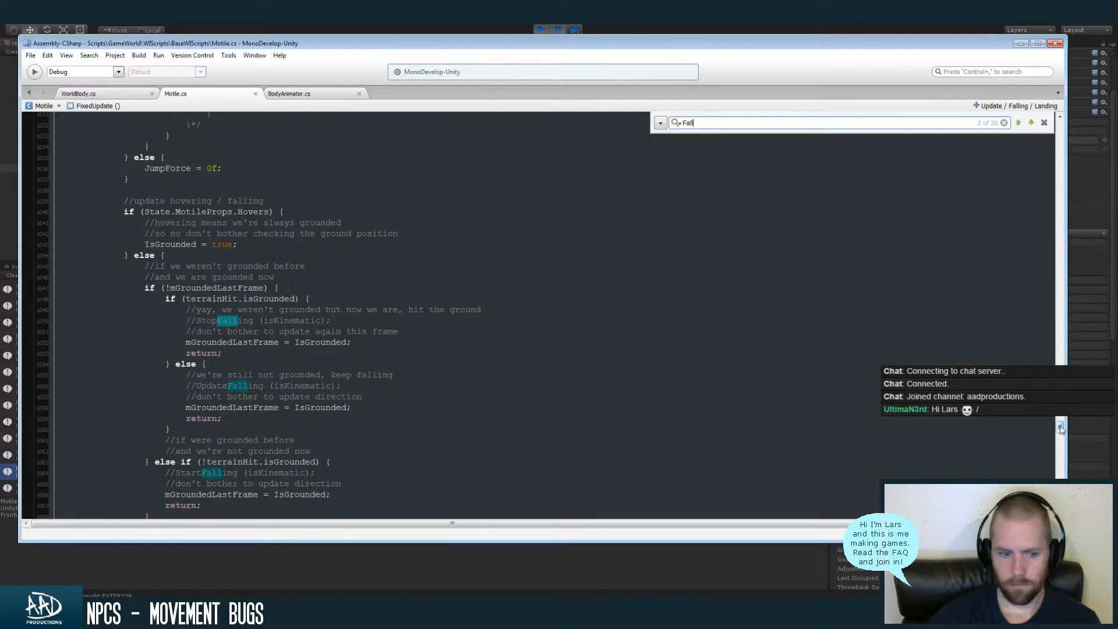
scroll(1060, 431, down, 3)
drag(1061, 431, 1062, 468)
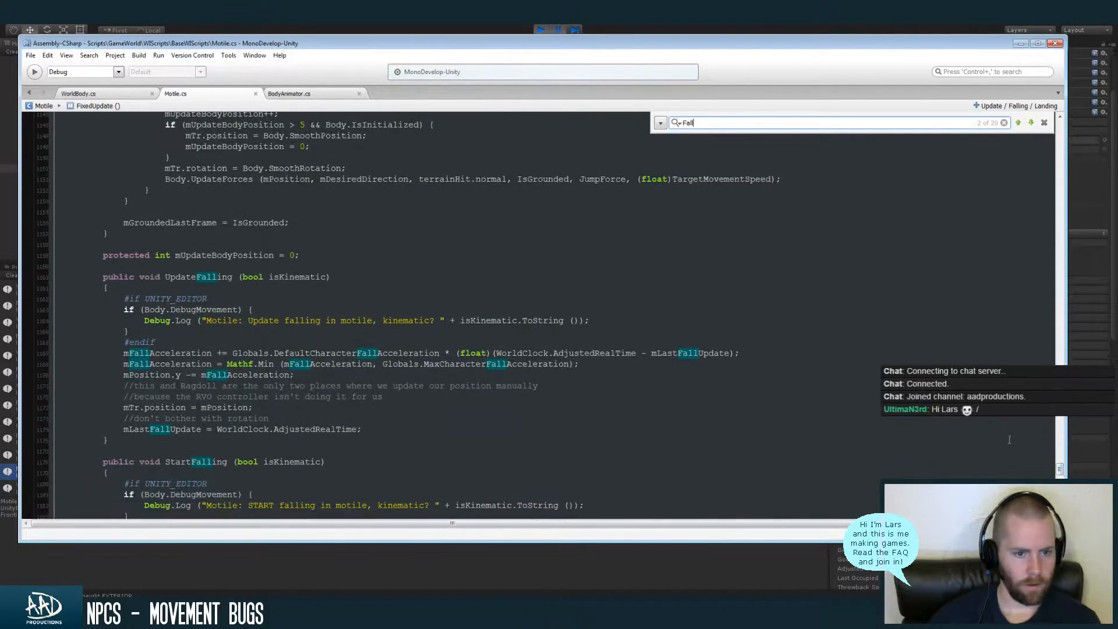
key(Escape)
Search for references to UpdateFalling and review the hovering and falling block in FixedUpdate
click(208, 277)
key(ctrl+f)
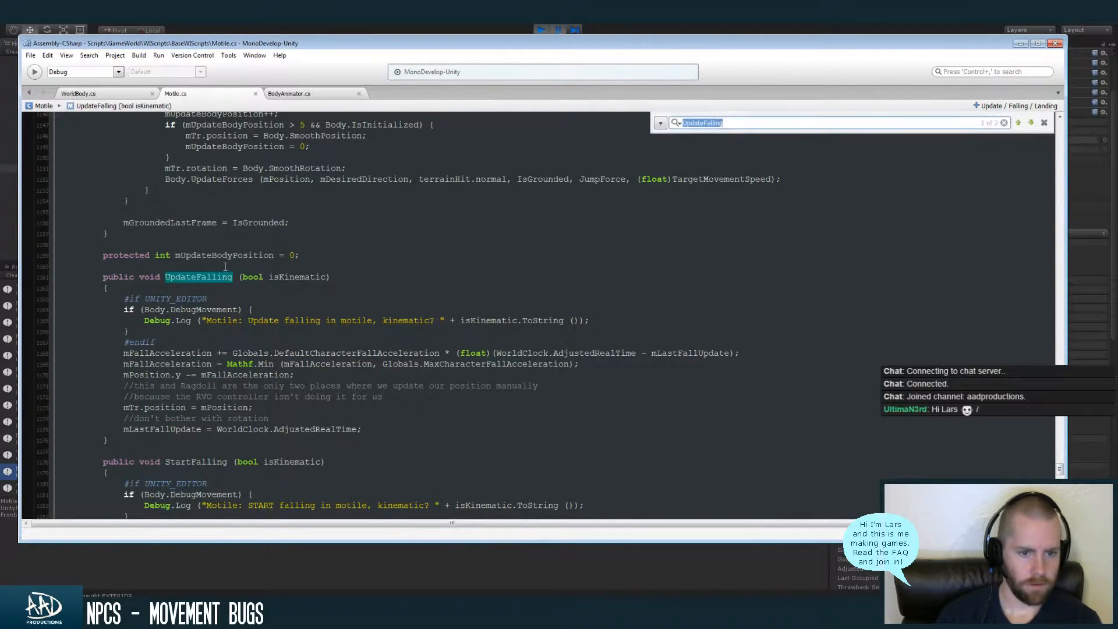
key(Return)
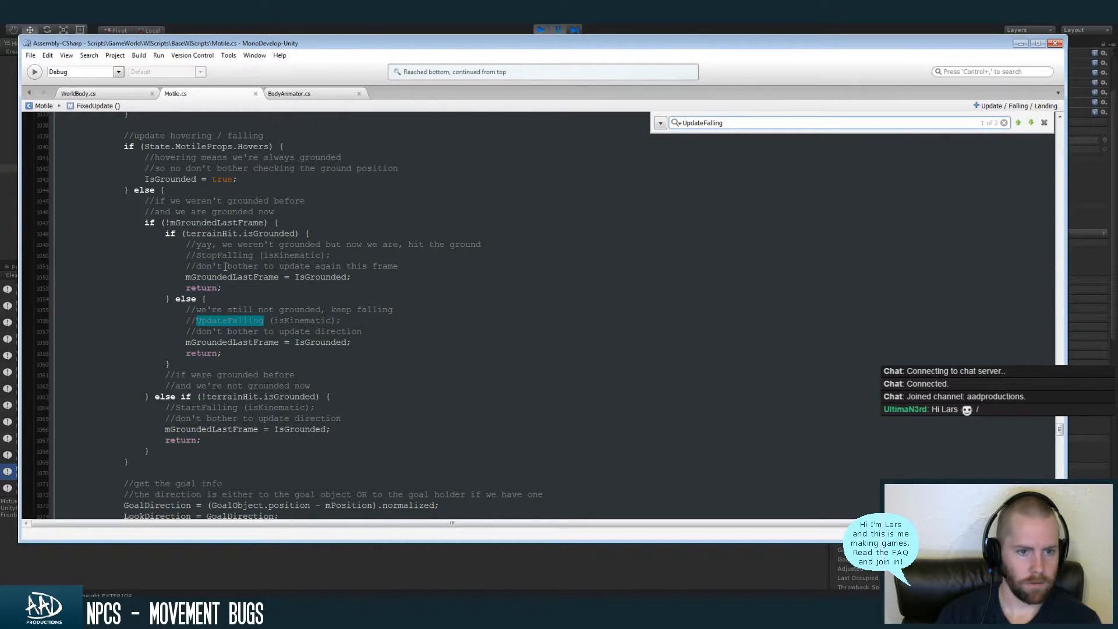
key(Return)
key(Return)
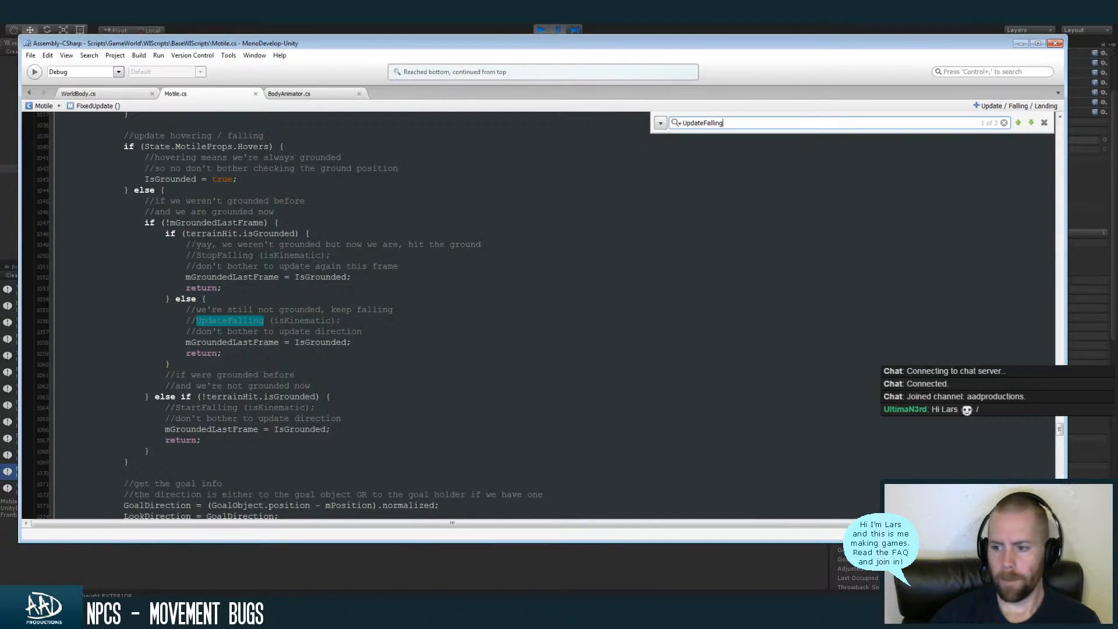
mouse_move(1060, 430)
mouse_down()
mouse_move(1060, 394)
mouse_move(1059, 425)
mouse_up()
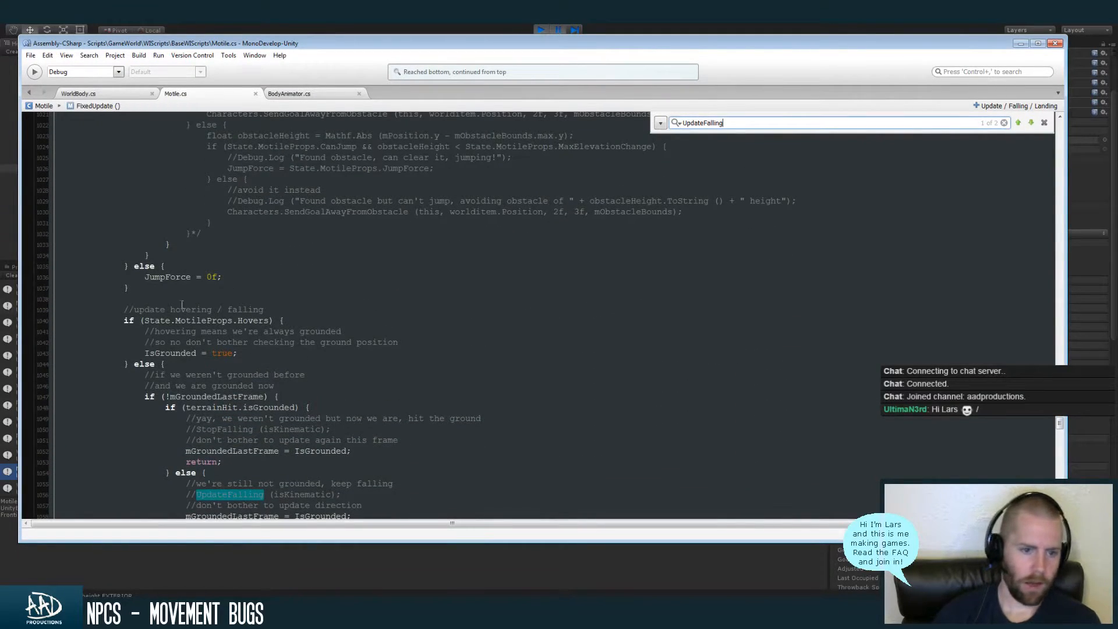
Switch to Unity, run the game briefly, pause it and examine the chicken creature near the stone building in the Scene view
drag(1059, 425, 1059, 429)
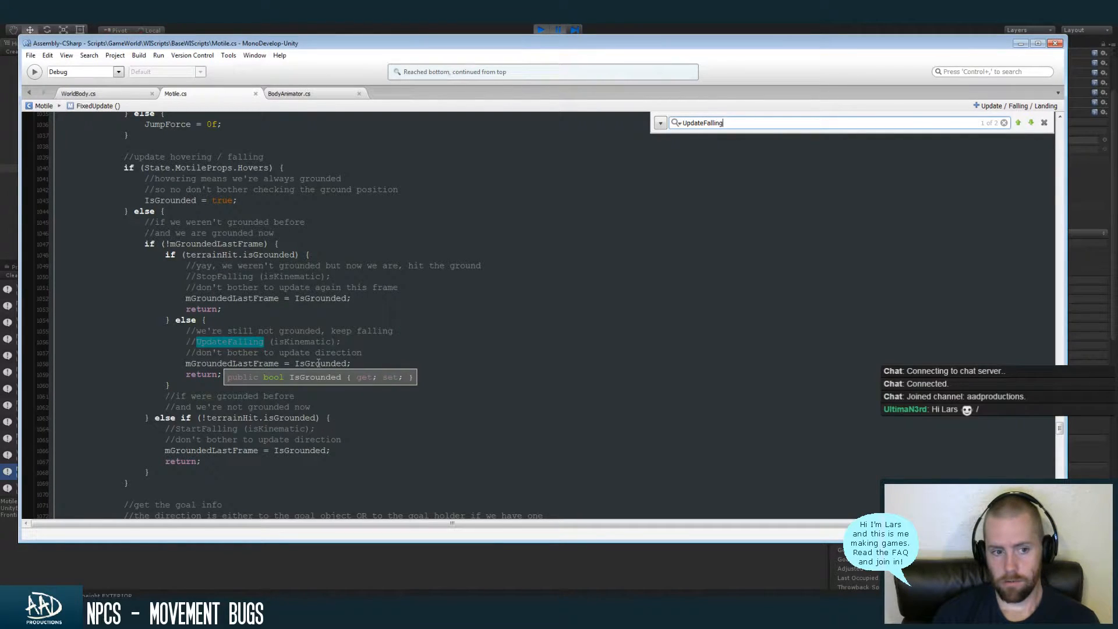
click(709, 25)
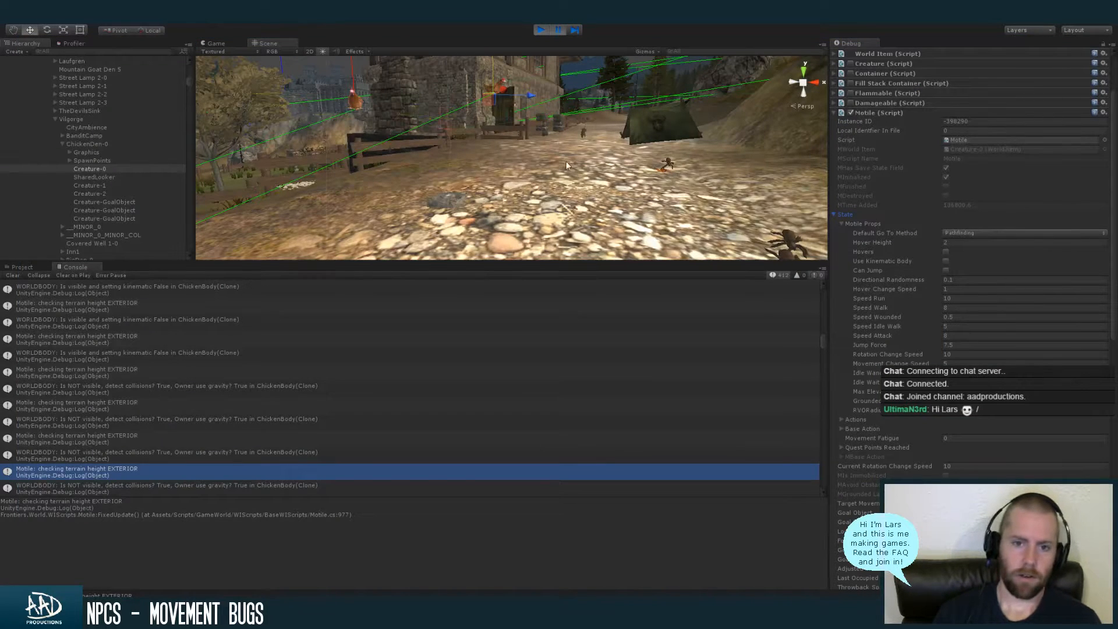
alt+drag(567, 162, 474, 157)
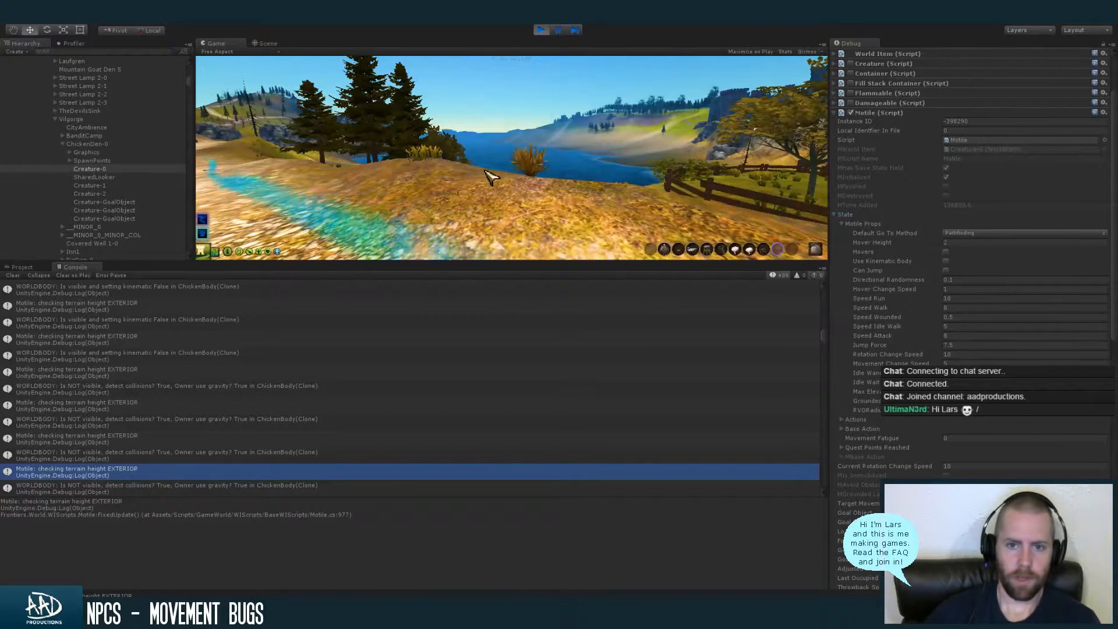
click(557, 30)
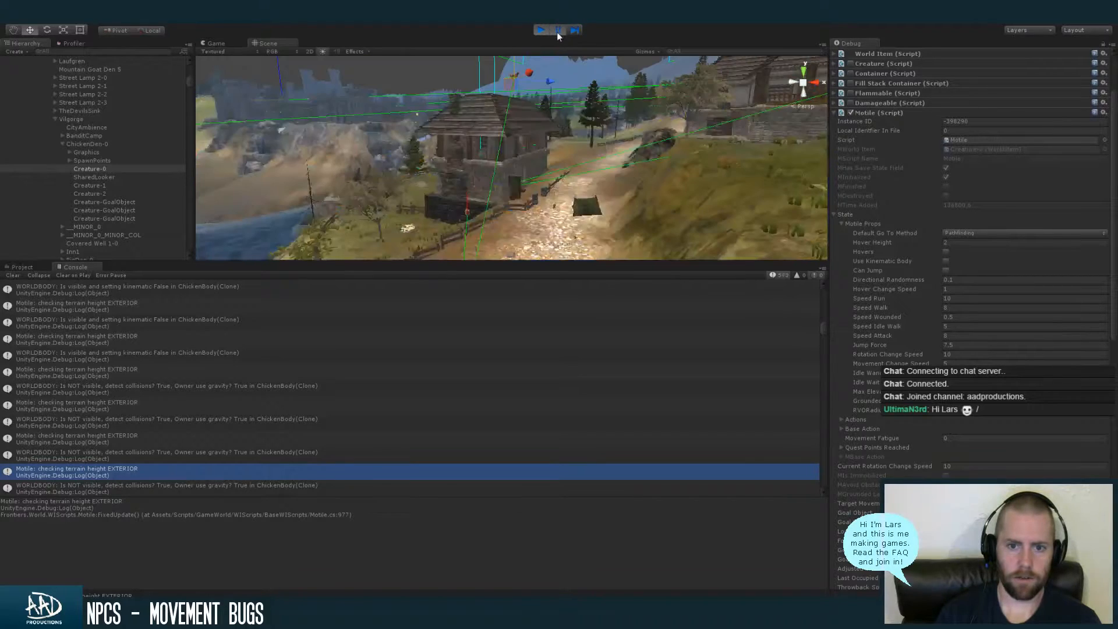
alt+right_drag(559, 113, 545, 160)
alt+drag(545, 160, 531, 183)
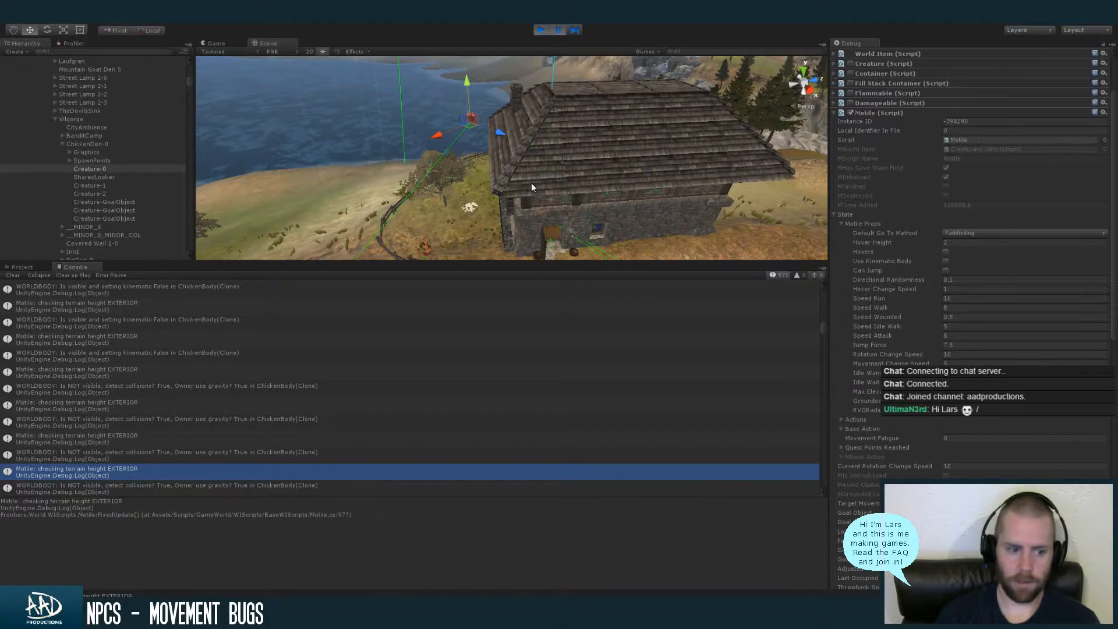
Close the code search in MonoDevelop, return to Unity and run the game briefly before pausing it again
click(666, 588)
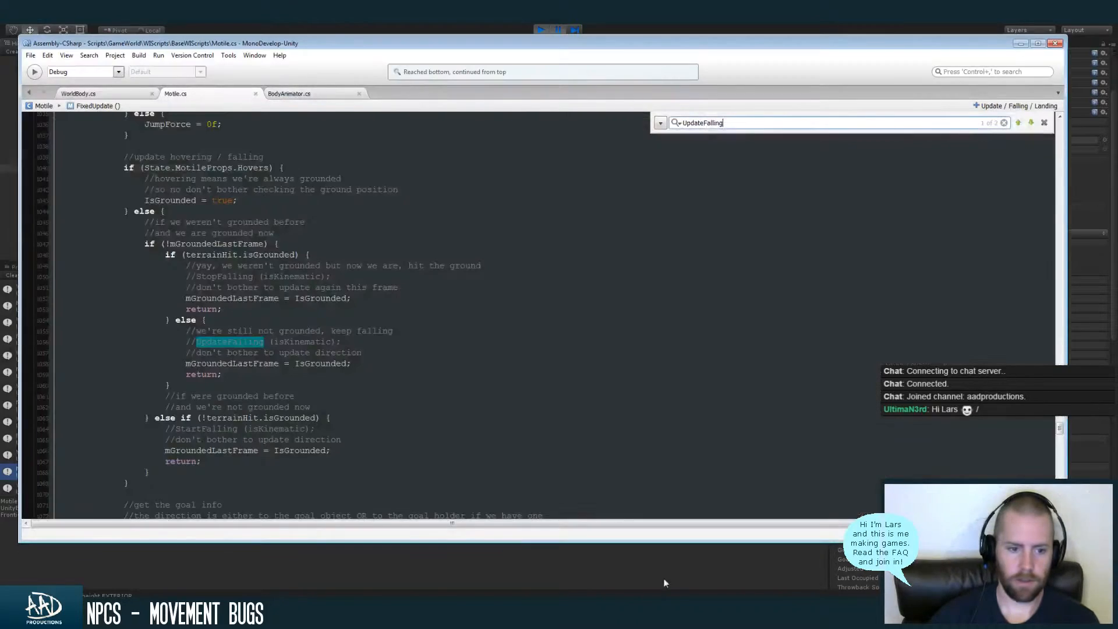
click(1044, 122)
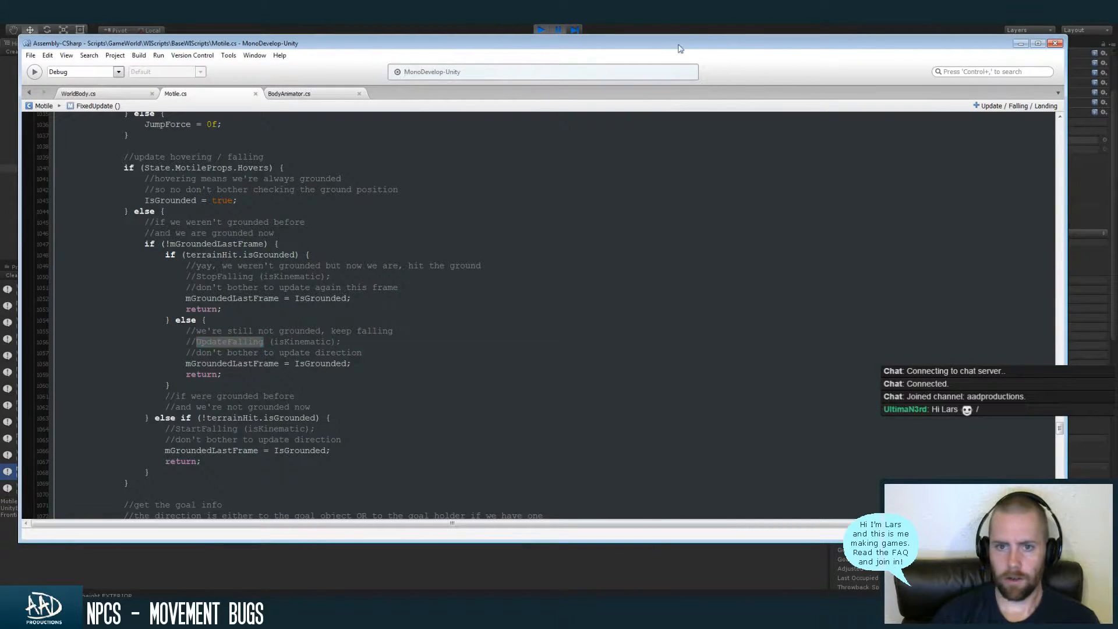
click(699, 29)
click(557, 33)
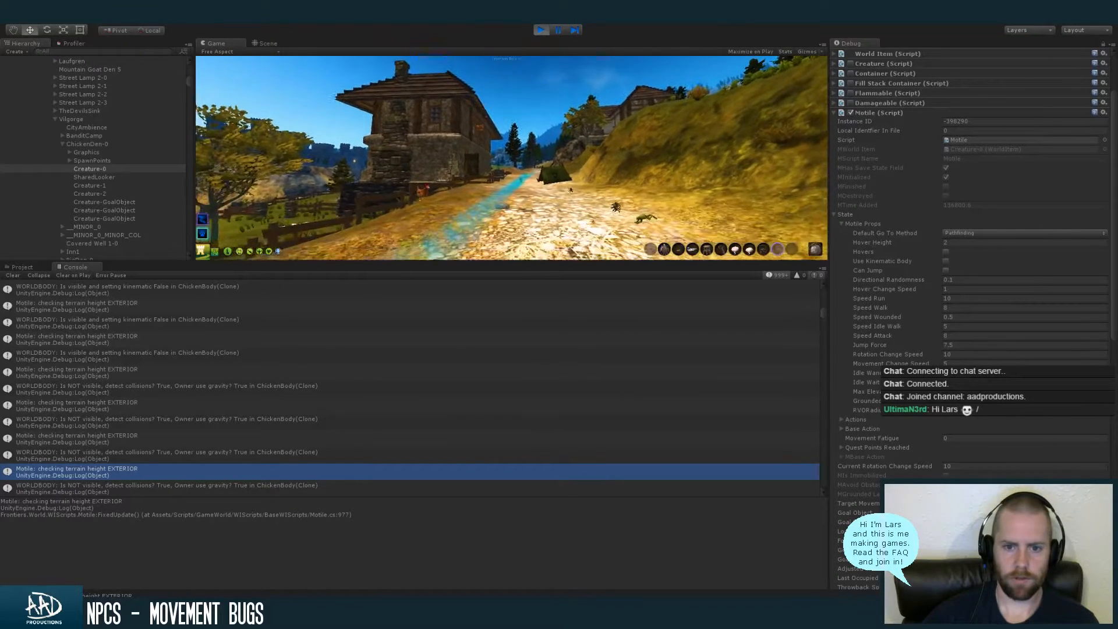
key(super)
click(557, 28)
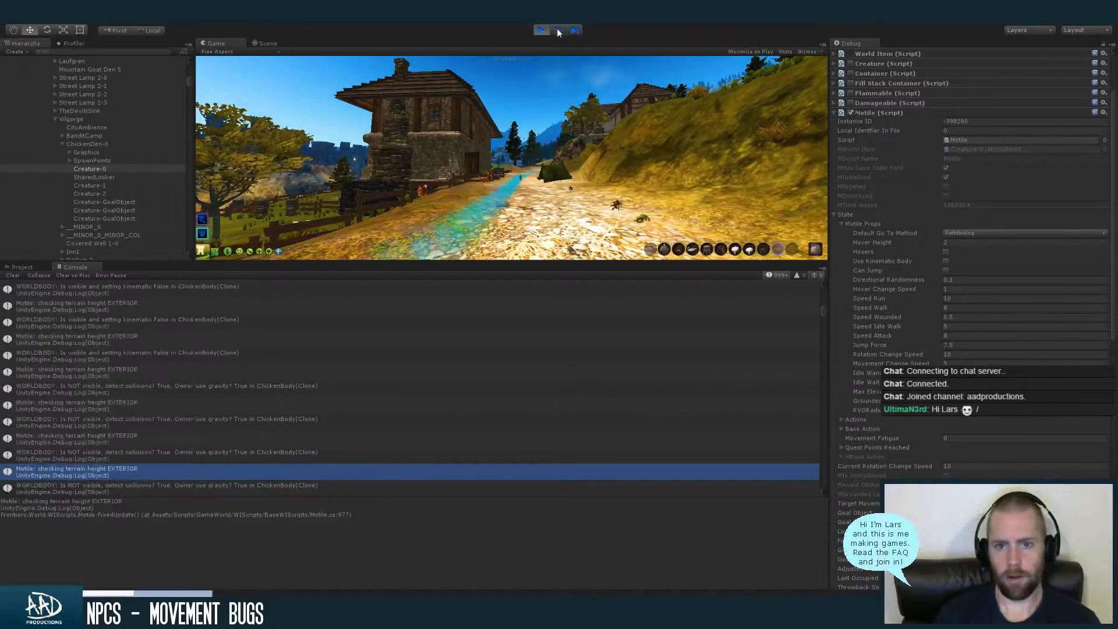
Switch to MonoDevelop and uncomment the StopFalling and UpdateFalling calls in the !mGroundedLastFrame branch of FixedUpdate
key(alt+Tab)
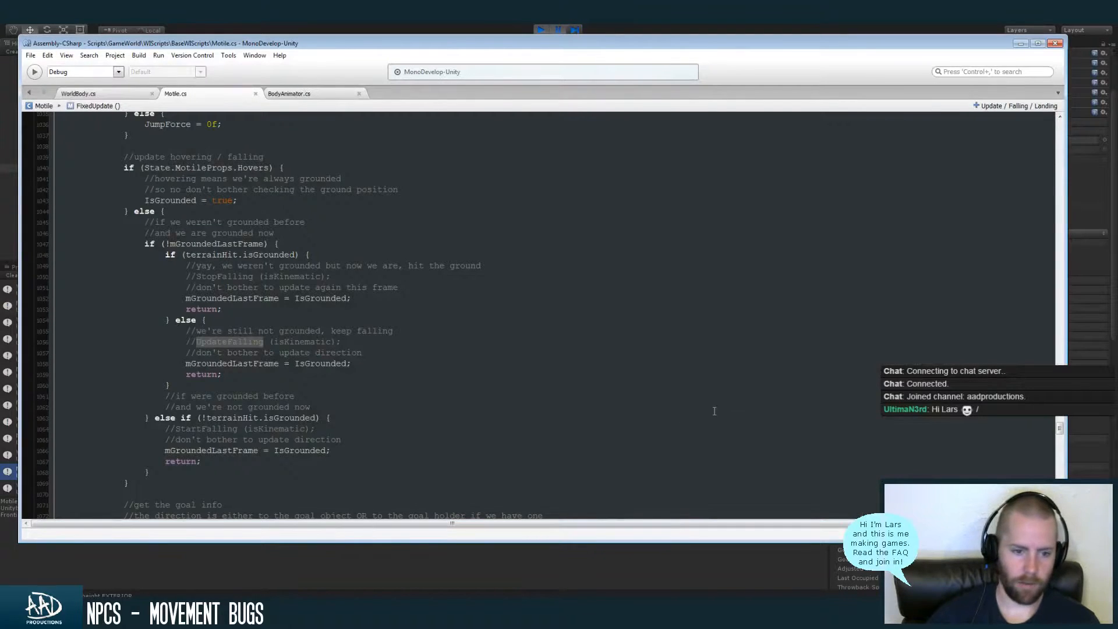
click(361, 343)
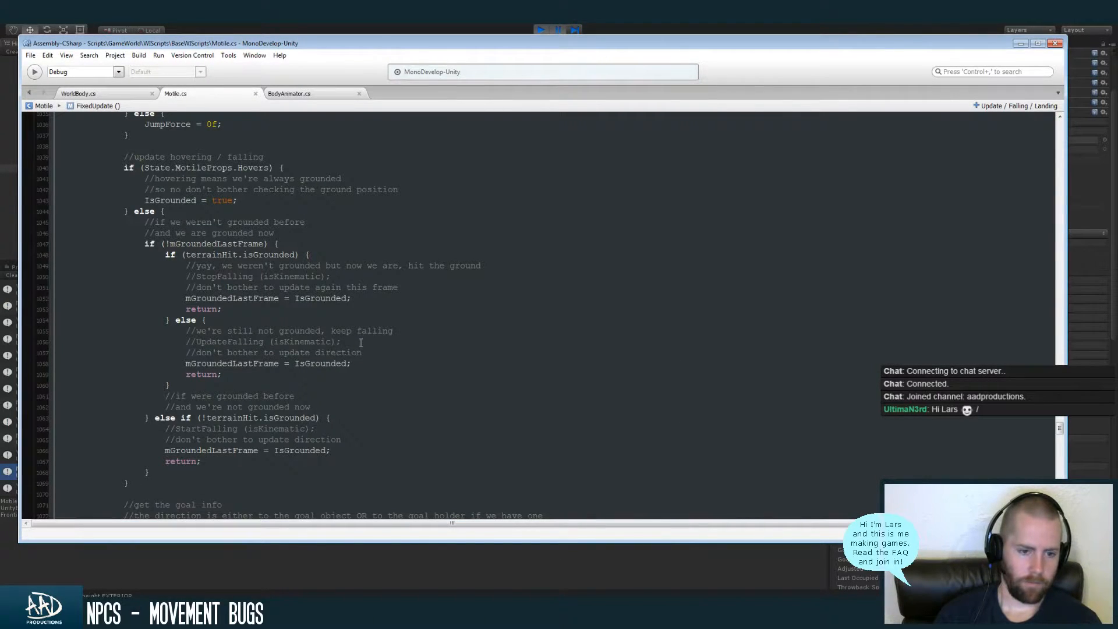
key(Delete)
key(Delete)
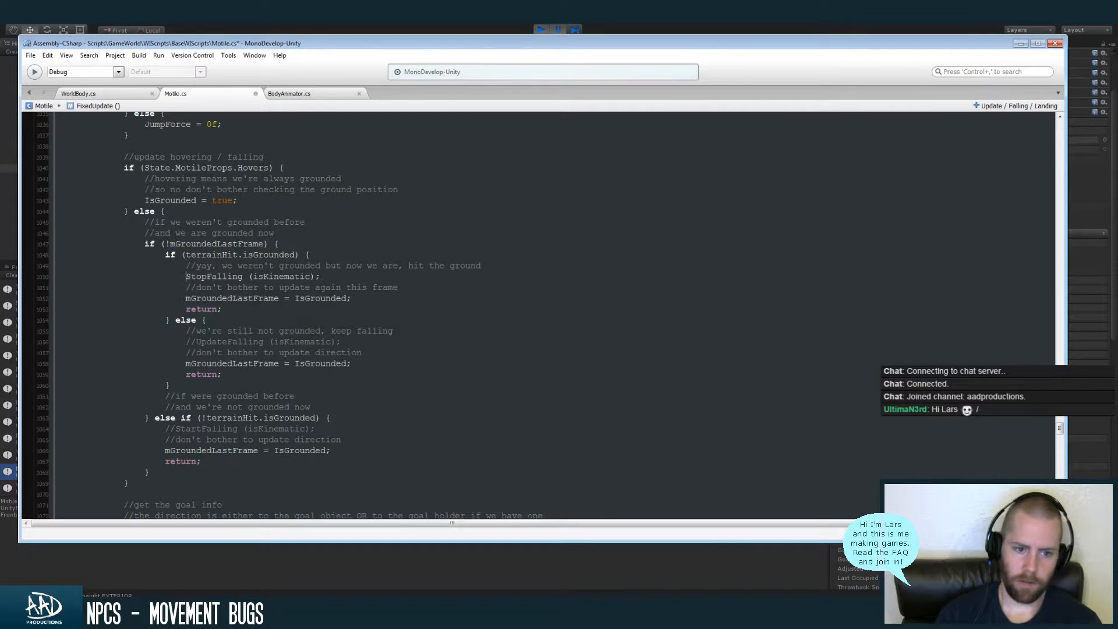
key(Down)
key(Down)
key(Down)
key(Down)
key(Down)
key(Down)
key(Delete)
key(Delete)
Uncomment the StartFalling call in the else-if branch for !terrainHit.isGrounded
key(Down)
key(Down)
key(Down)
key(Down)
key(Down)
key(Down)
key(Down)
key(Down)
key(Home)
key(Delete)
key(Delete)
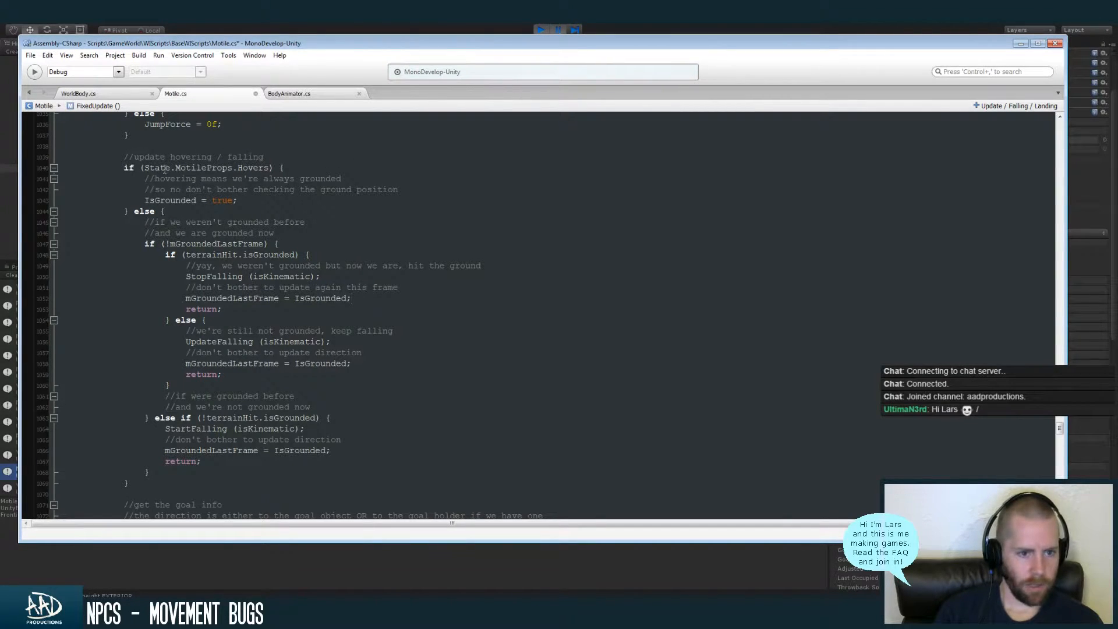
Review the Hovers, mGroundedLastFrame and terrainHit.isGrounded conditions that control the falling calls in FixedUpdate
drag(144, 169, 262, 168)
click(233, 209)
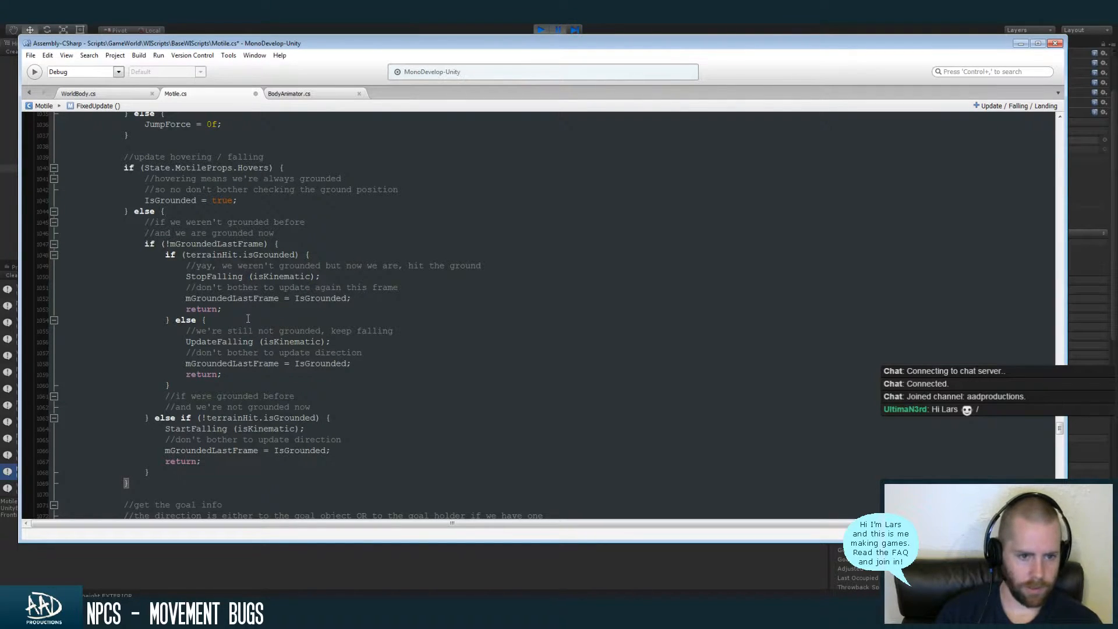
double_click(203, 245)
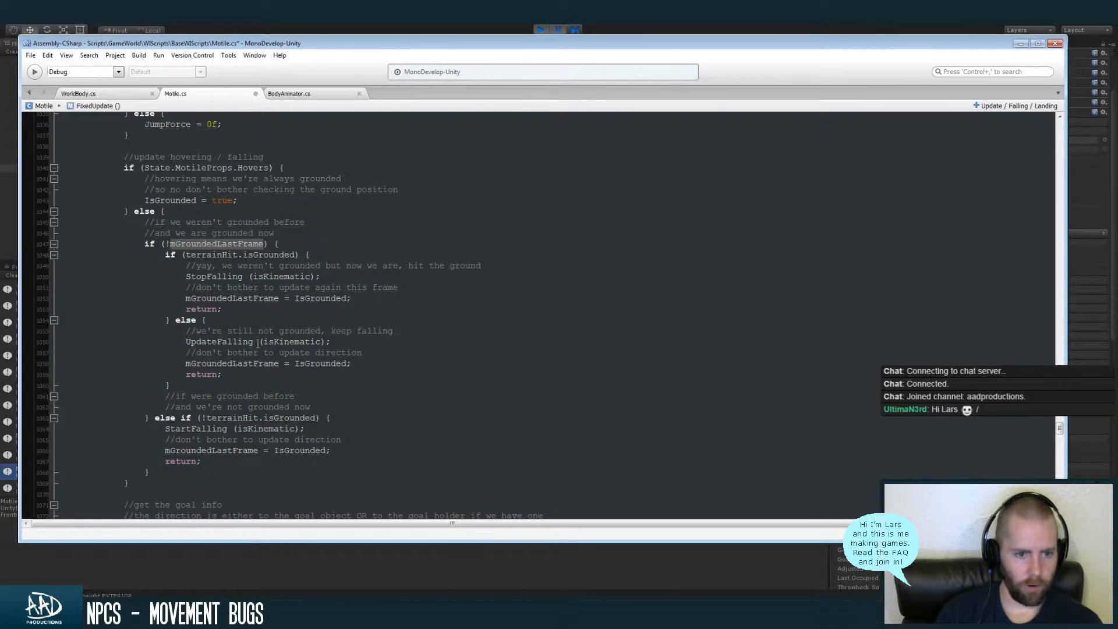
drag(186, 255, 295, 256)
double_click(232, 276)
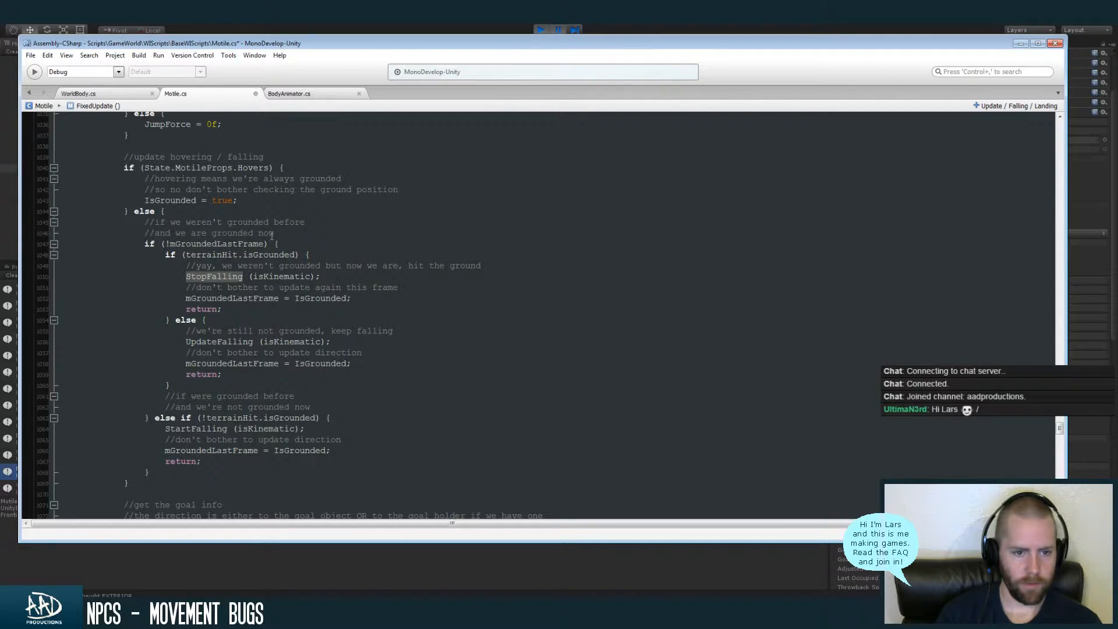
double_click(266, 255)
click(318, 252)
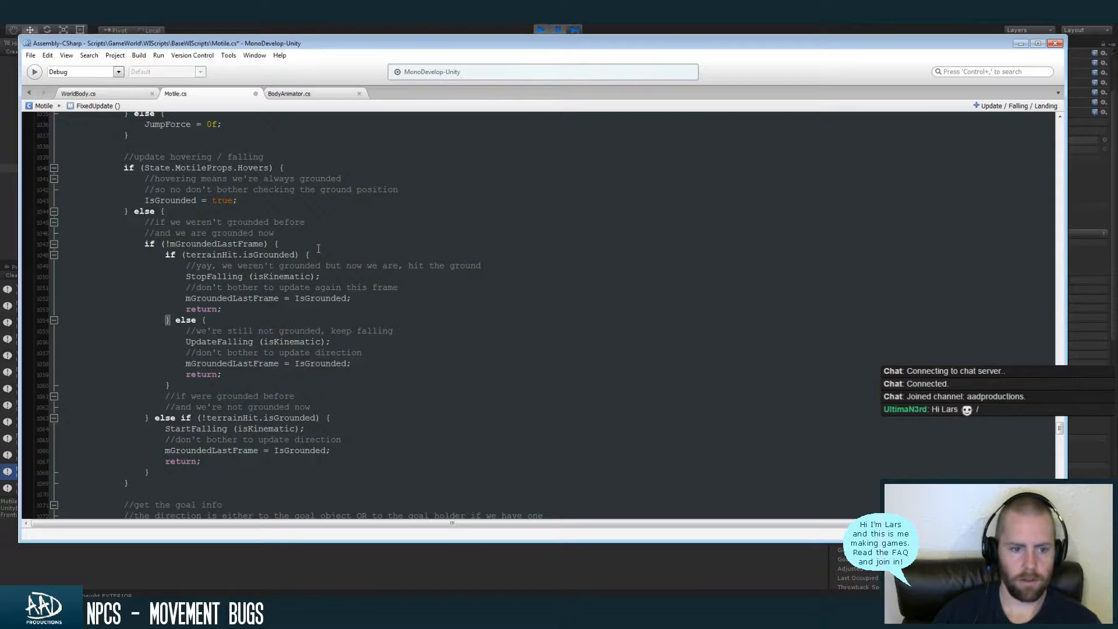
click(196, 254)
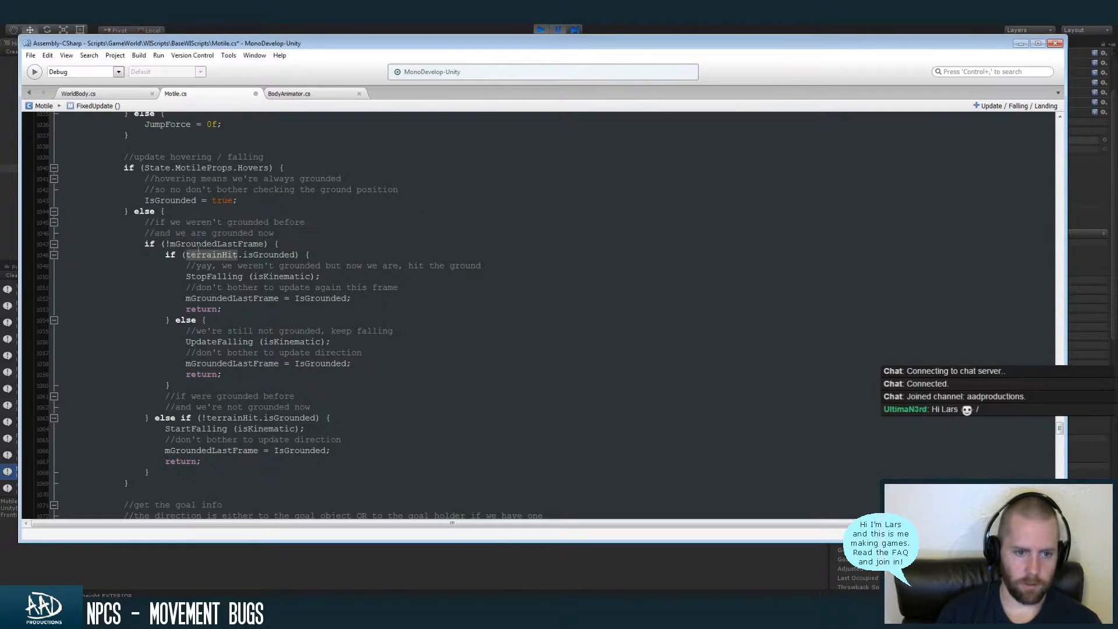
click(337, 276)
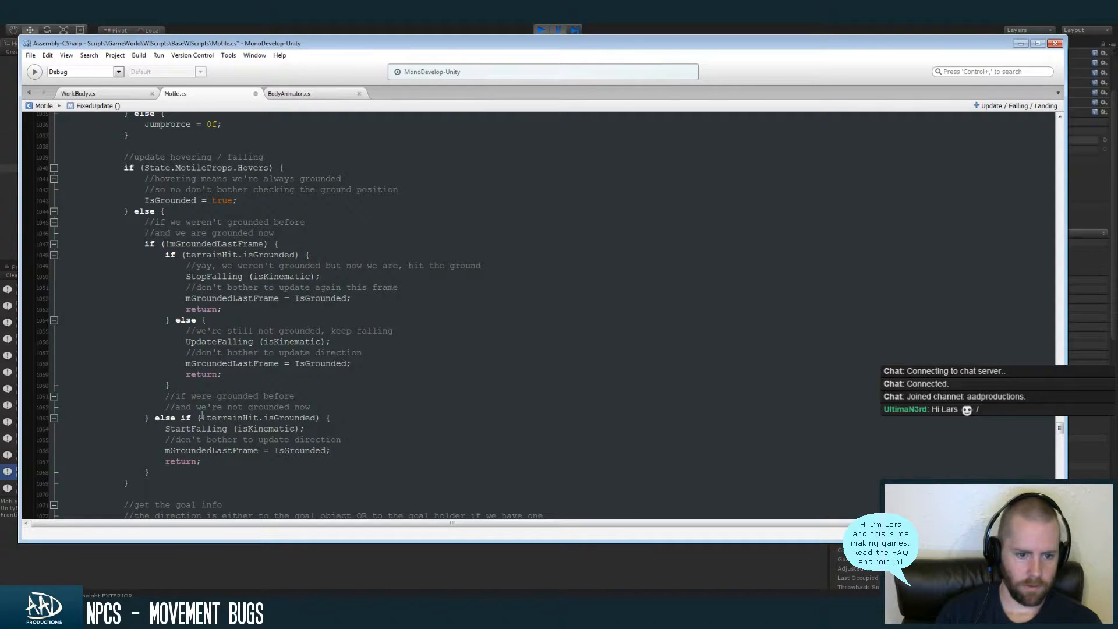
double_click(201, 245)
click(289, 245)
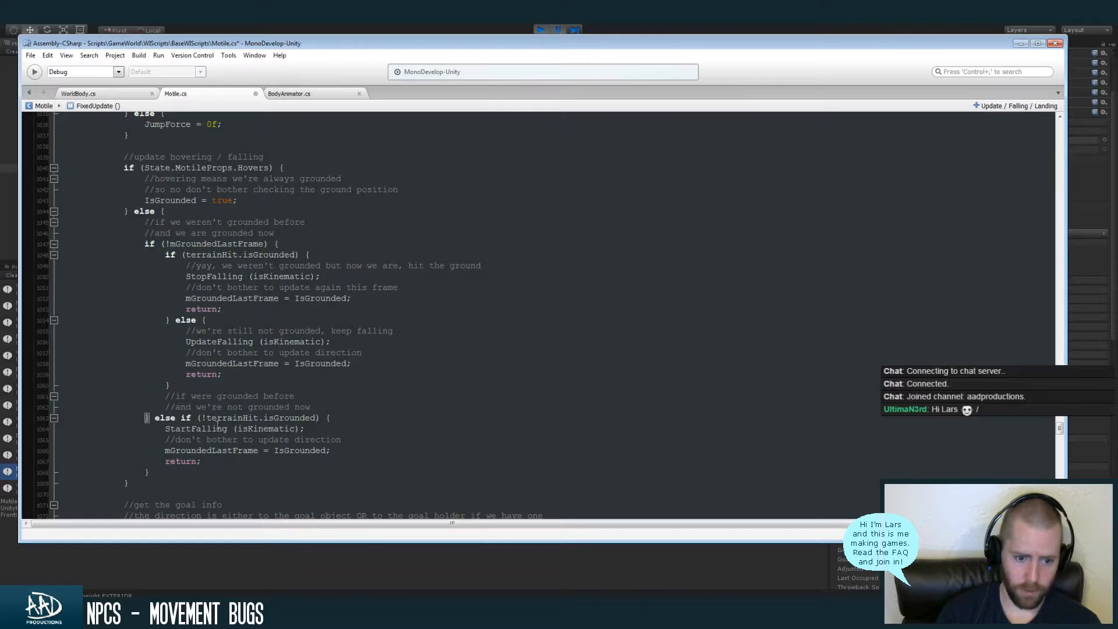
click(306, 463)
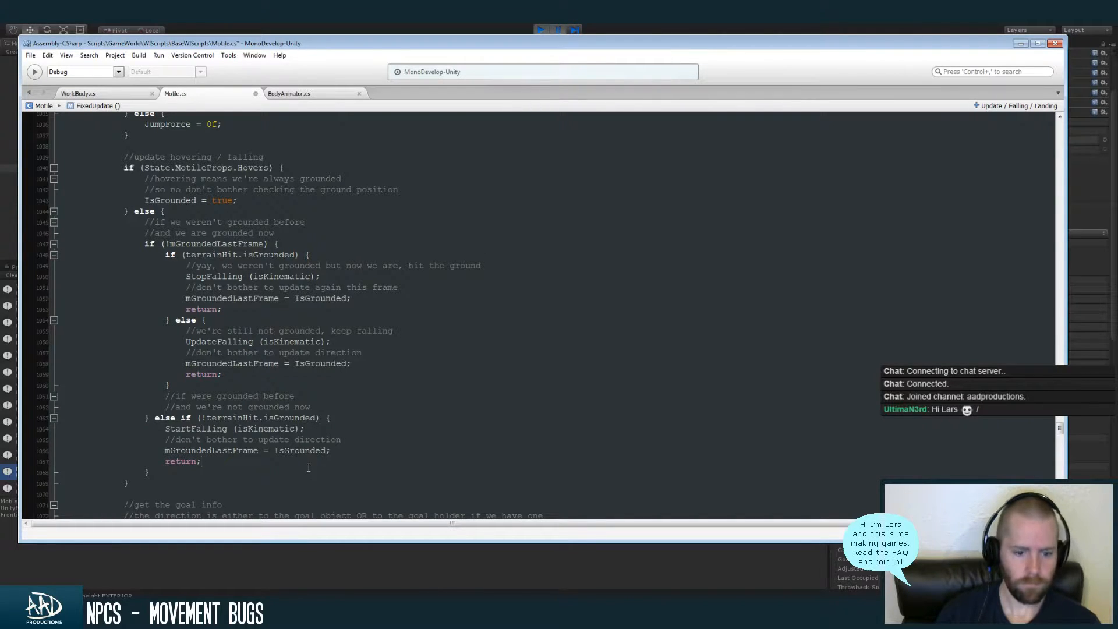
Go to the StopFalling declaration and examine its IsGrounded, mLastGroundedHeight and mLastGroundedTime assignments
drag(1060, 429, 1061, 433)
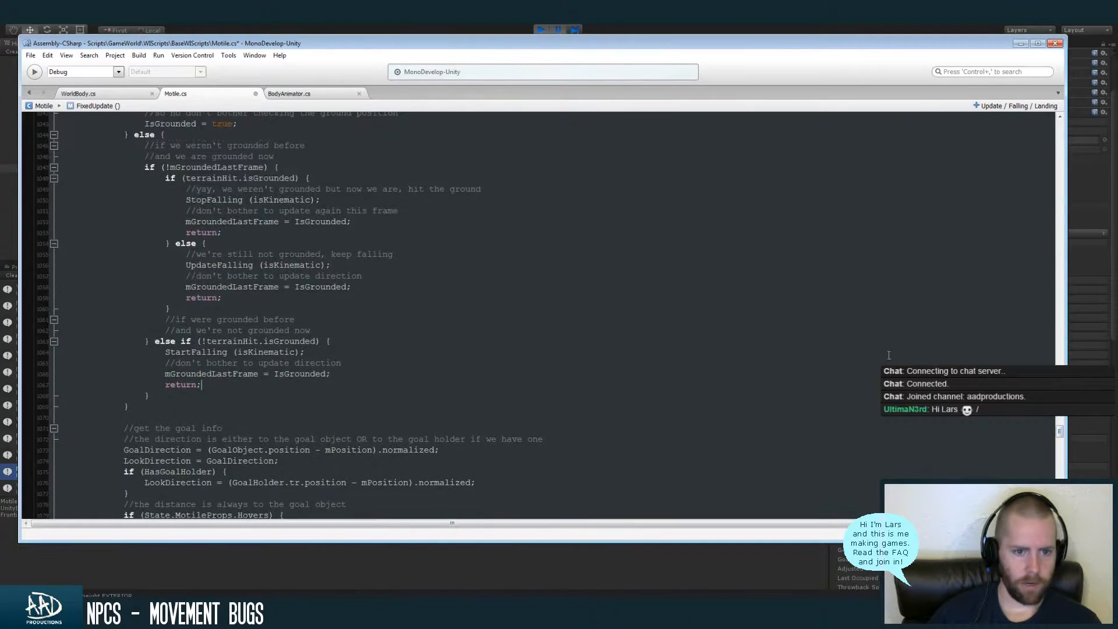
right_click(226, 198)
click(243, 216)
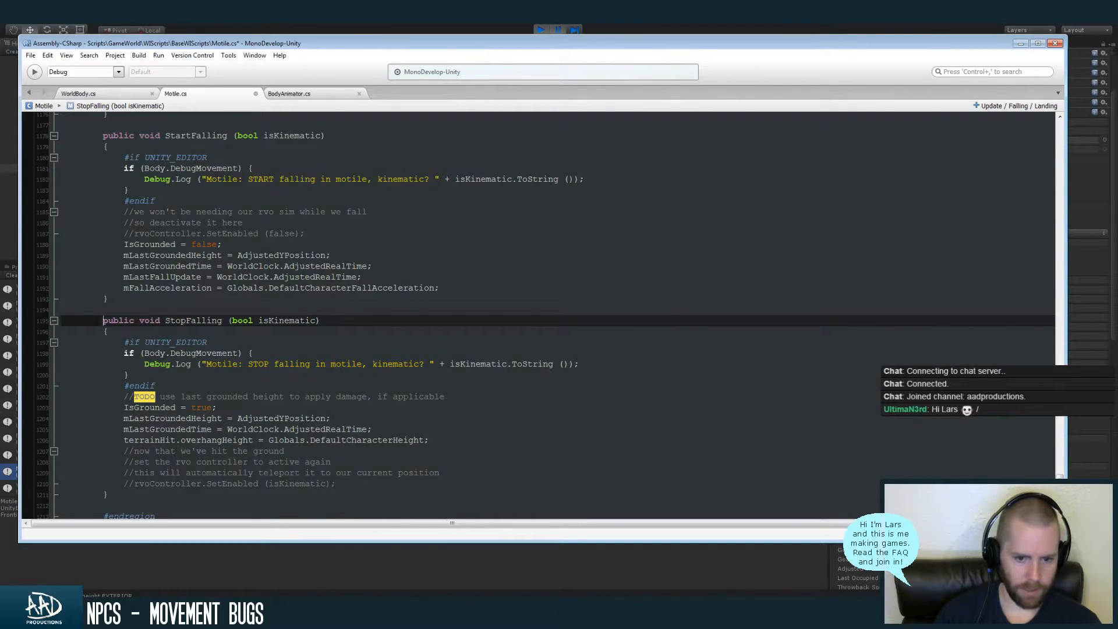
click(267, 404)
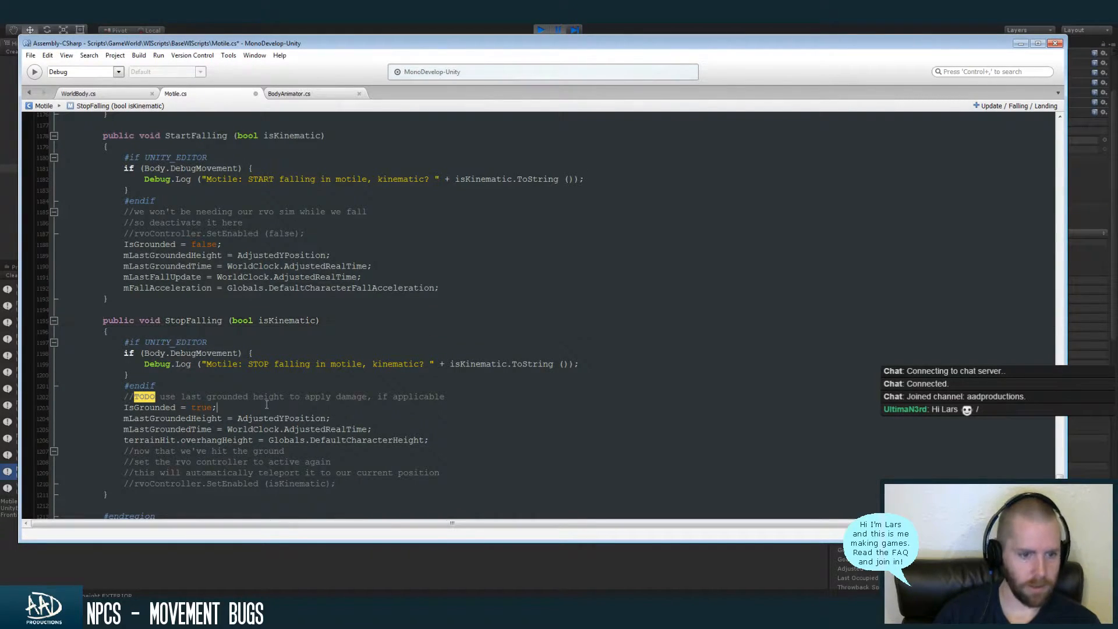
double_click(153, 418)
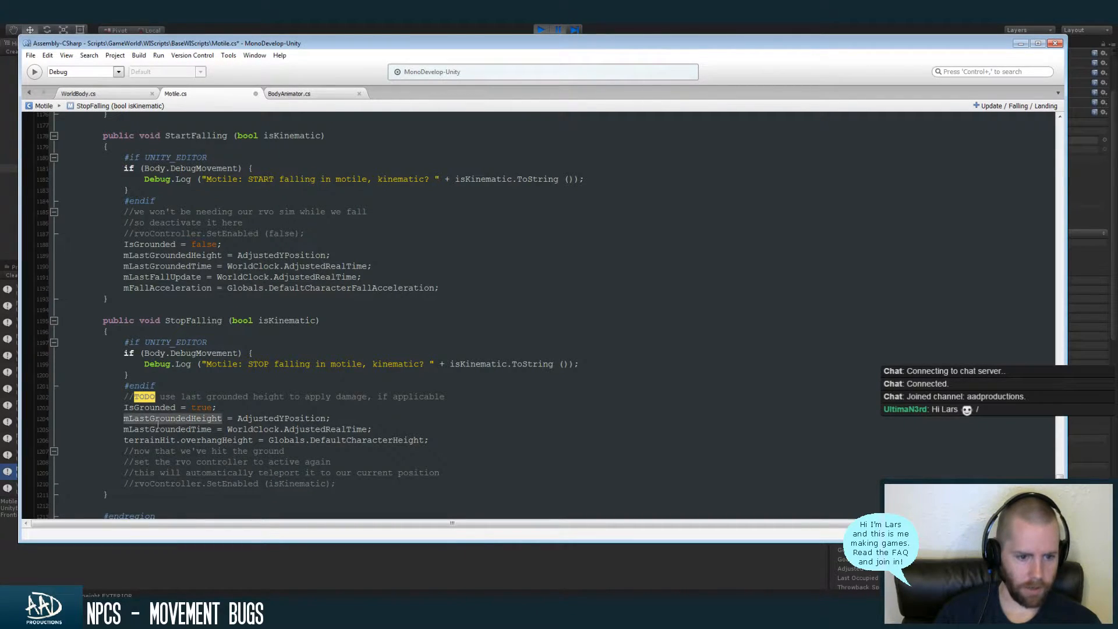
click(184, 429)
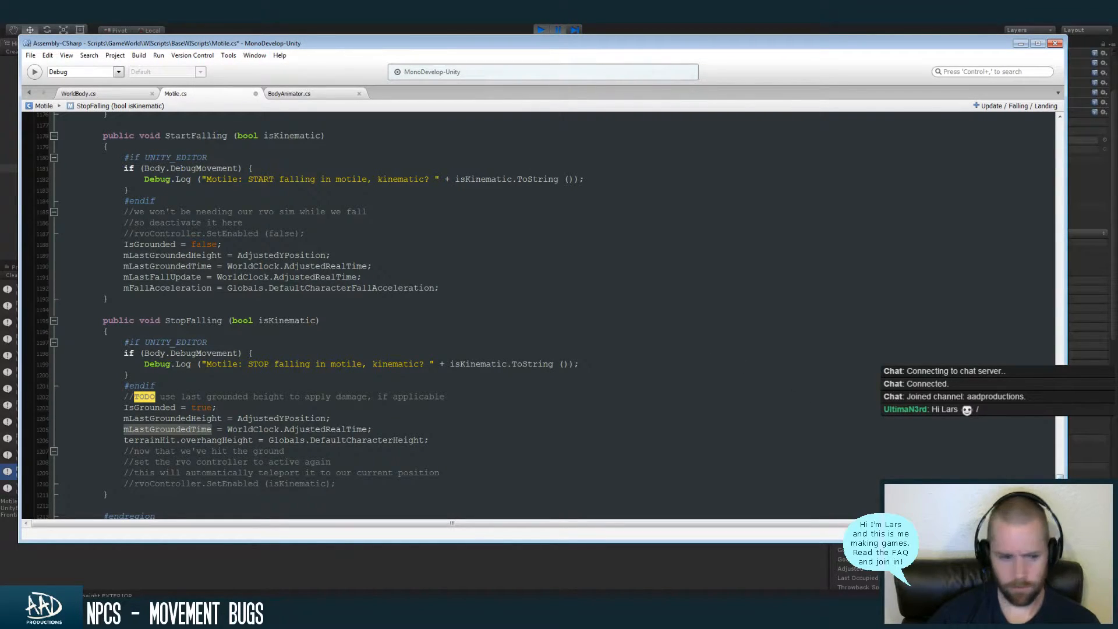
Review the StartFalling method and its mLastGroundedHeight assignment
scroll(524, 314, down, 2)
scroll(524, 315, up, 6)
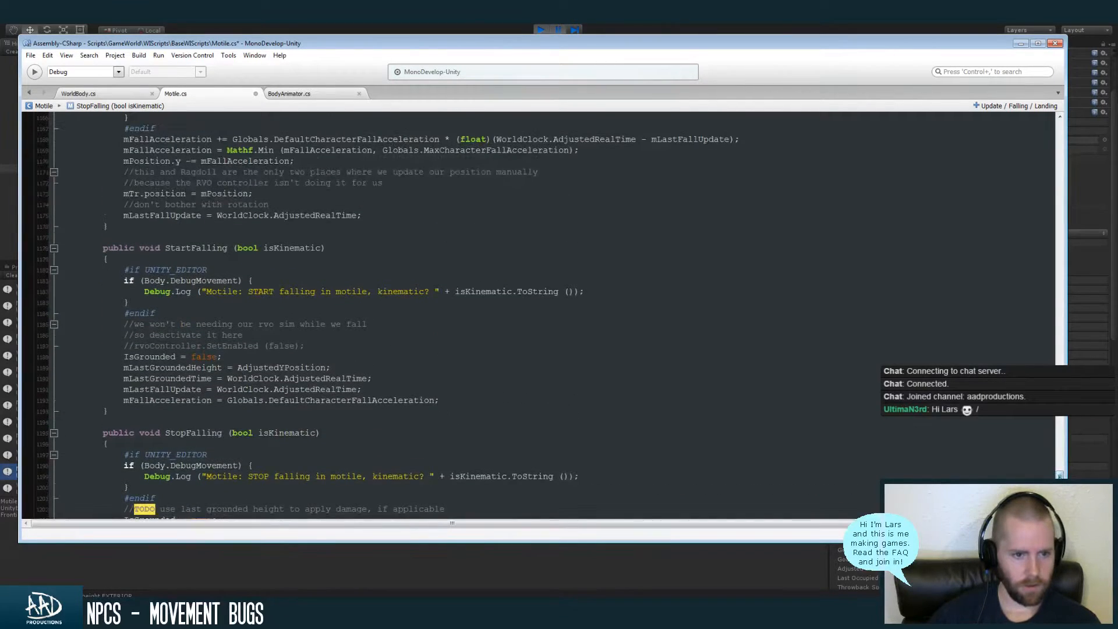
scroll(523, 314, up, 2)
click(170, 414)
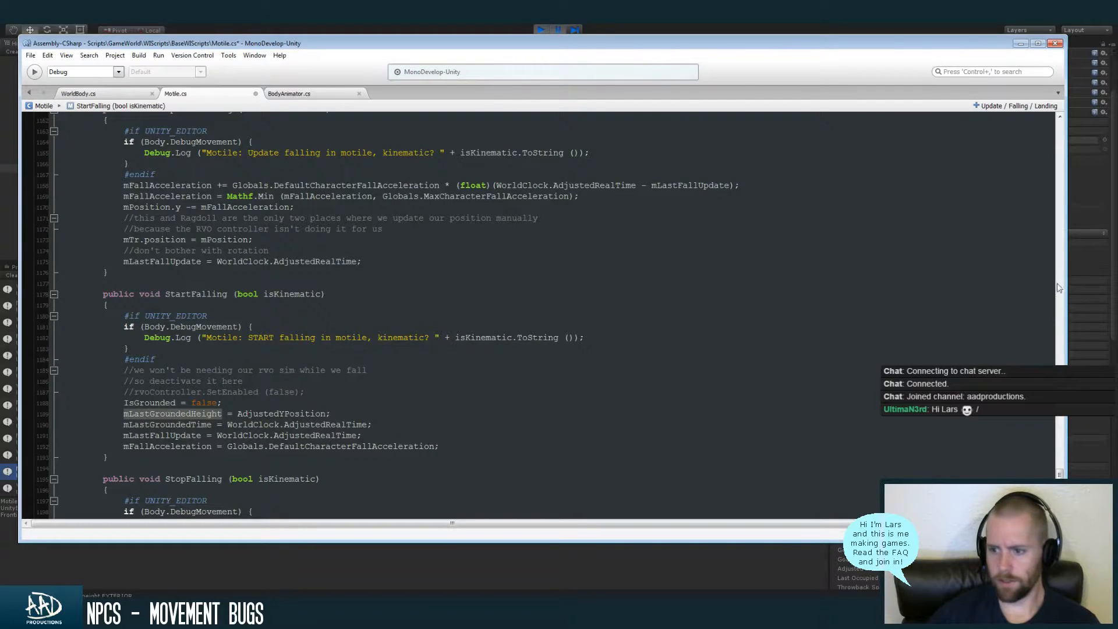
Go to the UpdateFalling method and search Motile.cs for uses of its isKinematic parameter
scroll(1061, 473, up, 1)
scroll(1061, 473, up, 5)
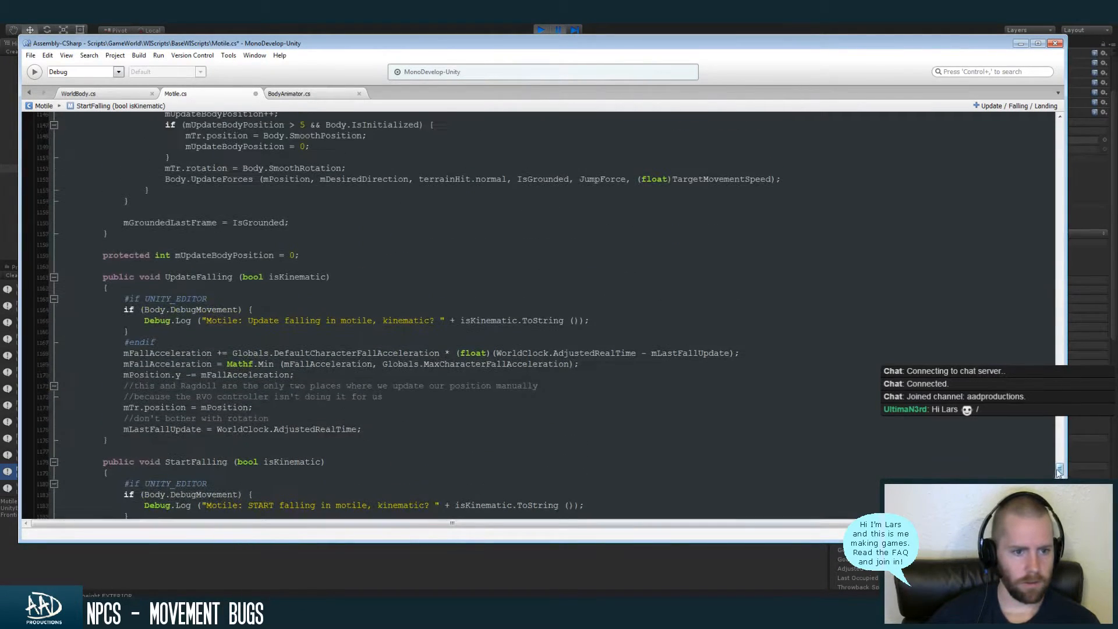
click(204, 271)
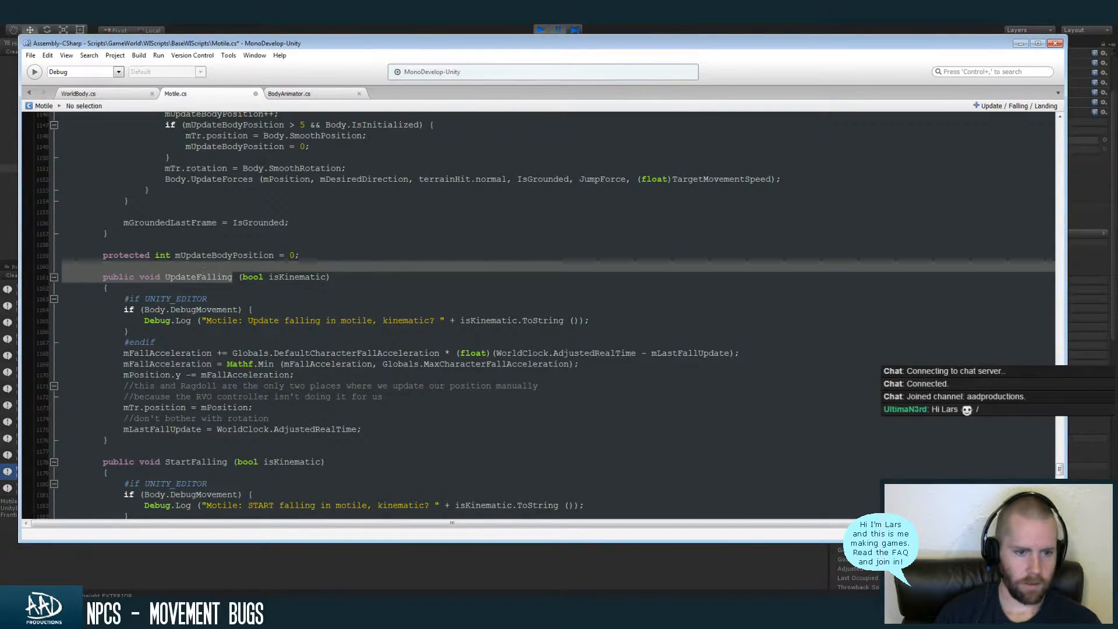
click(297, 277)
key(ctrl+f)
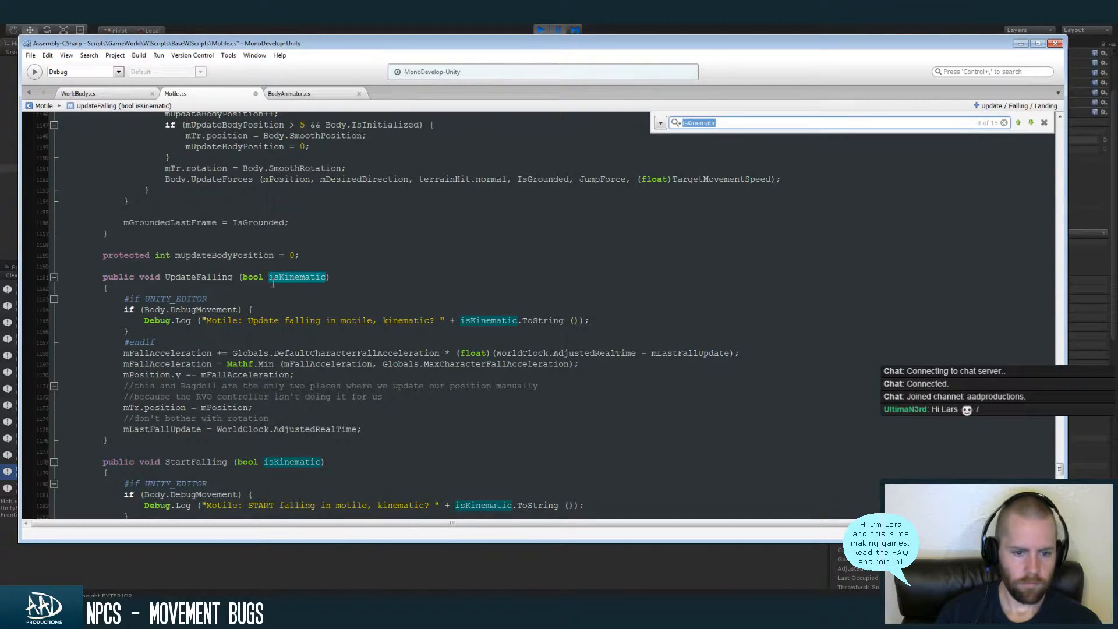
double_click(296, 277)
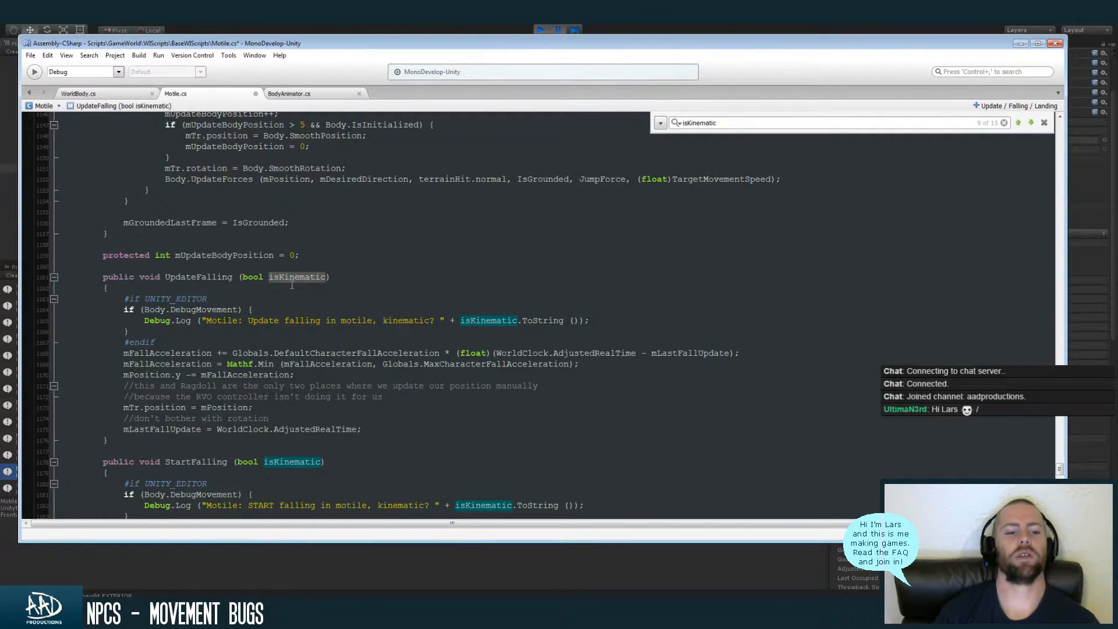
click(300, 406)
key(Escape)
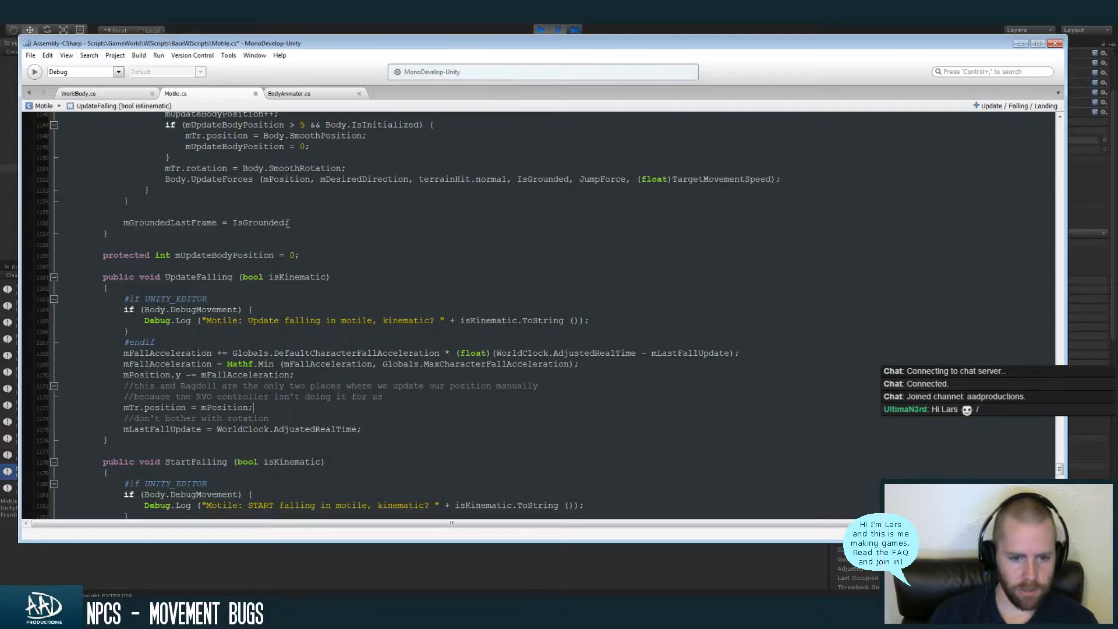
Examine the mFallAcceleration calculations and the mPosition assignment to mTr.position in UpdateFalling
click(335, 352)
drag(123, 354, 335, 373)
click(334, 374)
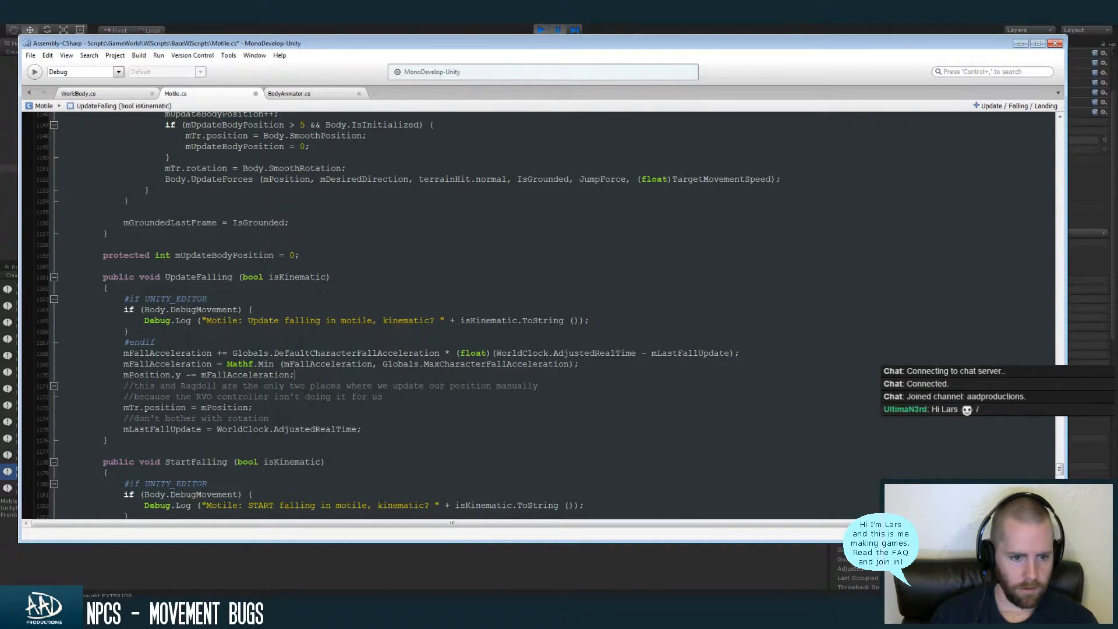
double_click(216, 407)
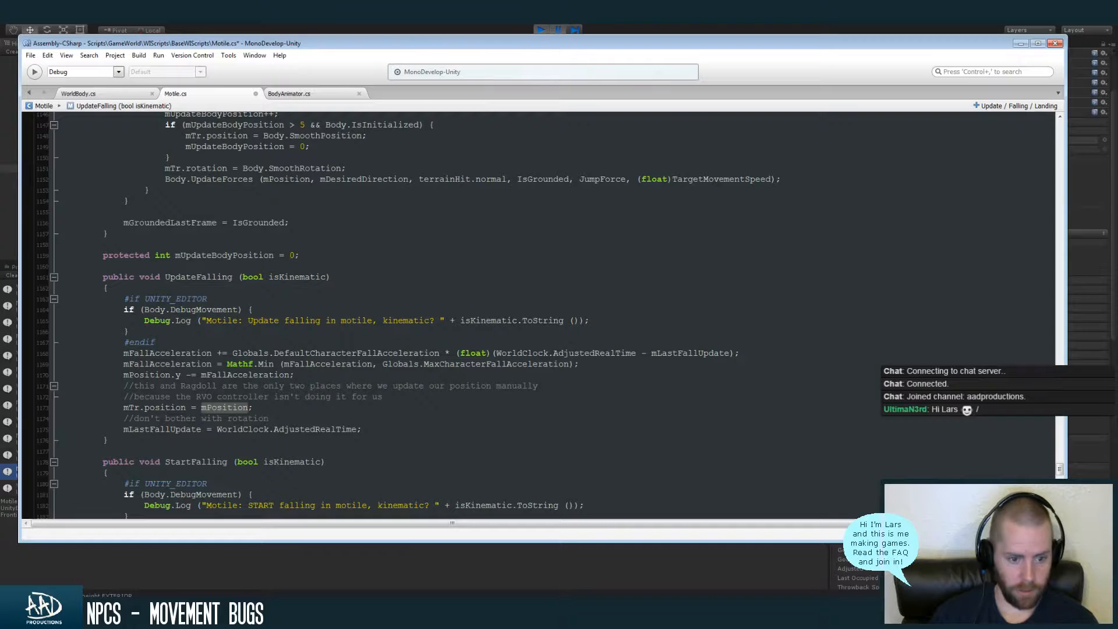
Examine the mLastFallUpdate assignment that closes the UpdateFalling method
click(259, 410)
double_click(180, 430)
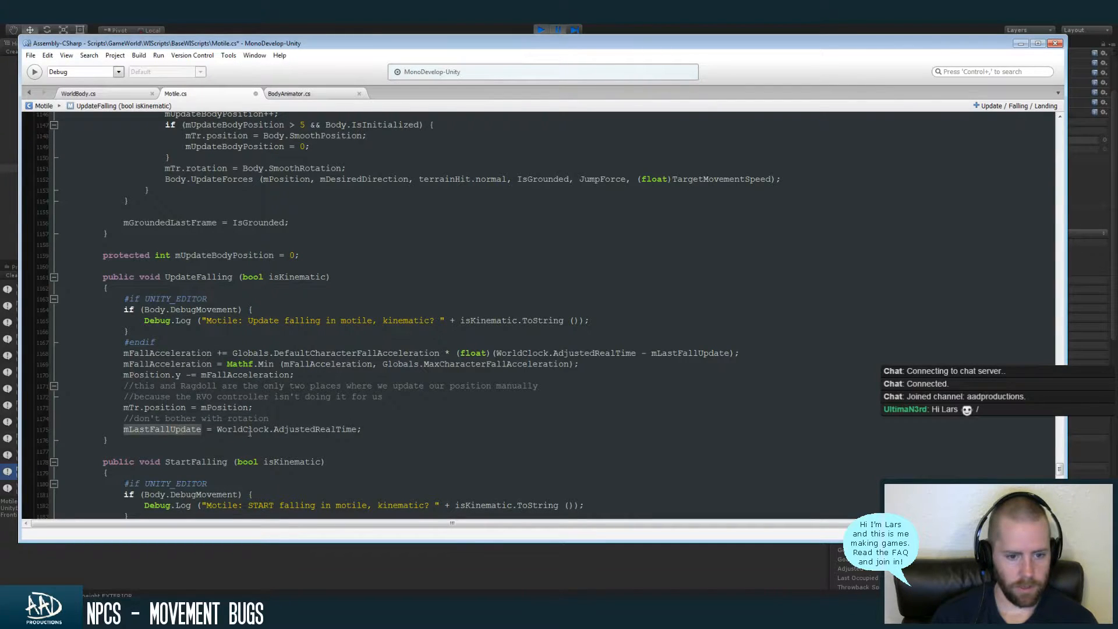
click(365, 434)
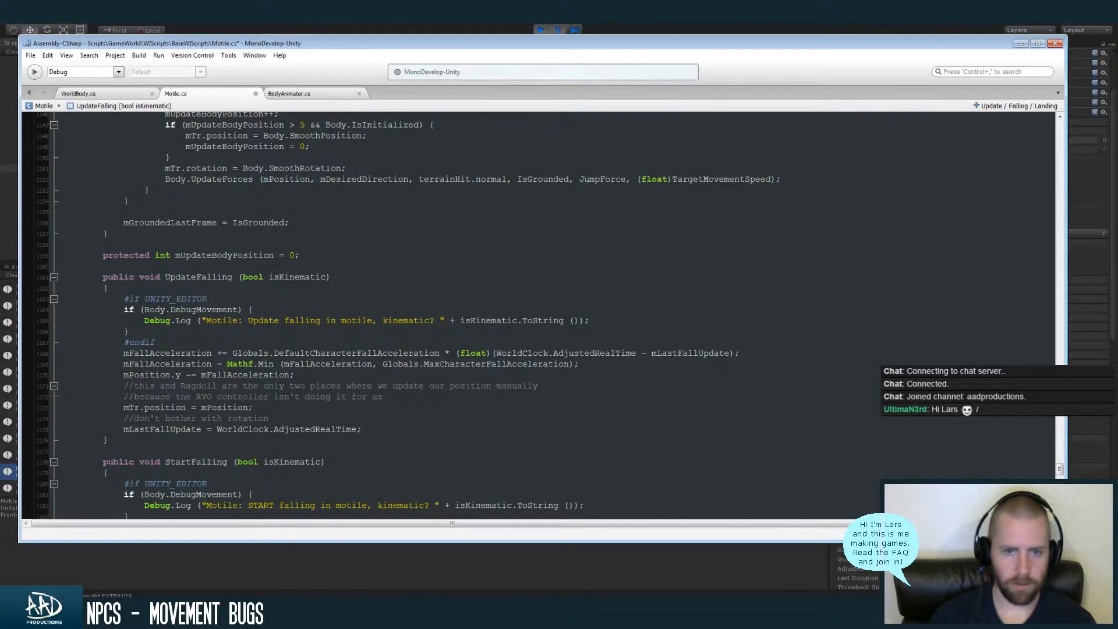
Switch to Unity, stop the running game and clear the console log
click(540, 25)
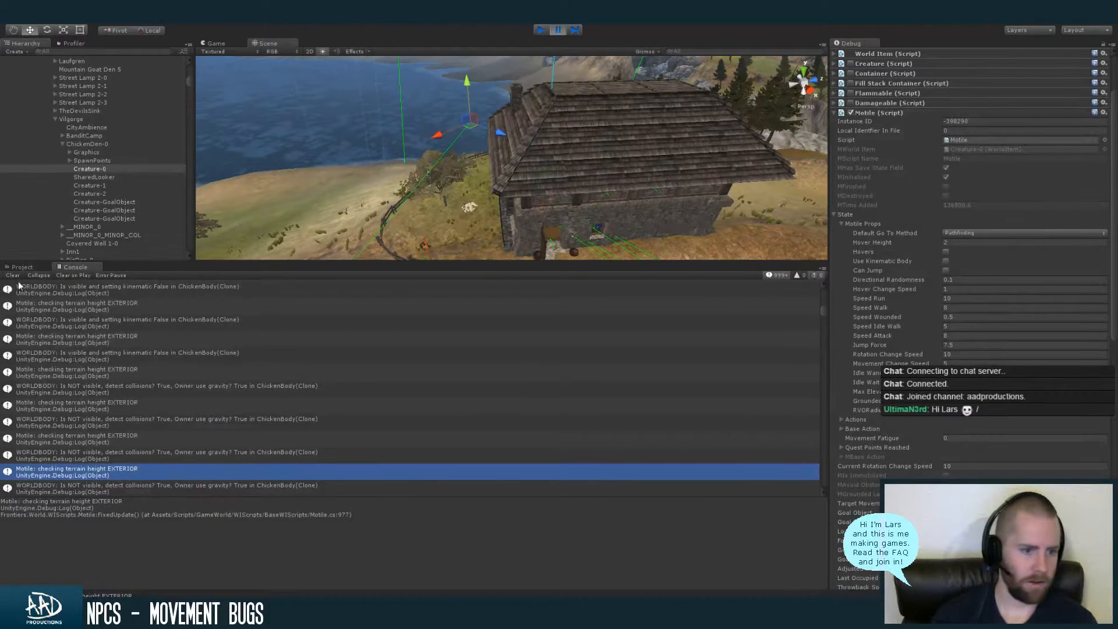
click(13, 276)
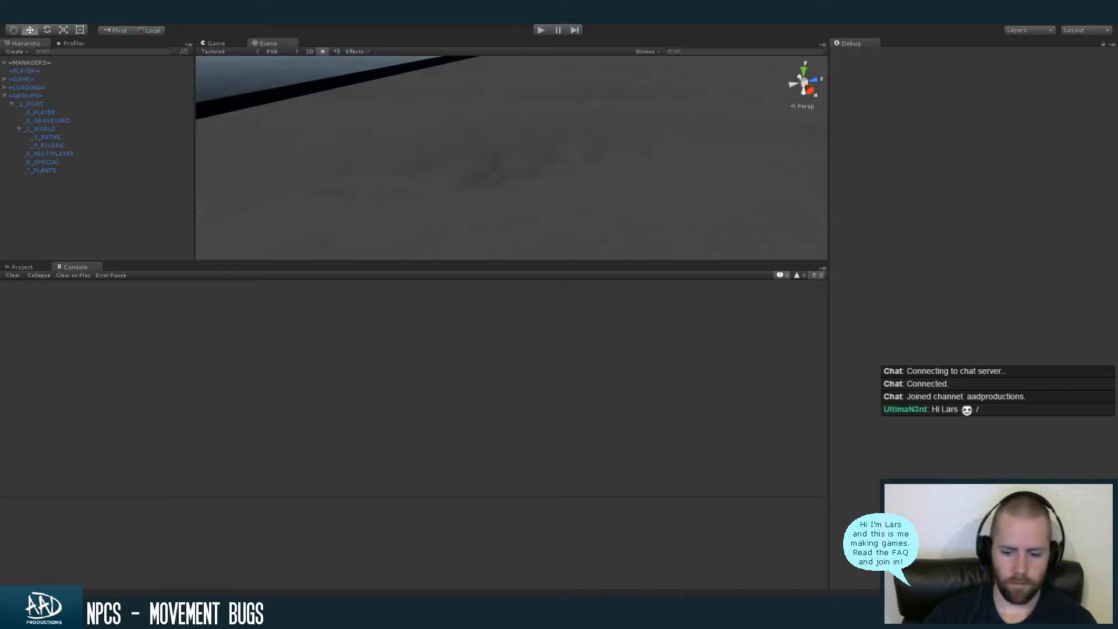
Switch to MonoDevelop, save all open scripts including Motile.cs, and return to Unity
key(alt+Tab)
click(31, 56)
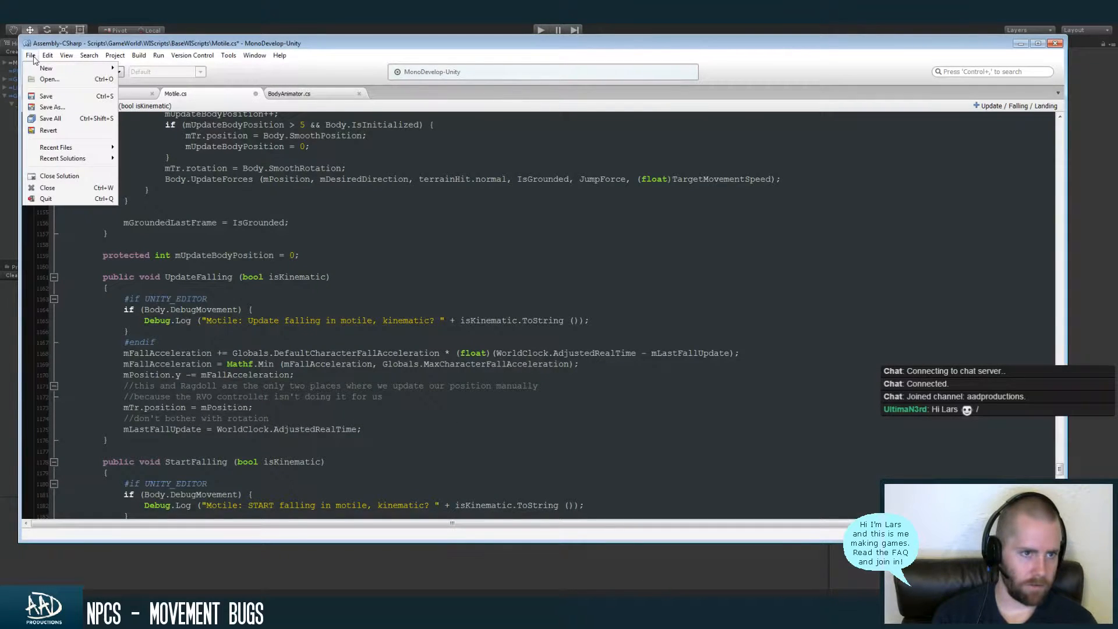
click(51, 118)
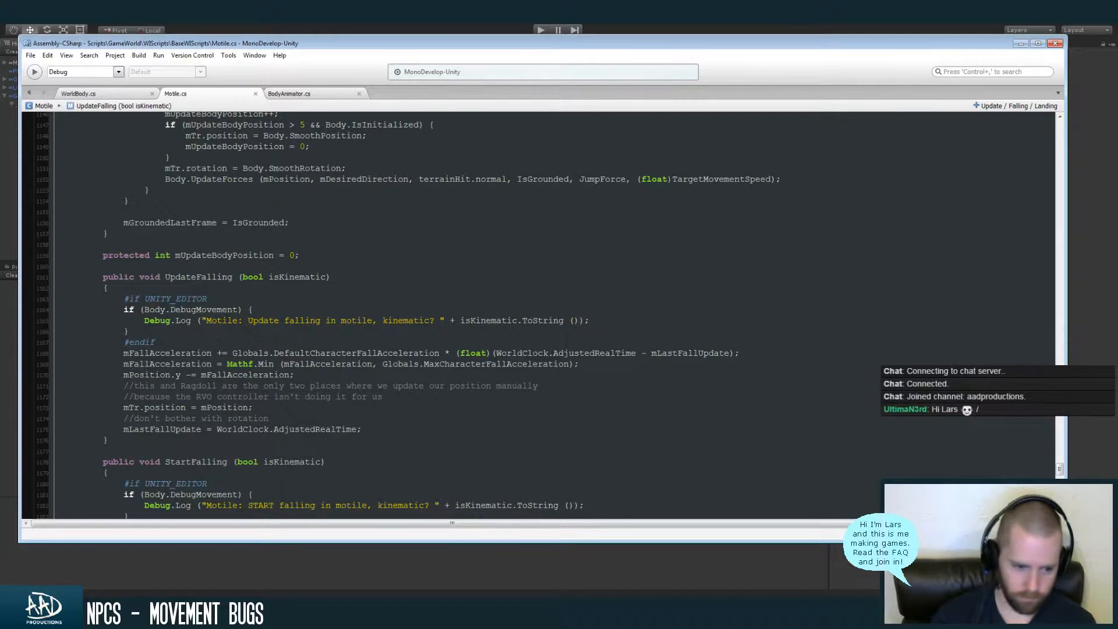
key(alt+Tab)
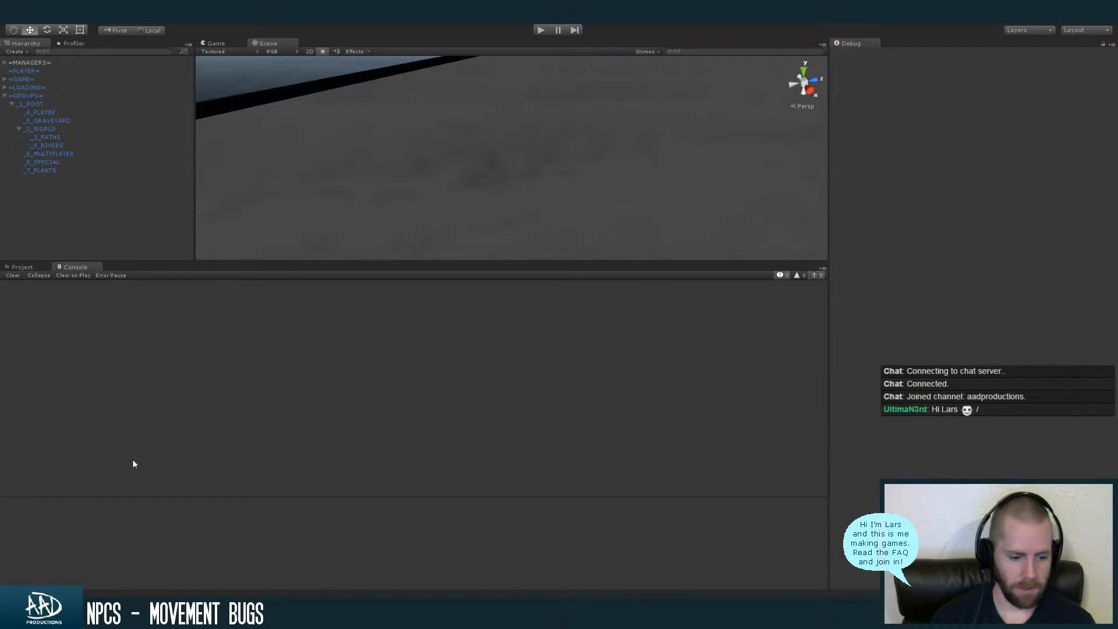
Start the game in play mode with the saved Motile.cs changes
click(76, 612)
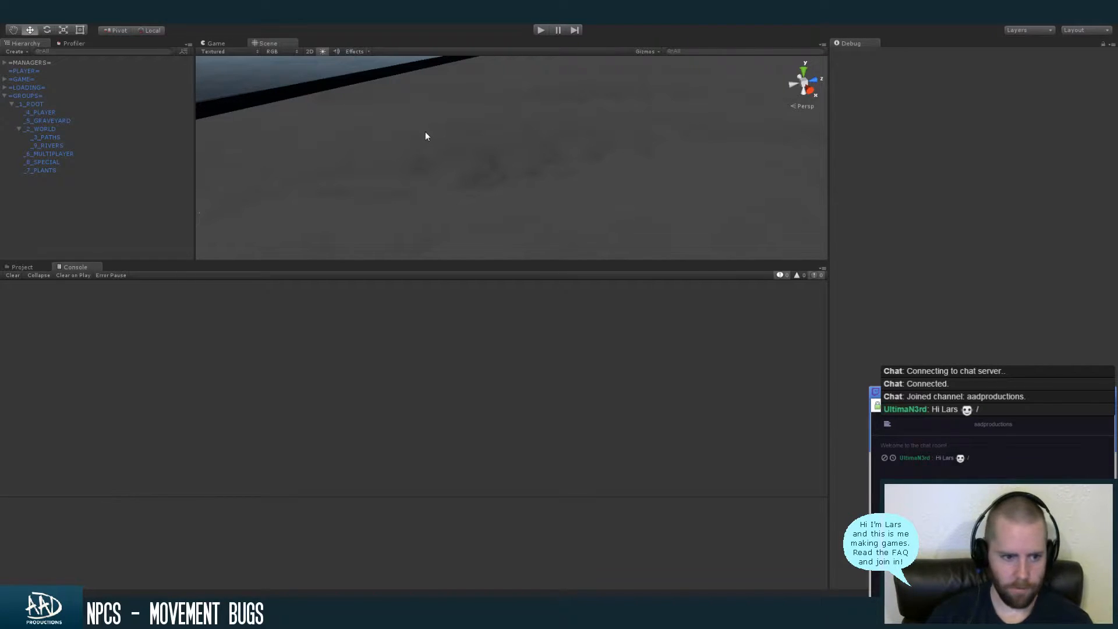
click(540, 30)
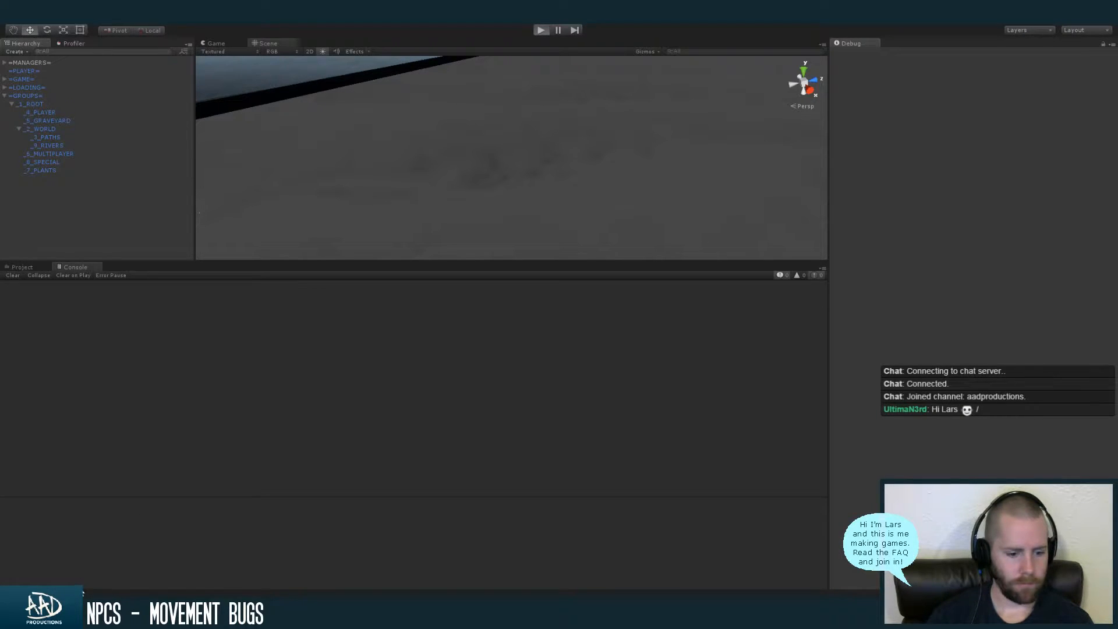
Switch to the browser, share the GitHub address of Motile.cs in the stream chat, and return to Unity
key(alt+Tab)
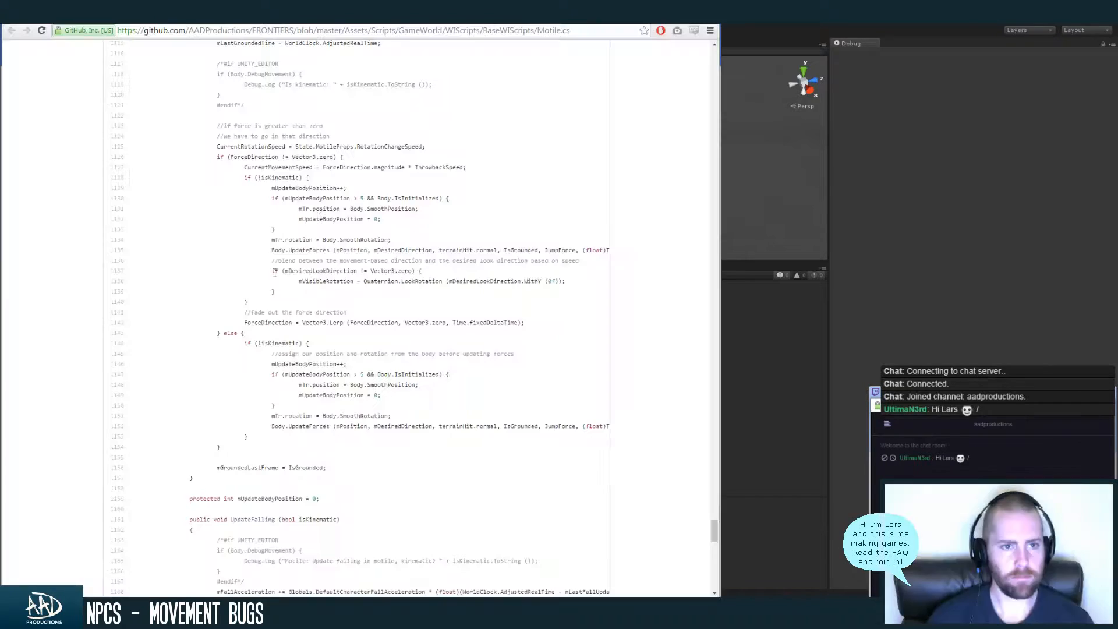
key(ctrl+Tab)
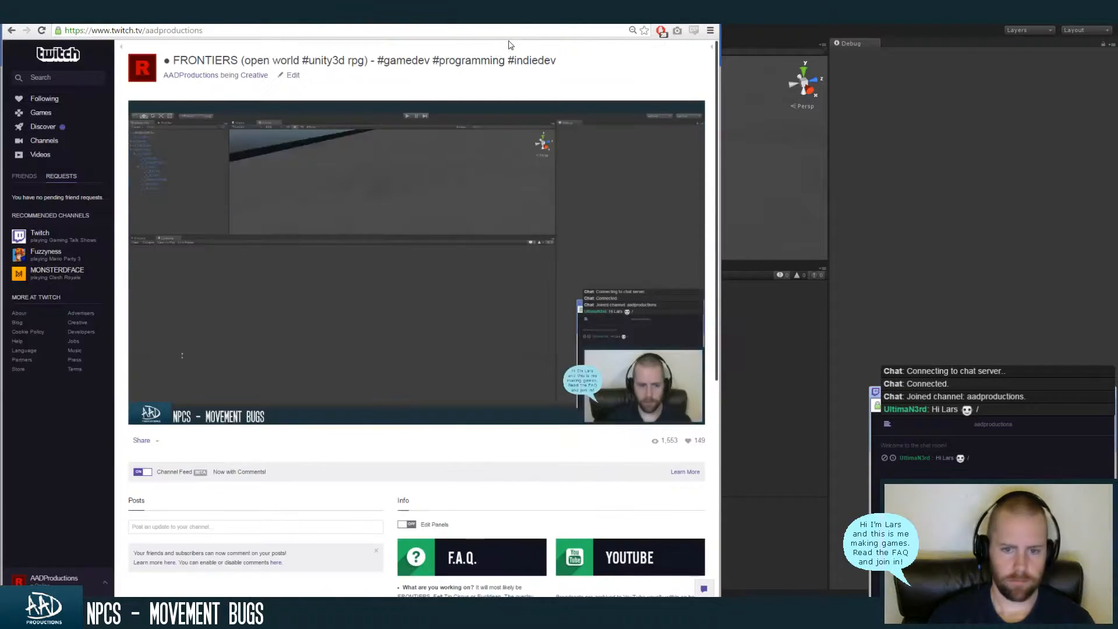
key(ctrl+Tab)
click(483, 30)
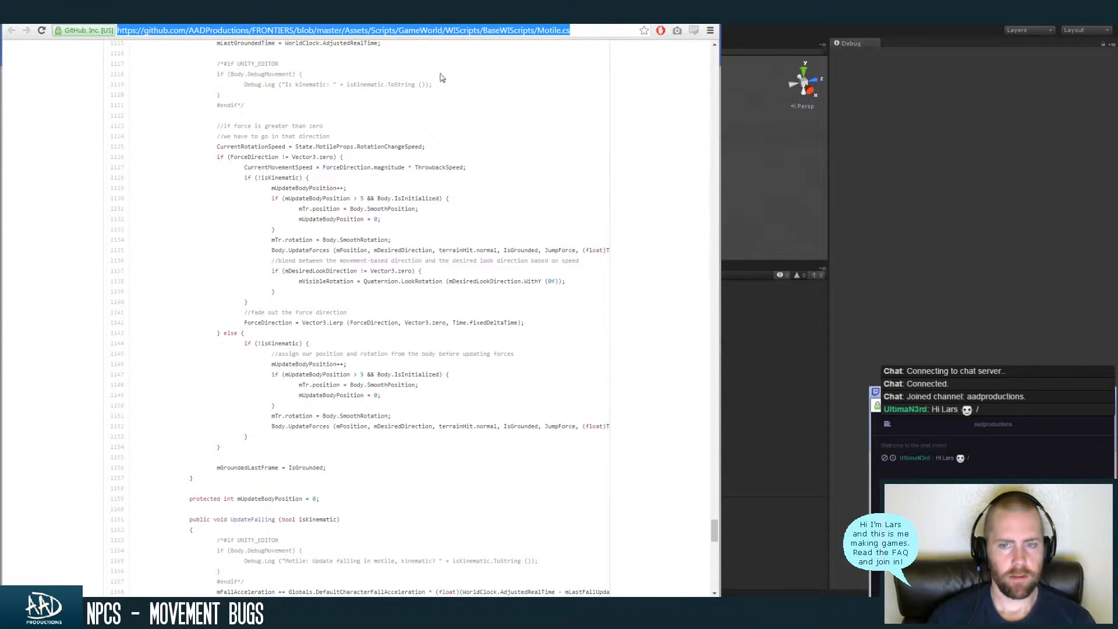
key(alt+Tab)
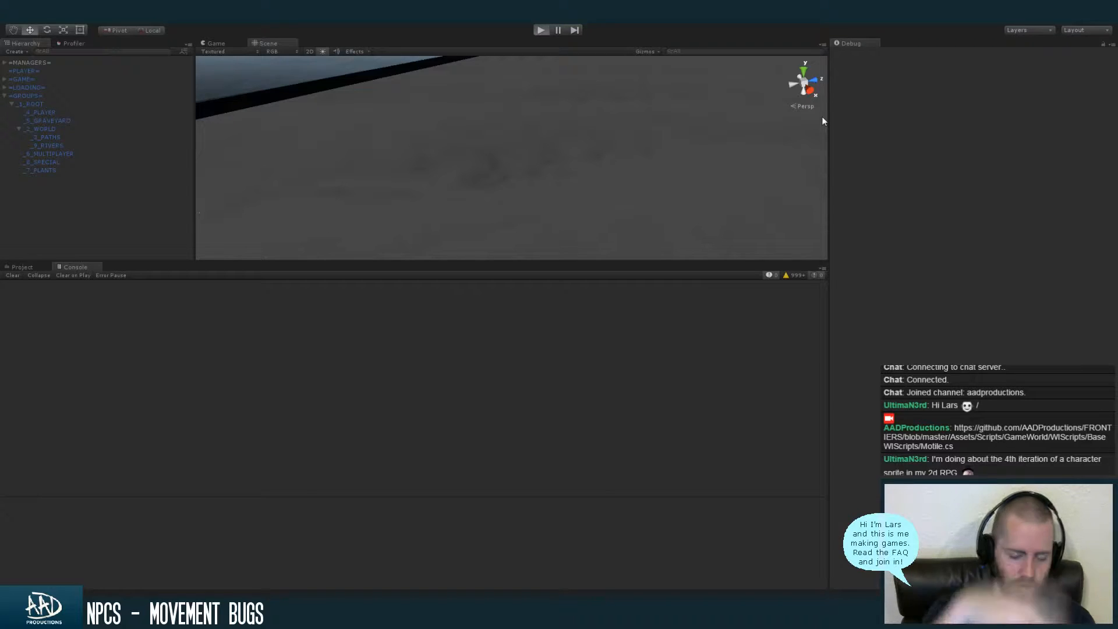
Enlarge the running Game view, accept the existing player profile and load the Listlesschickens saved world
key(ctrl+p)
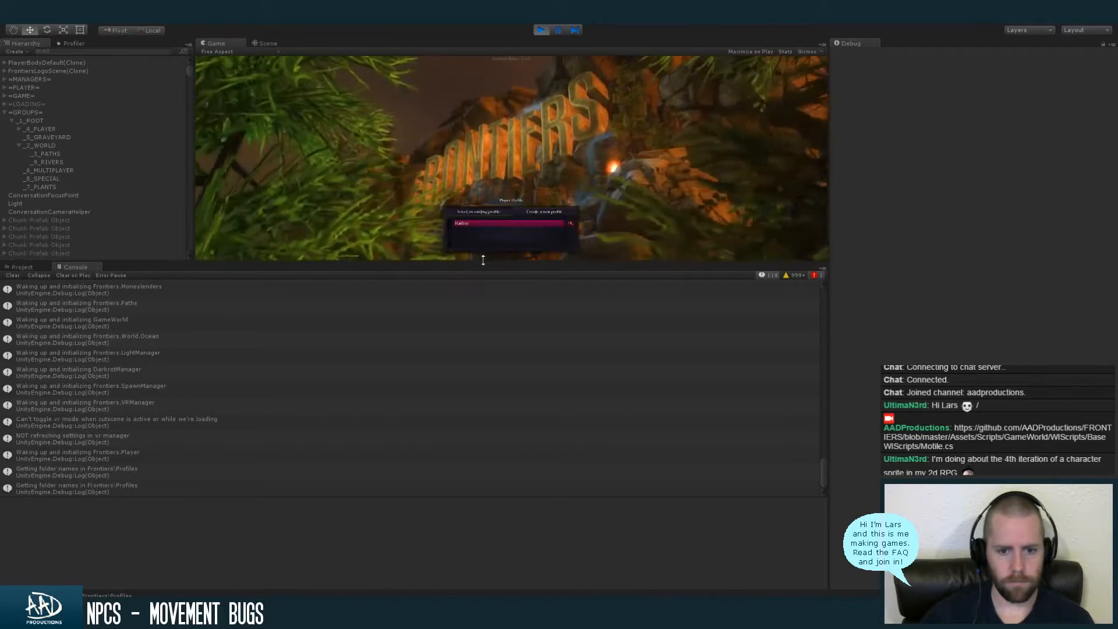
drag(482, 260, 474, 446)
click(479, 377)
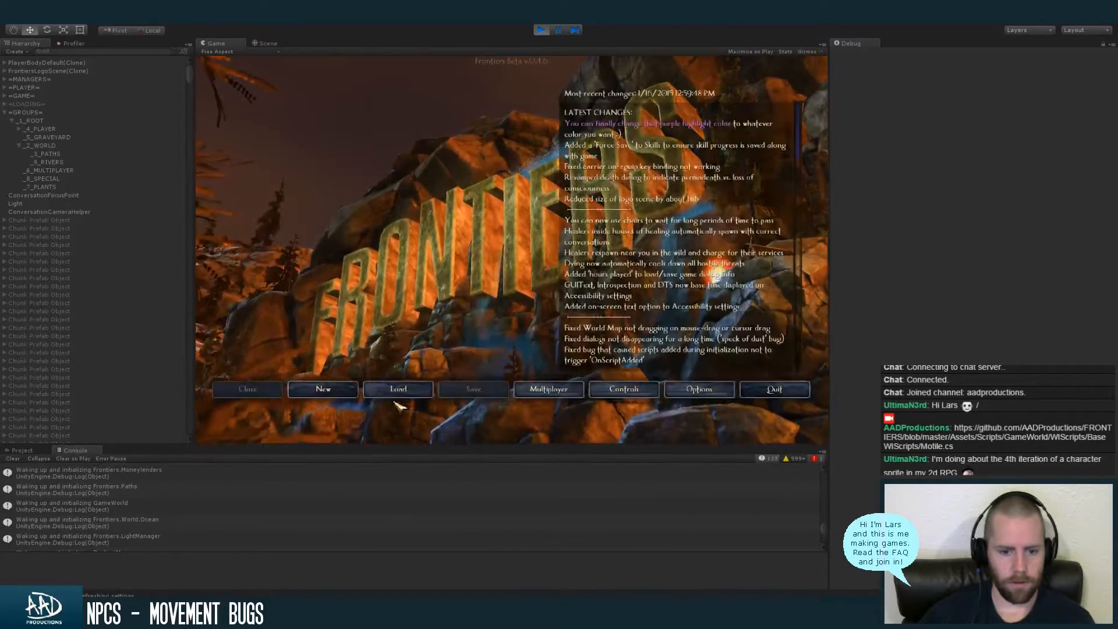
click(394, 390)
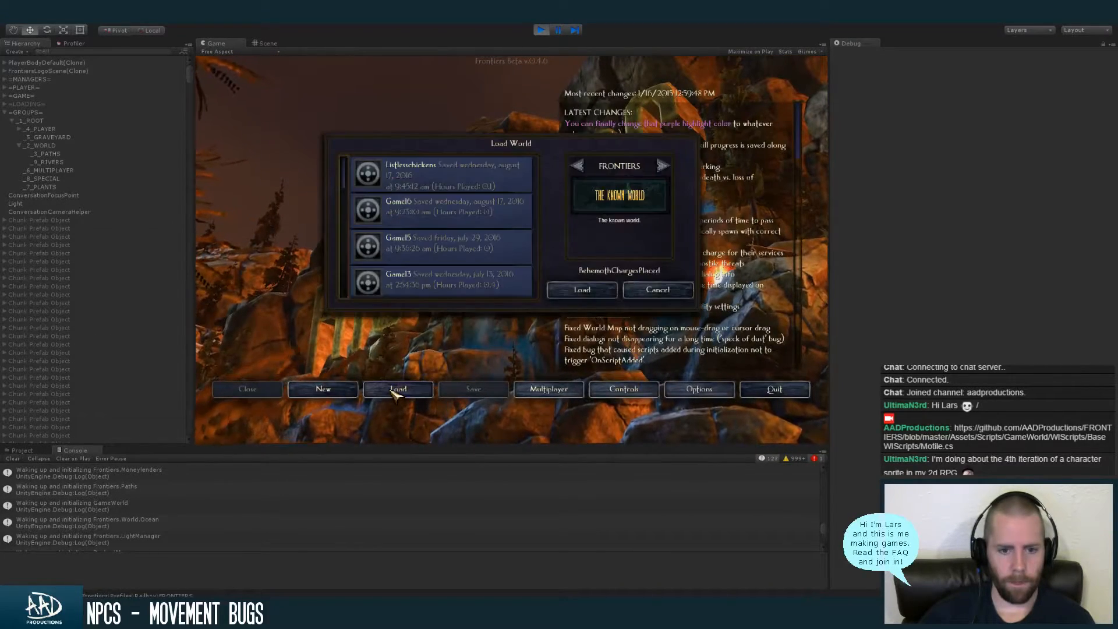
click(456, 182)
click(578, 290)
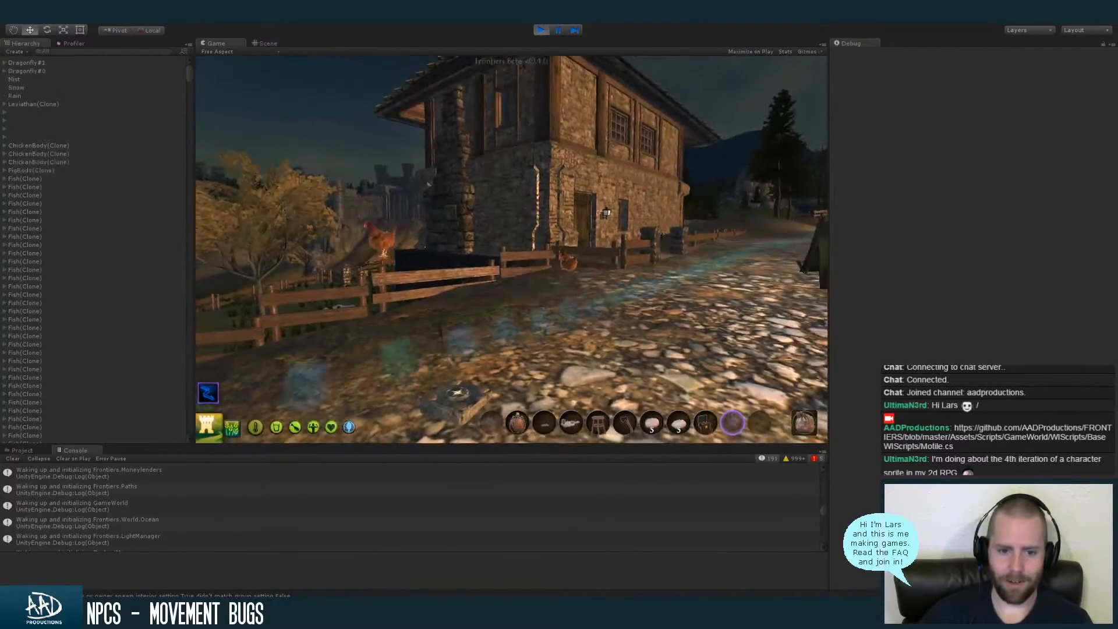
Walk the player along the cobbled road by the stone house and watch how the chickens move
key(w)
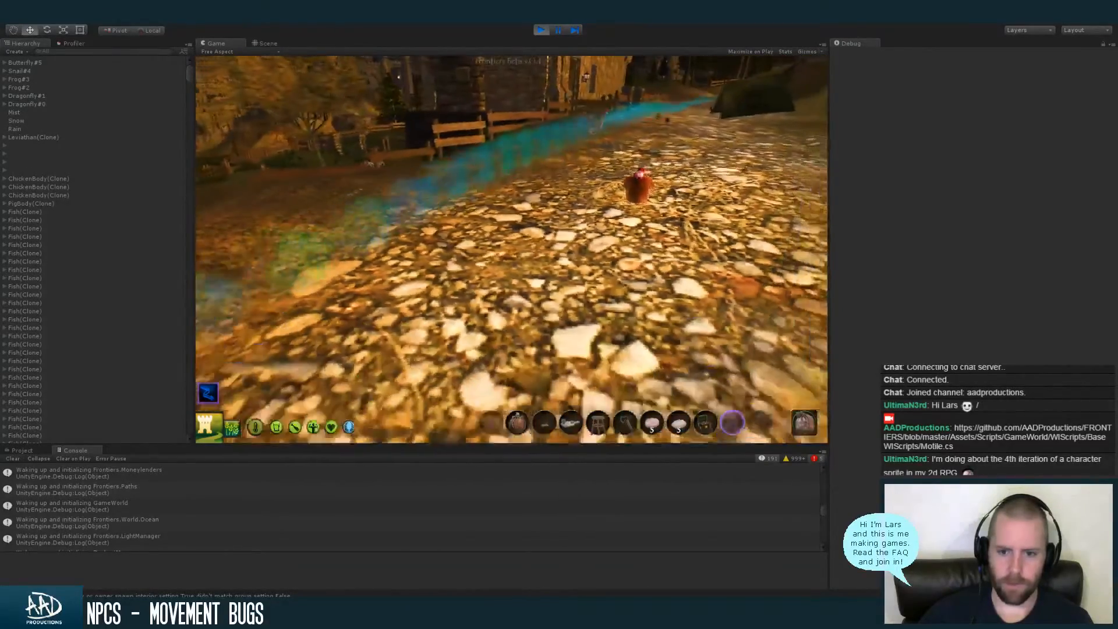
key(s)
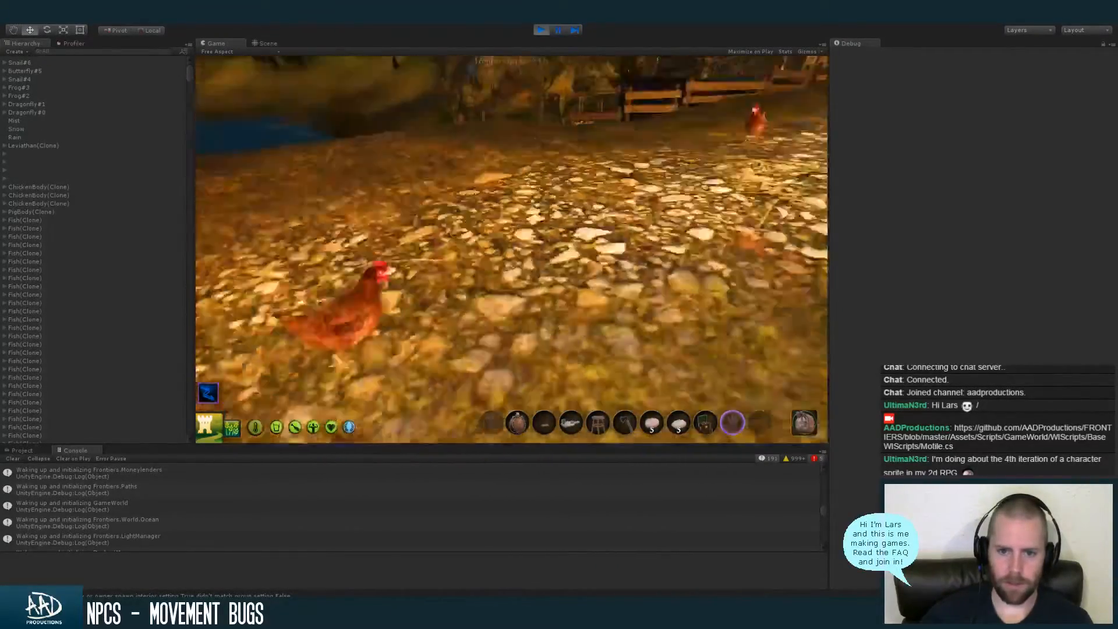
key(s)
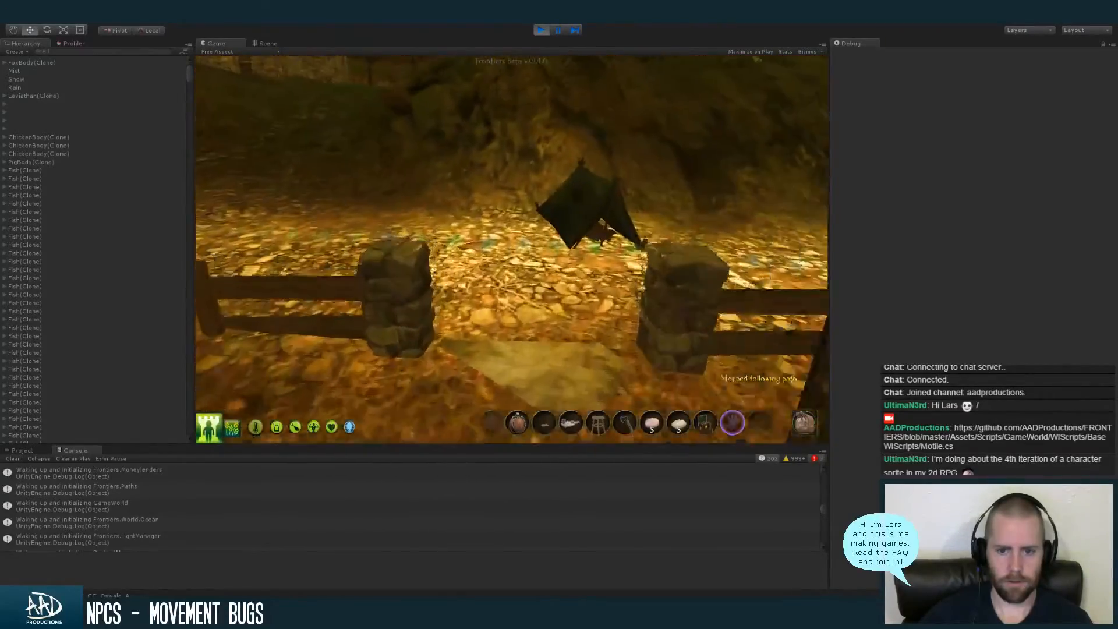
Follow the highlighted path beside the lake to the chicken on the stony road and observe its movement up close
key(w)
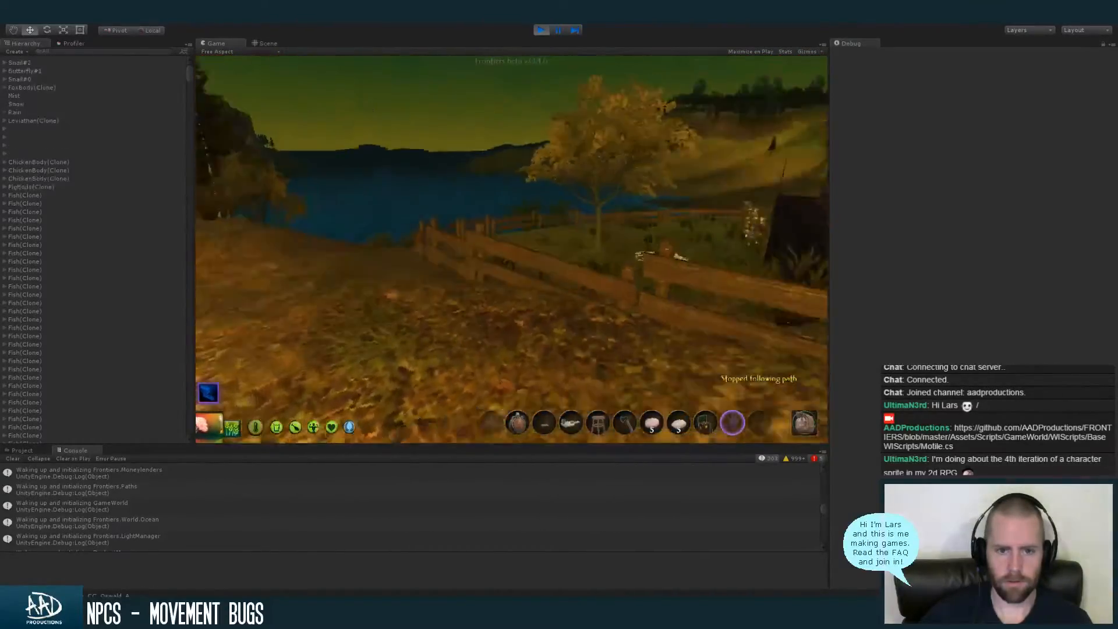
key(w)
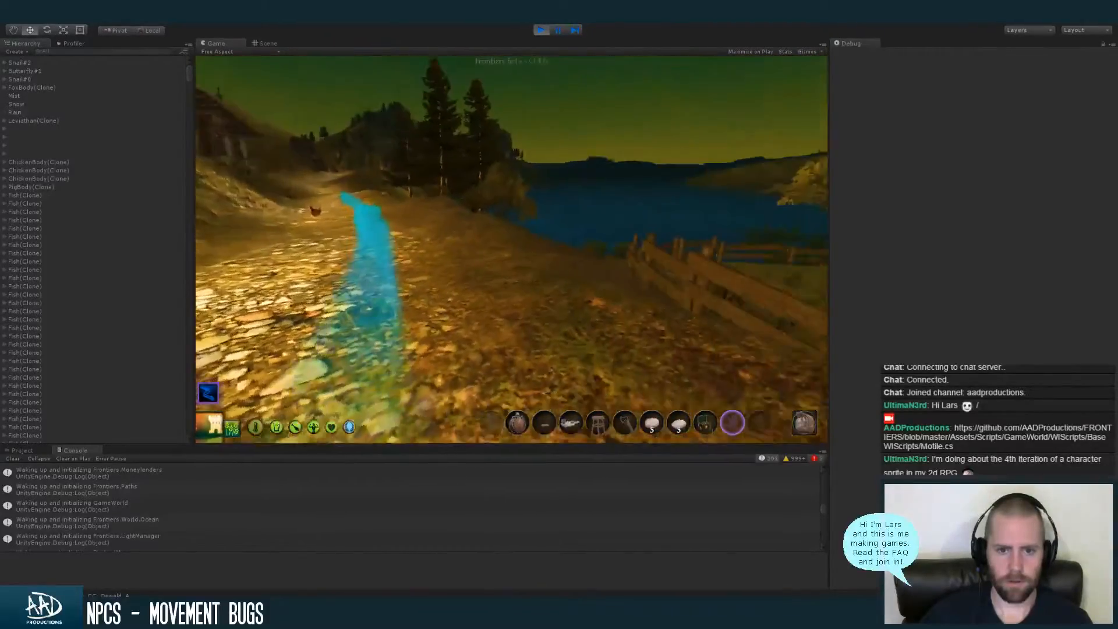
key(w)
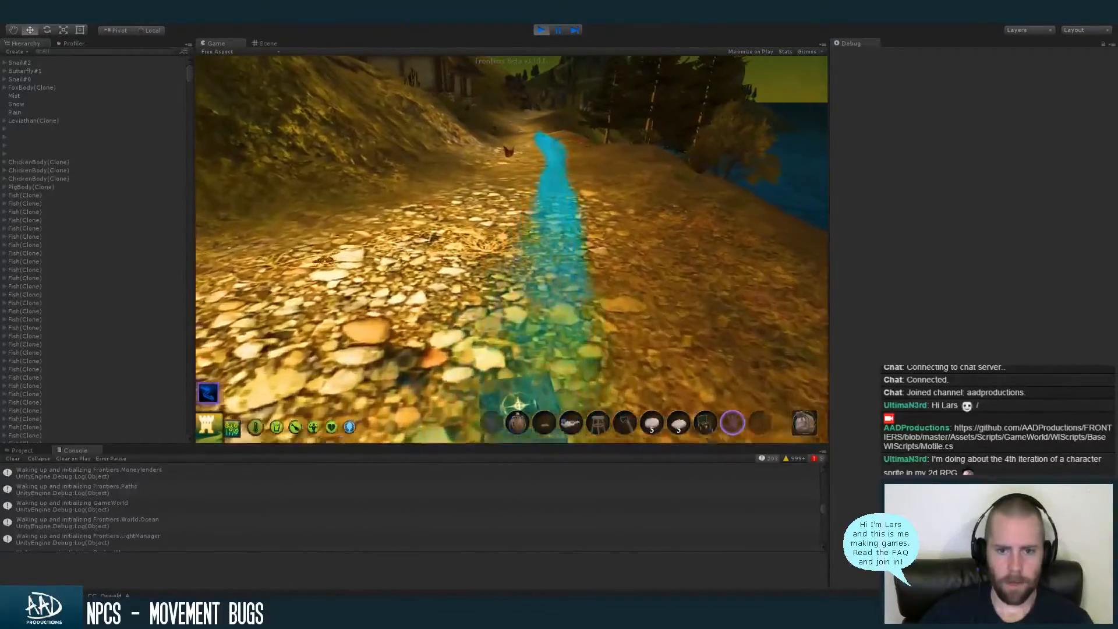
key(w)
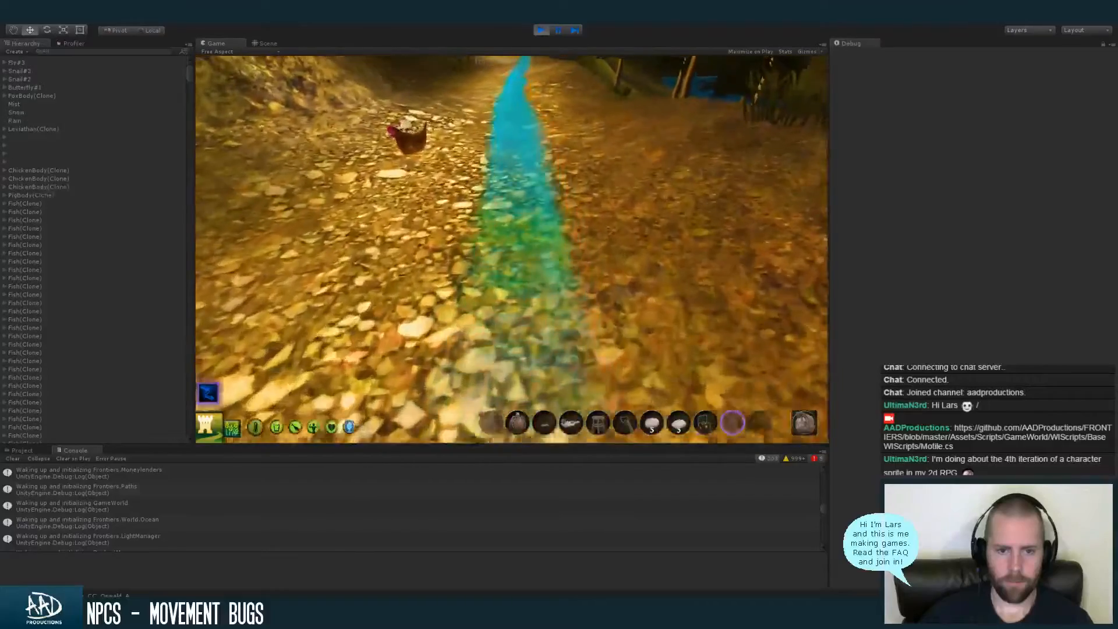
key(w)
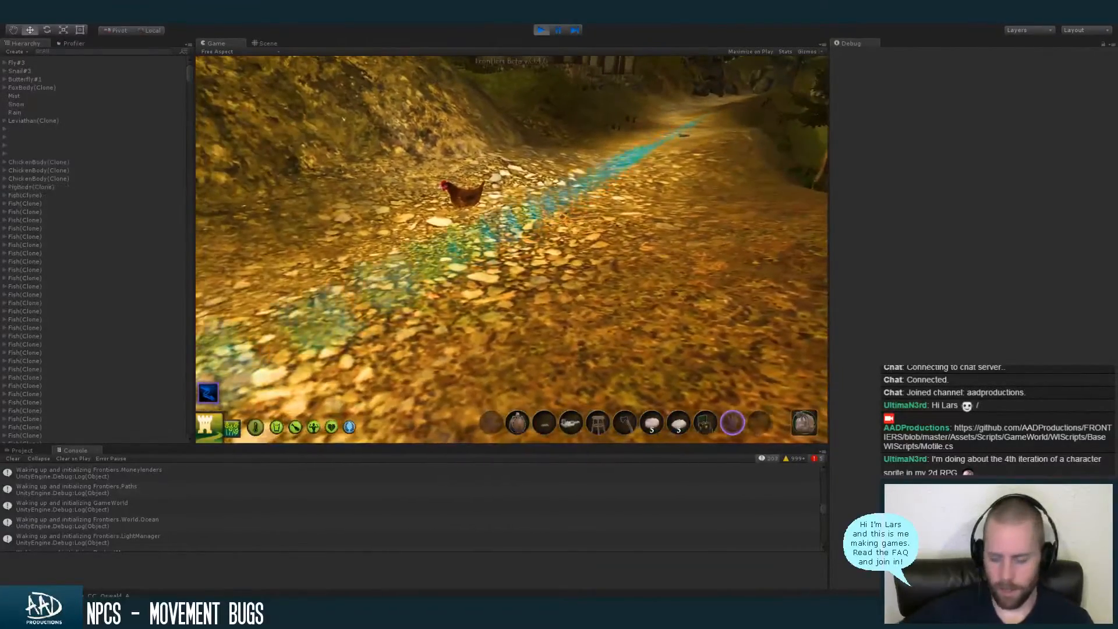
key(a)
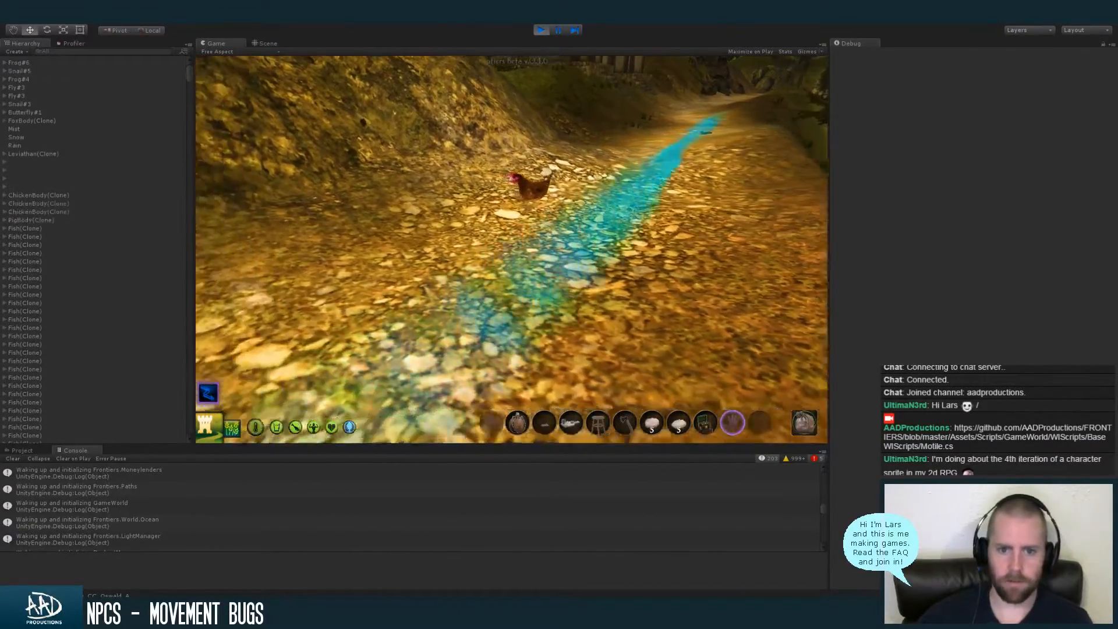
key(w)
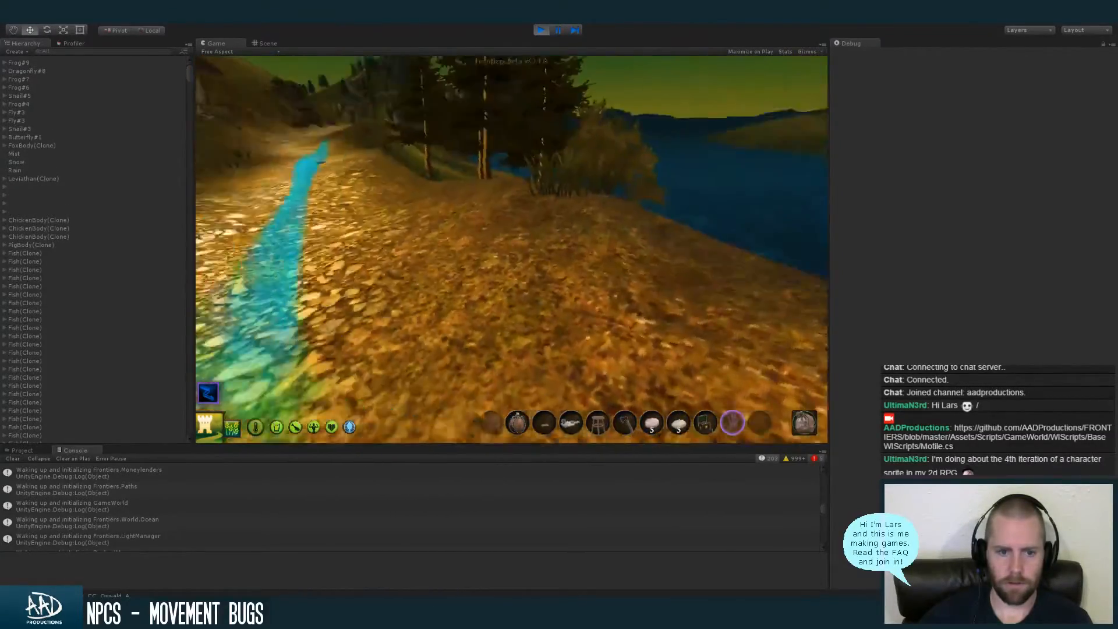
Pause the game and select the roadside chicken's ChickenBody(Clone) root object to inspect its Rigidbody and Creature Body settings
key(super)
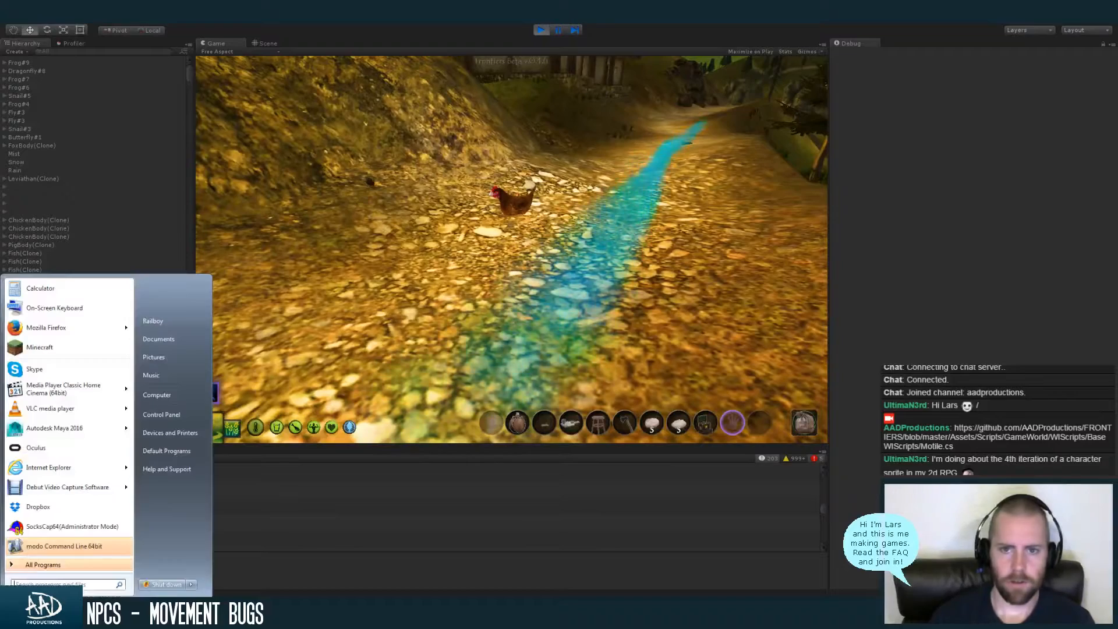
key(Escape)
click(557, 30)
right_drag(524, 298, 487, 221)
click(431, 188)
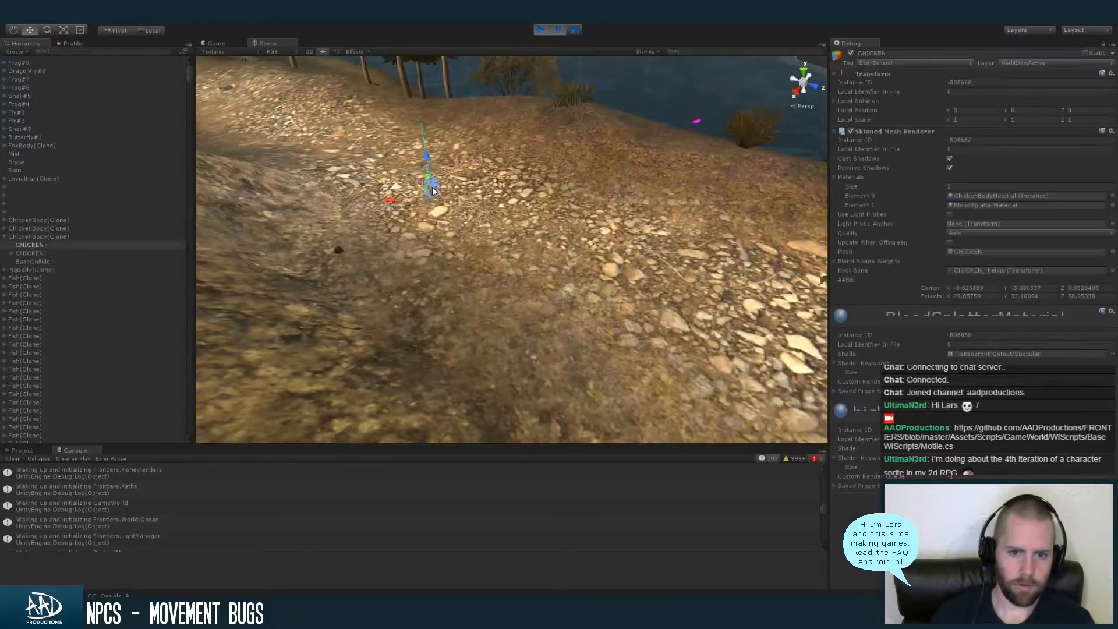
click(117, 235)
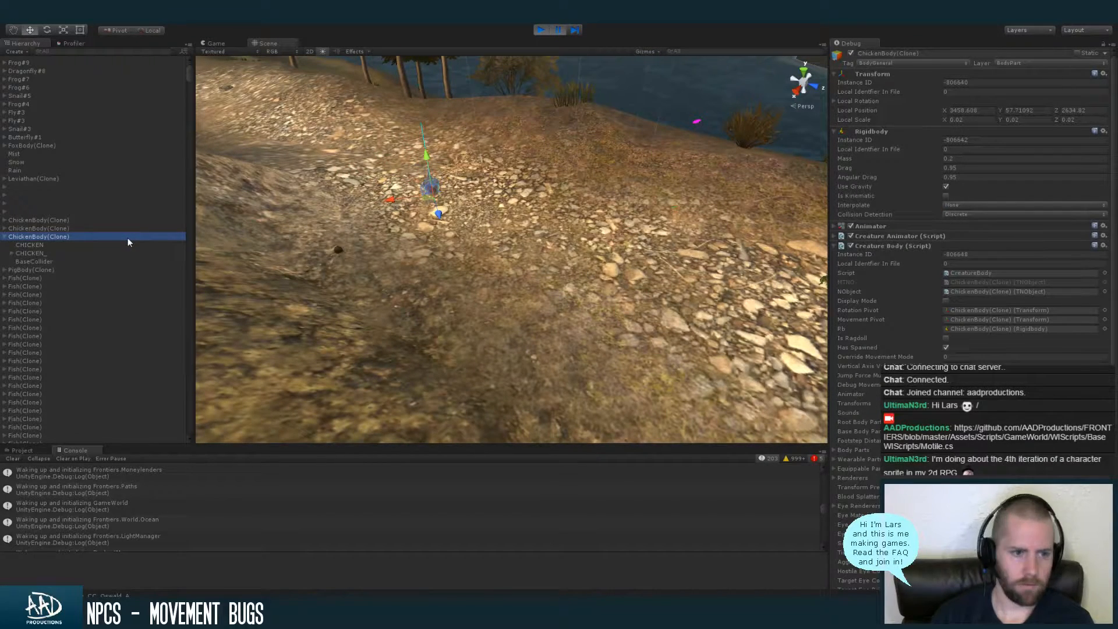
Expand ChickenDen-0 and inspect the creatures' GoalObjects to compare their positions with the chicken in the scene
alt+drag(490, 202, 647, 121)
click(717, 115)
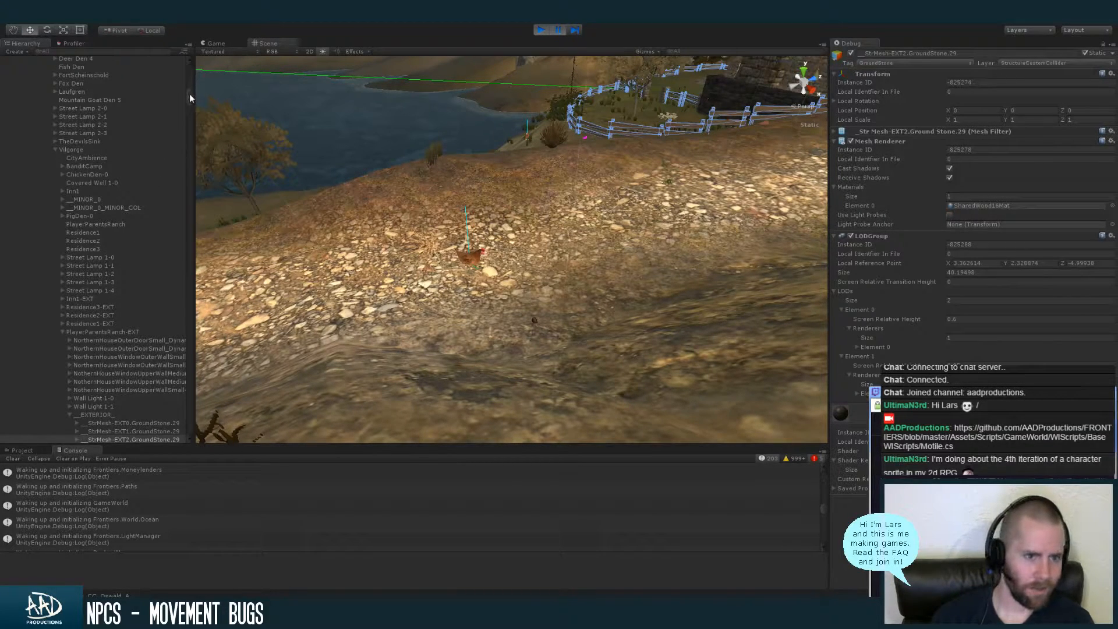
drag(190, 93, 190, 96)
click(62, 149)
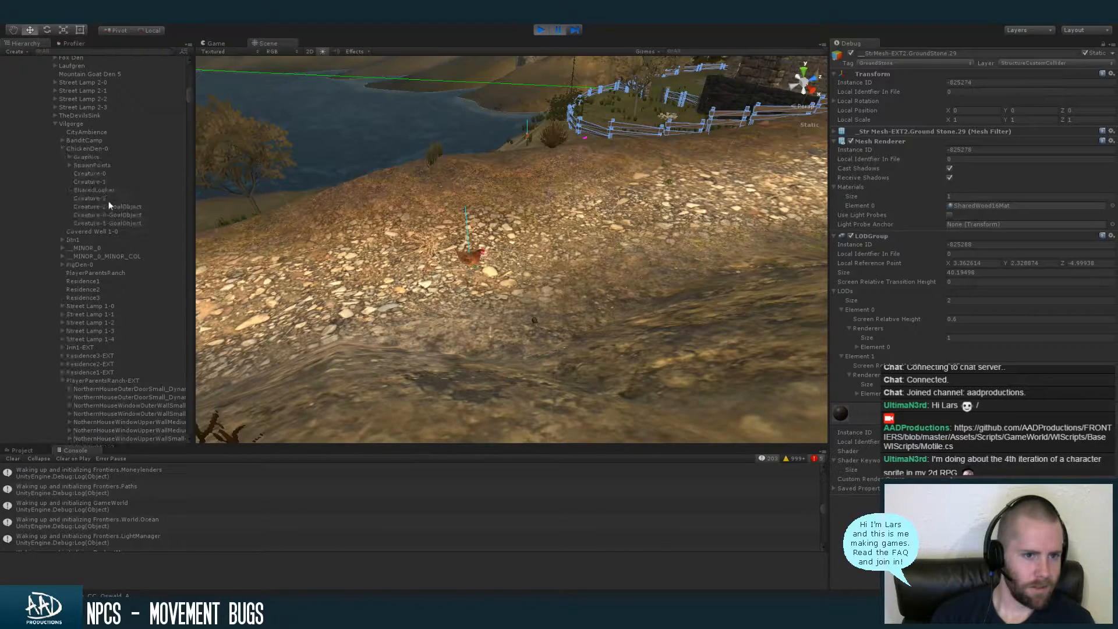
click(110, 206)
click(114, 214)
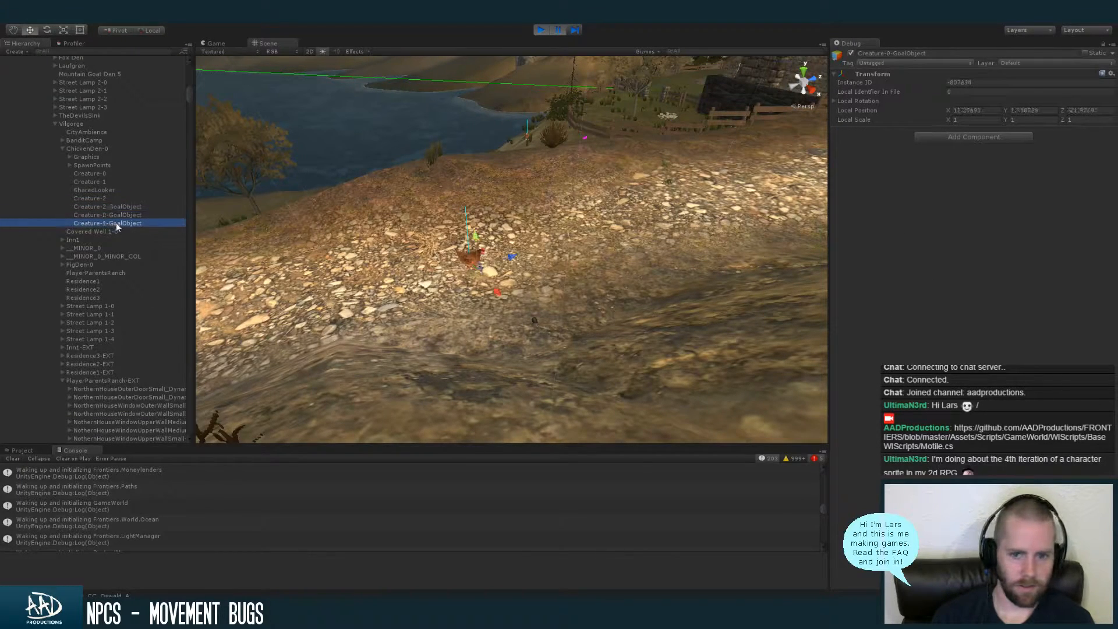
alt+drag(640, 226, 455, 233)
alt+right_drag(456, 233, 395, 236)
Inspect Creature-2, Creature-1 and Creature-0 in ChickenDen-0 to find the one belonging to the roadside chicken
click(113, 198)
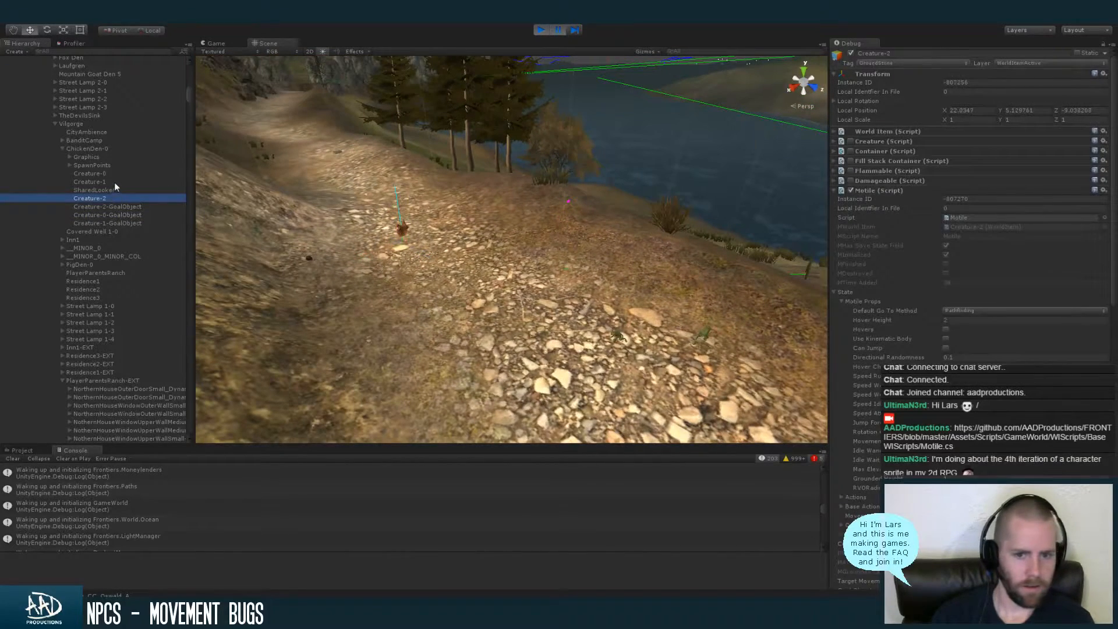
click(114, 182)
click(117, 173)
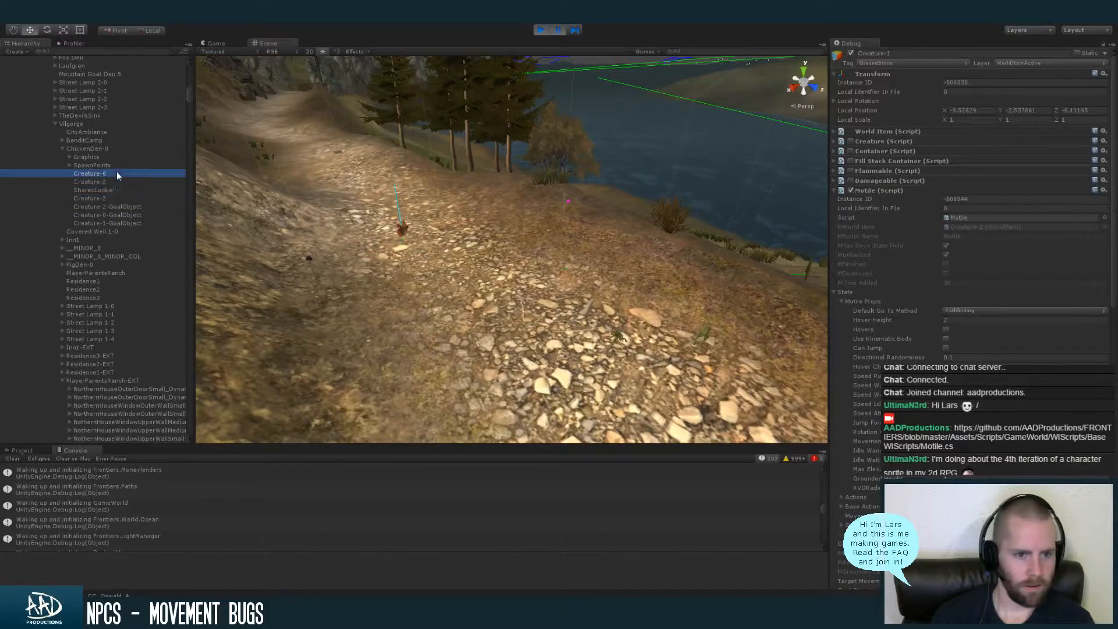
Resume the game to watch the roadside chicken up close, and return to the Scene view to compare its position
click(553, 29)
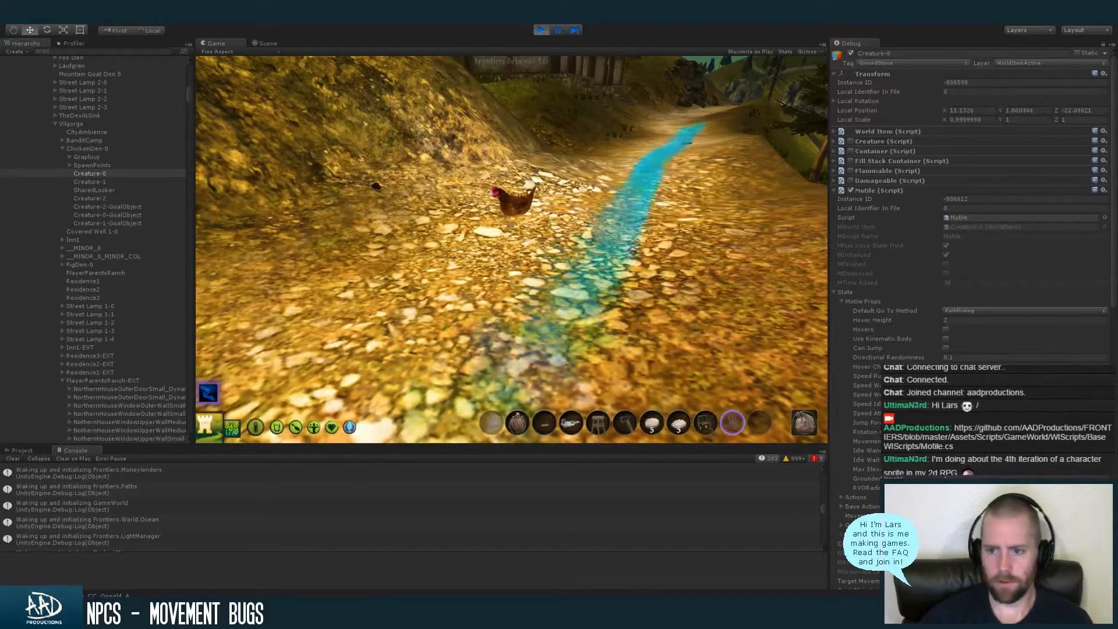
click(520, 166)
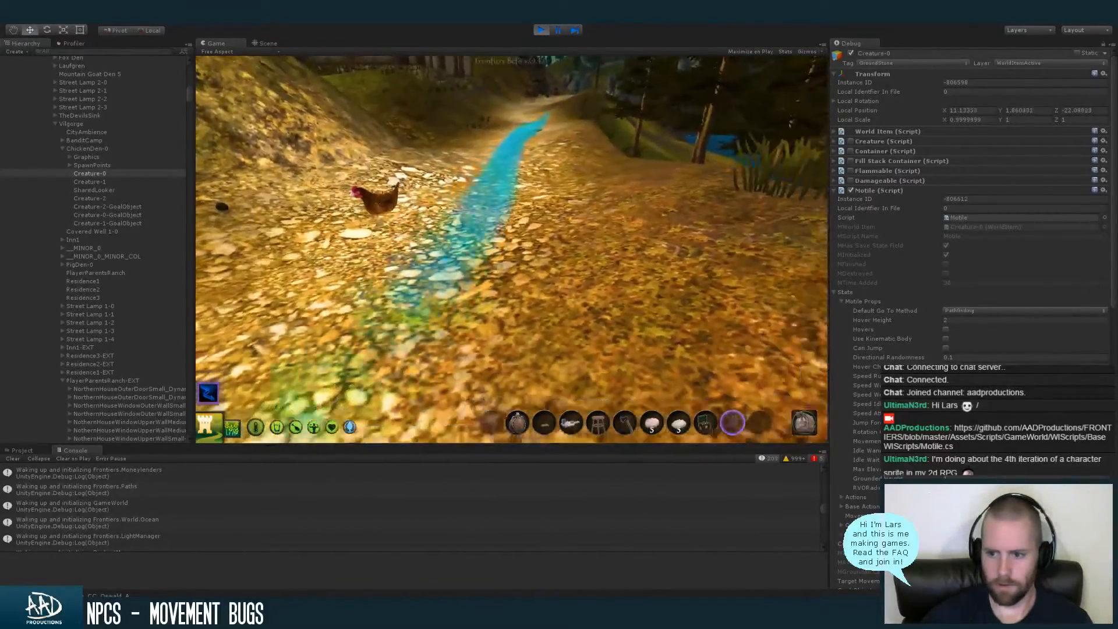
key(super)
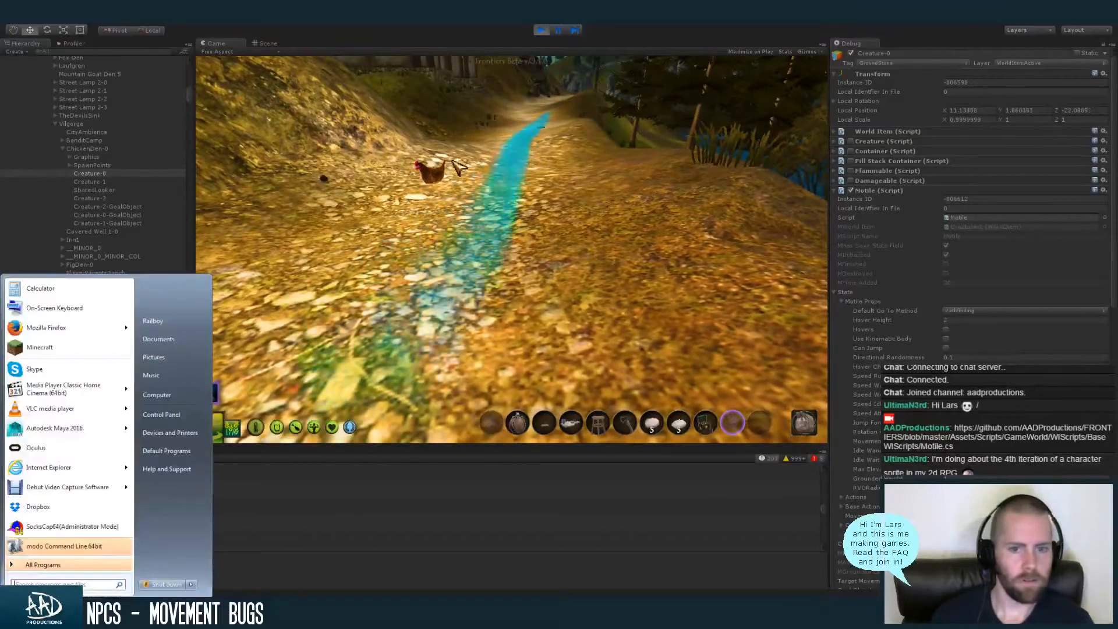
click(260, 42)
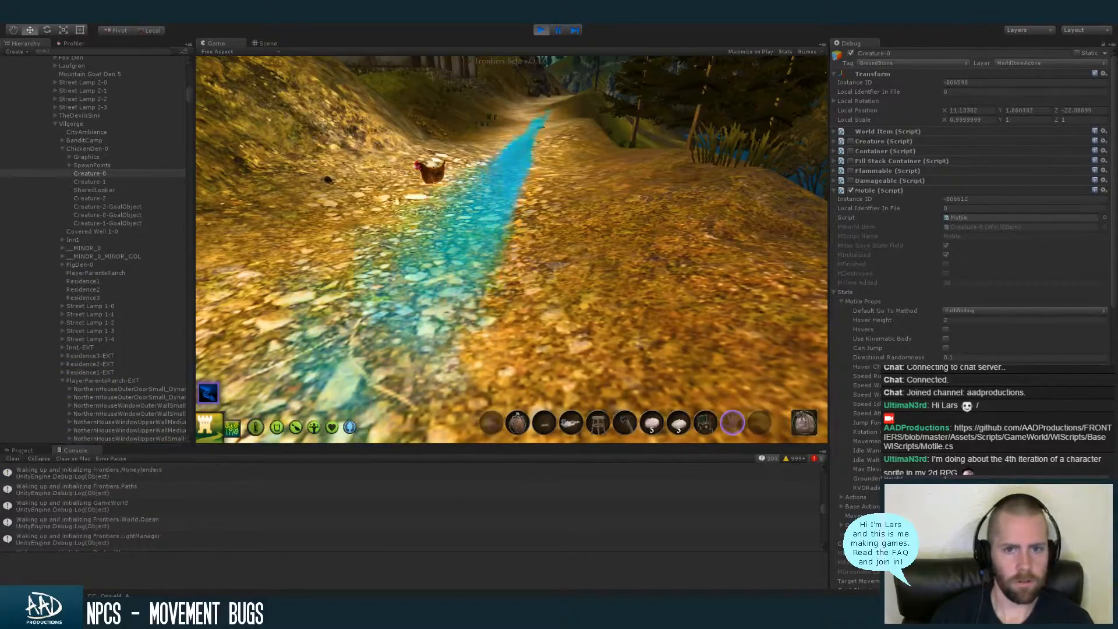
key(super)
key(super)
click(268, 43)
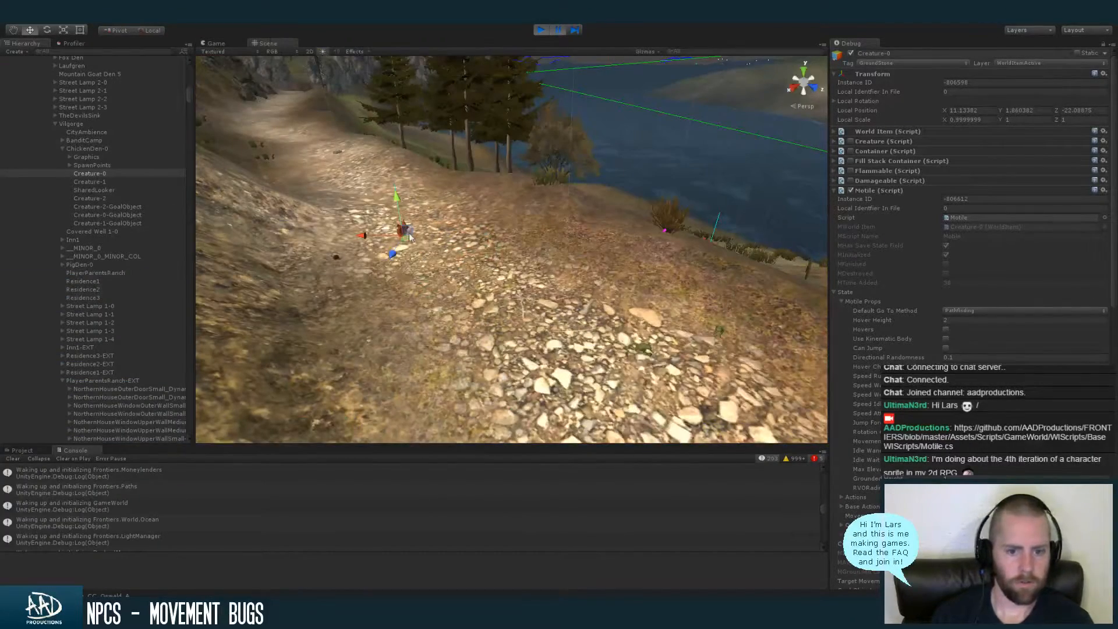
Pick the roadside chicken in the scene and select its ChickenBody(Clone) root object for inspection
right_drag(399, 232, 380, 260)
key(w)
click(331, 196)
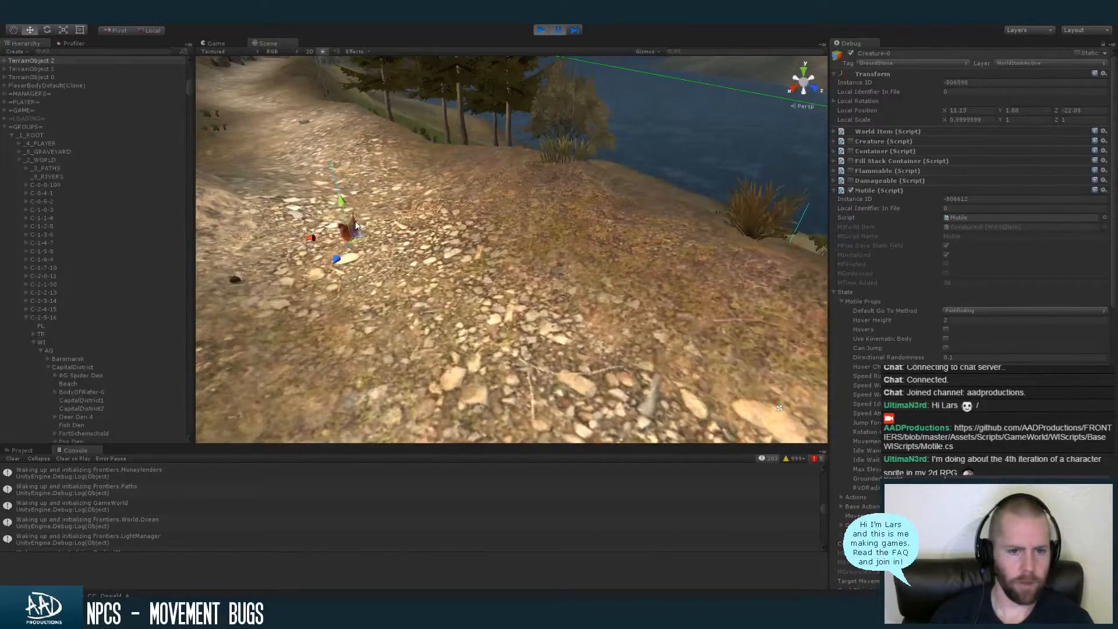
alt+drag(332, 196, 391, 271)
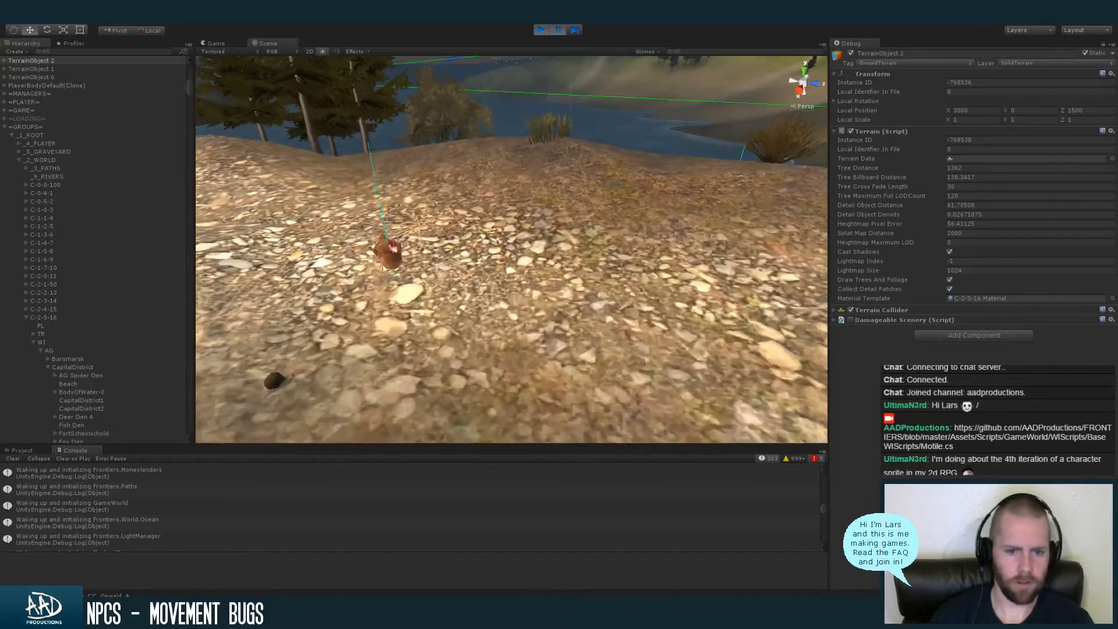
click(375, 252)
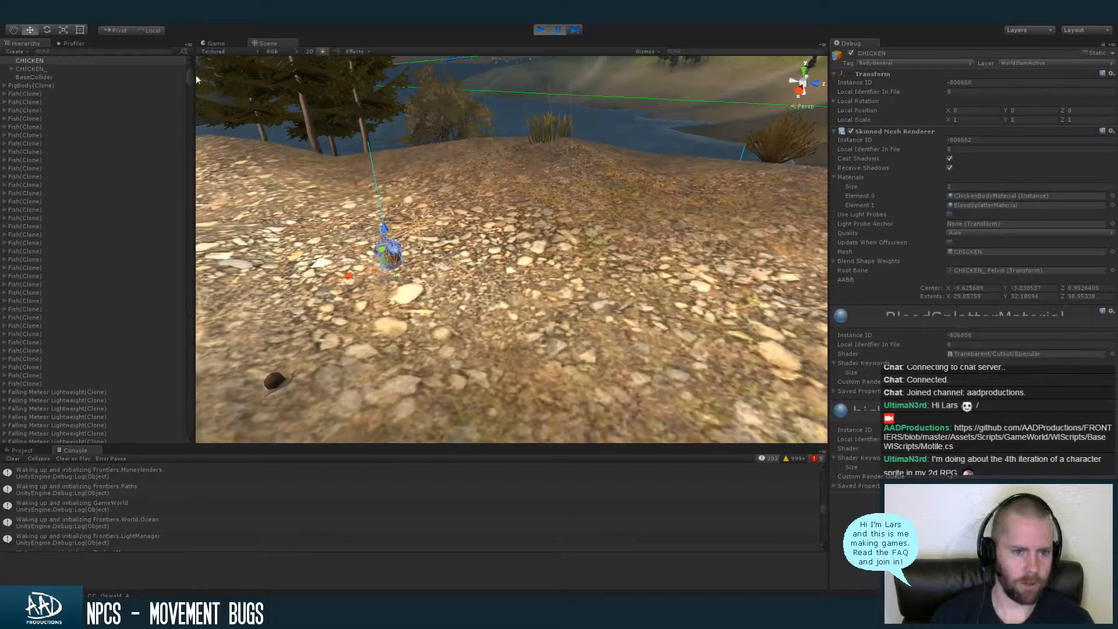
scroll(189, 76, up, 3)
click(128, 103)
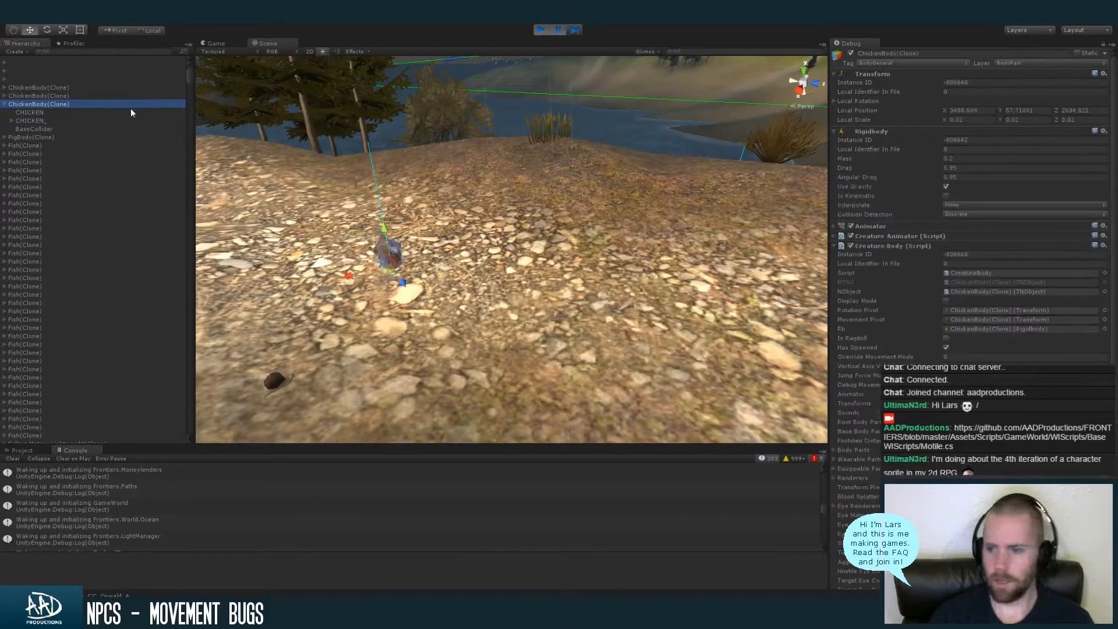
Watch the chicken in the running game and review the UpdateFalling debug logging in Motile.cs
click(541, 30)
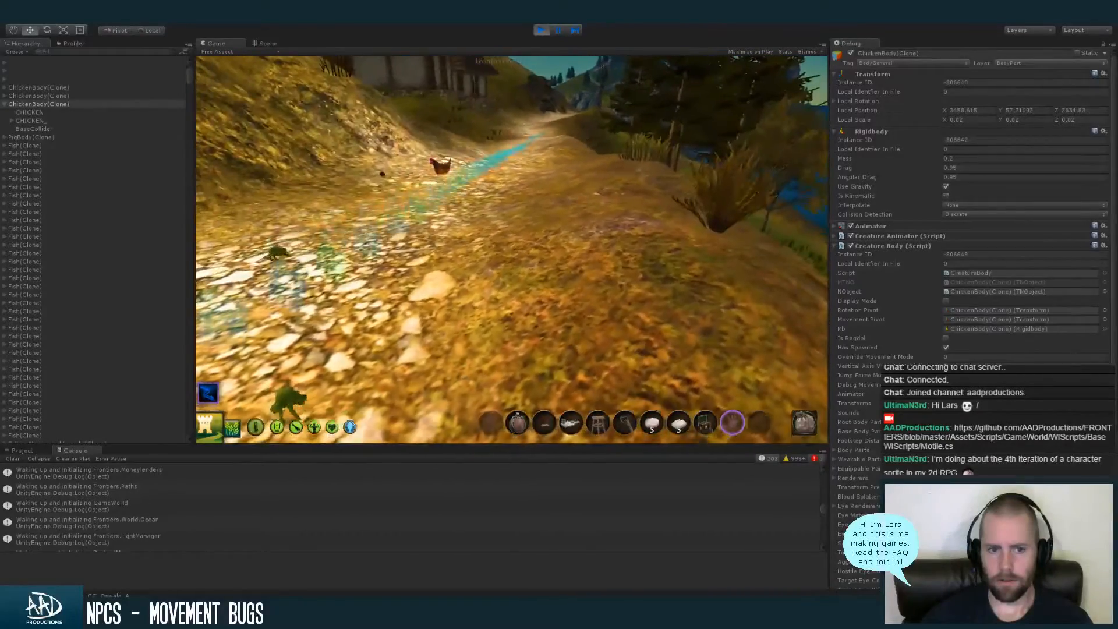
key(super)
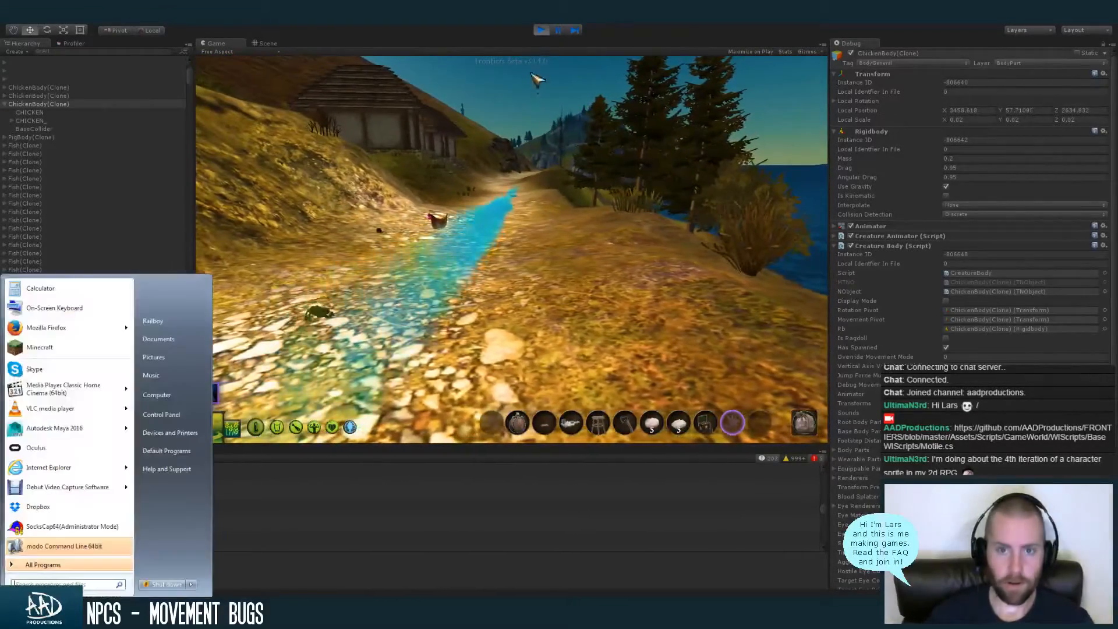
click(576, 127)
key(alt+Tab)
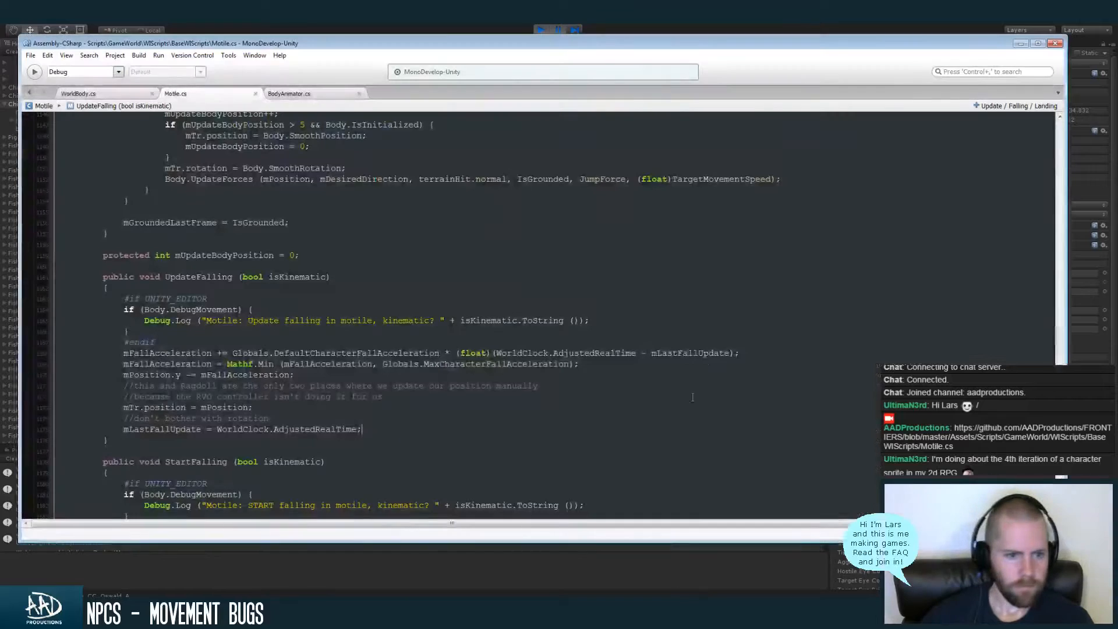
key(alt+Tab)
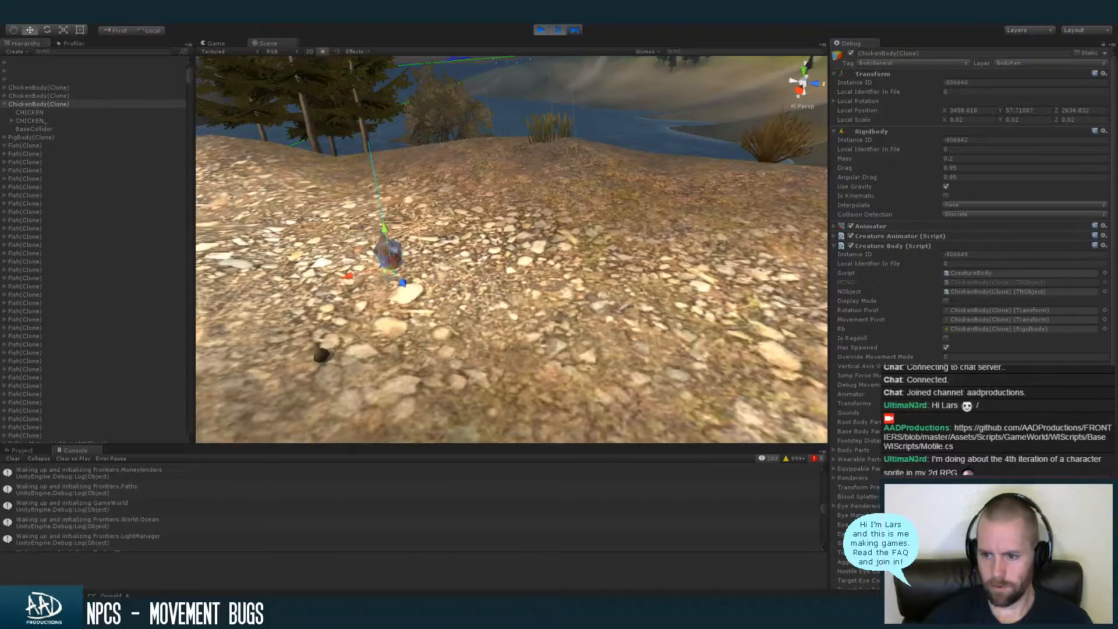
Enable Debug Movement on the roadside chicken's body and run the game with a cleared, enlarged console to collect its movement logs
click(13, 458)
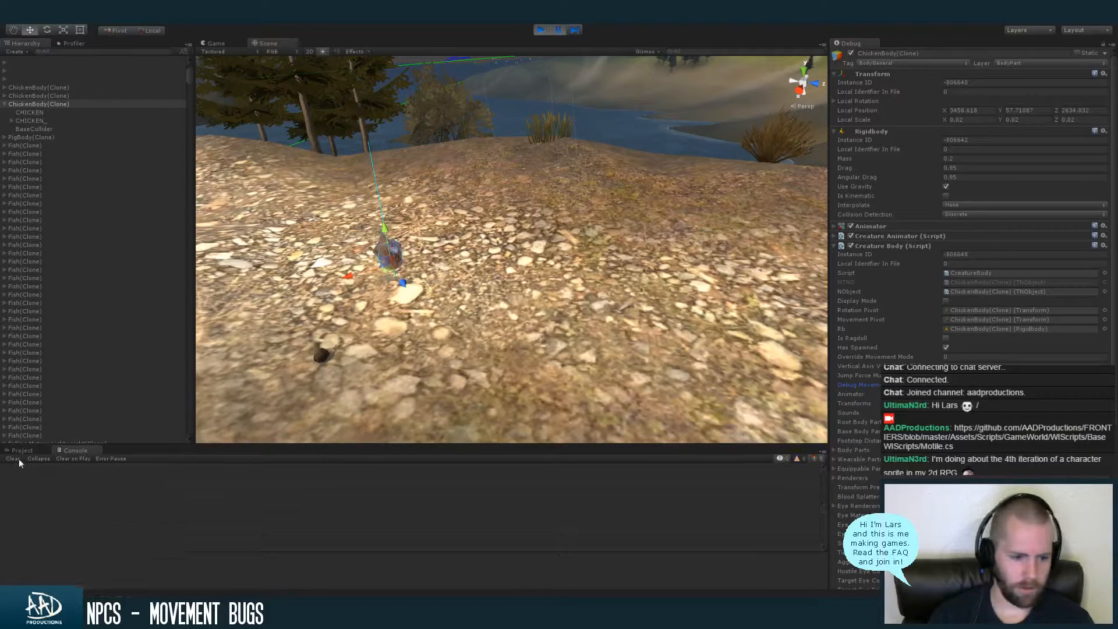
drag(147, 443, 157, 329)
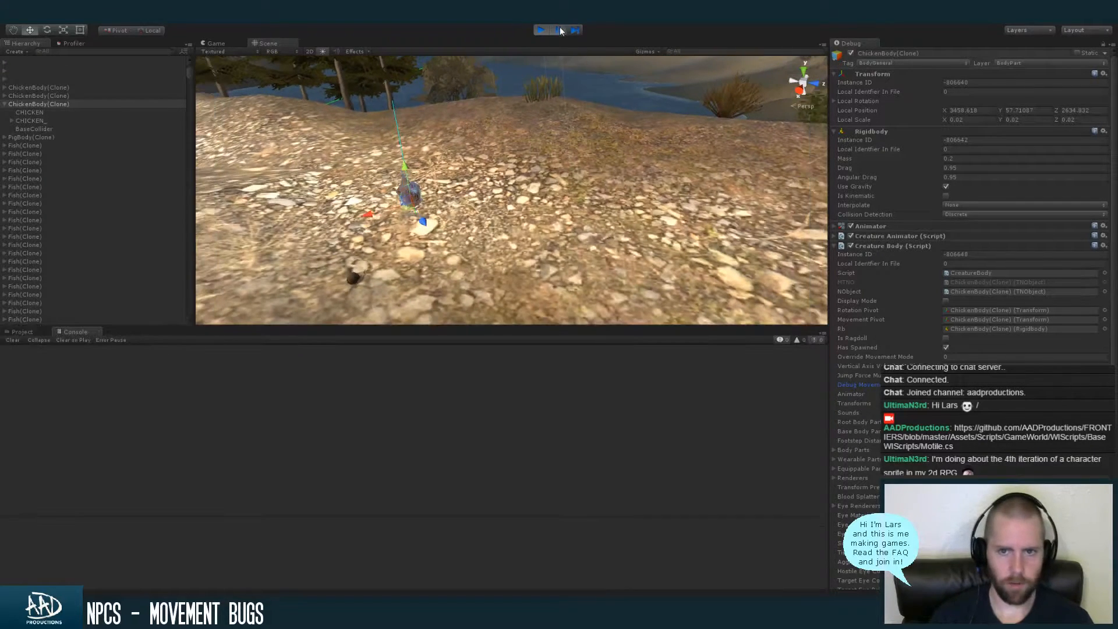
key(ctrl+2)
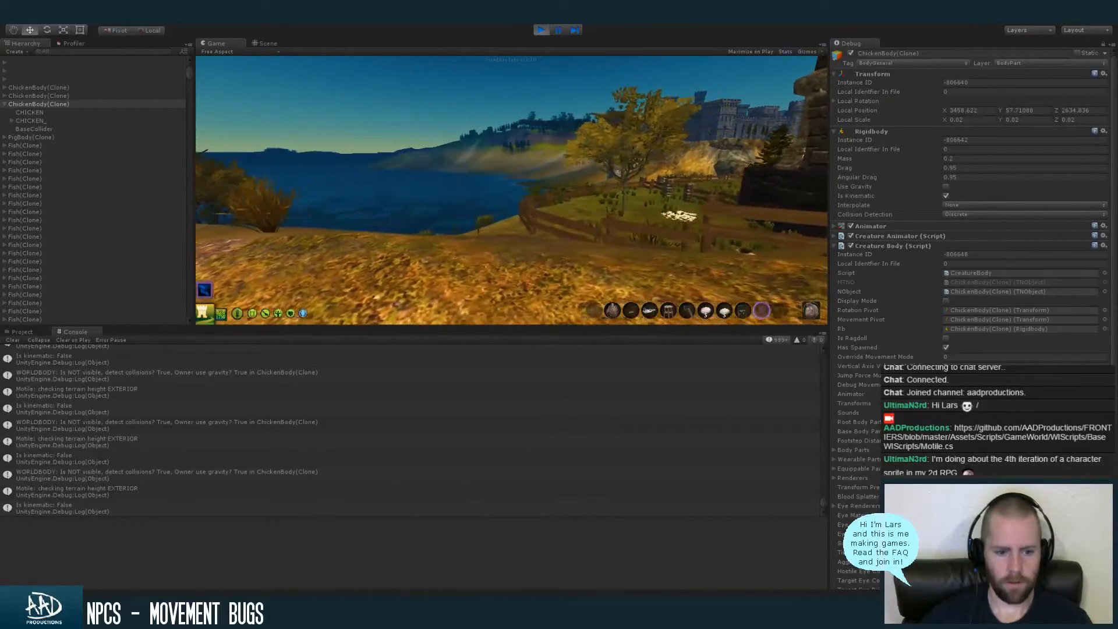
key(super)
click(557, 30)
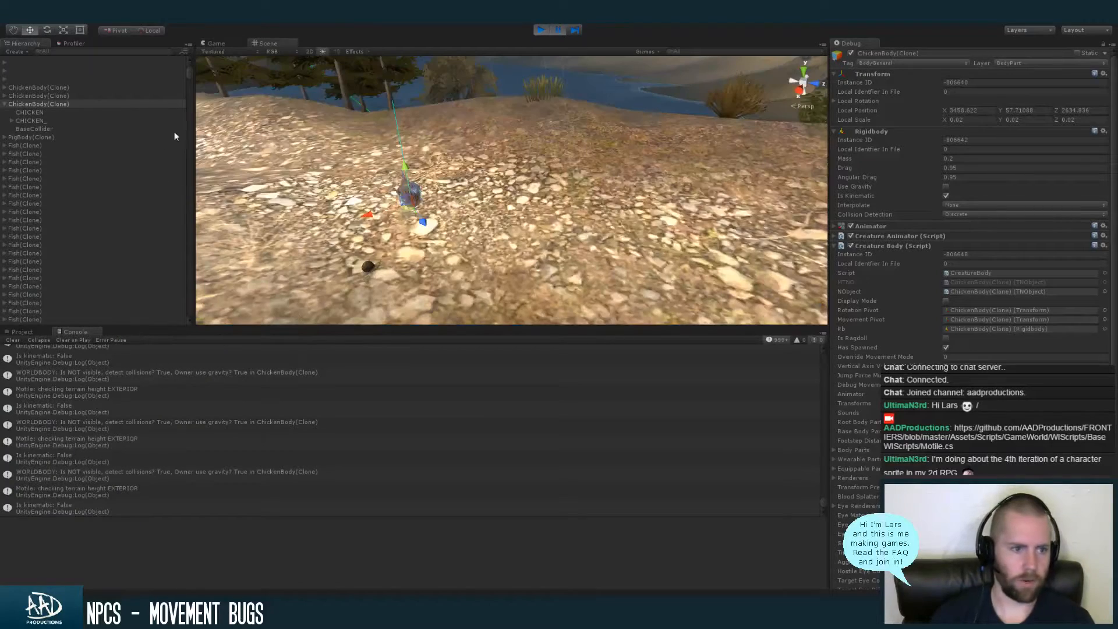
Select Creature-0 in ChickenDen-0 and raise it high above the stony road
scroll(187, 71, up, 5)
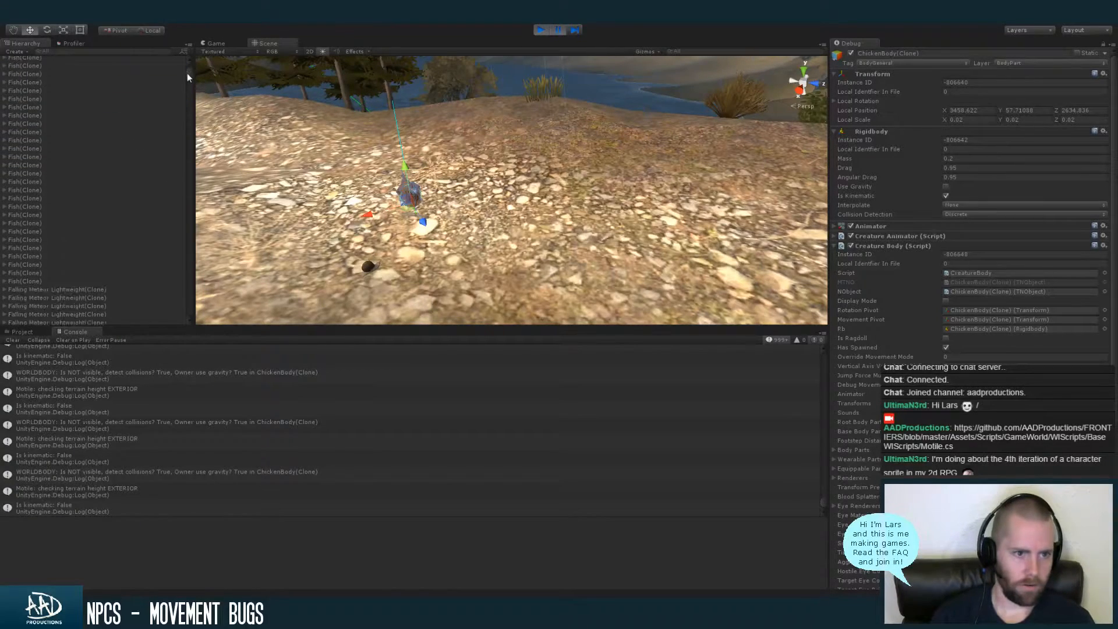
mouse_move(201, 70)
alt+mouse_down()
mouse_move(598, 142)
mouse_move(373, 160)
mouse_move(380, 151)
mouse_move(190, 77)
mouse_move(194, 113)
mouse_move(194, 83)
alt+mouse_up()
click(123, 165)
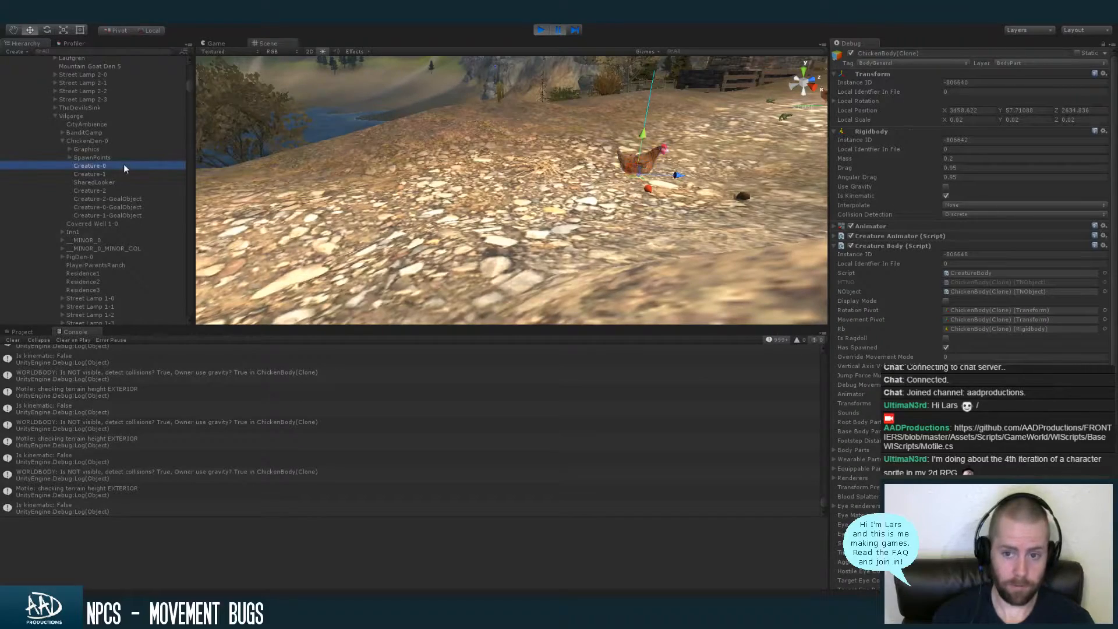
mouse_move(442, 175)
alt+right_down()
mouse_move(458, 188)
mouse_move(446, 193)
alt+right_up()
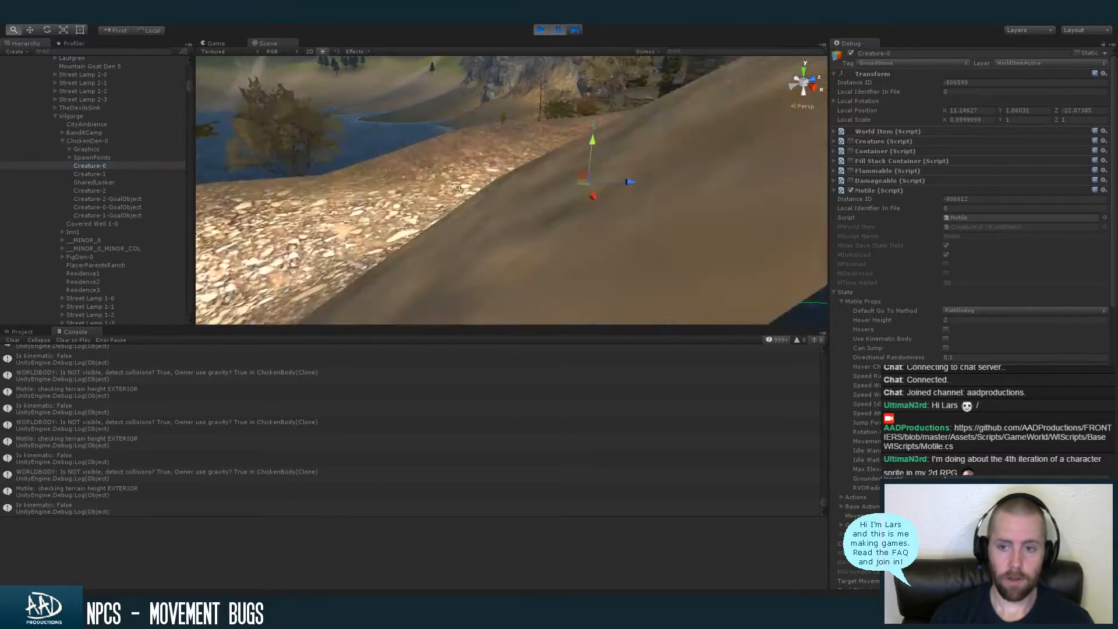
alt+drag(446, 192, 459, 82)
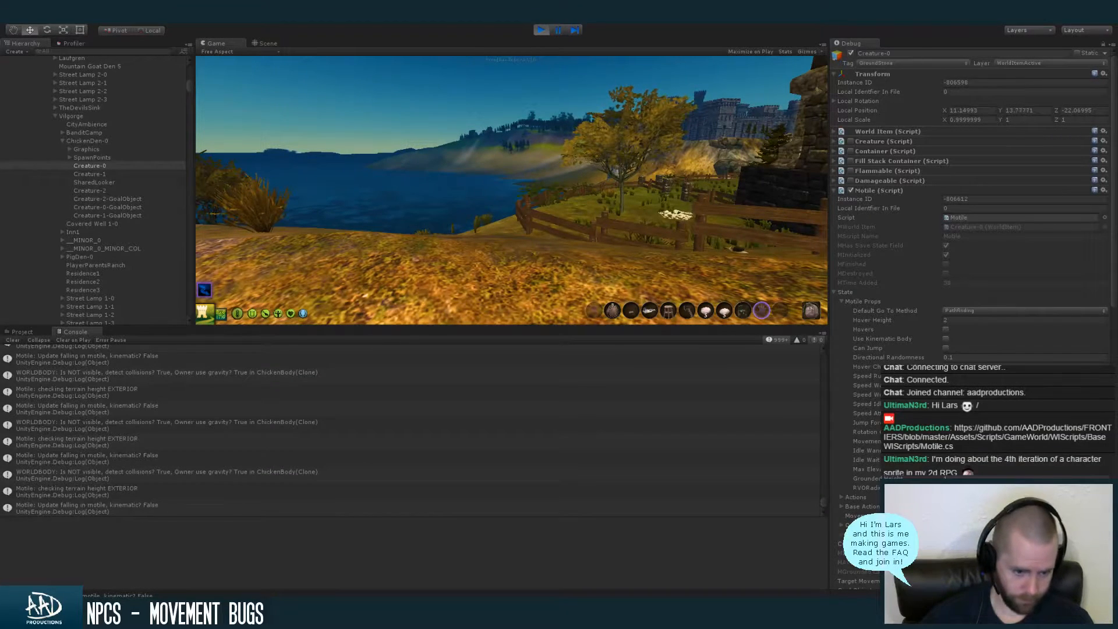
Pause and resume the game while examining in the Scene view how the raised Creature-0 falls towards the chicken on the road
key(super)
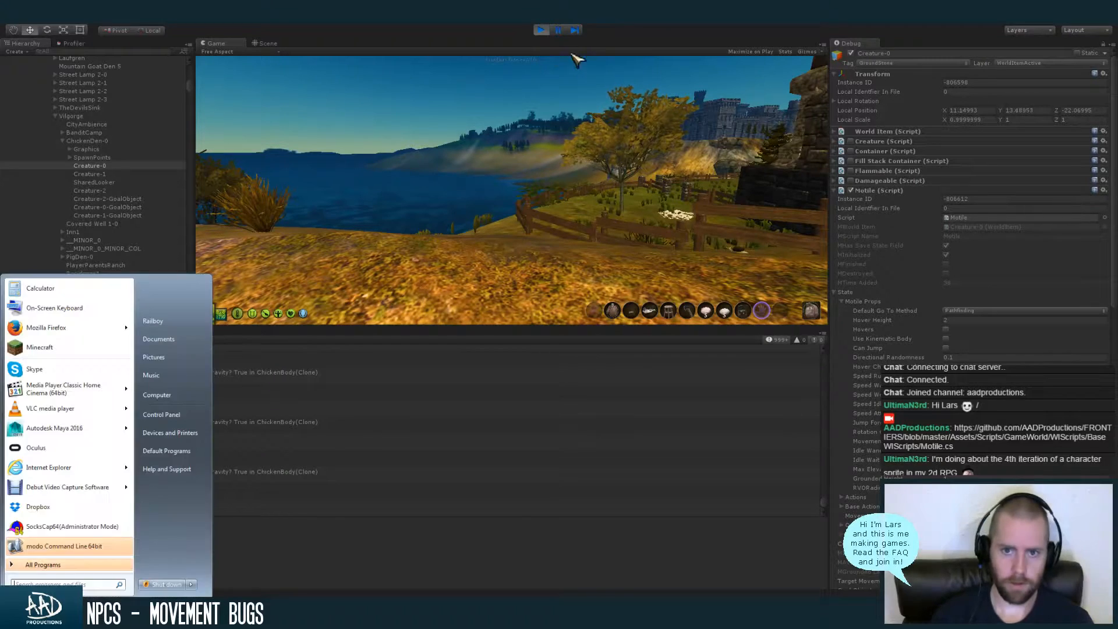
click(556, 30)
key(ctrl+1)
right_drag(514, 232, 562, 211)
right_drag(571, 212, 505, 175)
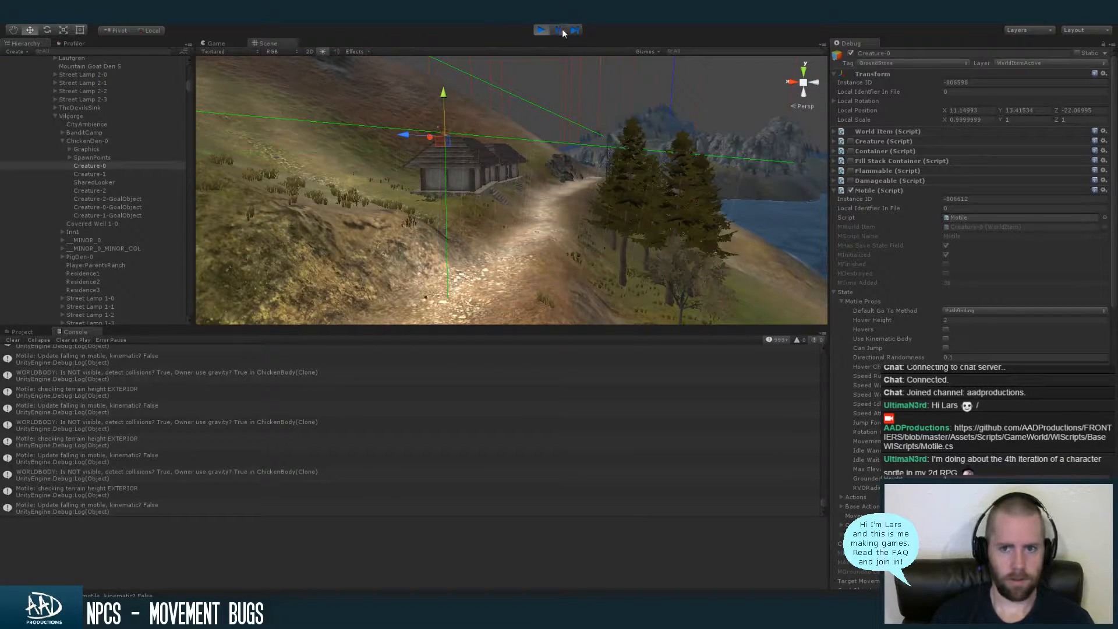
click(558, 30)
click(267, 43)
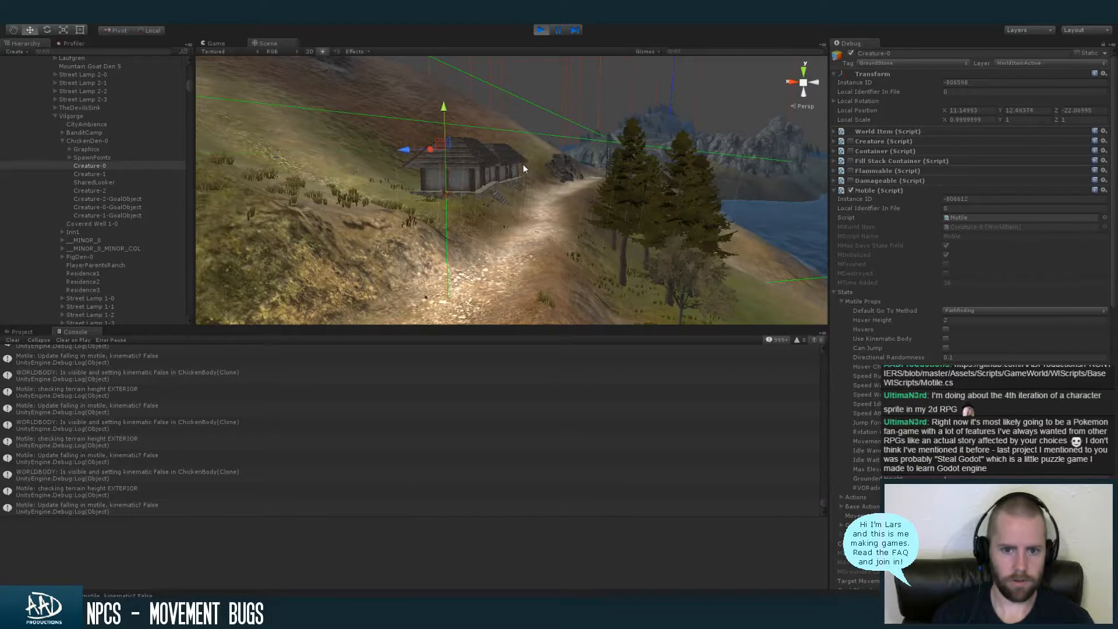
alt+drag(529, 212, 582, 239)
alt+middle_drag(578, 192, 575, 145)
alt+right_drag(544, 211, 600, 215)
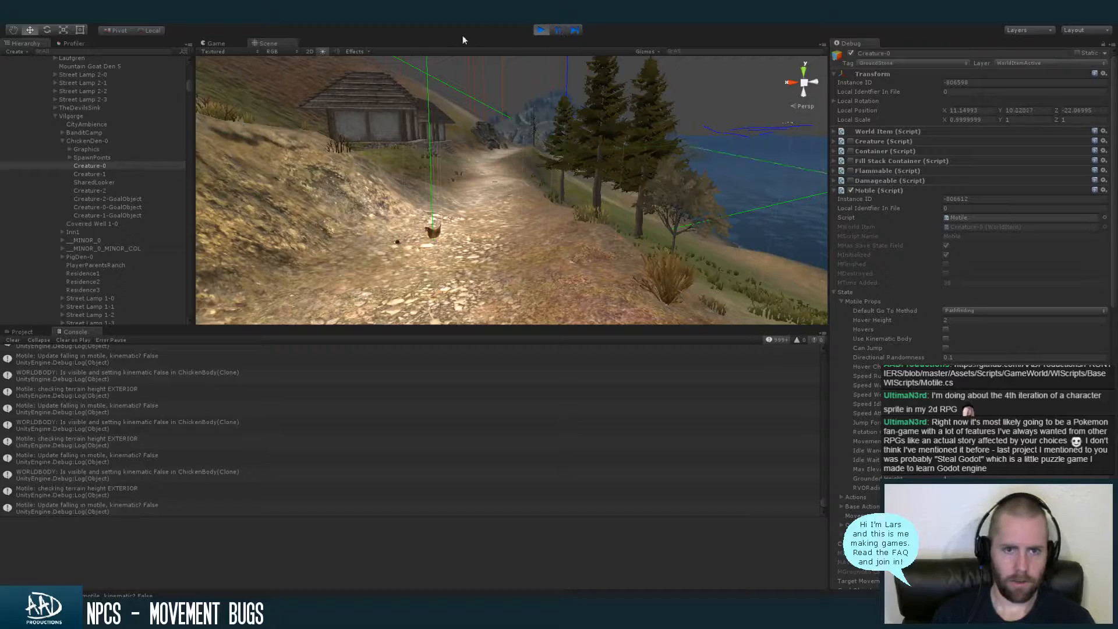
Walk through the village in the running game to the pig beside the stone steps in the fenced yard, and pause there
click(217, 43)
click(388, 160)
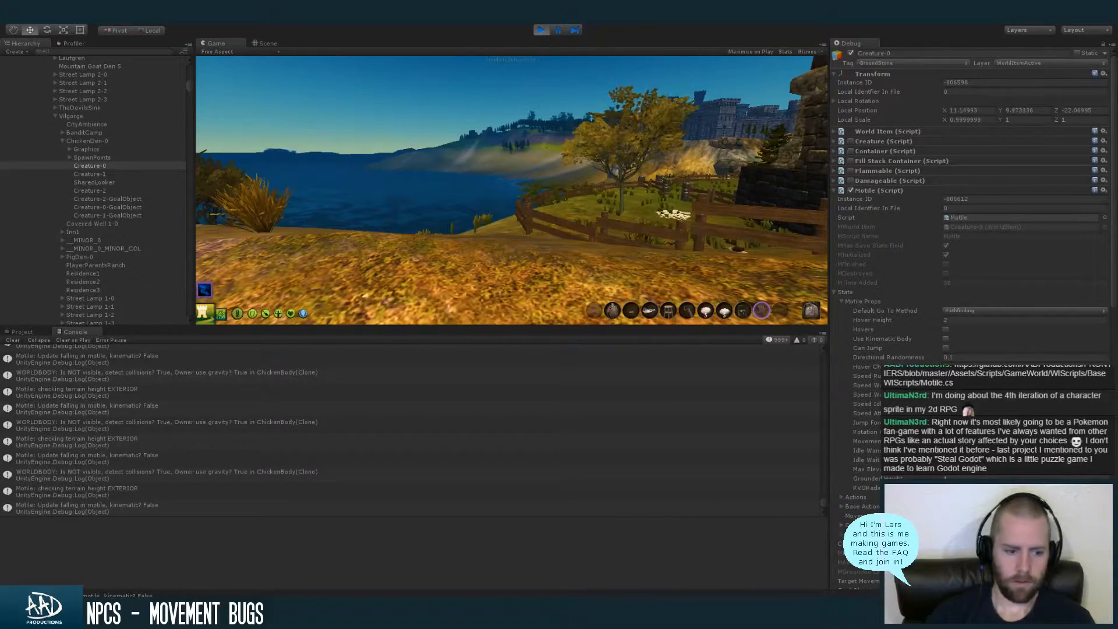
key(s)
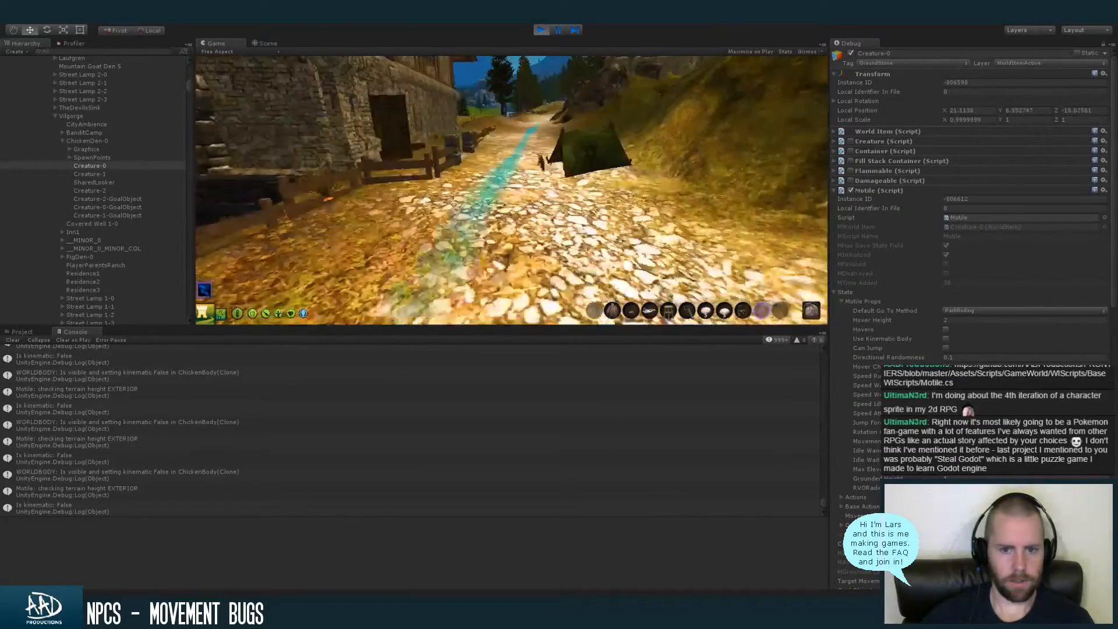
key(w)
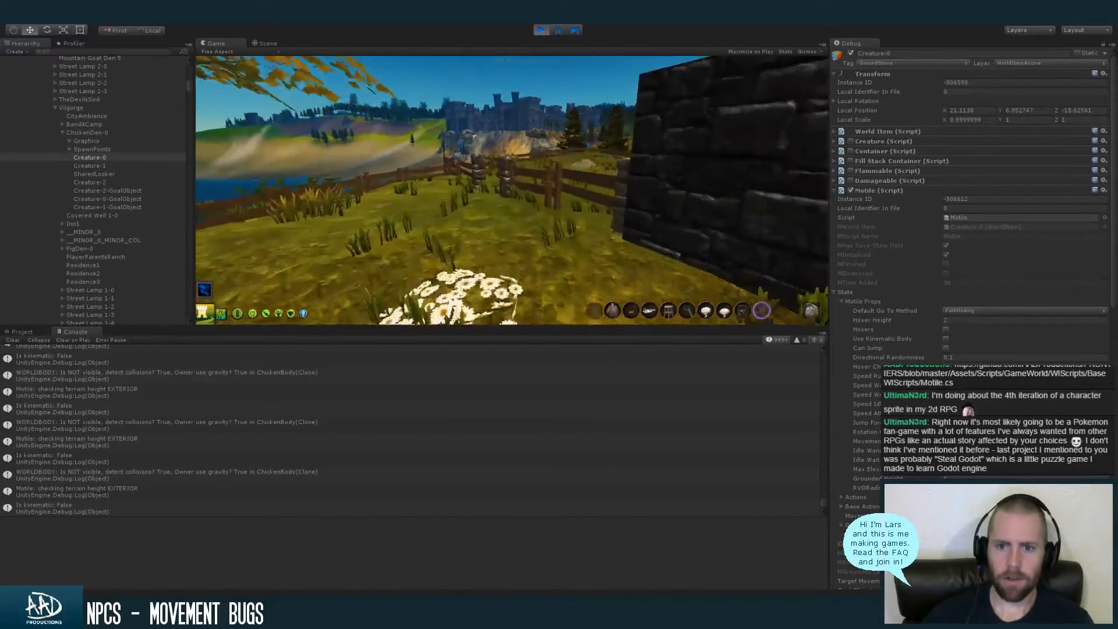
key(w)
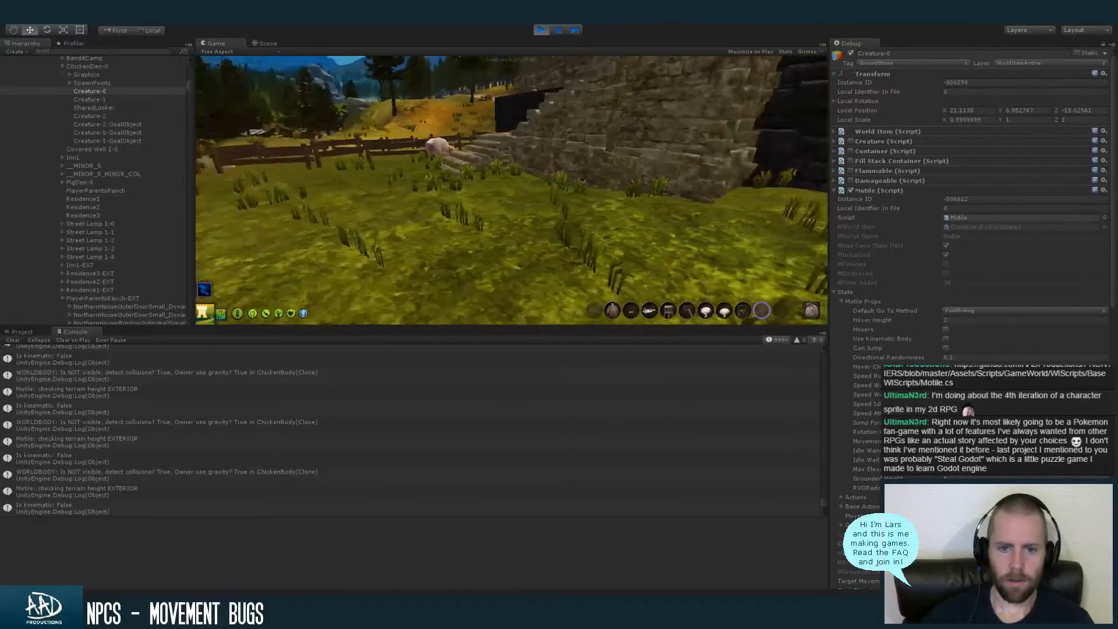
key(super)
click(559, 30)
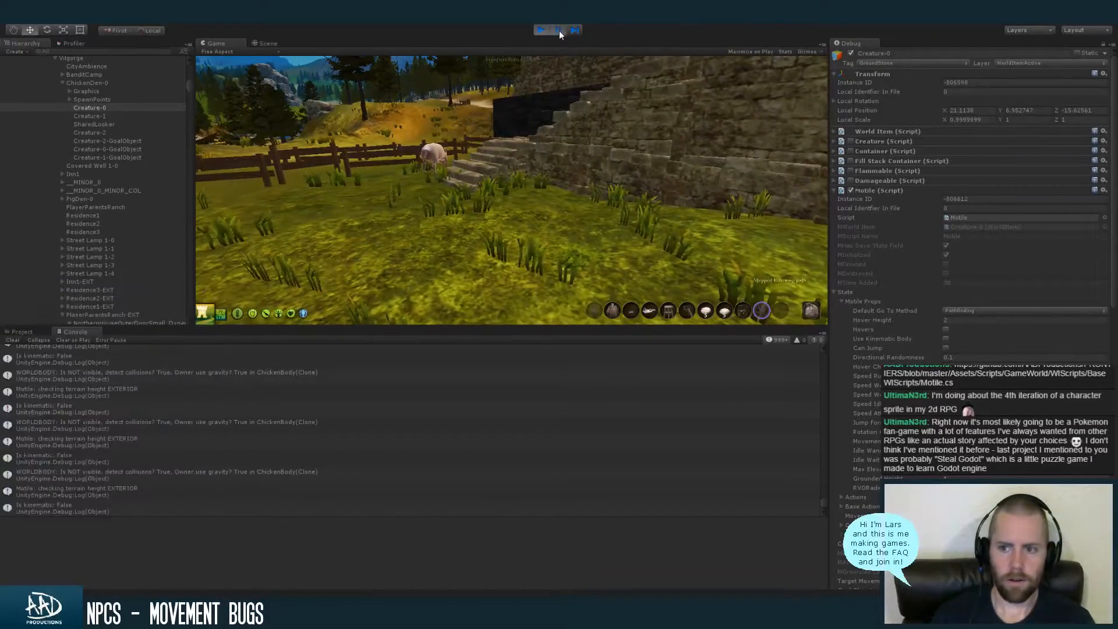
Select the hillside chicken's ChickenBody(Clone) root, turn off its Debug Movement option and clear the console
drag(188, 85, 189, 77)
alt+drag(489, 214, 762, 265)
alt+right_drag(474, 265, 547, 285)
click(554, 292)
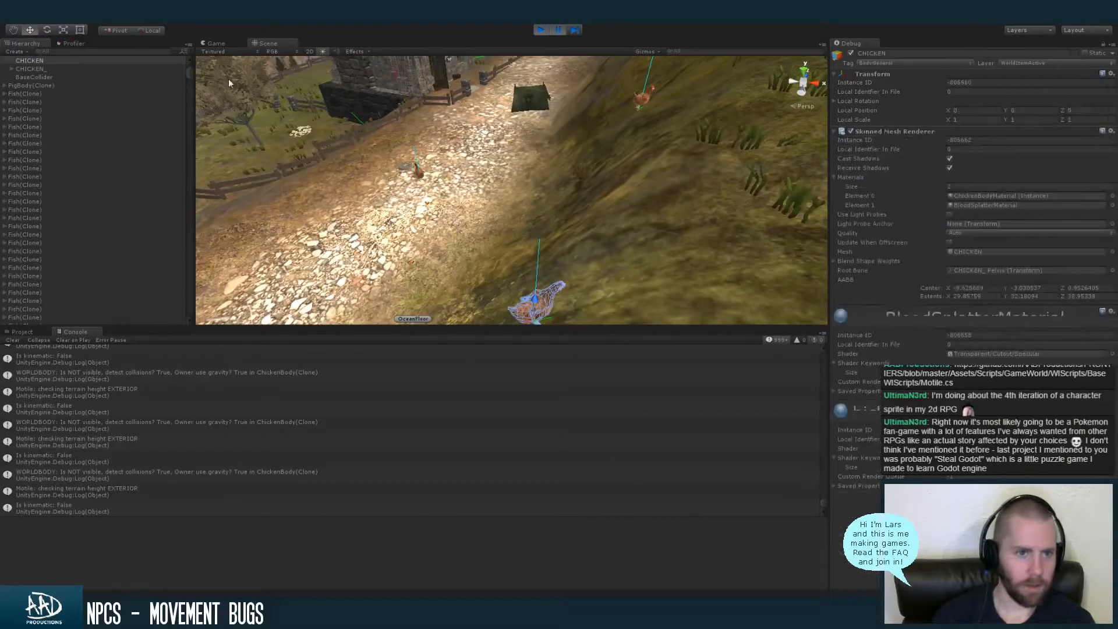
scroll(190, 61, up, 2)
click(159, 71)
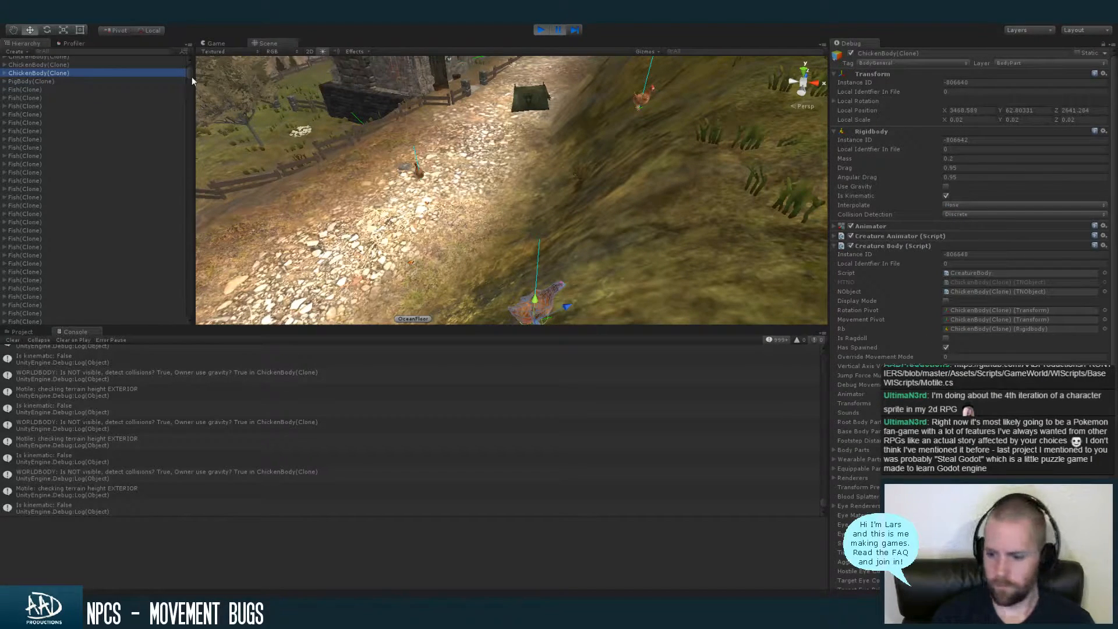
click(945, 384)
click(12, 339)
Locate the pig in the fenced yard in the scene and check how UpdateFalling in Motile.cs changes mPosition
alt+drag(410, 205, 652, 198)
alt+right_drag(541, 201, 589, 210)
alt+drag(588, 211, 611, 198)
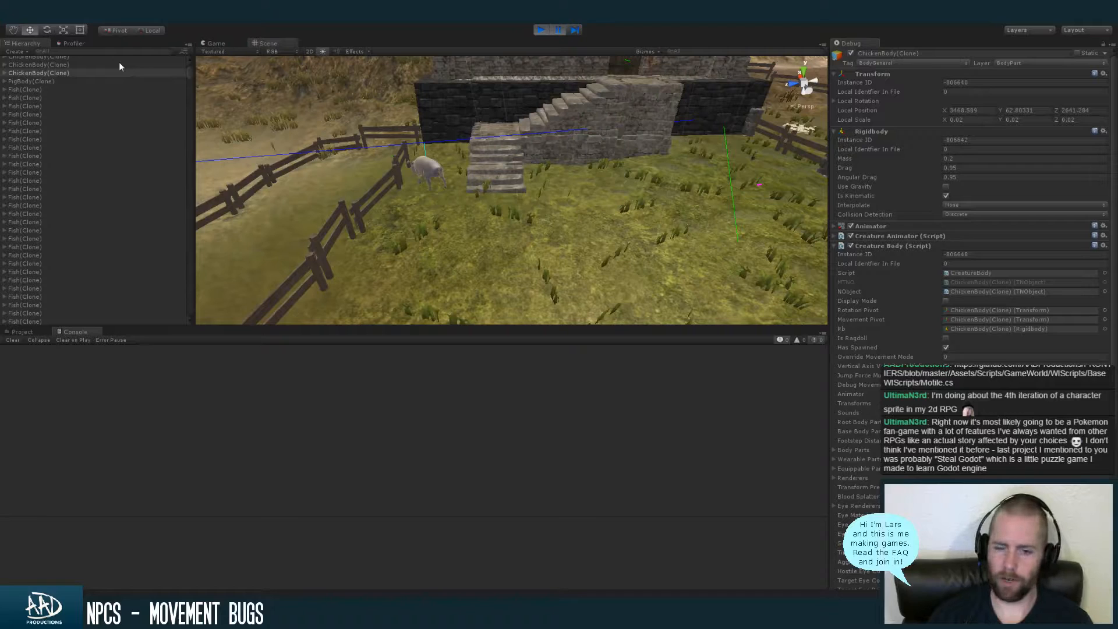
key(alt+Tab)
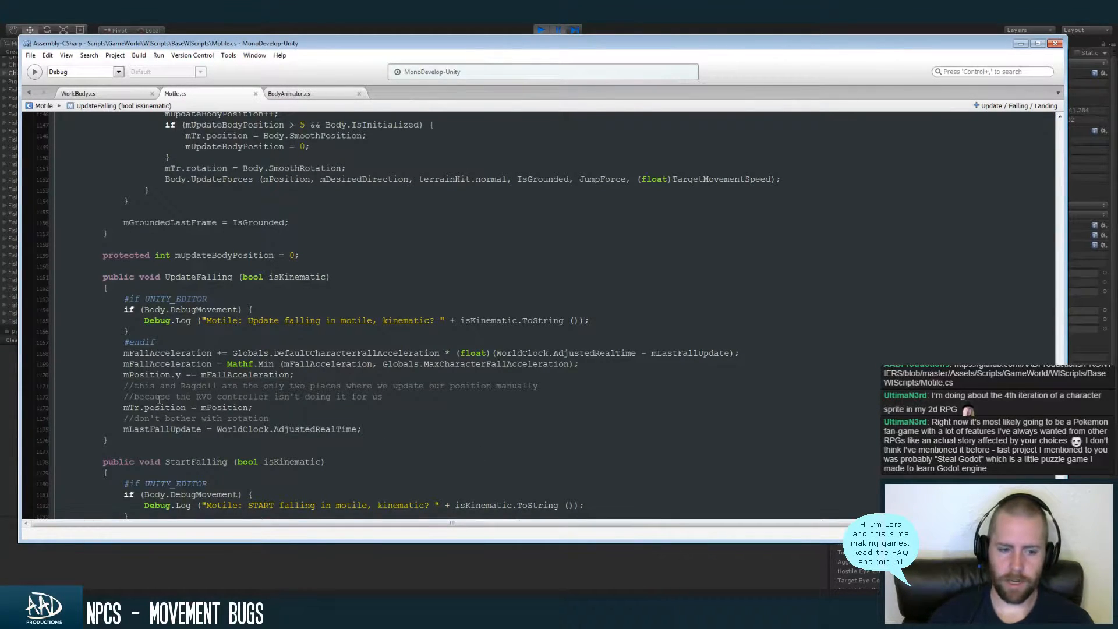
double_click(148, 376)
click(160, 560)
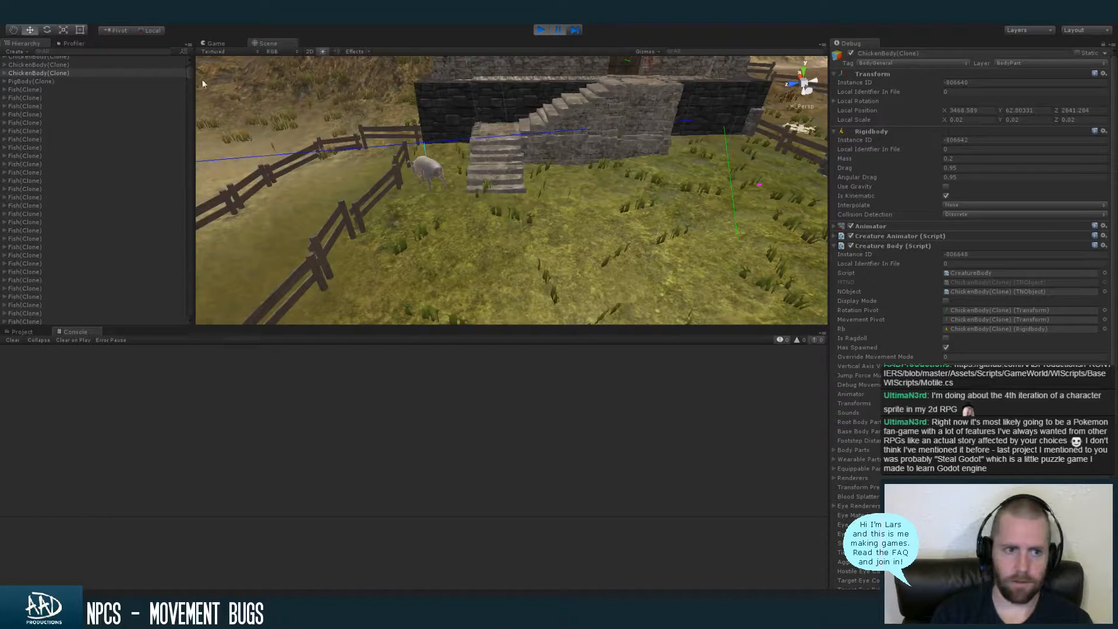
Select the PigBody(Clone) root of the pig beside the stone steps and turn on its Debug Movement option
click(189, 61)
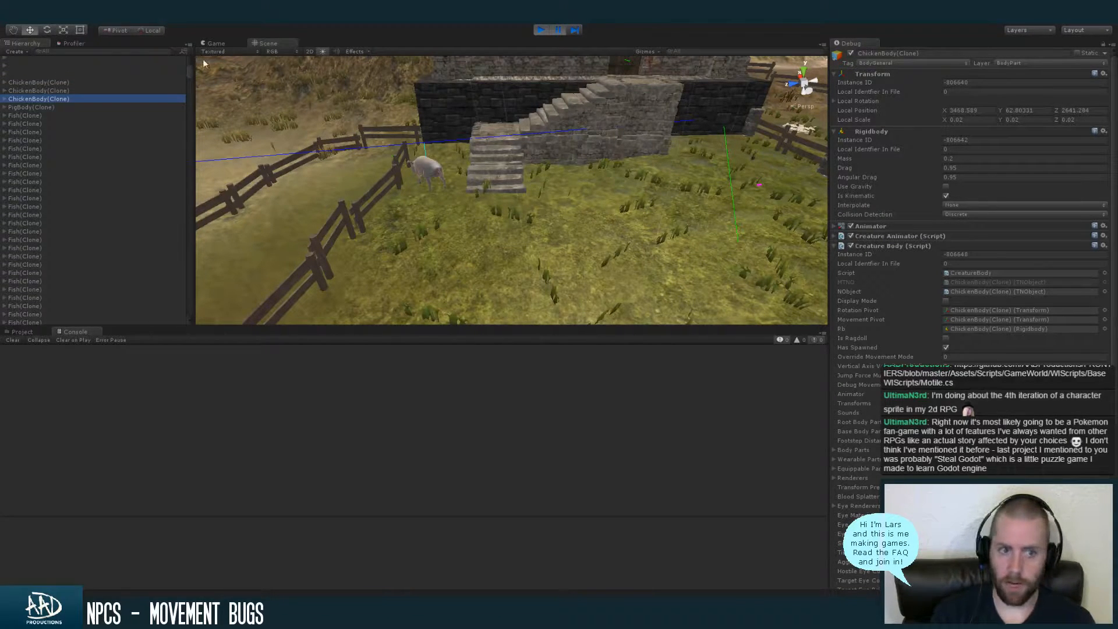
click(428, 168)
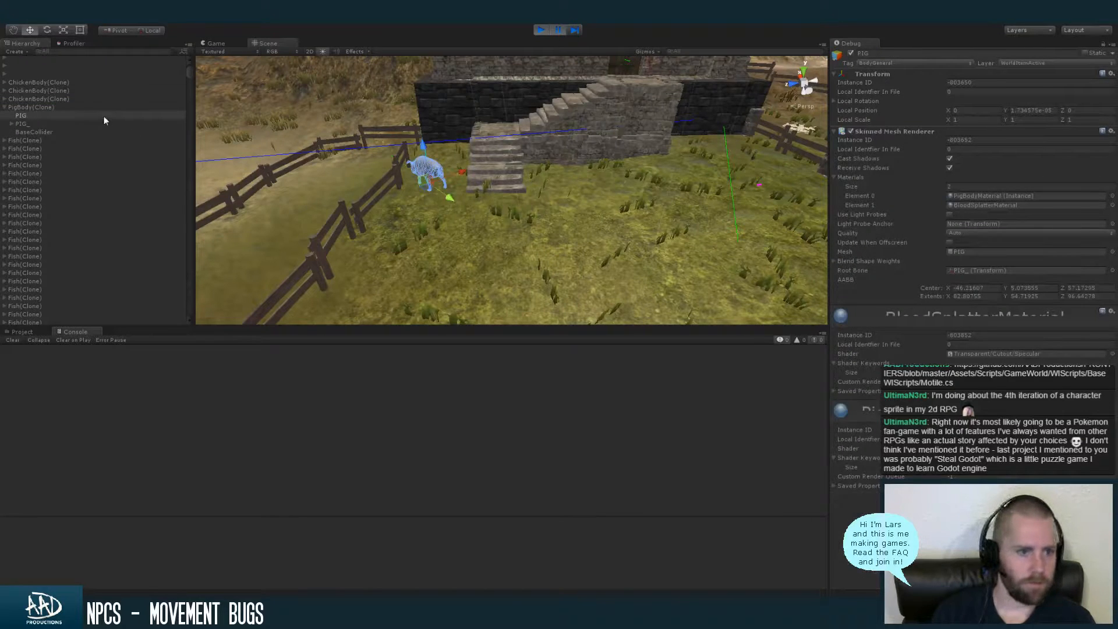
click(124, 107)
key(Left)
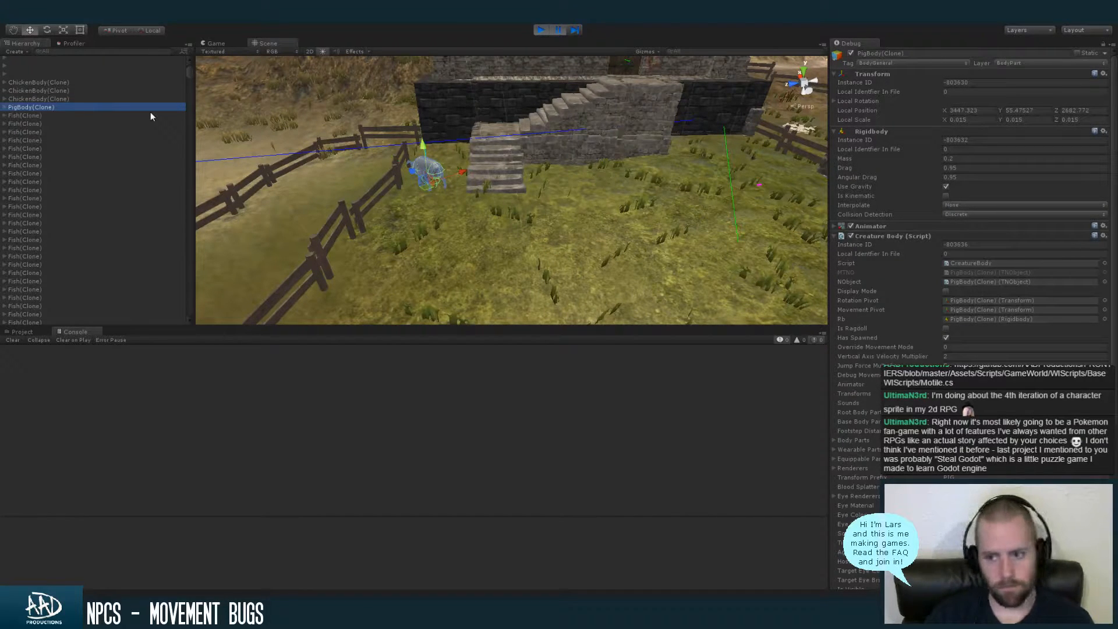
click(945, 337)
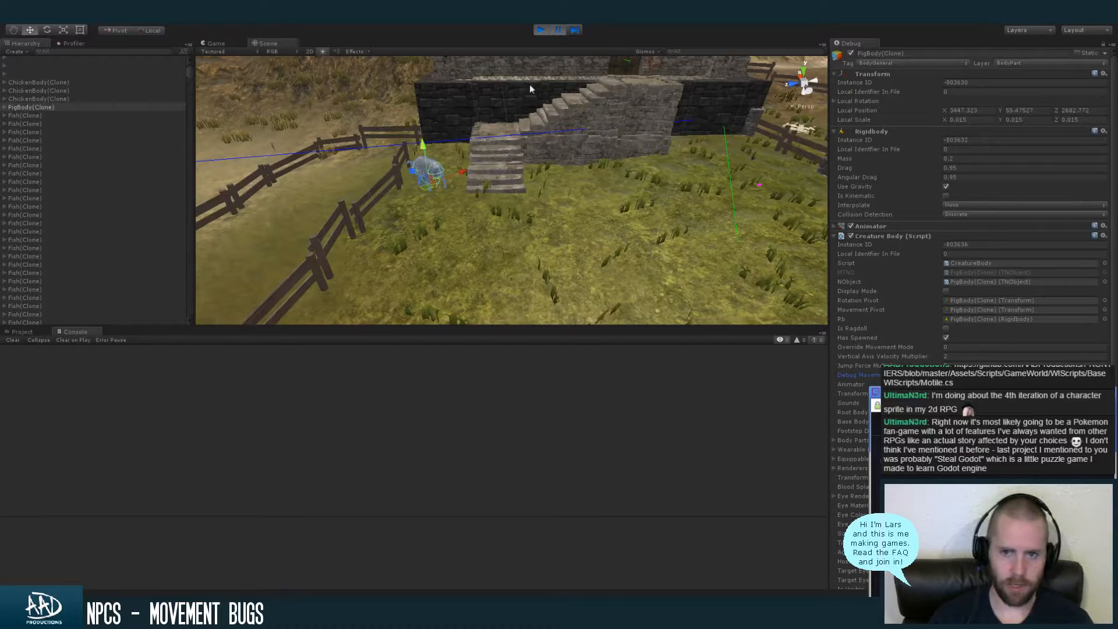
alt+drag(524, 192, 560, 146)
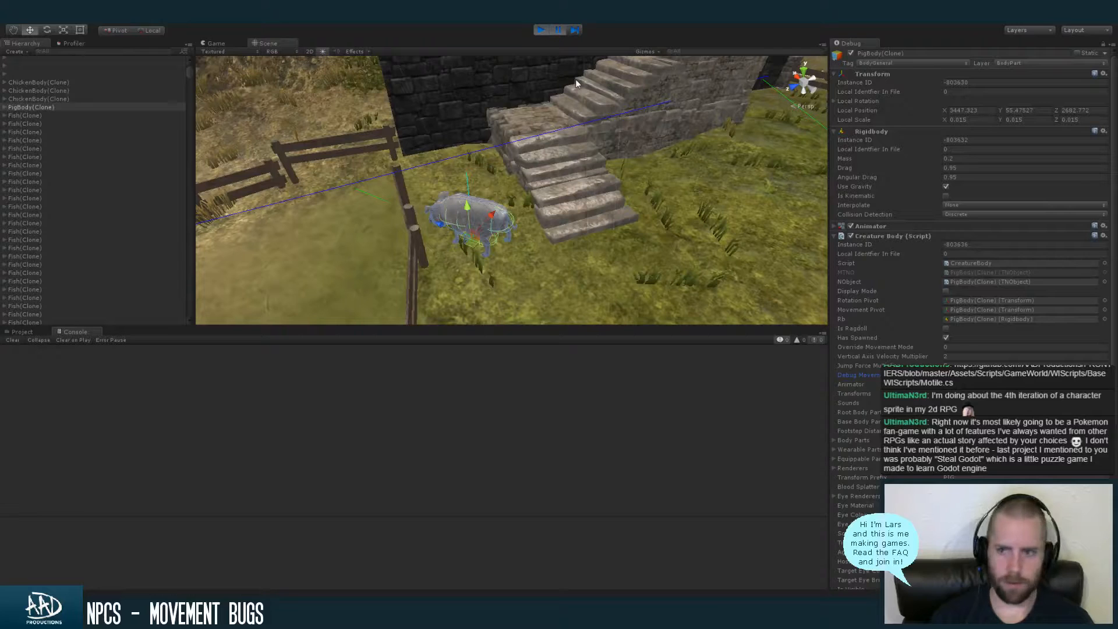
click(878, 134)
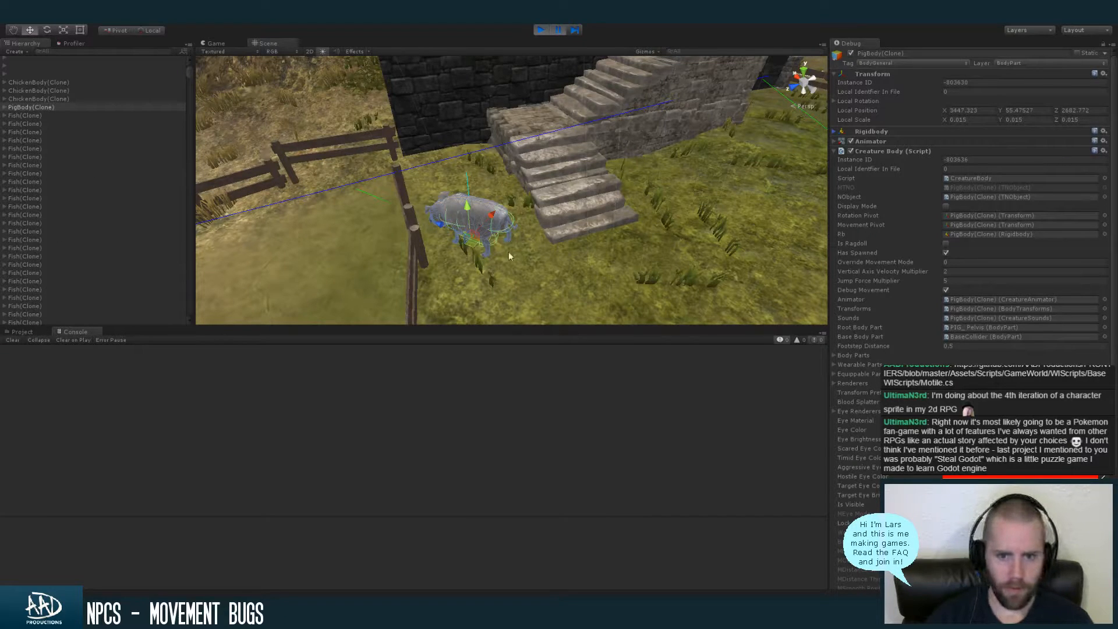
Select Creature-0 under PigDen-0 in the hierarchy and bring its Motile properties into view
click(413, 230)
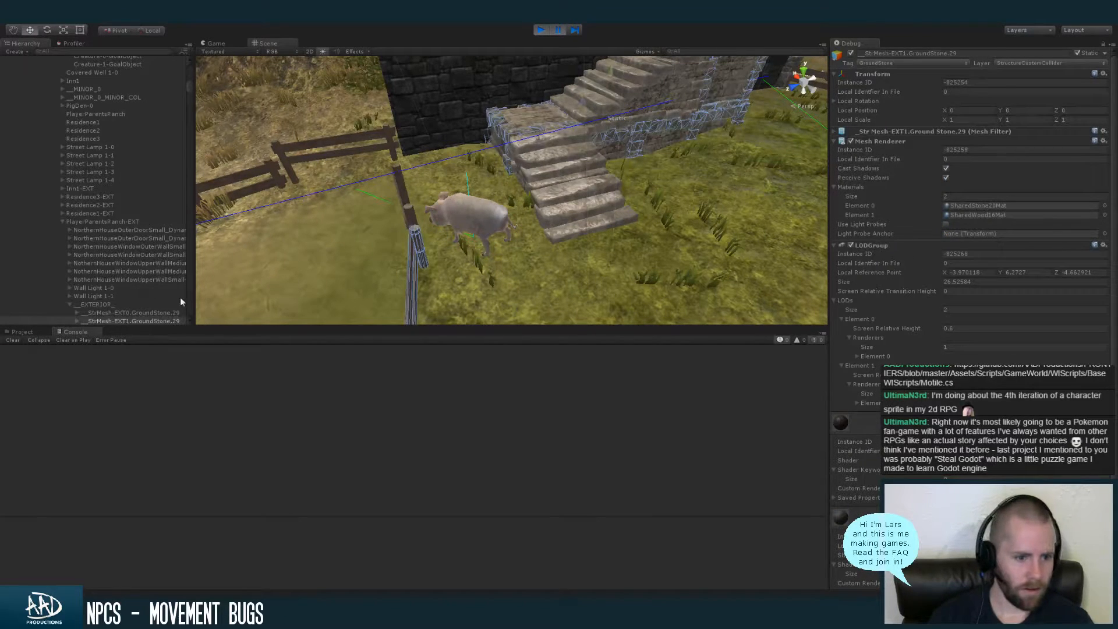
click(70, 305)
scroll(189, 85, down, 5)
scroll(190, 86, up, 10)
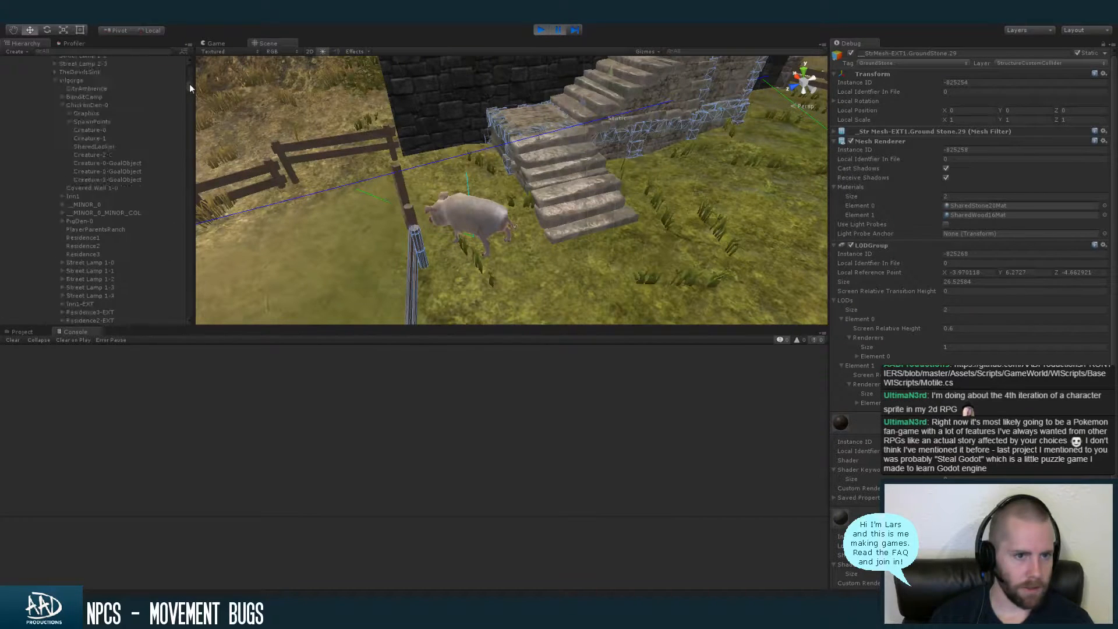
click(62, 143)
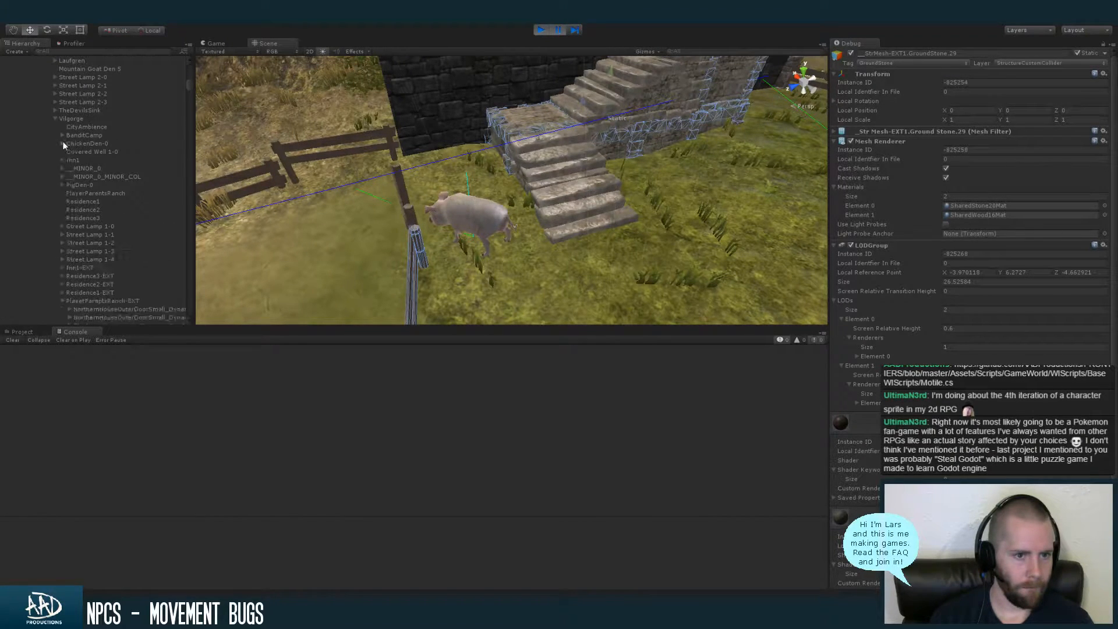
click(62, 184)
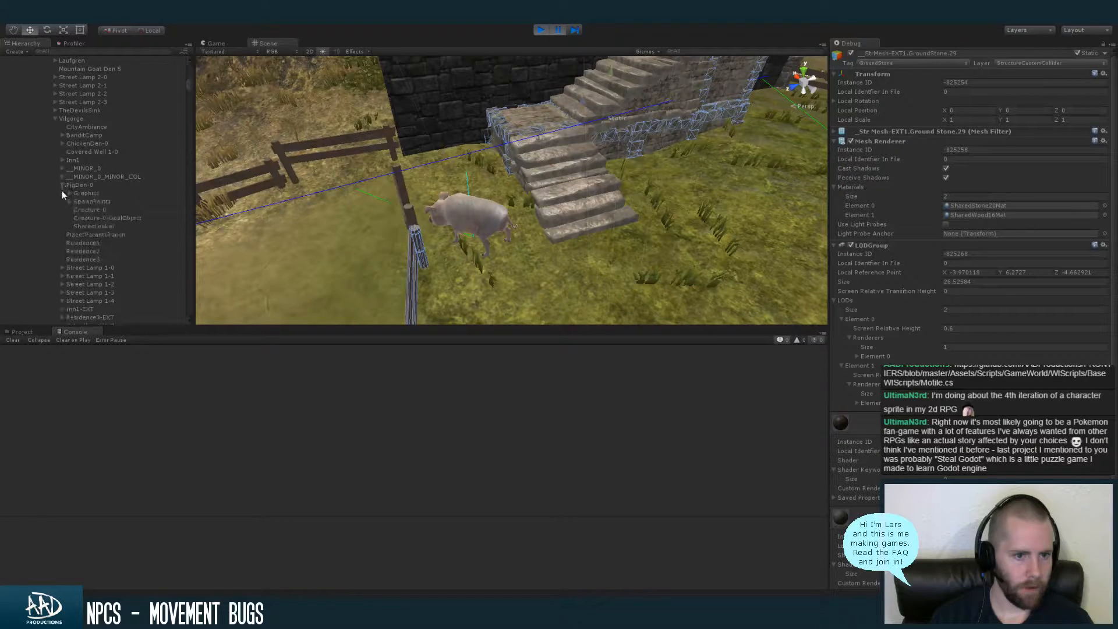
click(107, 209)
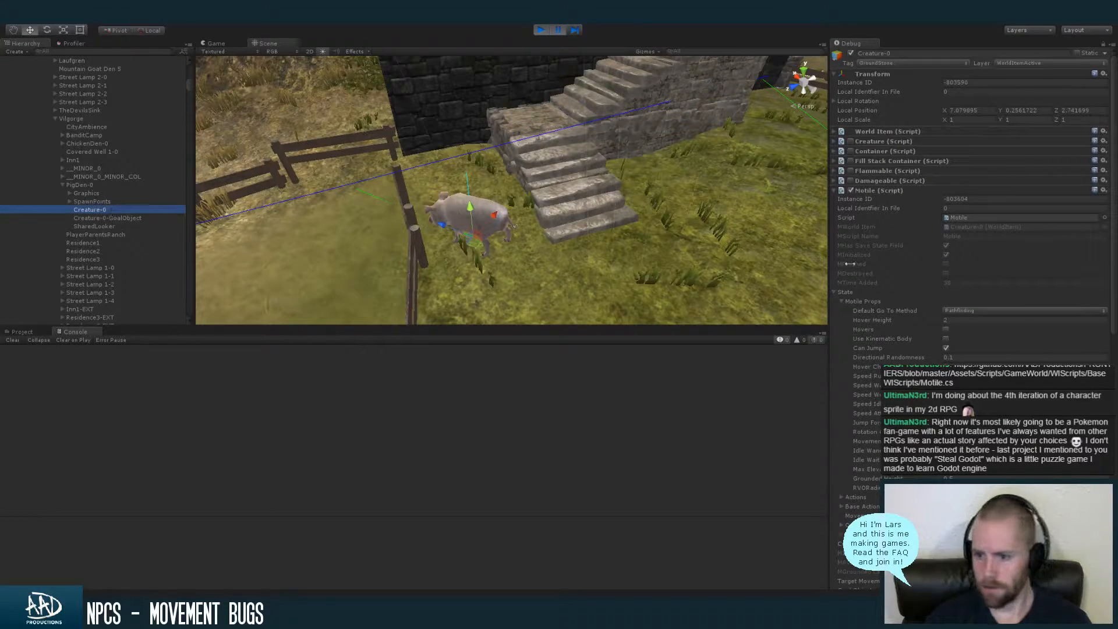
drag(1113, 261, 1114, 294)
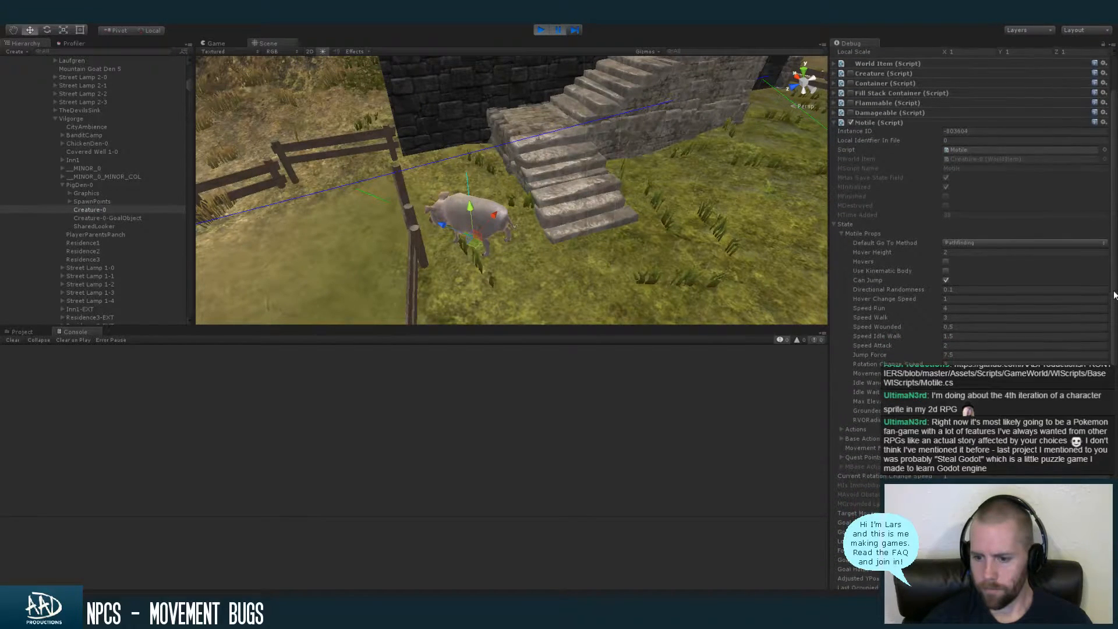
Raise the pig's Creature-0 high above the yard, run the game briefly and inspect its fall in the Scene view
alt+drag(576, 235, 425, 230)
scroll(416, 142, down, 5)
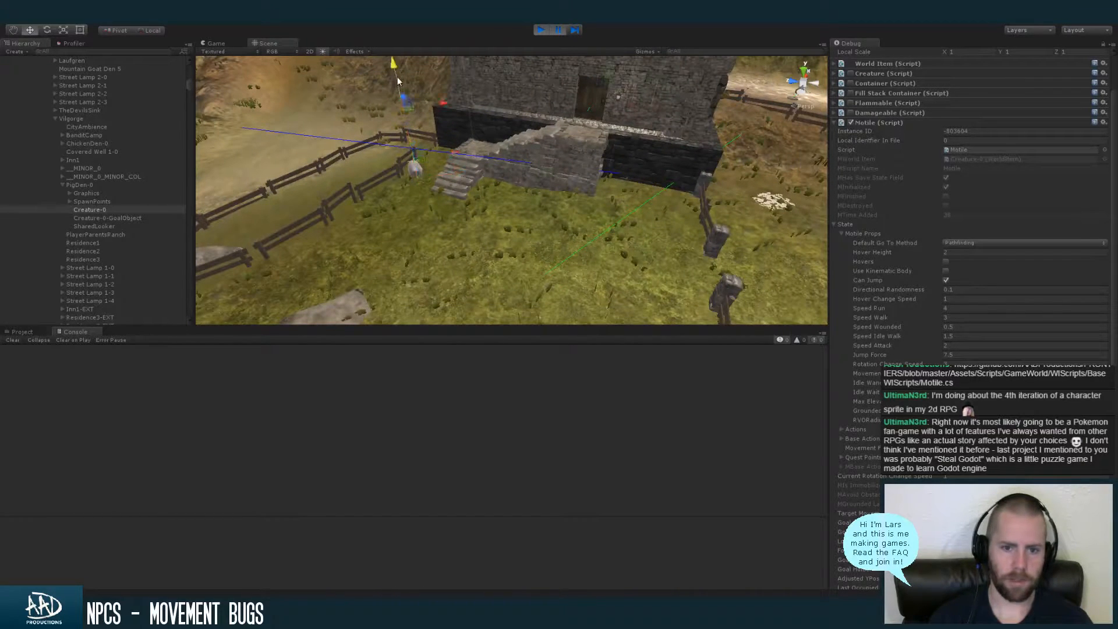
click(216, 43)
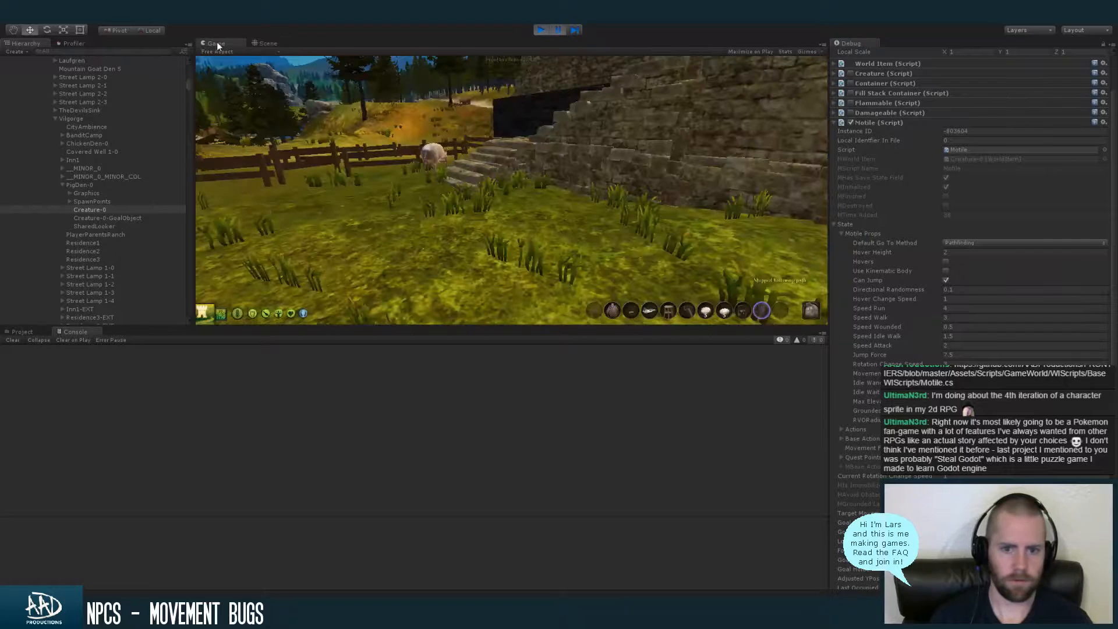
click(559, 30)
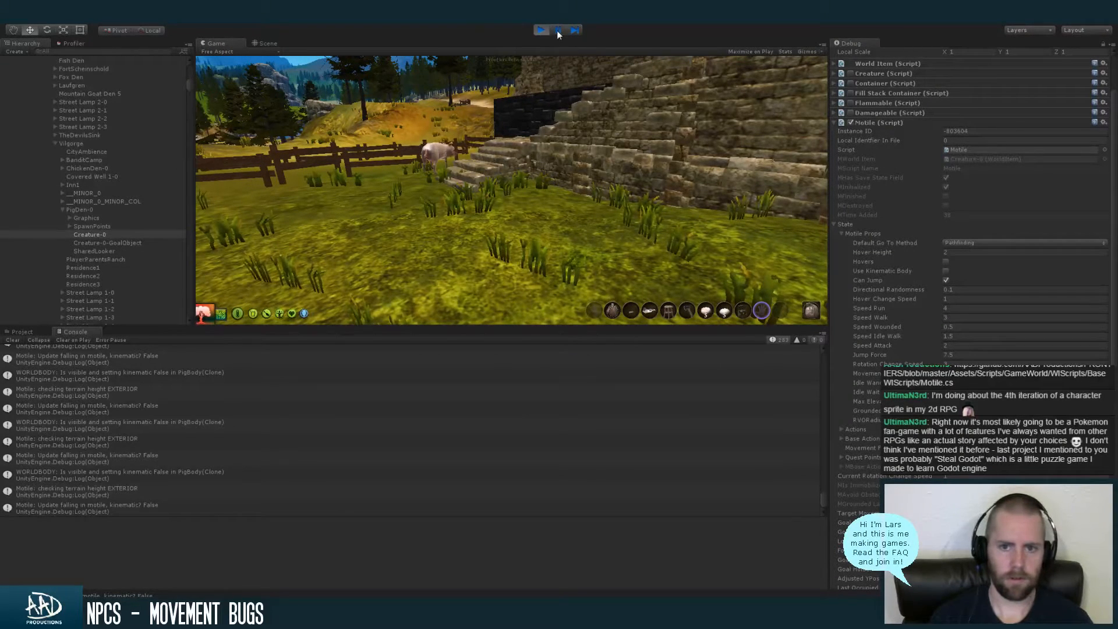
click(266, 42)
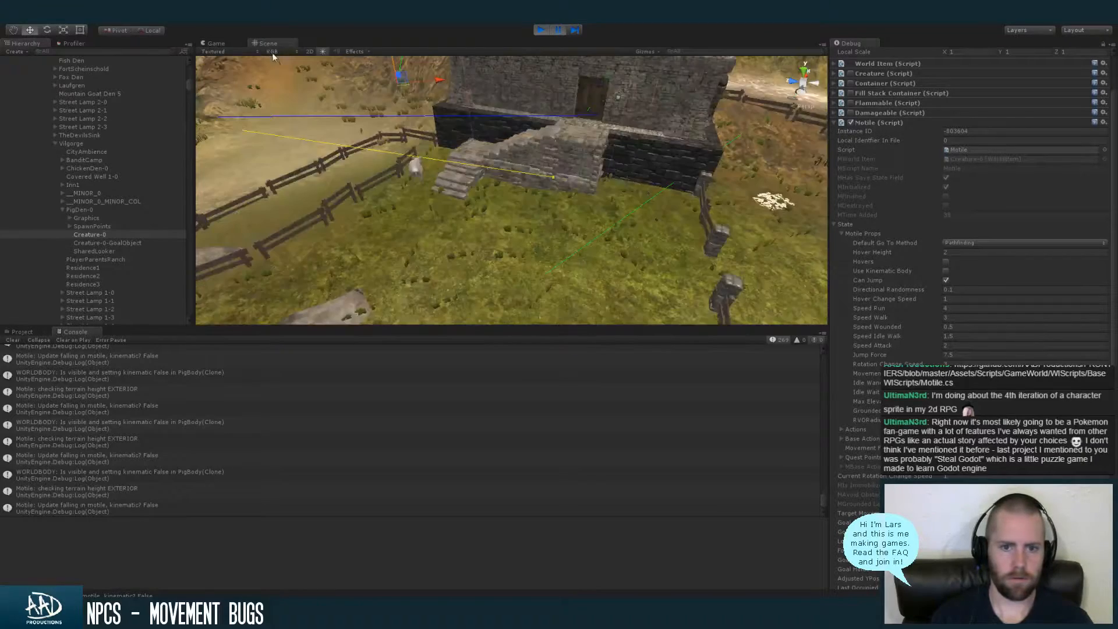
alt+drag(479, 162, 525, 180)
Select the pig's PigBody(Clone) root in the scene and expand its Rigidbody component to check the physics values
click(496, 236)
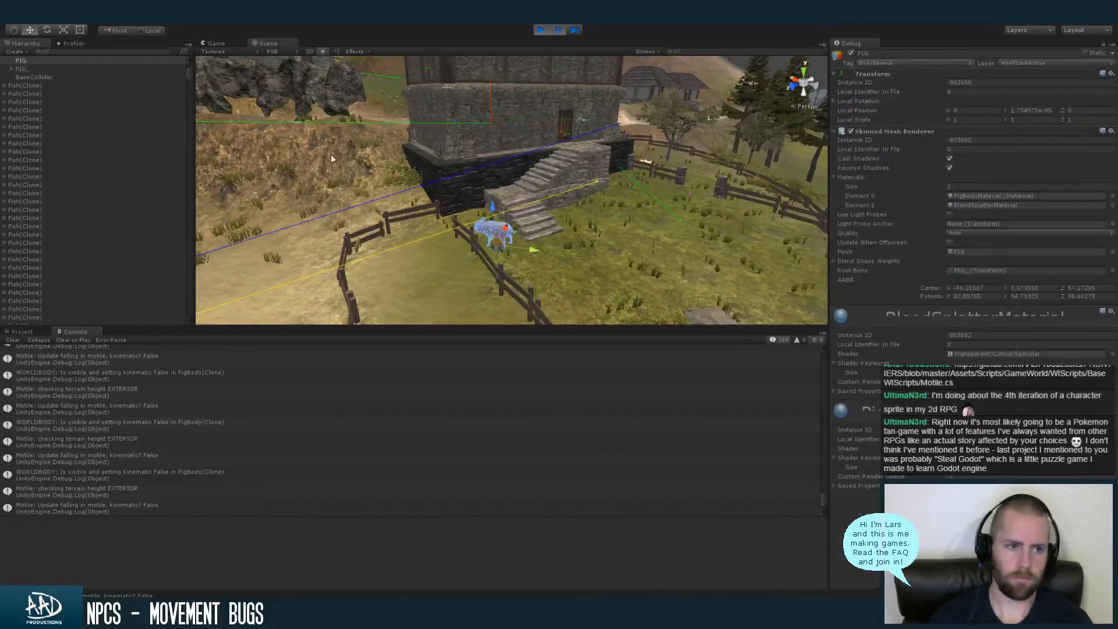
scroll(189, 61, up, 1)
click(156, 68)
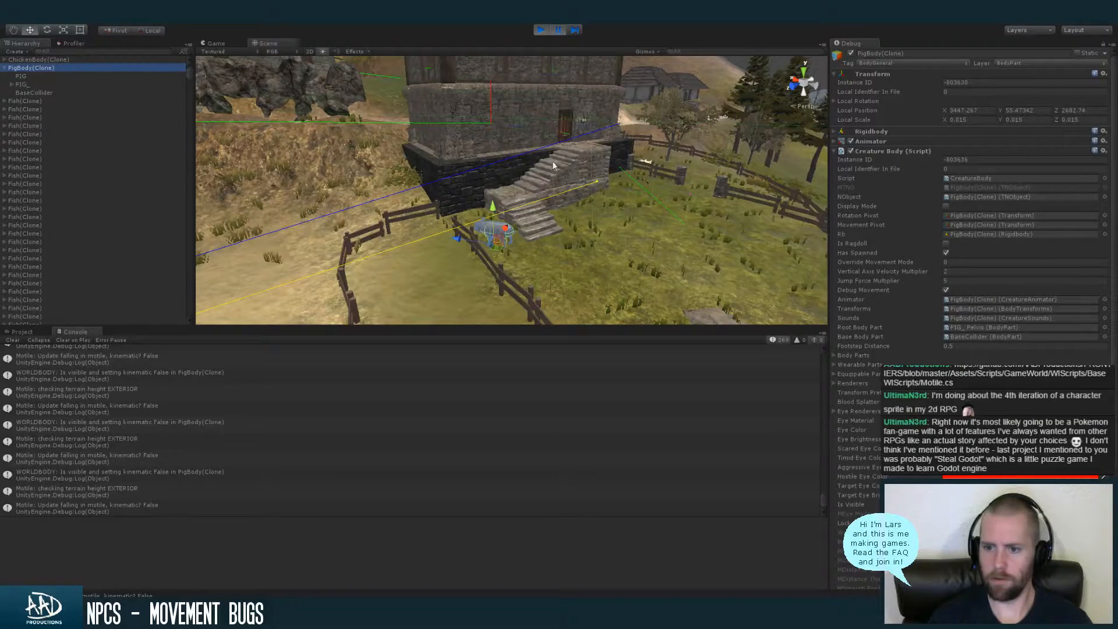
click(875, 131)
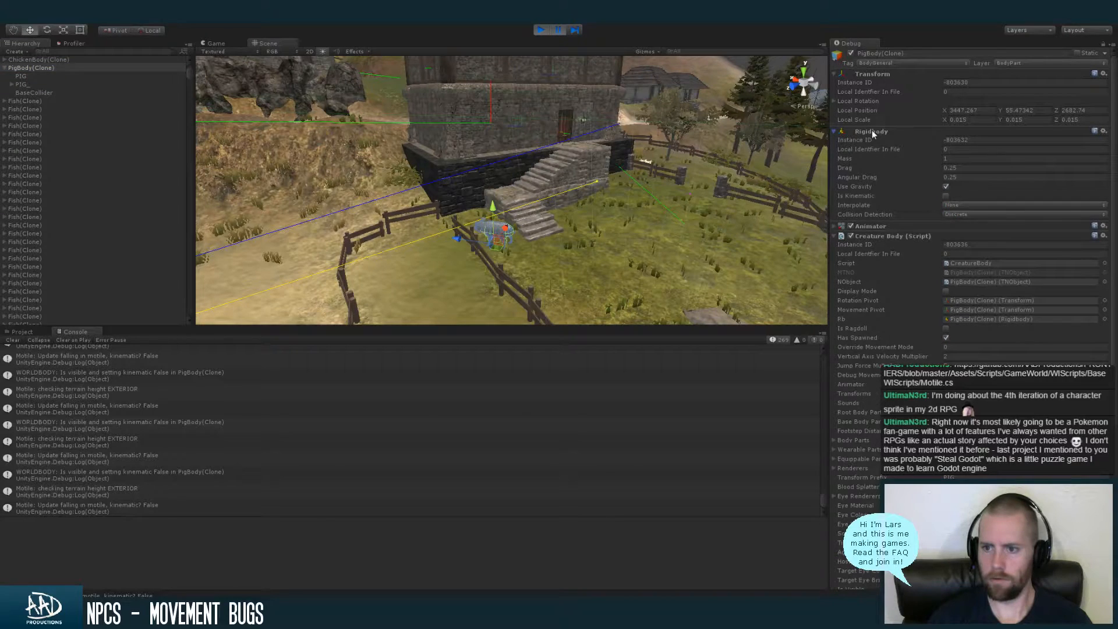
Lift PigBody(Clone) well above the ground, and resume and pause the game to test how it drops
drag(488, 197, 491, 99)
click(558, 31)
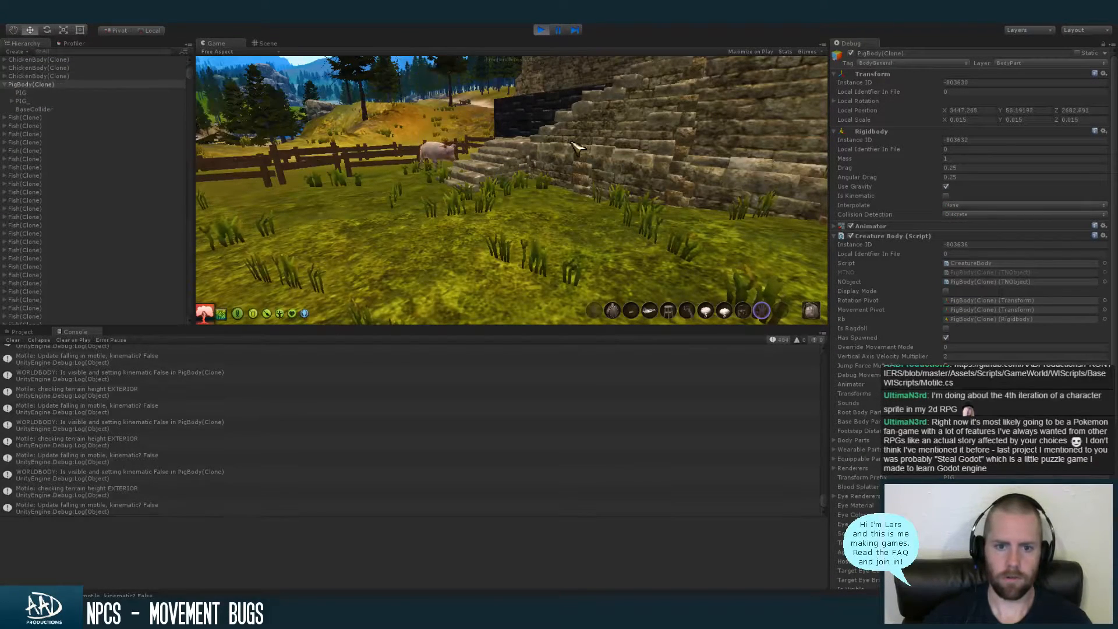
click(555, 30)
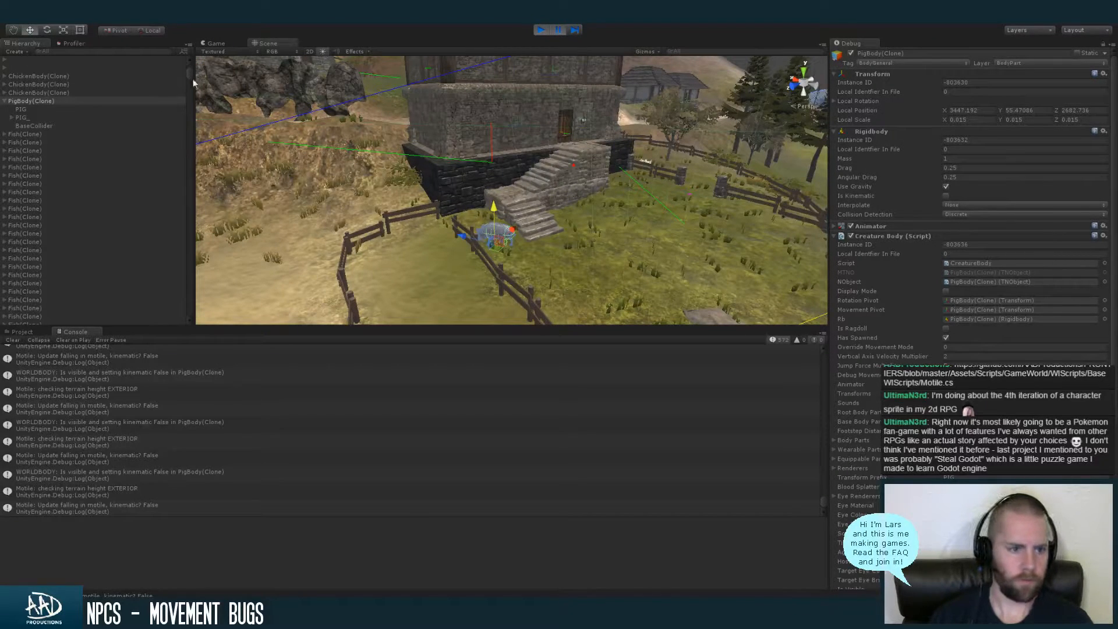
drag(190, 77, 191, 129)
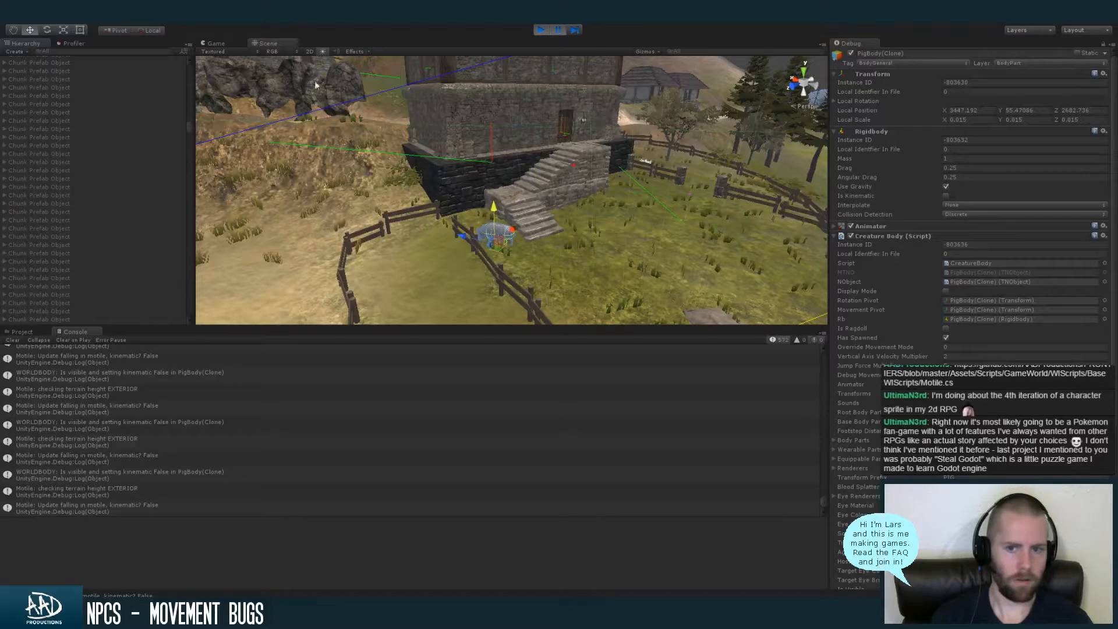
click(558, 30)
click(557, 30)
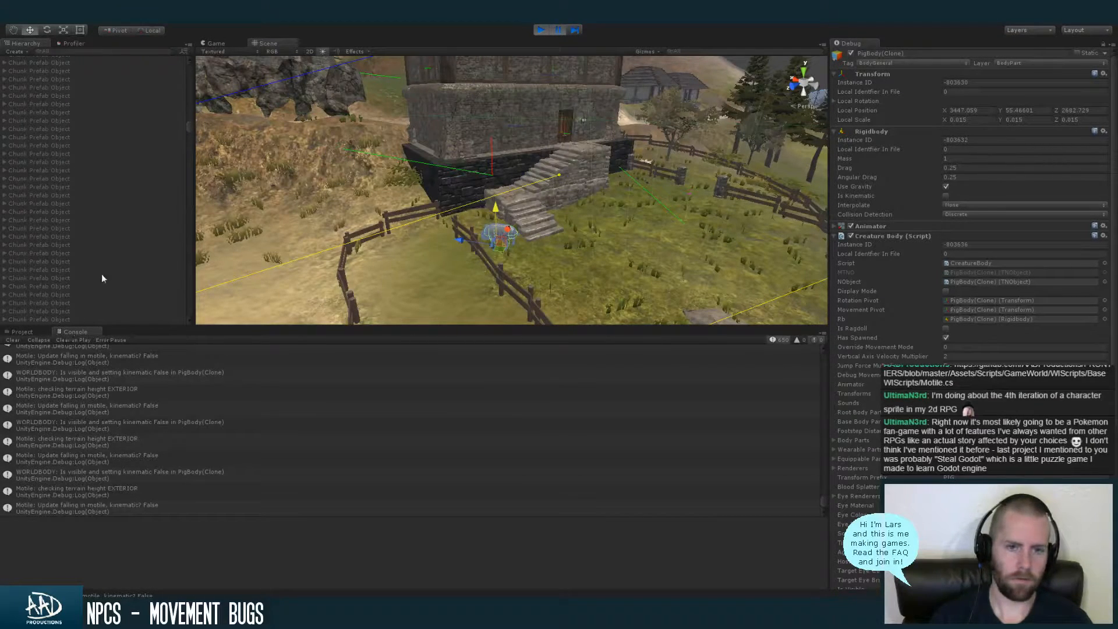
Run and pause the game while checking in the Scene view how the pig's body and its Rigidbody values react
click(556, 33)
click(272, 43)
alt+drag(547, 233, 488, 239)
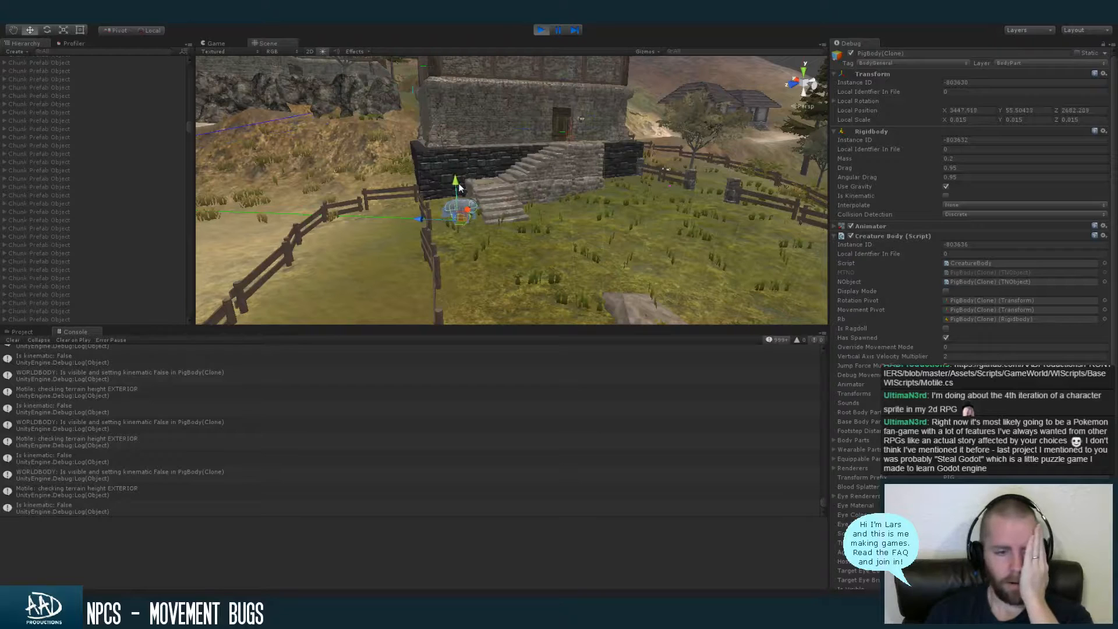
mouse_move(189, 123)
mouse_down()
mouse_move(199, 315)
mouse_move(202, 68)
mouse_move(192, 85)
mouse_up()
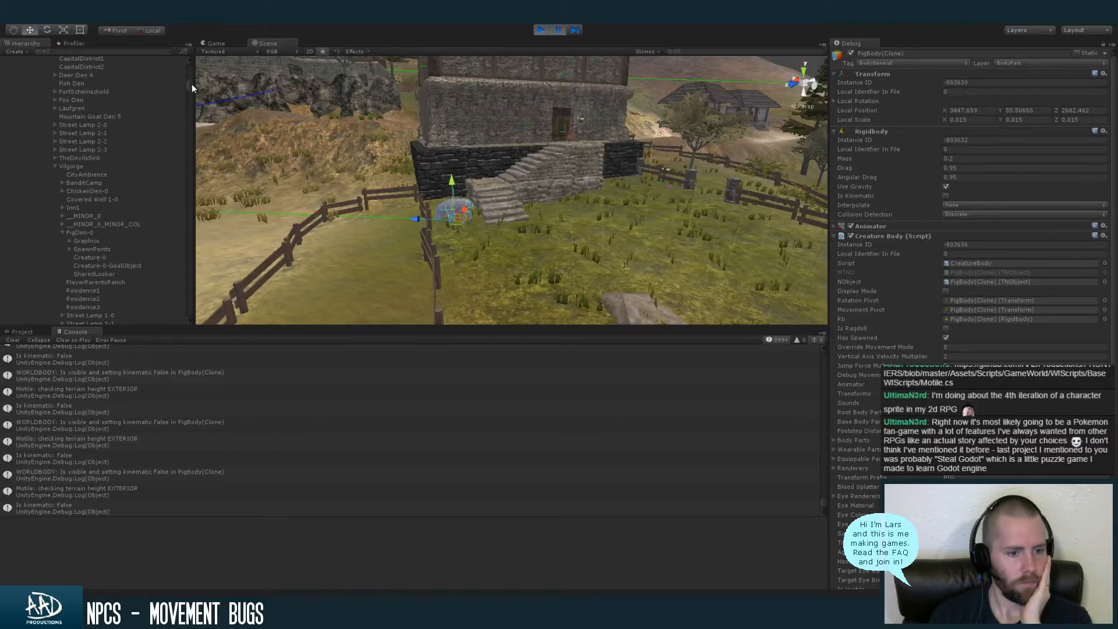
click(555, 33)
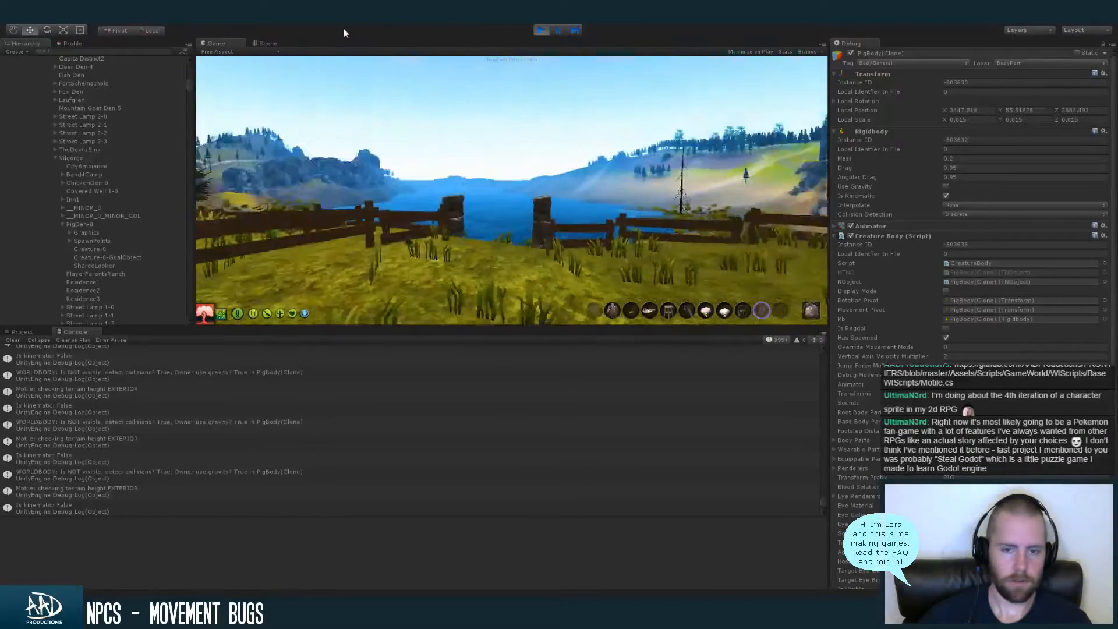
click(555, 30)
click(266, 43)
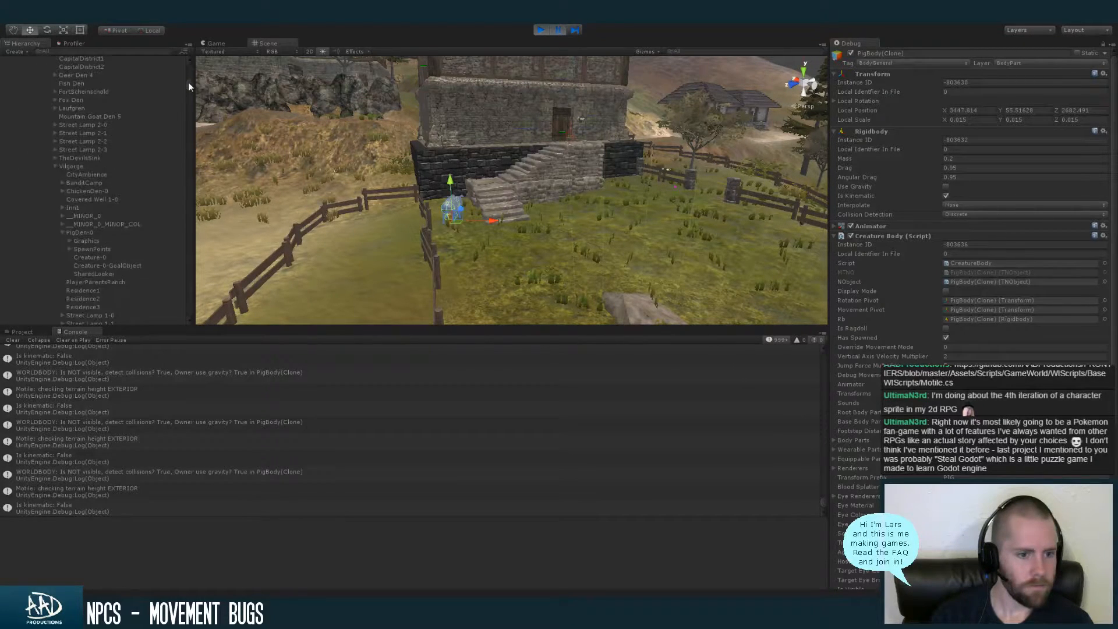
Select Creature-0 under PigDen-0 again, raise it in two moves to the height of the house roof and resume the game
scroll(188, 82, down, 3)
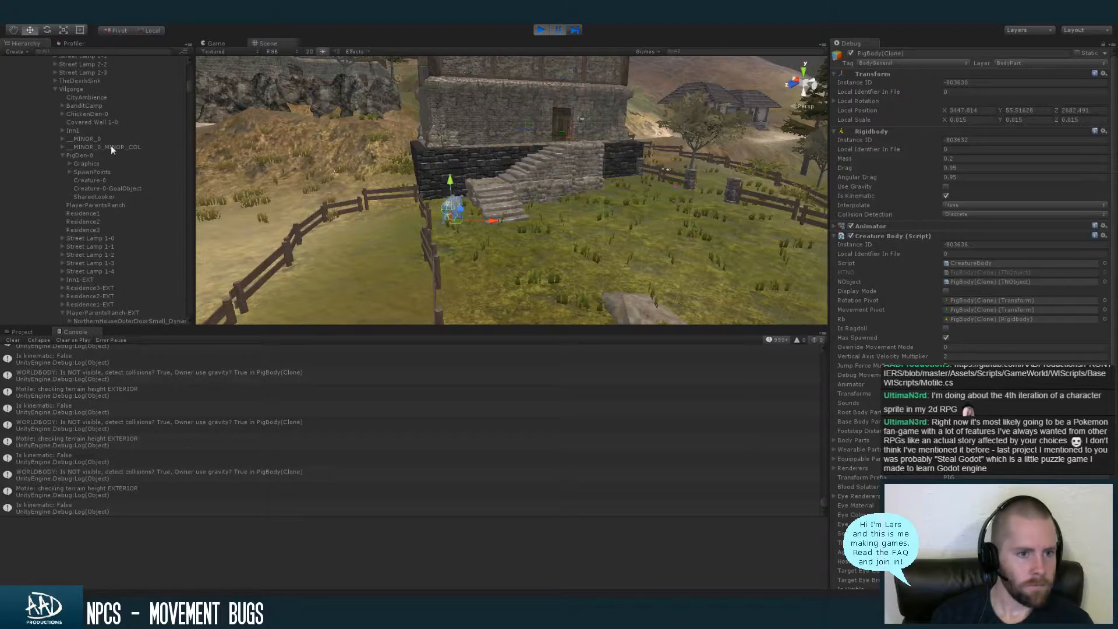
click(91, 180)
drag(448, 179, 452, 63)
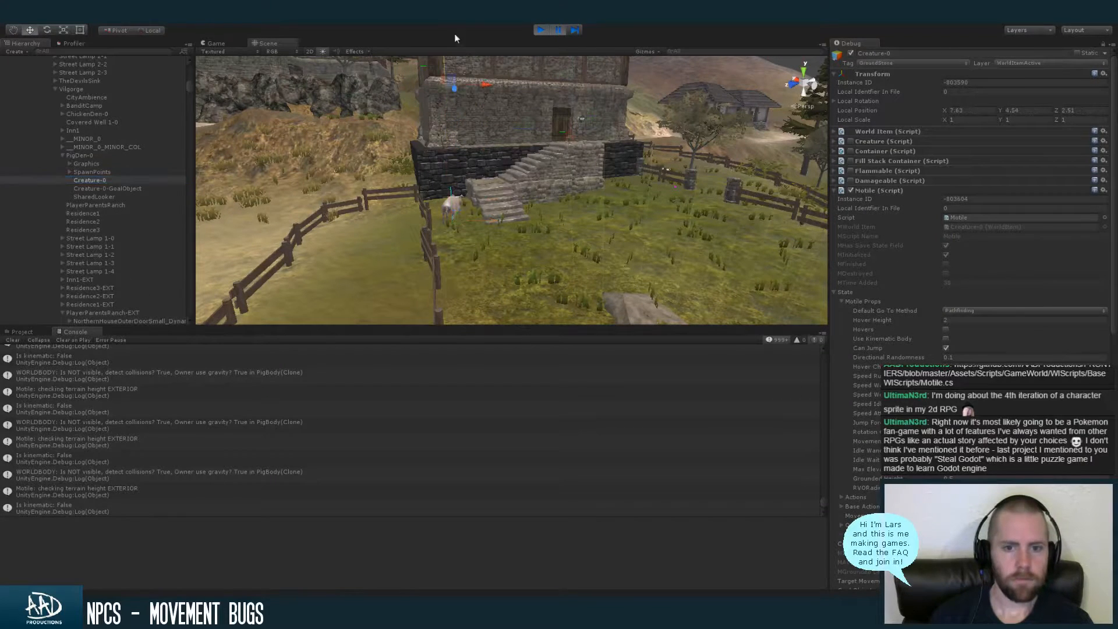
alt+drag(522, 154, 431, 192)
alt+right_drag(431, 192, 402, 134)
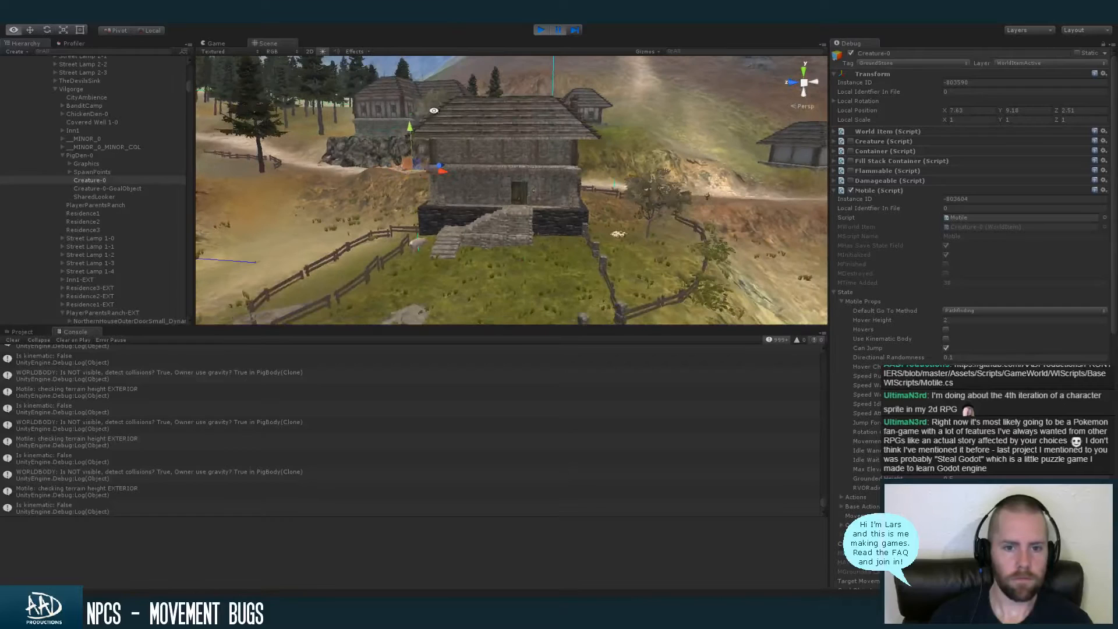
drag(408, 119, 406, 89)
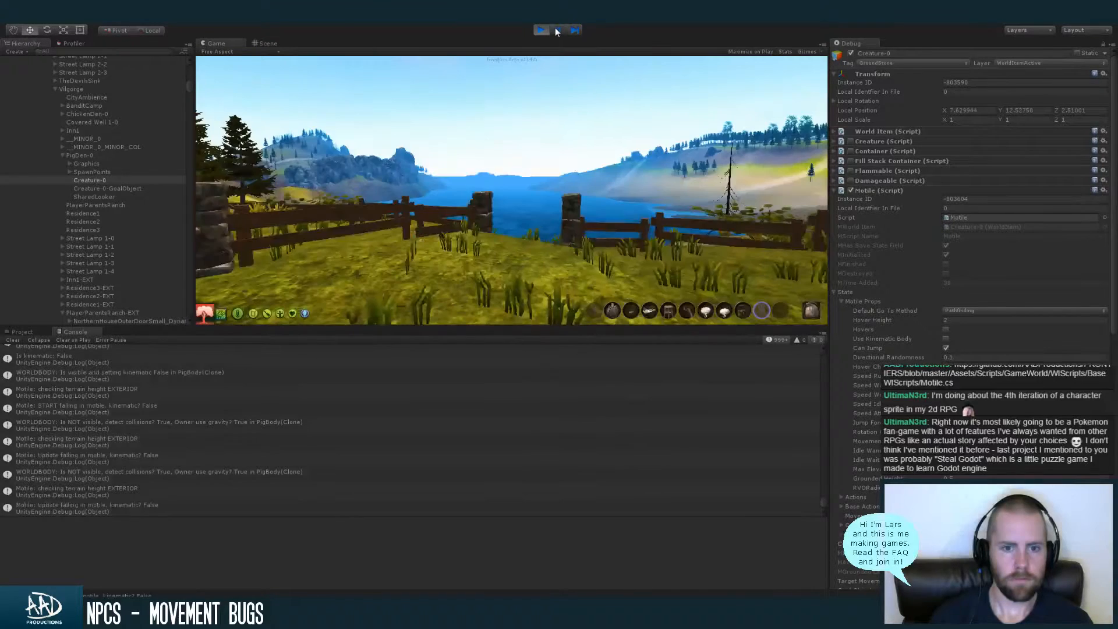
Examine from several angles in the Scene view how the raised Creature-0 falls beside the stone house
click(265, 43)
alt+drag(409, 127, 619, 163)
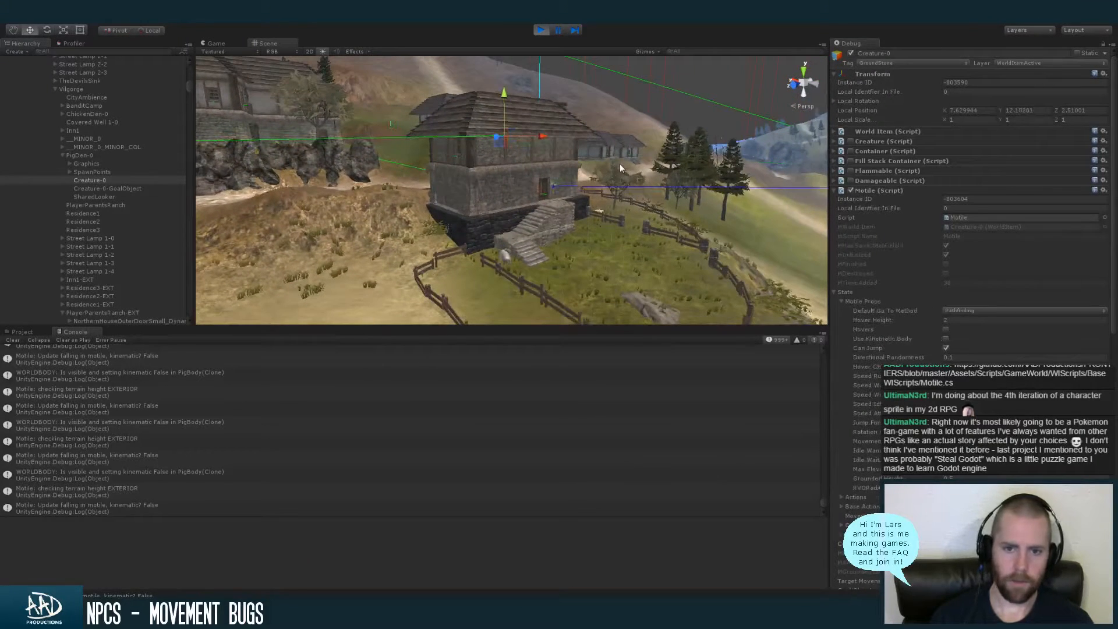
alt+drag(570, 116, 509, 165)
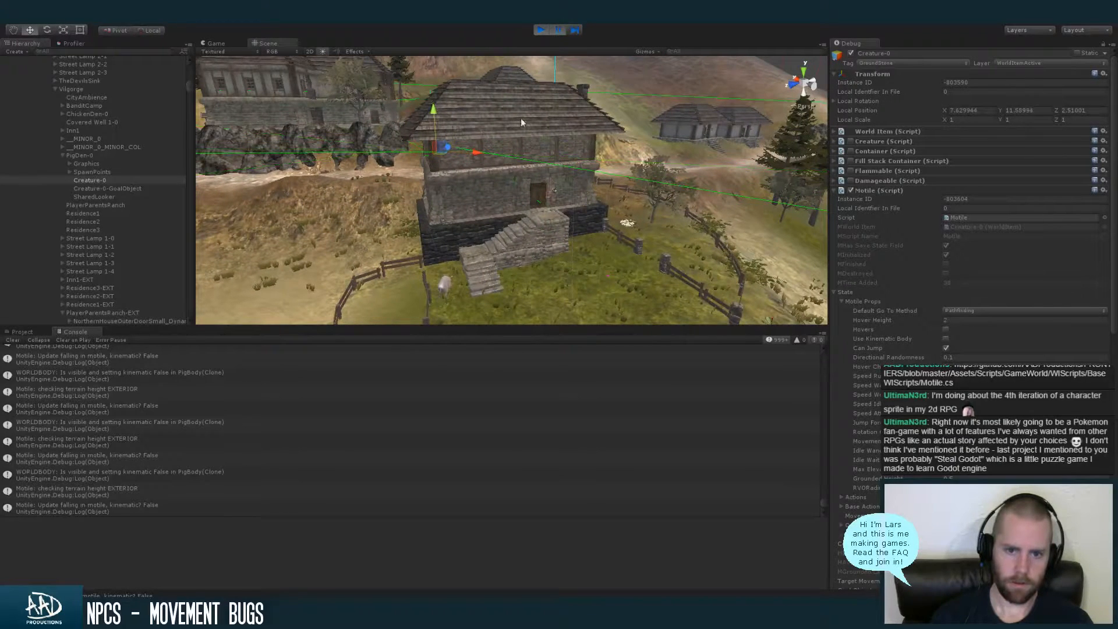
Select the pig by the steps and go up to its PigBody(Clone) root to inspect its Rigidbody
click(443, 287)
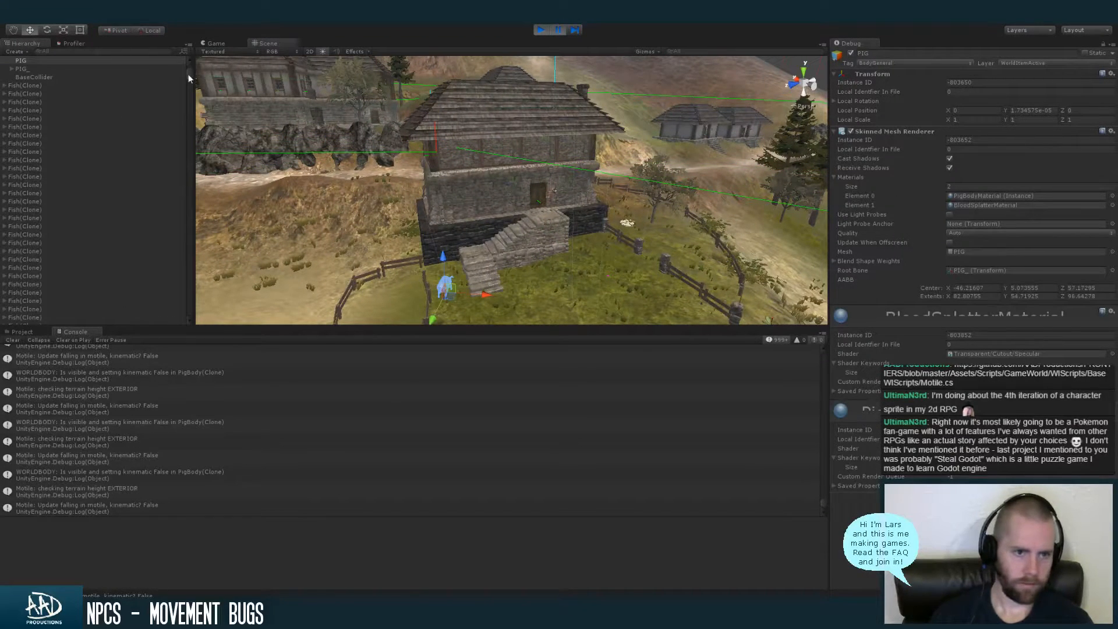
drag(187, 74, 187, 73)
key(Up)
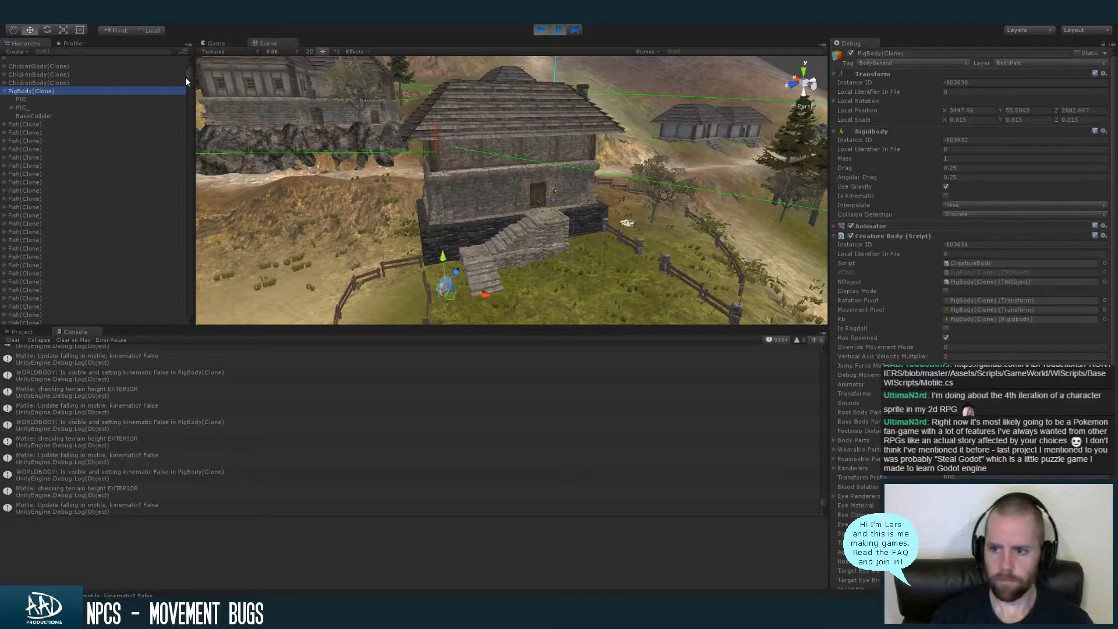
click(216, 44)
click(271, 43)
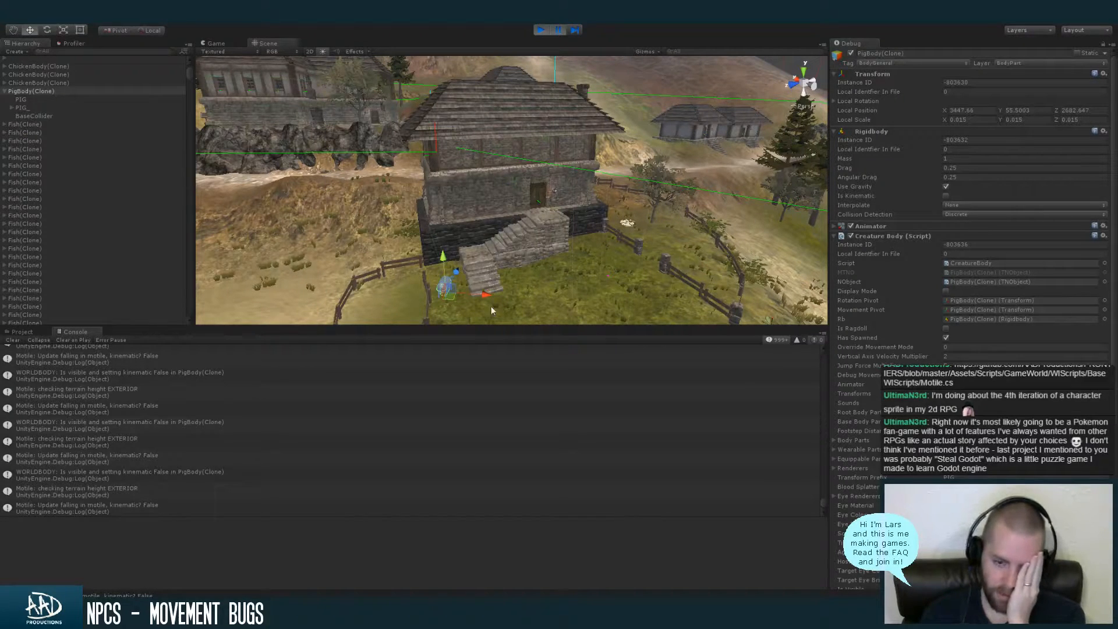
click(216, 43)
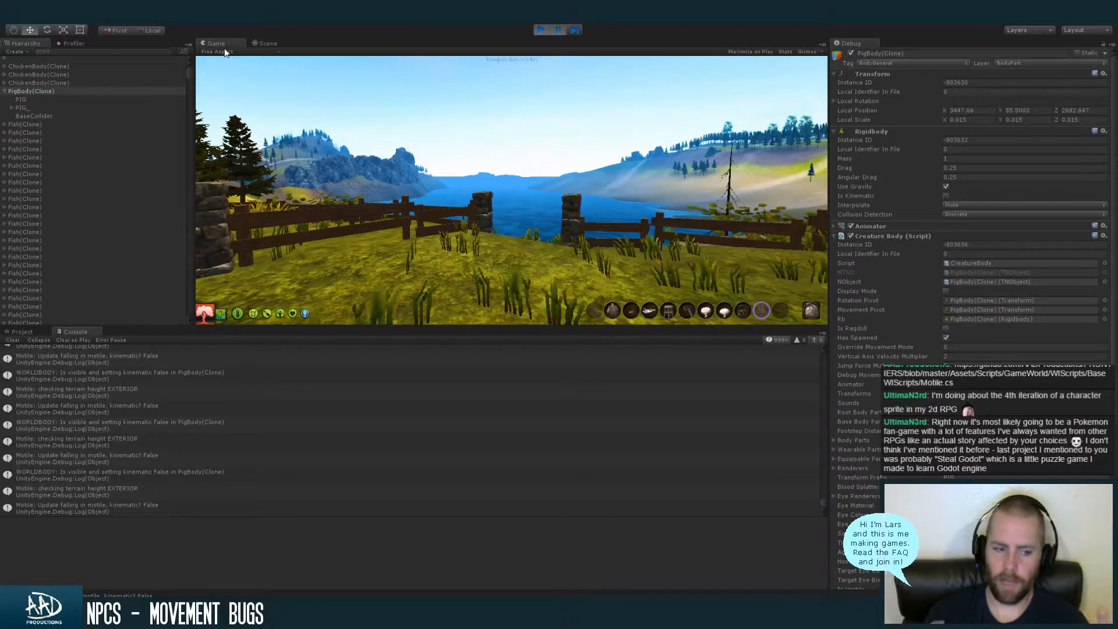
drag(260, 44, 365, 145)
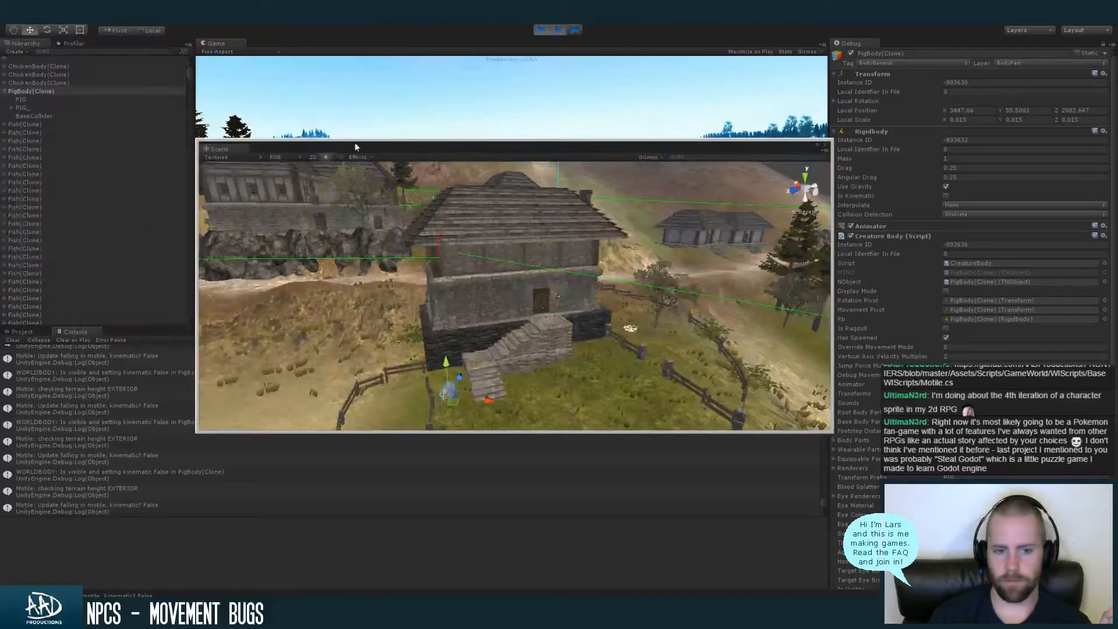
drag(237, 148, 272, 43)
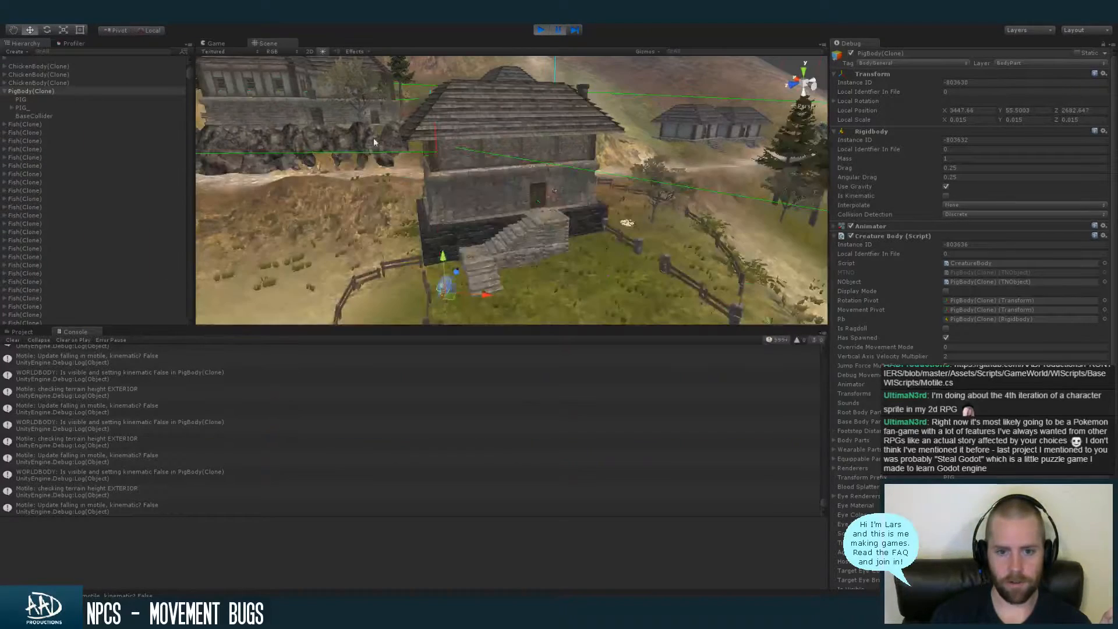
Enlarge the Scene view by shrinking the console, and frame the pig by the foot of the stone steps
drag(505, 325, 508, 388)
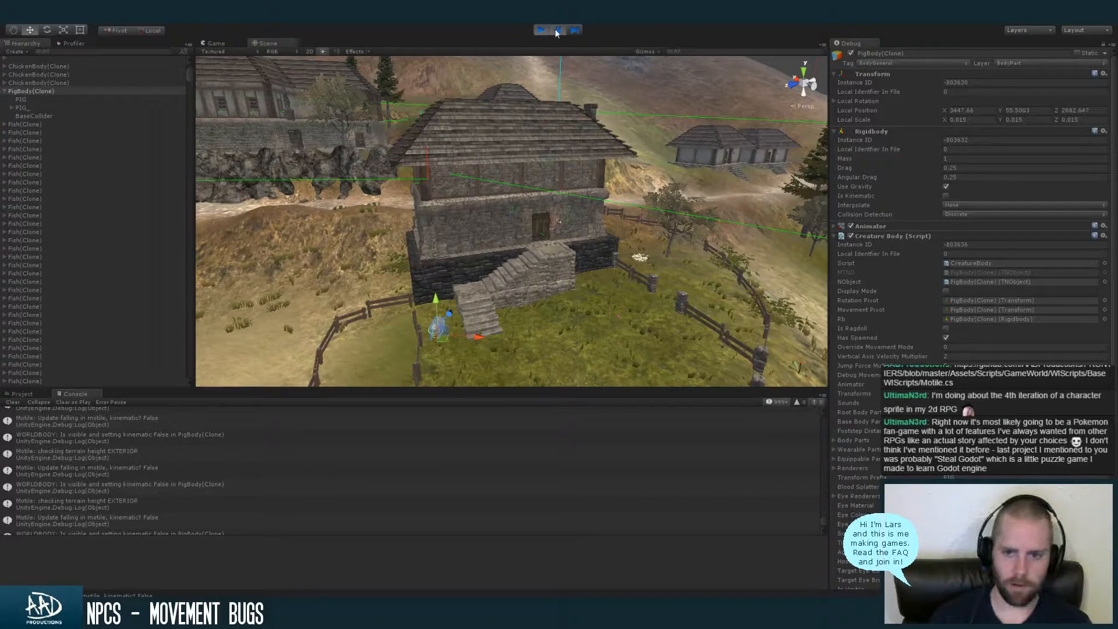
alt+right_drag(396, 278, 514, 271)
middle_drag(514, 271, 575, 200)
scroll(539, 210, up, 2)
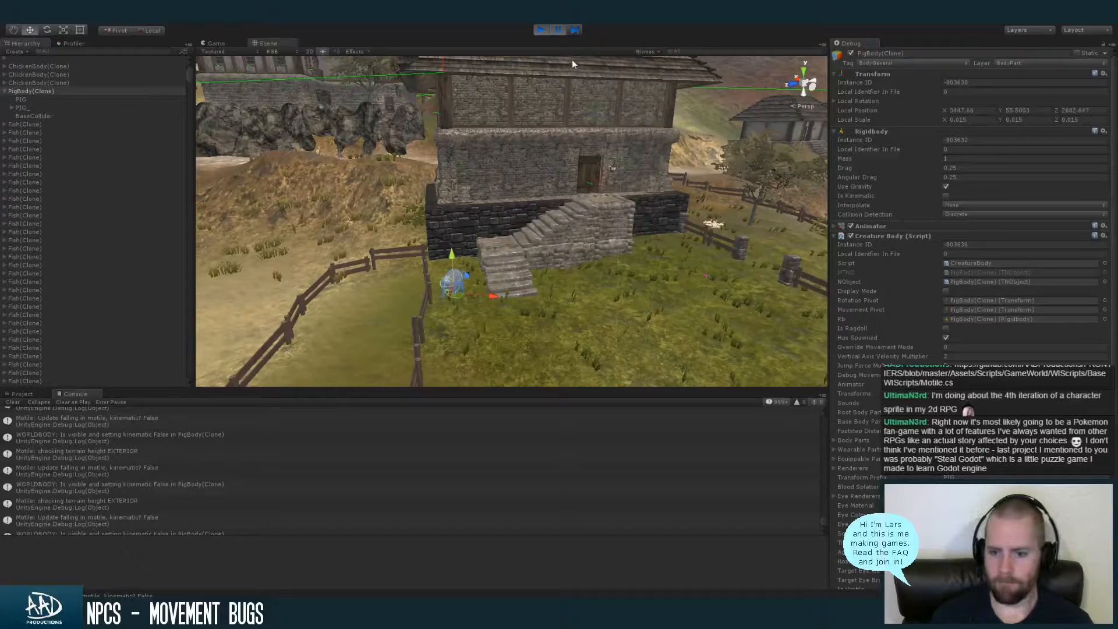
Run the game briefly and pause it again to check the pig body's height beside the stone house
click(559, 31)
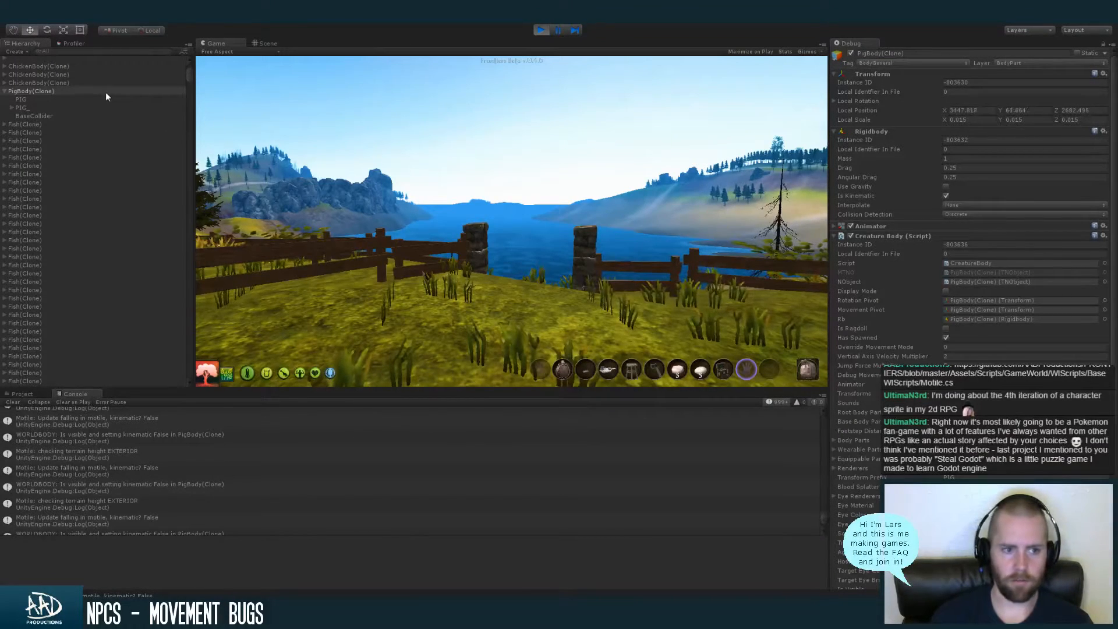
click(557, 32)
alt+drag(471, 237, 381, 237)
Select Creature-0 under PigDen-0, resume the game and clear the console to watch its local position
drag(186, 73, 190, 97)
scroll(190, 92, up, 5)
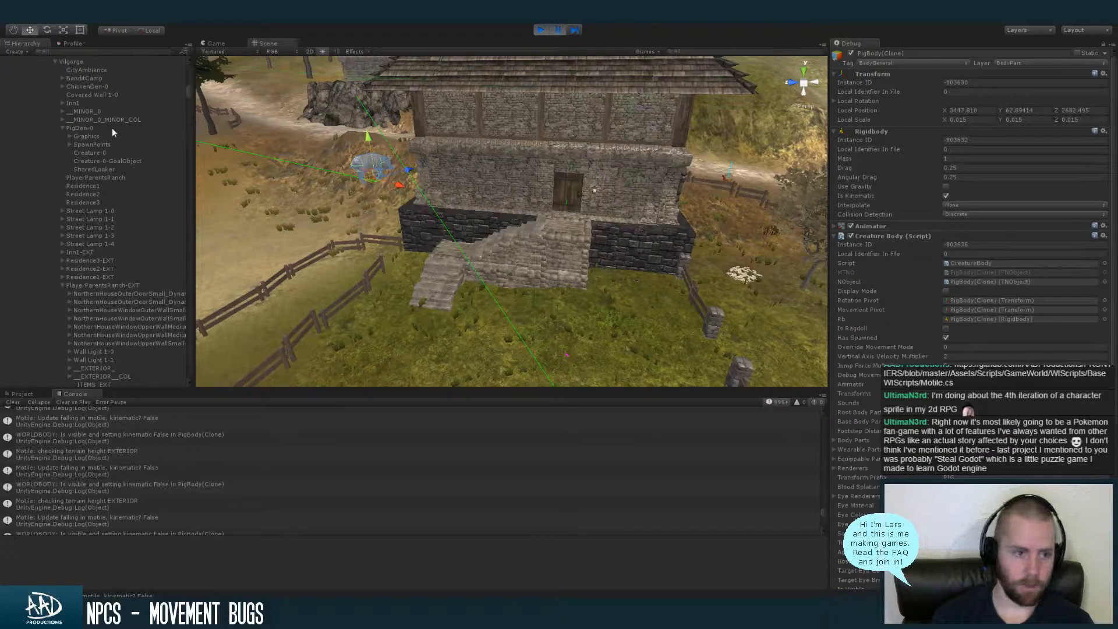
click(89, 153)
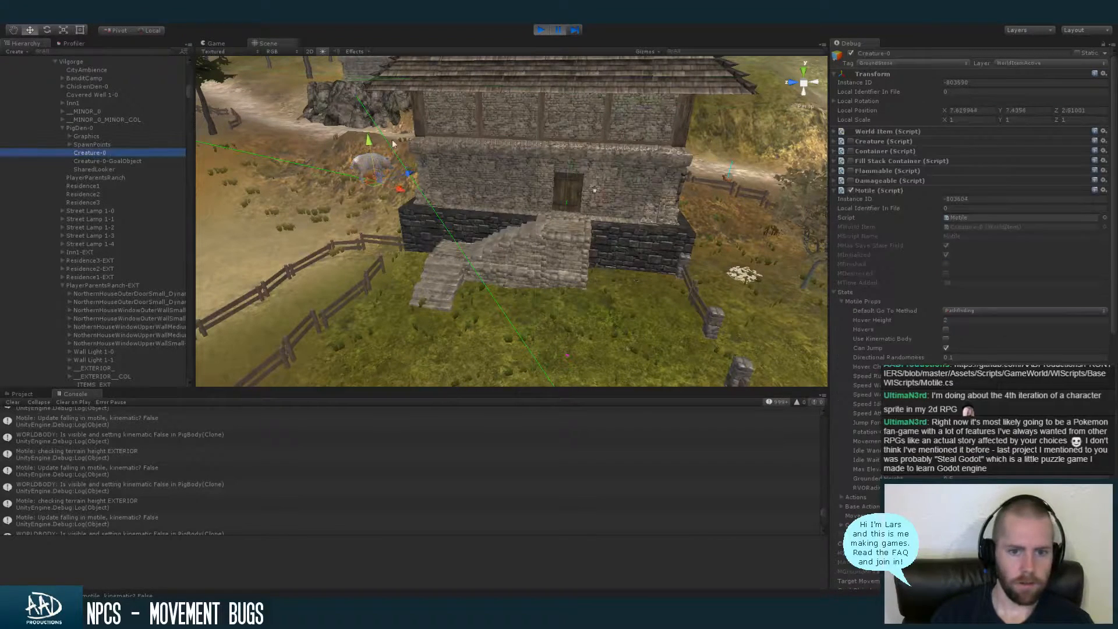
click(558, 30)
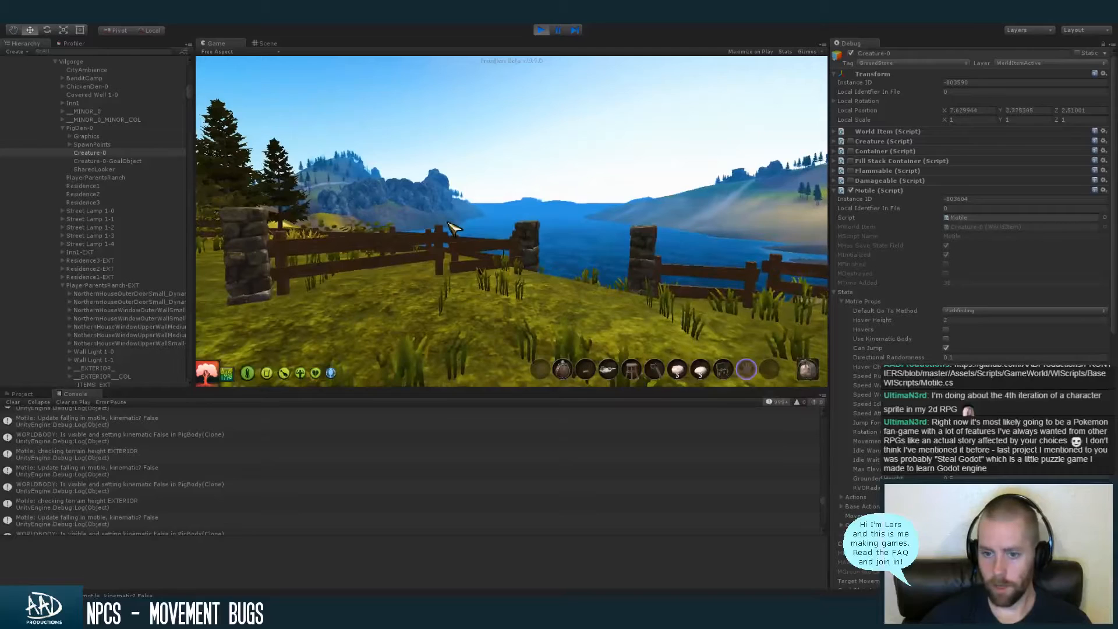
click(11, 402)
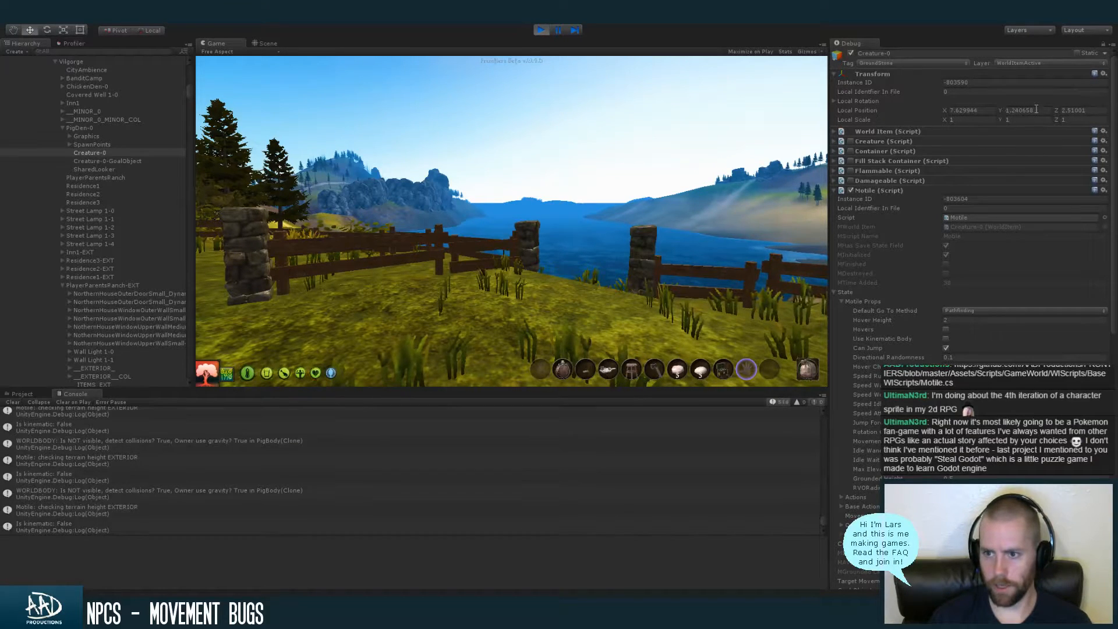
click(566, 114)
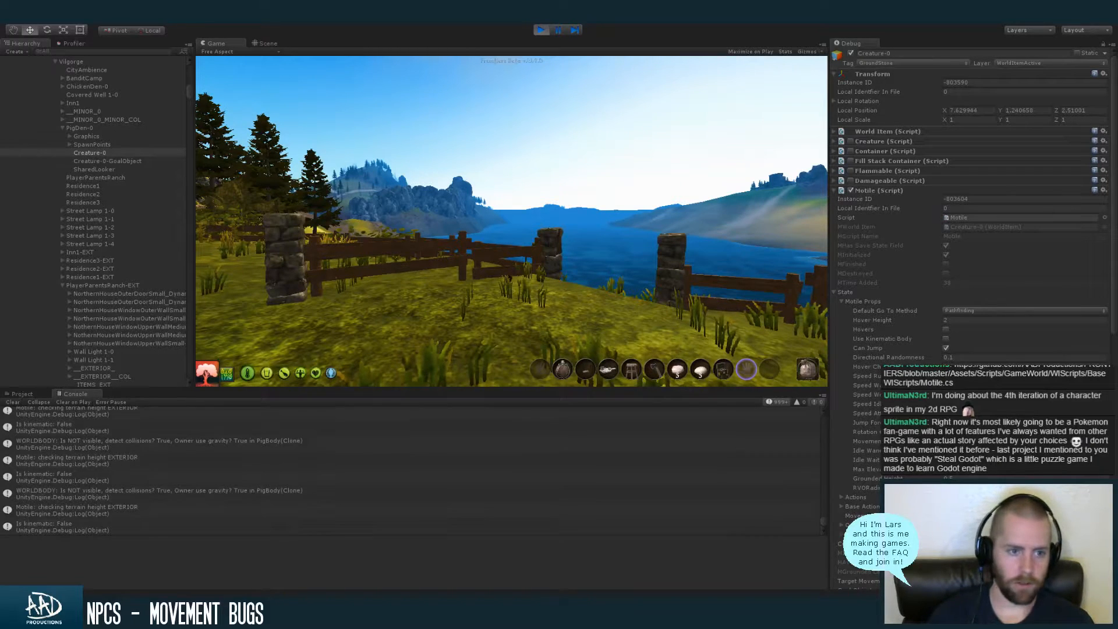
Select the PigBody(Clone) root and return to the running game to watch how its Rigidbody reacts near the pig
key(super)
drag(190, 88, 191, 69)
click(80, 183)
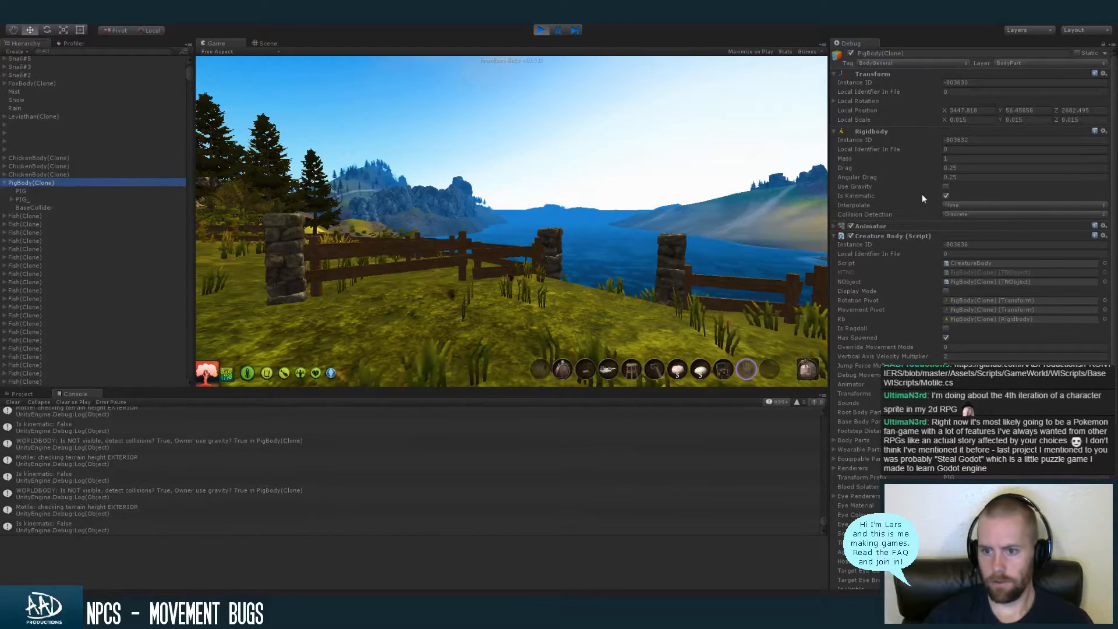
click(777, 215)
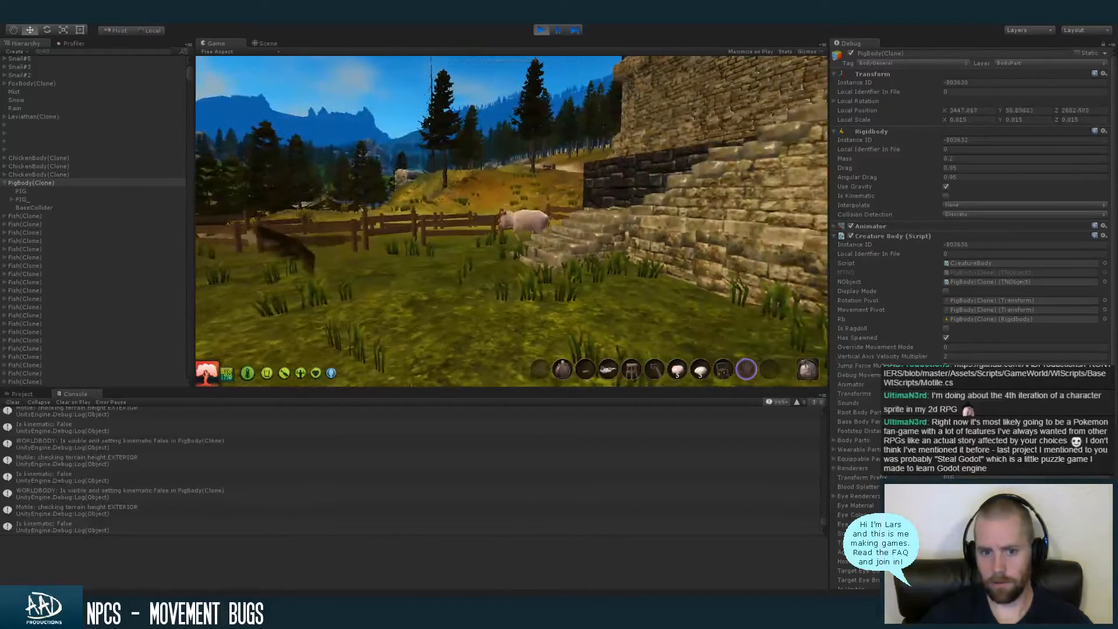
Pause the game and frame the pig body beside the stone steps in the Scene view
key(super)
click(561, 29)
middle_drag(553, 90, 589, 248)
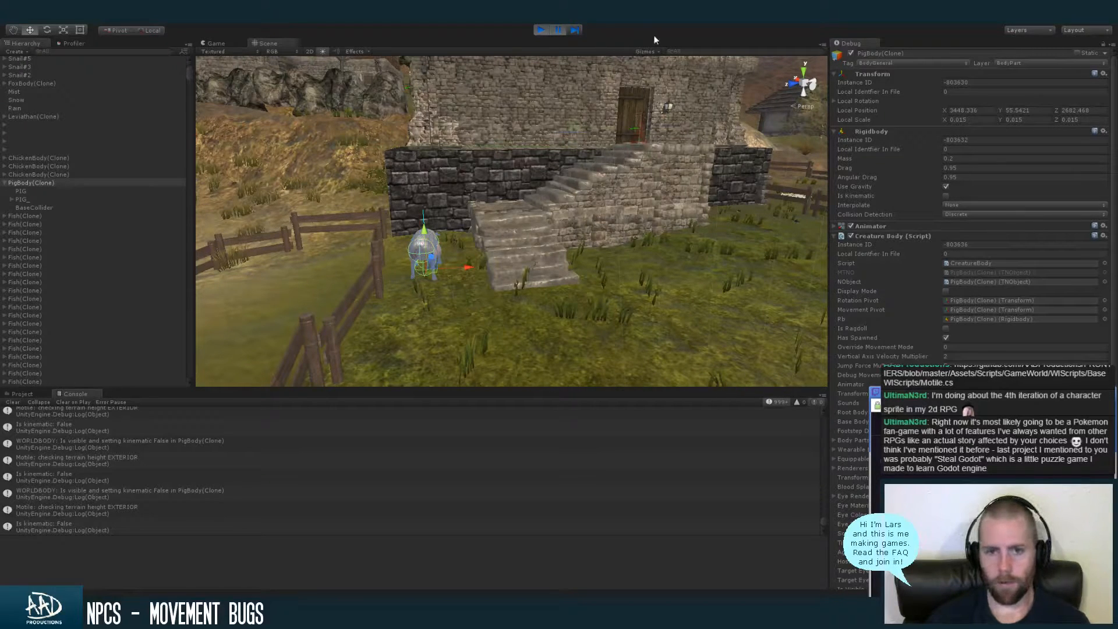
click(557, 30)
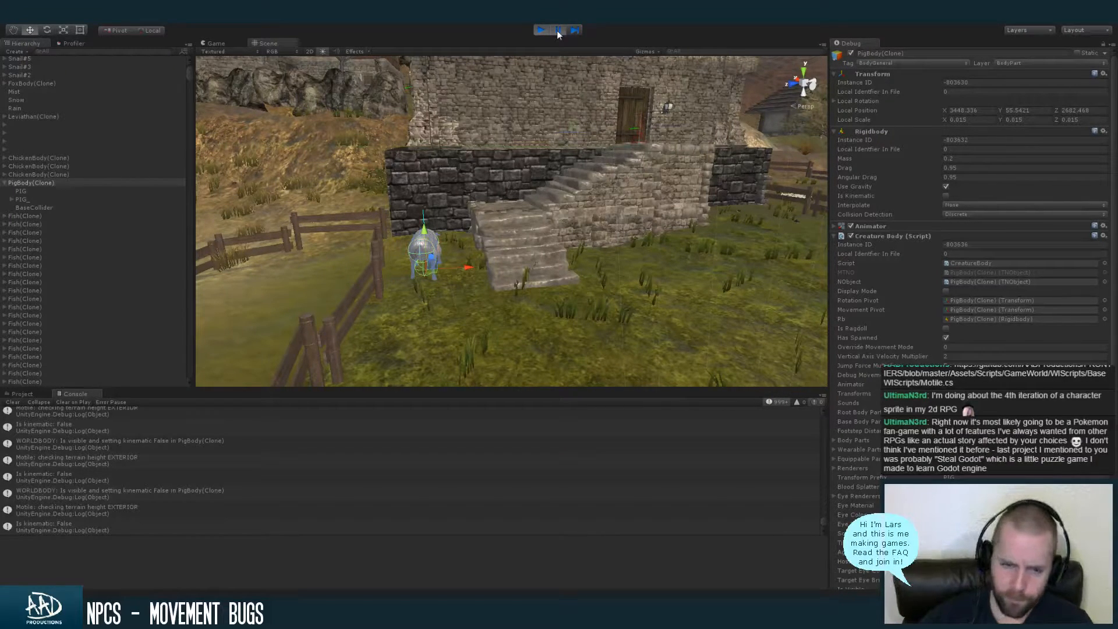
Examine the paused pig and its collider from several angles around the fence and steps, collapsing PigBody(Clone) in the hierarchy
alt+drag(539, 195, 445, 251)
alt+drag(553, 232, 597, 252)
alt+right_drag(597, 252, 623, 262)
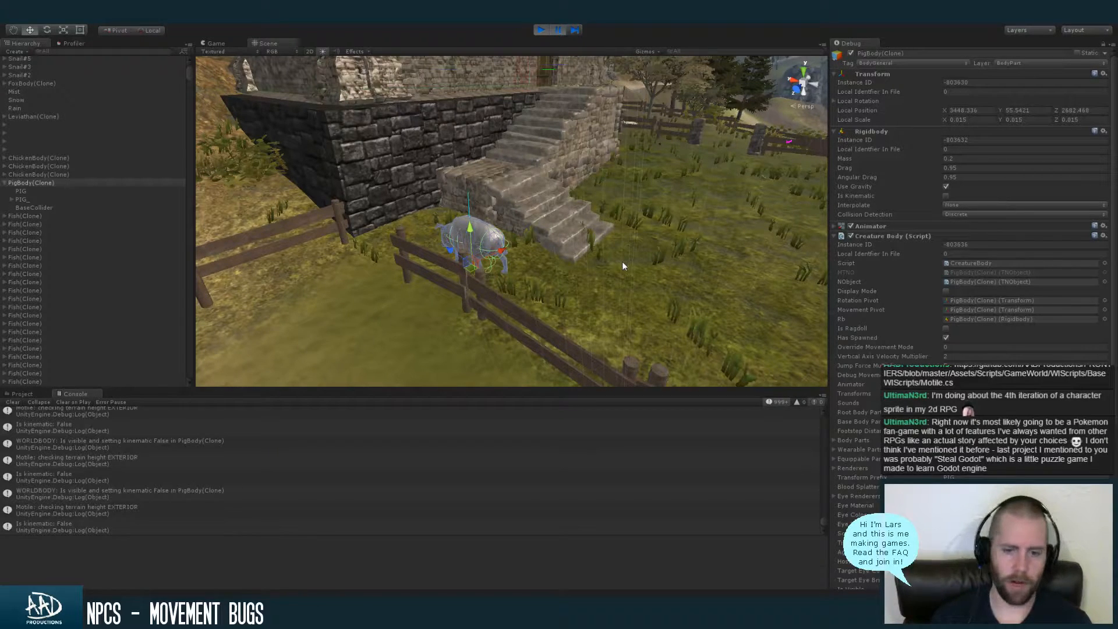
alt+drag(556, 167, 452, 204)
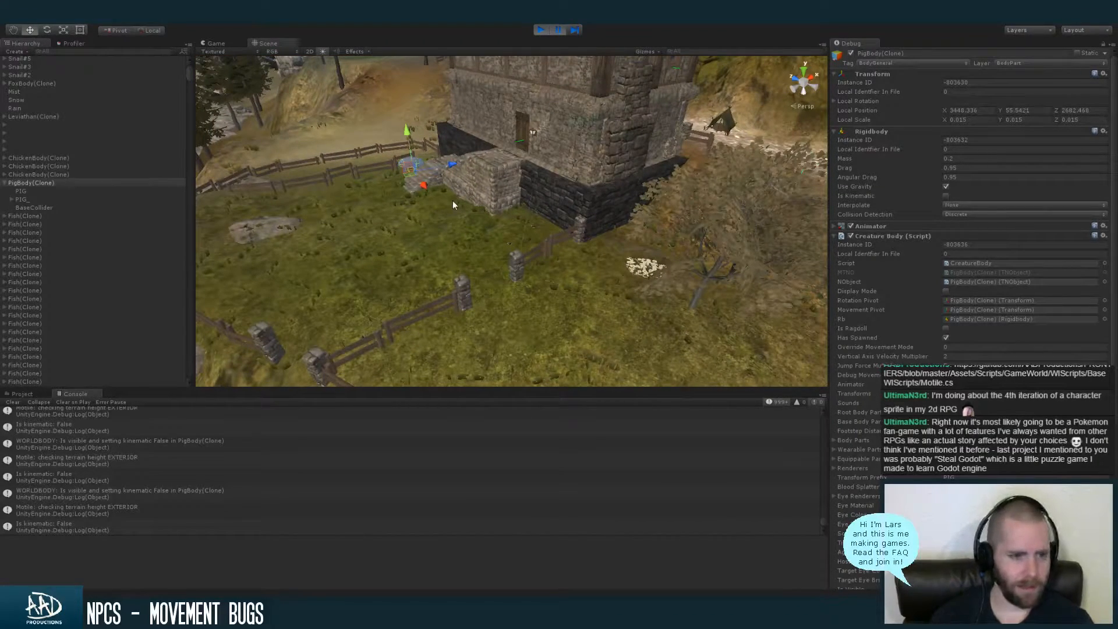
alt+drag(453, 204, 489, 229)
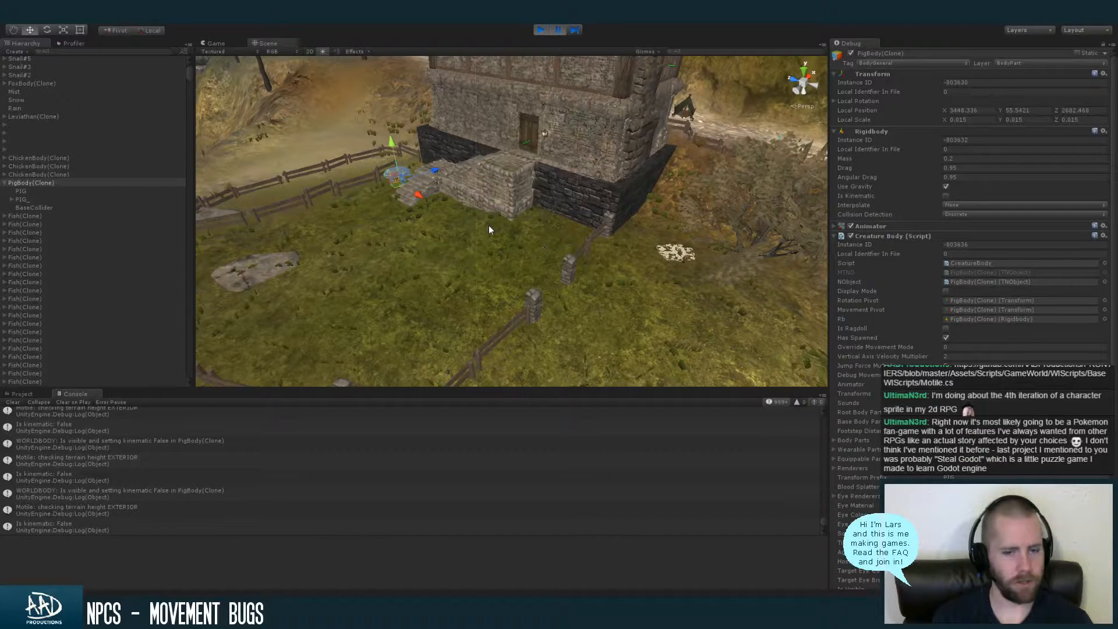
click(5, 182)
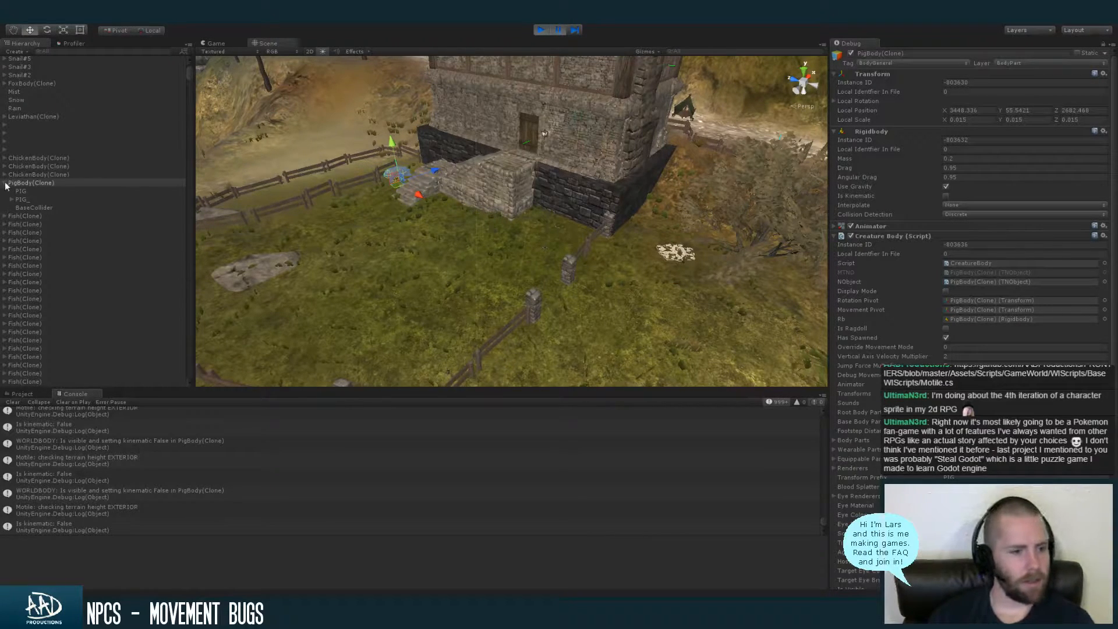
mouse_move(355, 195)
alt+mouse_down()
mouse_move(436, 220)
mouse_move(568, 179)
alt+mouse_up()
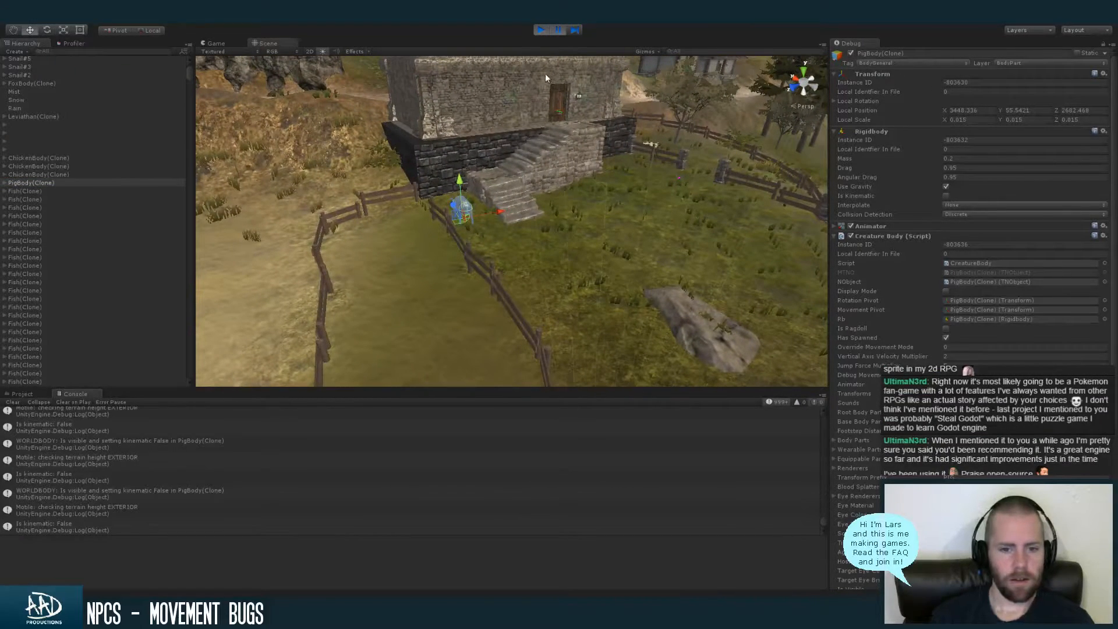
alt+right_drag(442, 181, 604, 195)
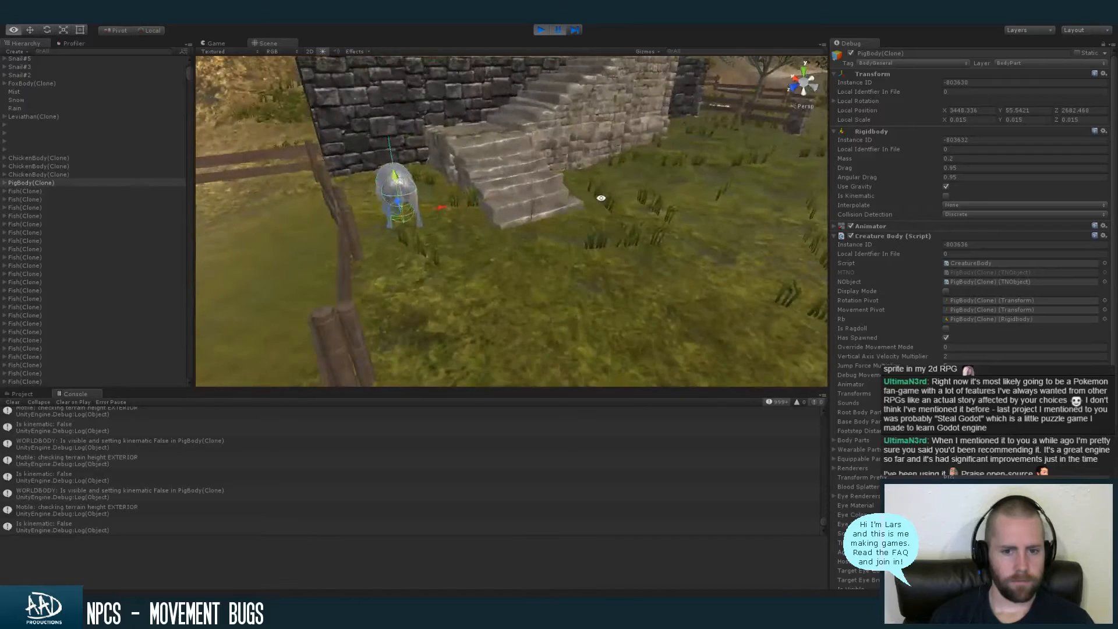
alt+drag(604, 195, 614, 217)
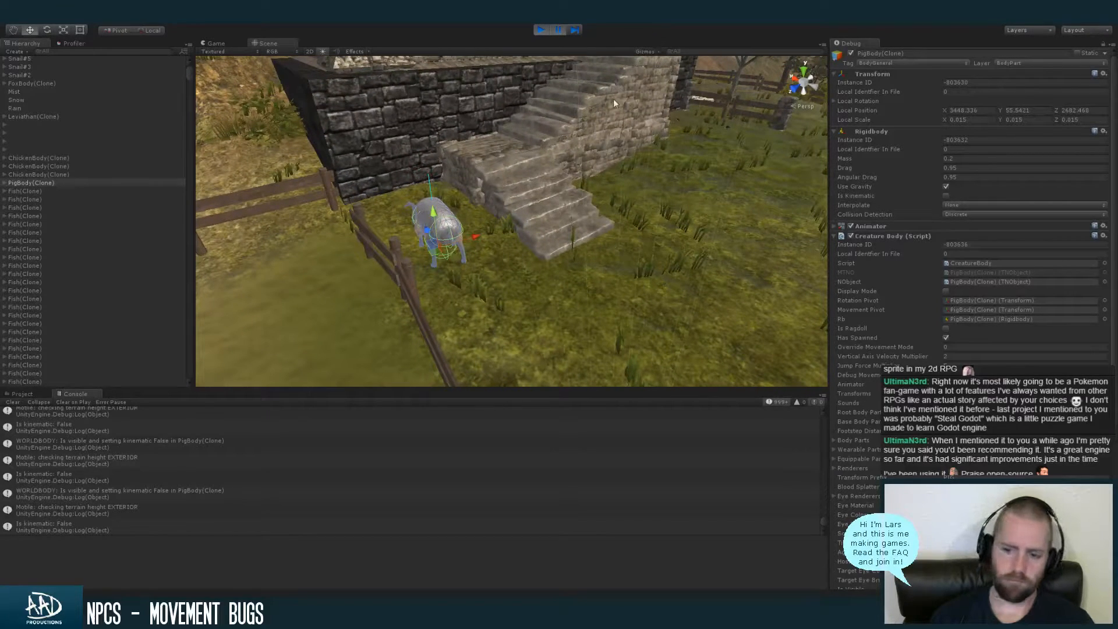
alt+drag(538, 240, 444, 244)
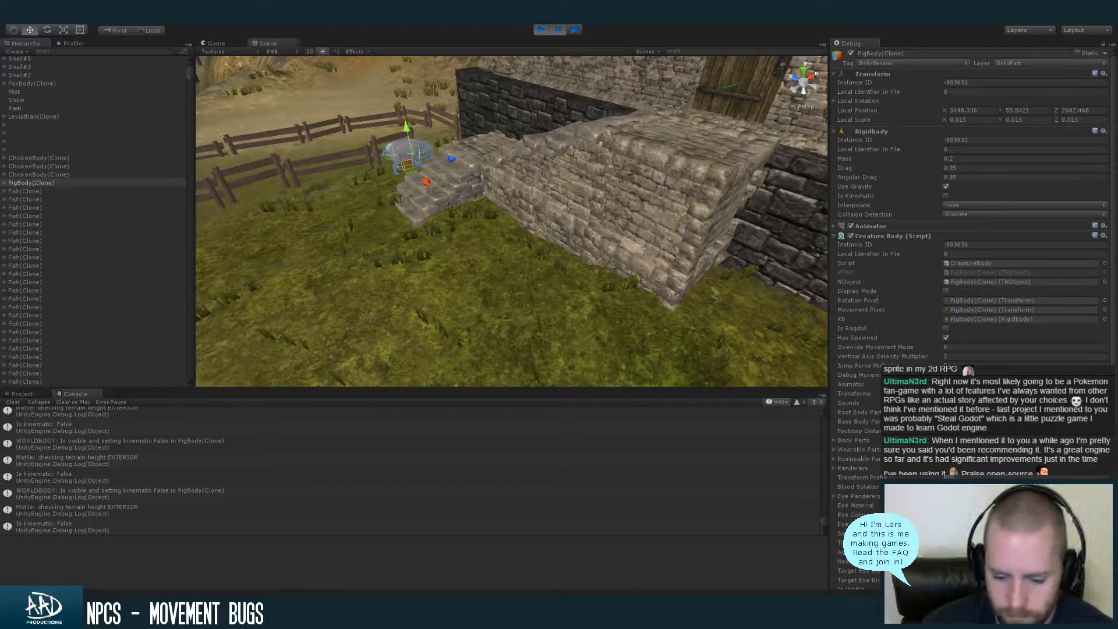
Switch to MonoDevelop to review the UpdateFalling method in Motile.cs, and return to Unity
key(alt+Tab)
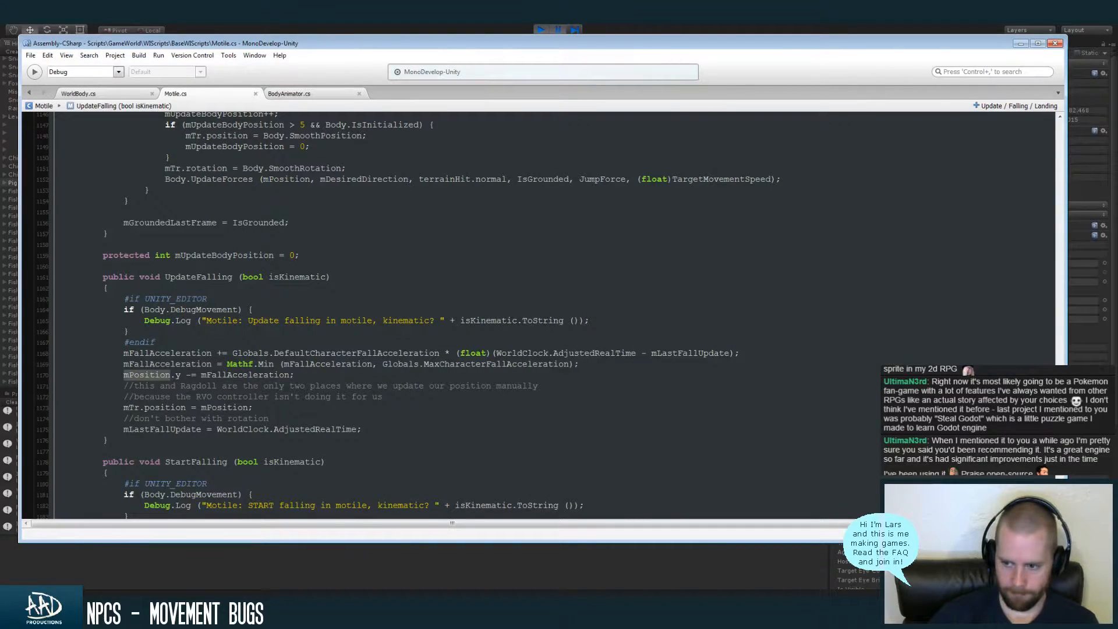
scroll(407, 314, down, 1)
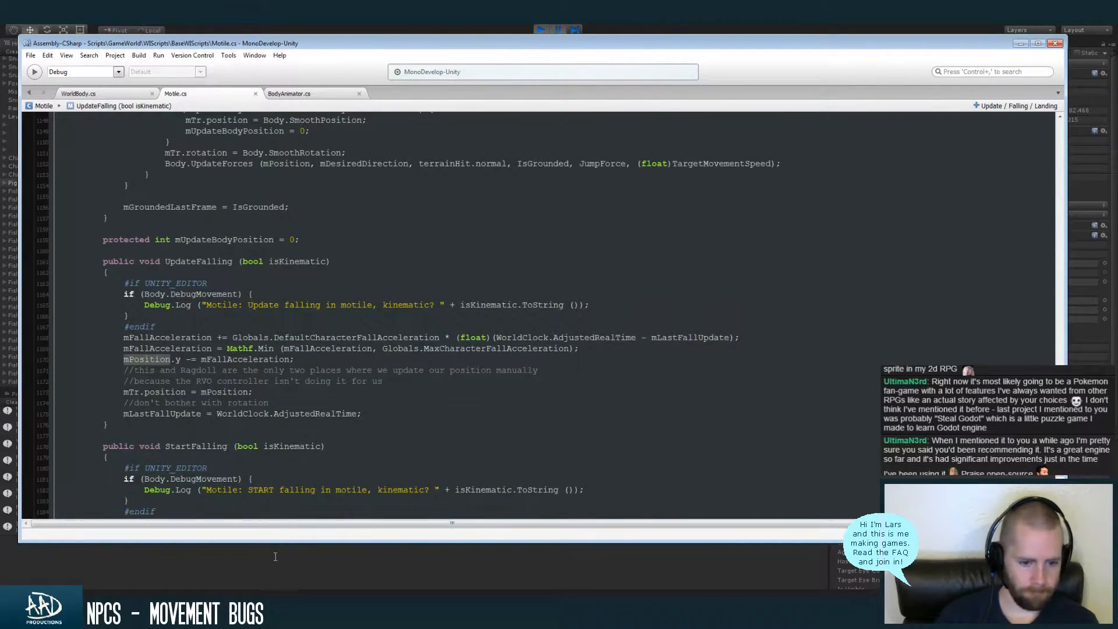
click(265, 550)
Walk back through the console log entries from the newest one, checking which Motile and WorldBody calls produced them
click(227, 527)
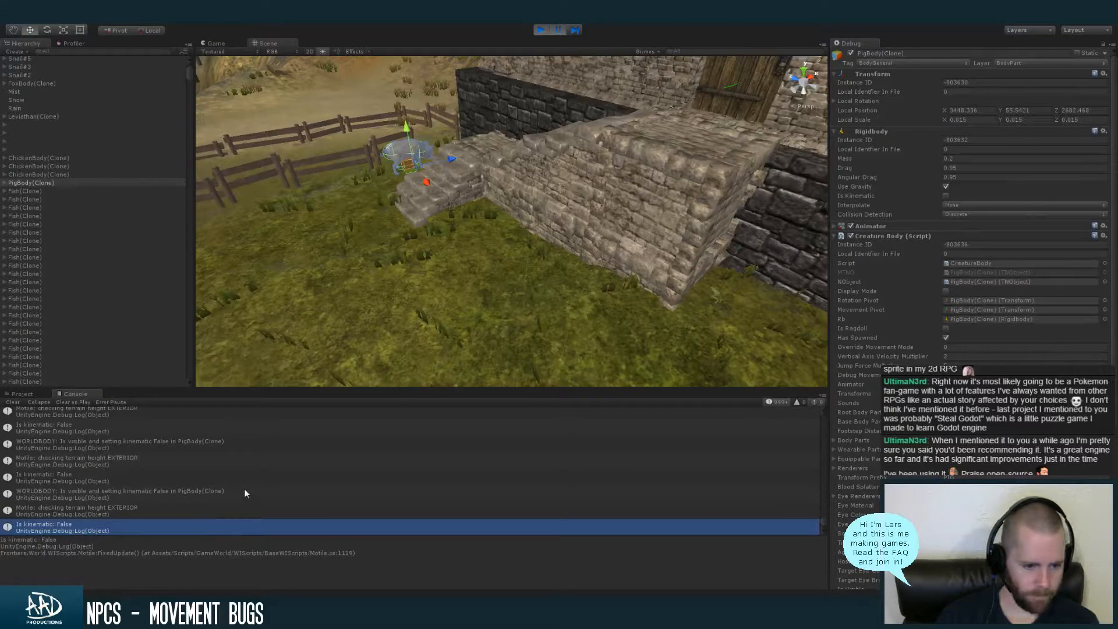
key(Up)
key(Up)
key(Up)
key(Up)
key(Up)
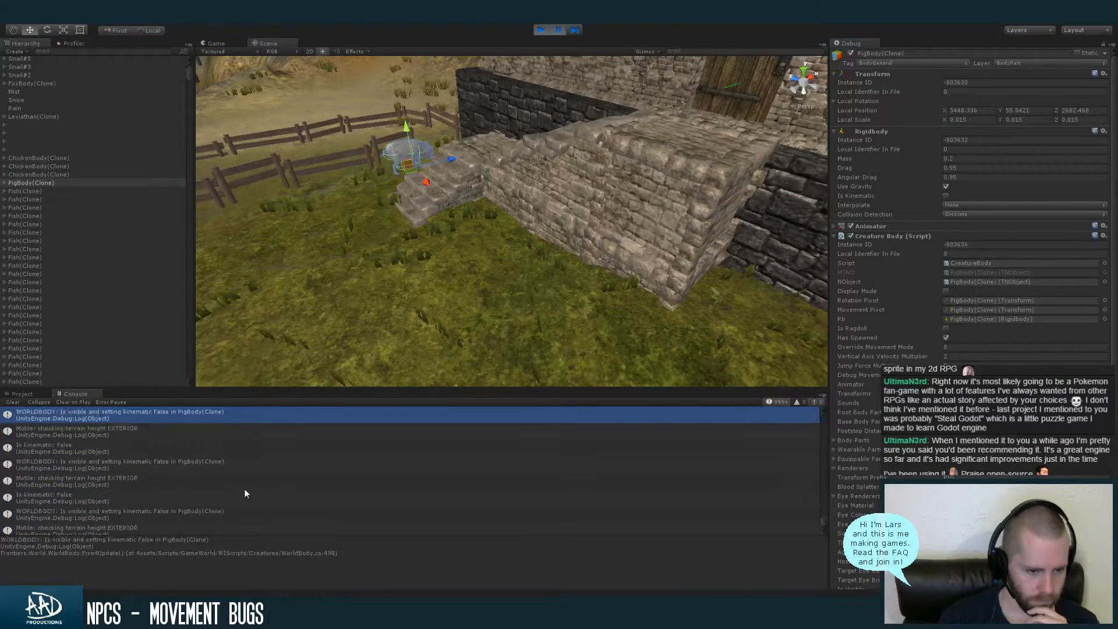
key(Up)
key(Up)
key(Up)
key(Up)
key(Up)
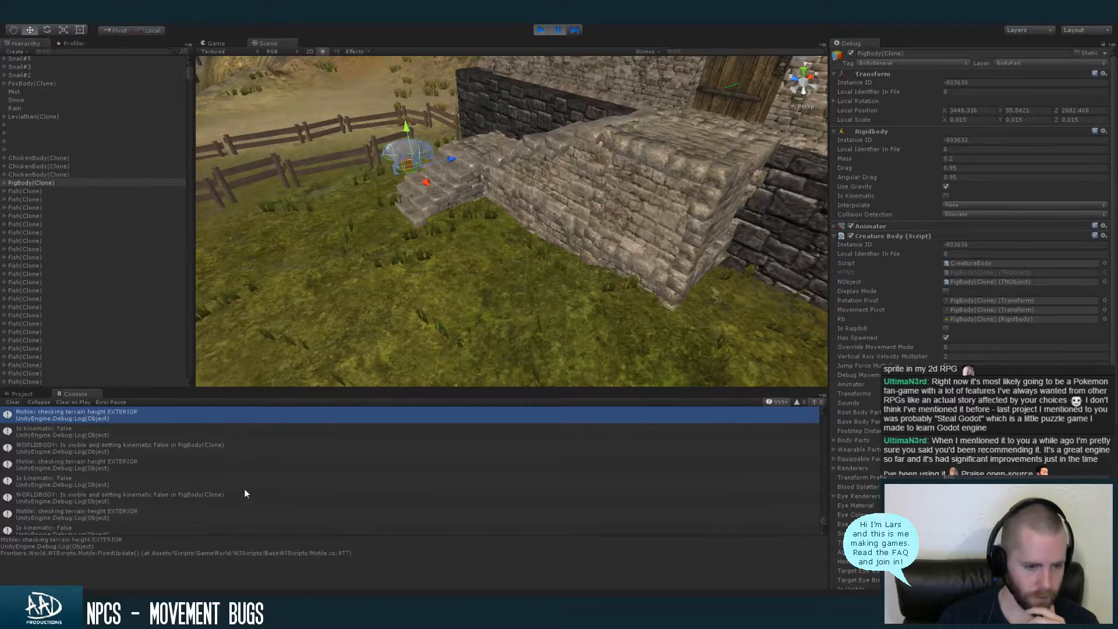
key(Up)
key(Up)
key(Up)
key(Up)
key(Up)
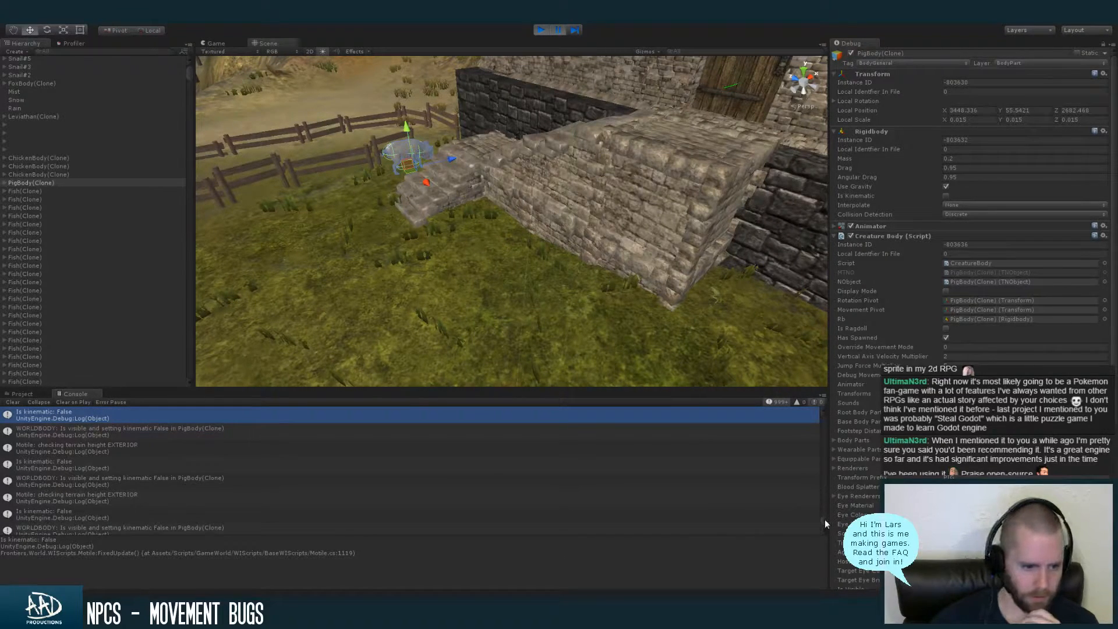
key(Up)
key(Up)
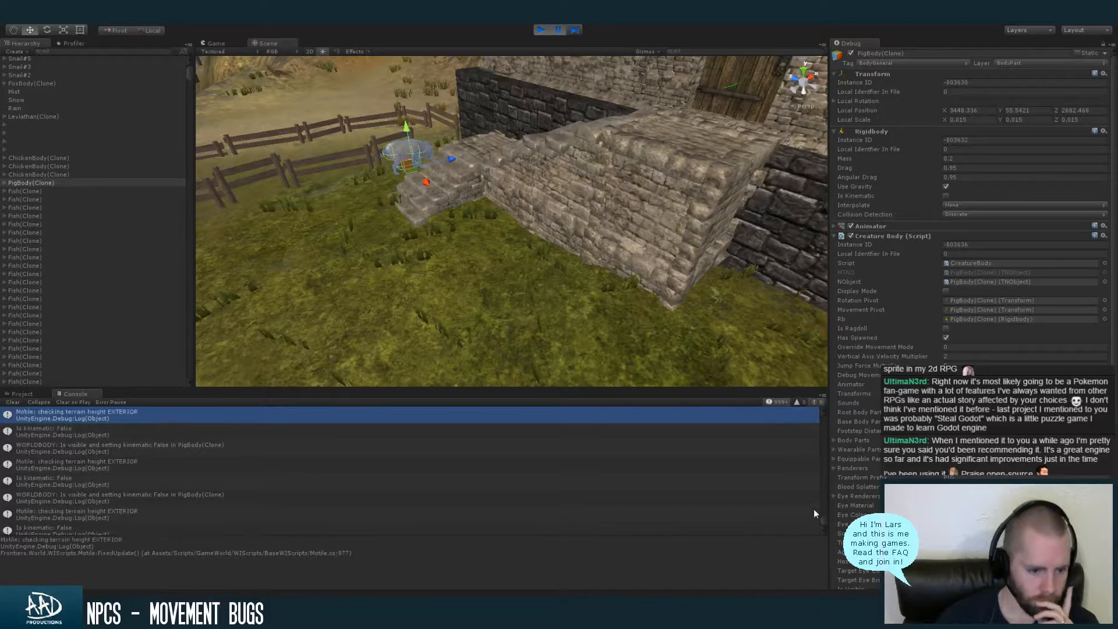
key(Up)
key(Up)
key(Up)
key(Up)
key(Up)
key(Up)
key(Up)
key(Up)
key(Up)
key(Up)
key(Up)
key(Up)
key(Up)
Collapse duplicate console messages and step through the remaining entries to inspect their source lines
click(40, 402)
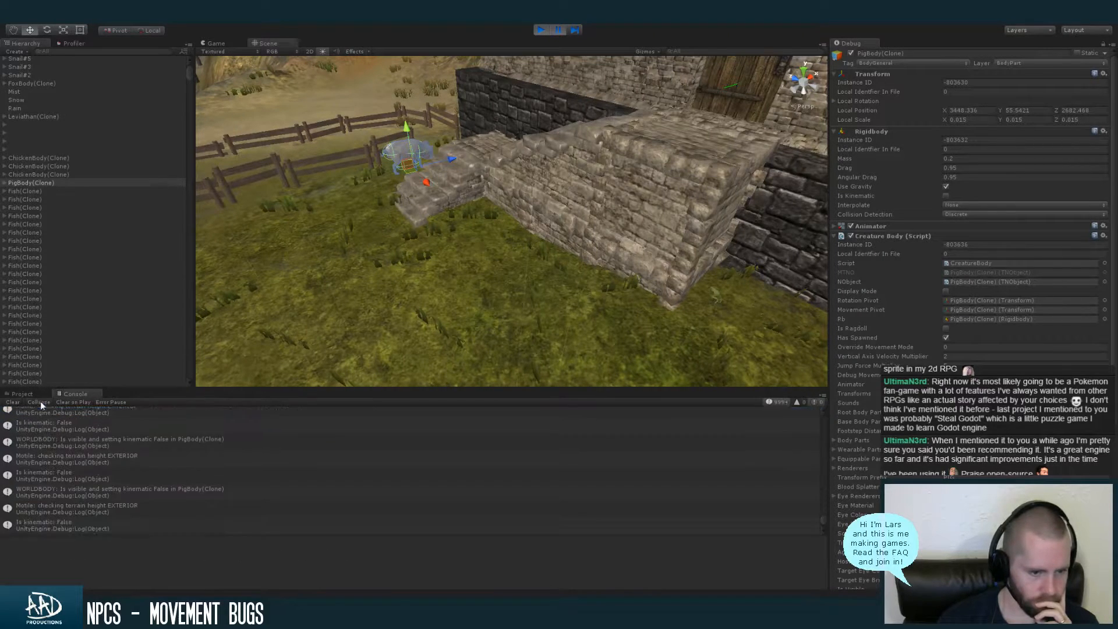
click(40, 402)
click(82, 466)
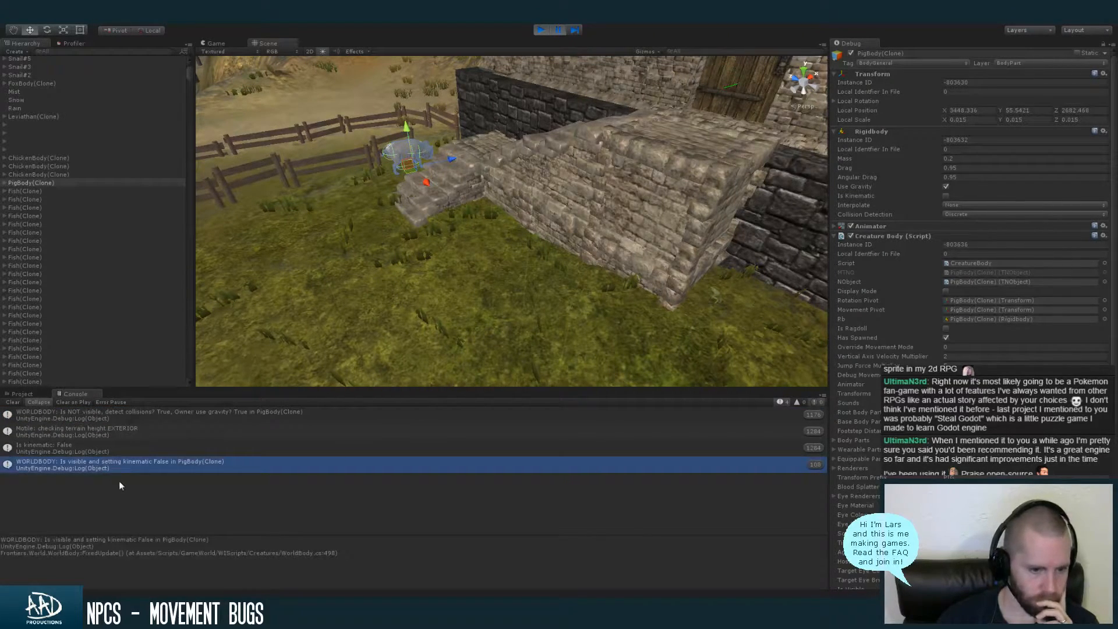
key(Up)
key(Up)
key(Up)
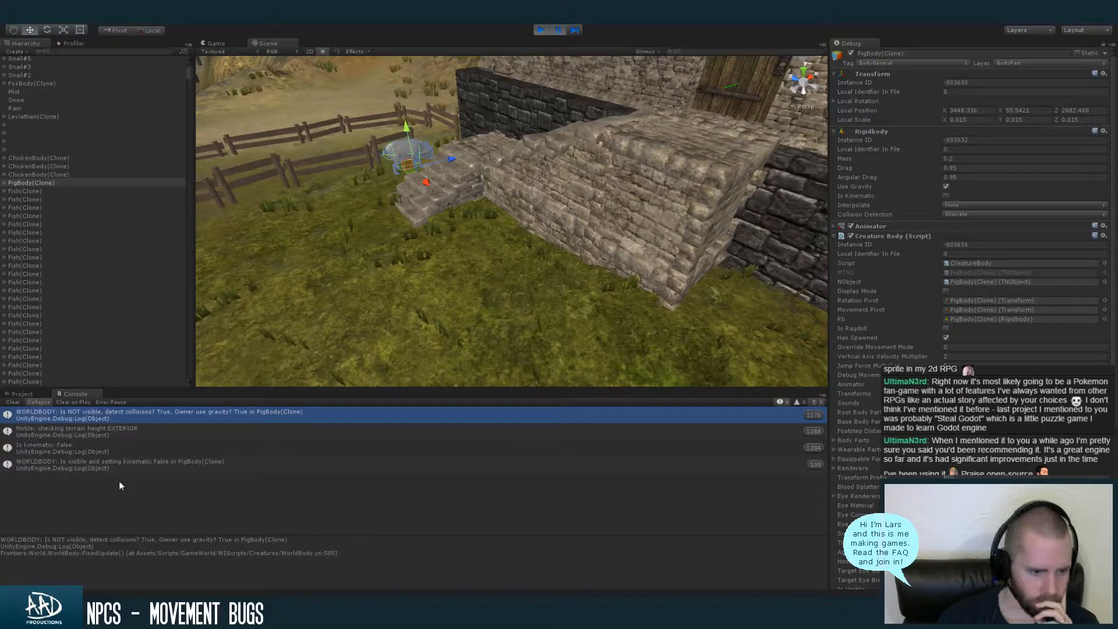
key(Down)
key(Down)
key(Down)
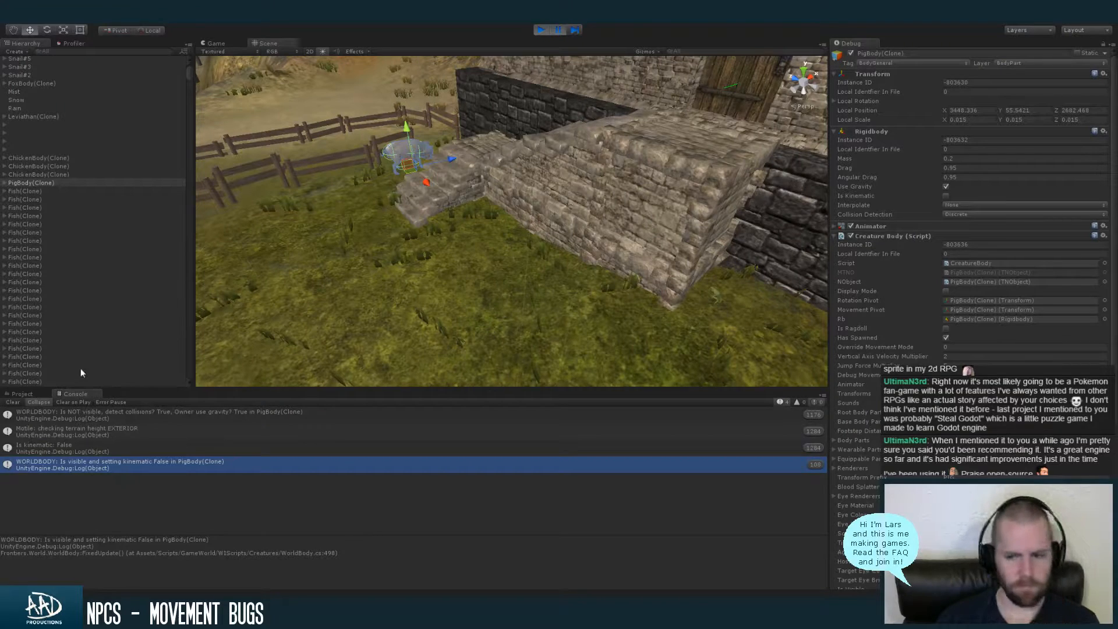
Clear the console, run the paused game briefly in the Game view, pause it again and clear the new log entries
click(12, 402)
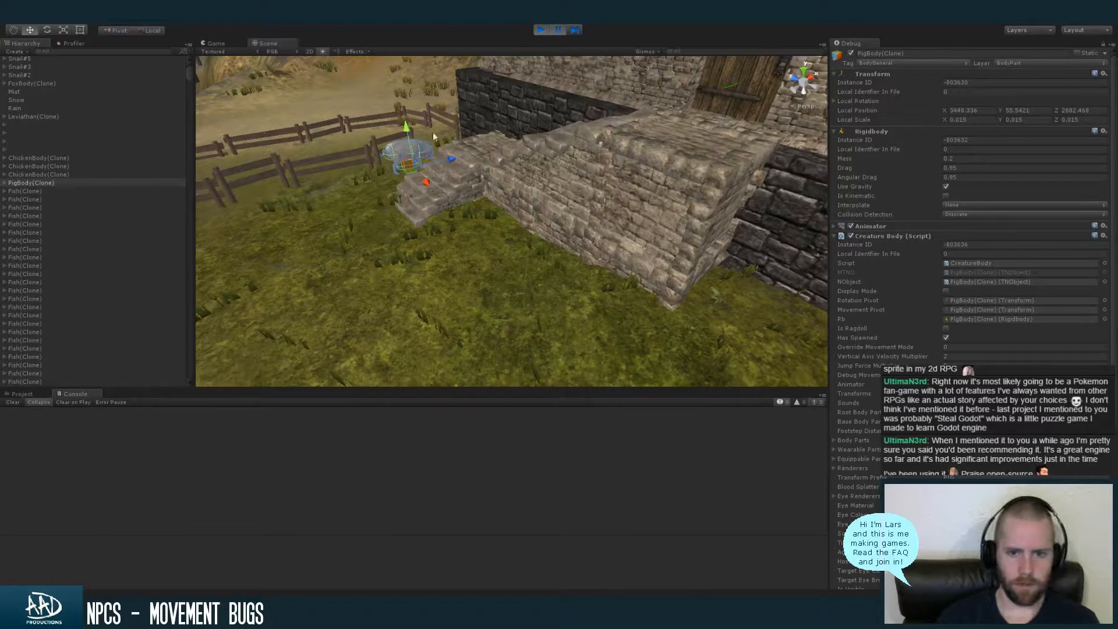
middle_drag(492, 134, 561, 192)
drag(188, 70, 187, 87)
click(226, 46)
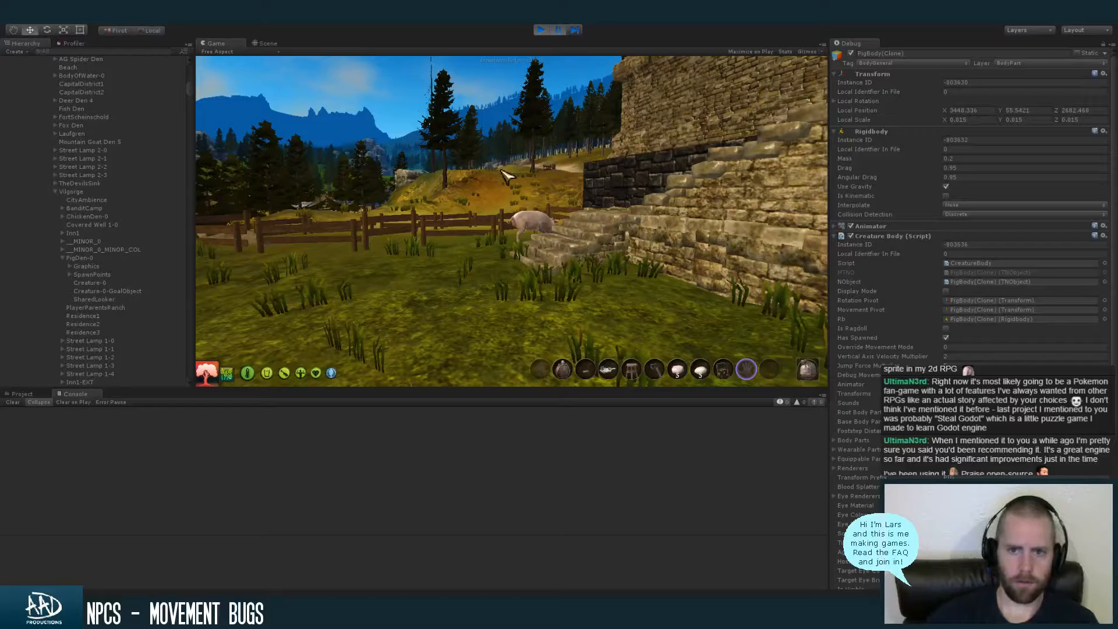
click(557, 31)
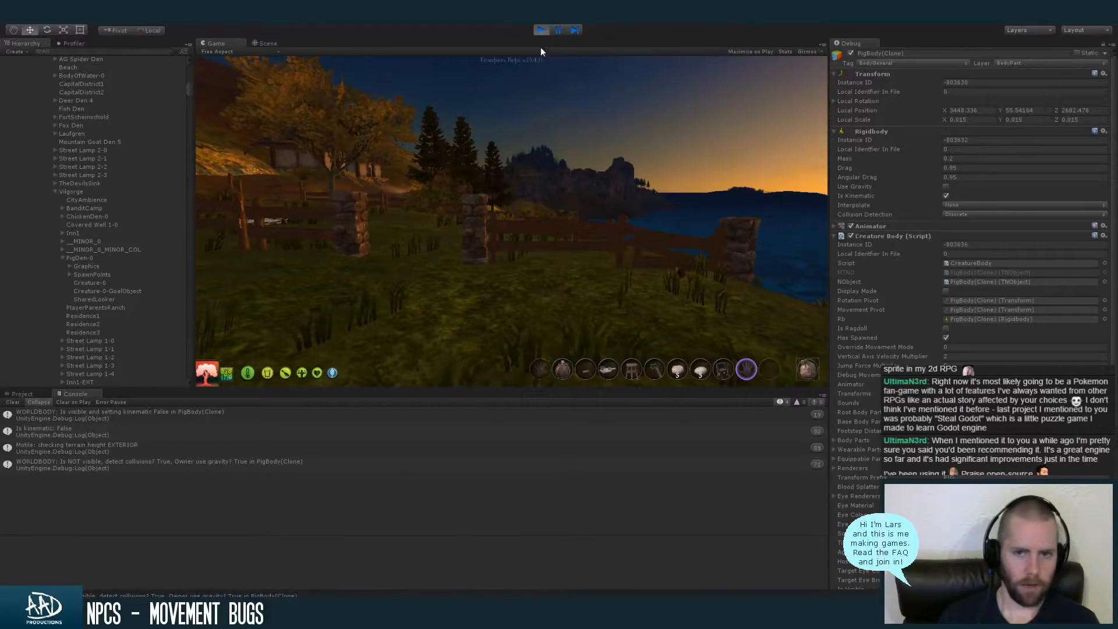
click(12, 403)
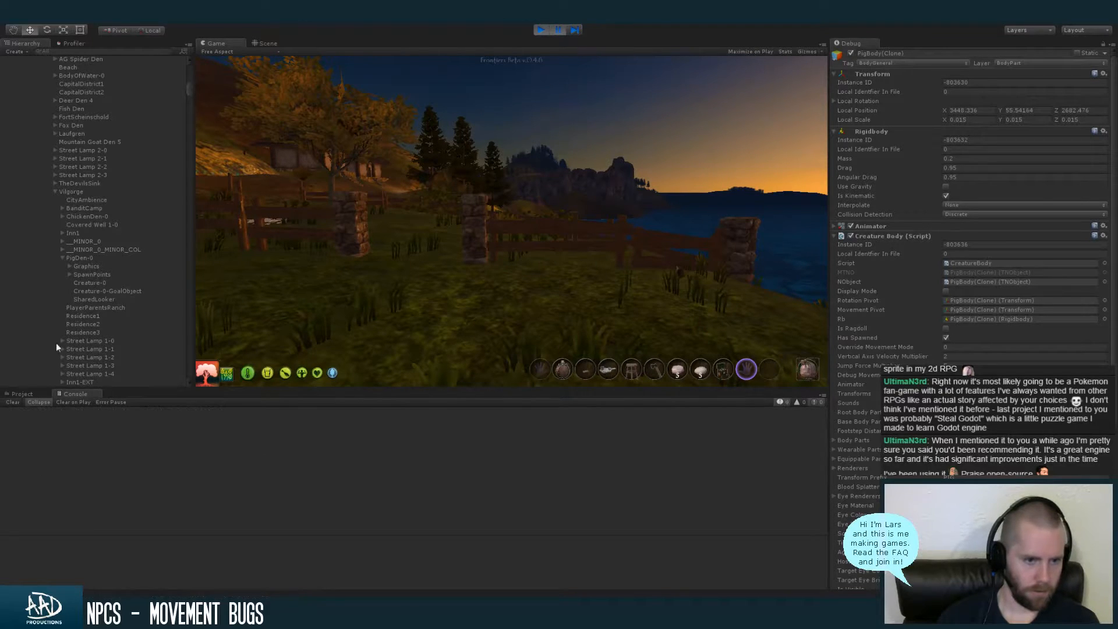
Raise Creature-0 under PigDen-0 to a local Y position of 3.19 and run the game briefly to test falling
click(119, 282)
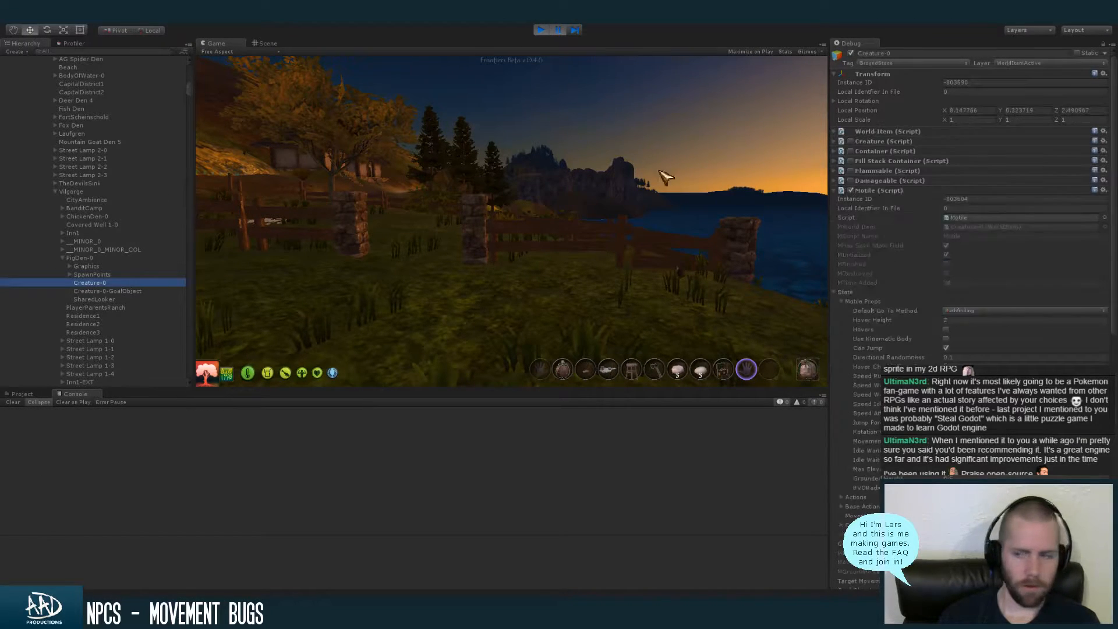
click(998, 110)
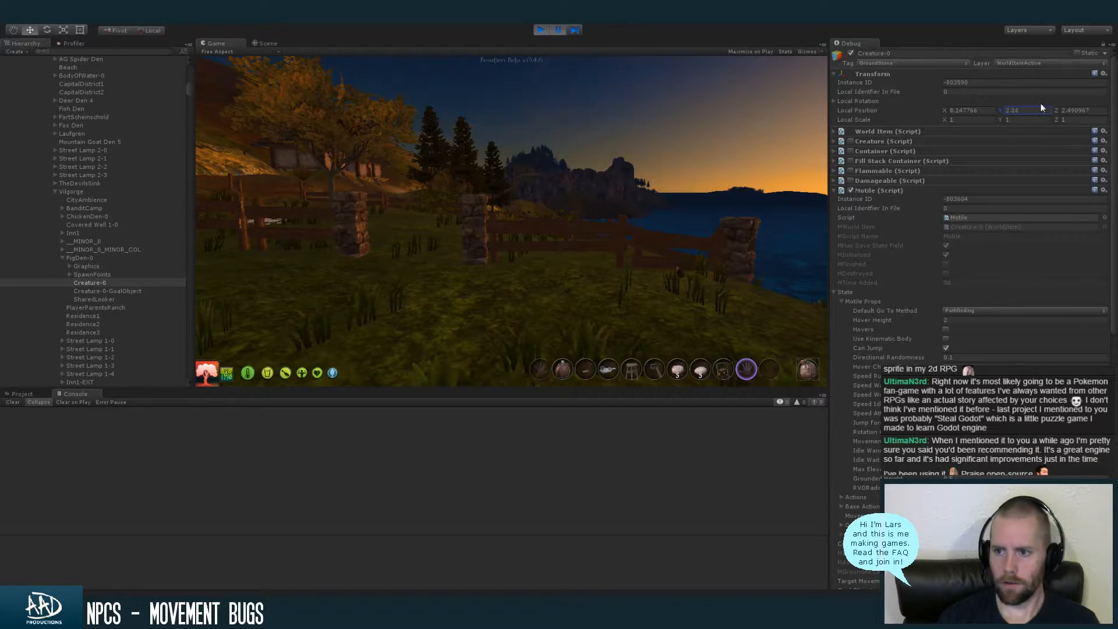
click(557, 29)
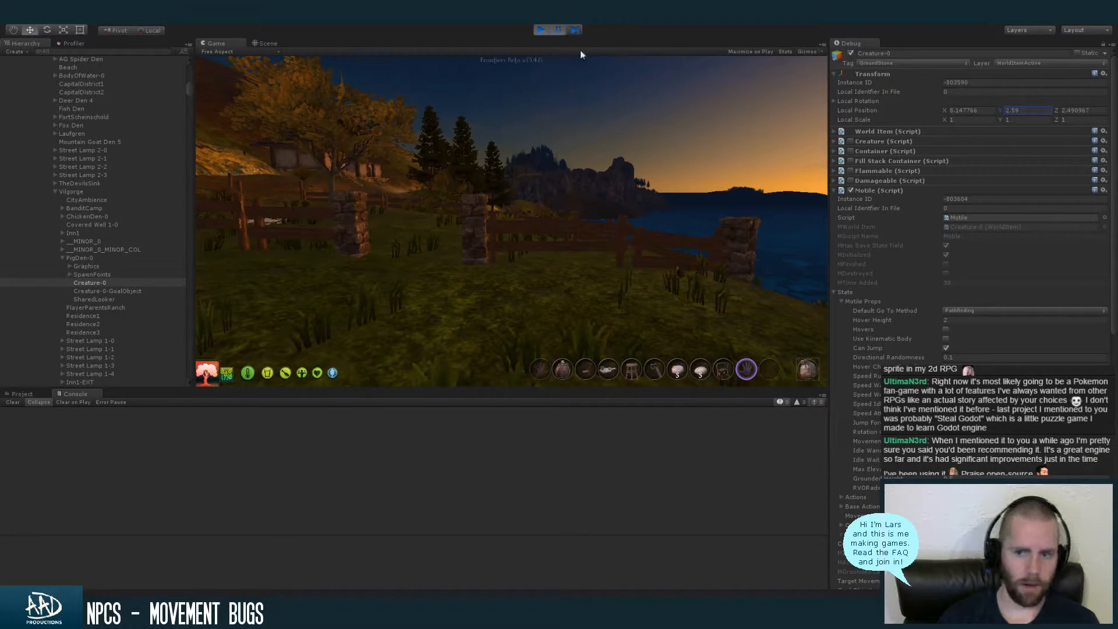
drag(1000, 110, 1011, 111)
text(3.19)
click(557, 29)
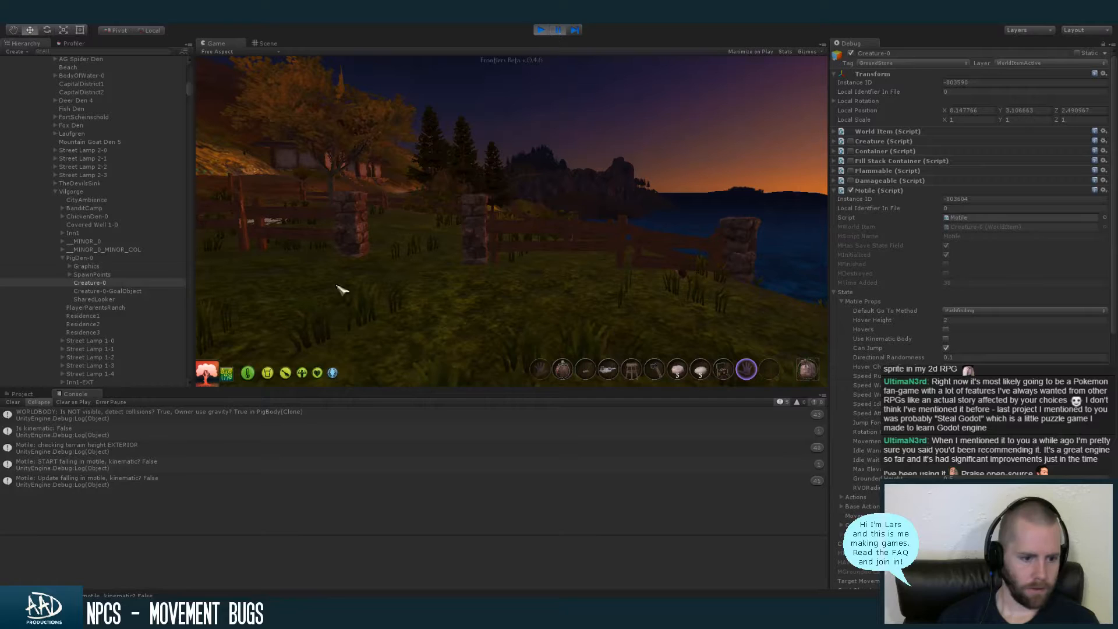
Inspect the source lines of the "Motile: START falling" console entry
click(194, 463)
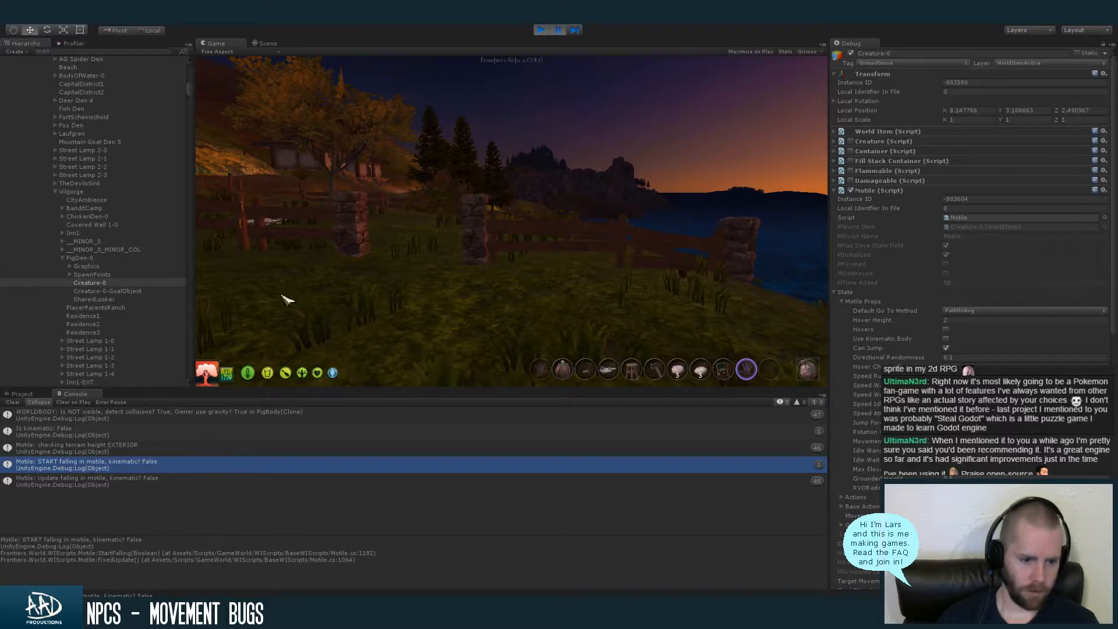
click(217, 458)
key(Down)
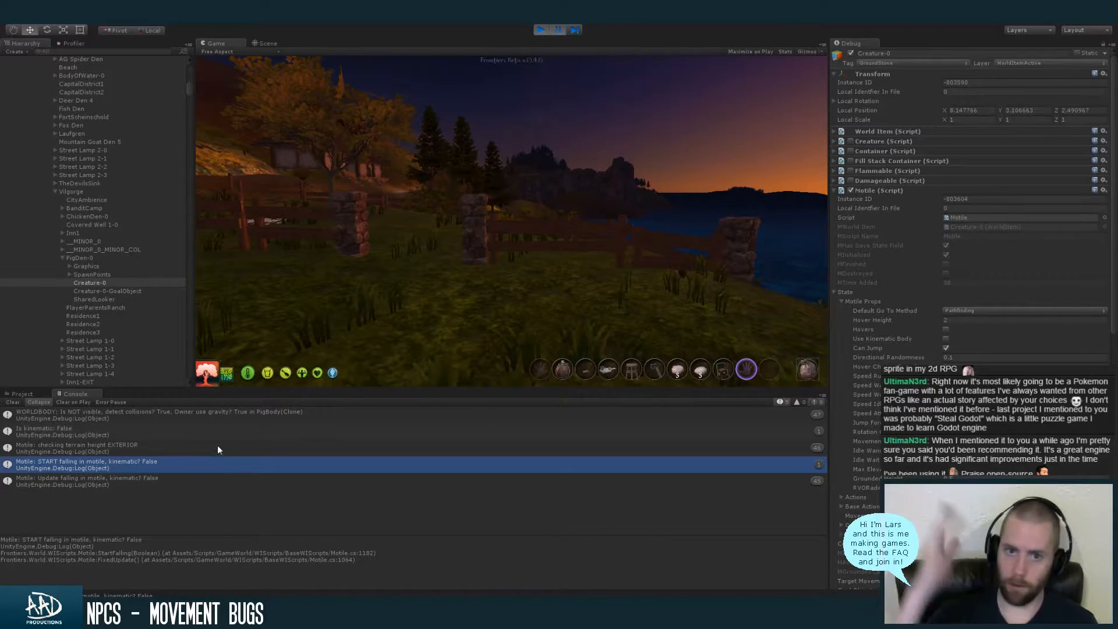
Resume the game to let the fall finish, pause it, and inspect the collapsed "Motile: STOP falling" console entry
click(557, 29)
click(41, 401)
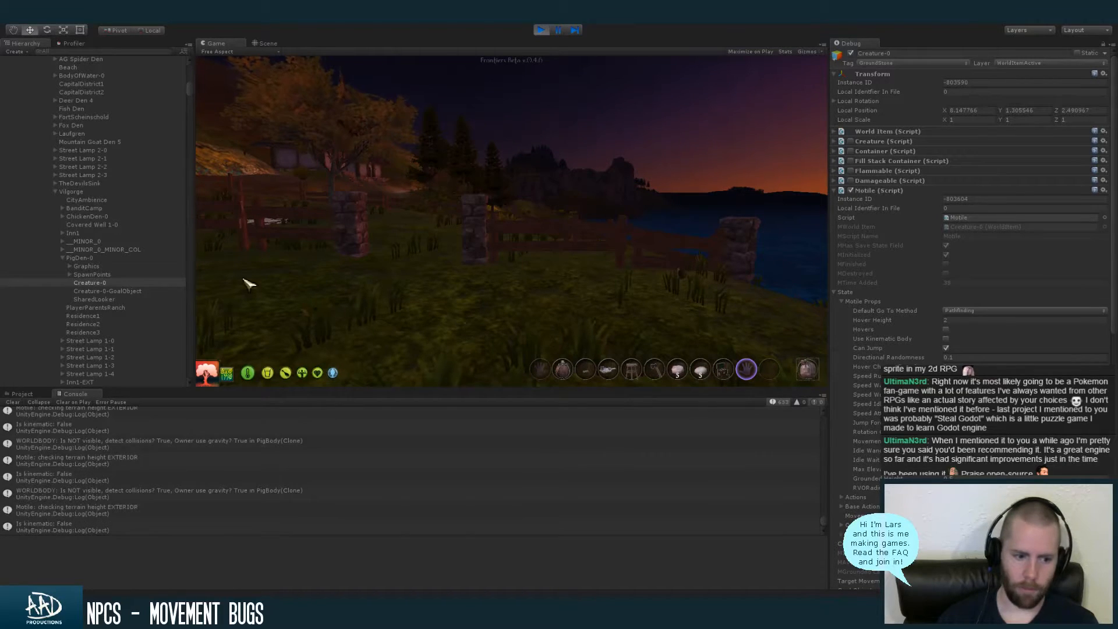
click(41, 402)
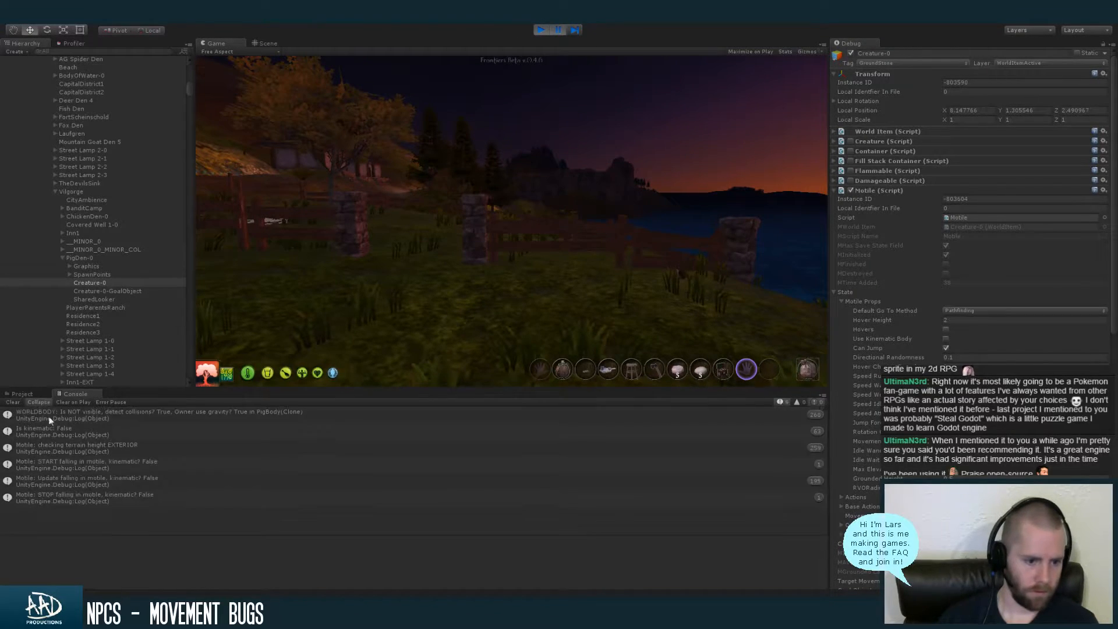
click(86, 494)
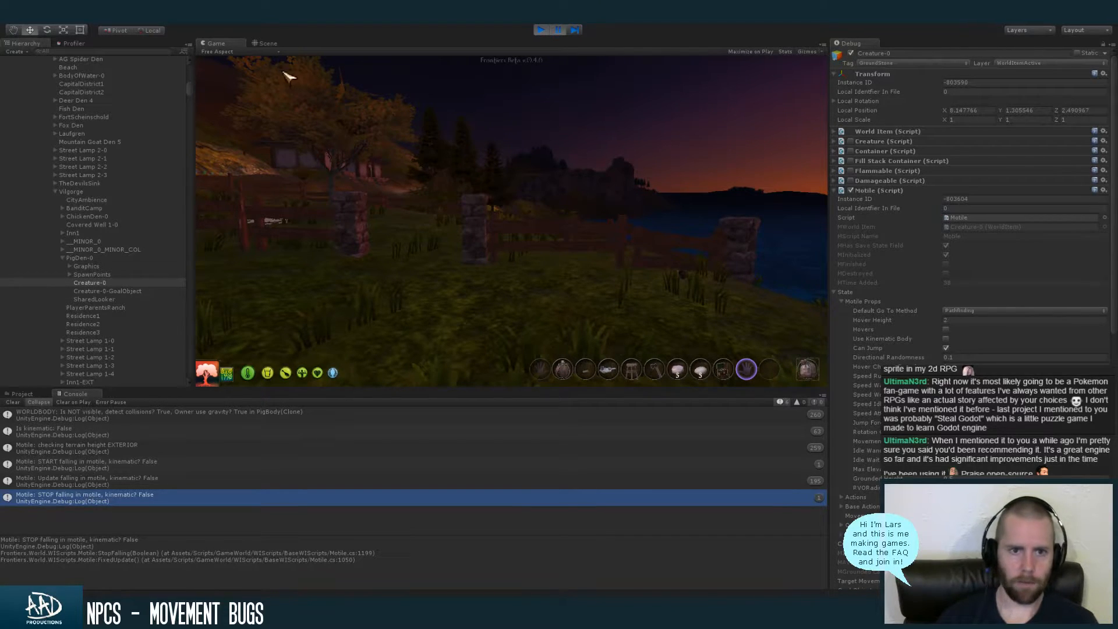
Examine Creature-0's position relative to the pig body, fence and steps from several angles in the Scene view
click(283, 46)
alt+drag(501, 249, 549, 178)
scroll(551, 225, down, 10)
alt+right_drag(548, 178, 655, 192)
alt+drag(655, 192, 563, 198)
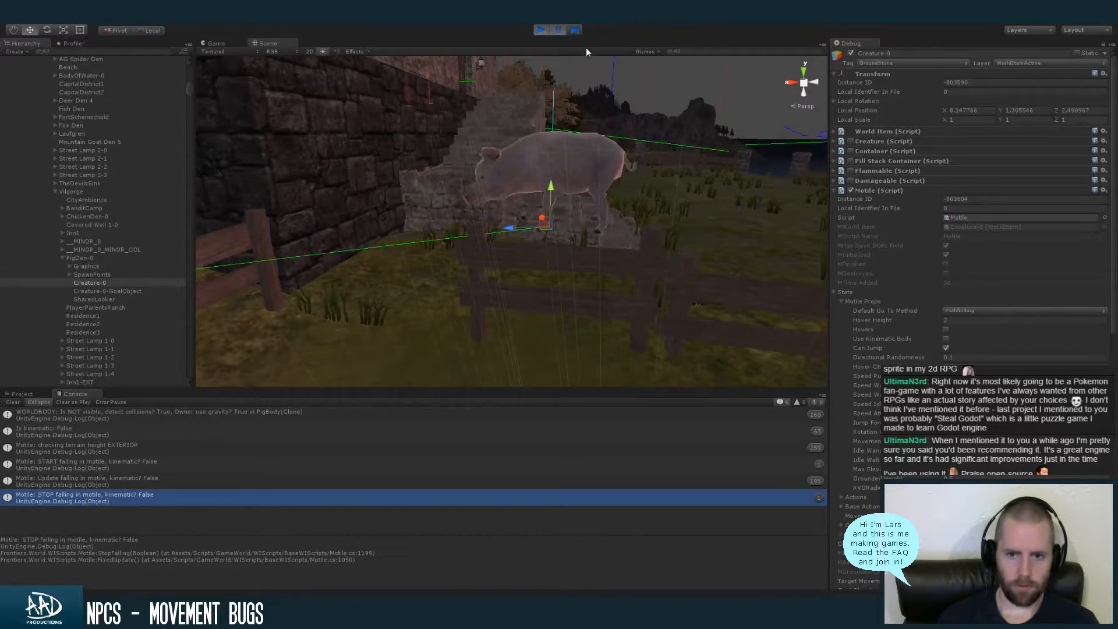
Run the game briefly in the Game view, pause it, and examine the pig in the Scene view
click(225, 43)
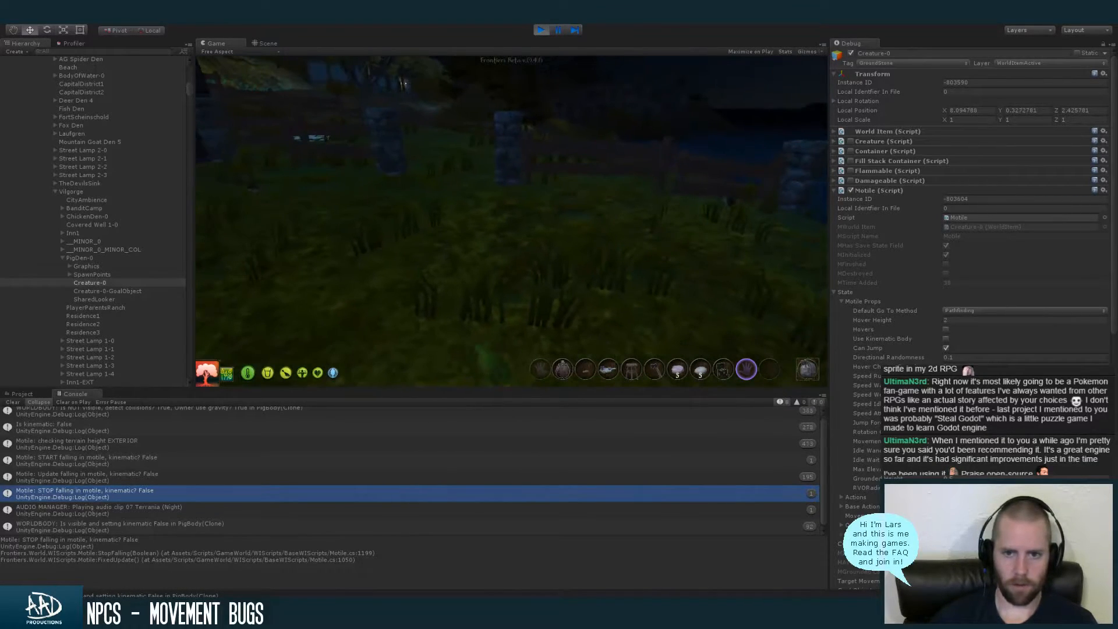
key(super)
click(560, 27)
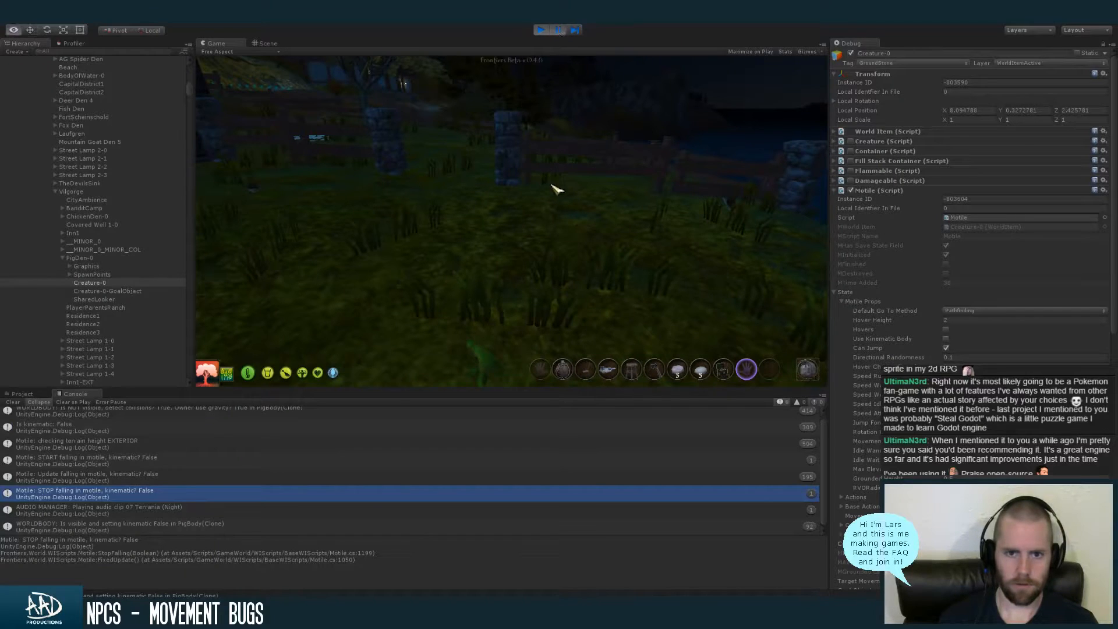
click(265, 43)
alt+drag(326, 222, 669, 204)
Resume the game to watch the pig move near the stone steps, and pause it again
click(557, 30)
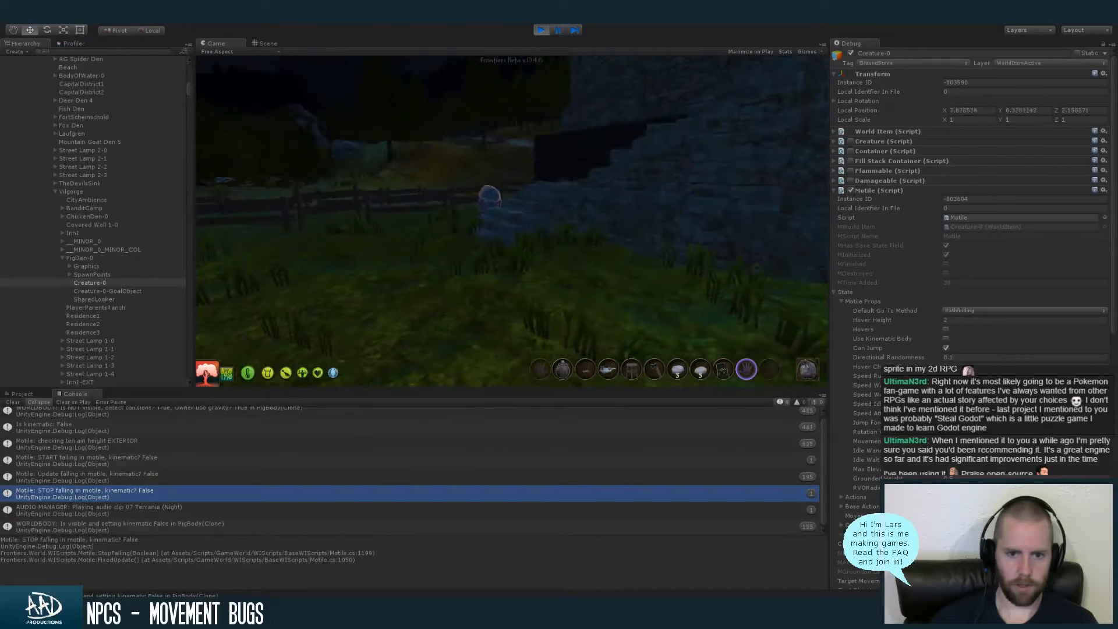
key(super)
click(555, 31)
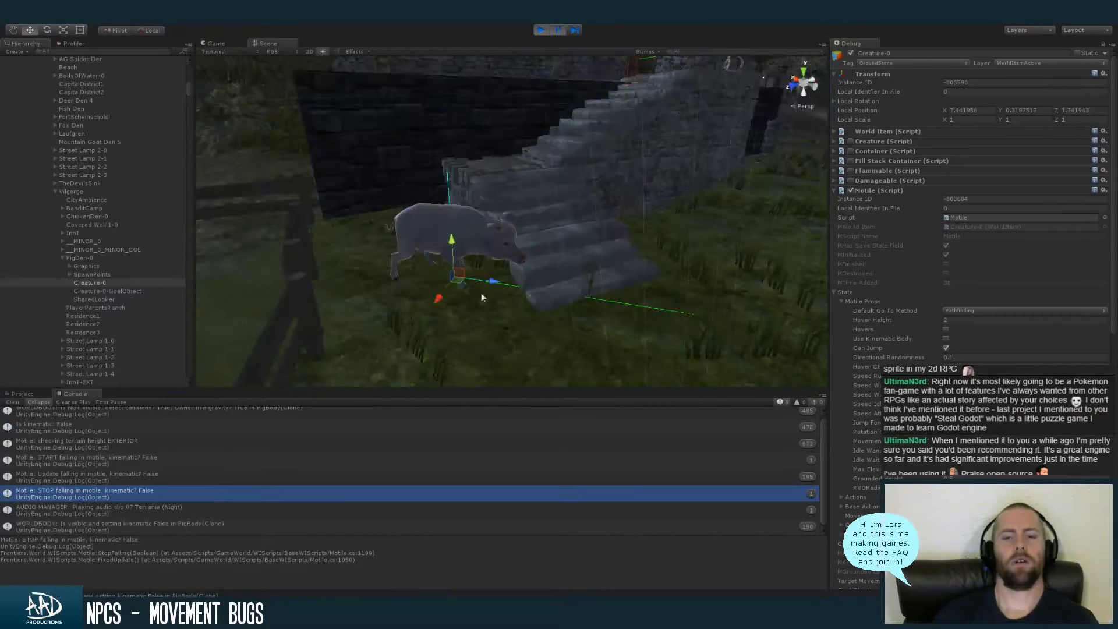
Switch to MonoDevelop and review the StartFalling, StopFalling and FixedUpdate code in Motile.cs
key(alt+Tab)
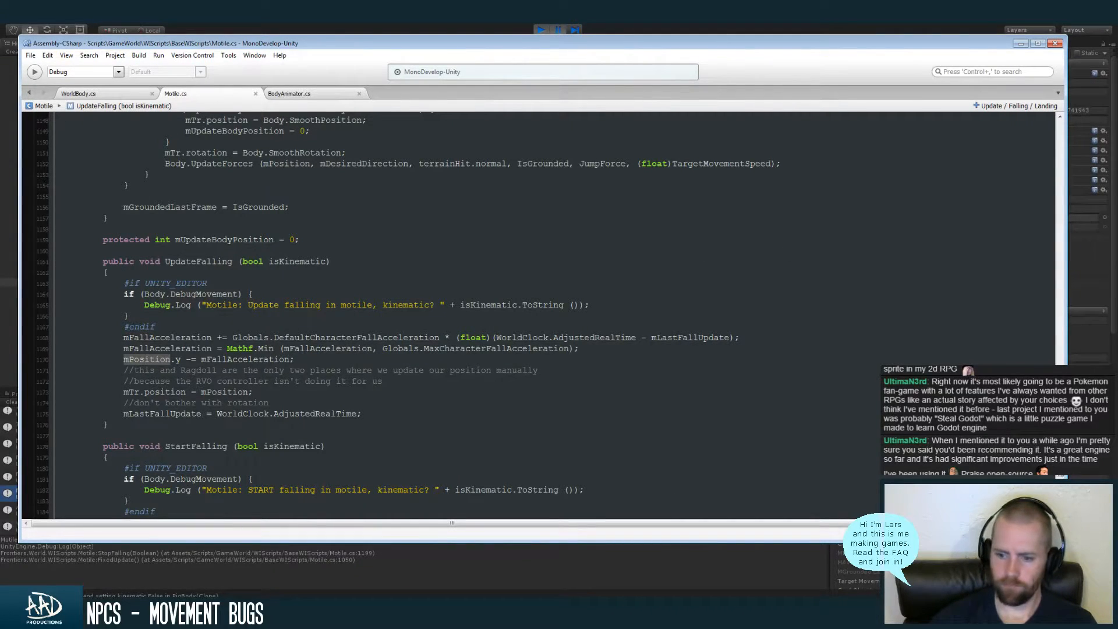
scroll(538, 315, down, 7)
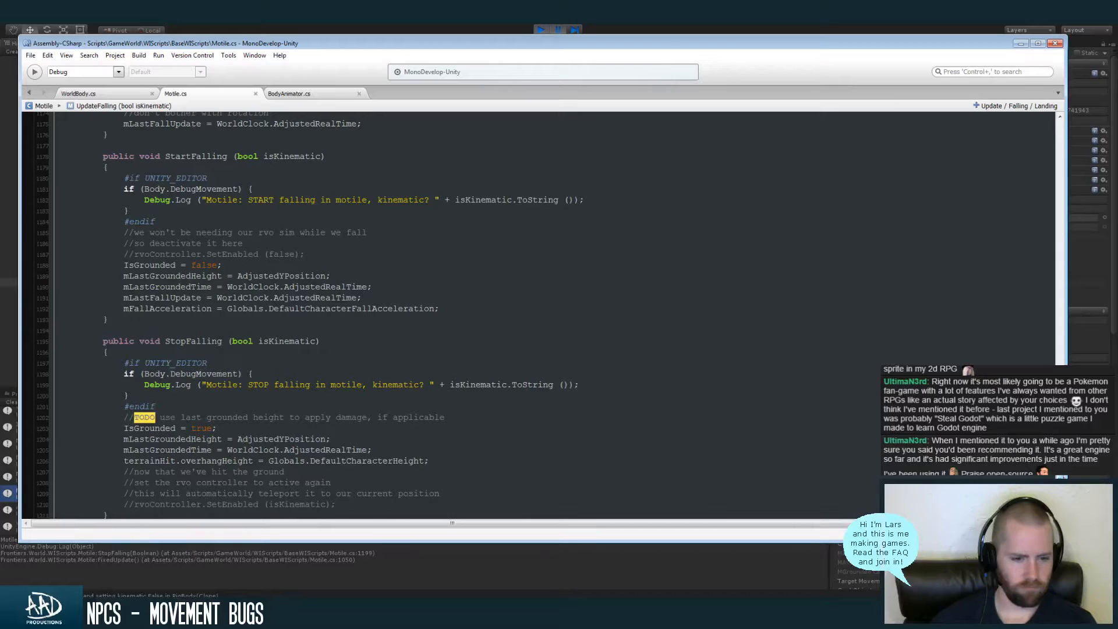
scroll(538, 315, down, 1)
scroll(538, 315, down, 1)
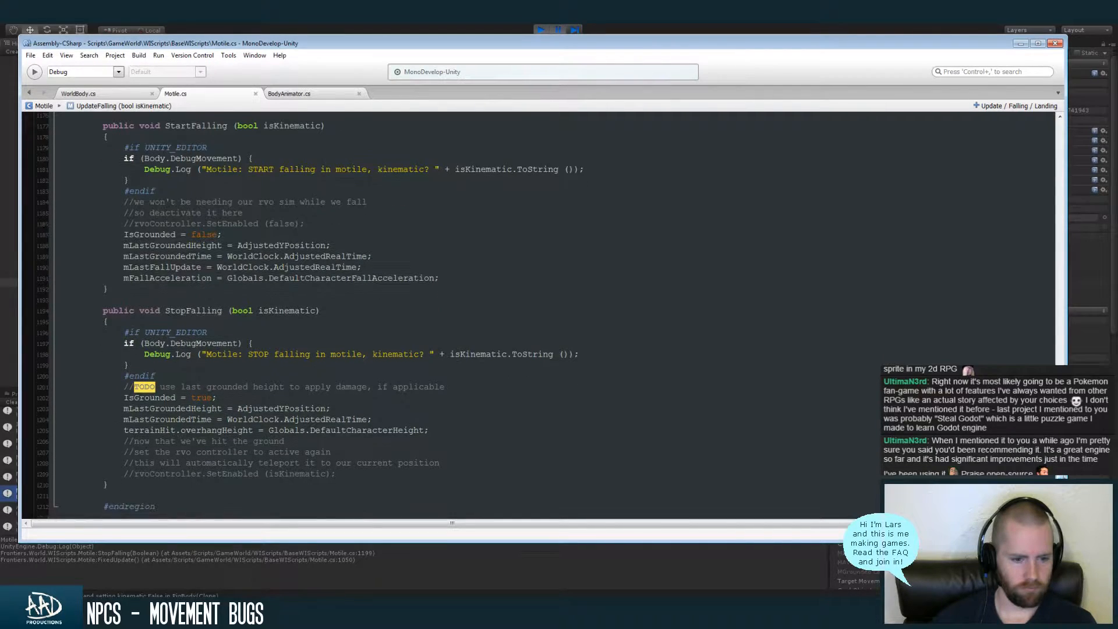
scroll(538, 314, down, 1)
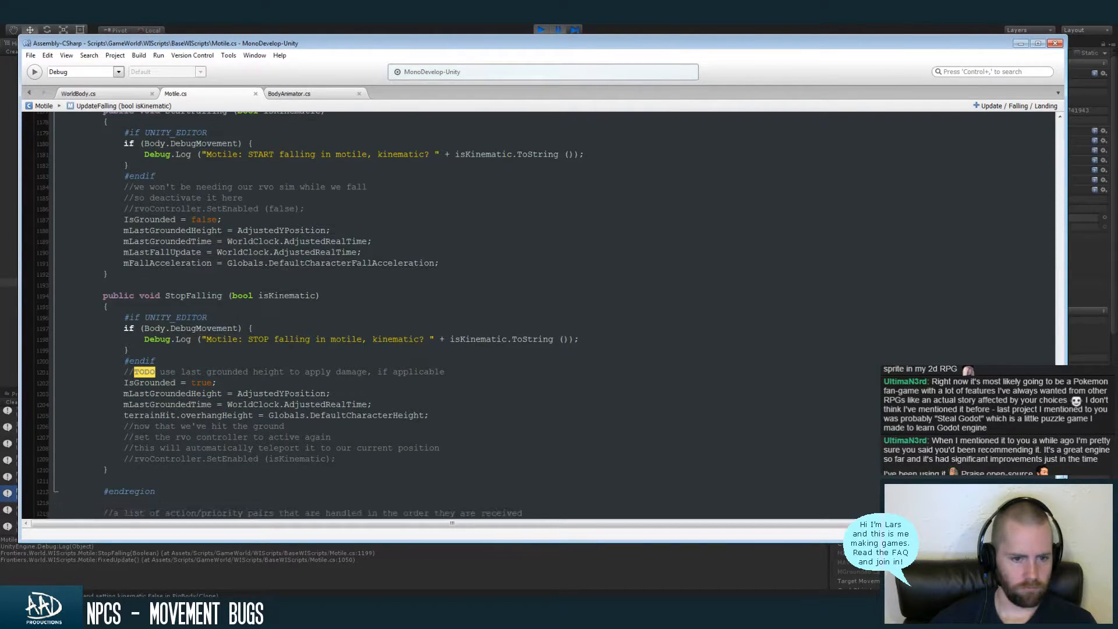
scroll(538, 315, up, 20)
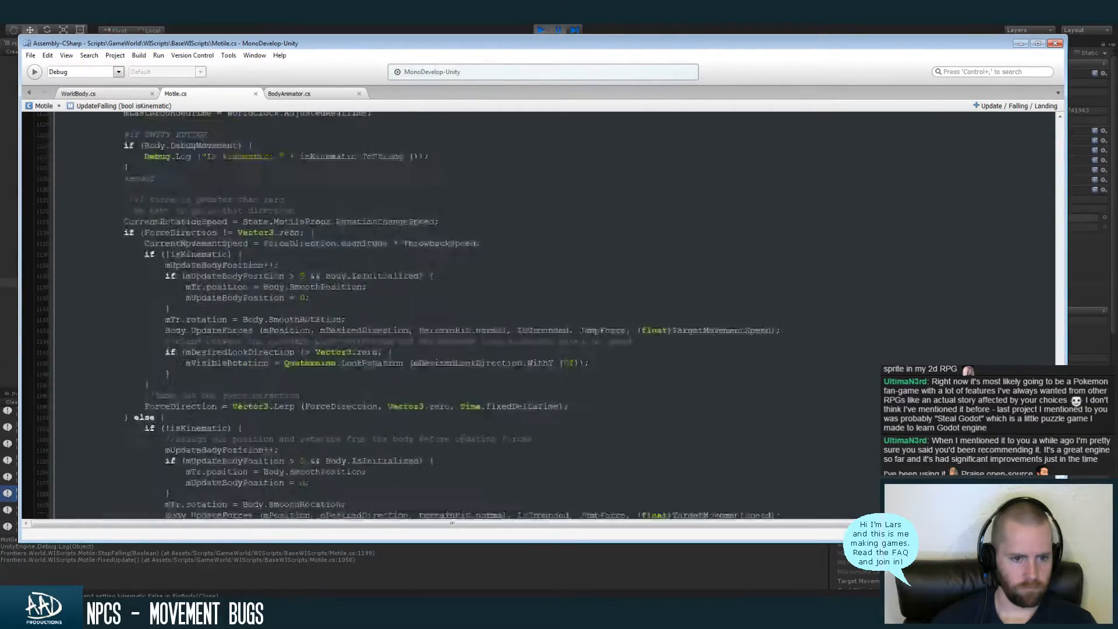
scroll(1043, 363, up, 20)
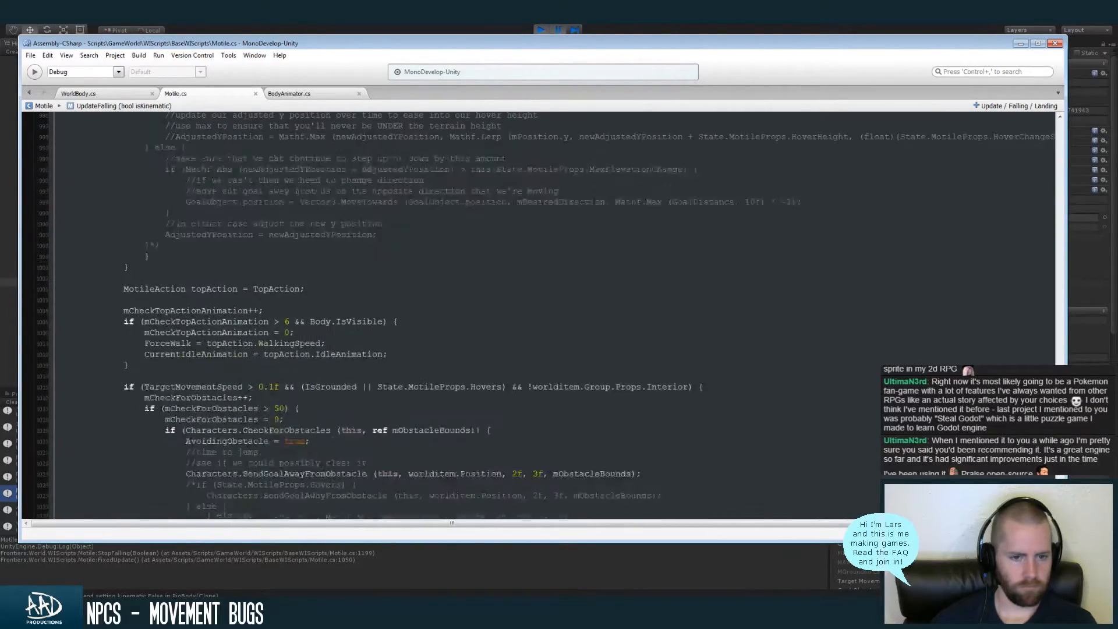
Search Motile.cs for StopFalling and go to its call in the falling logic of FixedUpdate
key(ctrl+f)
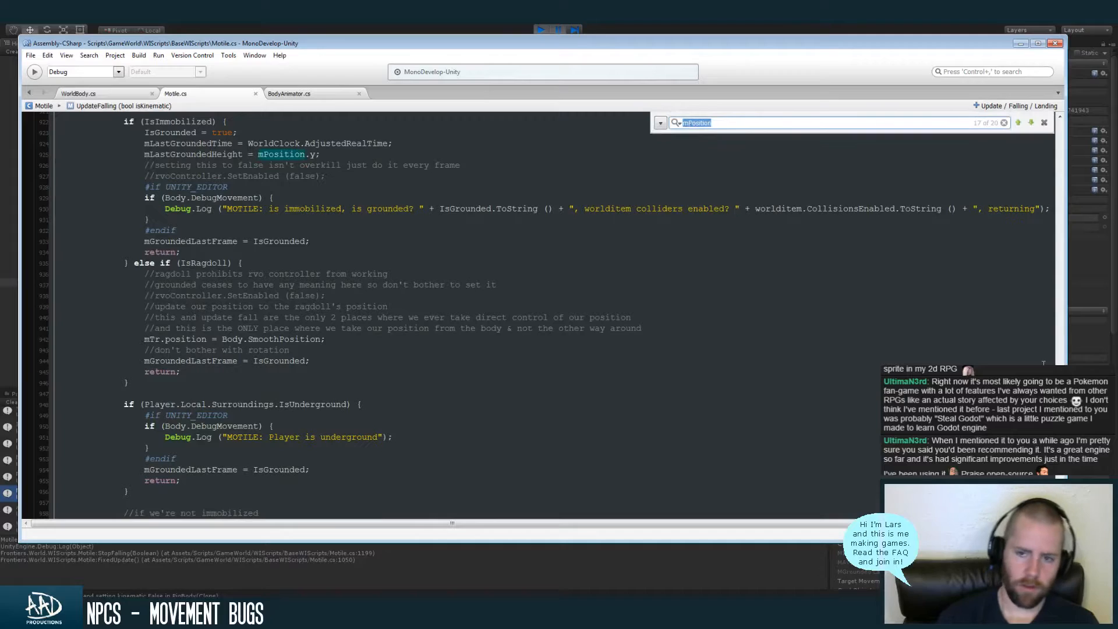
text(StopFalling)
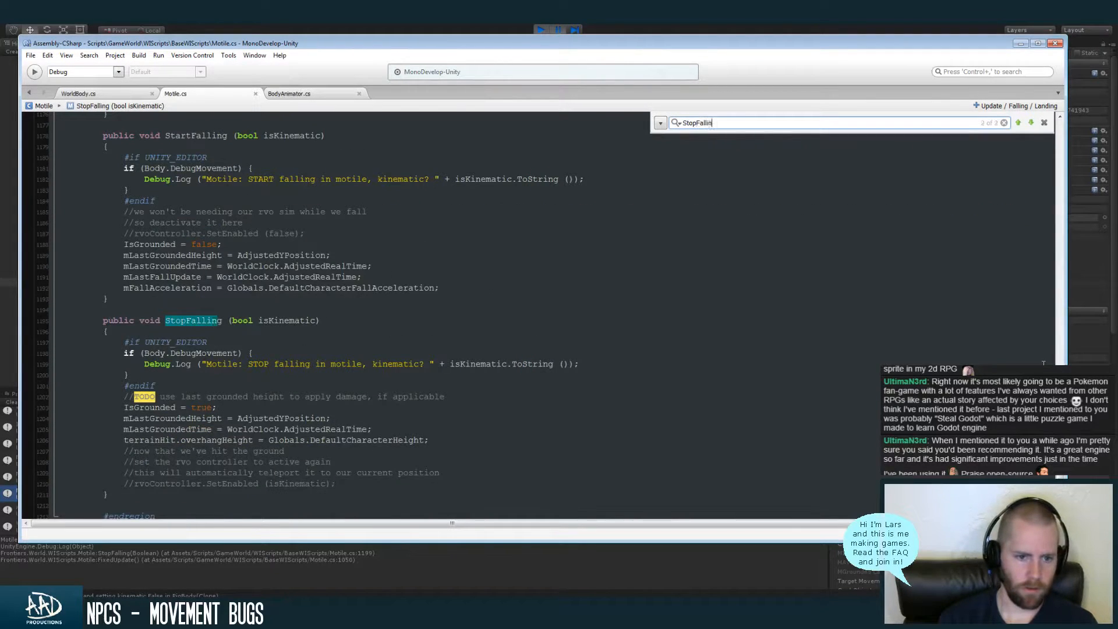
key(Return)
key(Escape)
click(331, 295)
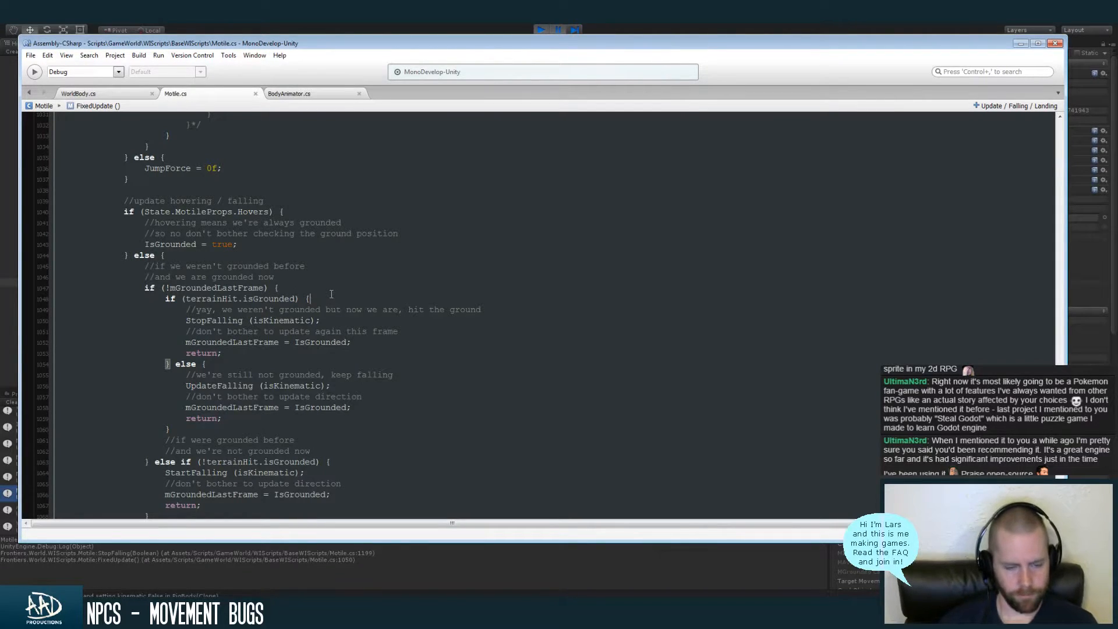
Search for terrainHit.isGrounded from the falling condition and step through its occurrences in Motile.cs
drag(296, 298, 185, 298)
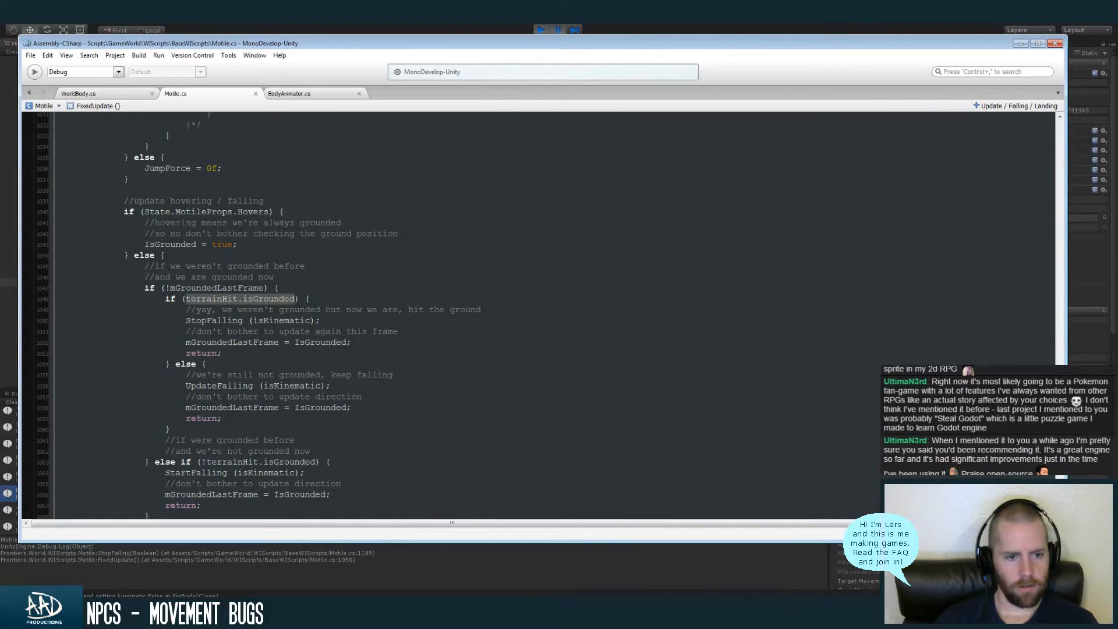
key(ctrl+f)
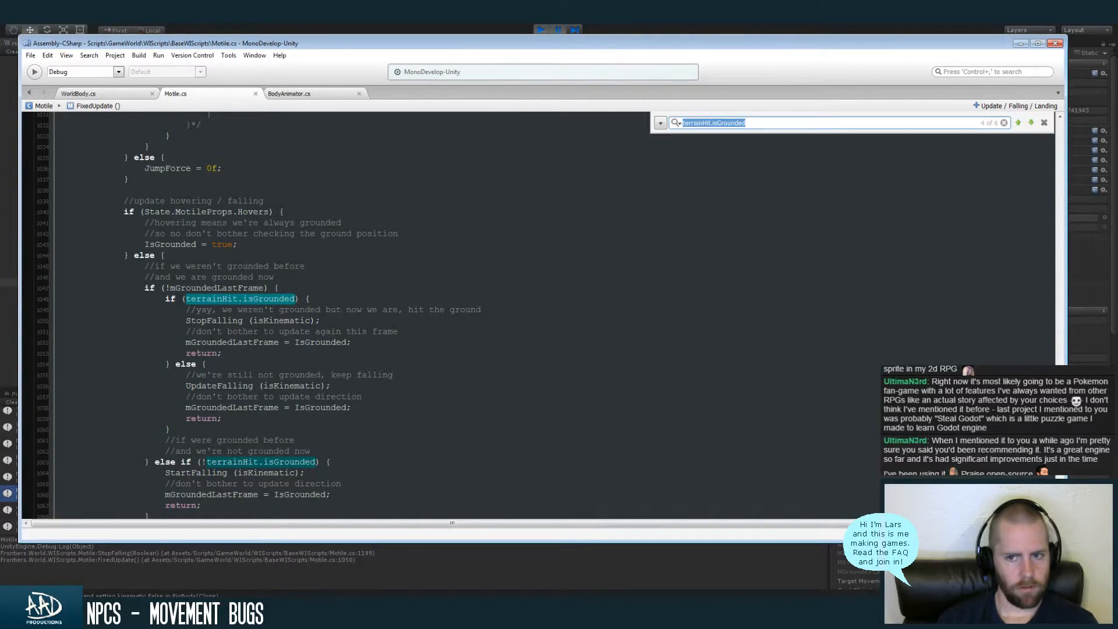
key(Return)
key(Return)
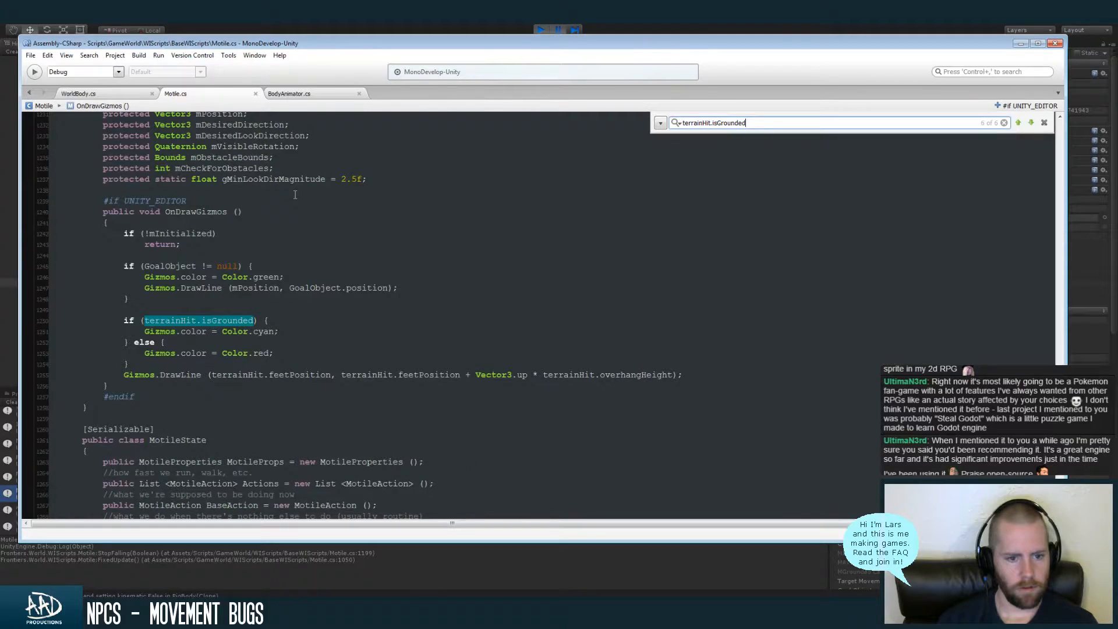
key(Return)
key(Return)
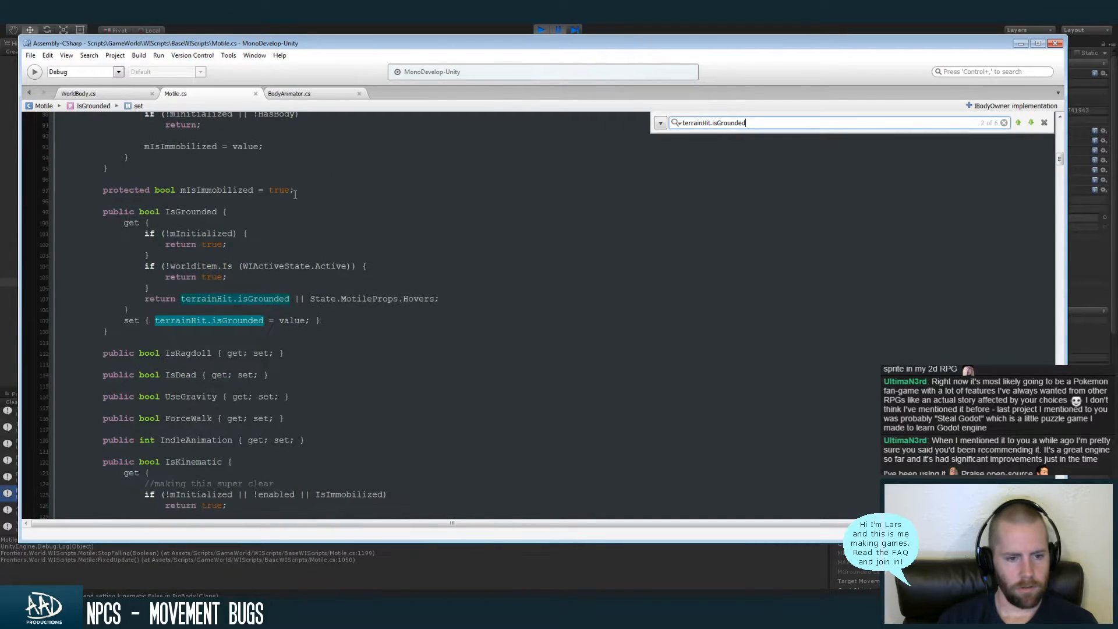
Search for the "checking terrain height" debug message in FixedUpdate and examine its interior and exterior branches
key(ctrl+f)
text(checking g)
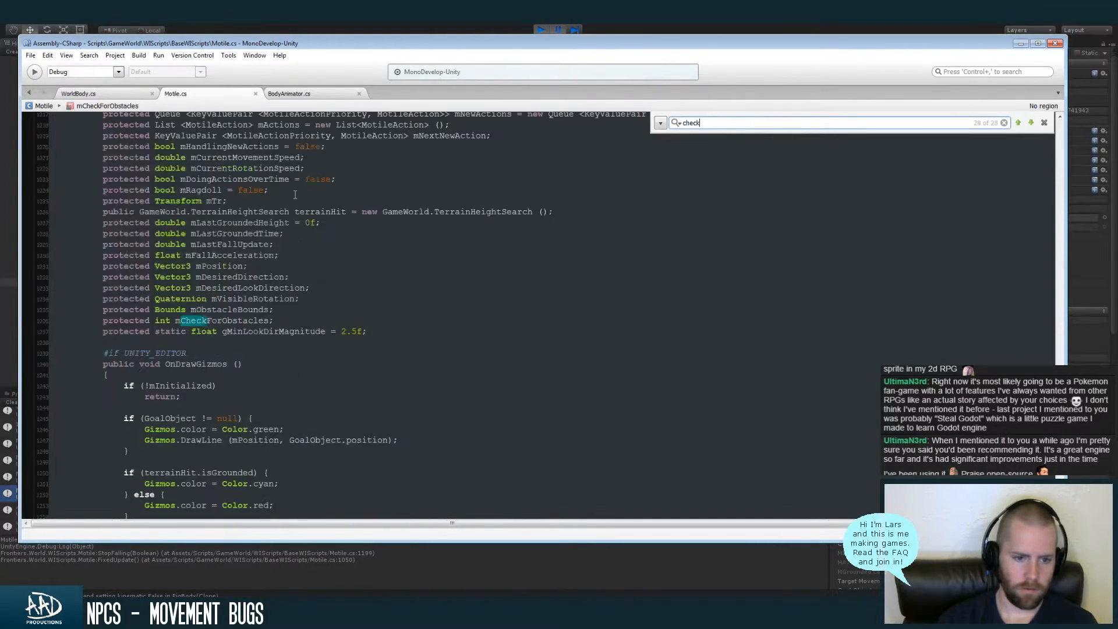
key(Escape)
click(315, 300)
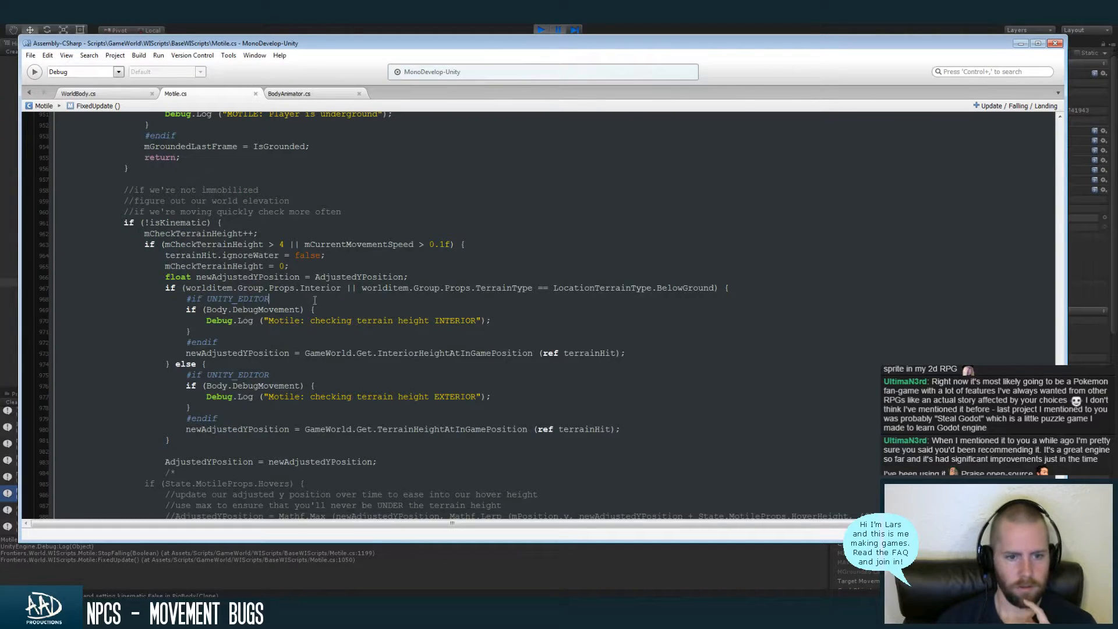
click(282, 364)
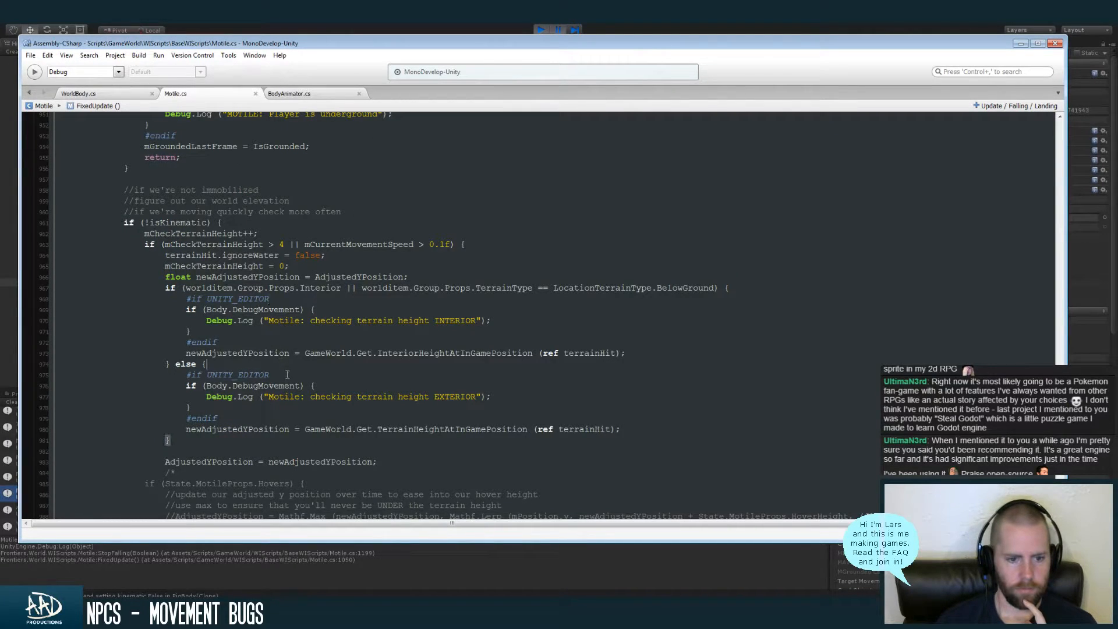
click(321, 387)
click(325, 418)
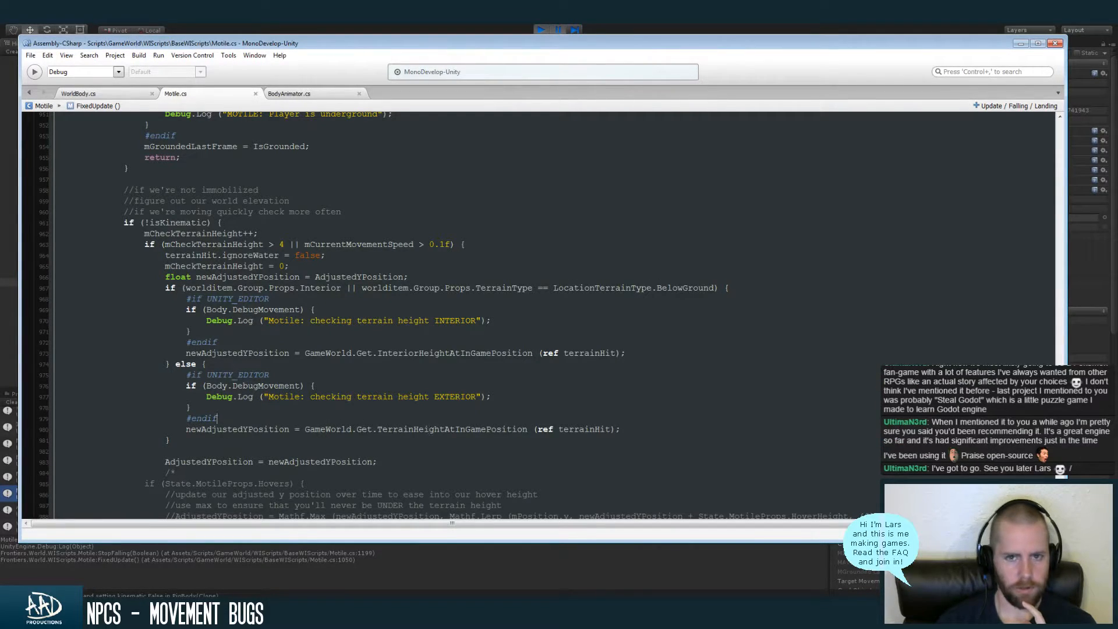
Check the pig in the running Unity scene and return to the terrain height code of Motile.cs in MonoDevelop
click(597, 27)
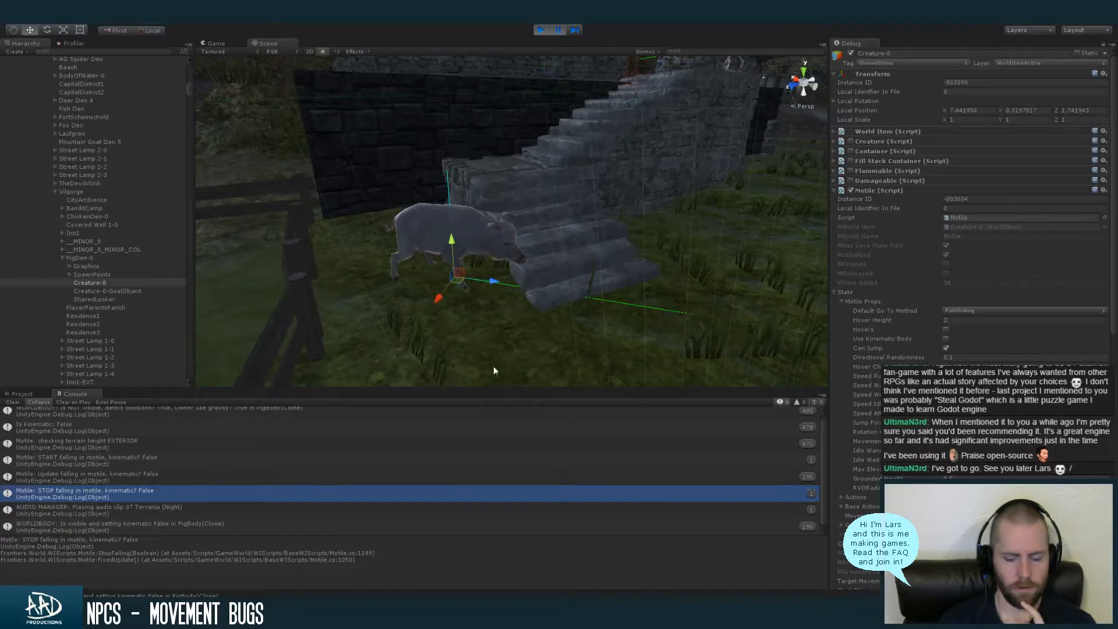
key(alt+Tab)
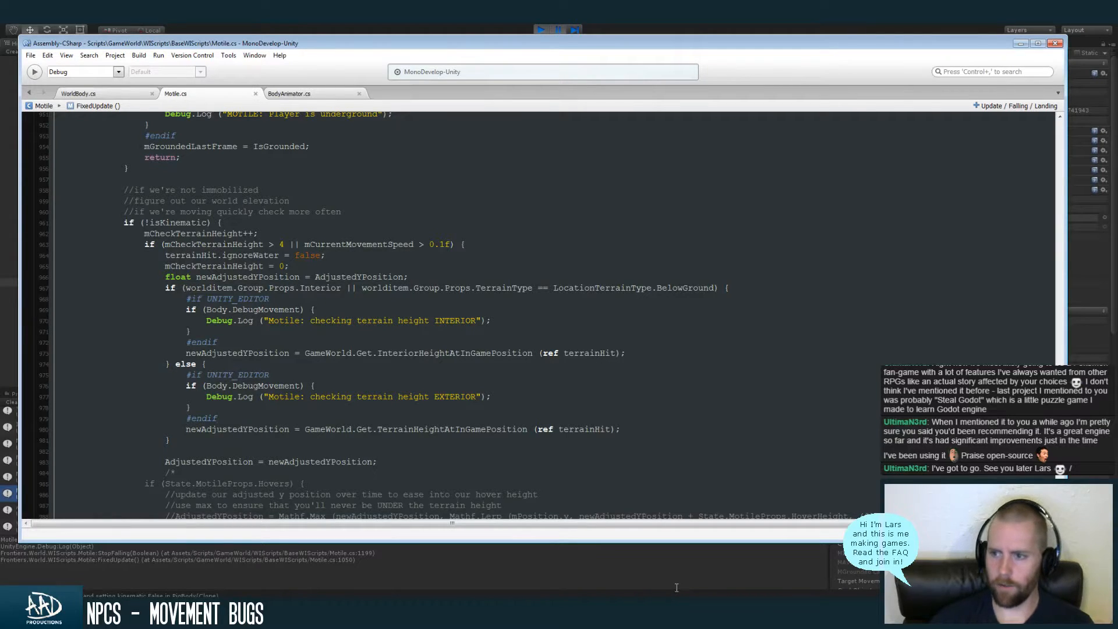
scroll(458, 315, down, 4)
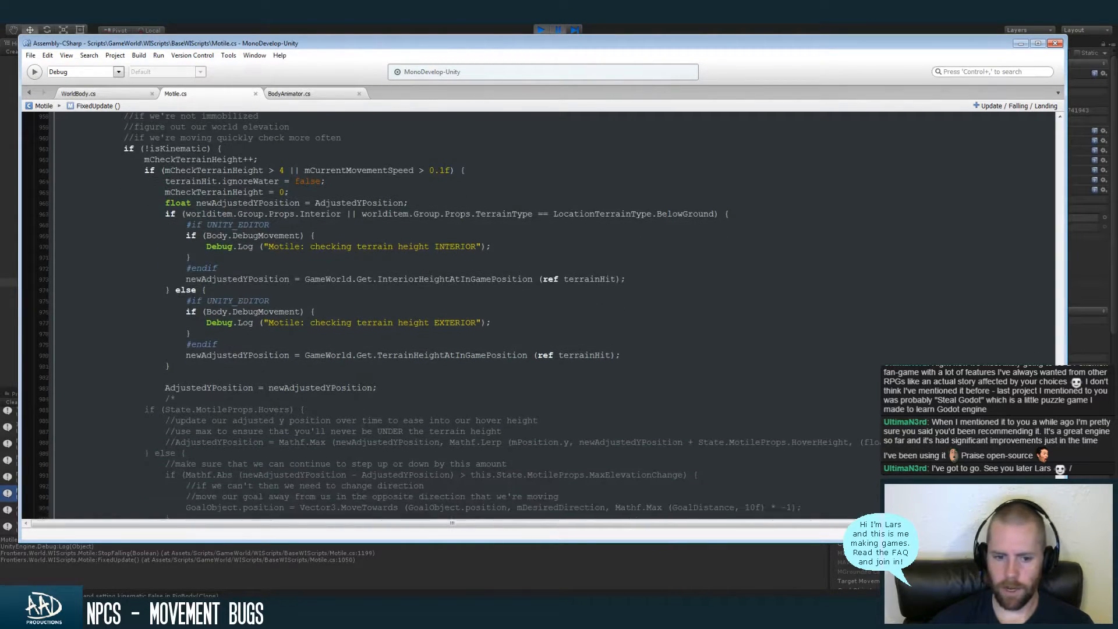
key(alt+Tab)
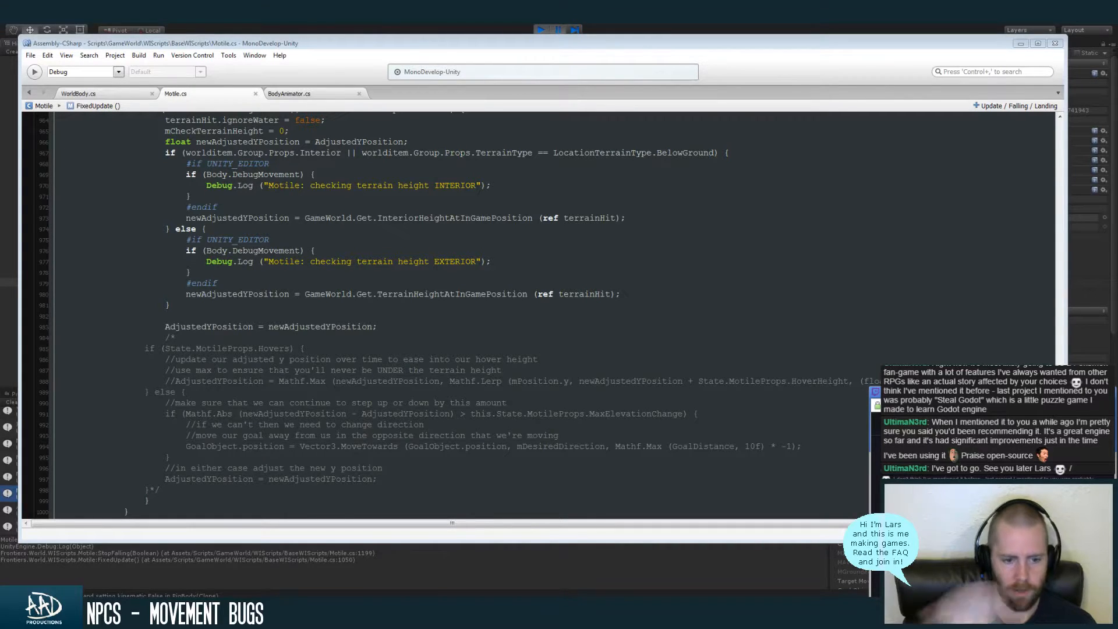
click(242, 340)
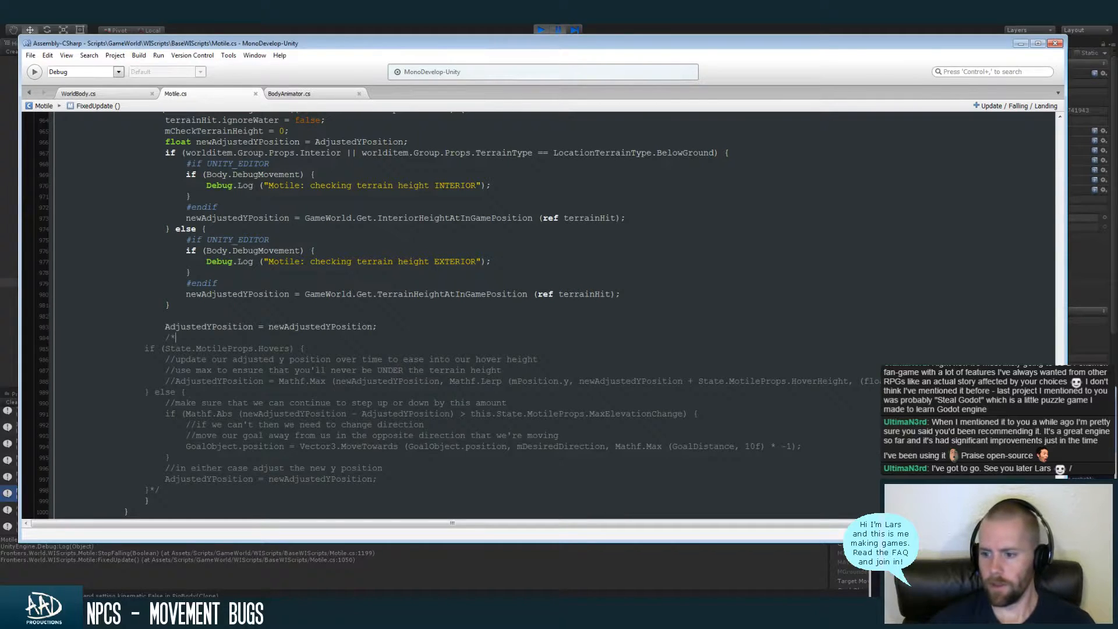
Examine the AdjustedYPosition assignment and the commented-out hover code that follow the terrain height check in FixedUpdate
scroll(451, 314, down, 4)
scroll(378, 314, up, 10)
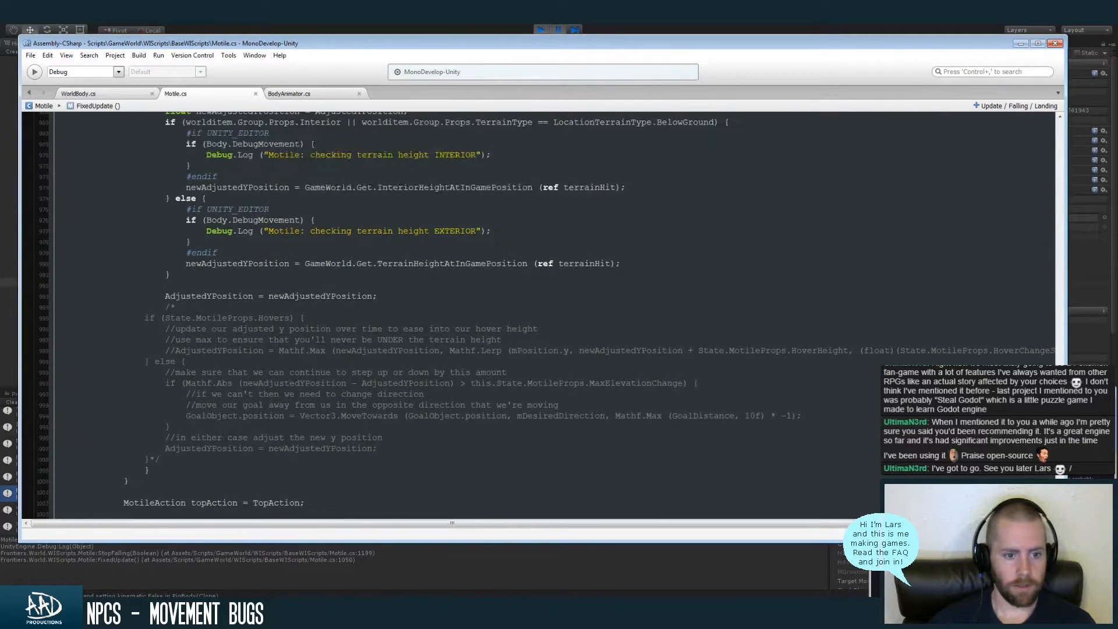
scroll(539, 314, down, 1)
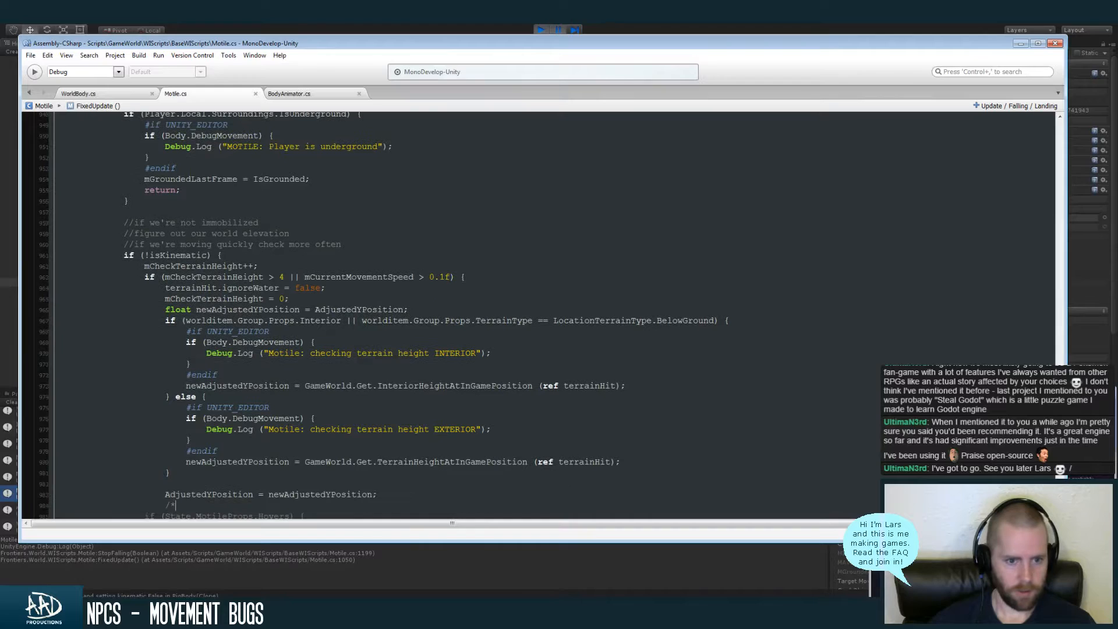
scroll(378, 314, down, 2)
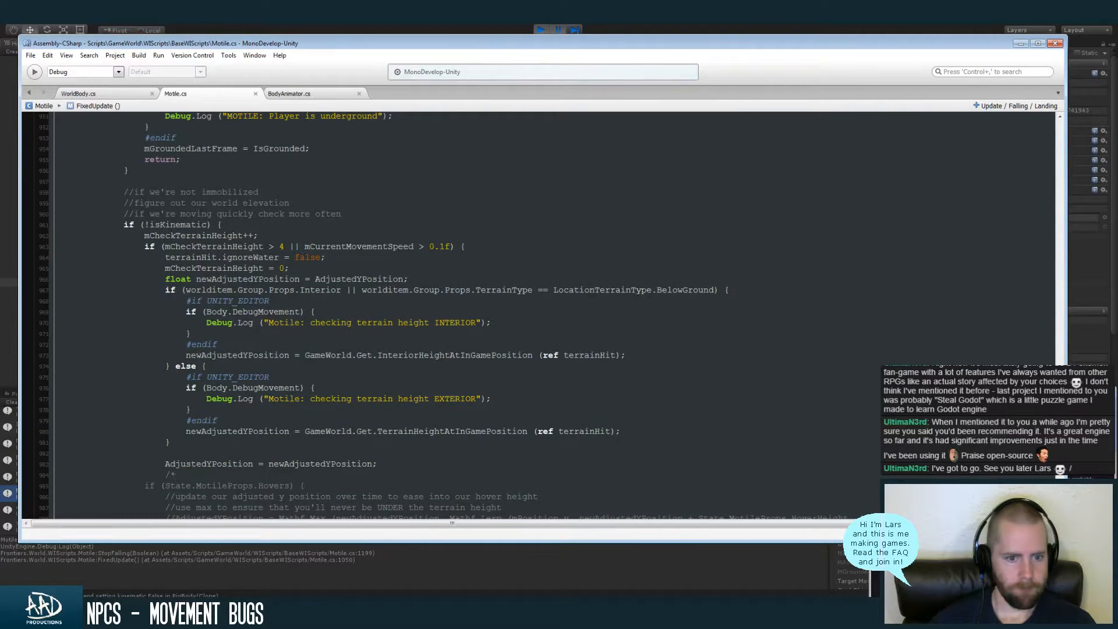
scroll(539, 315, down, 7)
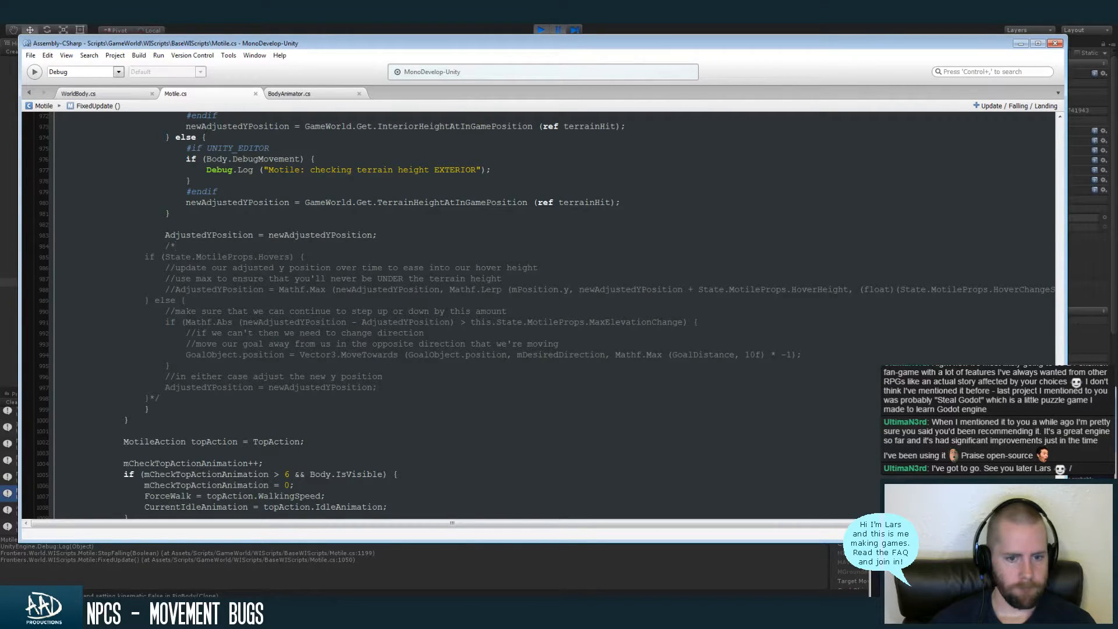
scroll(539, 315, down, 1)
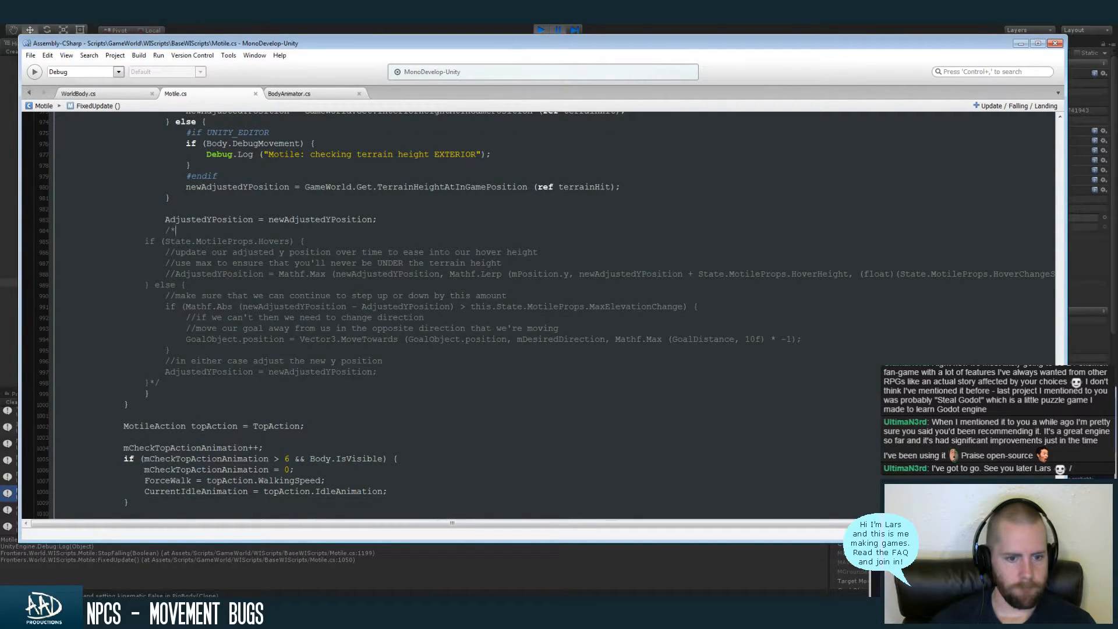
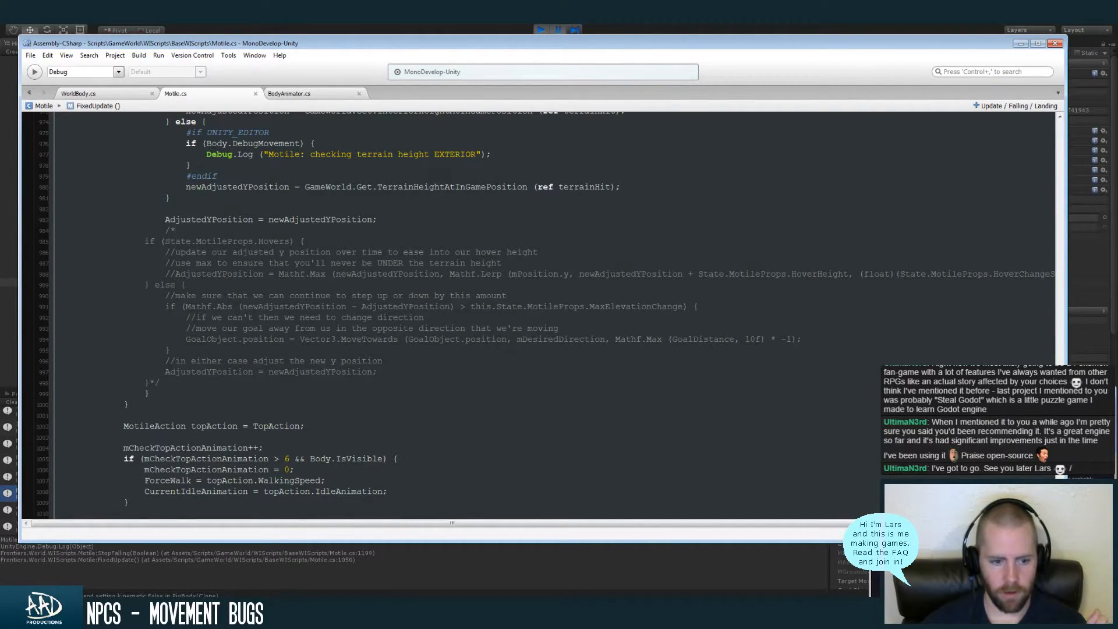
scroll(538, 315, up, 7)
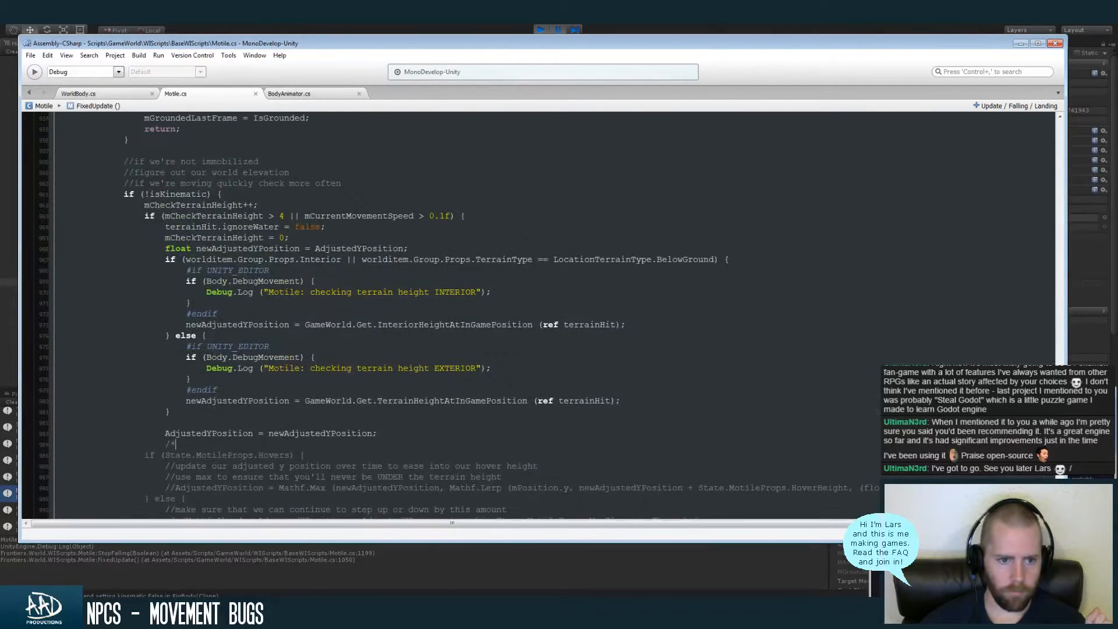
scroll(267, 411, down, 1)
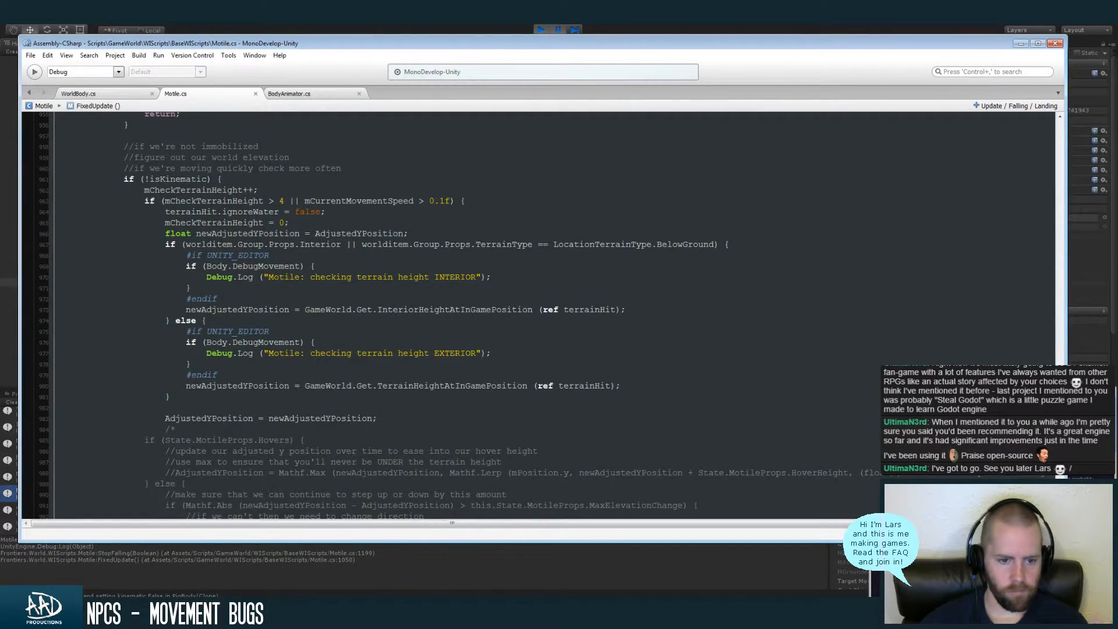
Search for the StopFalling call in FixedUpdate, go to its declaration and review its mLastGroundedHeight assignment
double_click(233, 419)
key(ctrl+f)
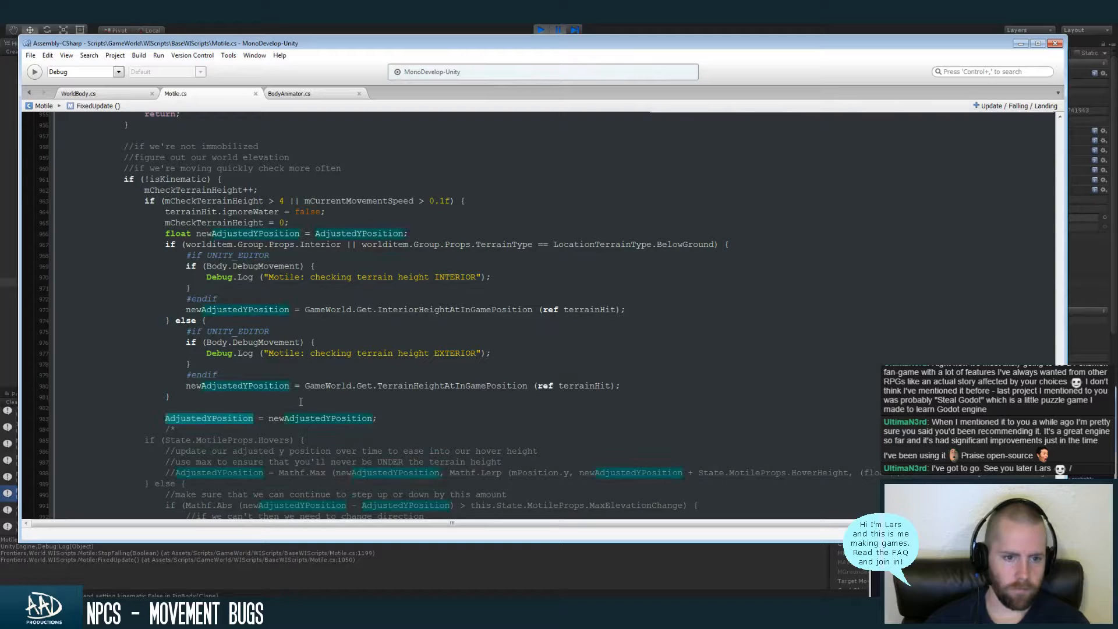
text(StopFalling)
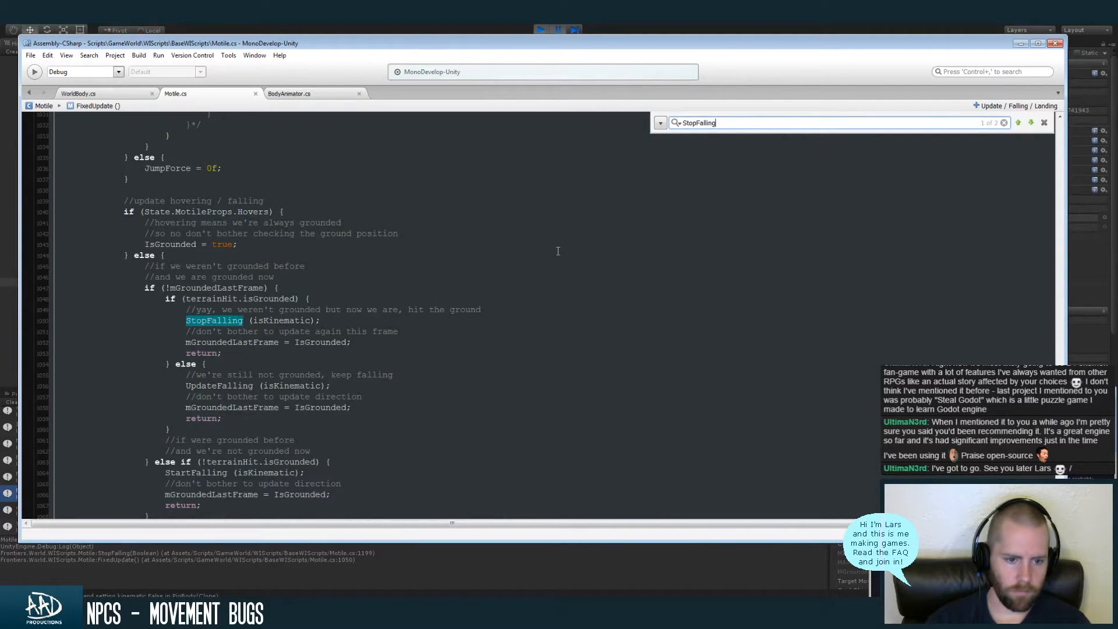
key(Escape)
right_click(227, 319)
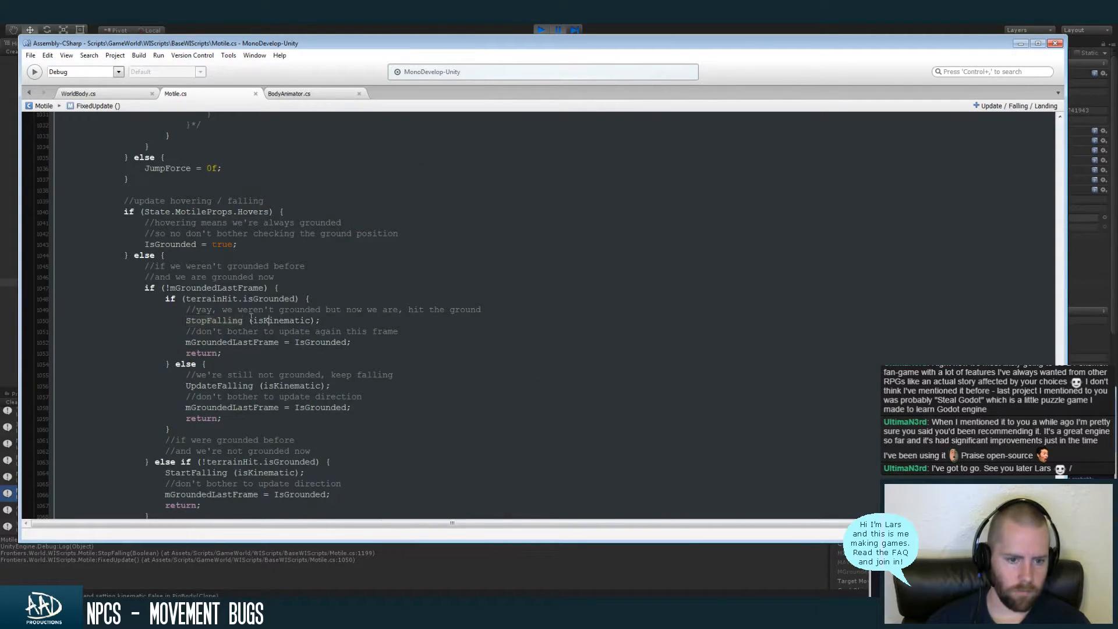
click(247, 338)
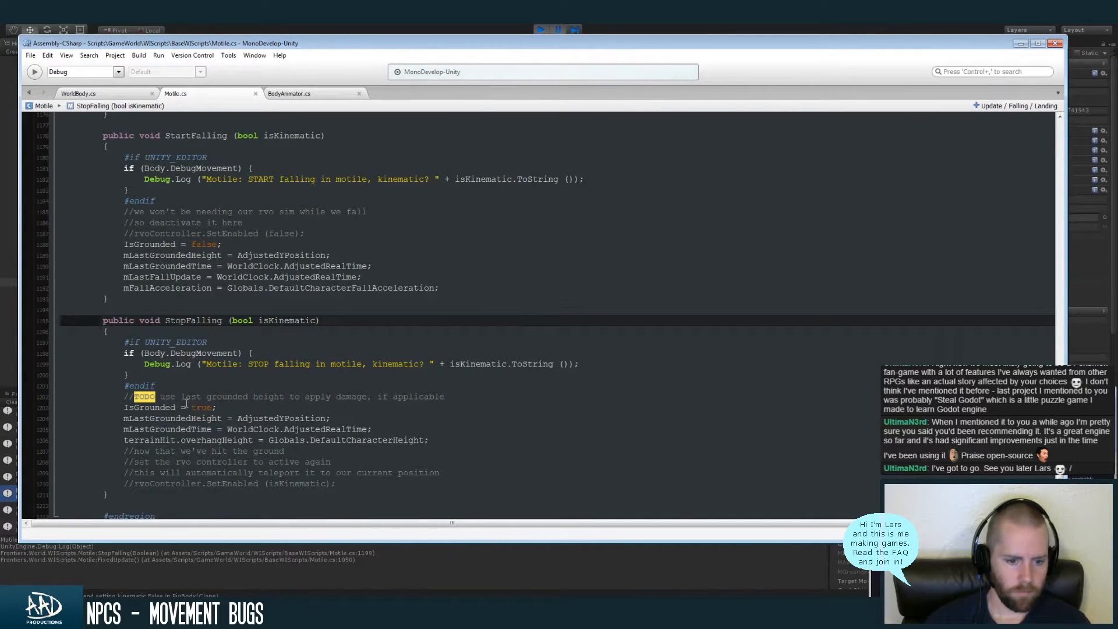
click(204, 418)
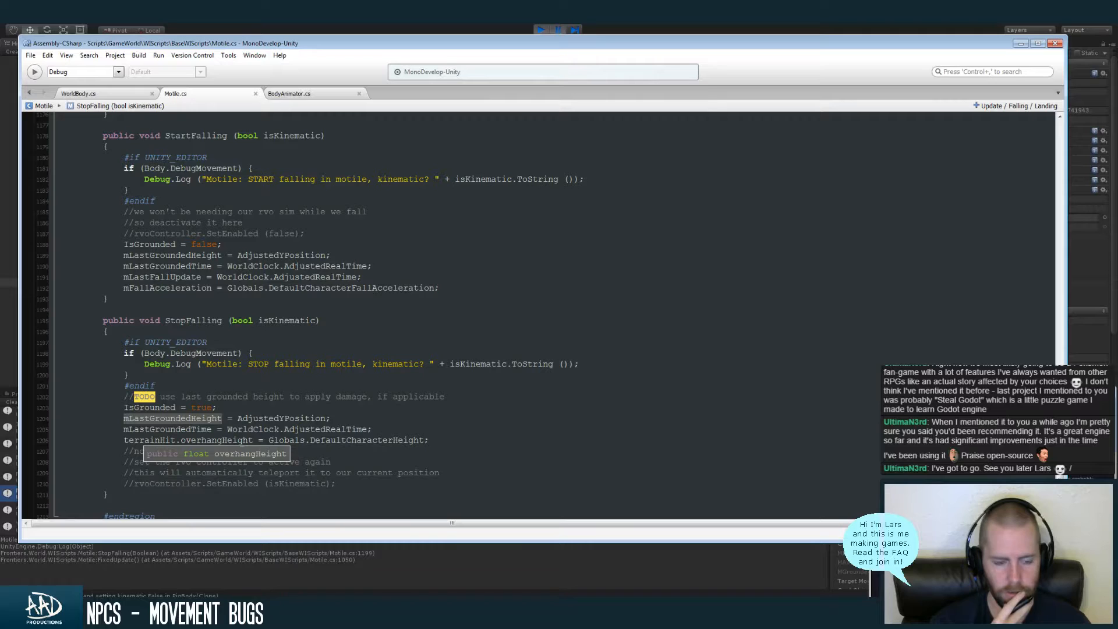
Search for StopFalling from its declaration and step through its occurrences in Motile.cs
double_click(198, 320)
key(ctrl+f)
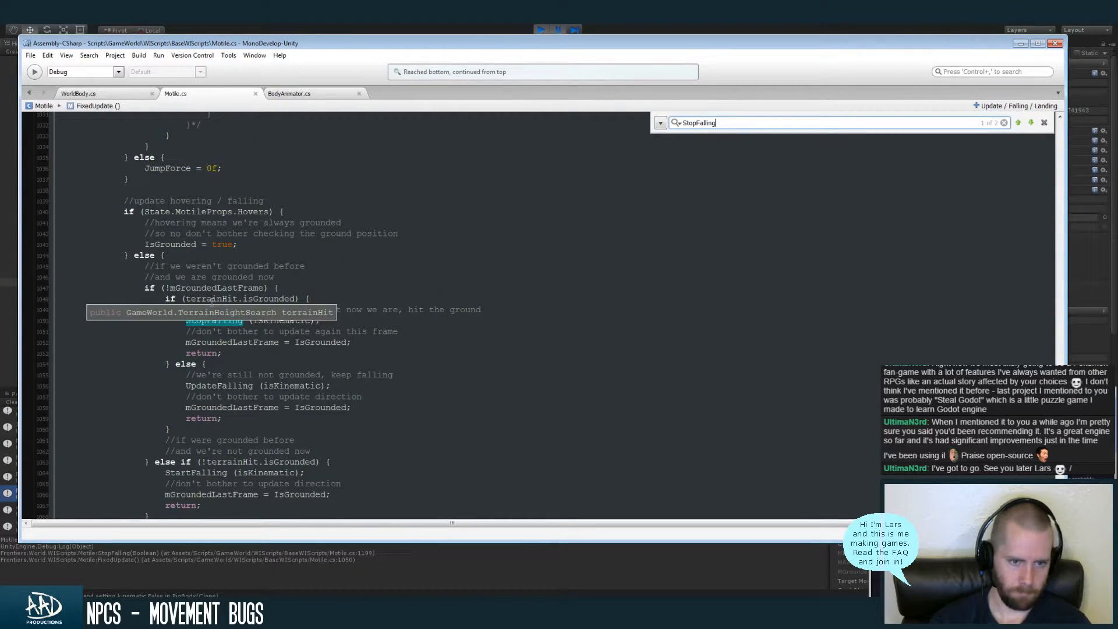
key(Return)
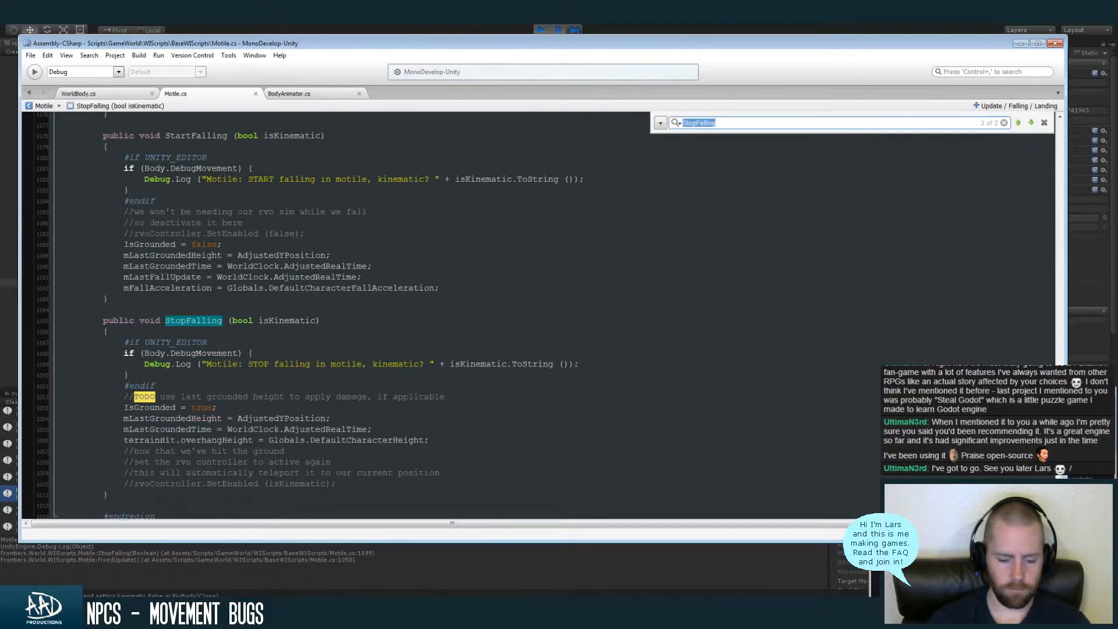
Search Motile.cs for "AdjustedYPosition =" and step through the matches to the terrain height check in FixedUpdate
text(AdjustedYPosition =)
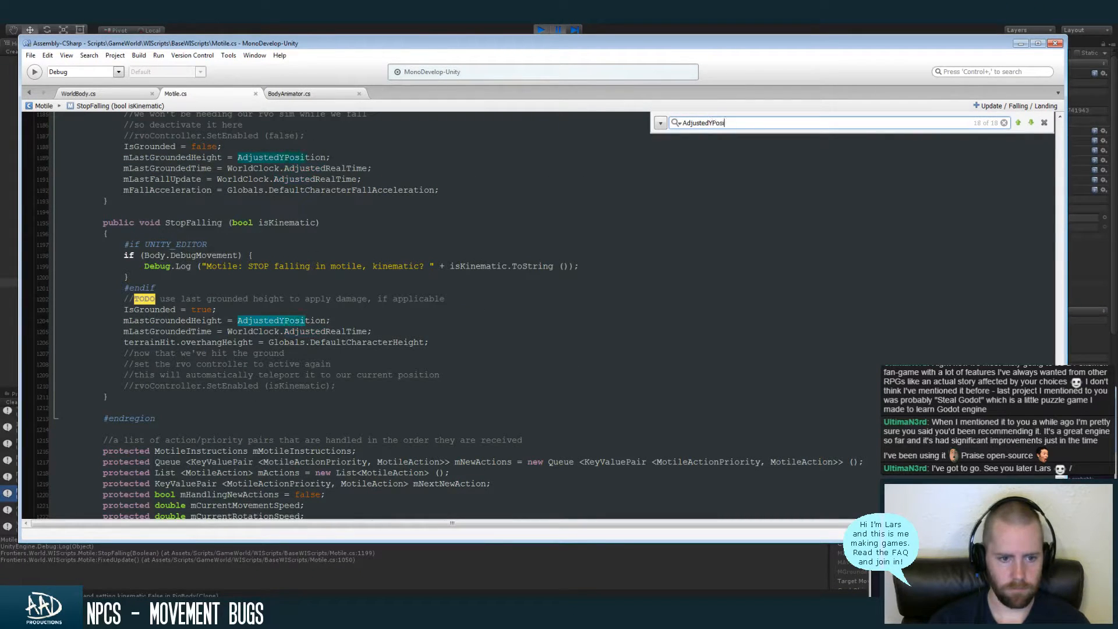
key(Return)
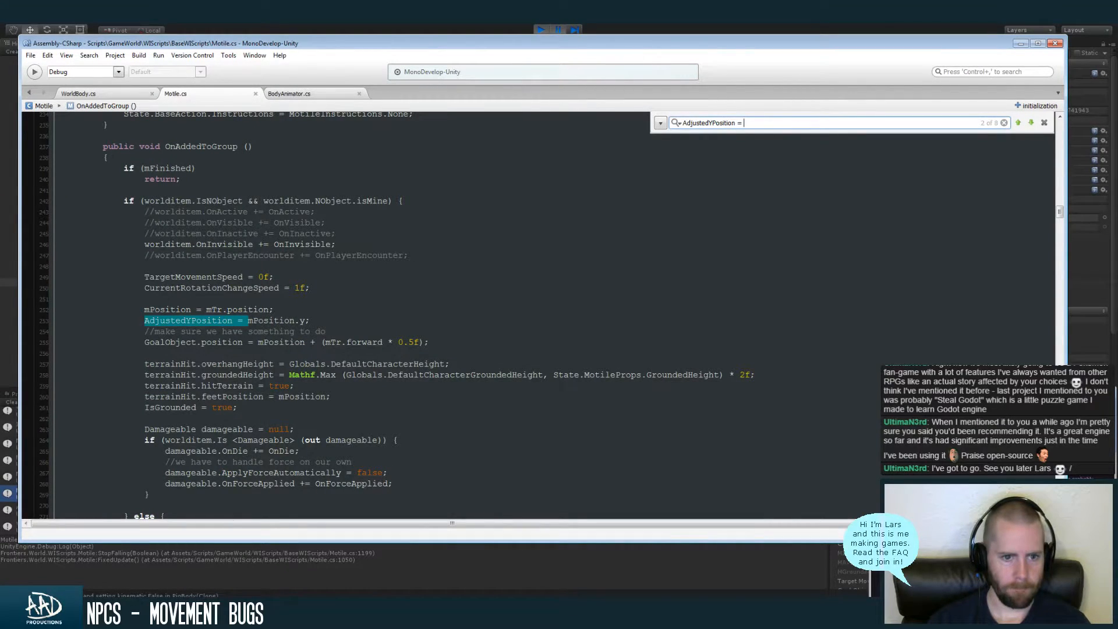
key(Return)
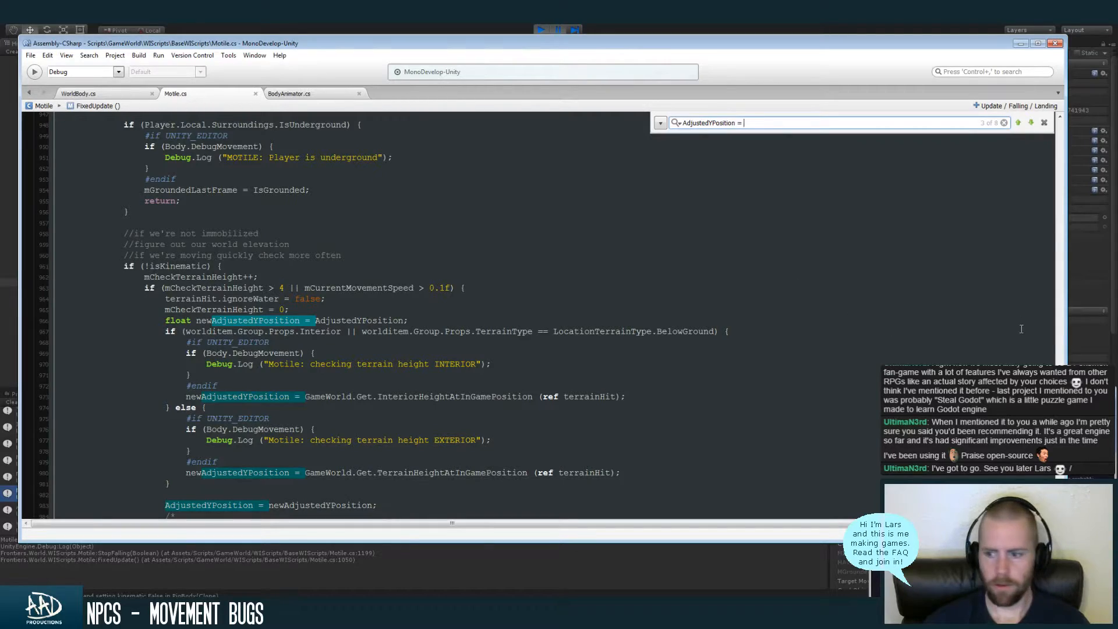
Review FixedUpdate from its early-return checks through the hovering and falling logic, returning to the terrain height block and closing the search
scroll(407, 314, up, 9)
scroll(408, 315, up, 13)
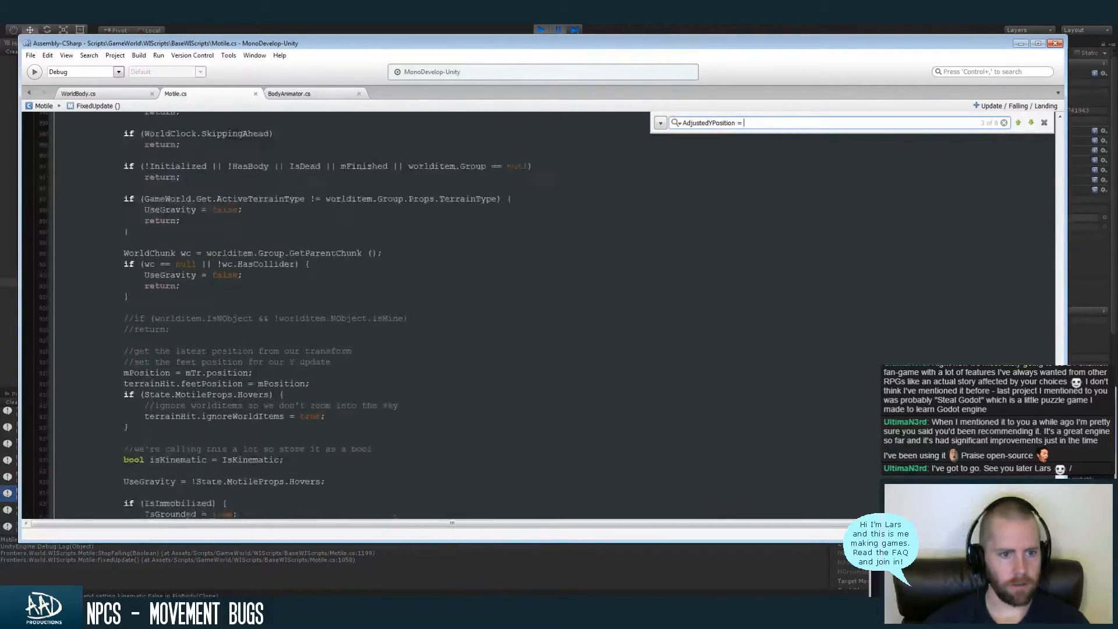
scroll(407, 314, down, 13)
scroll(407, 314, up, 6)
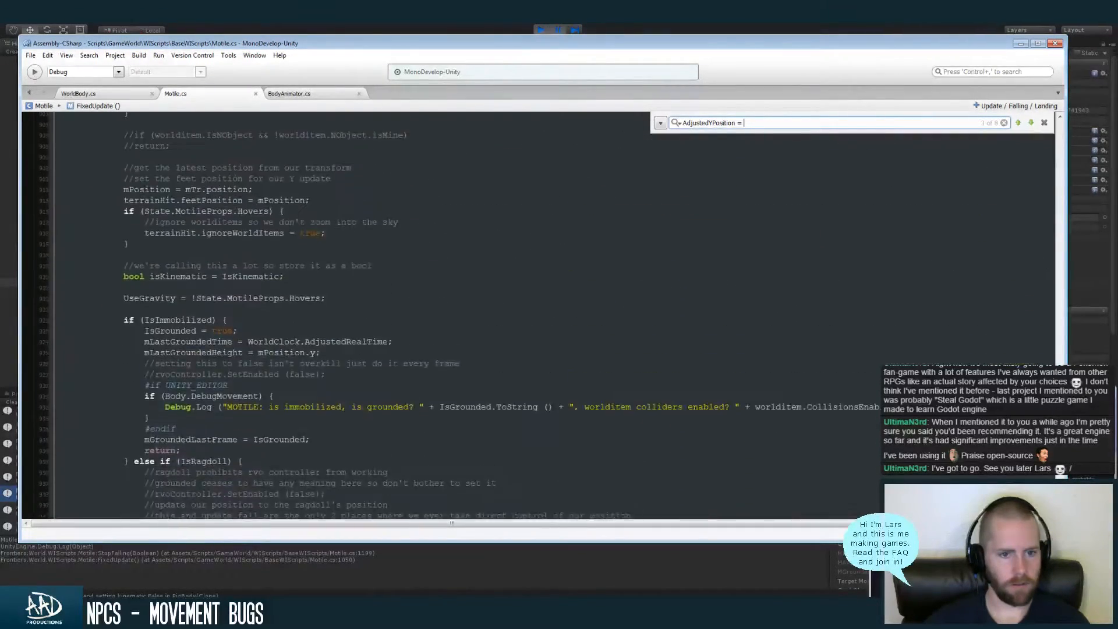
scroll(408, 315, down, 14)
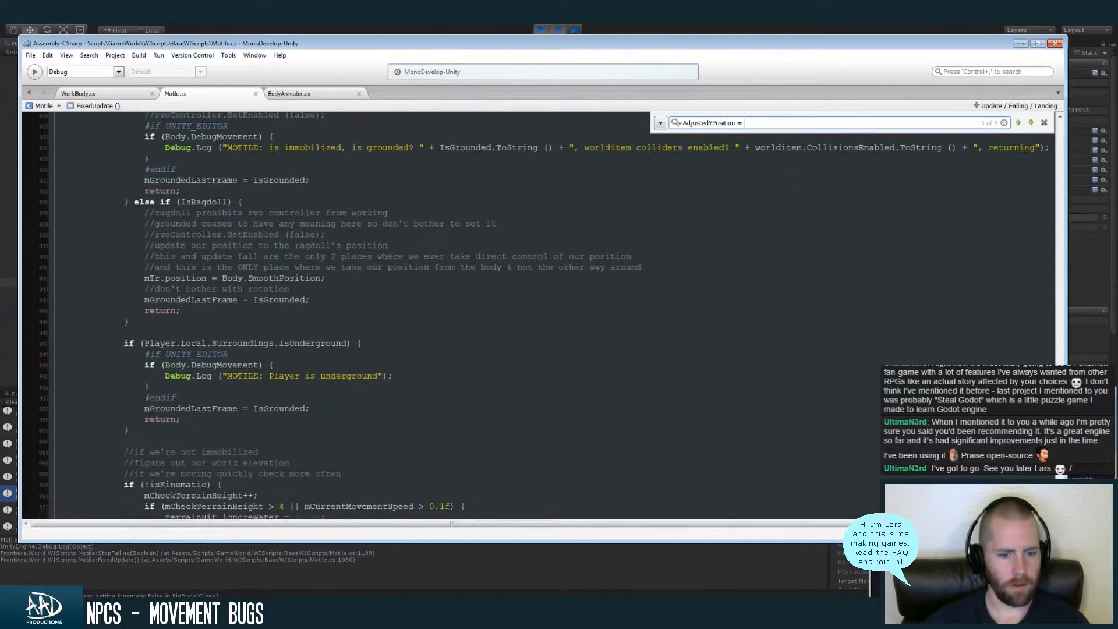
scroll(408, 314, down, 14)
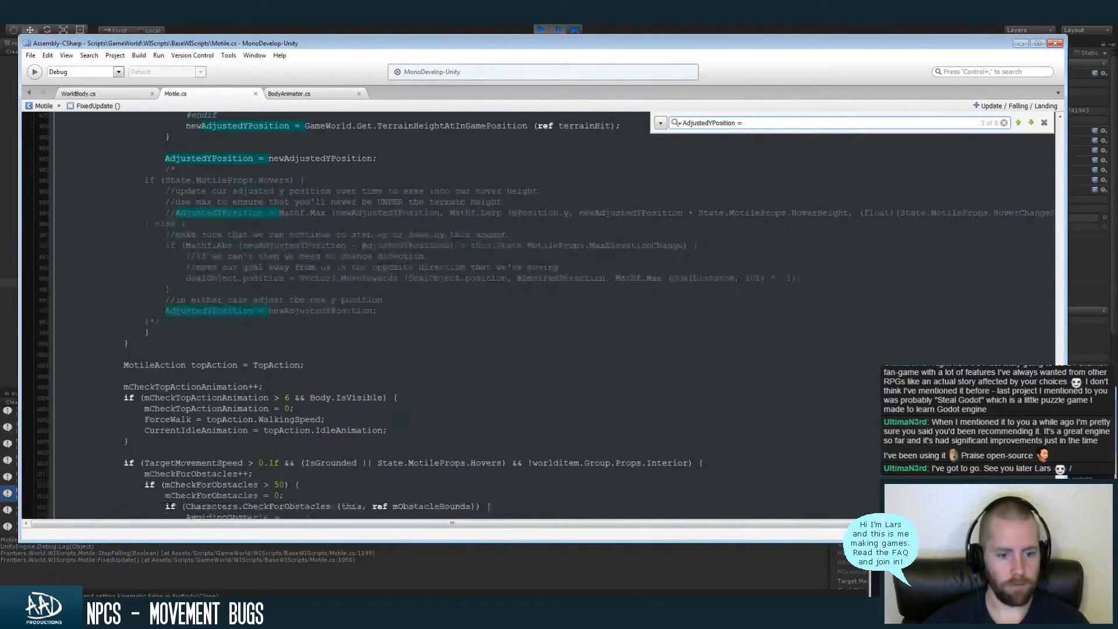
scroll(407, 314, down, 12)
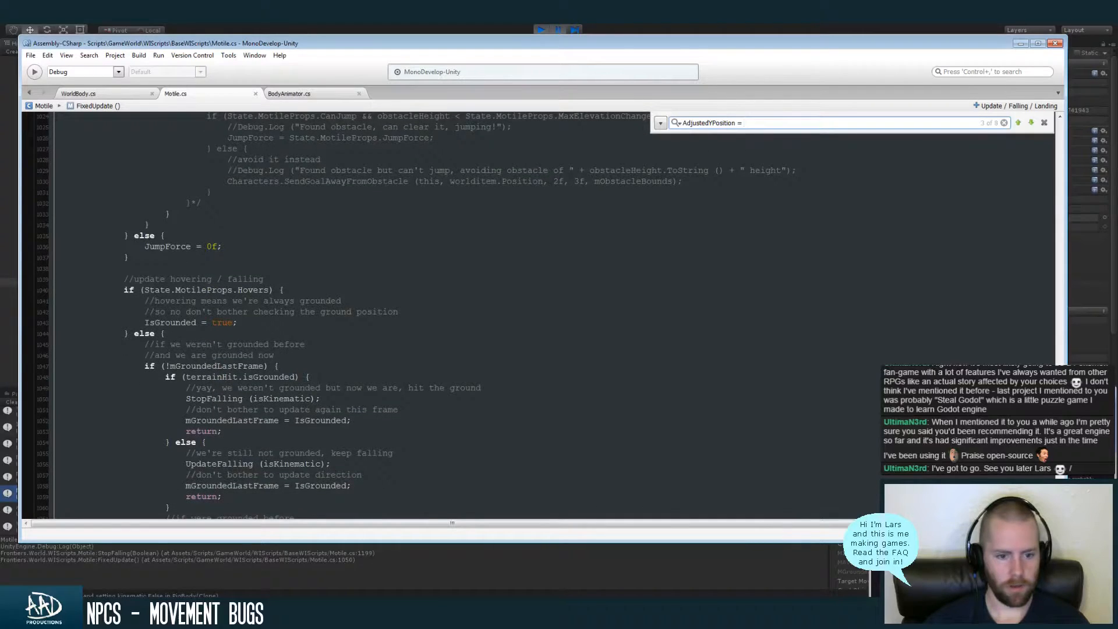
scroll(408, 315, down, 4)
scroll(408, 315, up, 20)
scroll(963, 331, up, 3)
key(Escape)
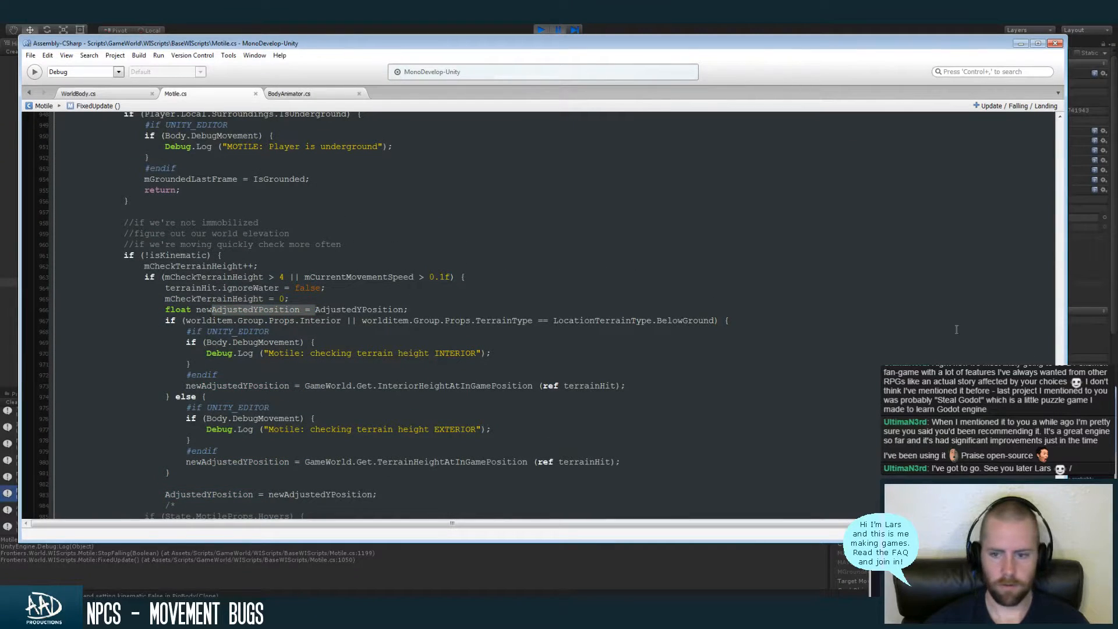
Trace AdjustedYPosition and the falling logic through FixedUpdate in Motile.cs, and go to the declaration of StartFalling
click(729, 320)
scroll(408, 314, down, 4)
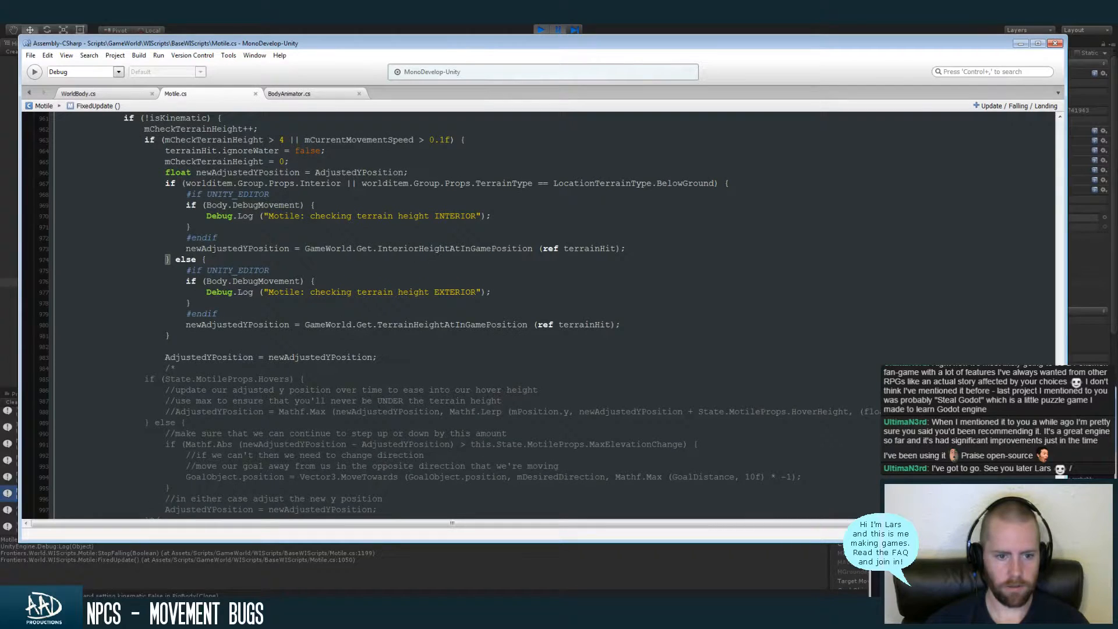
double_click(233, 357)
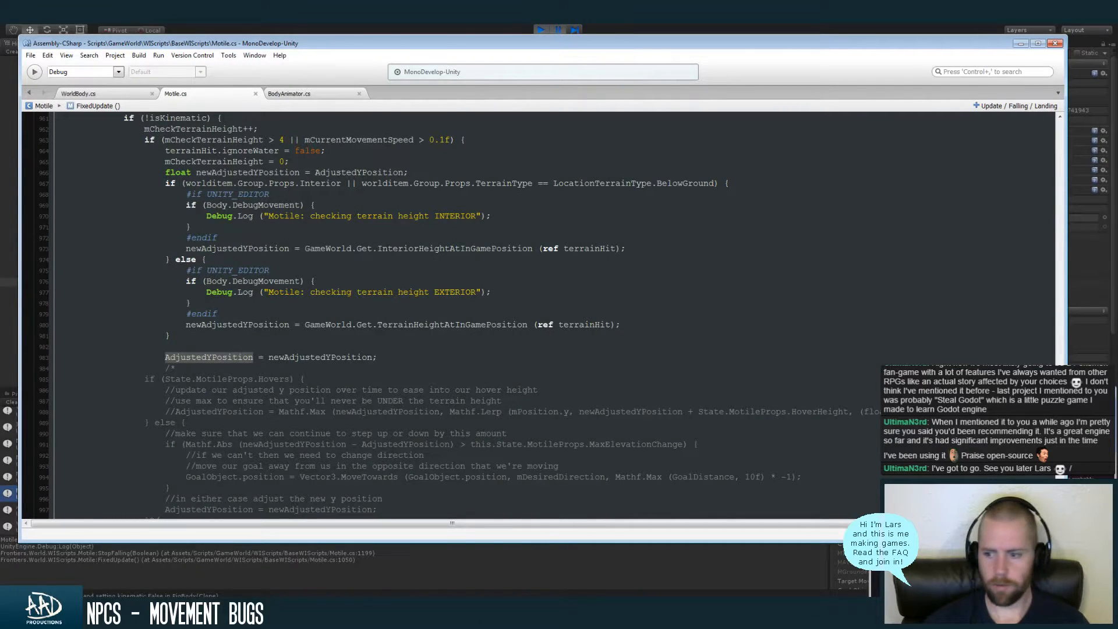
scroll(407, 314, down, 20)
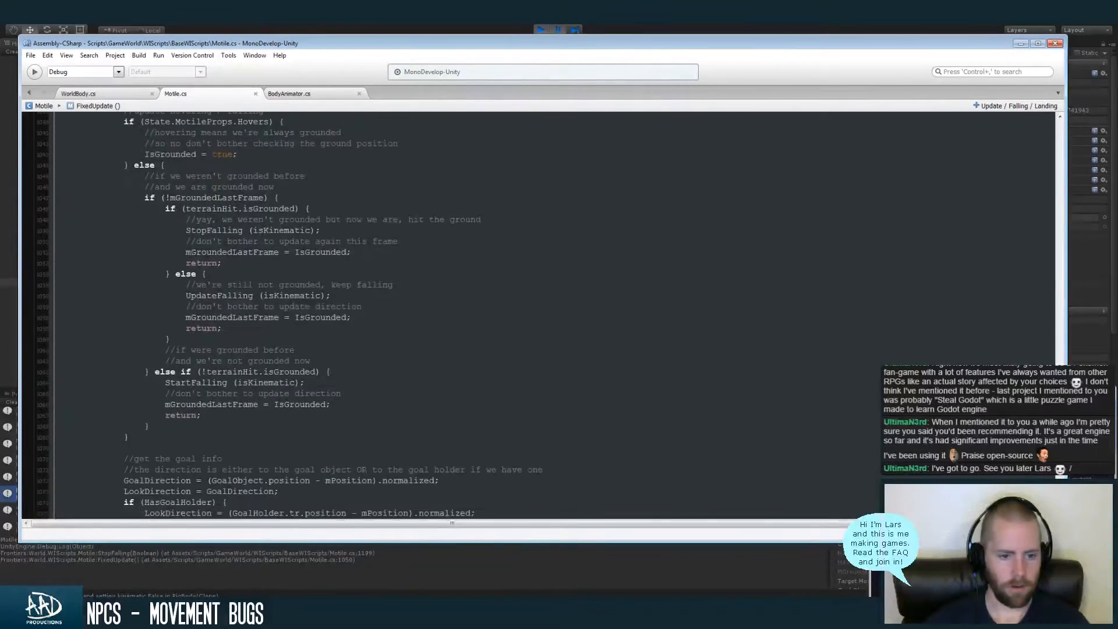
scroll(407, 315, up, 1)
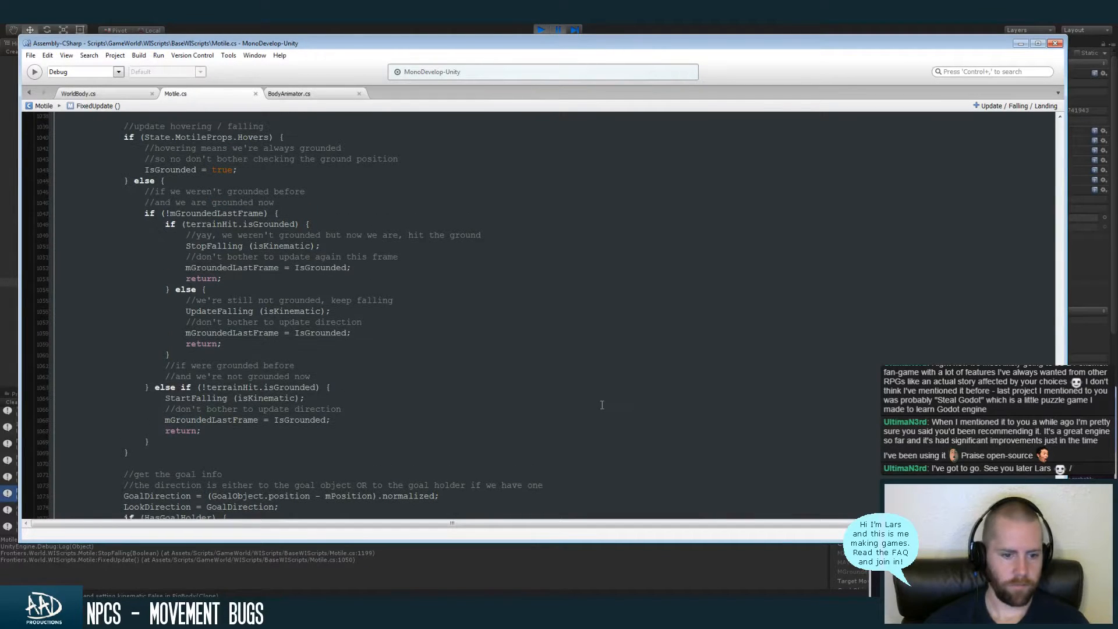
right_click(195, 398)
click(222, 414)
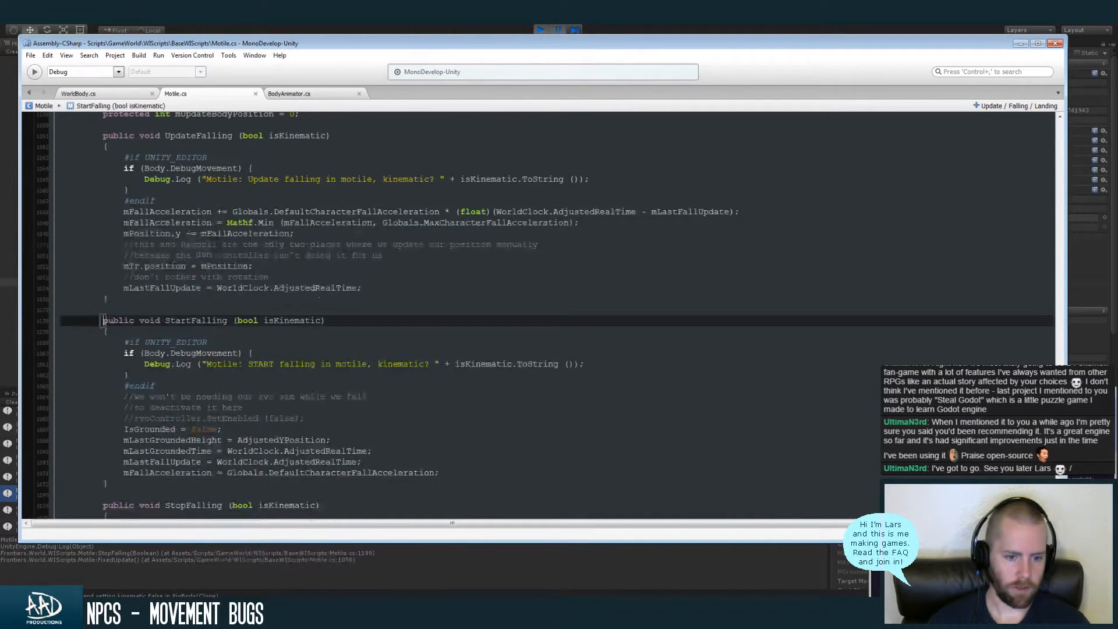
Find every use of mLastGroundedHeight in Motile.cs, cycling through the matches from StartFalling
click(187, 440)
key(ctrl+f)
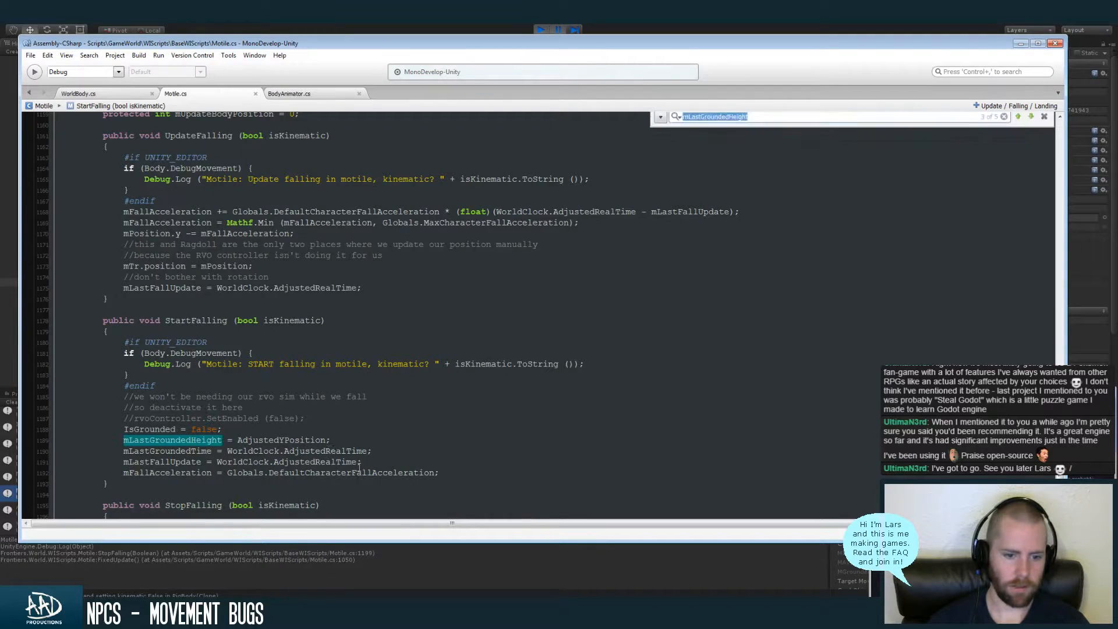
key(Return)
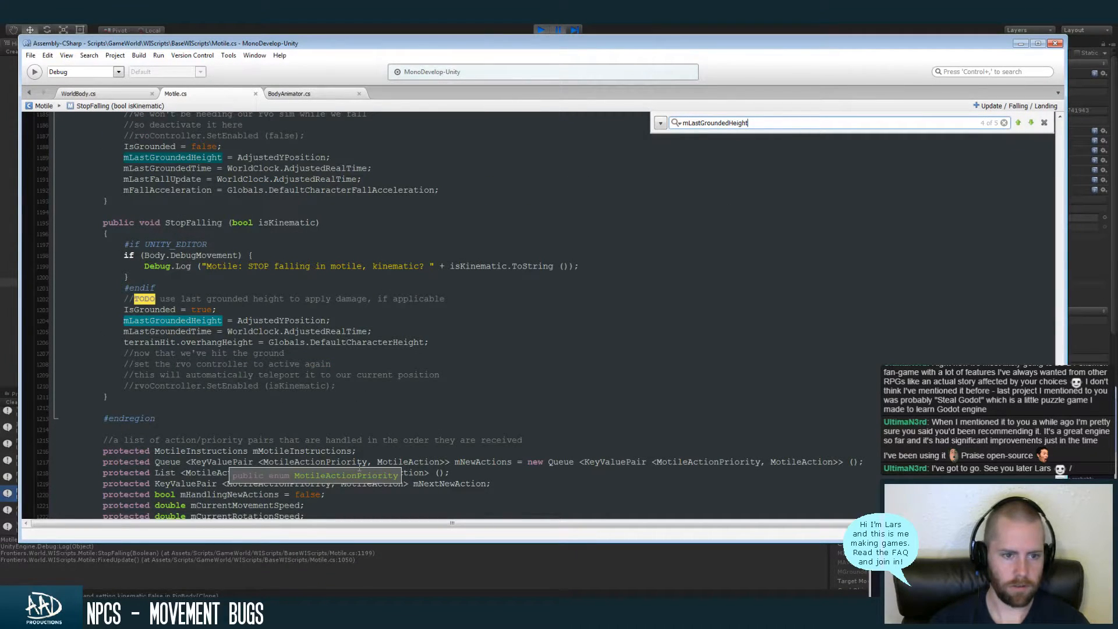
key(Return)
key(Return)
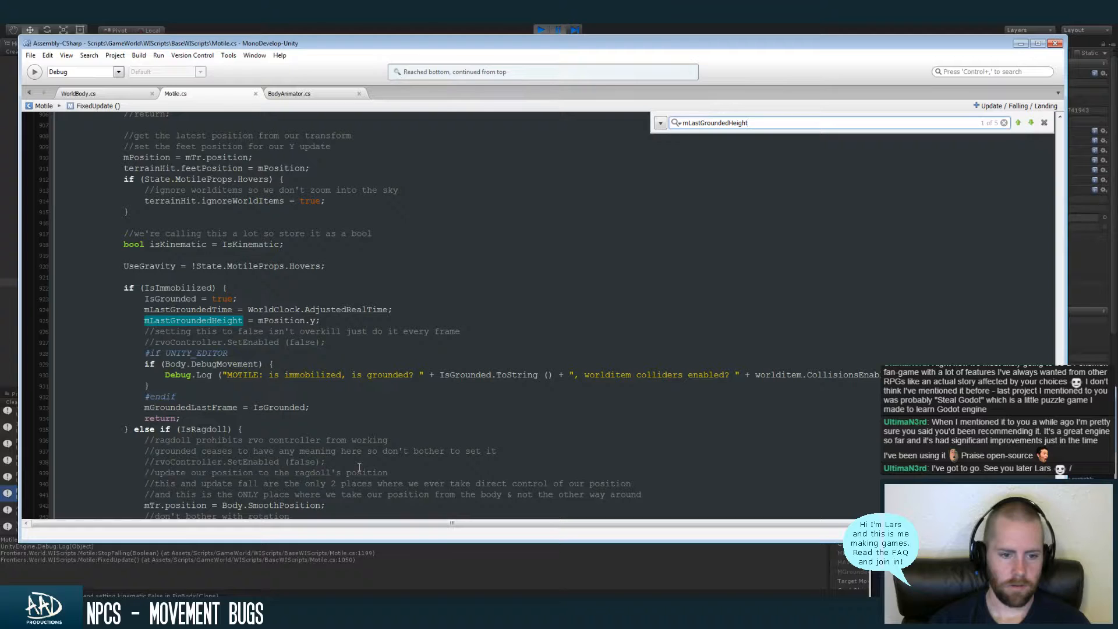
key(Return)
key(Return)
key(Return)
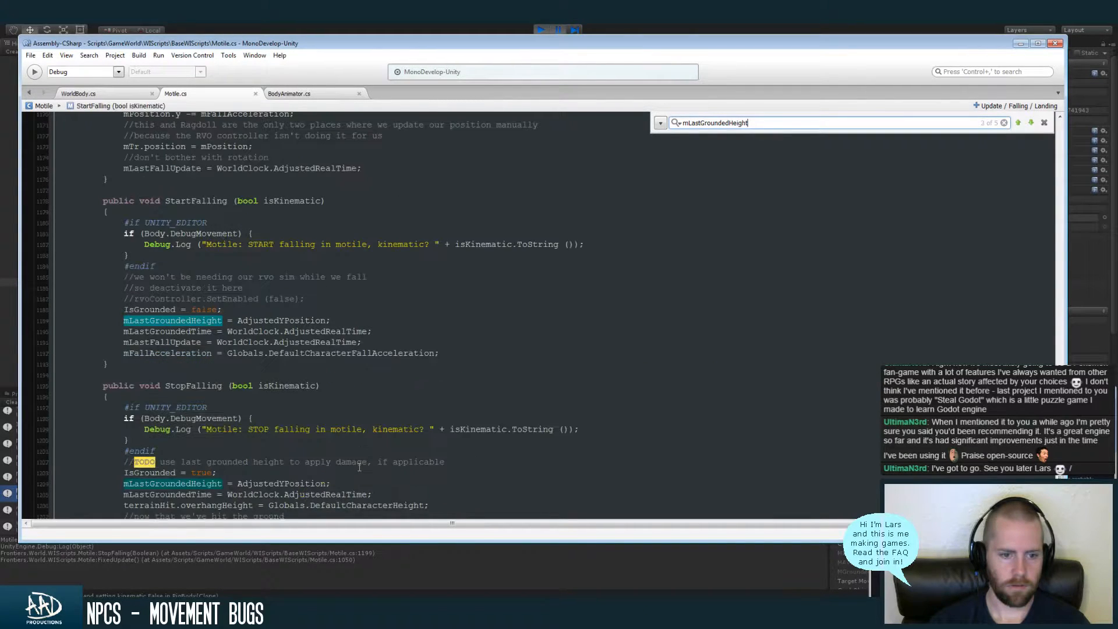
key(Return)
key(Return)
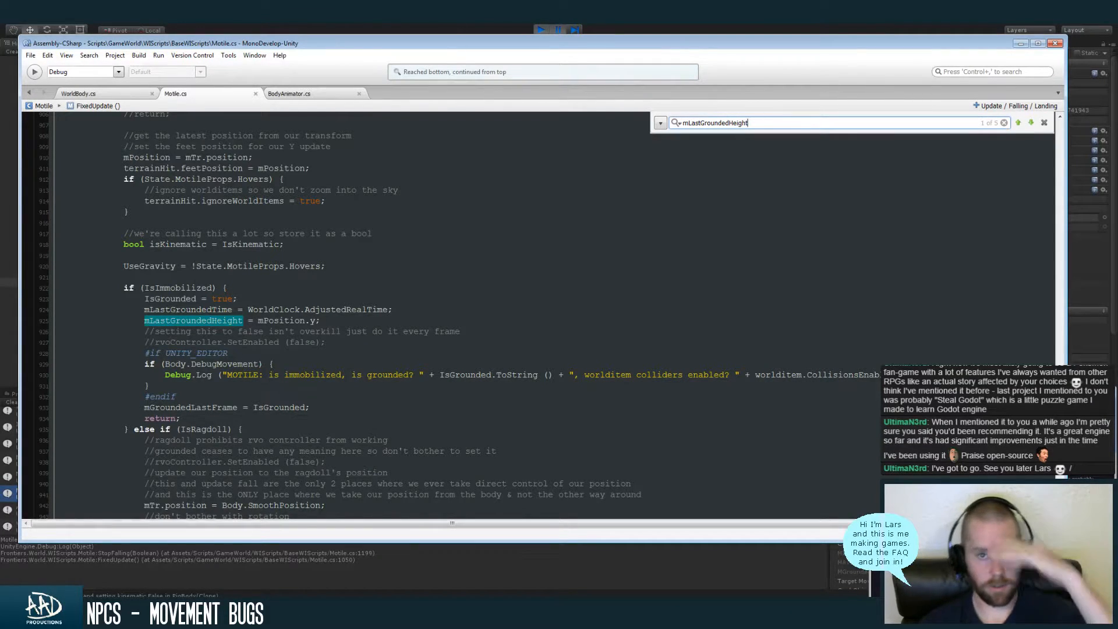
Switch to Unity, lift Creature-0 vertically above the ground, and resume play in the Game view
key(alt+Tab)
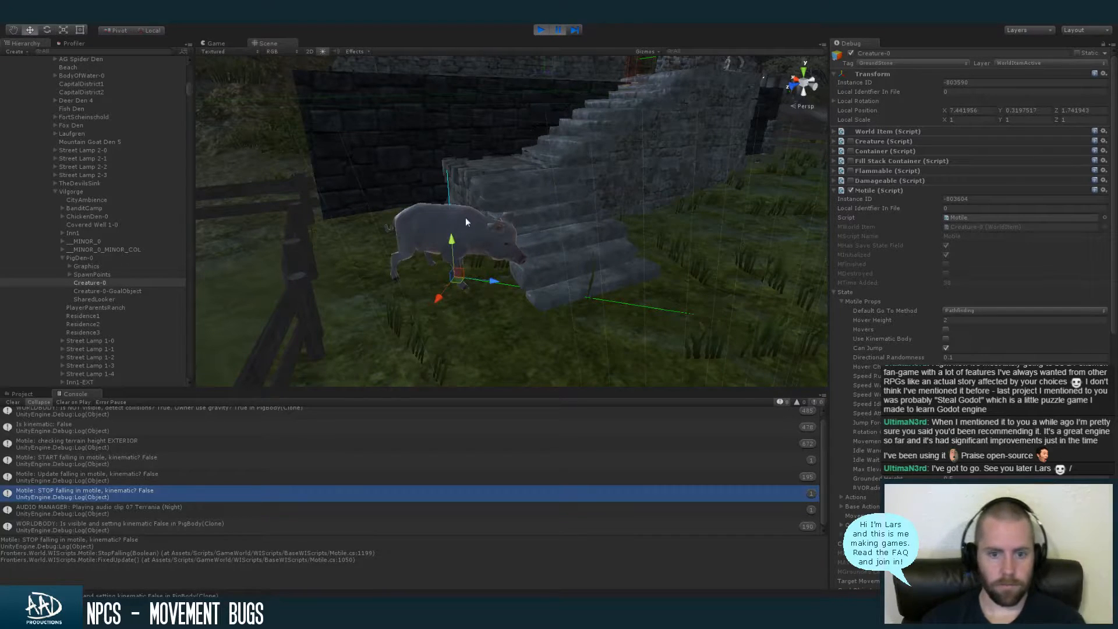
drag(453, 239, 480, 61)
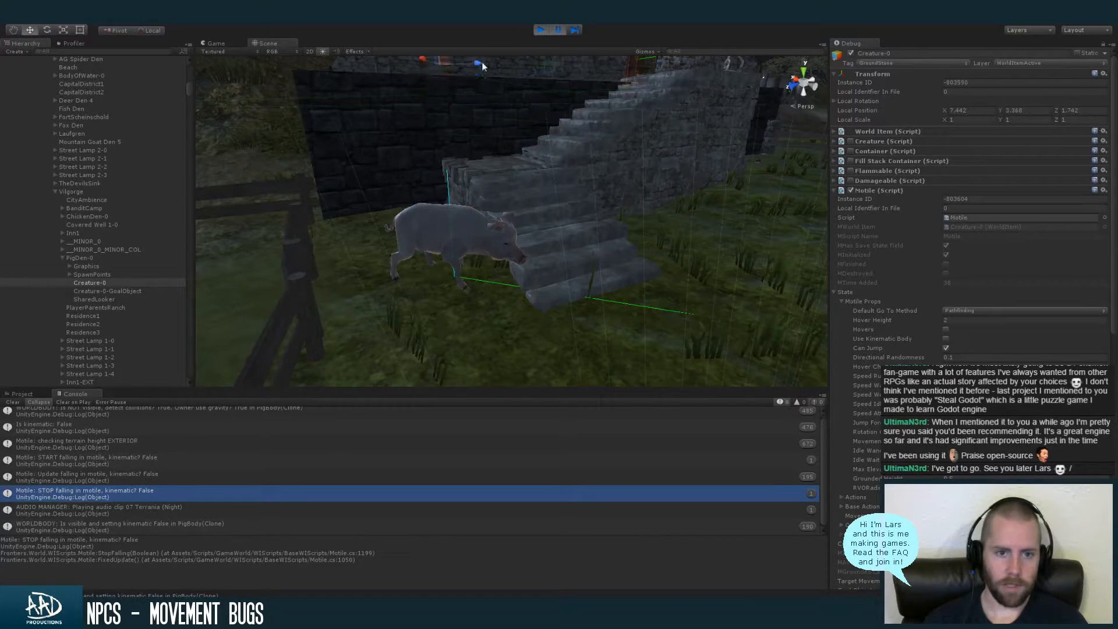
click(217, 43)
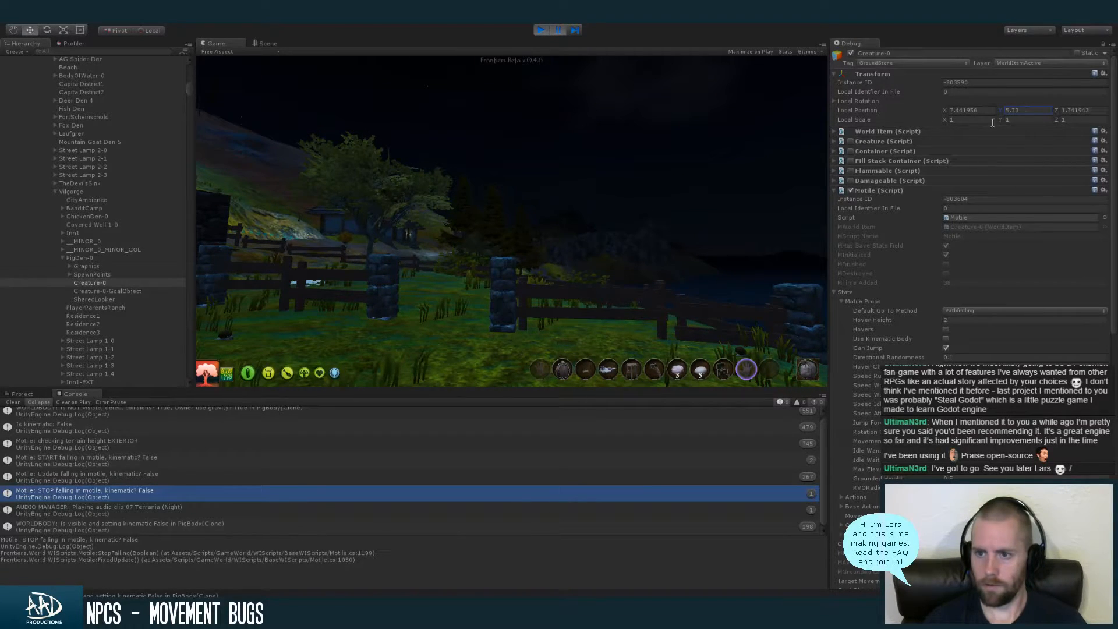
click(557, 31)
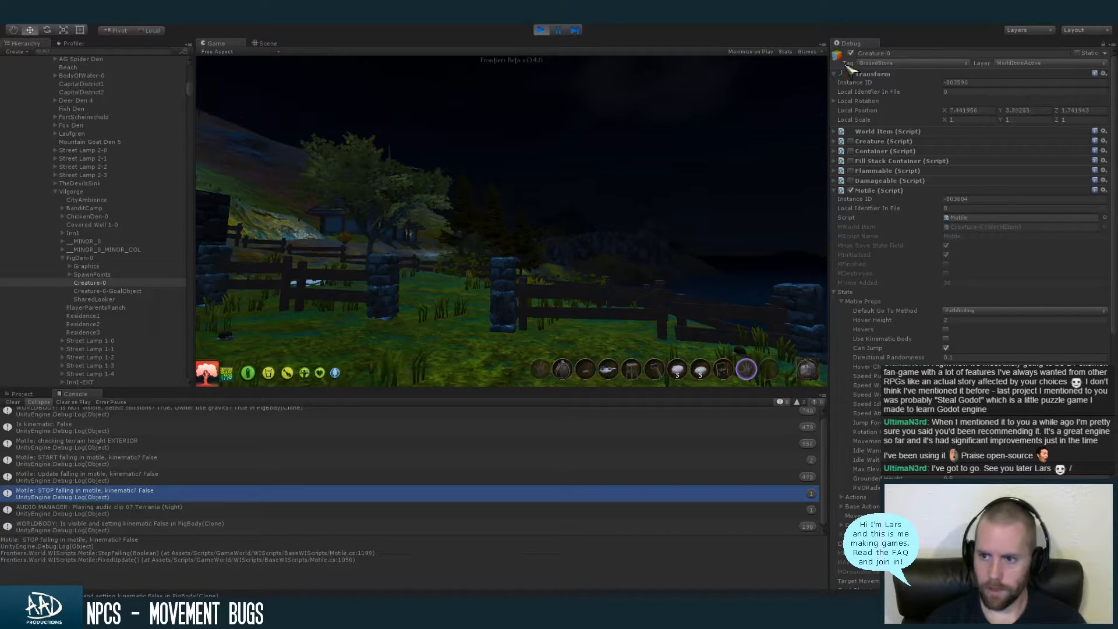
Collapse the Motile component's State group and examine its goal, grounding and Adjusted YPosition values during play
click(843, 293)
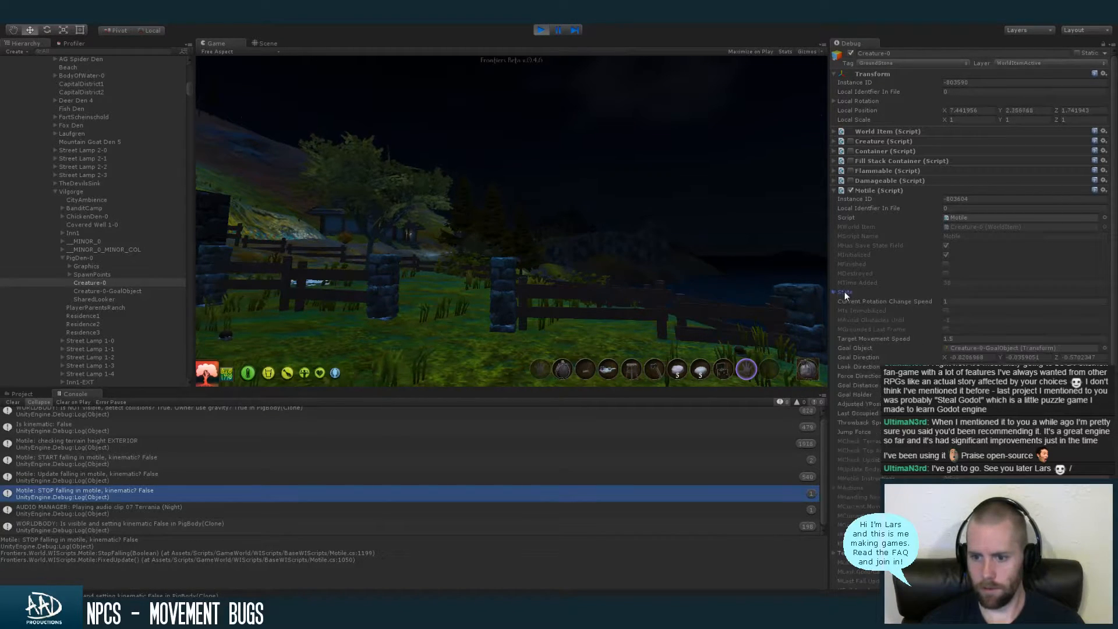
click(1112, 44)
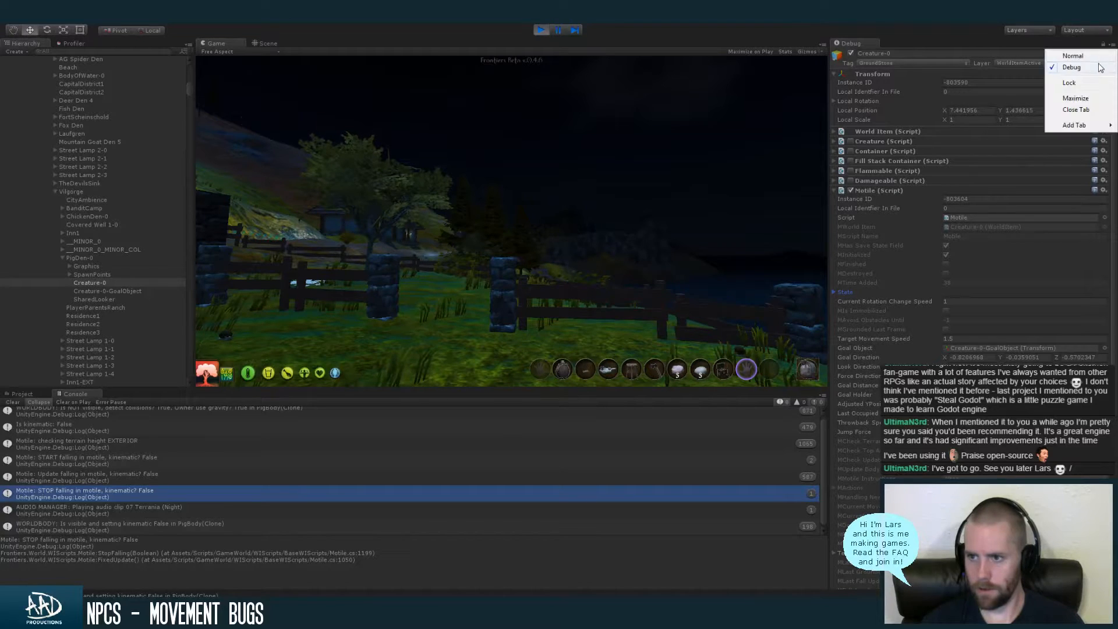
click(969, 37)
drag(1111, 160, 1111, 276)
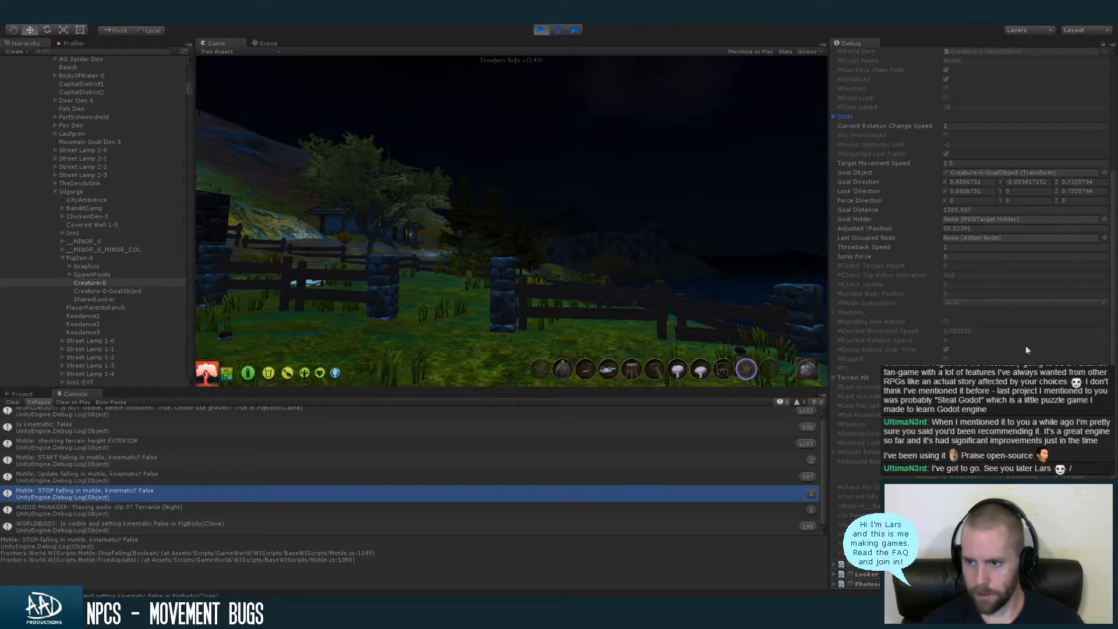
drag(1114, 285, 1115, 228)
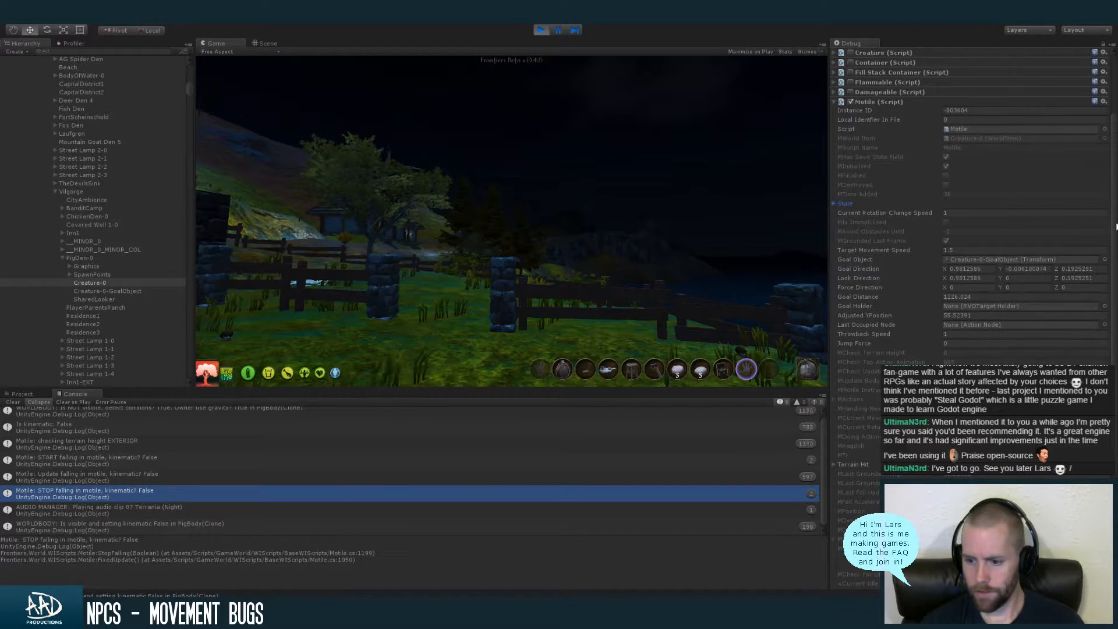
Walk around in the game to watch the pig beside the stone stairs, pausing and resuming play once
click(725, 263)
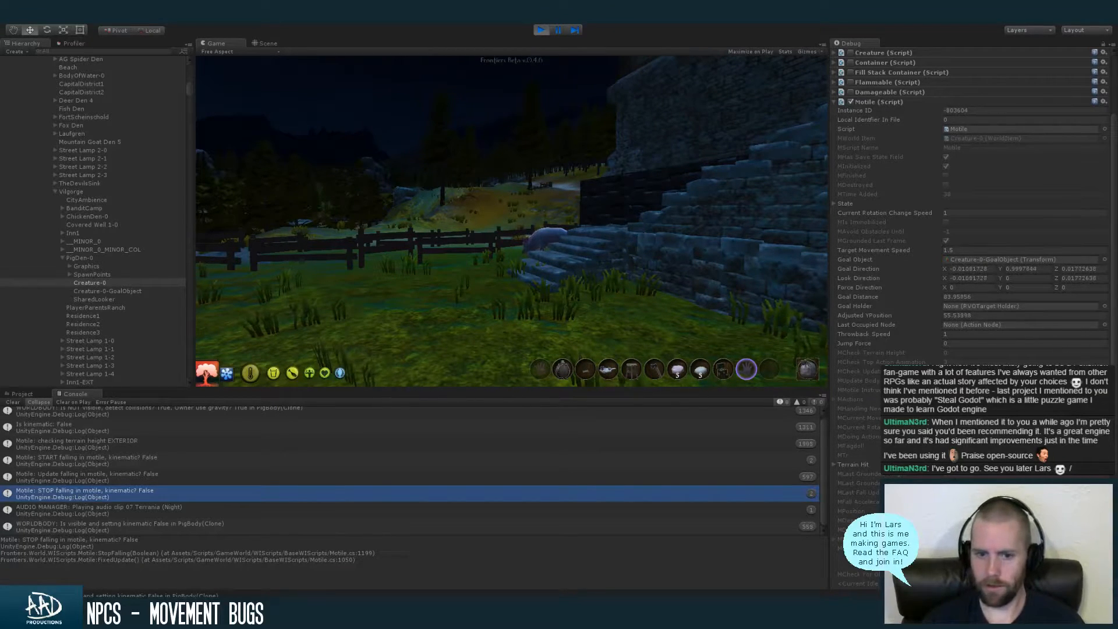
key(w)
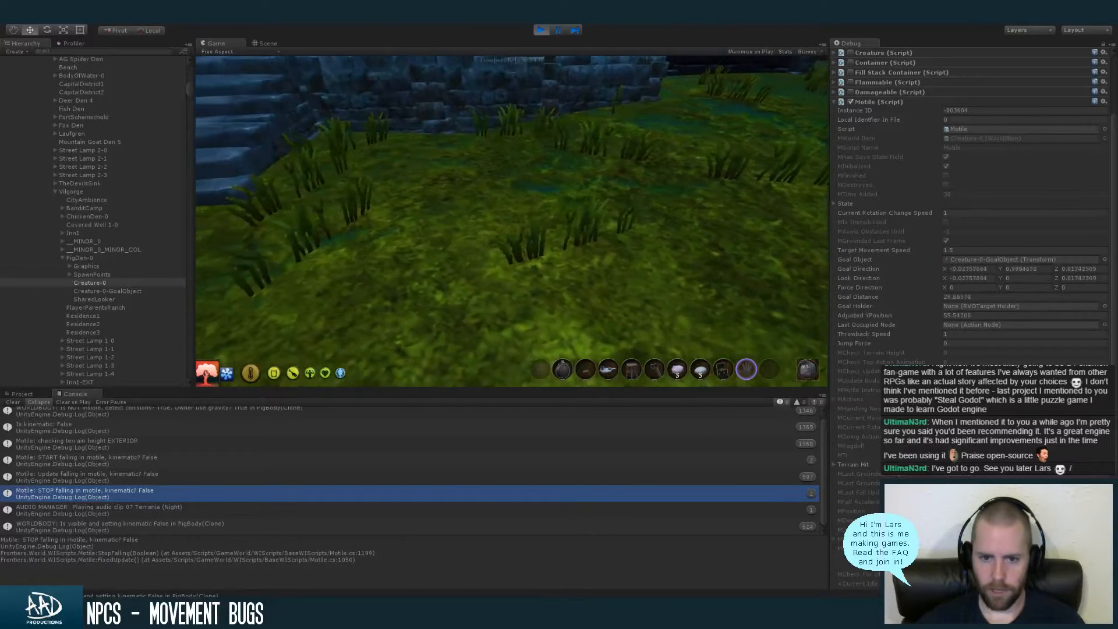
key(super)
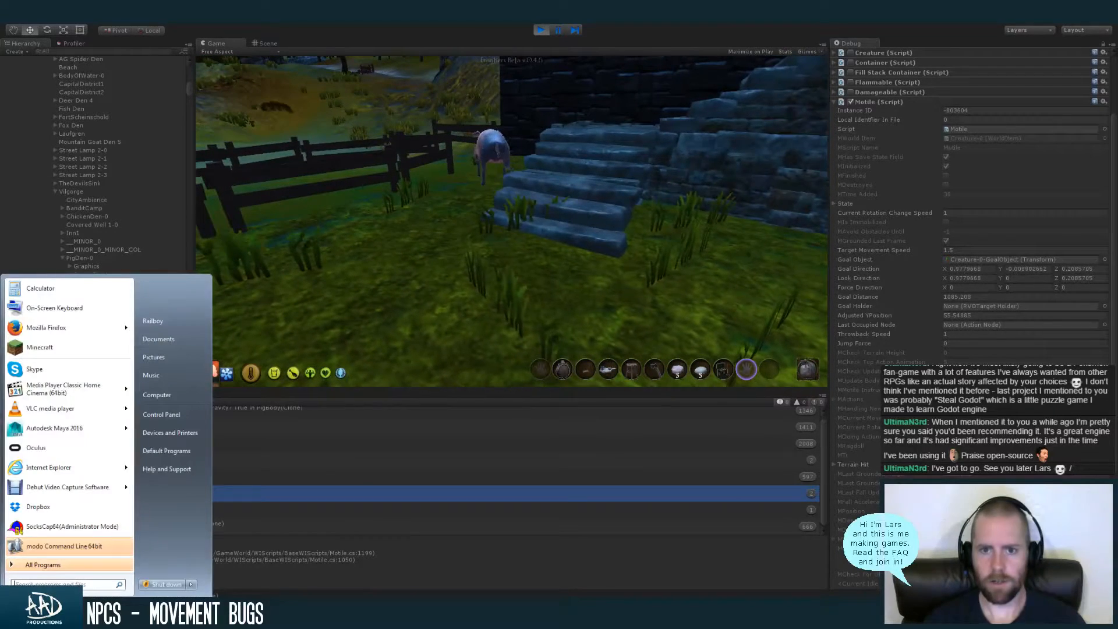
click(557, 29)
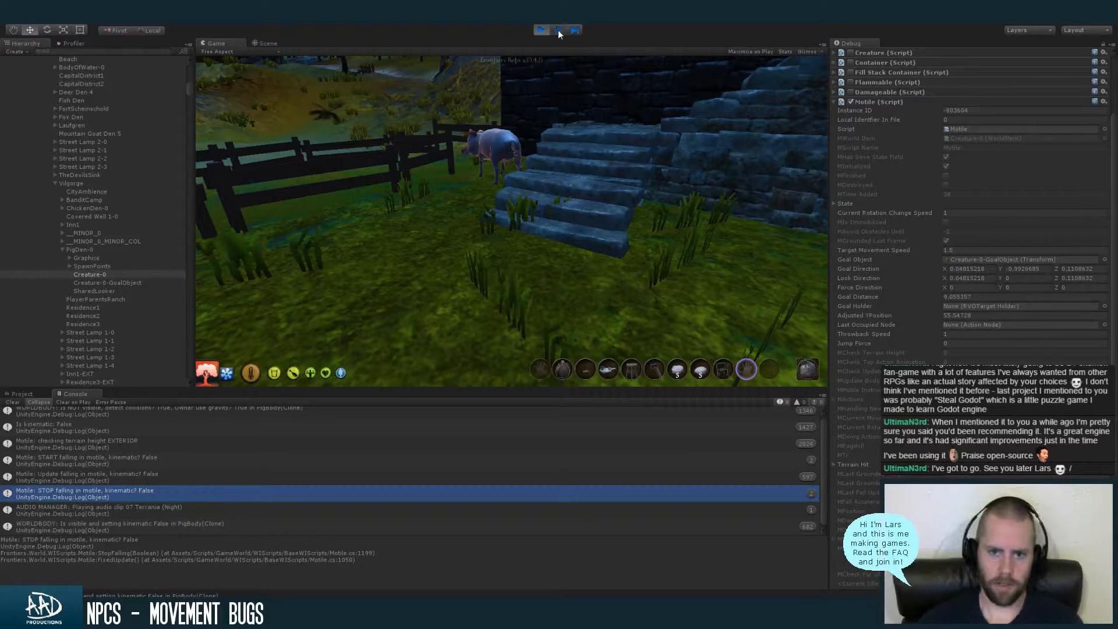
click(558, 29)
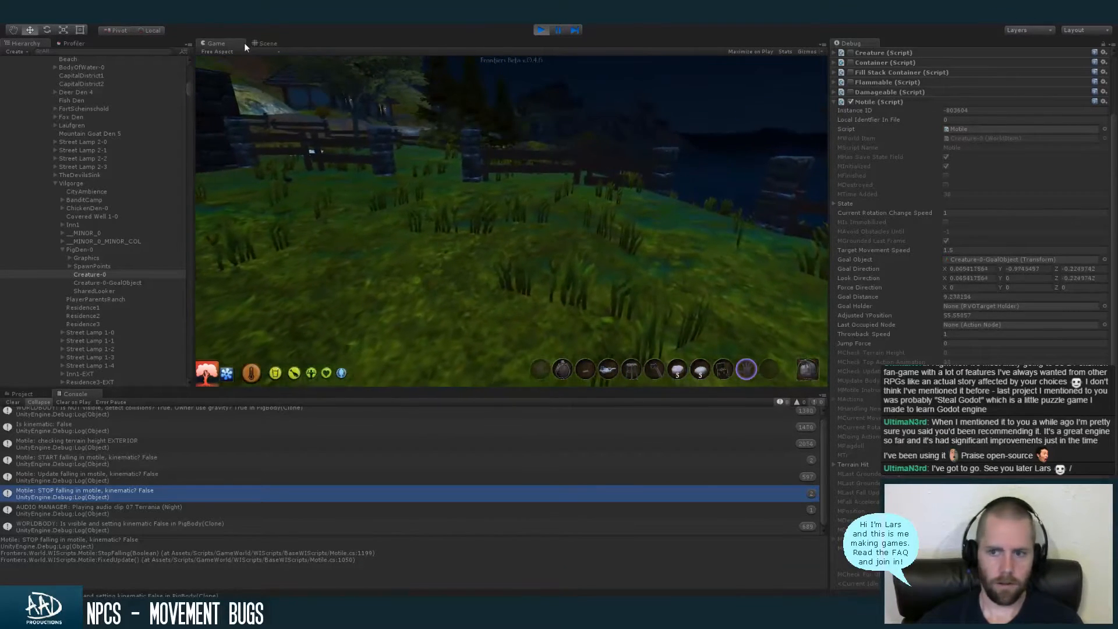
Raise Creature-0 by increasing its local Y position, and inspect its feet against the stairs up close in the Scene view
scroll(1112, 96, up, 4)
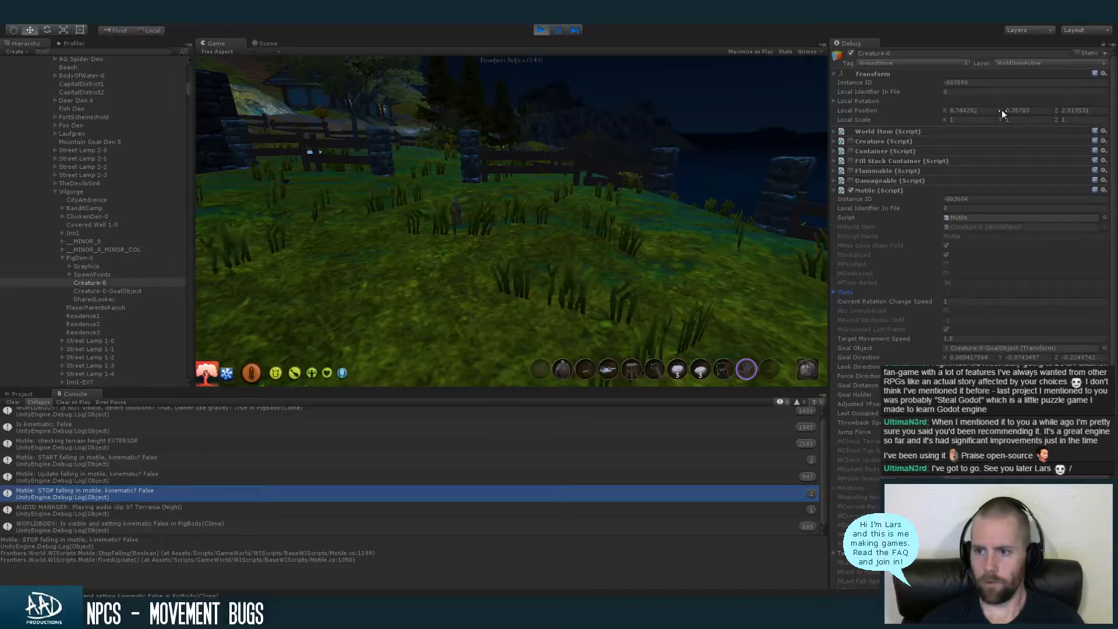
drag(1002, 110, 1030, 111)
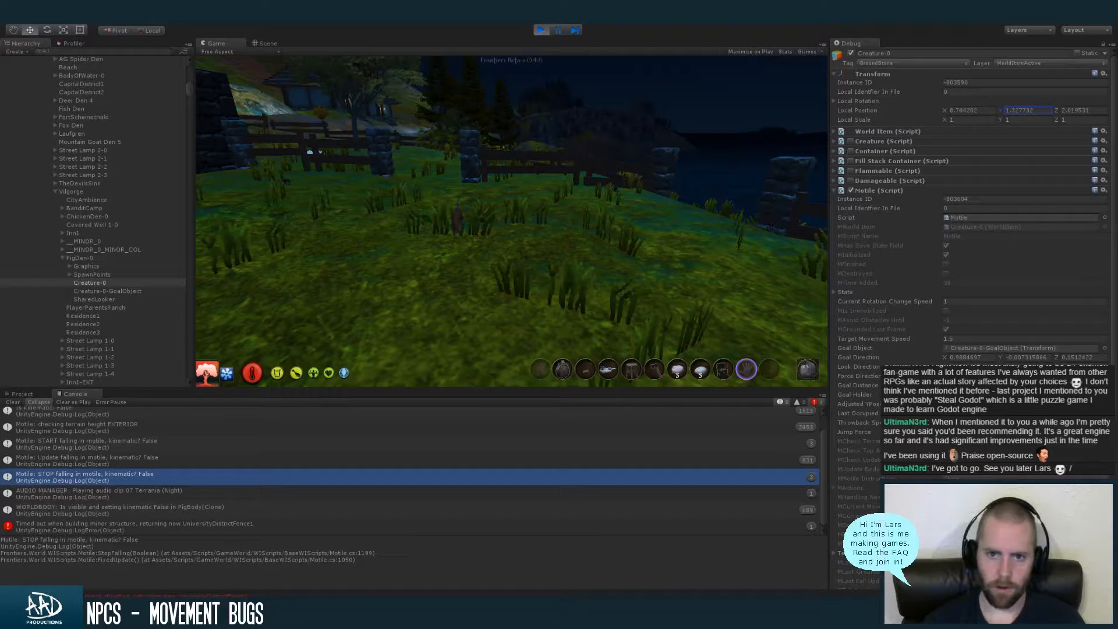
click(268, 43)
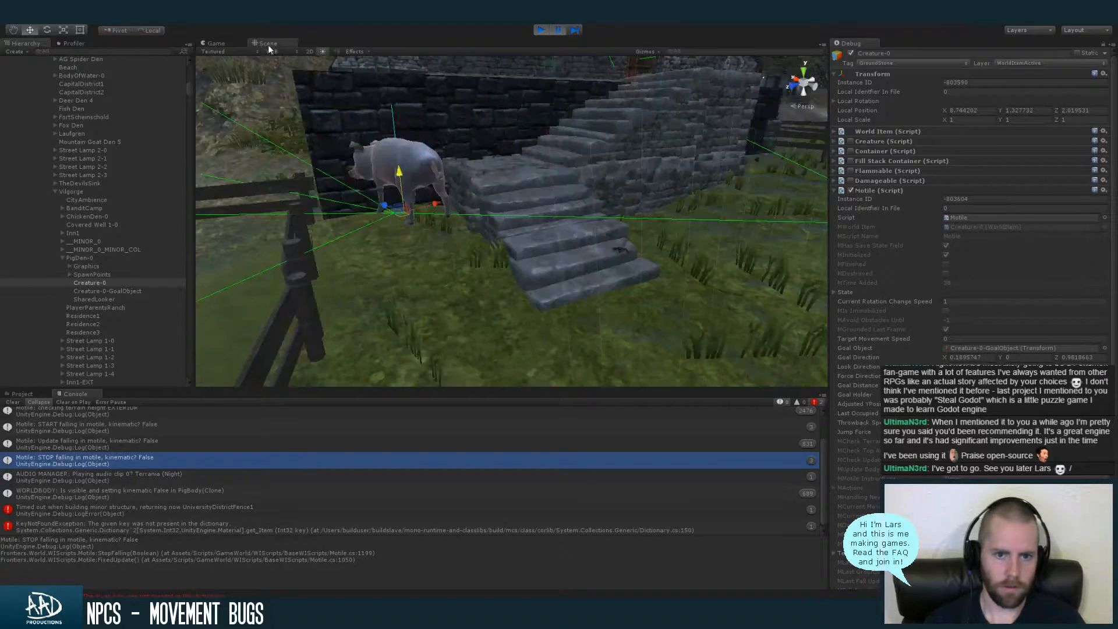
mouse_move(535, 228)
alt+mouse_down()
mouse_move(684, 207)
mouse_move(533, 225)
alt+mouse_up()
alt+right_drag(533, 225, 692, 210)
alt+drag(576, 227, 590, 214)
alt+right_drag(591, 214, 655, 219)
alt+drag(654, 220, 642, 223)
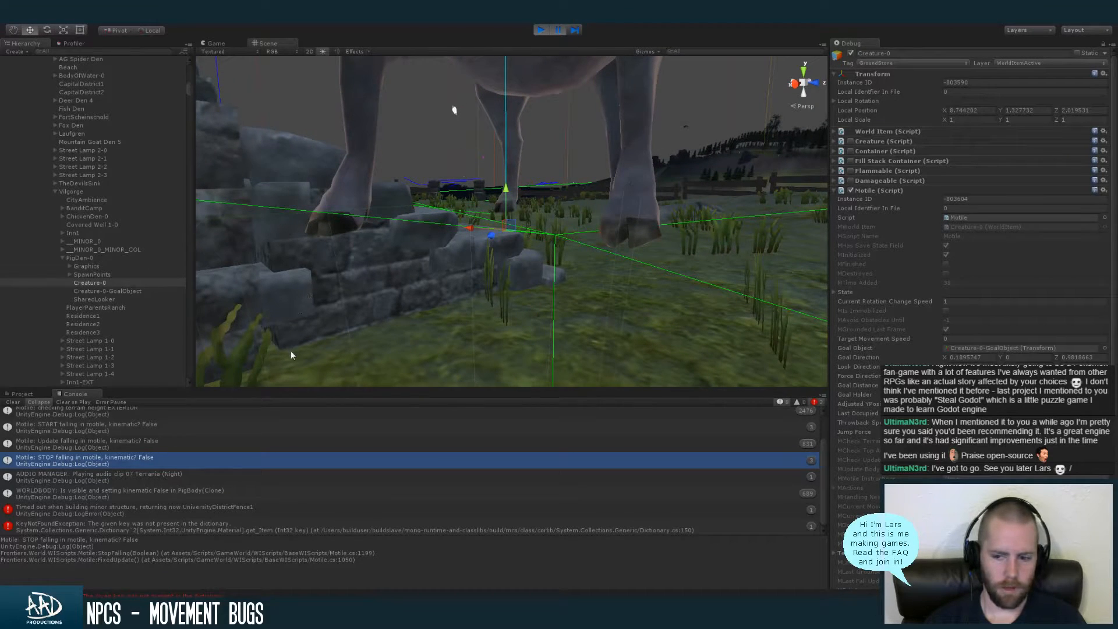
Turn off message collapsing in the console and examine the WORLDBODY entry about PigBody(Clone) collisions and gravity
click(46, 402)
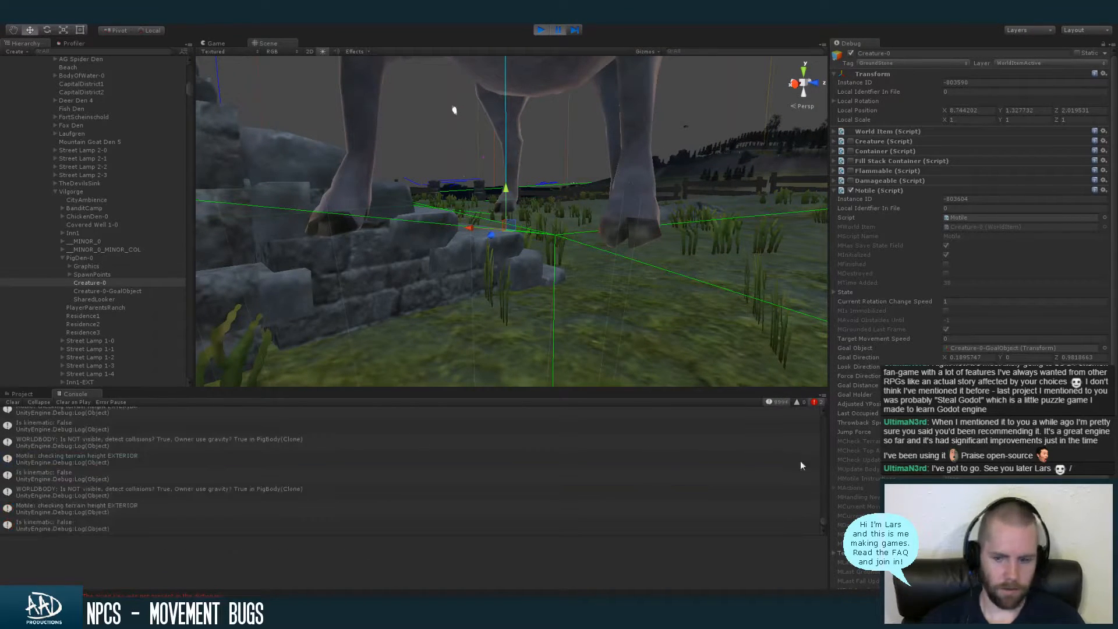
click(521, 481)
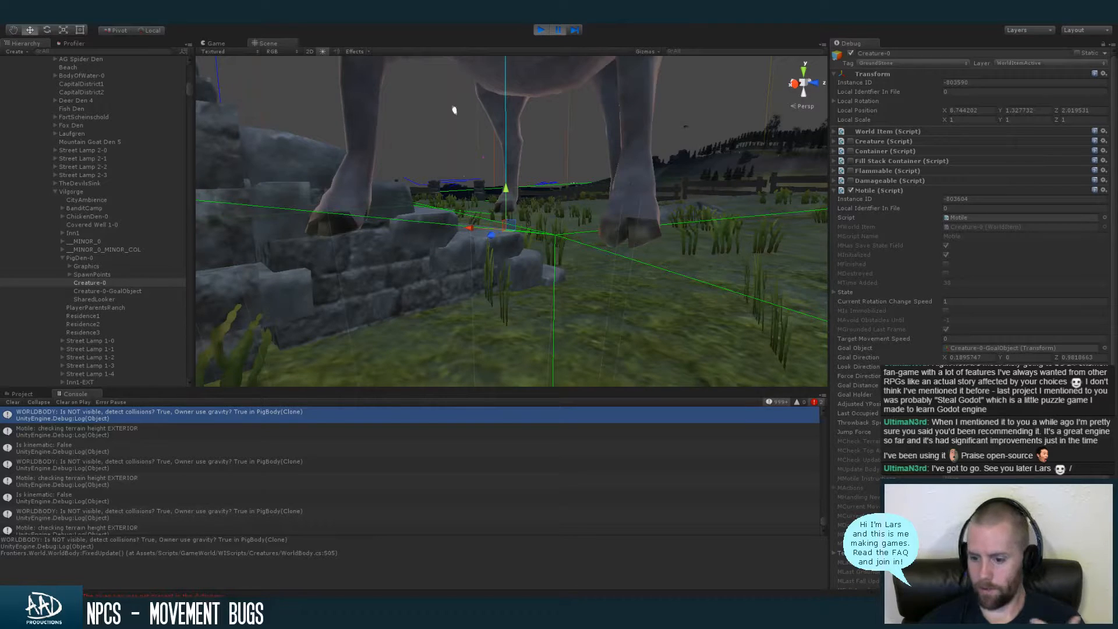
Examine the Terrain Hit group and Adjusted YPosition on the Motile component, collapse the group, and view the creature from ground level
click(834, 553)
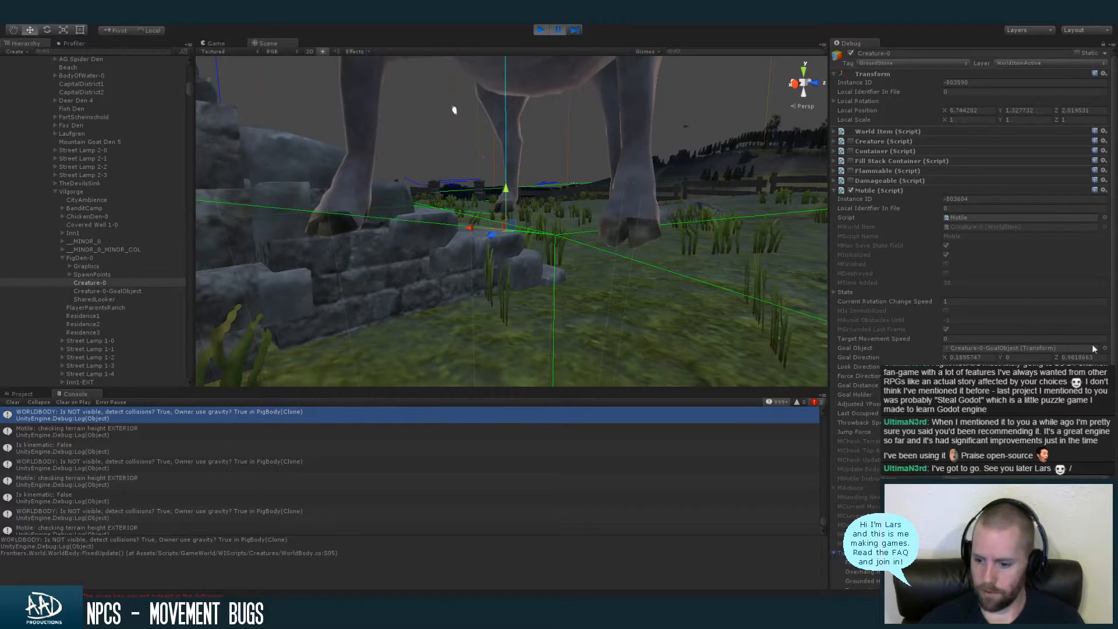
drag(1114, 310, 1115, 397)
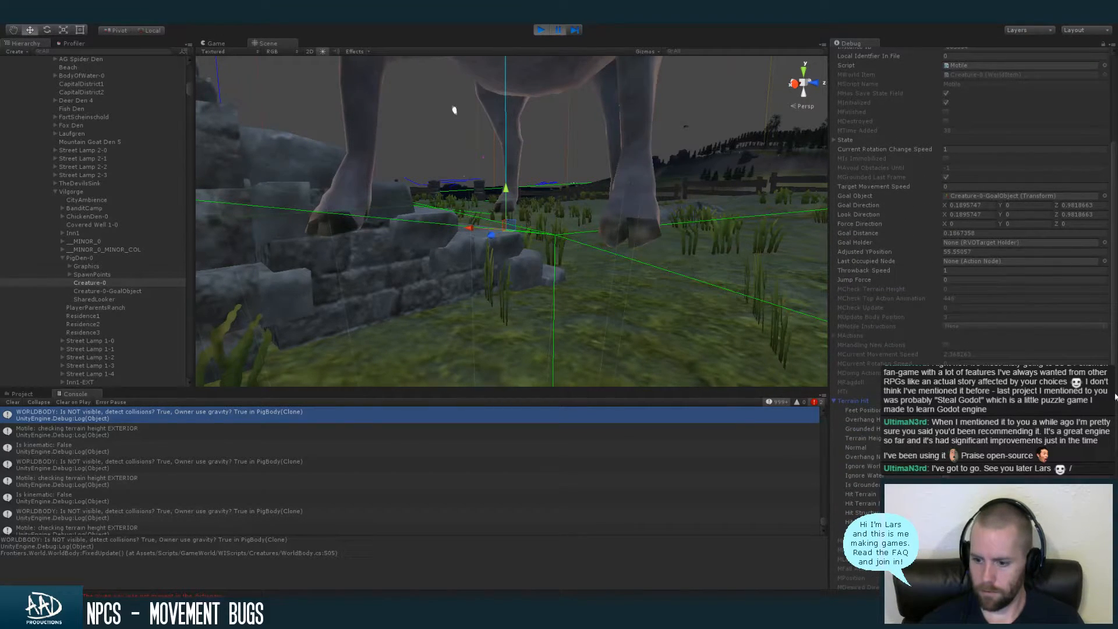
click(850, 402)
scroll(1113, 313, up, 2)
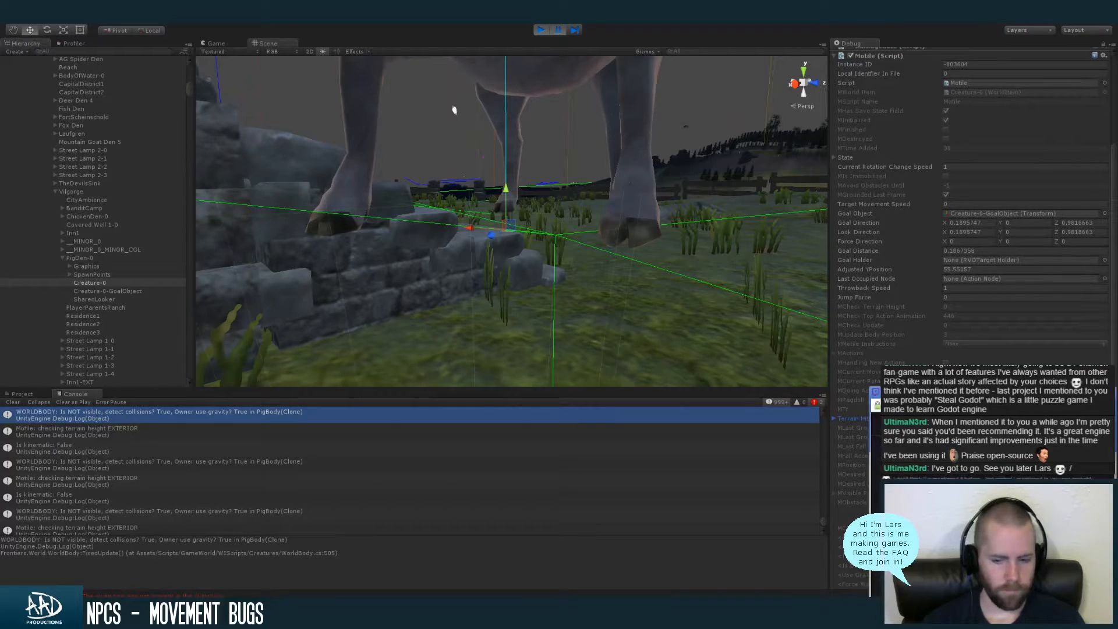
drag(1114, 189, 1115, 159)
alt+drag(722, 284, 697, 141)
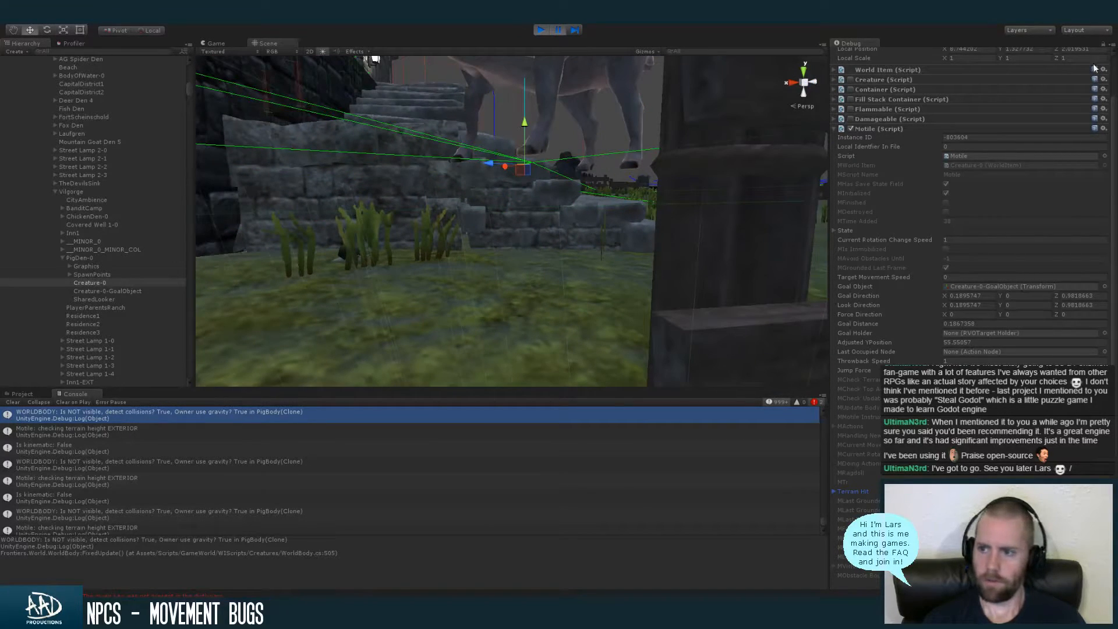
Resume the game to observe how Creature-0 settles, pause it again, and view the pig in the Scene view
scroll(1106, 68, up, 3)
click(558, 30)
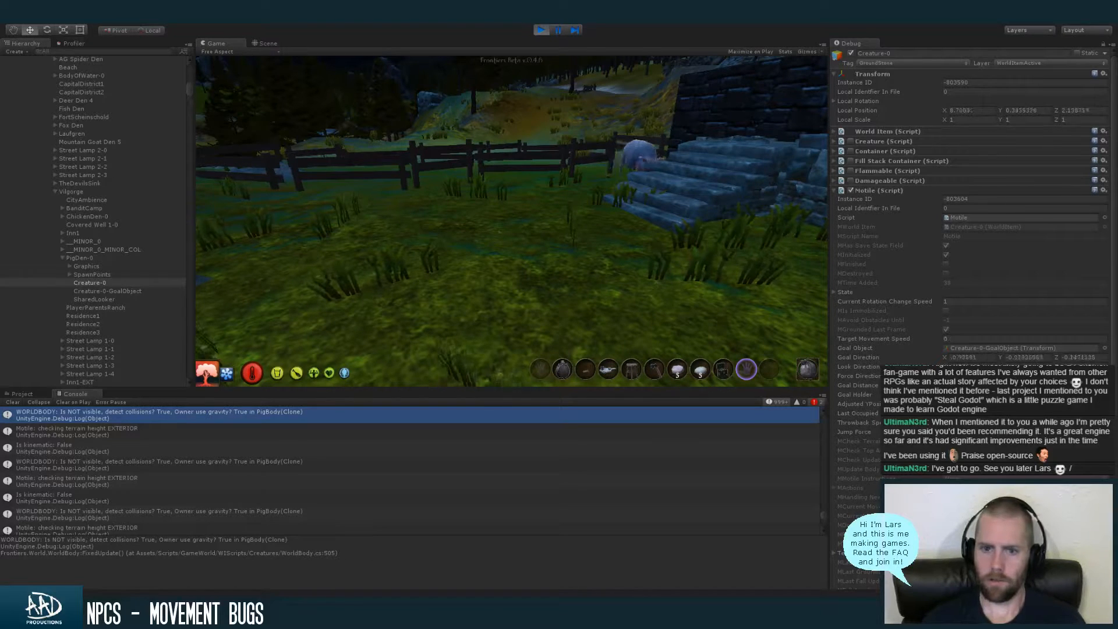
key(super)
click(558, 29)
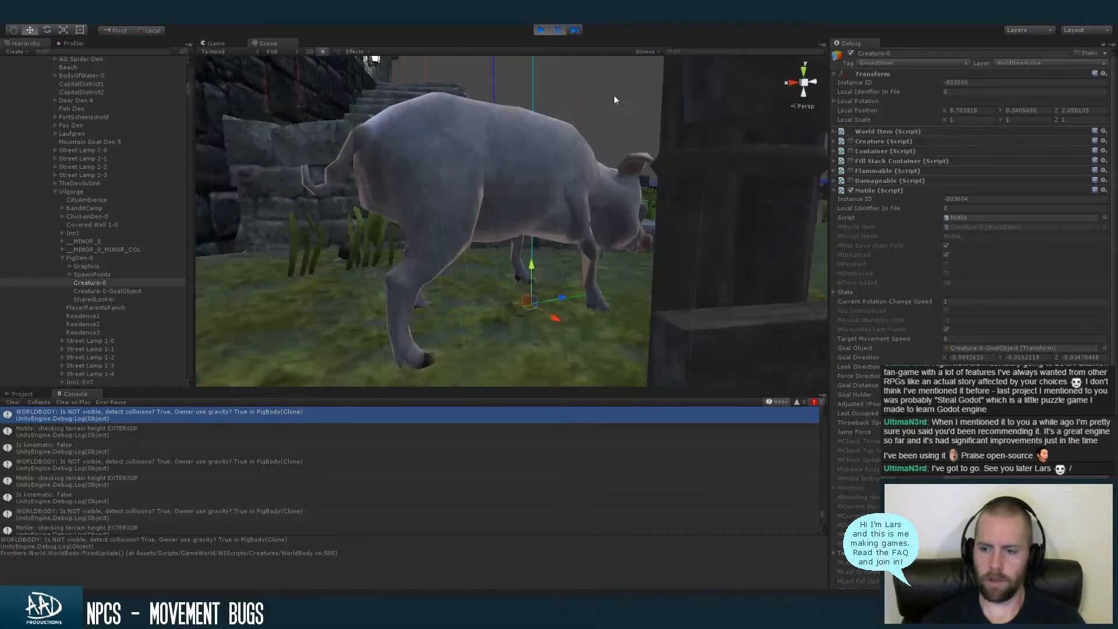
Expand the Motile State group, then raise Creature-0's local Y position to about 2.5 and resume the game
click(843, 292)
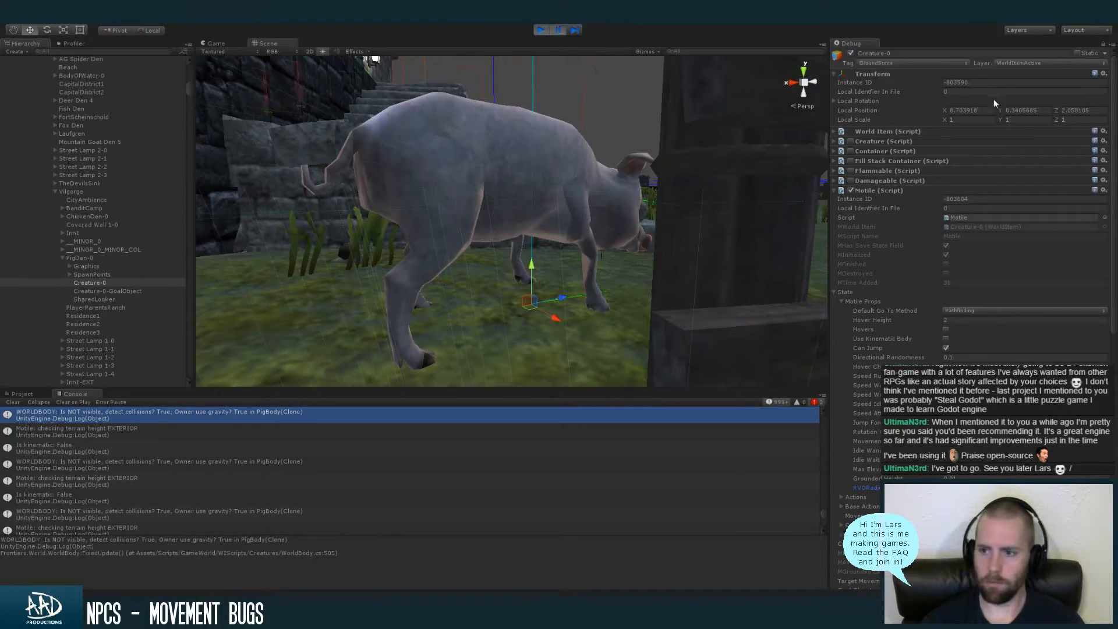
drag(999, 110, 1040, 110)
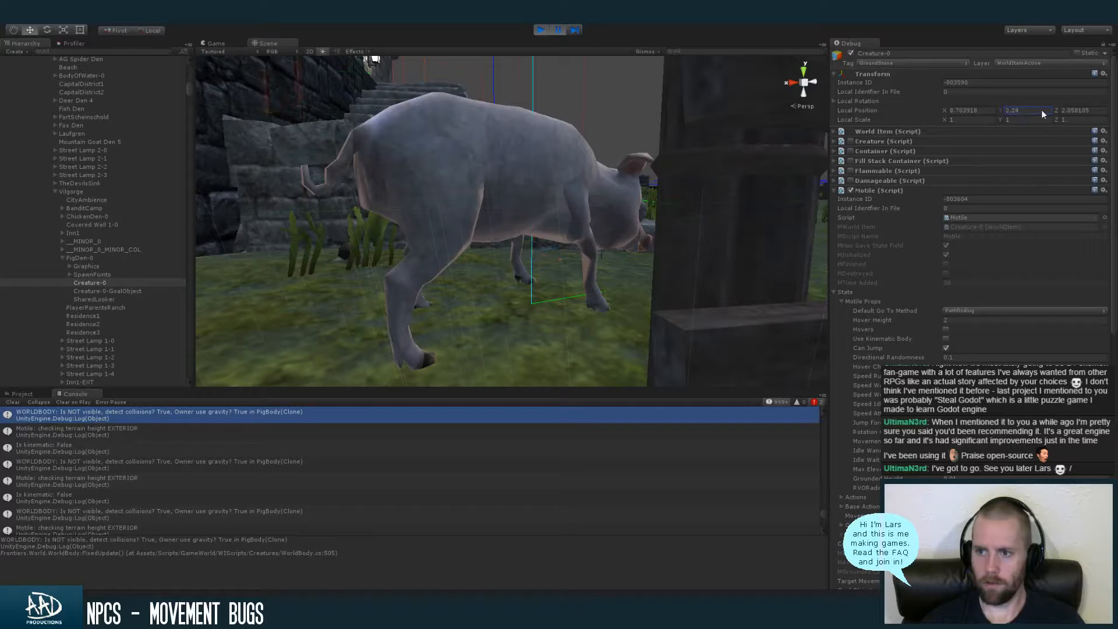
click(236, 44)
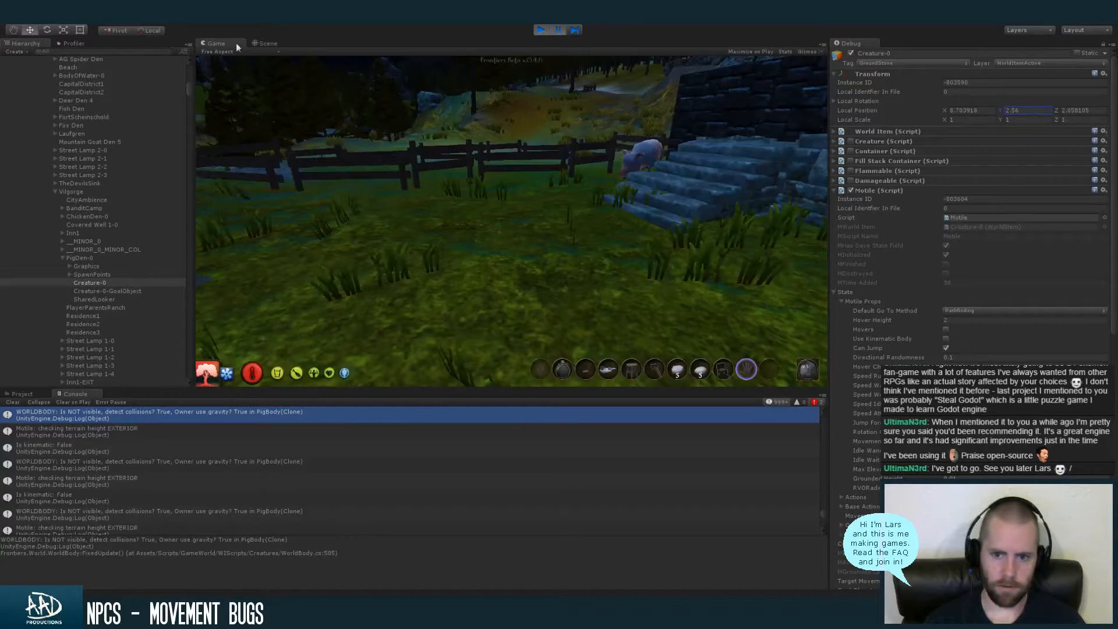
click(559, 30)
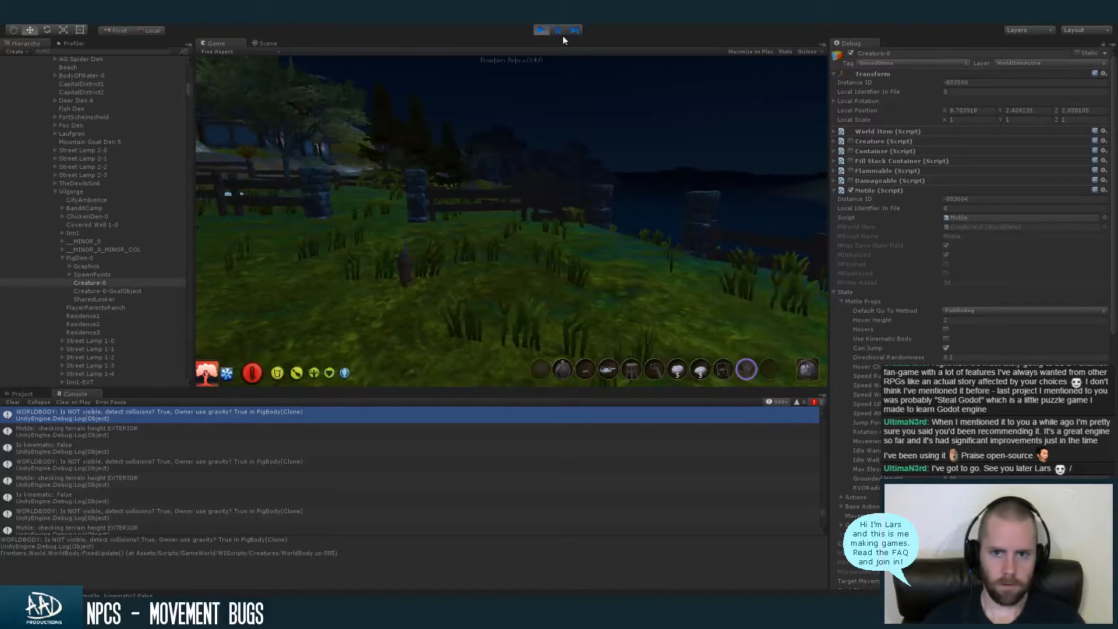
Raise Creature-0's local Y position again and inspect the lifted pig in the Scene view
click(999, 110)
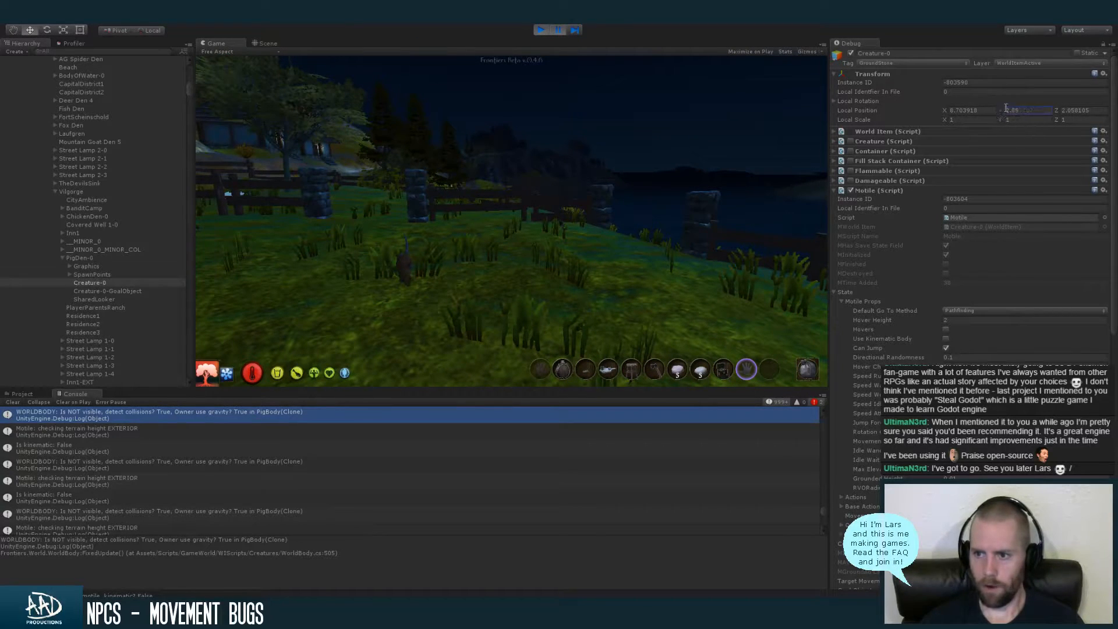
click(556, 29)
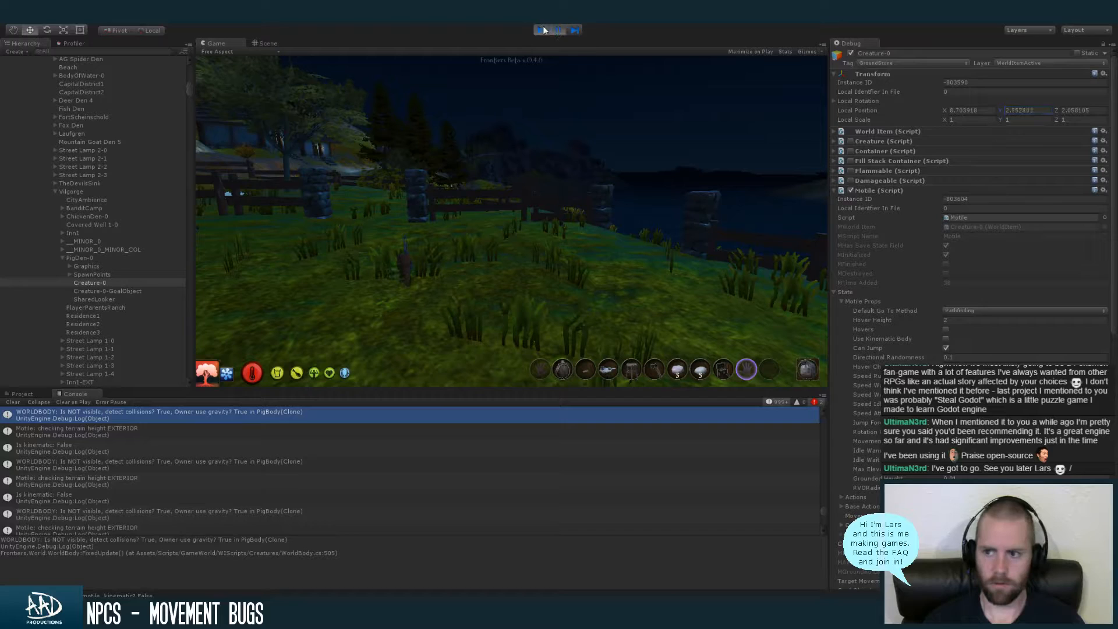
click(265, 42)
key(f)
alt+drag(537, 210, 492, 175)
click(216, 43)
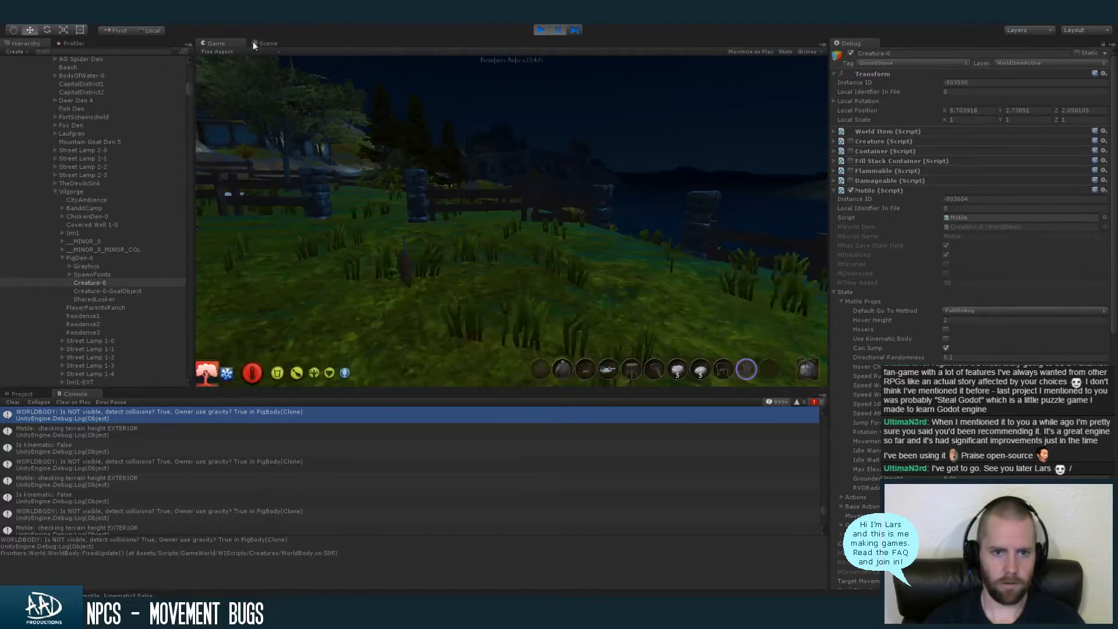
Run the game briefly to let the pig drop, and inspect its height beside the stairs and its Motile properties
click(557, 29)
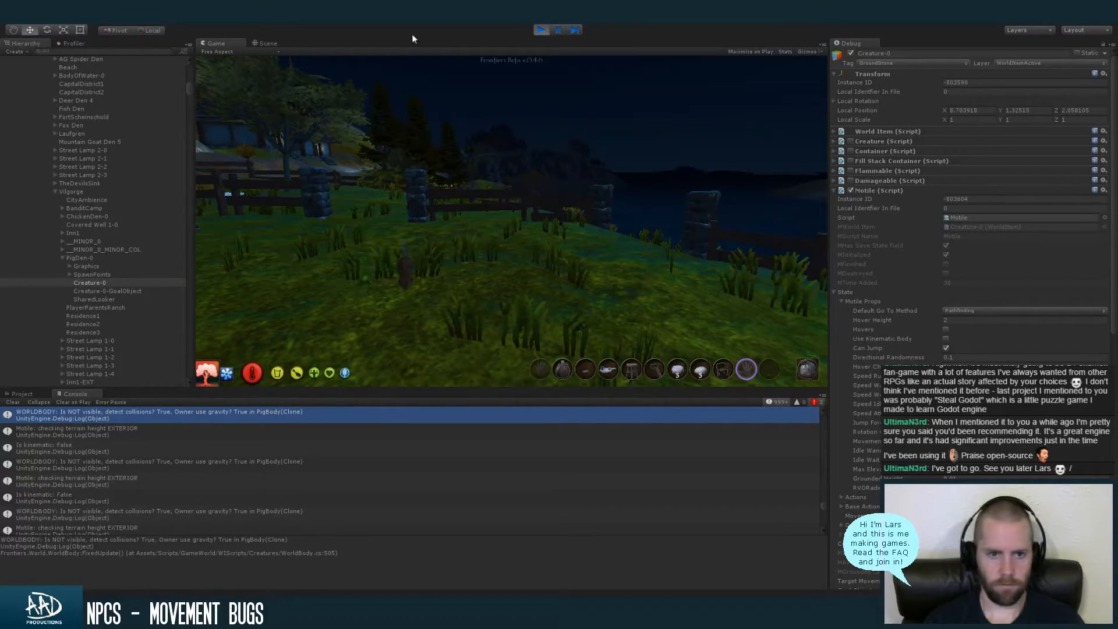
click(268, 43)
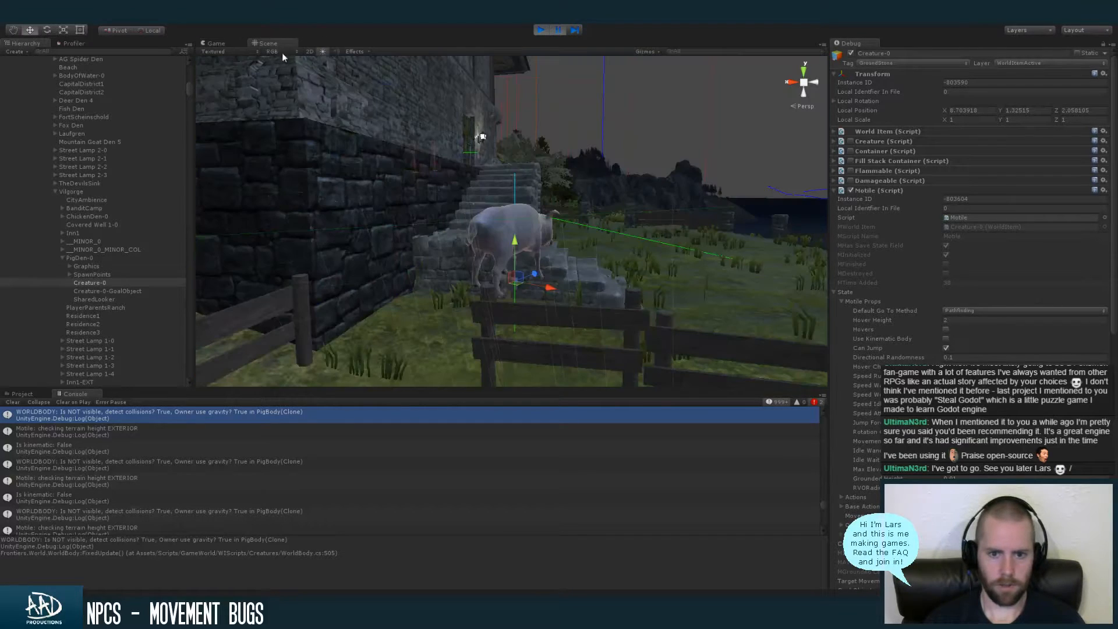
alt+drag(401, 233, 525, 285)
scroll(512, 313, up, 3)
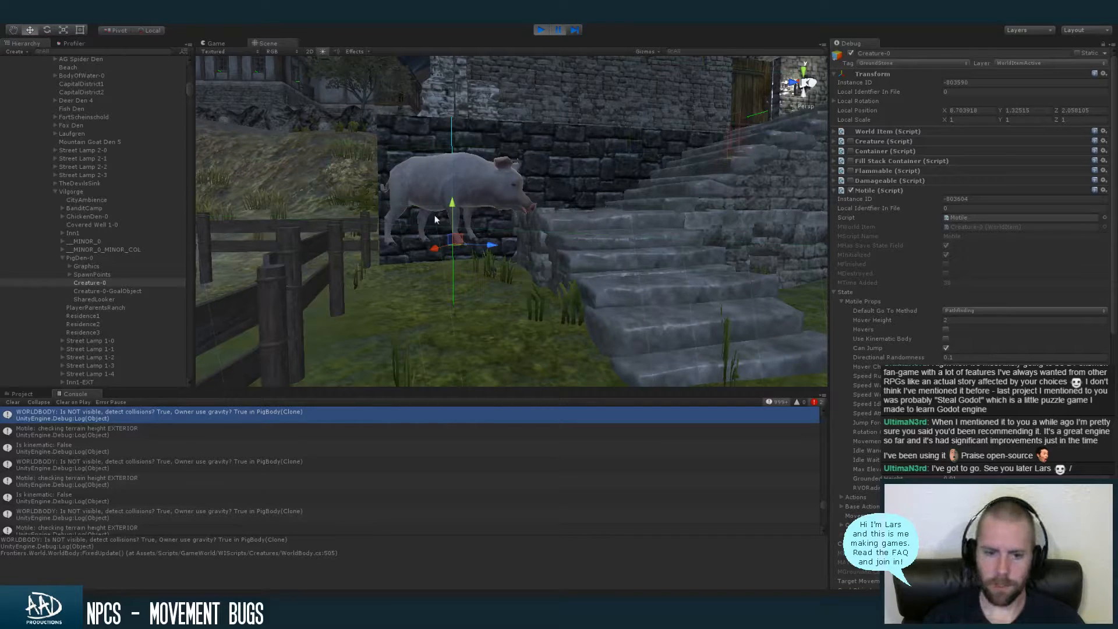
scroll(1117, 190, down, 5)
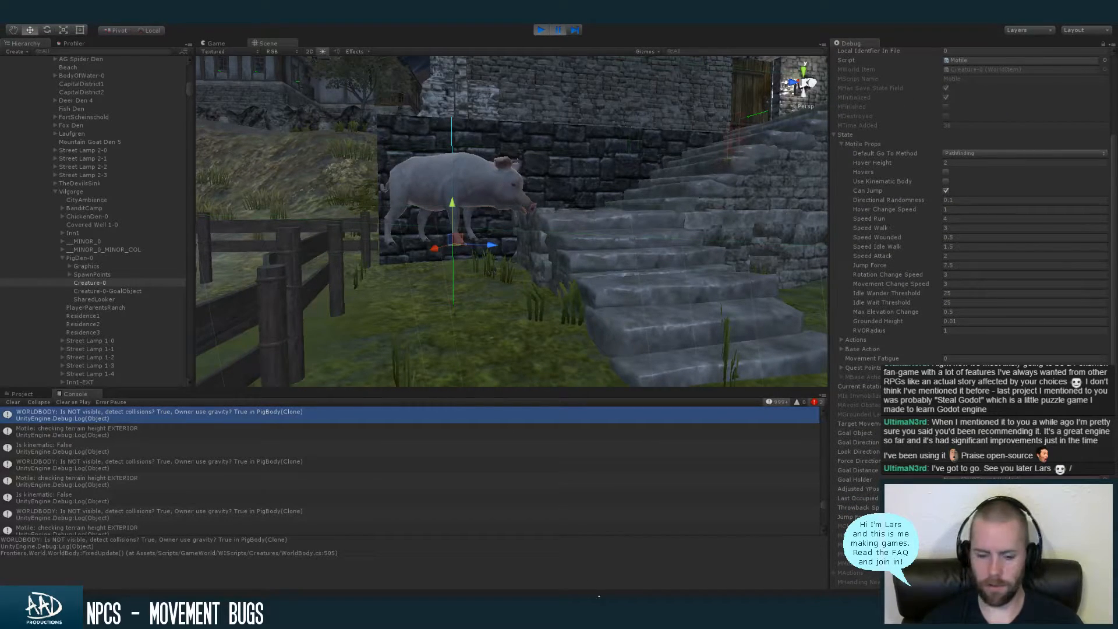
Switch to MonoDevelop and search Motile.cs for "transform."
key(alt+Tab)
click(783, 319)
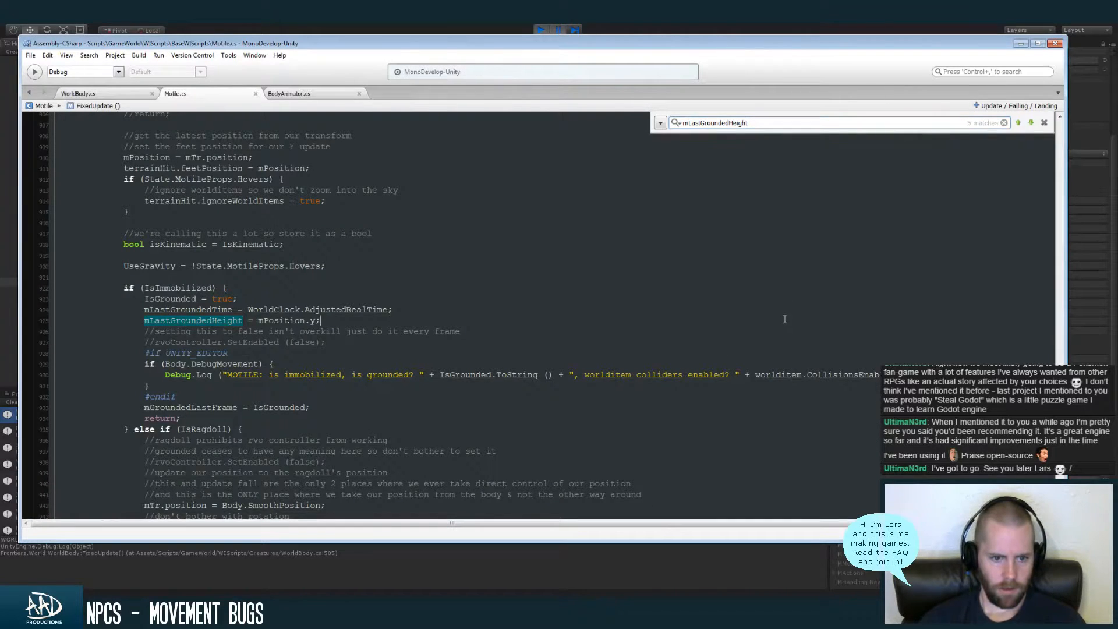
key(Escape)
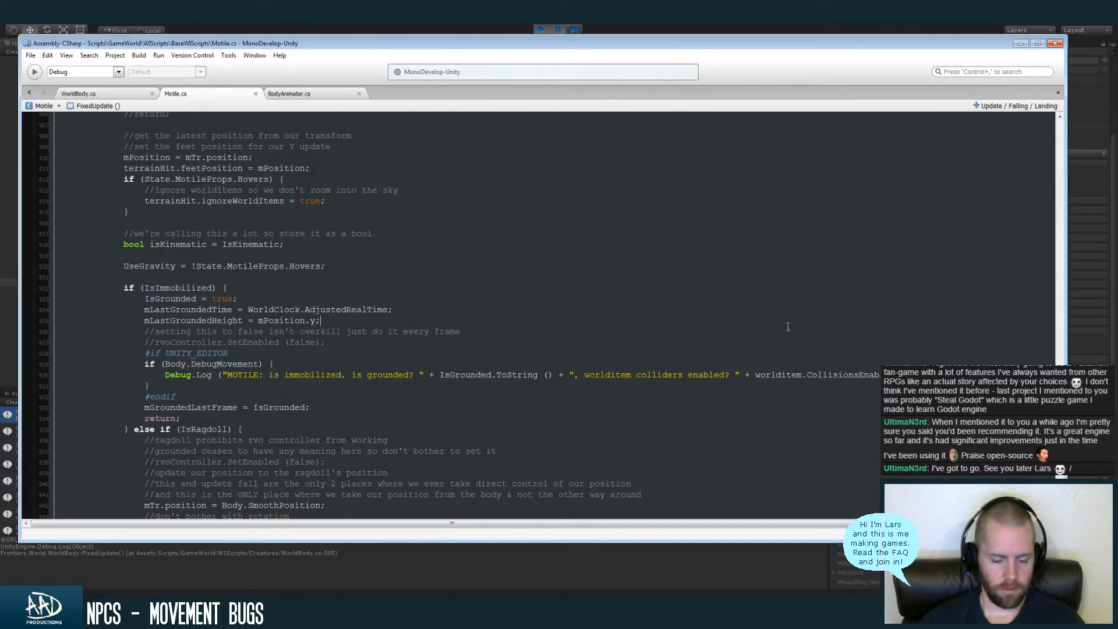
key(ctrl+f)
text(transform.)
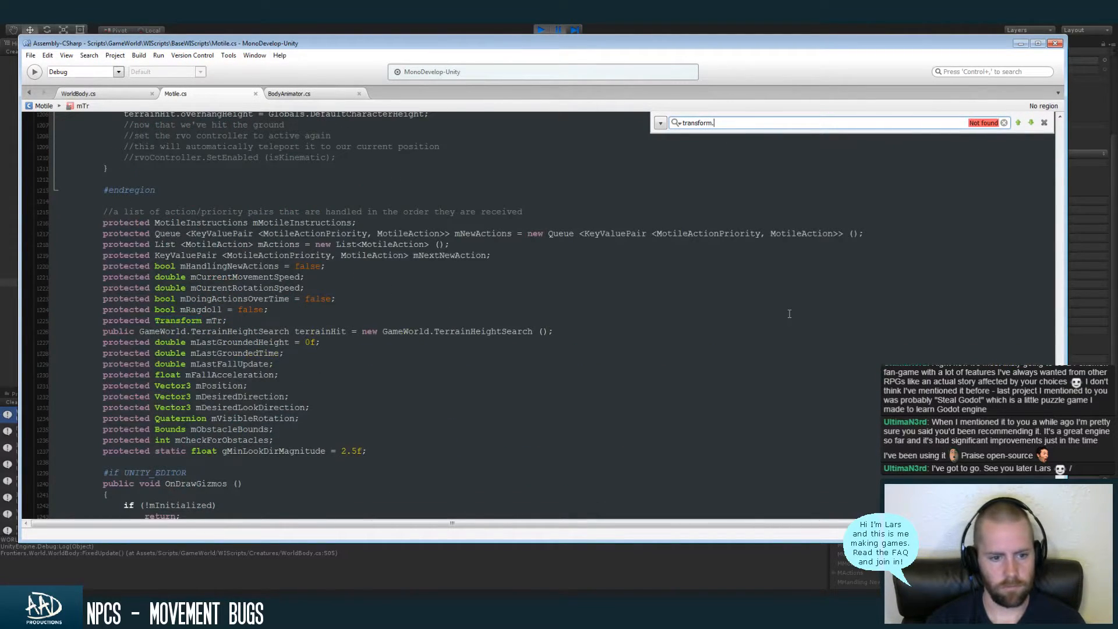
Search Motile.cs for "mtr.position =" and go through the matches to the assignment in UpdateFalling
key(ctrl+a)
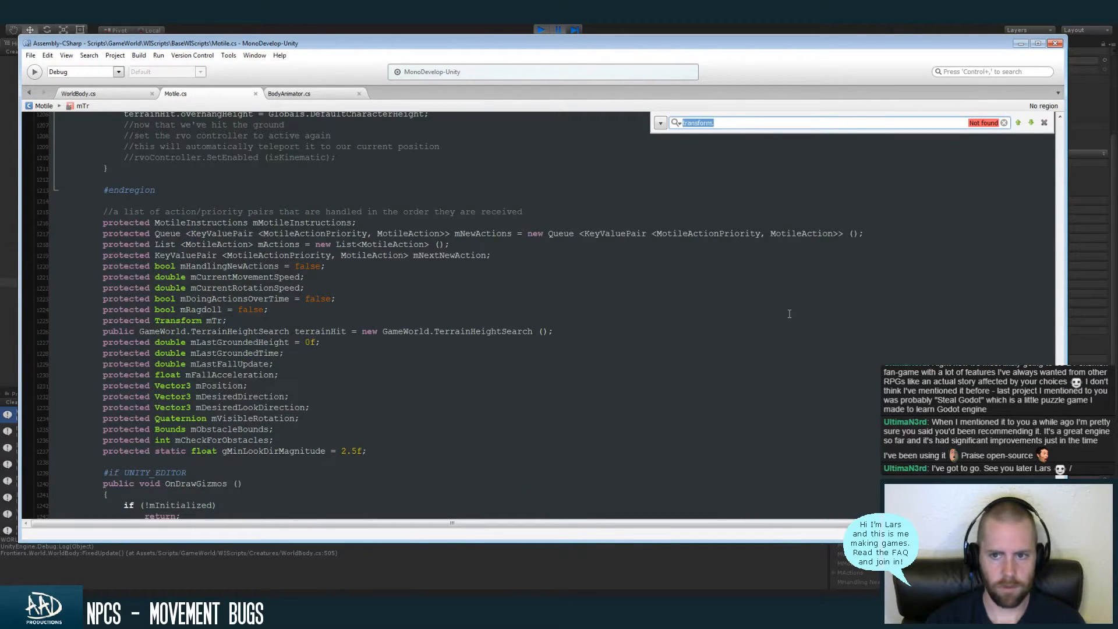
text(mtr.)
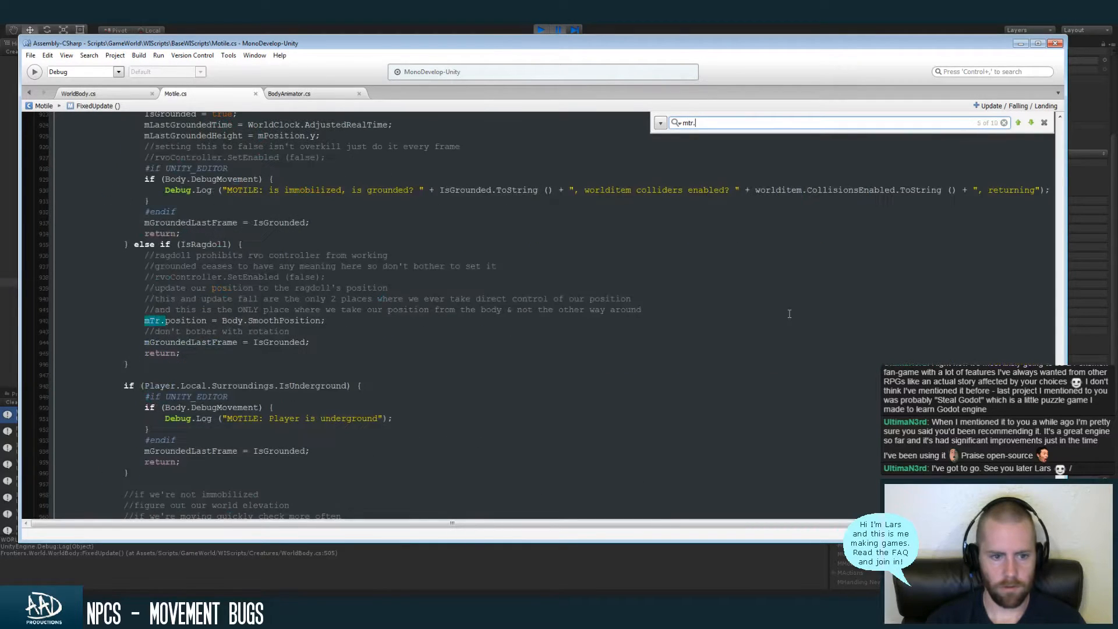
text(position =)
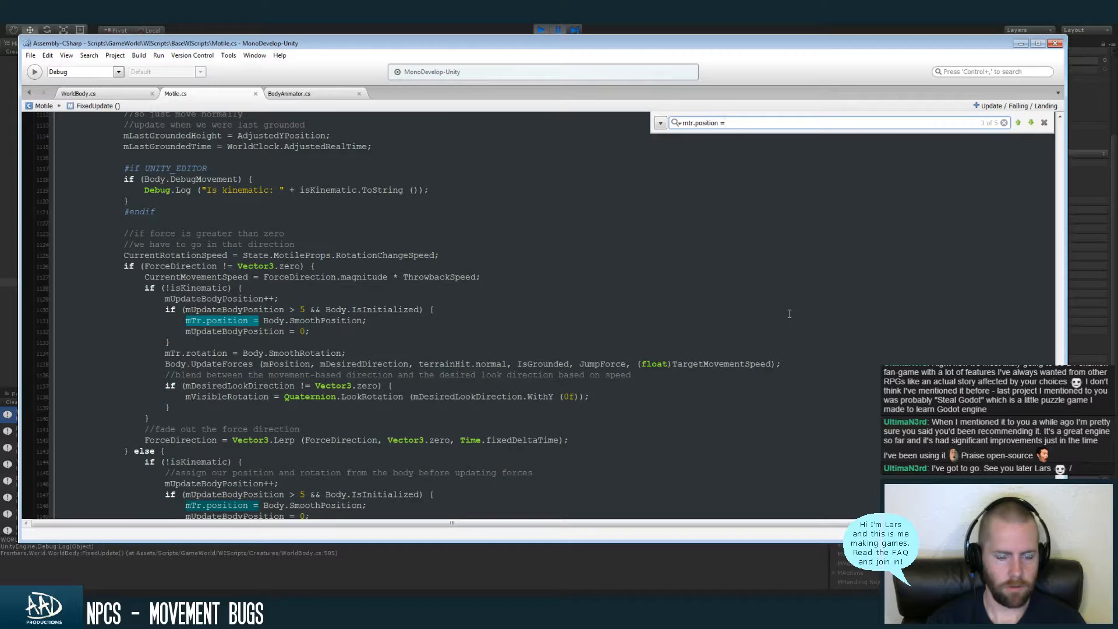
key(Return)
key(Return)
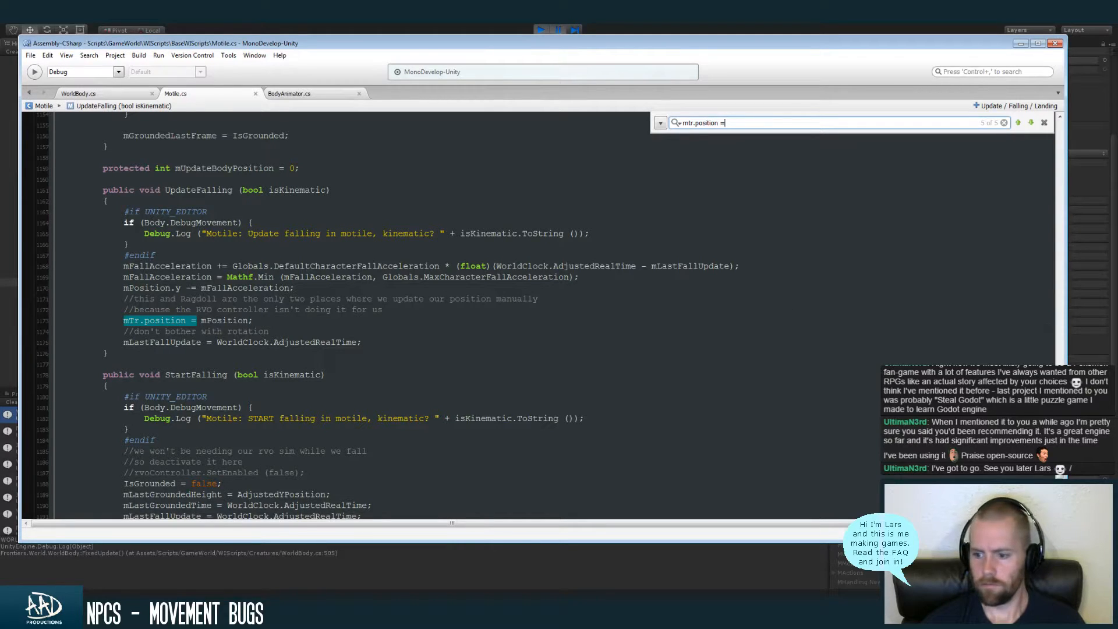
Read the UpdateFalling and StartFalling methods and search the script for UpdateFalling
scroll(384, 315, down, 3)
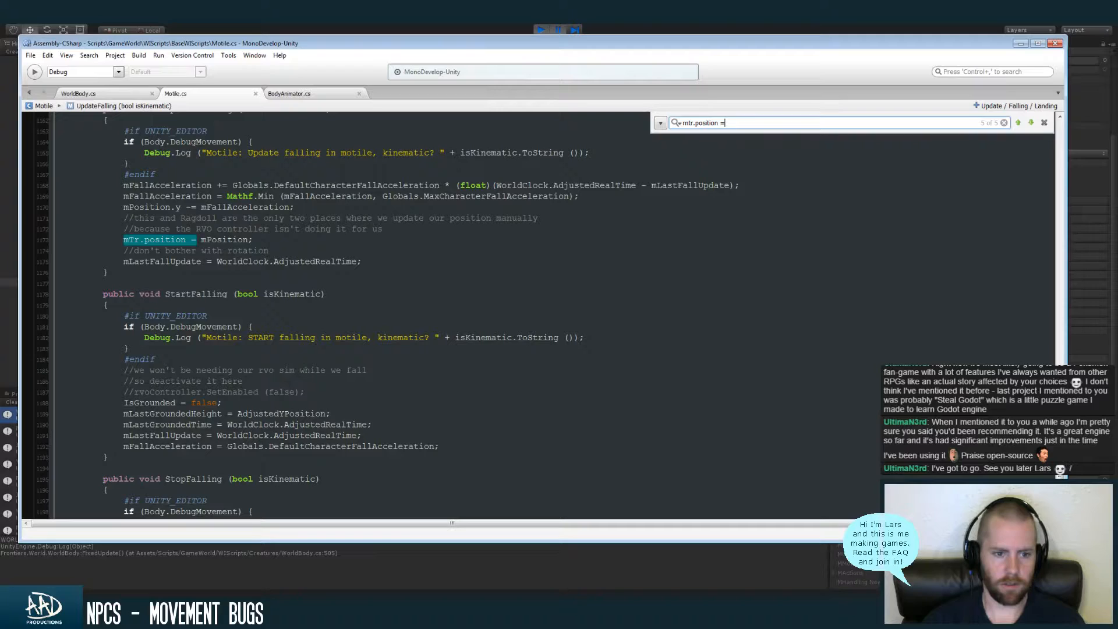
scroll(384, 314, down, 5)
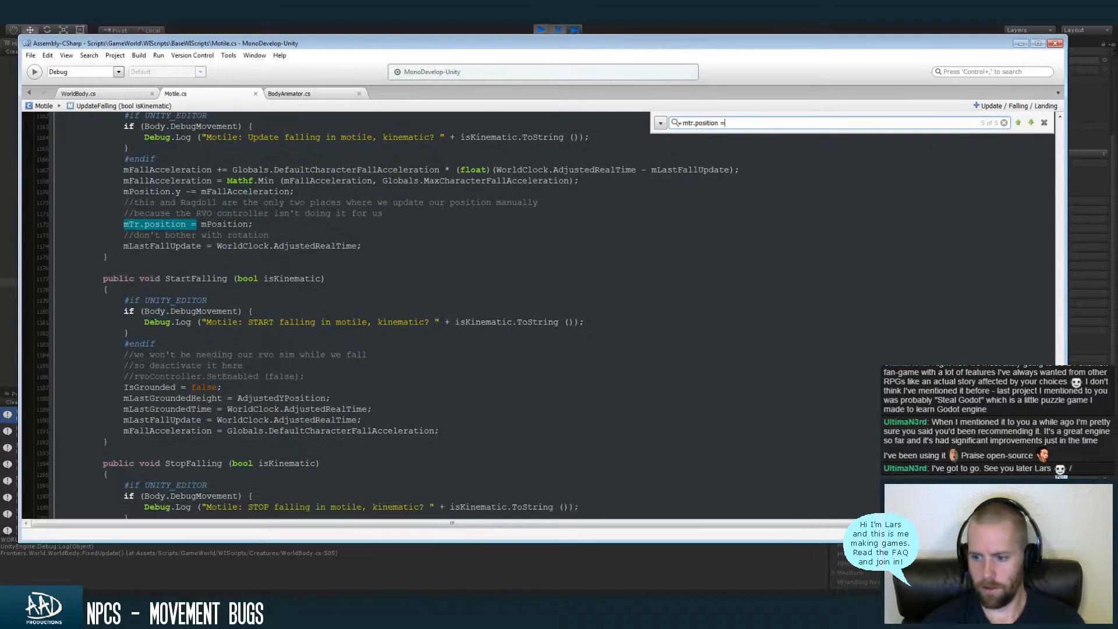
scroll(384, 314, up, 5)
scroll(384, 314, up, 2)
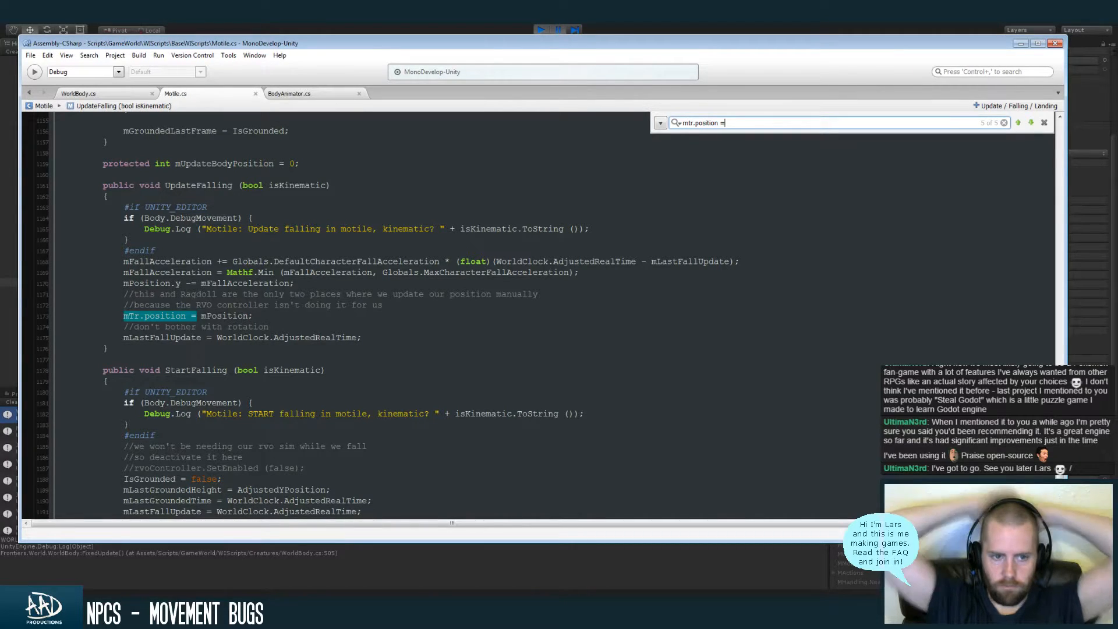
click(206, 186)
double_click(206, 186)
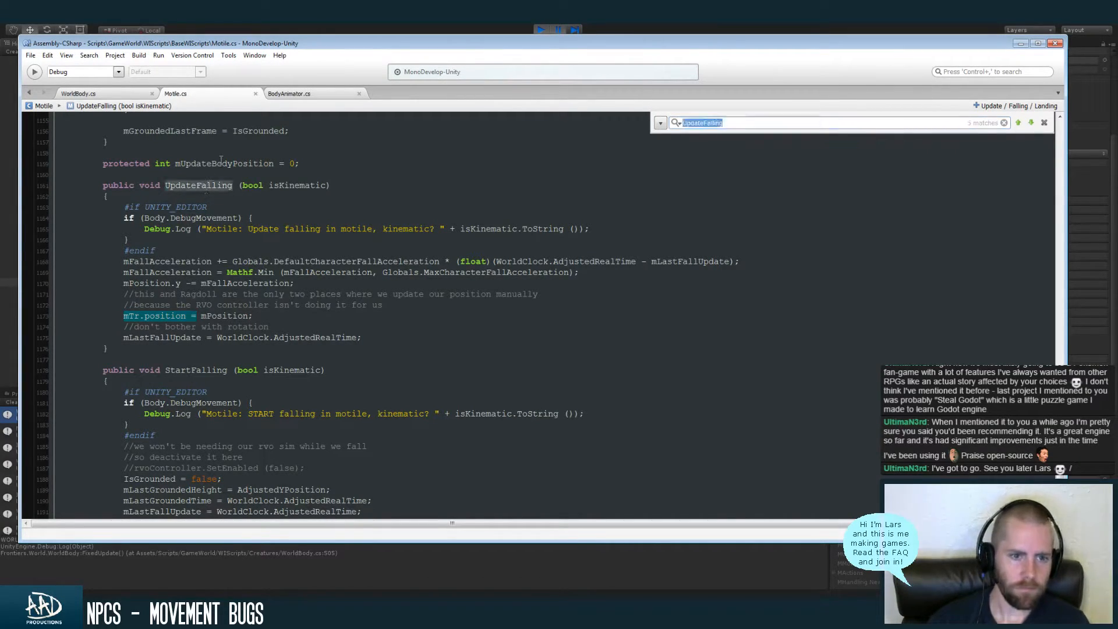
key(ctrl+f)
Switch back to Unity and expand the Terrain Hit group on the Motile component to examine its values
click(735, 26)
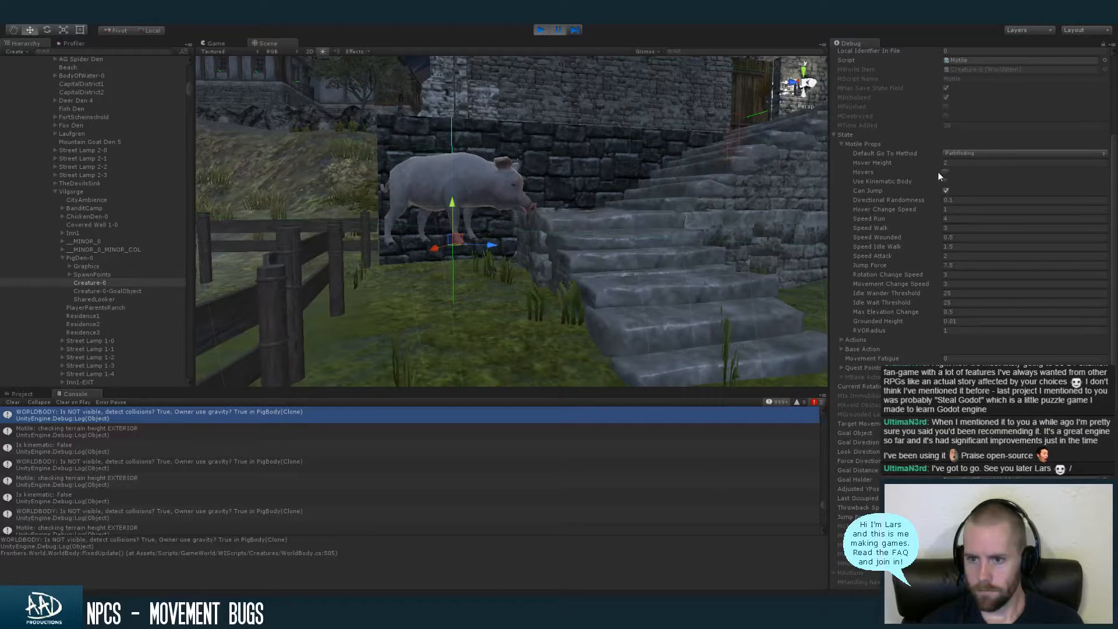
scroll(862, 291, down, 10)
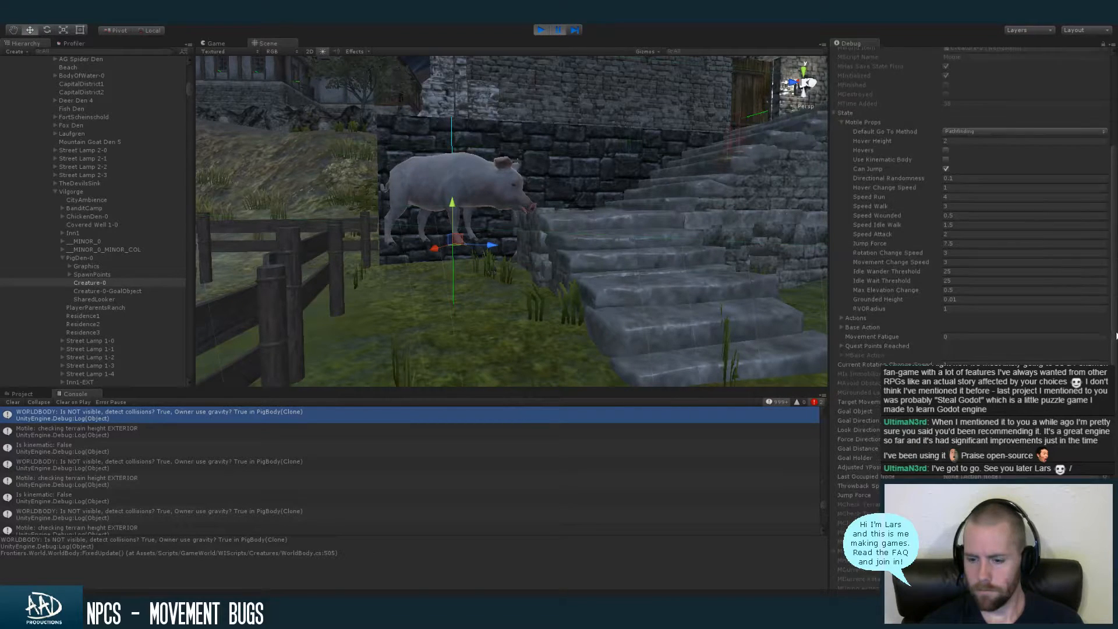
mouse_move(1115, 407)
mouse_down()
mouse_move(1115, 430)
mouse_move(1116, 420)
mouse_up()
click(849, 393)
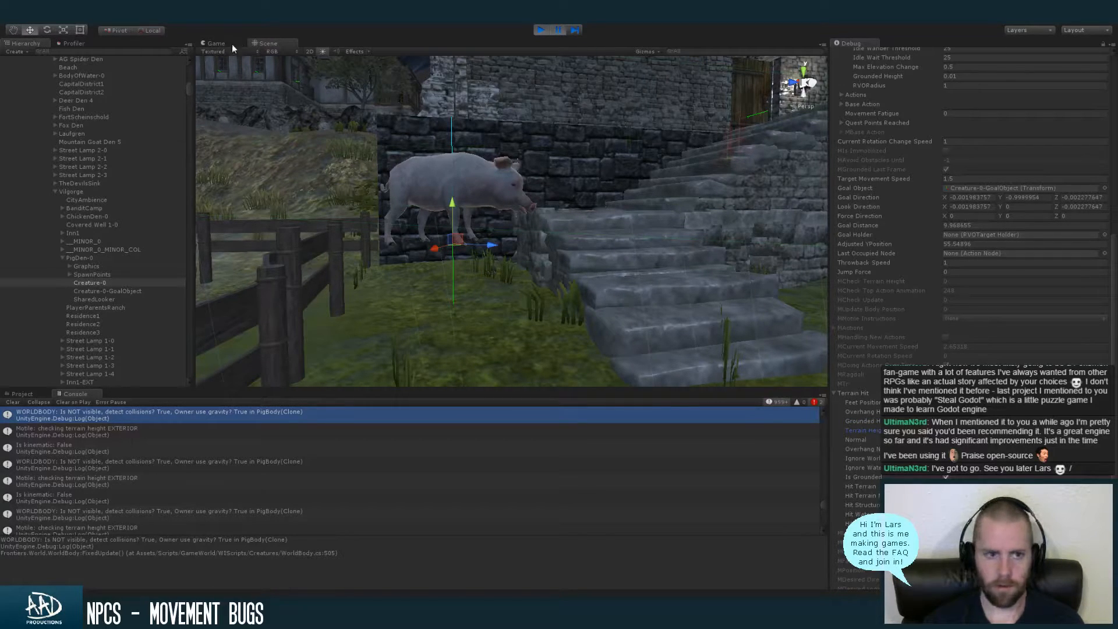
Resume the game, pause it after the pig moves, and view the creature near the stairs in the Scene view
click(215, 43)
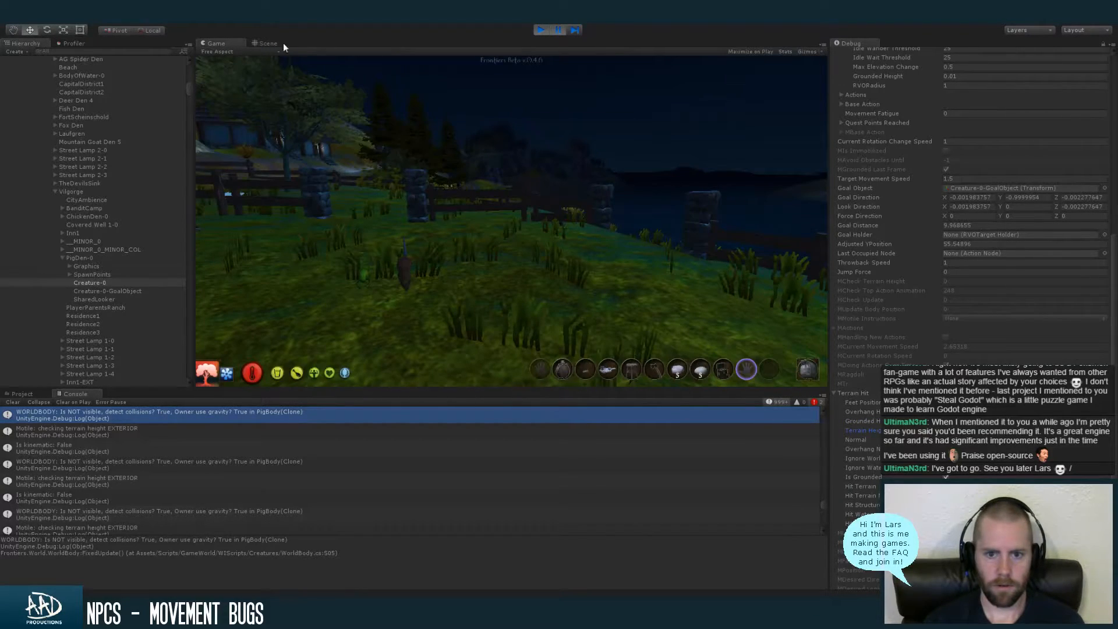
click(558, 30)
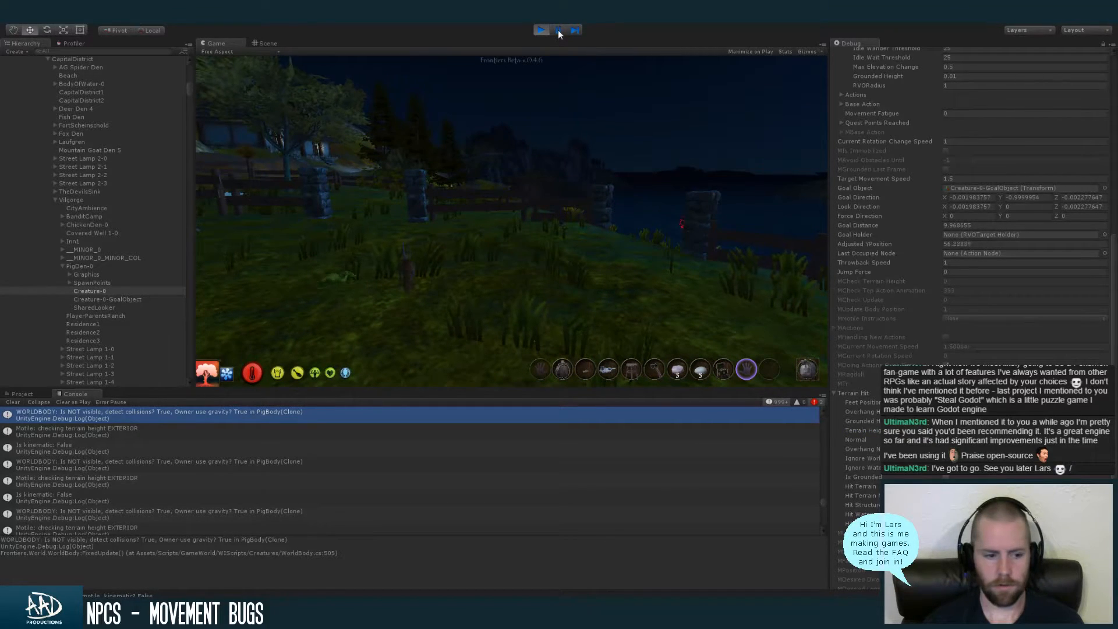
click(267, 43)
mouse_move(506, 239)
alt+mouse_down()
mouse_move(455, 217)
mouse_move(504, 247)
alt+mouse_up()
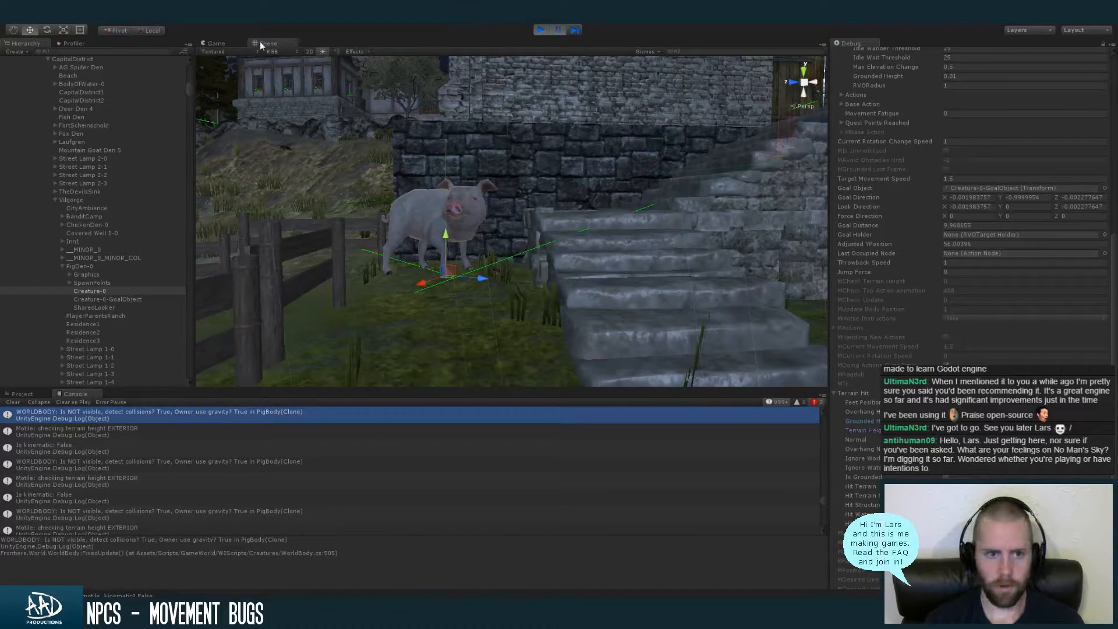
Run the game again in the Game view and examine Creature-0's Motile properties and Transform
drag(223, 43, 269, 44)
drag(408, 15, 441, 93)
drag(179, 94, 223, 40)
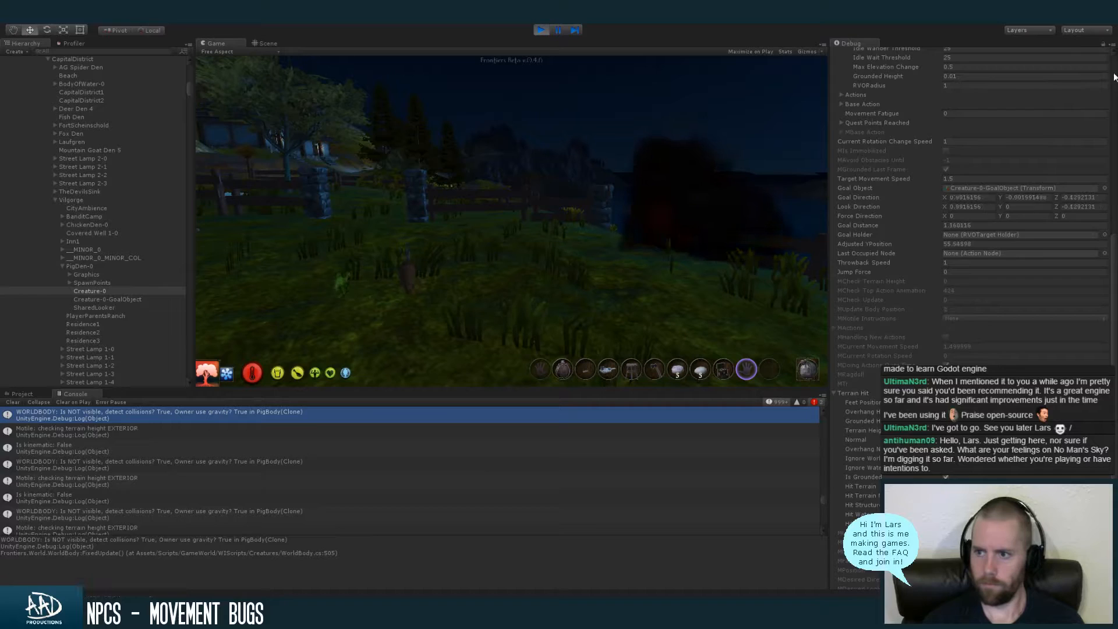
scroll(1113, 77, up, 10)
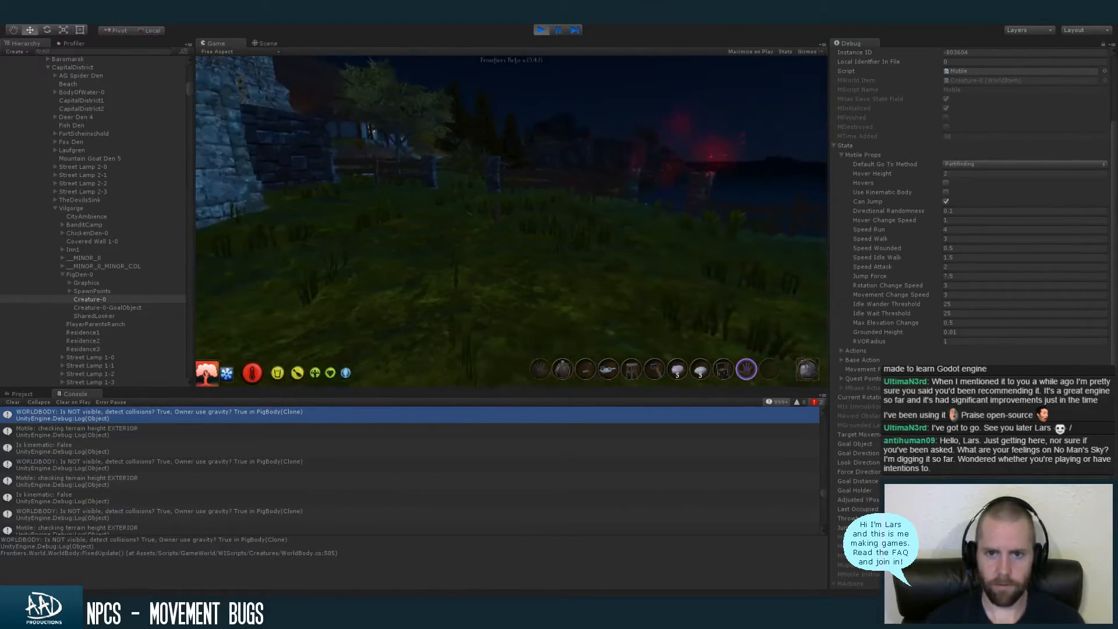
key(super)
key(super)
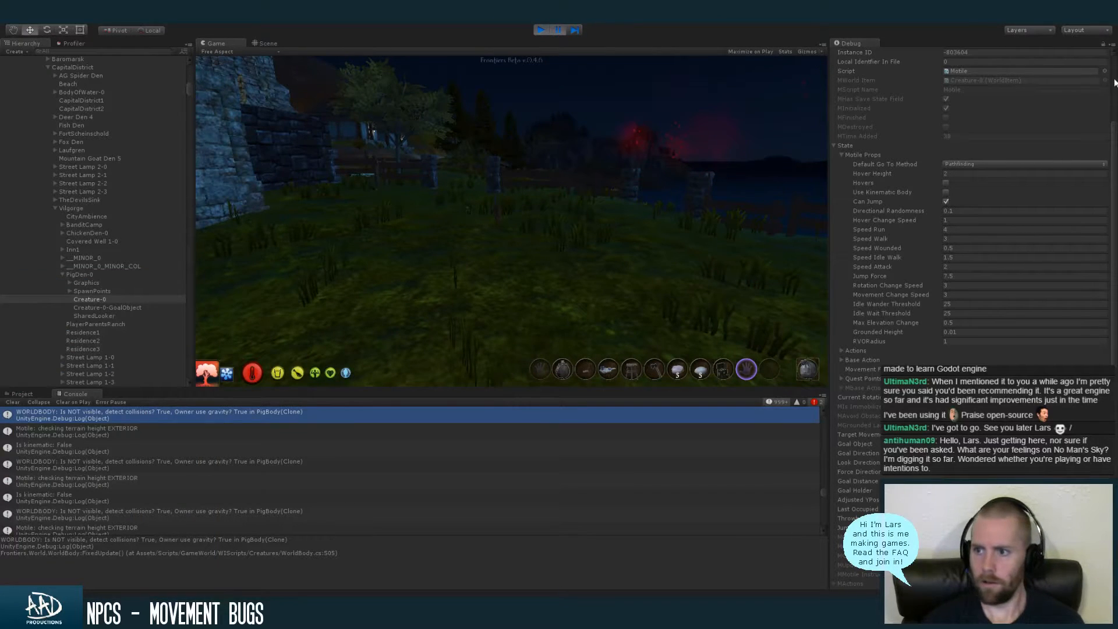
scroll(1031, 106, up, 5)
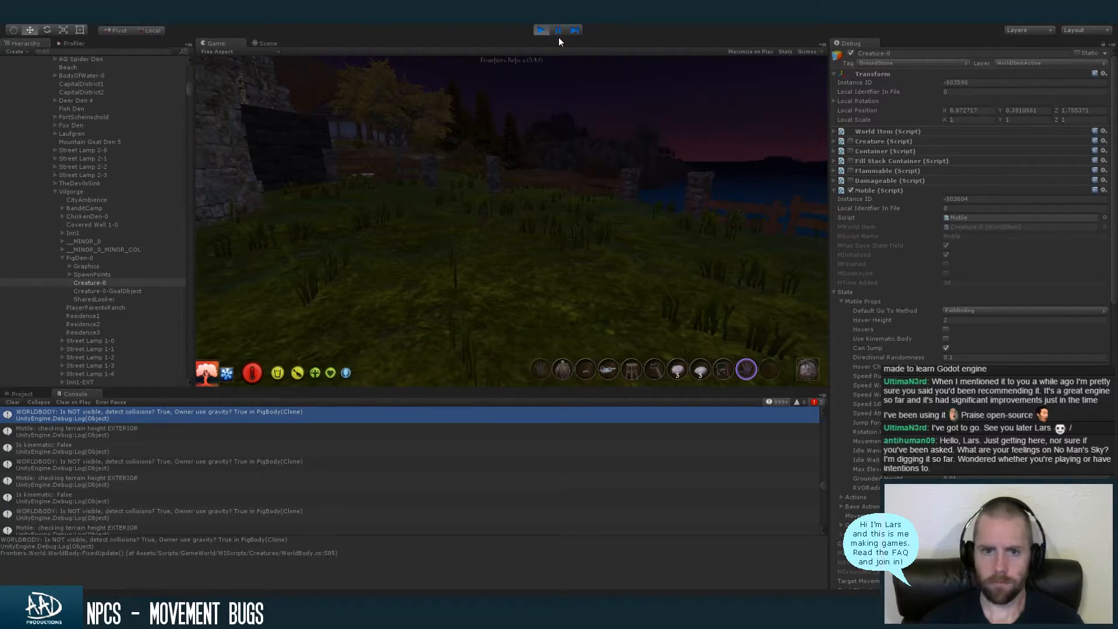
View the pig beside the stairs in the Scene view and stop the game
click(260, 43)
alt+drag(492, 264, 516, 220)
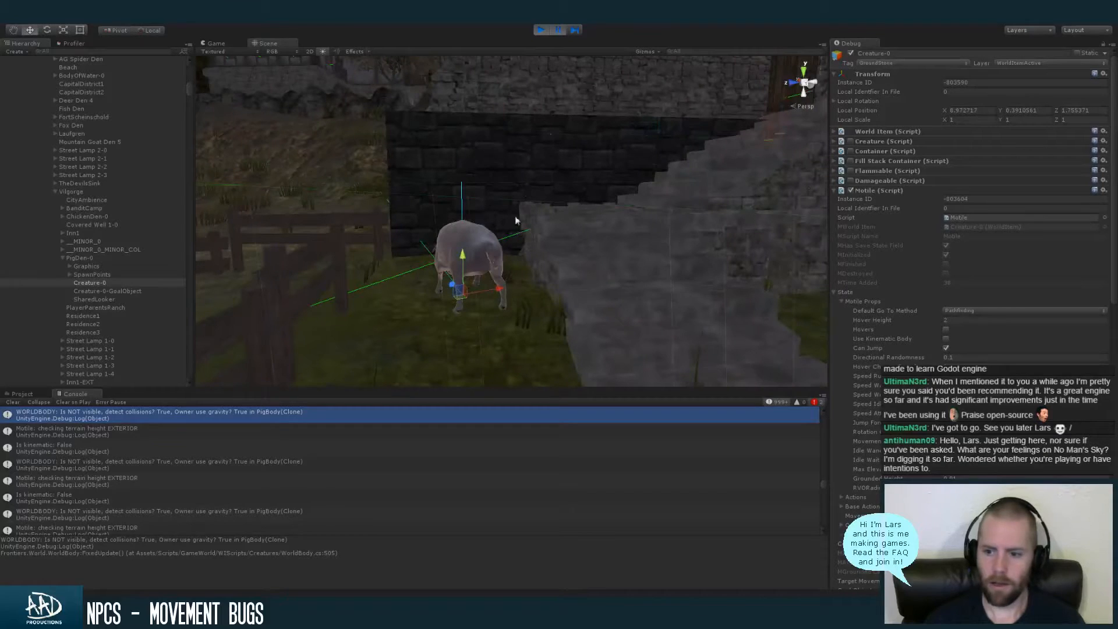
click(537, 31)
Switch to MonoDevelop and locate the terrainHit height setup in the OnAddedToGroup method of Motile.cs
key(alt+Tab)
click(833, 302)
drag(1059, 408, 1062, 218)
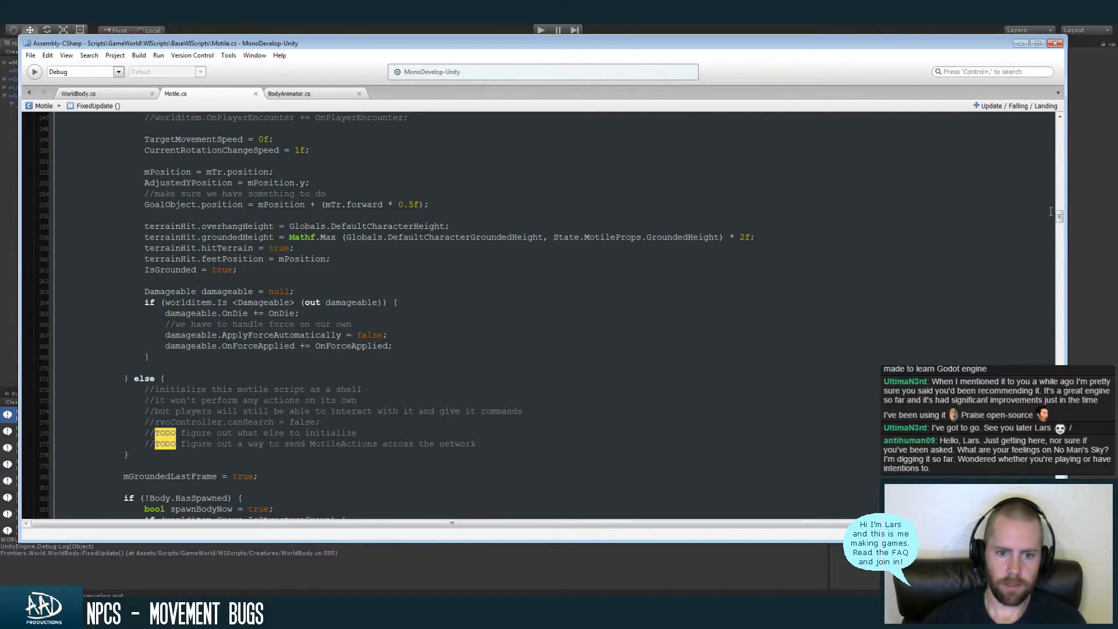
drag(1061, 221, 1061, 219)
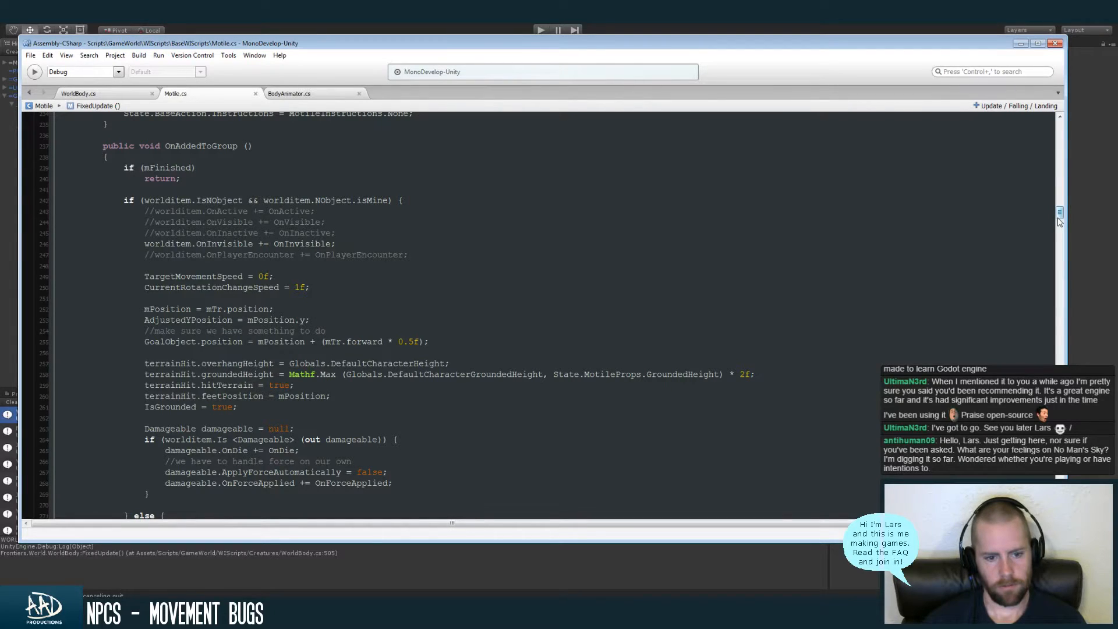
Look up the DefaultCharacterGroundedHeight declaration in Globals.cs from the terrainHit.groundedHeight line, and close that file again
click(215, 378)
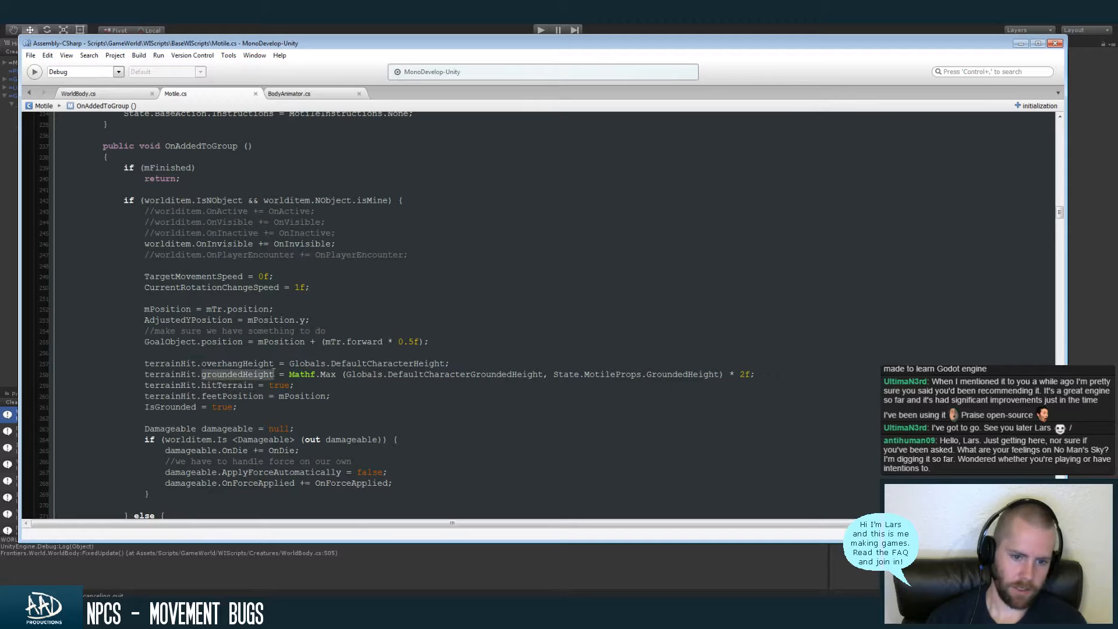
right_click(445, 376)
click(463, 390)
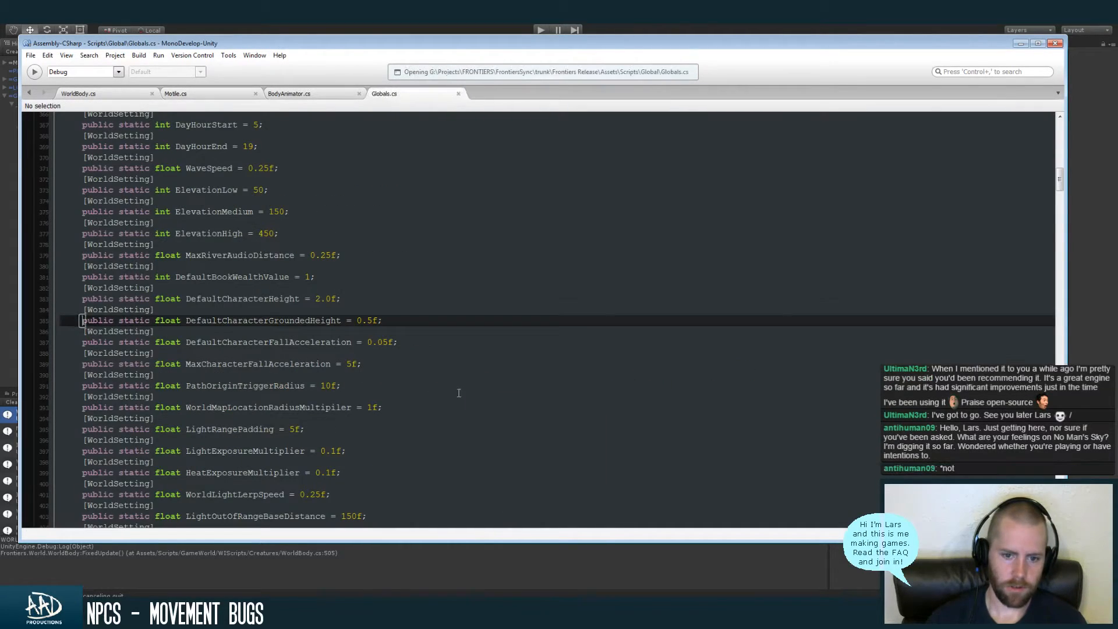
click(386, 321)
key(ctrl+w)
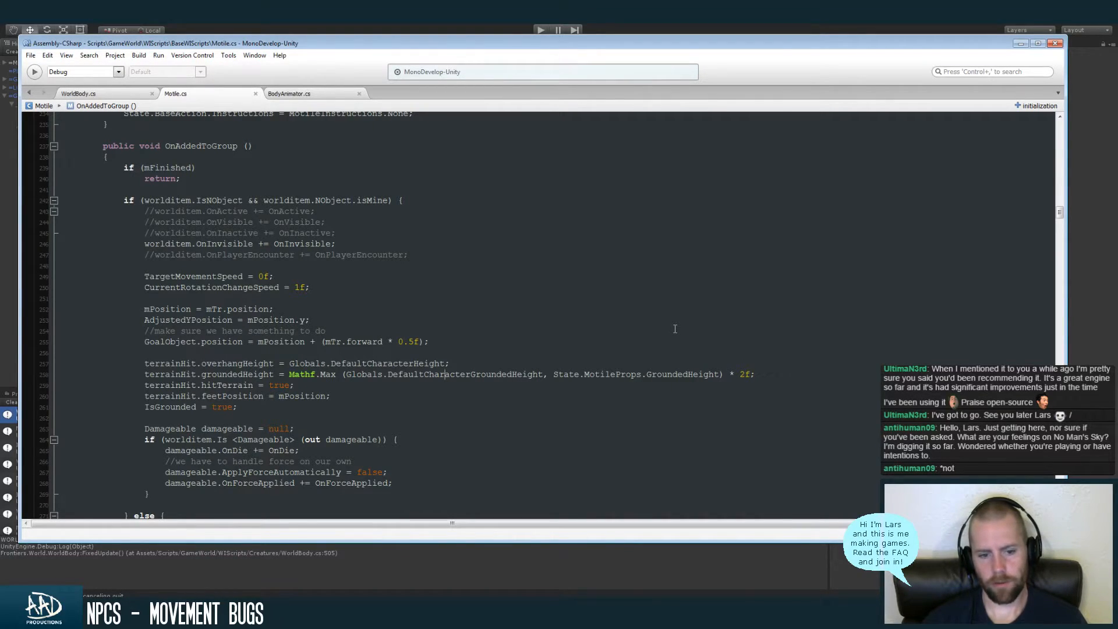
right_click(498, 373)
click(522, 392)
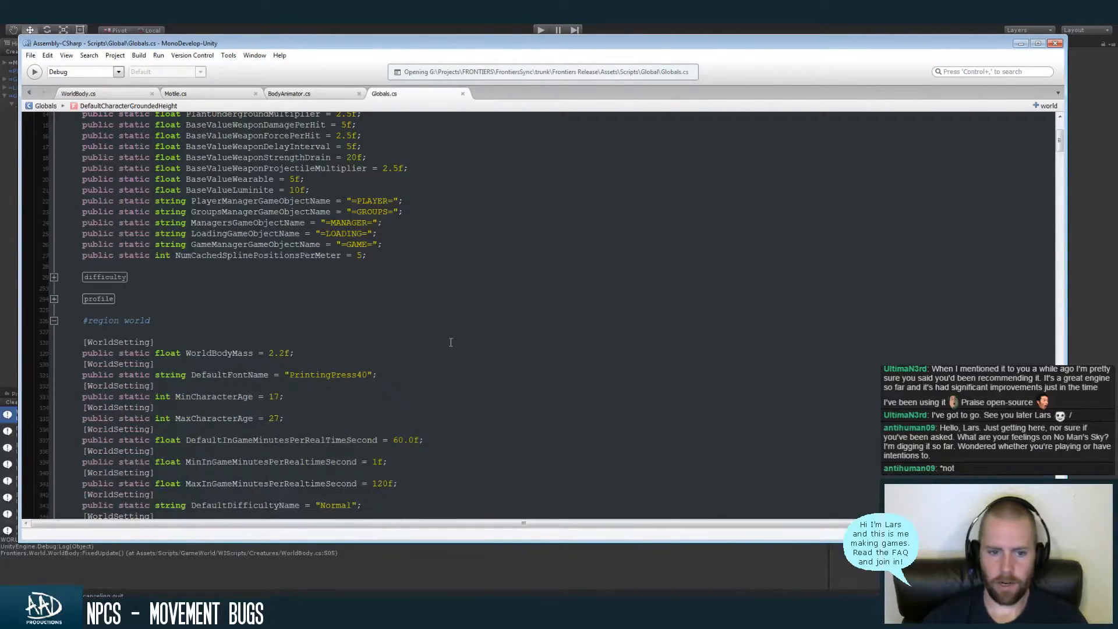
key(ctrl+w)
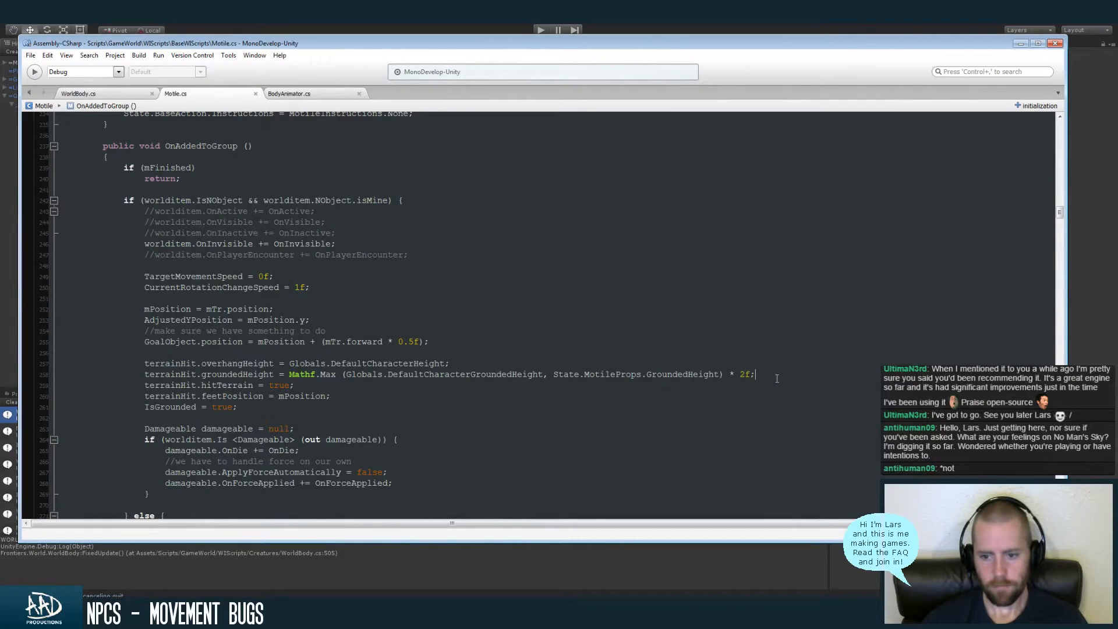
Assign State.MotileProps.GroundedHeight directly to terrainHit.groundedHeight in OnAddedToGroup and comment out the original Mathf.Max expression
click(775, 375)
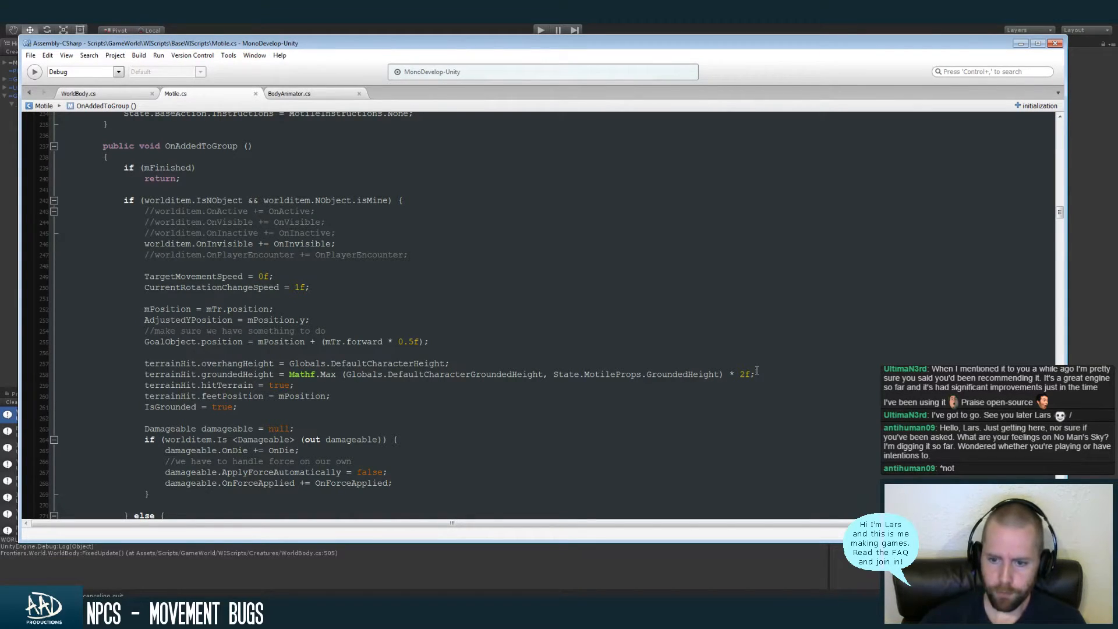
drag(553, 375, 718, 373)
key(ctrl+c)
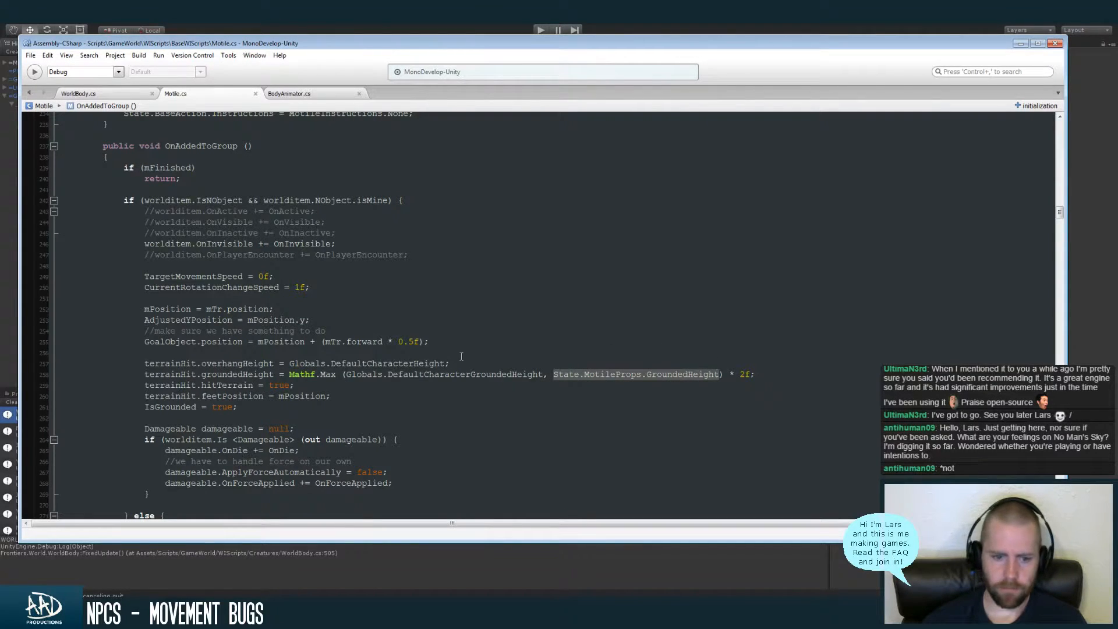
click(289, 375)
key(ctrl+v)
text(;//)
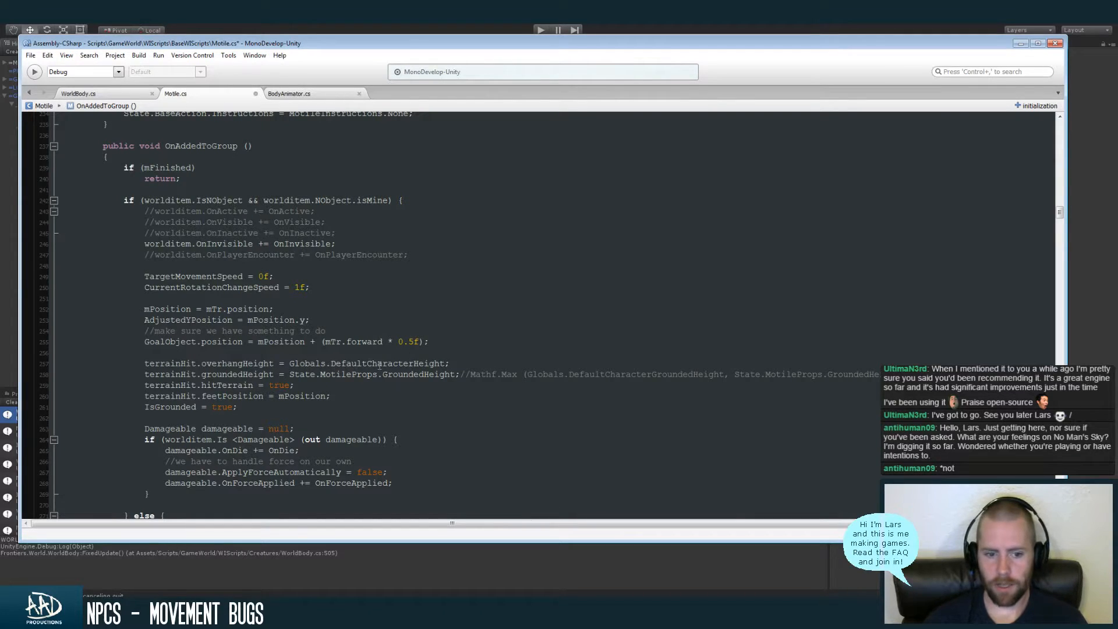
double_click(348, 374)
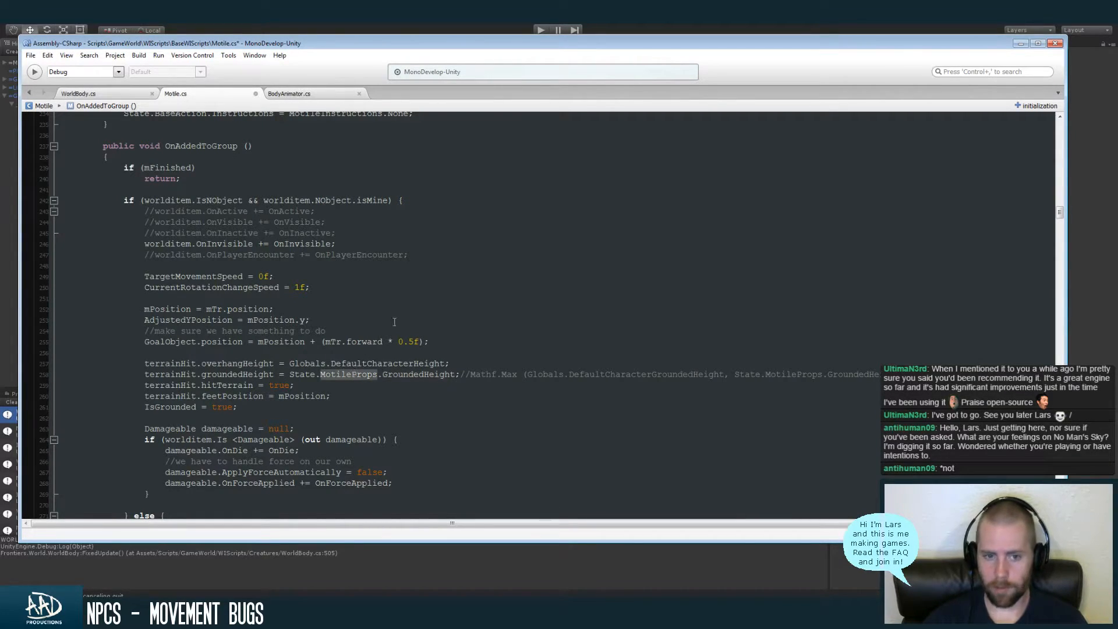
Switch to Unity, clear the console and select the Frontiers_Creatures prefab by searching the project for "creatures"
key(alt+Tab)
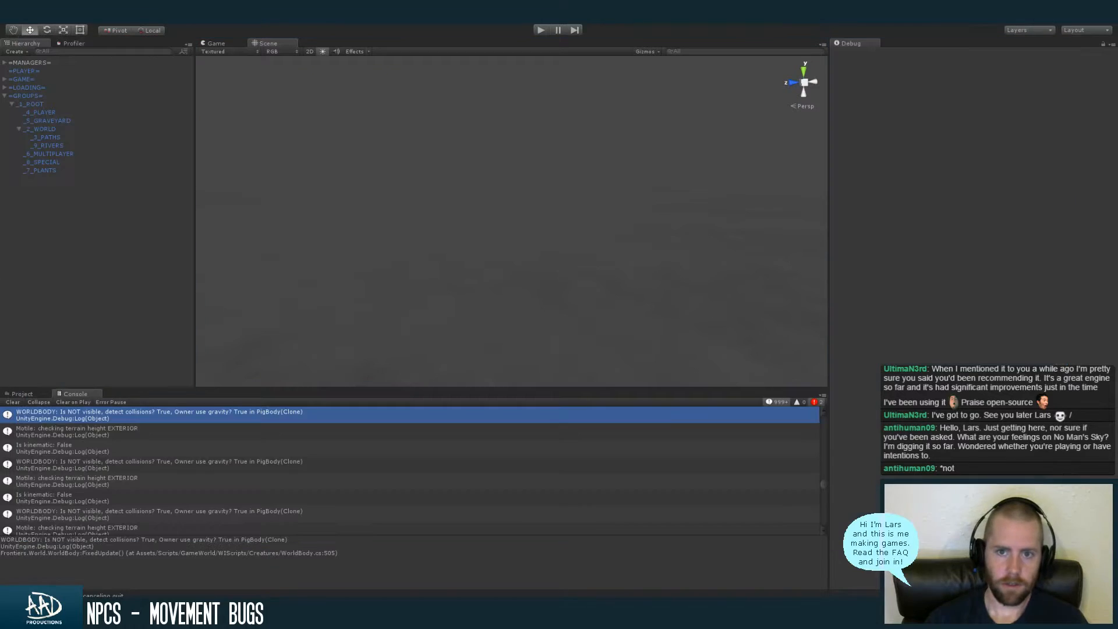
click(13, 402)
click(23, 395)
click(681, 401)
text(creatures)
click(376, 471)
click(669, 402)
key(BackSpace)
Return the Inspector from Debug to Normal mode, collapse the Critters script and expand the Creatures script
click(862, 264)
click(862, 271)
click(863, 280)
click(1113, 44)
click(1080, 53)
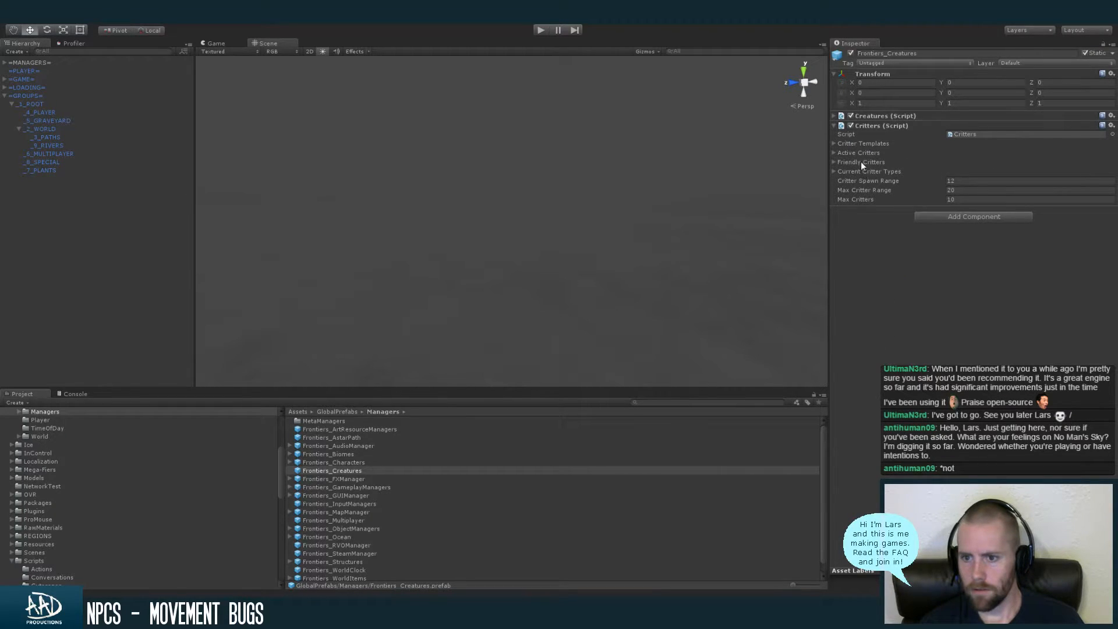
click(873, 125)
click(876, 116)
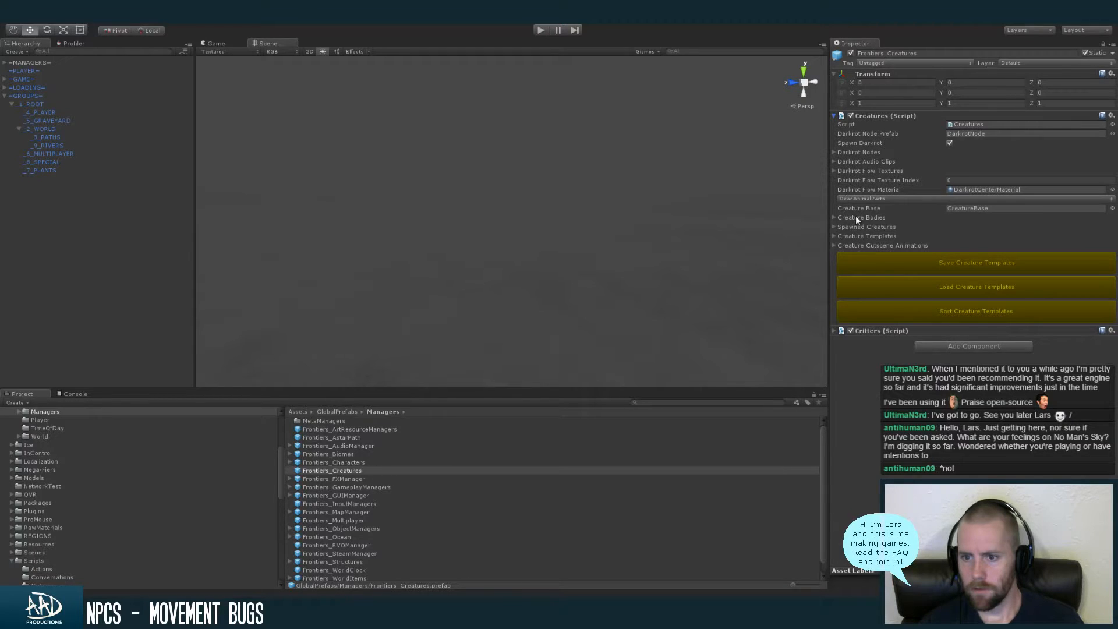
Set Grounded Height to 0.05 in the Motile Props of the Pink Pig creature template, and collapse the template
click(854, 237)
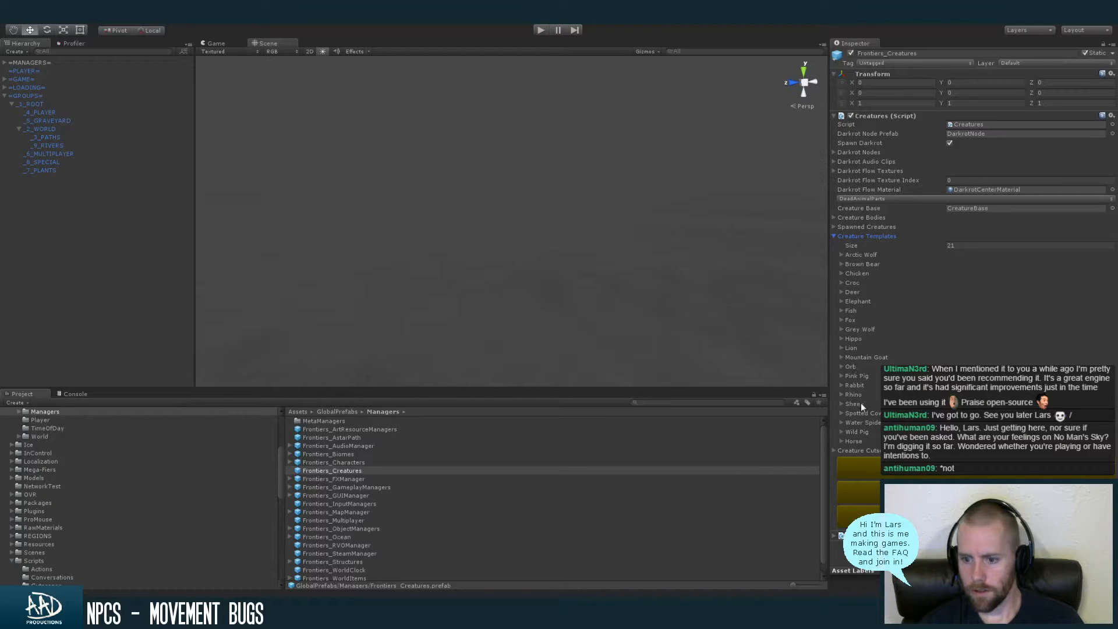
click(855, 375)
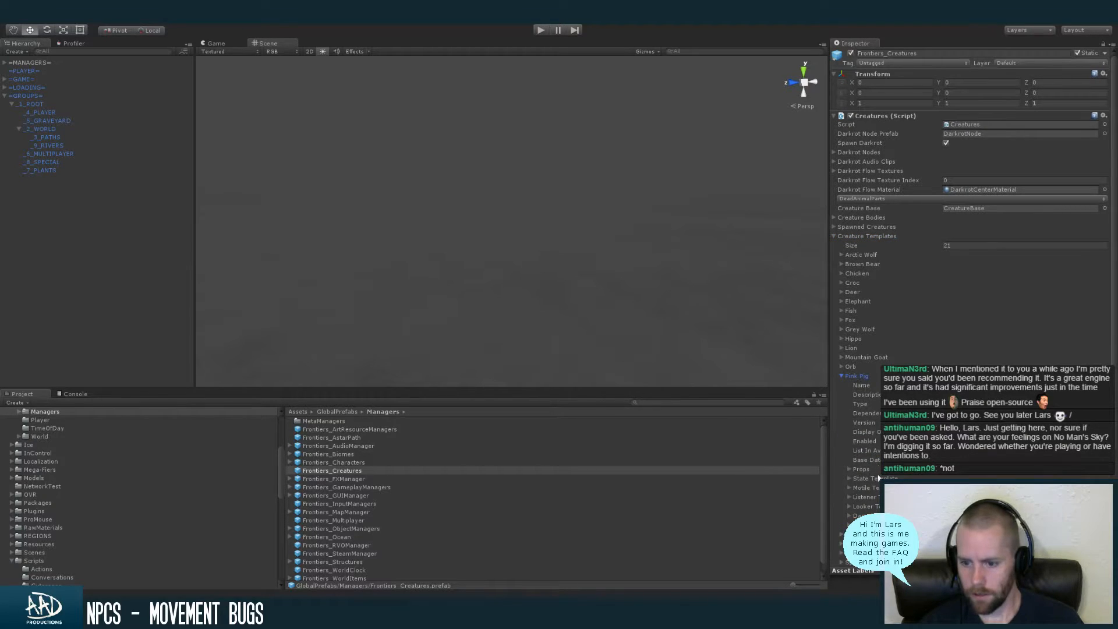
click(860, 469)
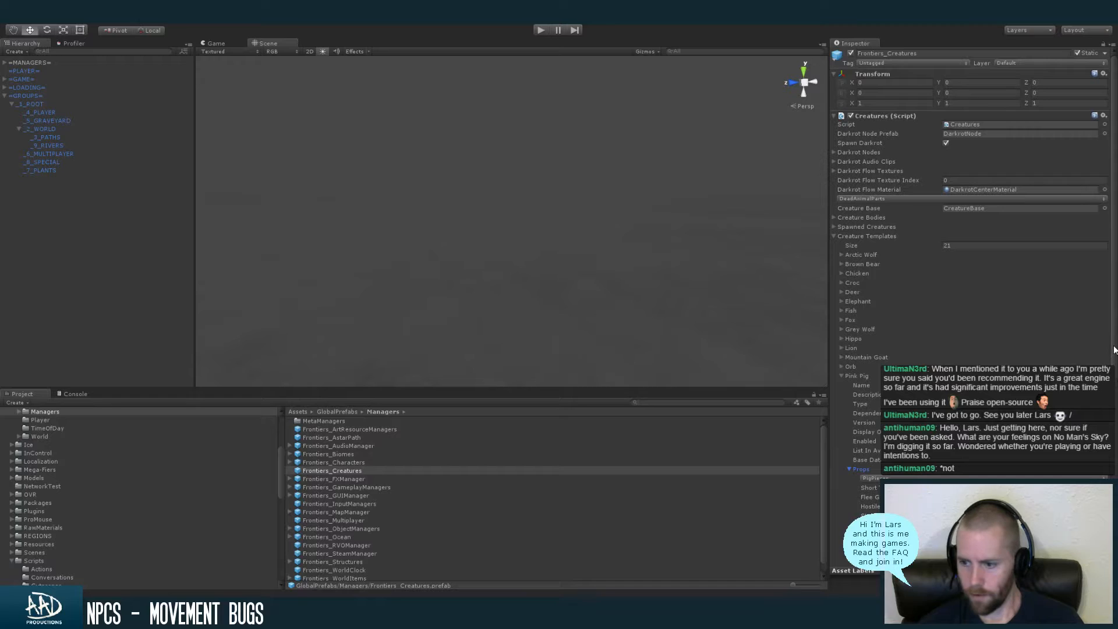
drag(1114, 365, 1114, 454)
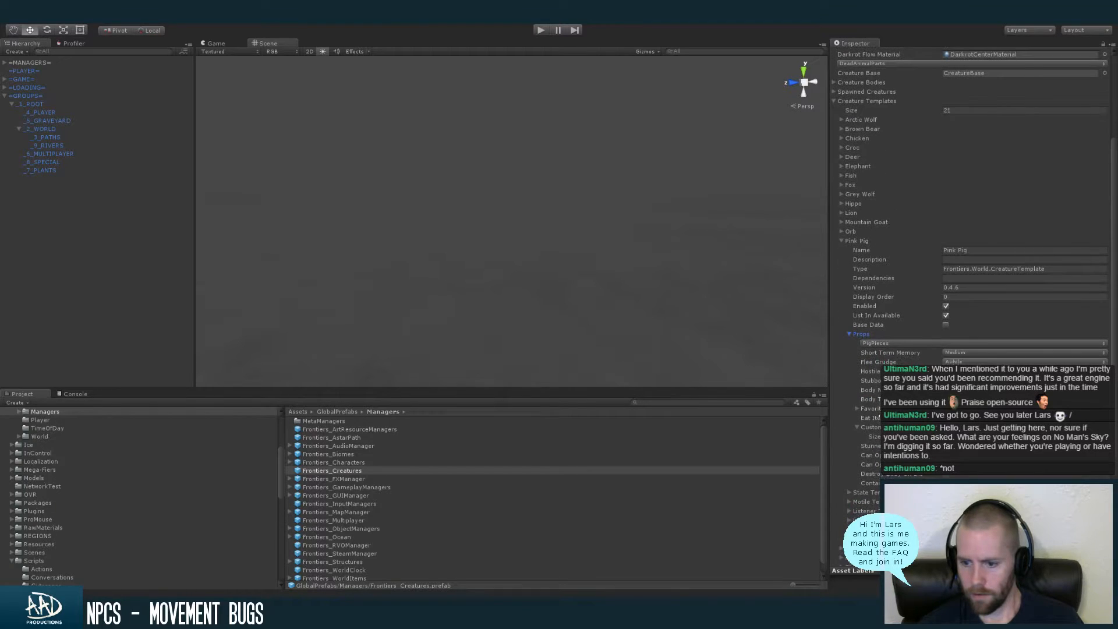
click(860, 335)
click(867, 353)
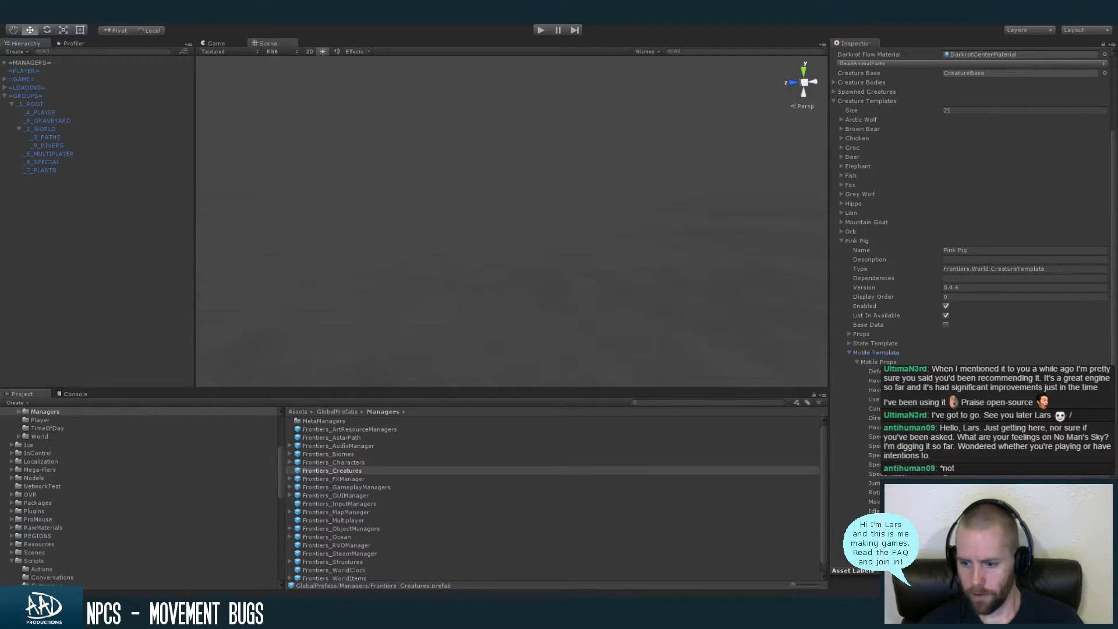
drag(1116, 412, 1115, 536)
drag(955, 312, 949, 312)
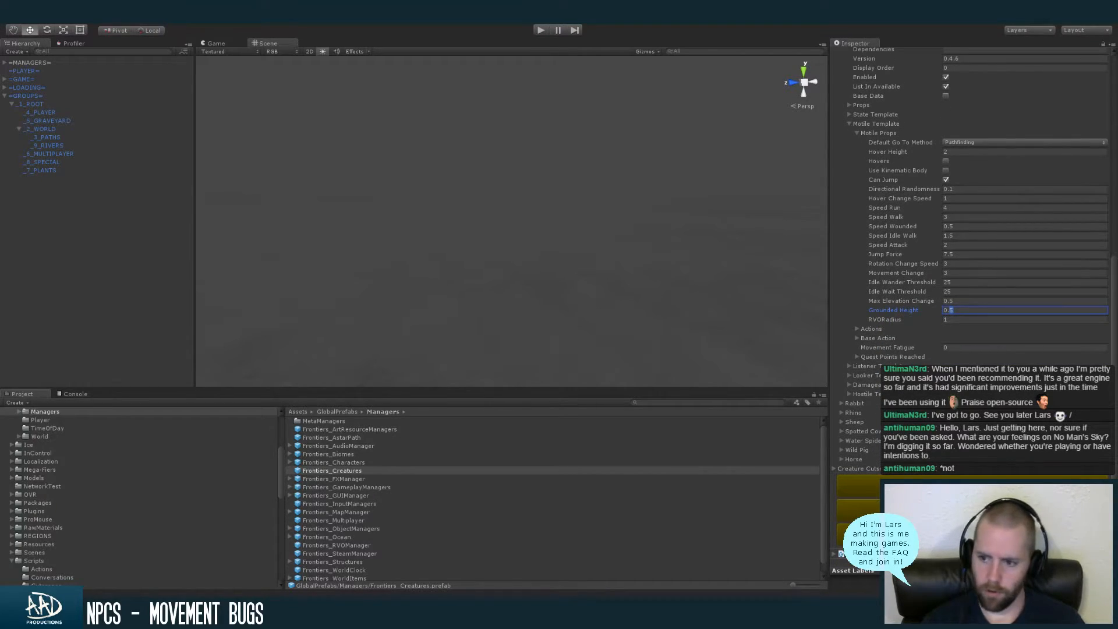
text(05)
key(Tab)
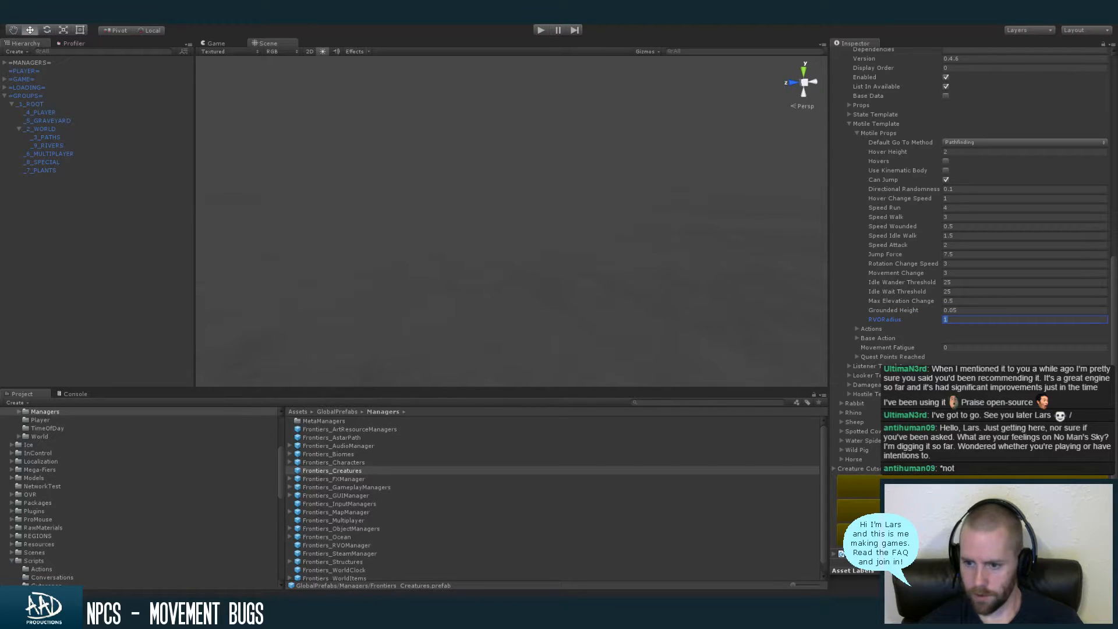
click(855, 133)
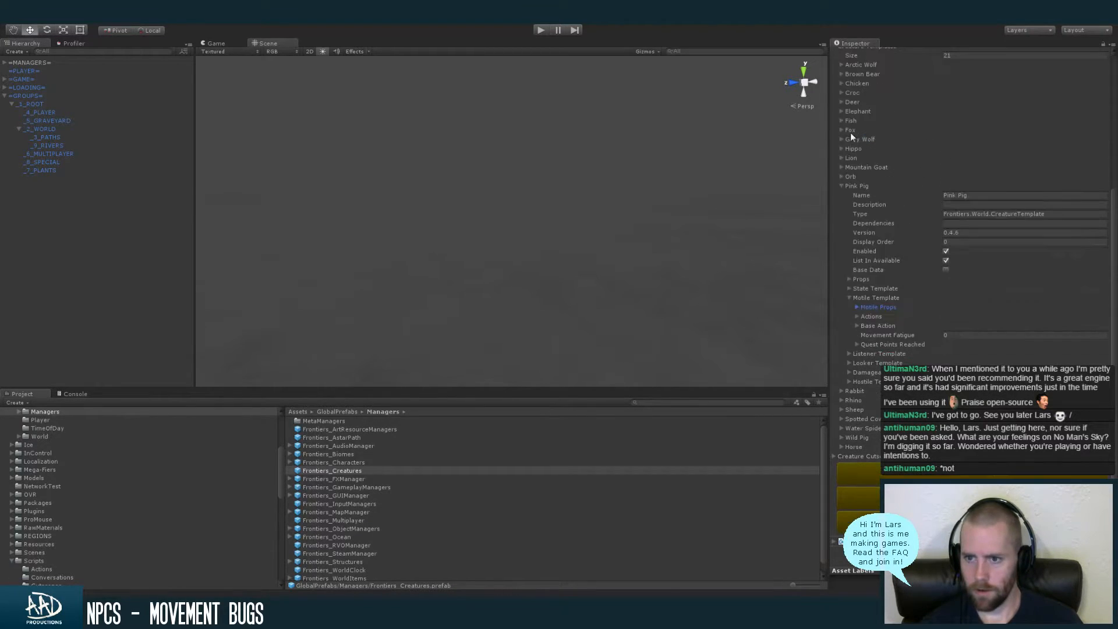
click(842, 185)
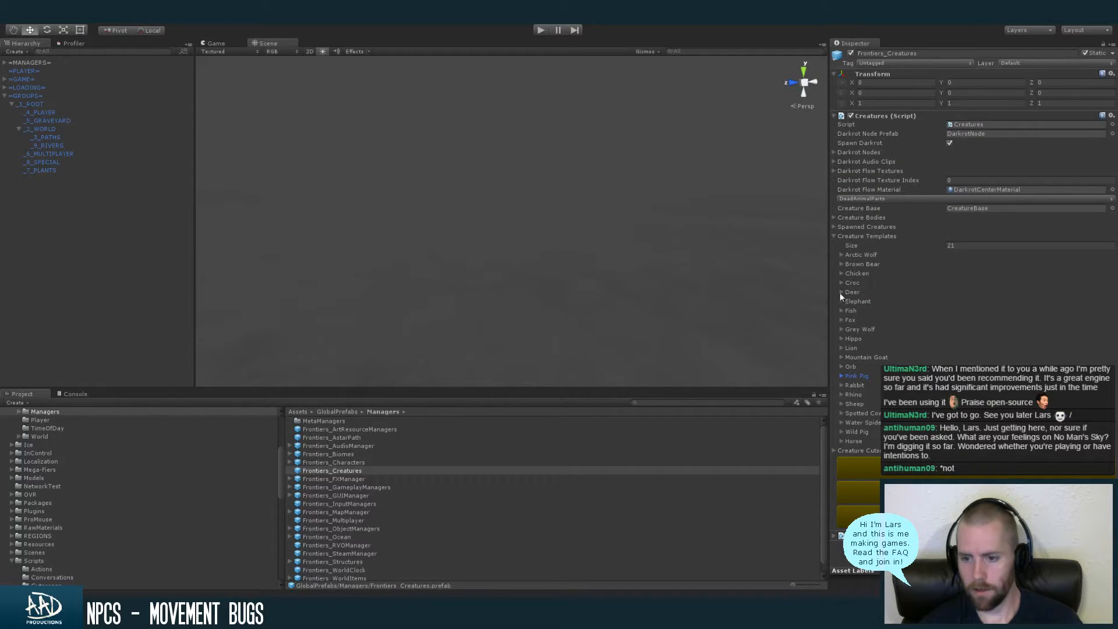
Examine the Motile Template properties of the Arctic Wolf and Chicken creature templates, collapsing each one again
click(841, 254)
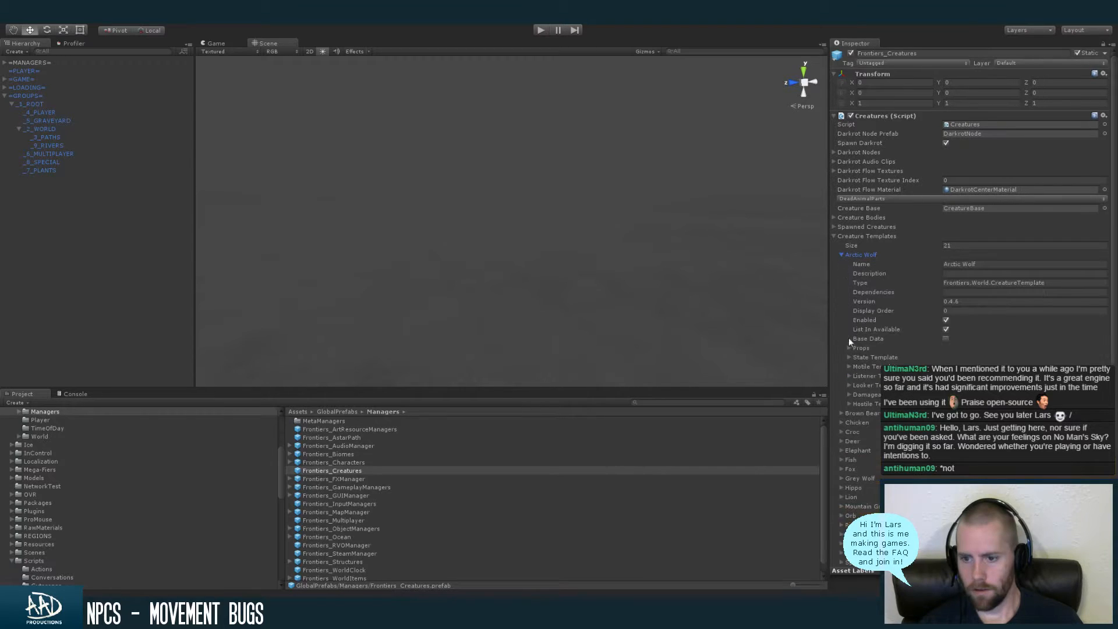
click(848, 366)
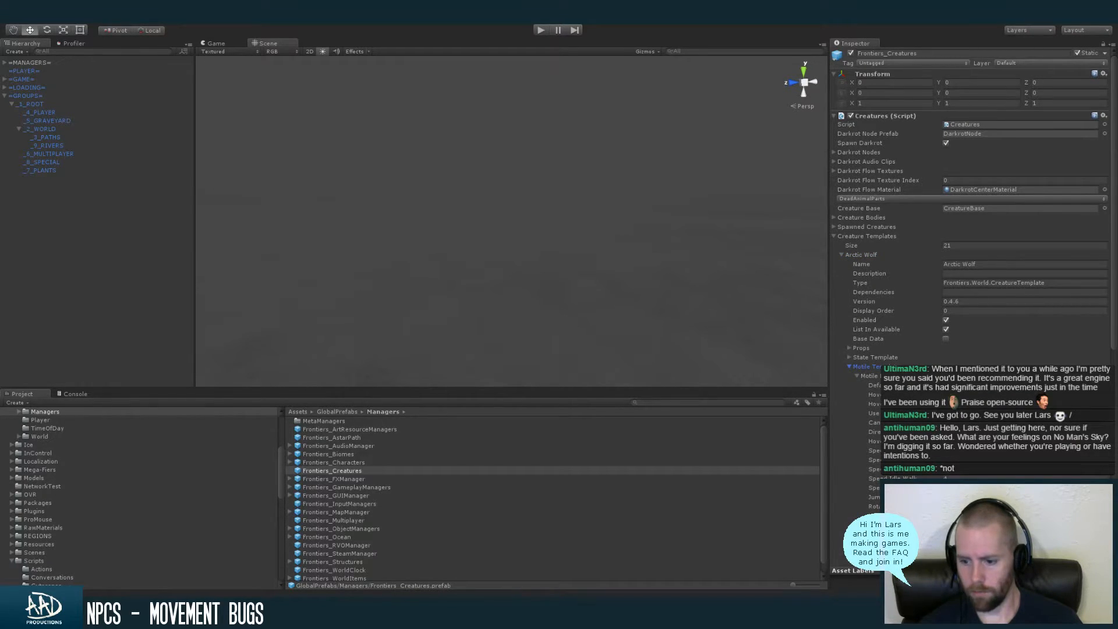
click(849, 366)
click(841, 255)
click(839, 273)
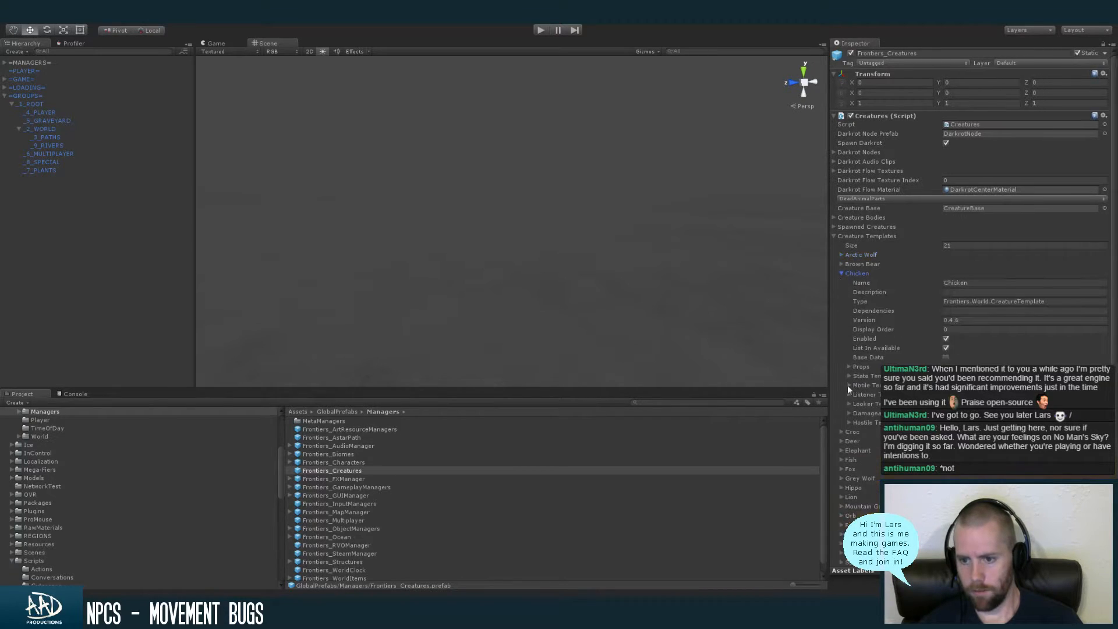
click(854, 385)
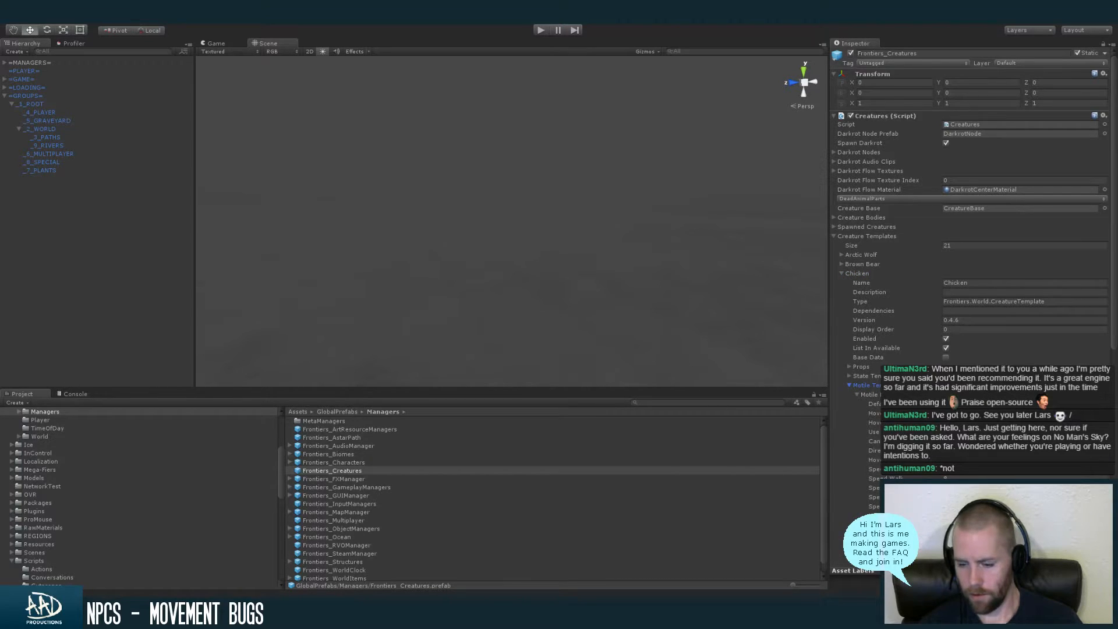
scroll(1106, 256, down, 2)
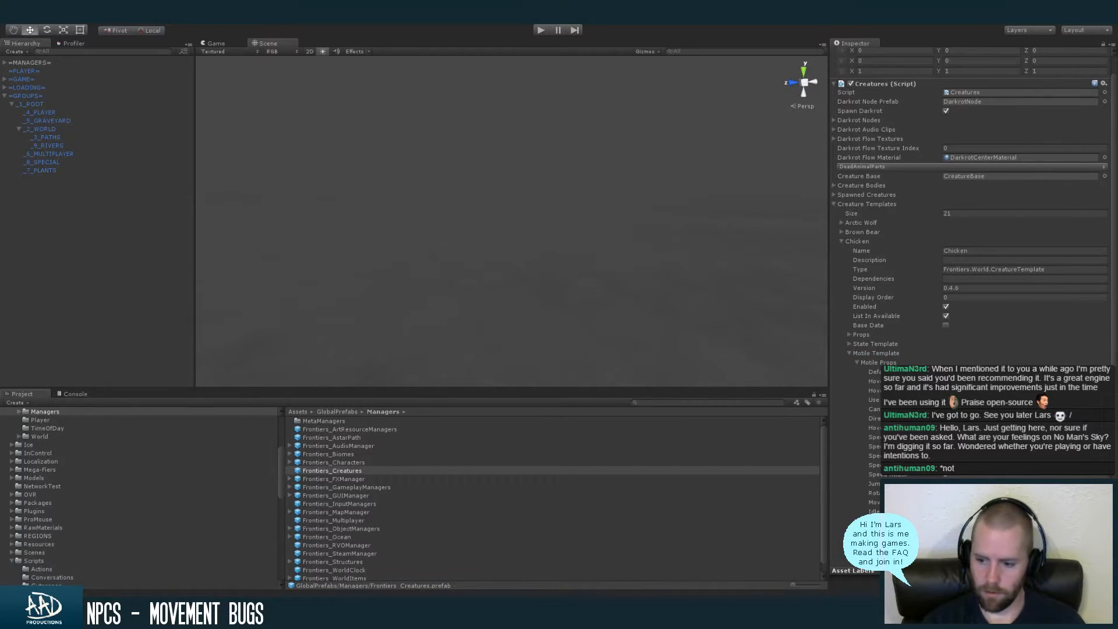
click(858, 242)
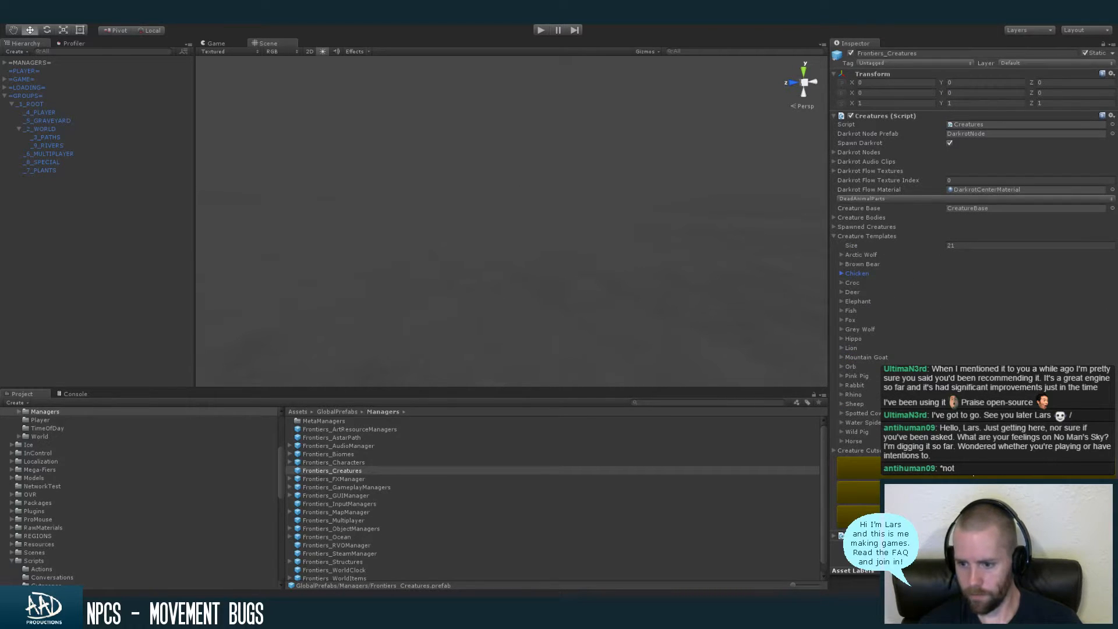
Review the groundedHeight line and its commented-out expression in Motile.cs in MonoDevelop, and return to Unity to clear the console
click(77, 394)
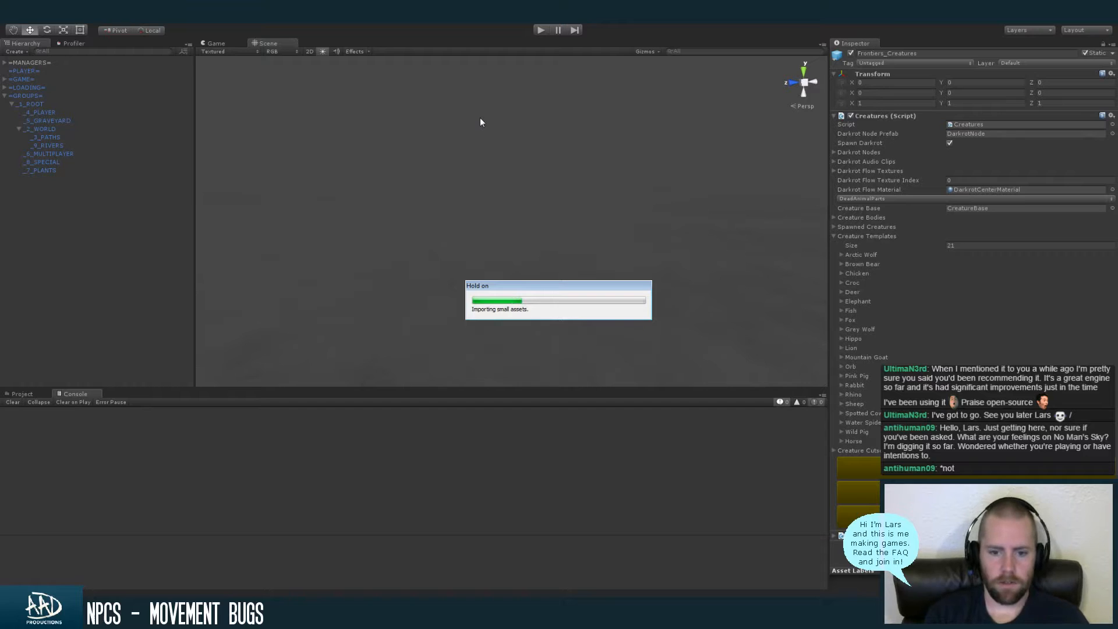
key(alt+Tab)
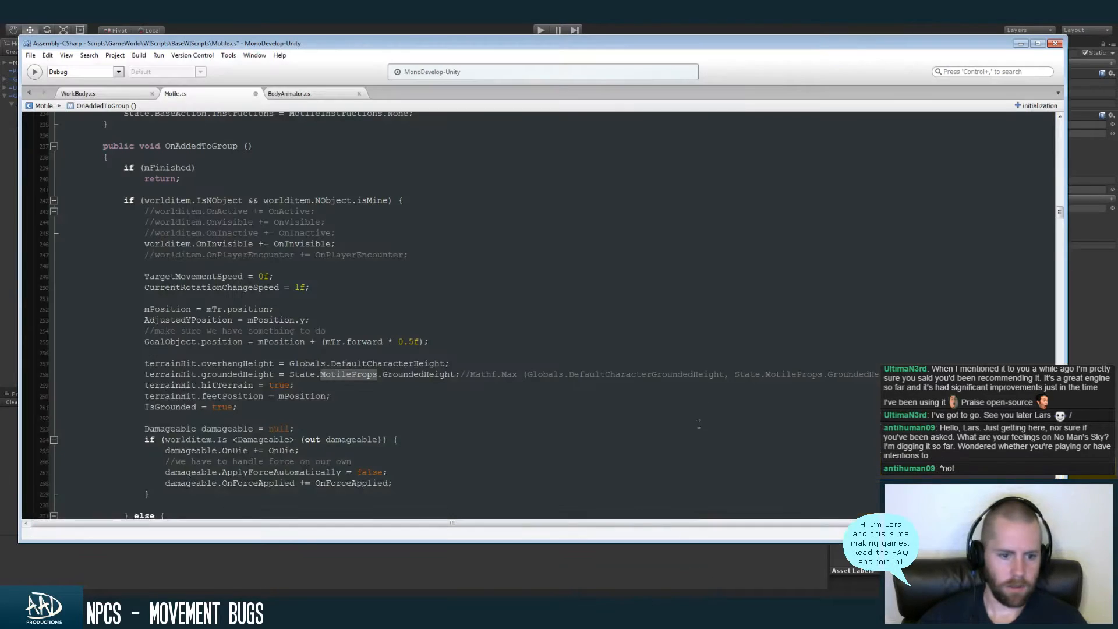
drag(469, 375, 877, 377)
click(878, 376)
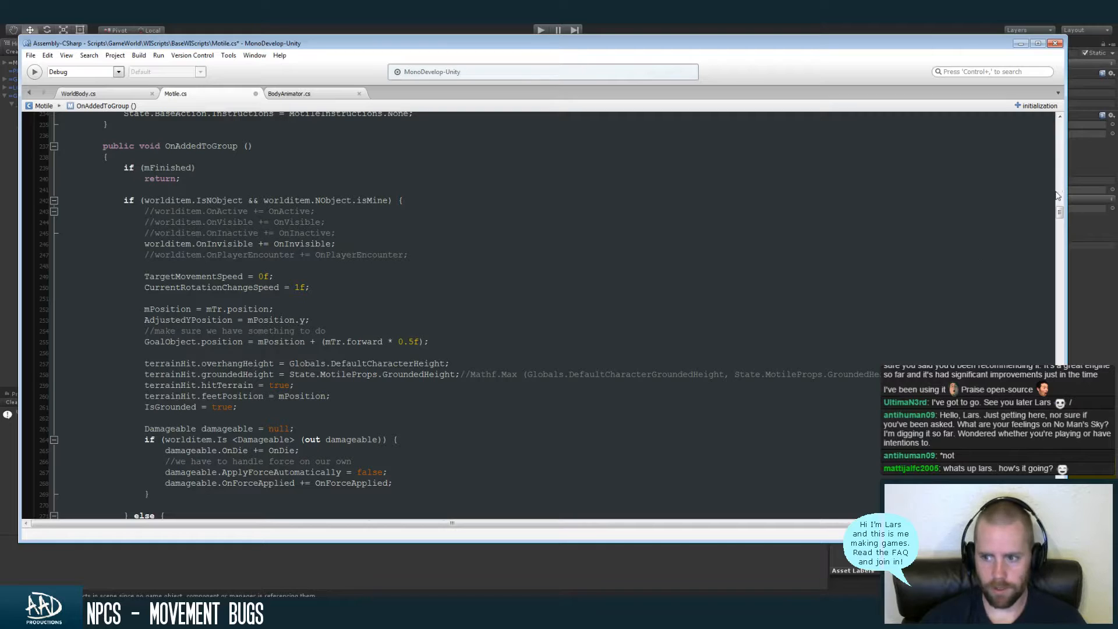
drag(1059, 213, 1060, 220)
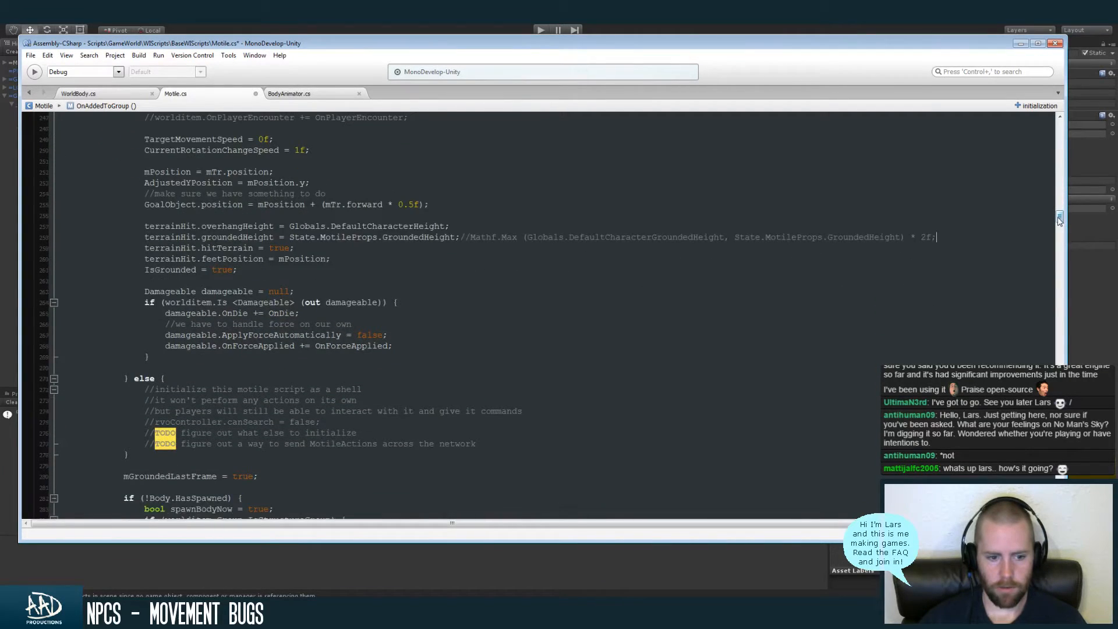
click(704, 33)
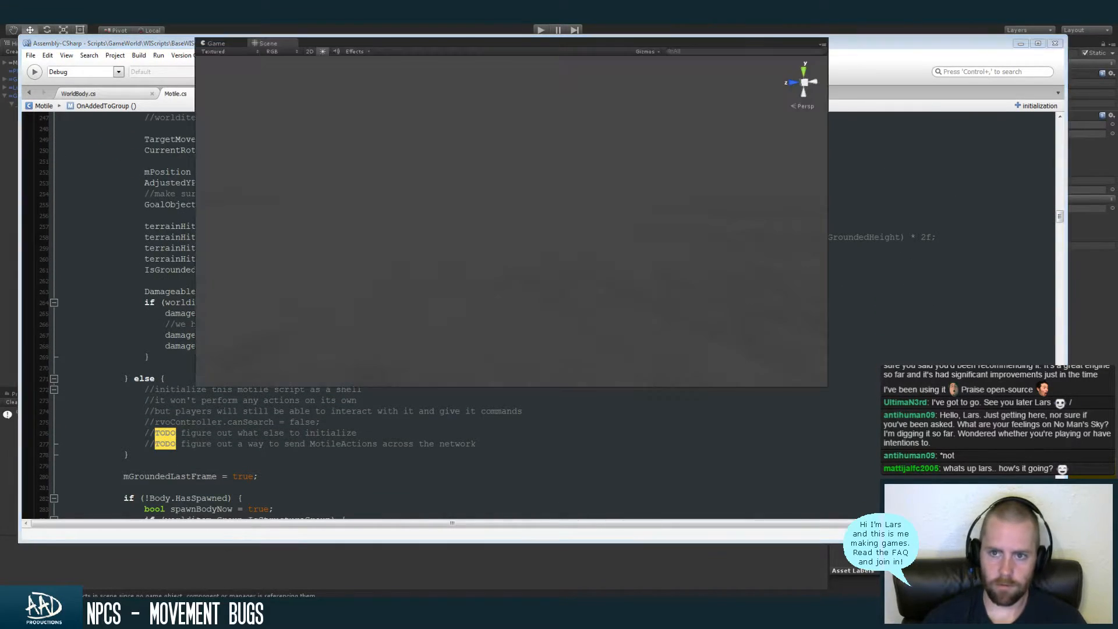
click(13, 402)
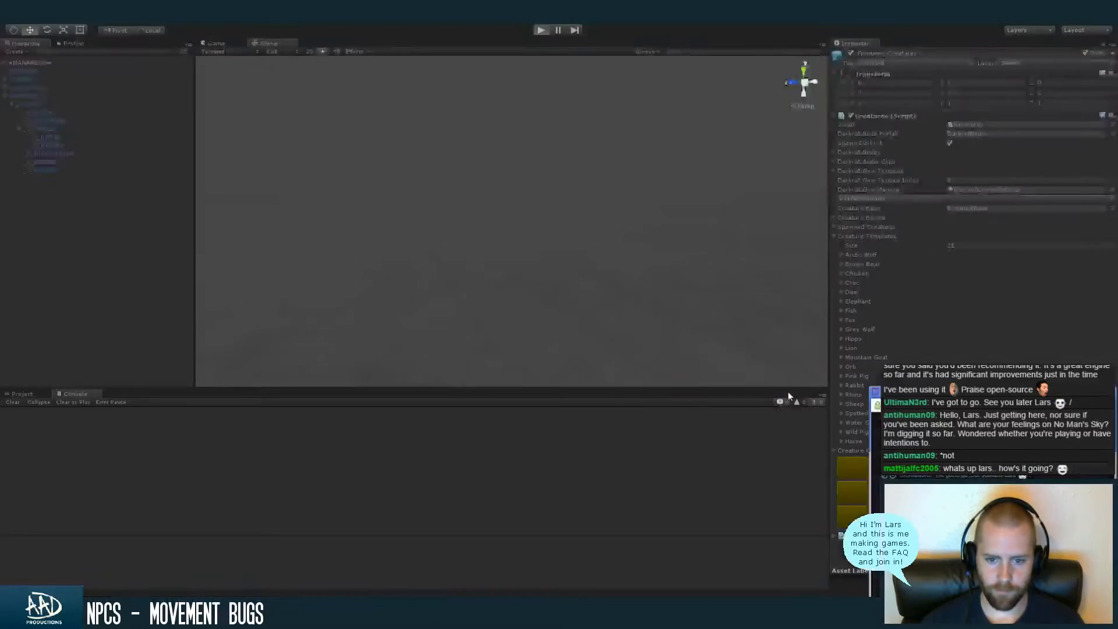
End the frozen Unity.exe process in Windows Task Manager, and close Task Manager
key(ctrl+shift+Escape)
click(195, 248)
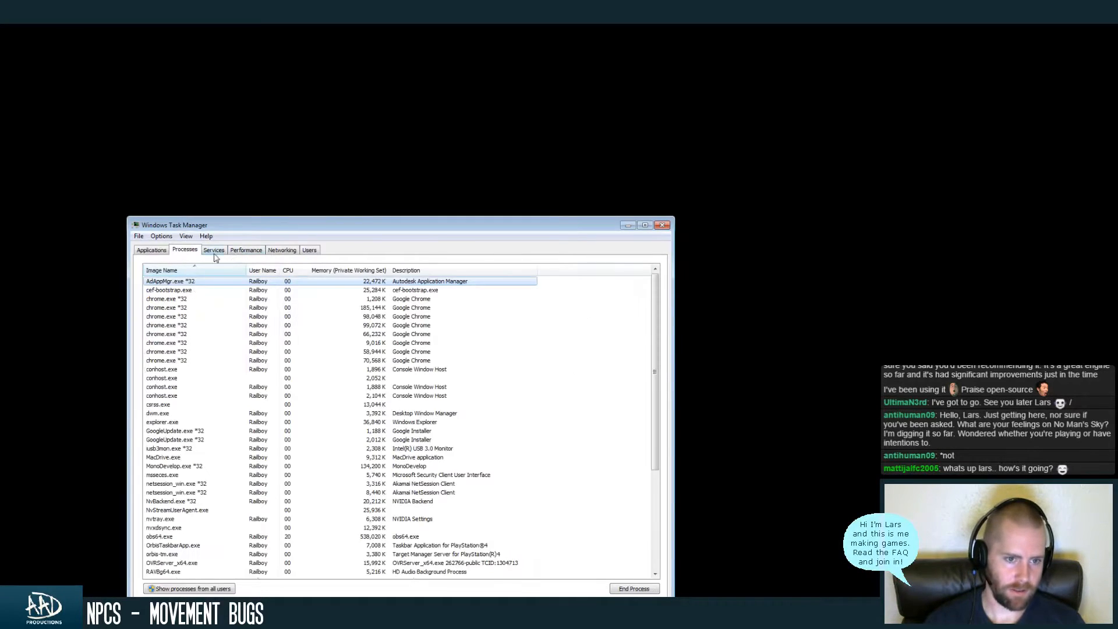
drag(308, 224, 352, 108)
drag(702, 202, 701, 301)
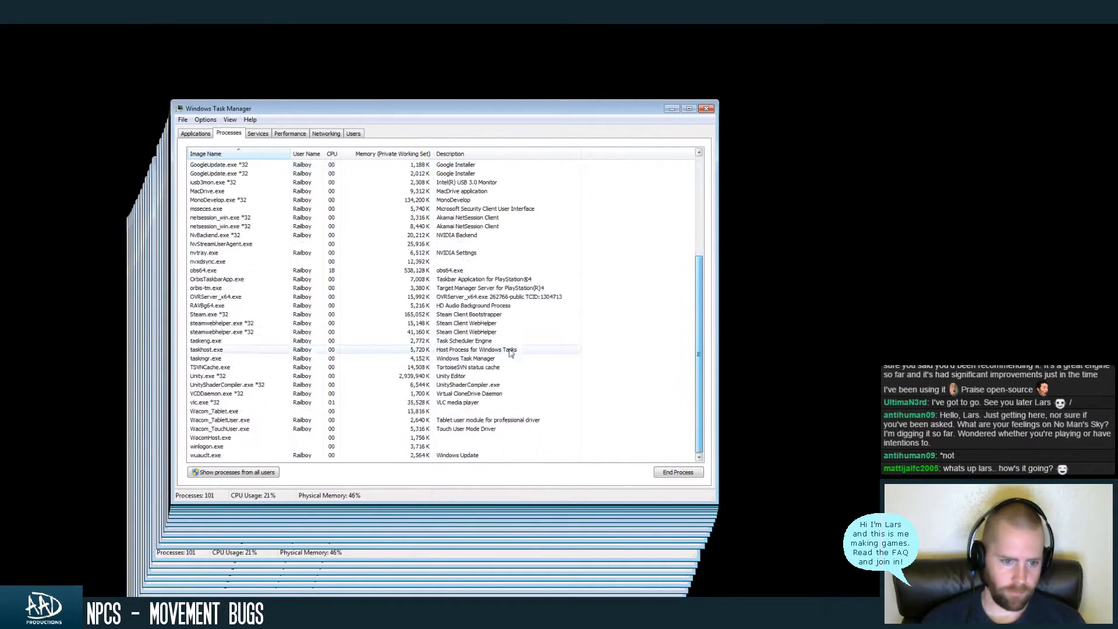
click(251, 376)
click(677, 471)
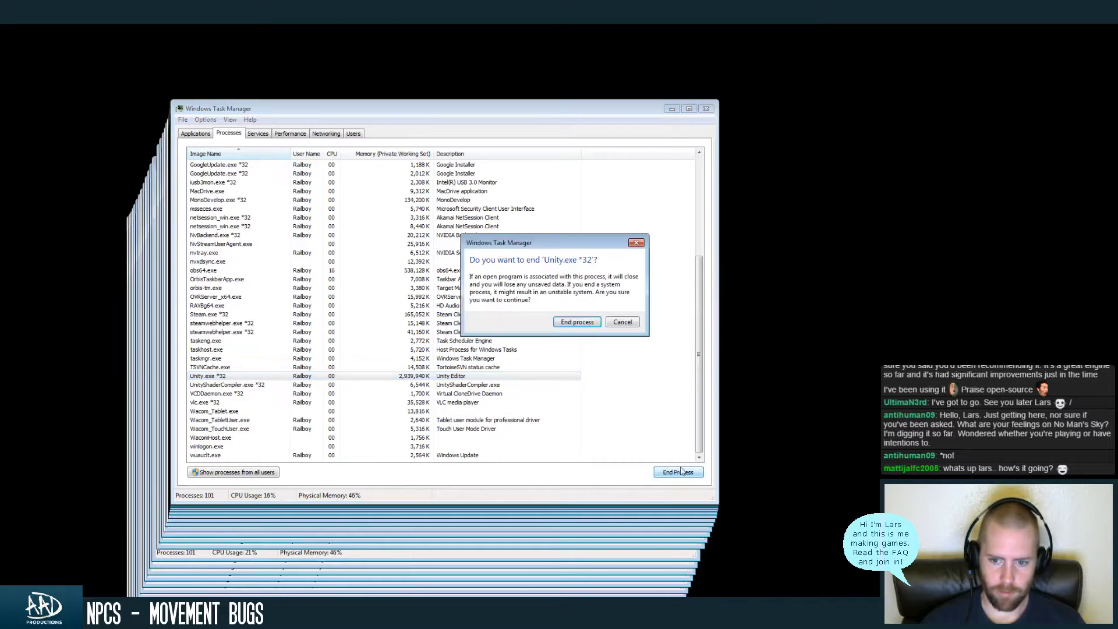
click(577, 322)
click(706, 109)
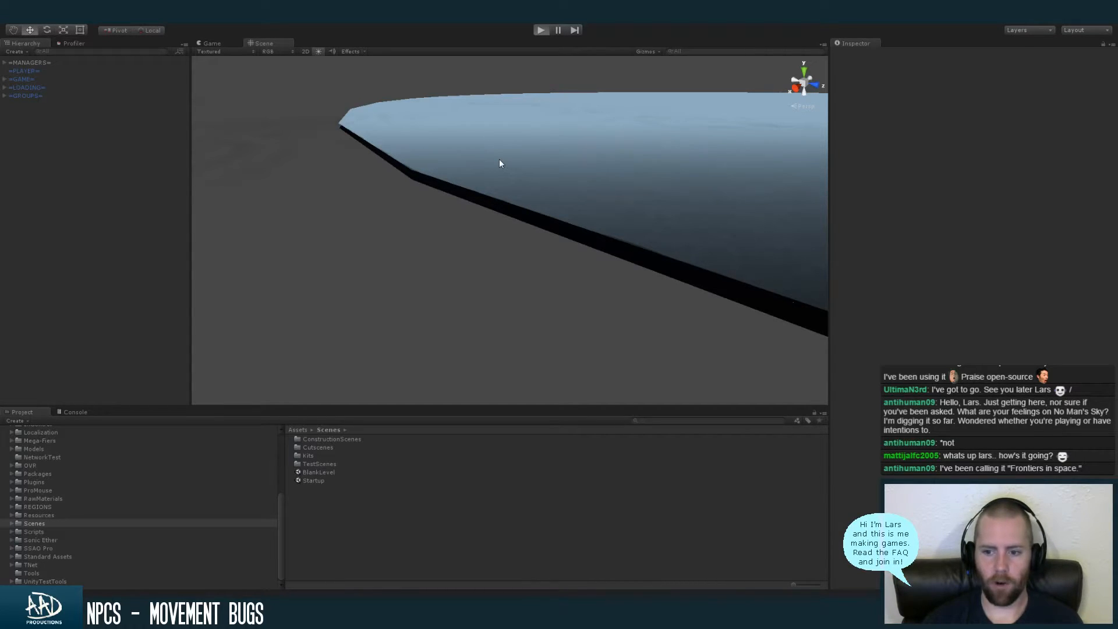
Run the game in the reopened Unity project and load the Listlesschickens save of the Frontiers world
key(ctrl+p)
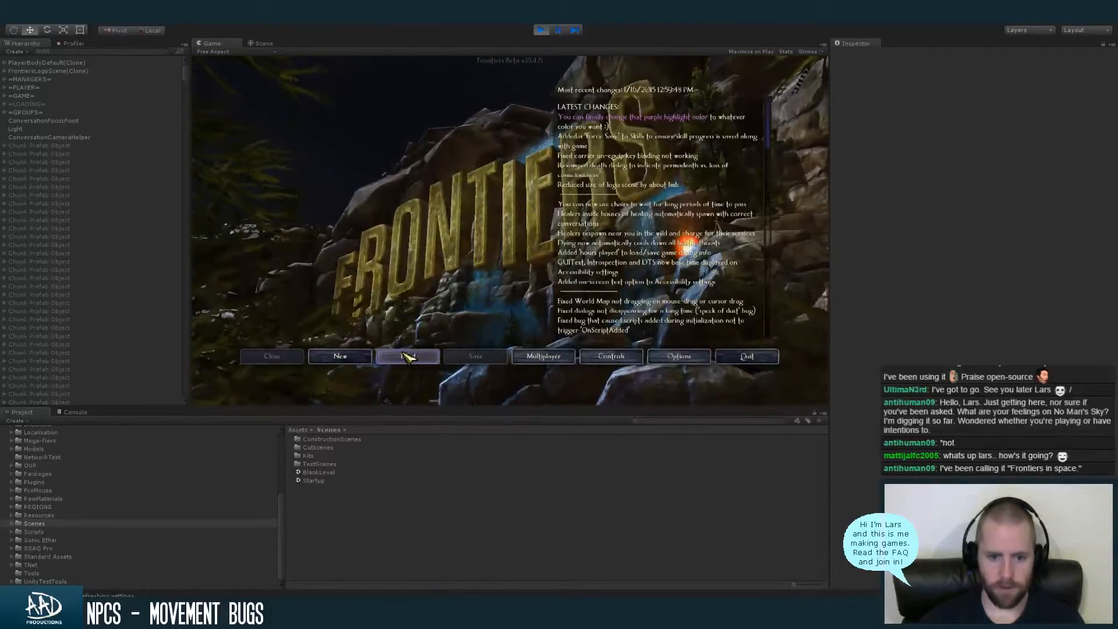
click(407, 356)
click(481, 170)
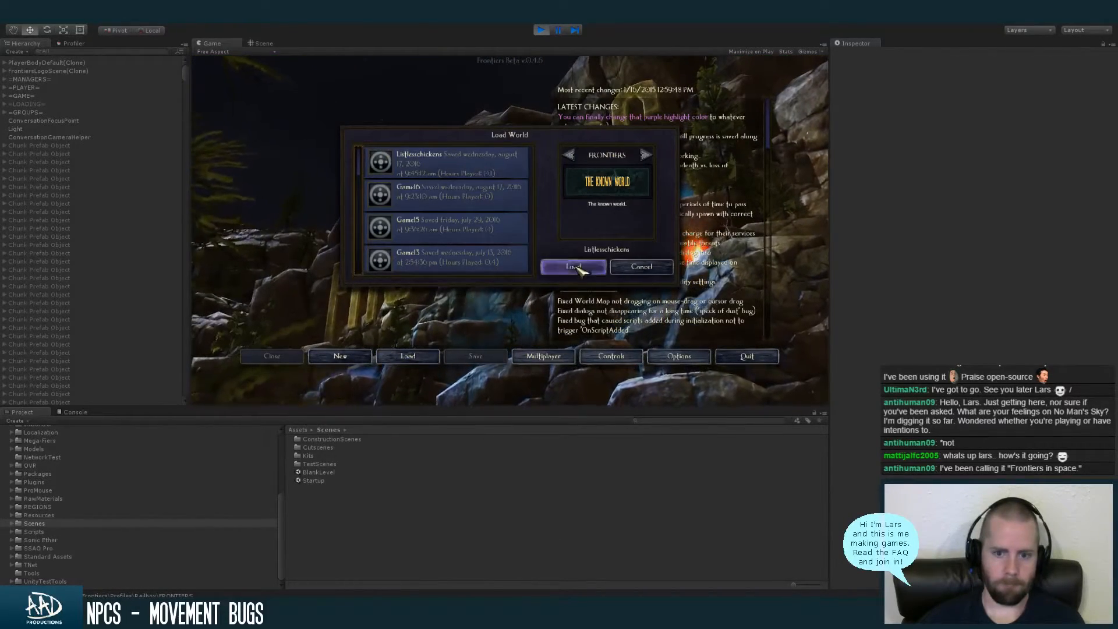
click(560, 267)
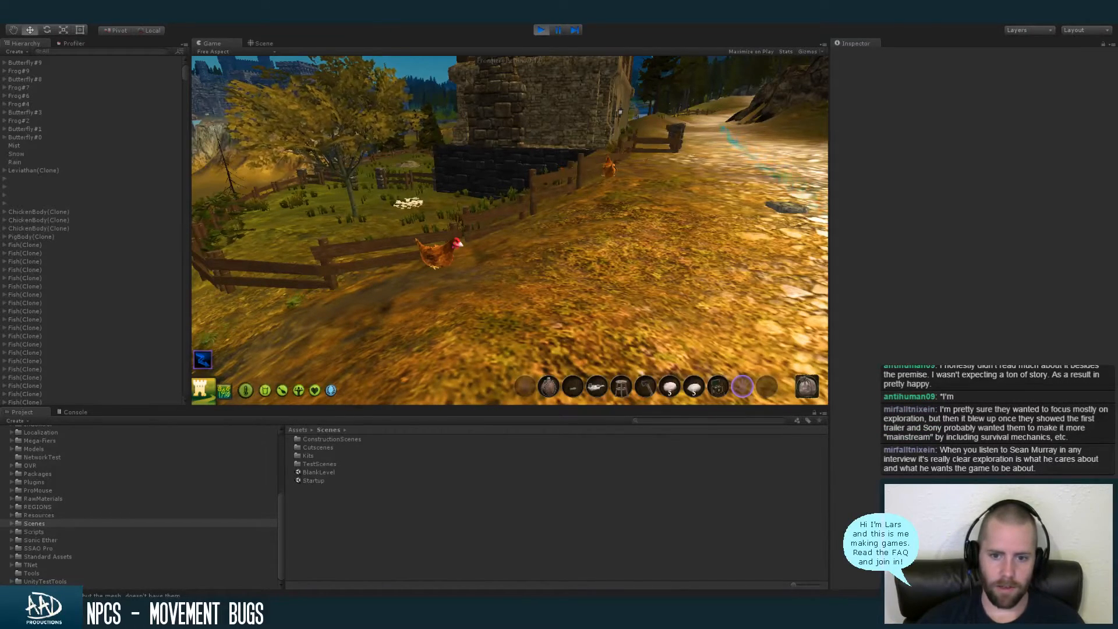
Walk around the chickens by the fenced building and examine how they move on the sloped ground
key(w)
key(a)
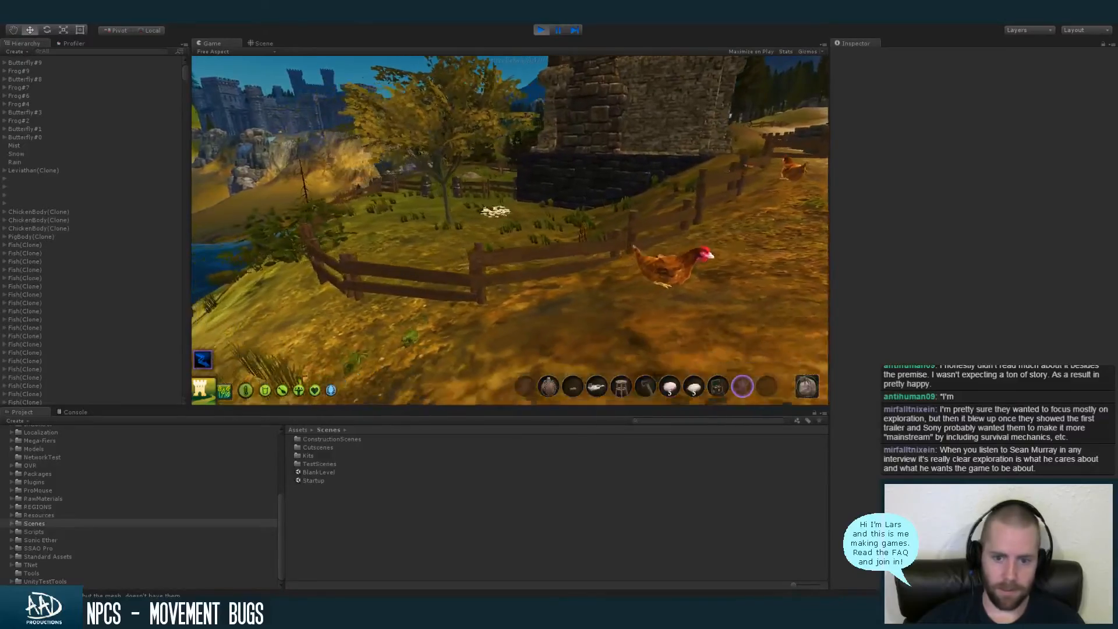
key(w)
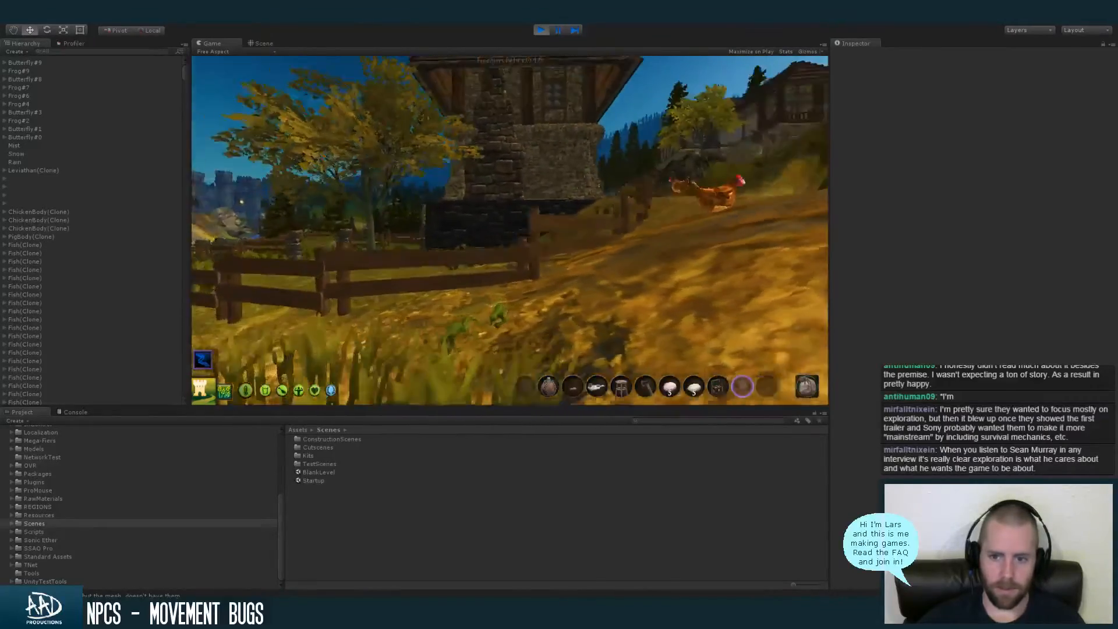
key(w)
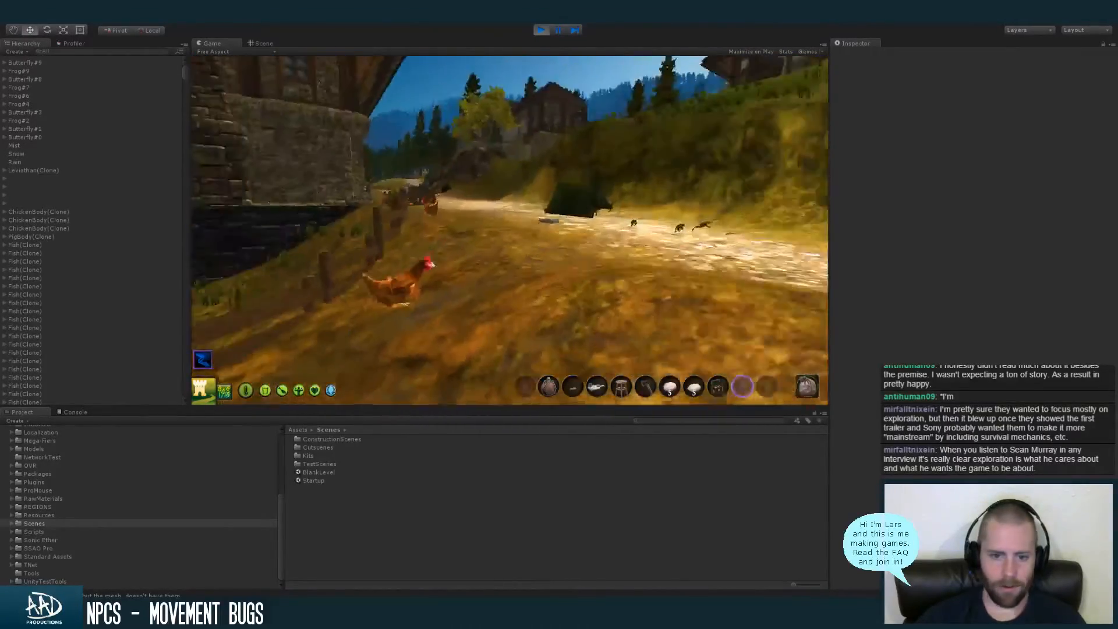
key(w)
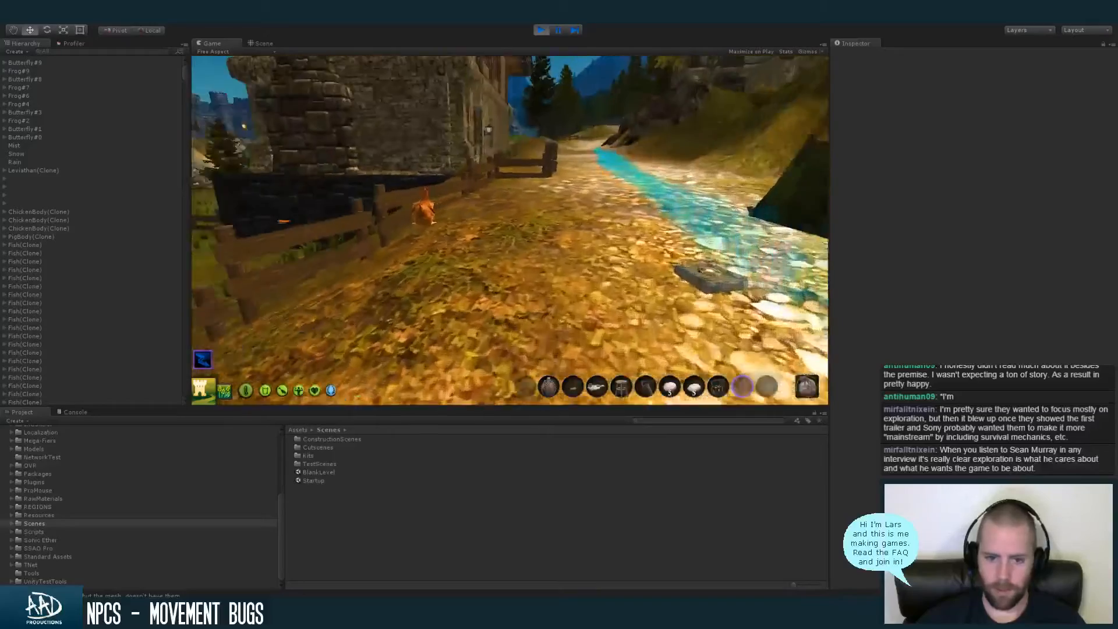
key(s)
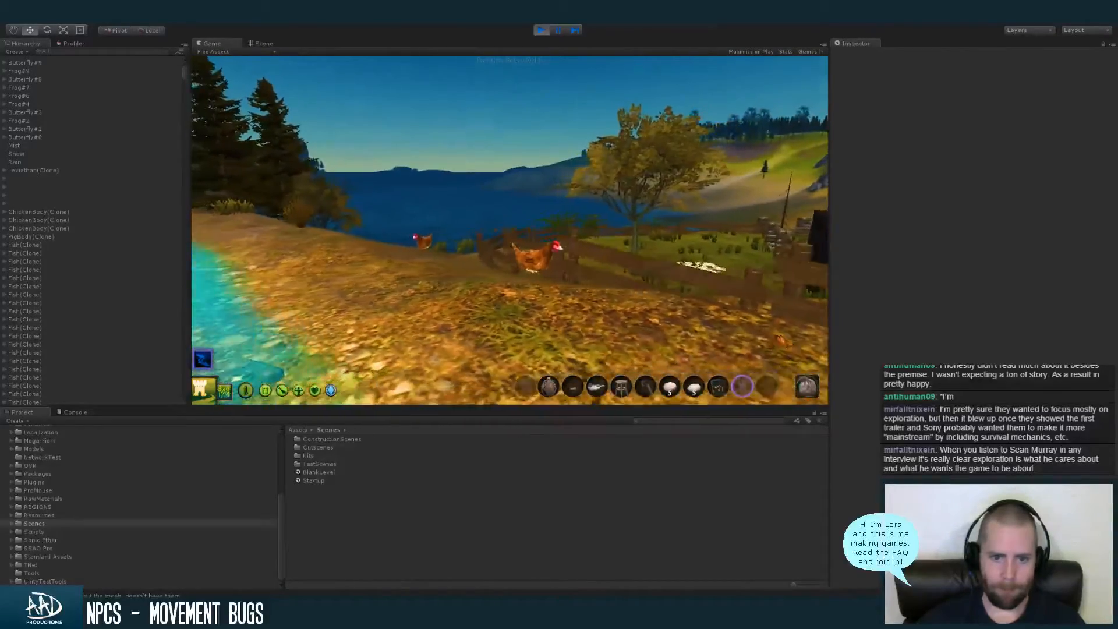
key(super)
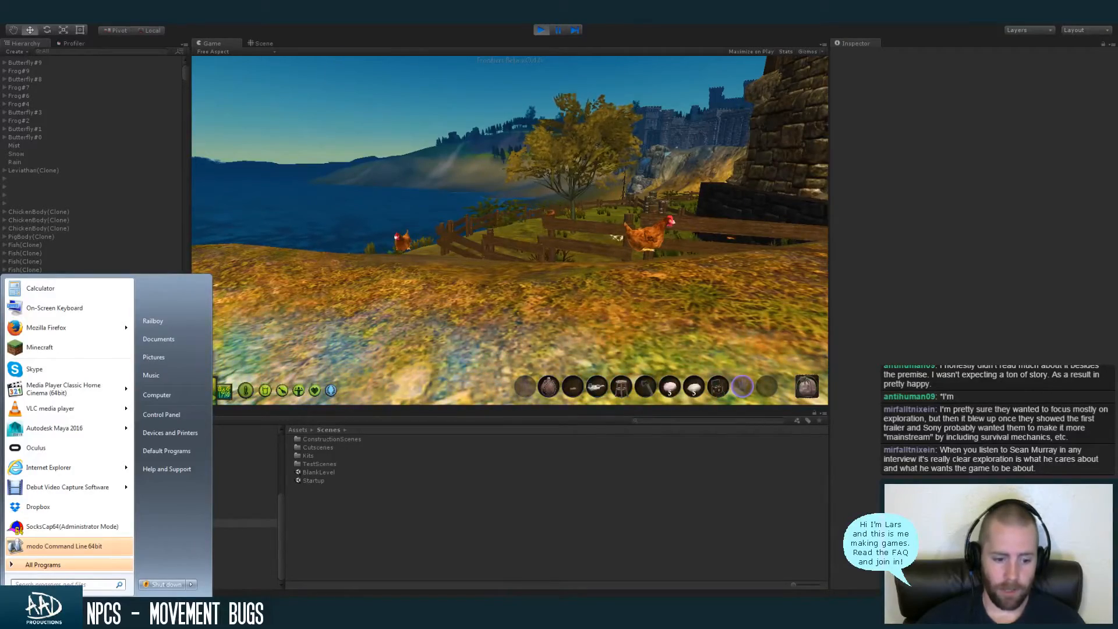
key(Escape)
click(901, 118)
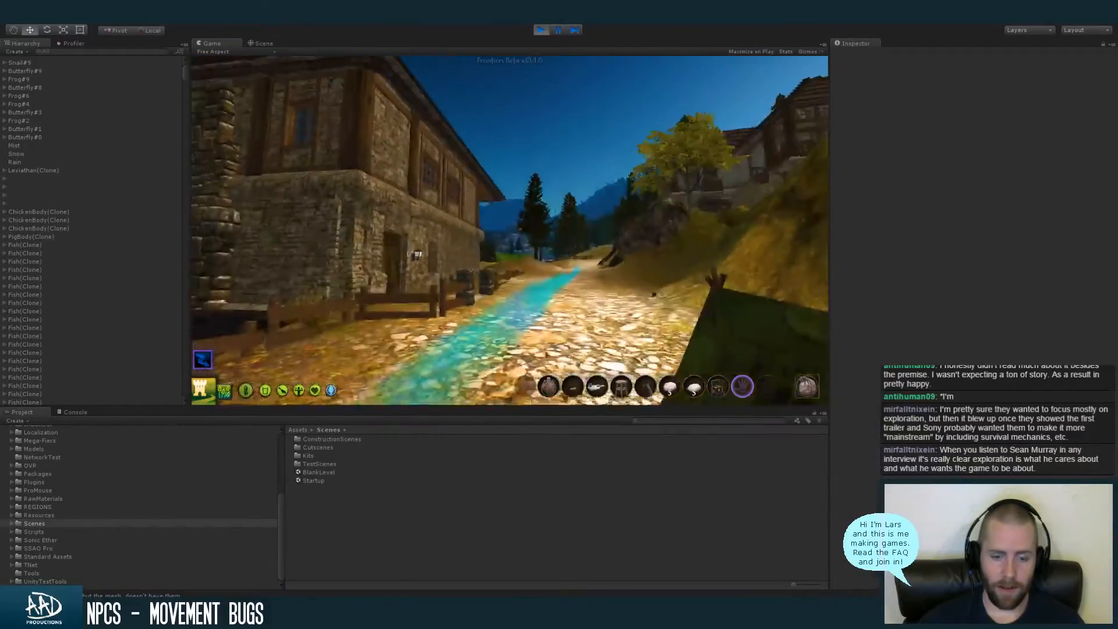
Follow the stone path past the building down to the fenced pen and examine the pig's movement
key(w)
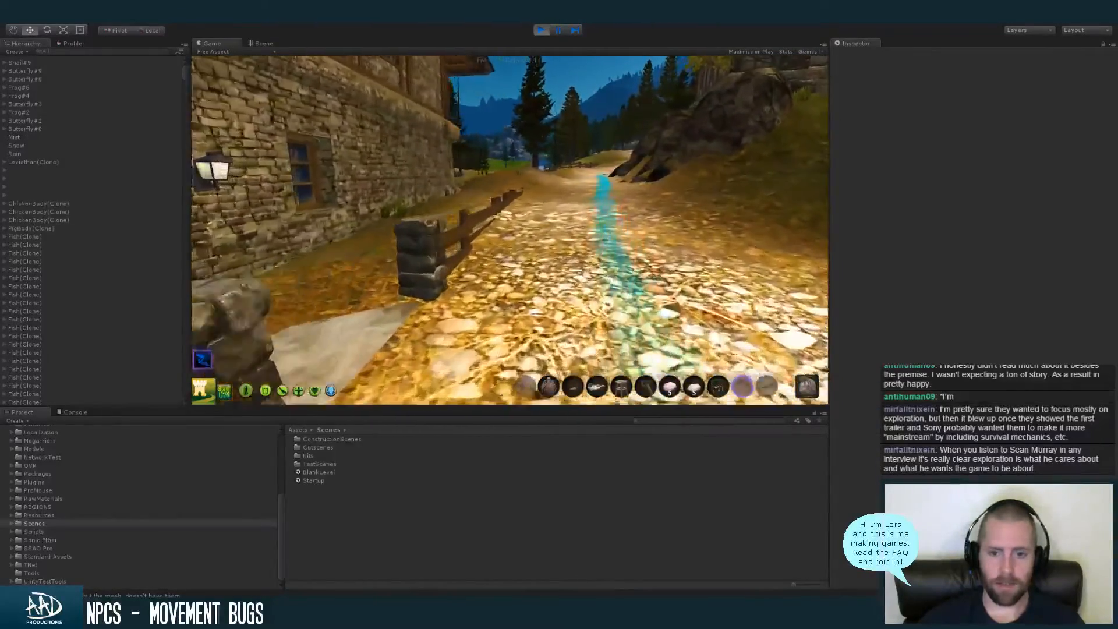
key(w)
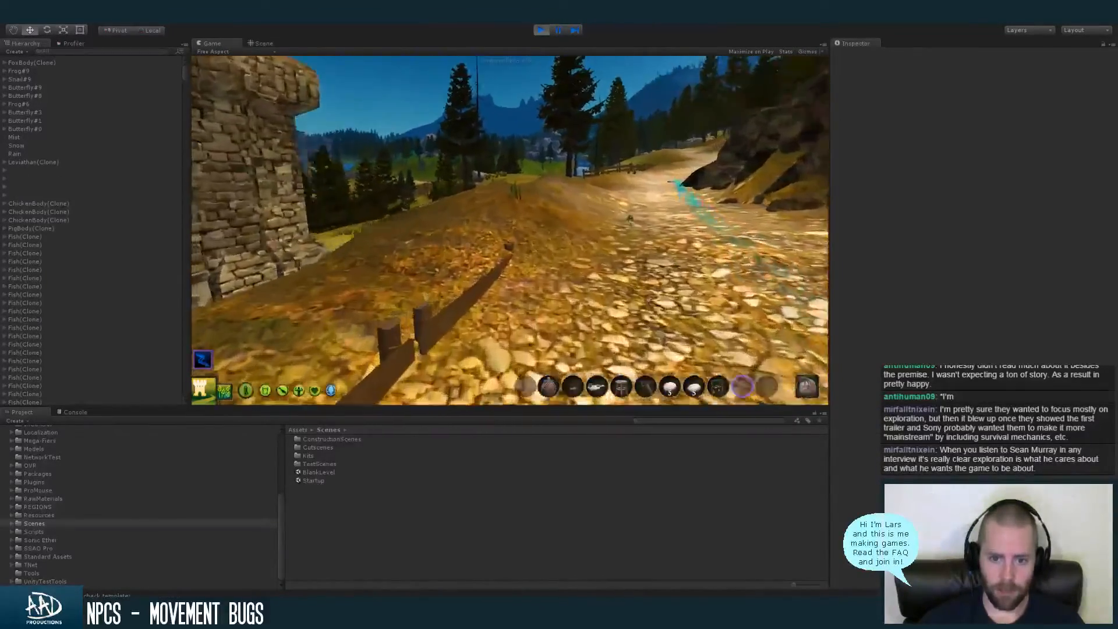
key(w)
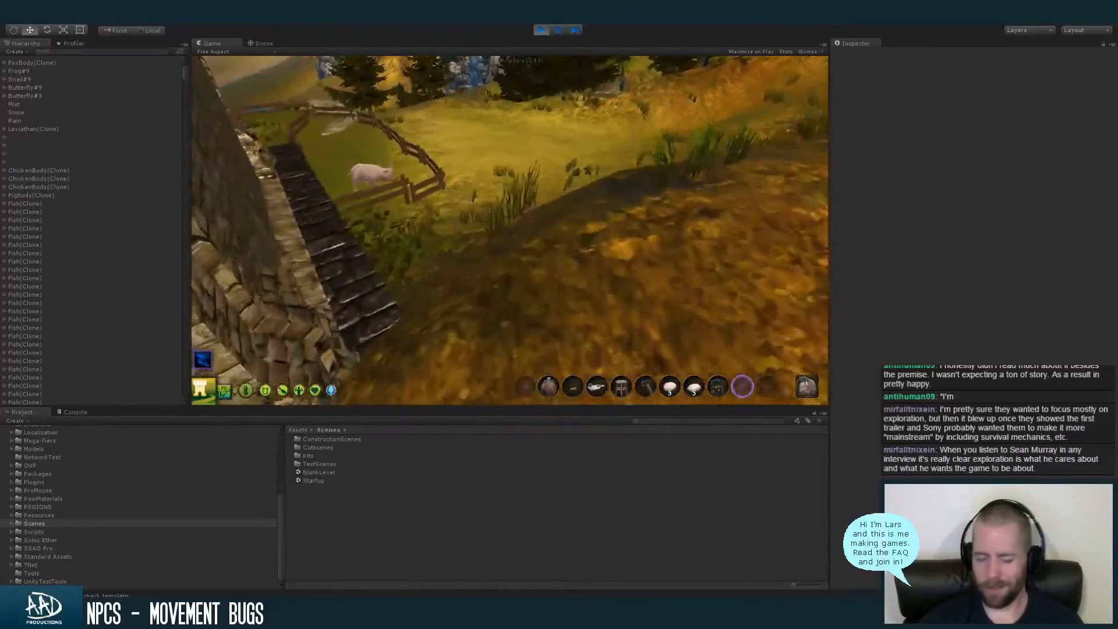
key(w)
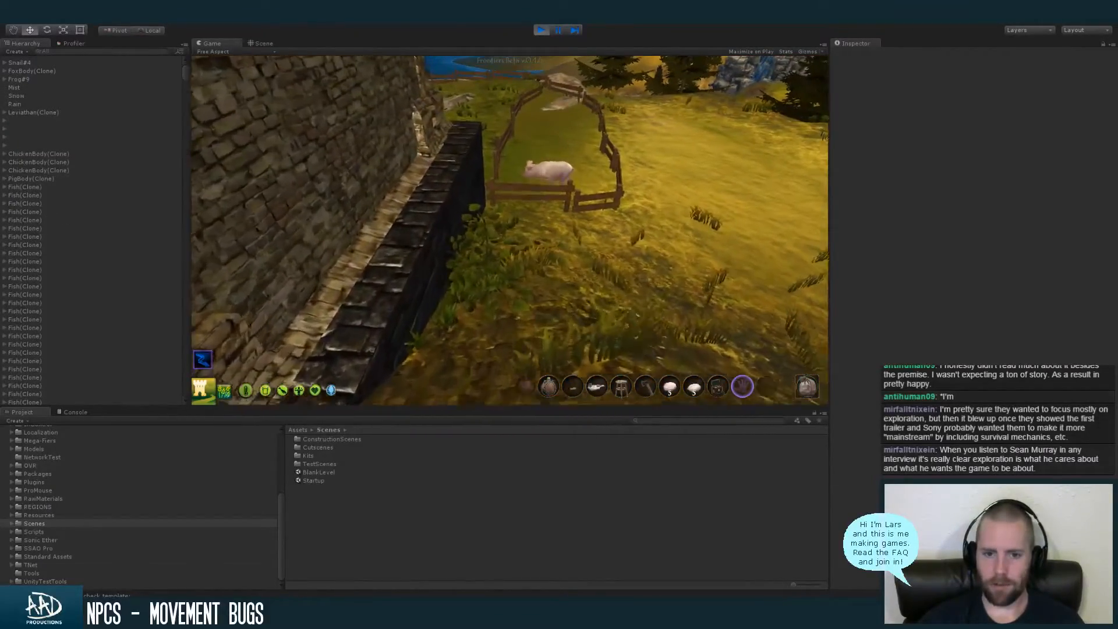
key(w)
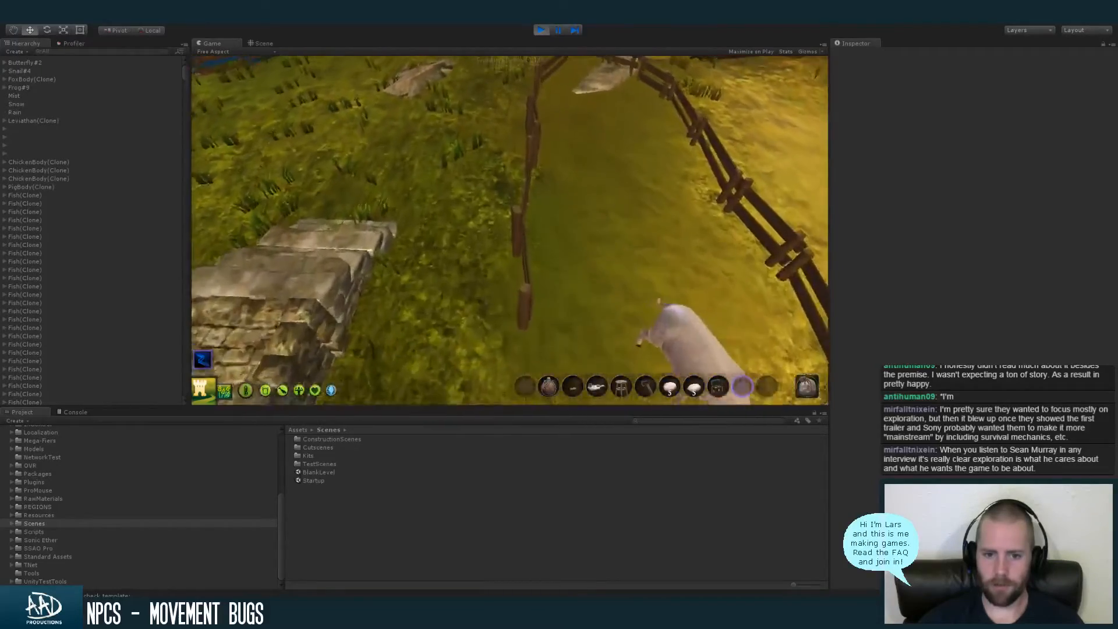
key(w)
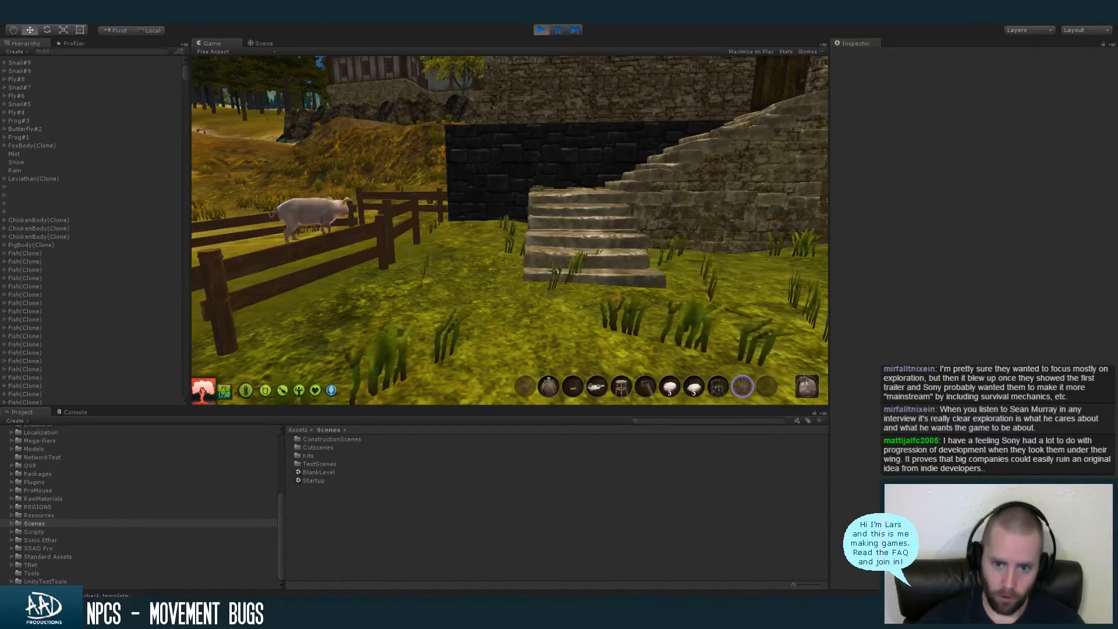
Circle the stone building by the steps and road, and return to the pen to check the pig again
key(w)
key(w)
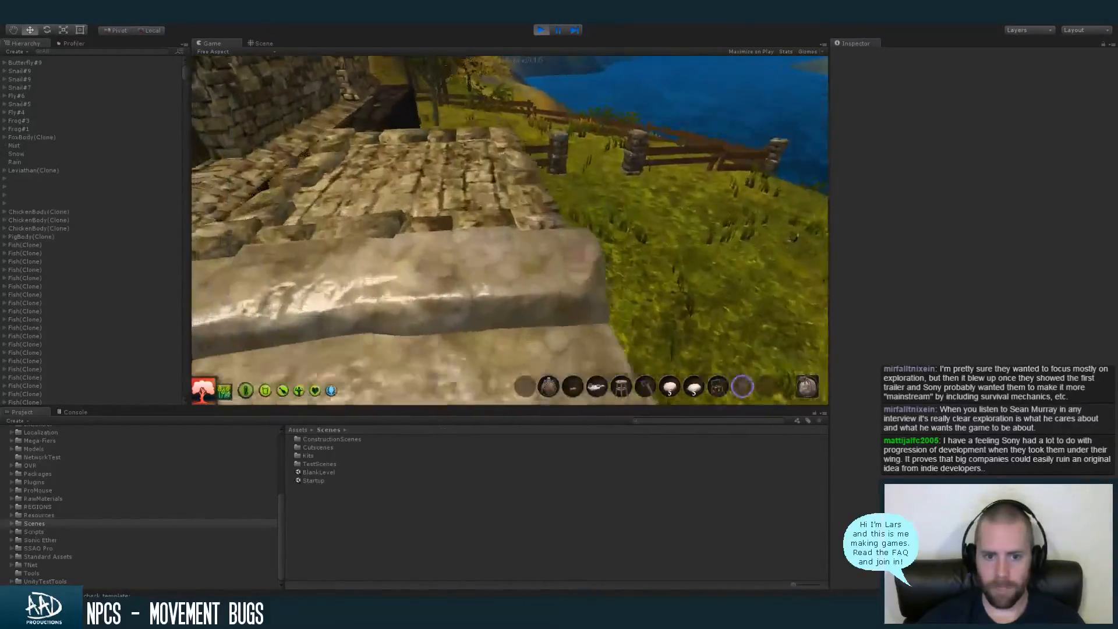
key(w)
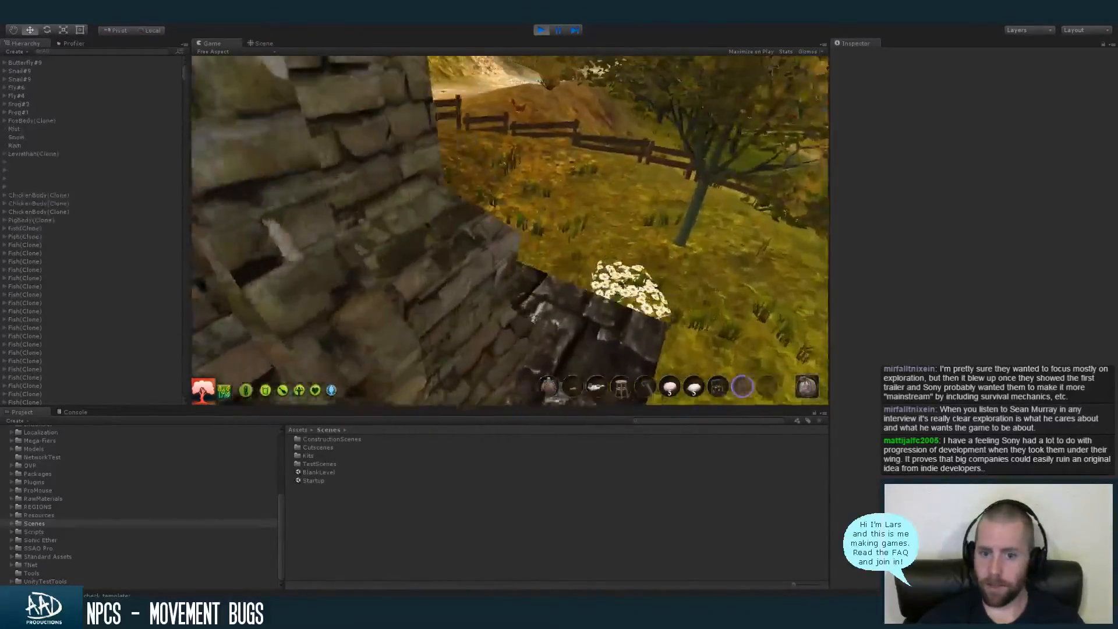
key(w)
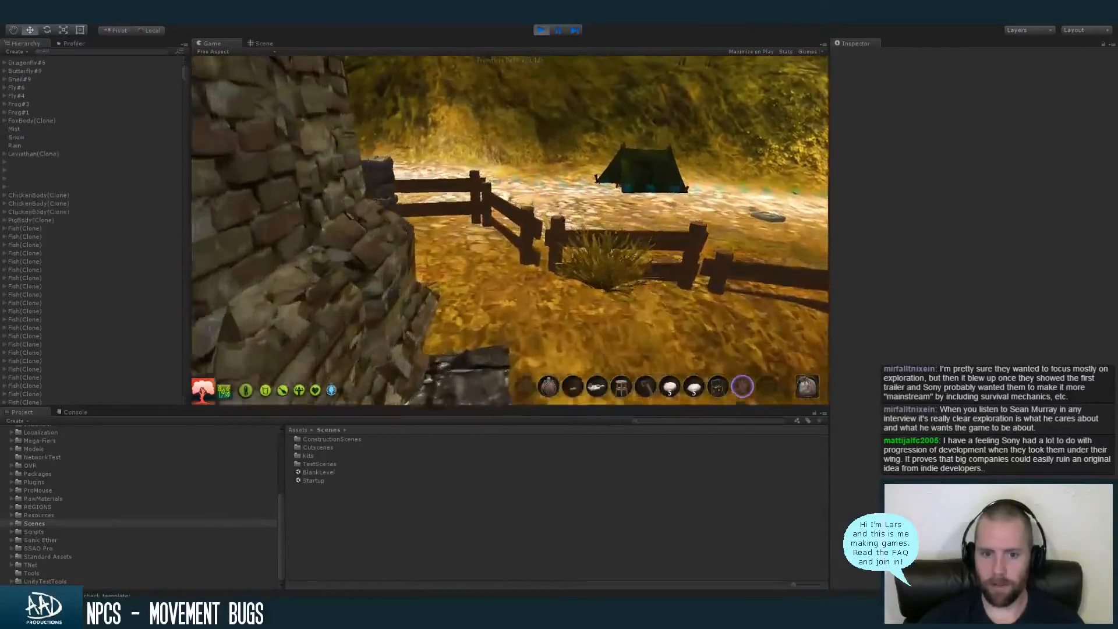
key(w)
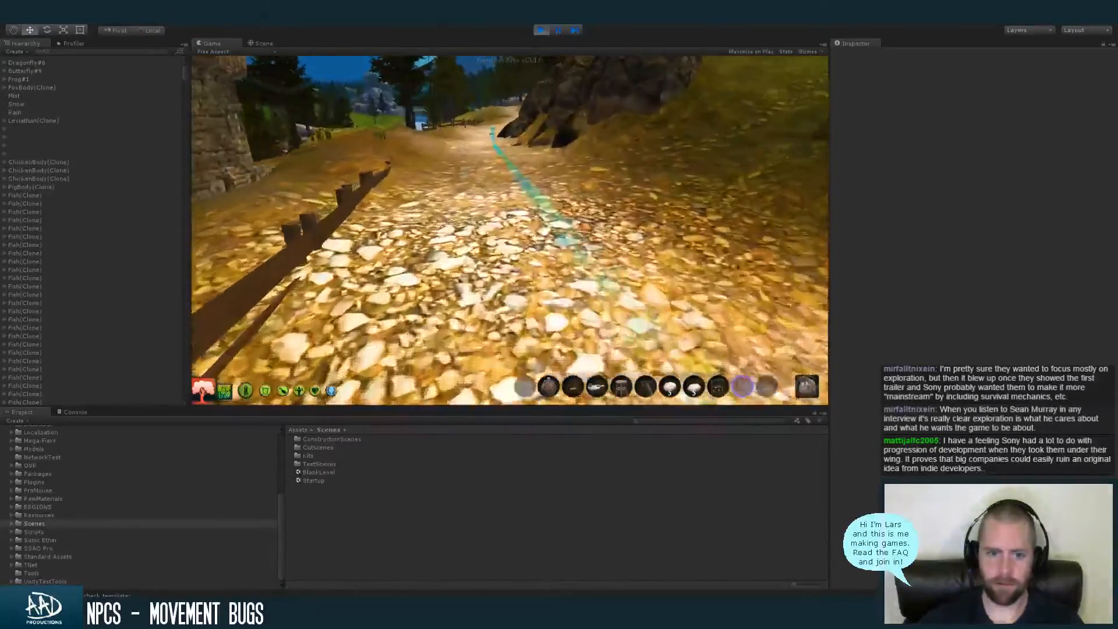
key(w)
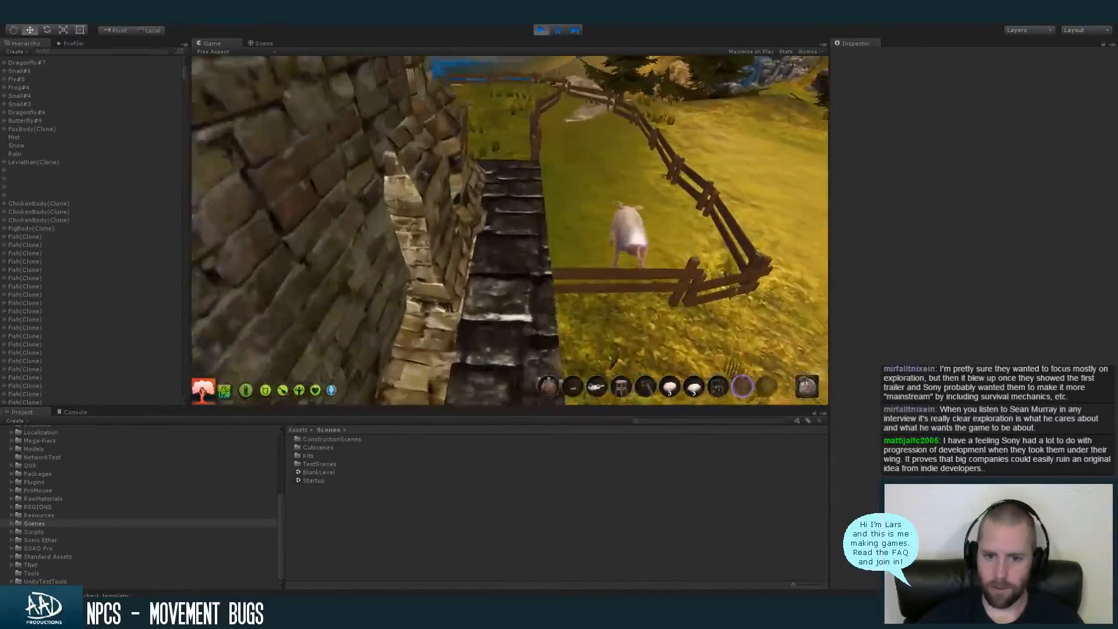
key(w)
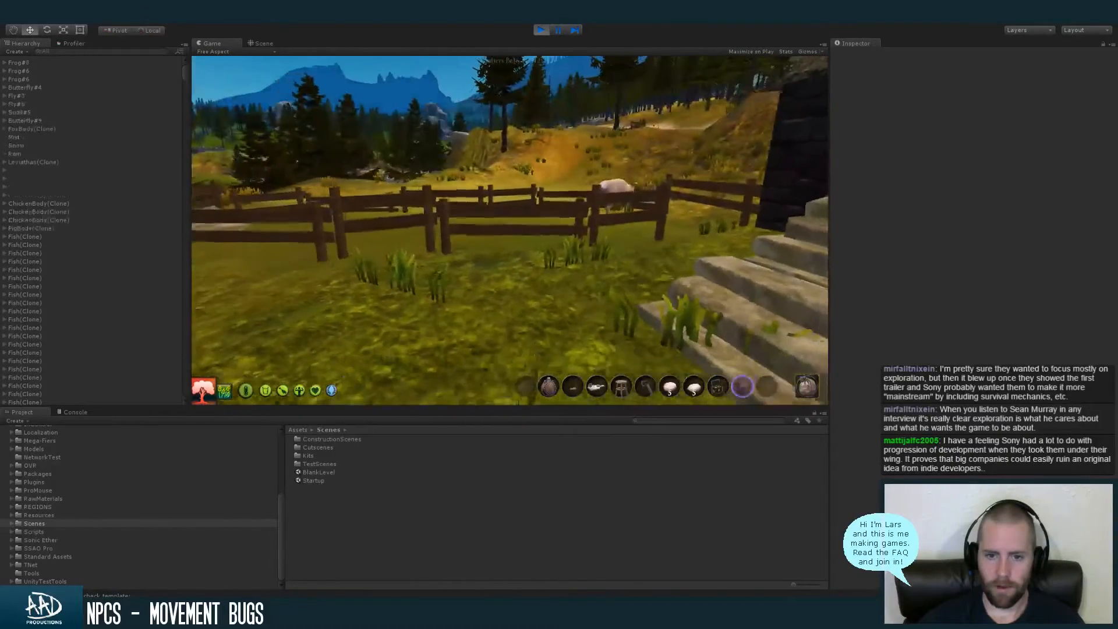
key(super)
key(Escape)
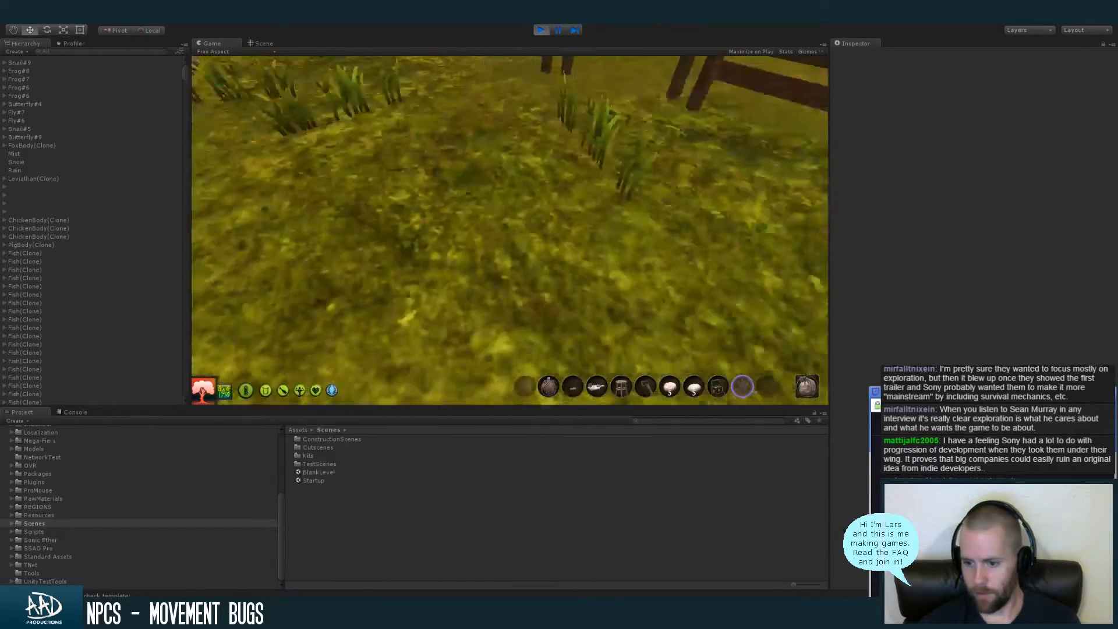
scroll(509, 229, up, 1)
scroll(510, 230, down, 2)
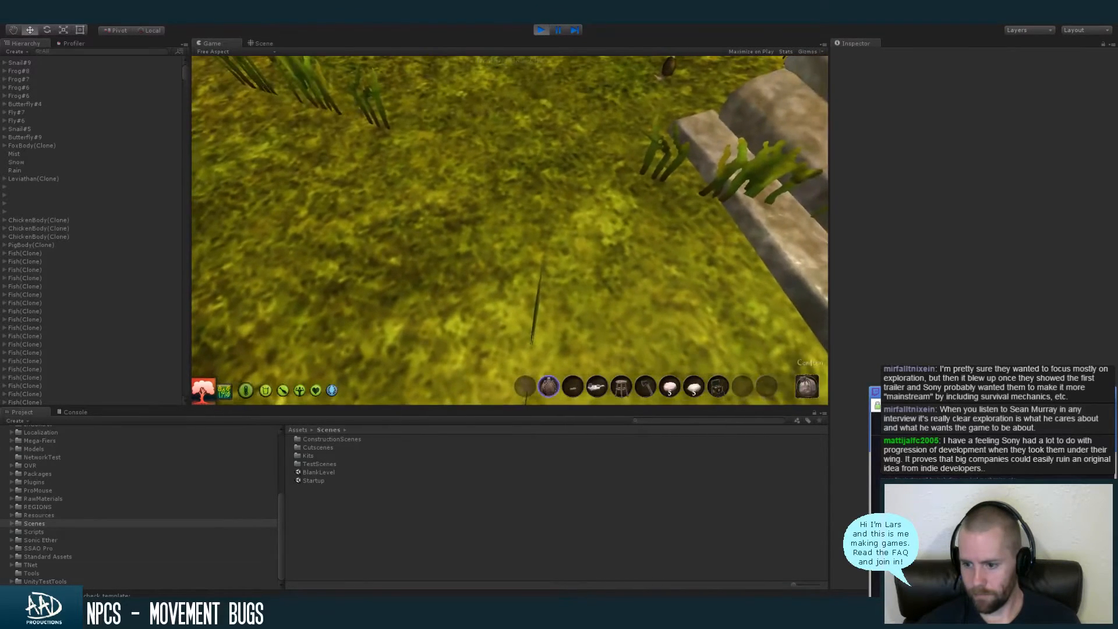
scroll(510, 230, down, 2)
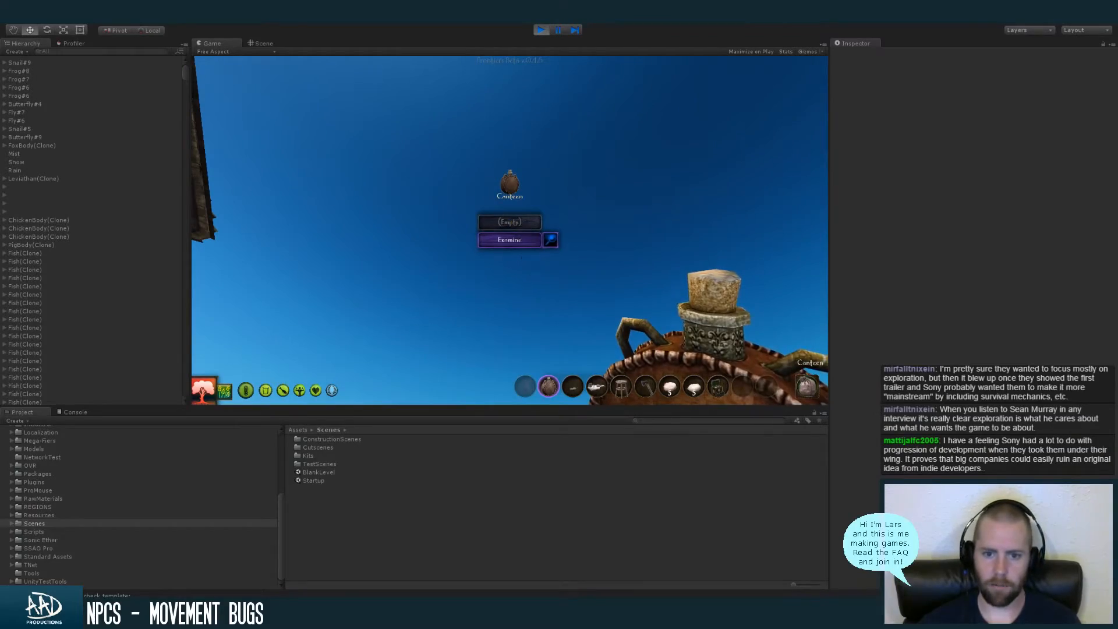
scroll(528, 264, down, 2)
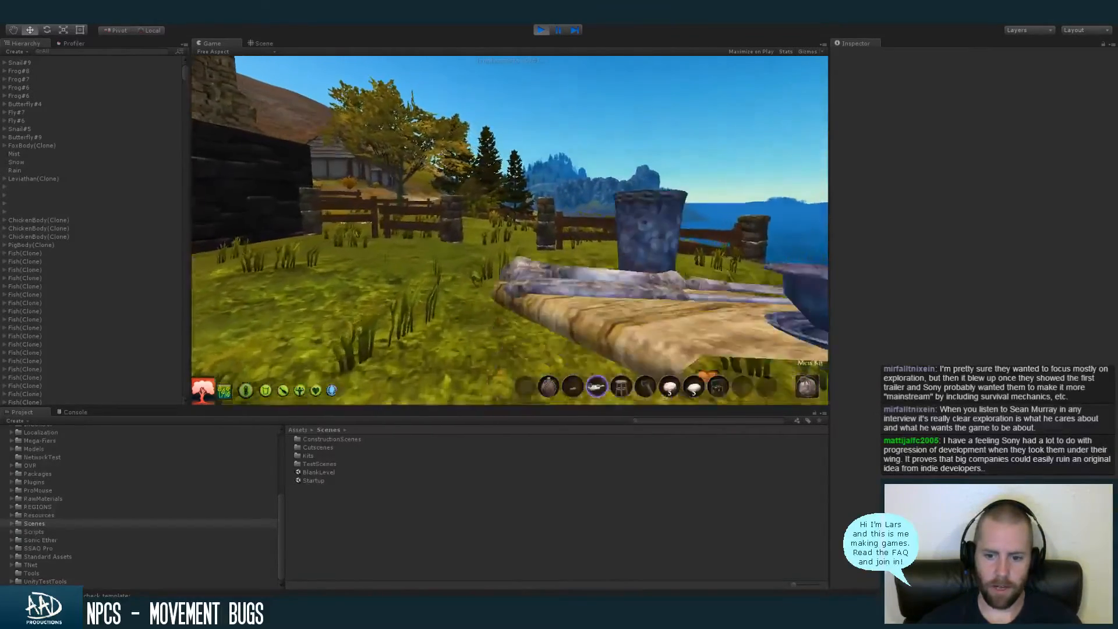
scroll(509, 230, down, 5)
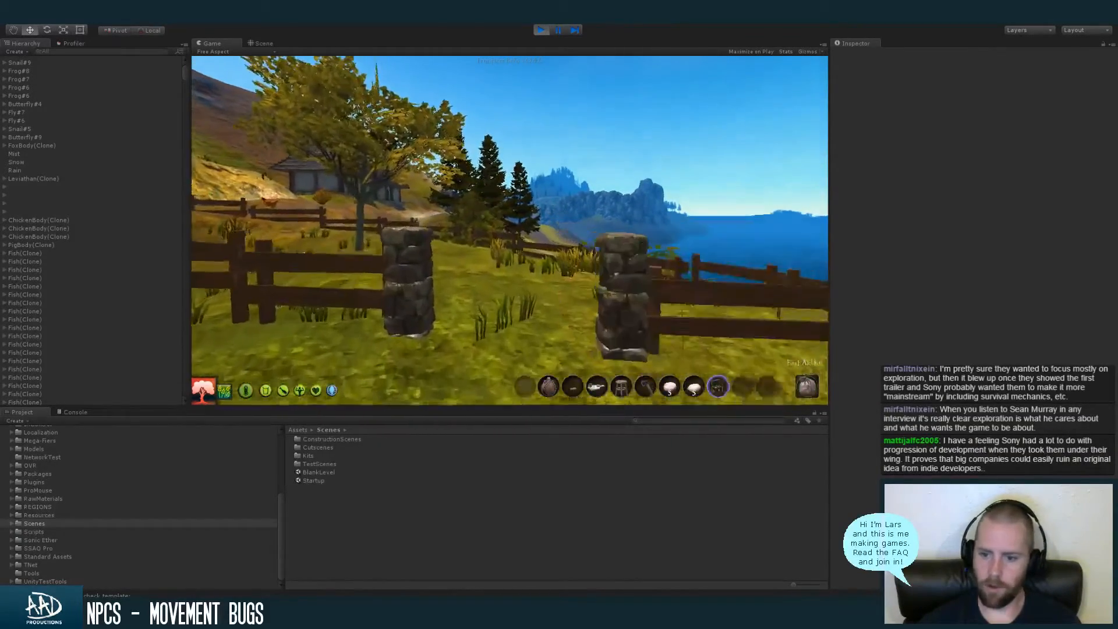
scroll(509, 229, down, 1)
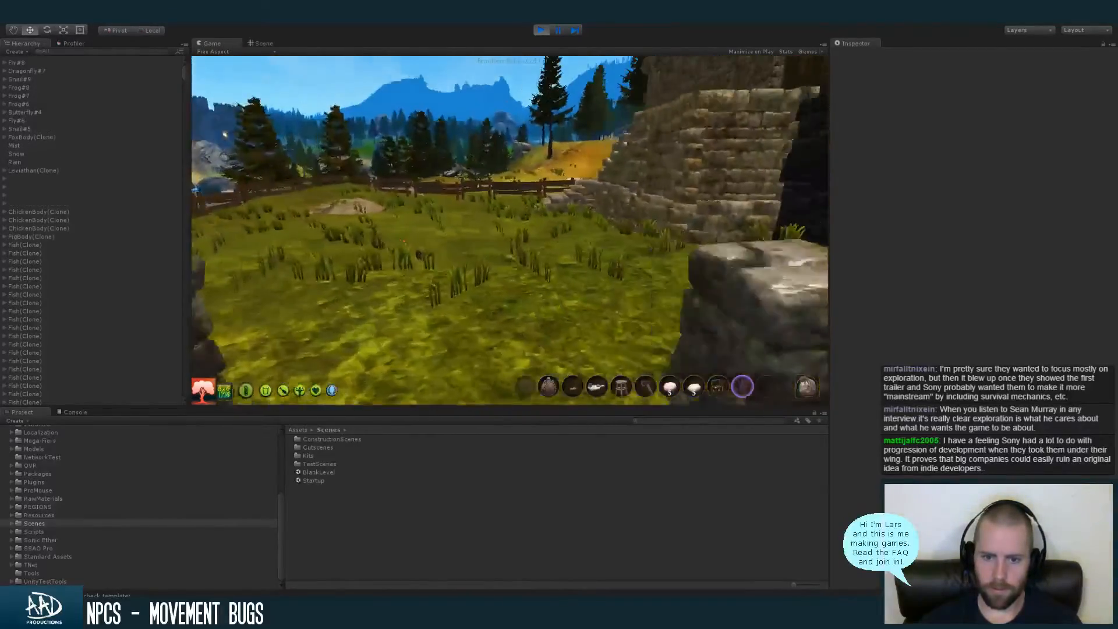
Walk back across the grass to the fenced pen and observe the pig up close
key(w)
key(w)
key(w)
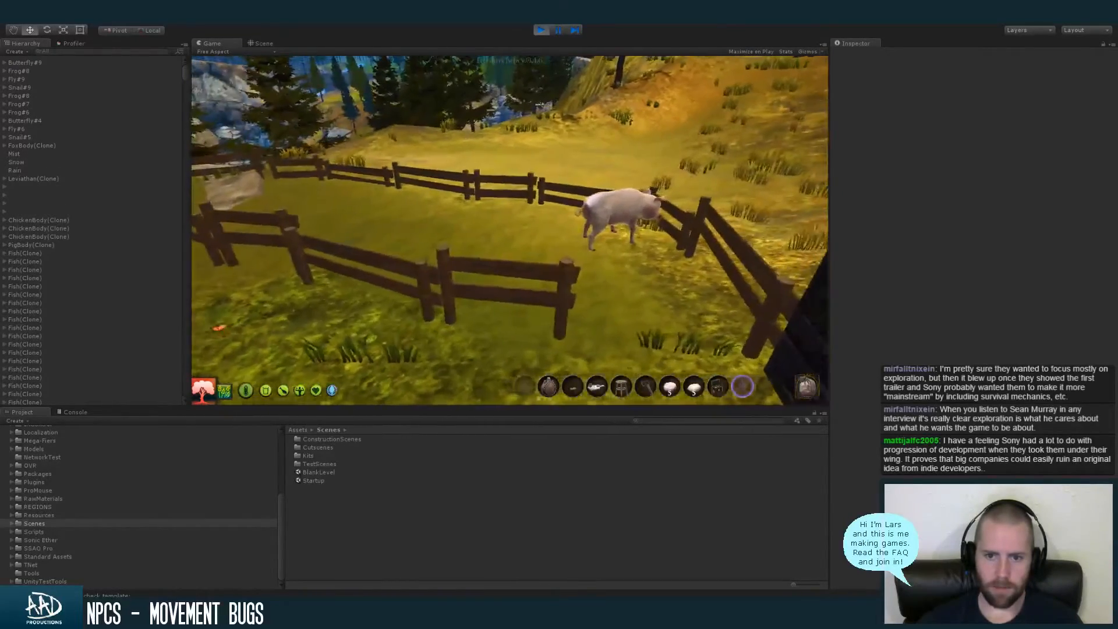
Pause the running game, switch to the Scene view and select the Fly#9 object to inspect its components
key(super)
click(558, 29)
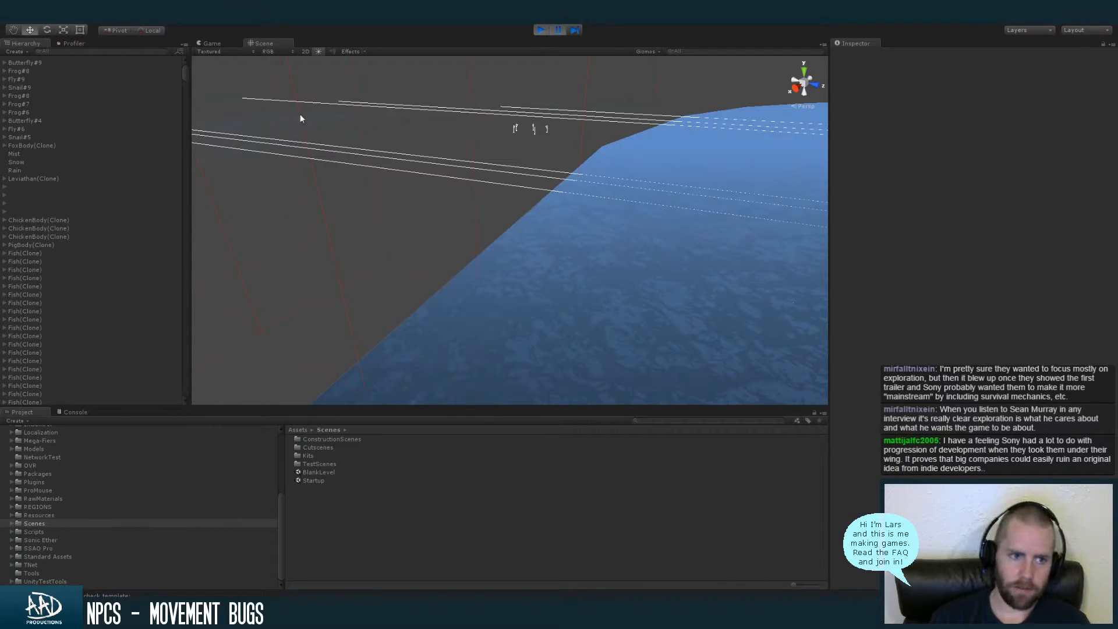
click(119, 80)
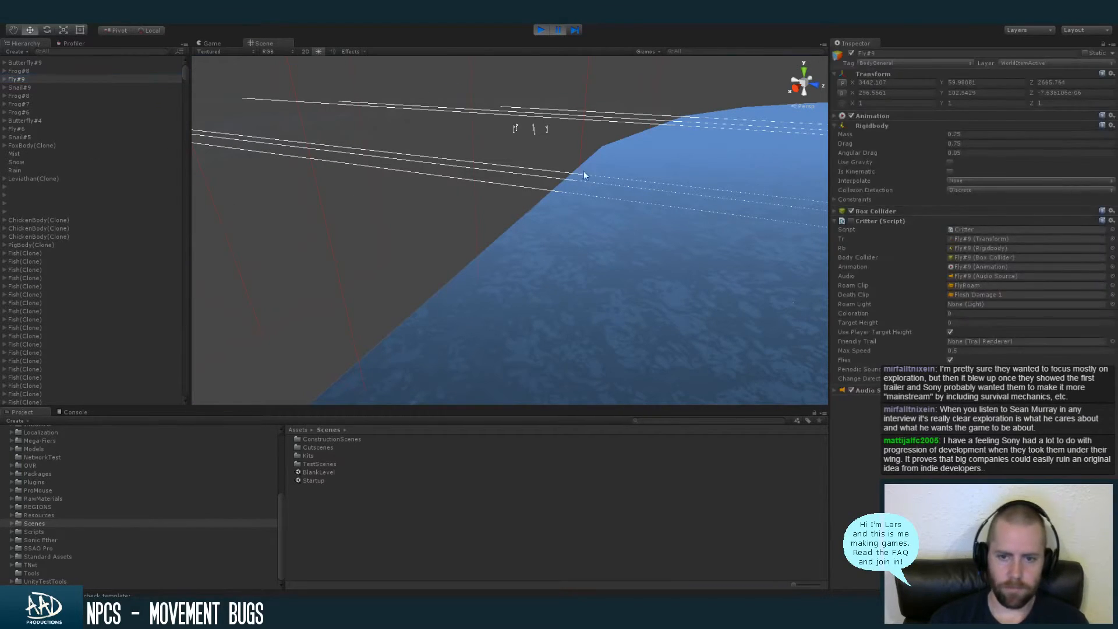
Frame the fenced pen in the Scene view, select the pig and inspect its parent PigBody(Clone) object
key(f)
alt+drag(515, 215, 401, 254)
middle_drag(401, 253, 826, 182)
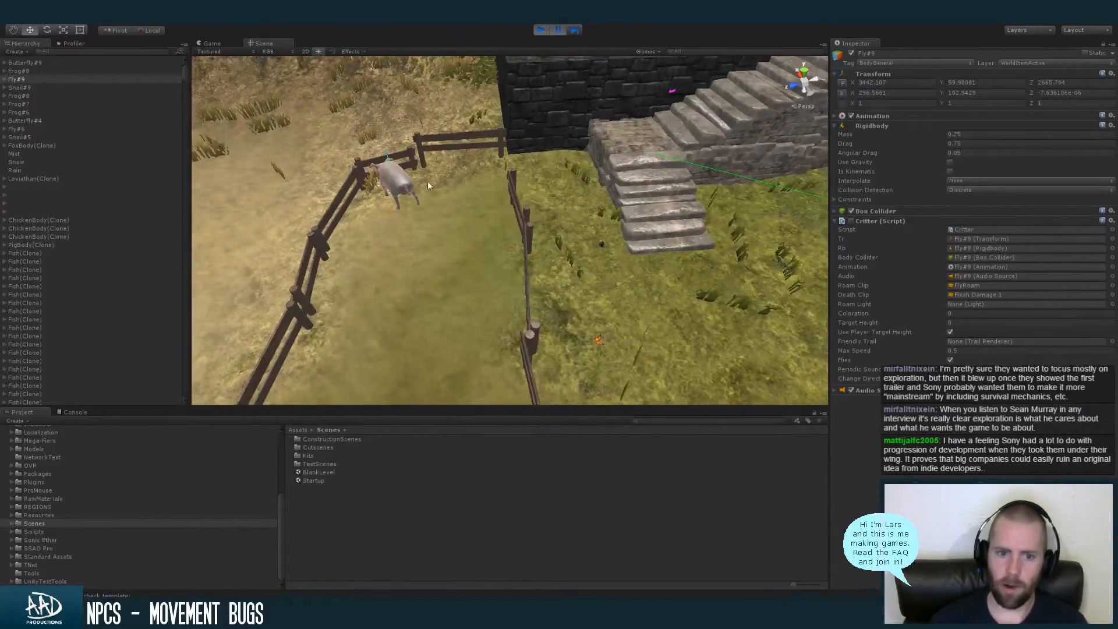
click(397, 181)
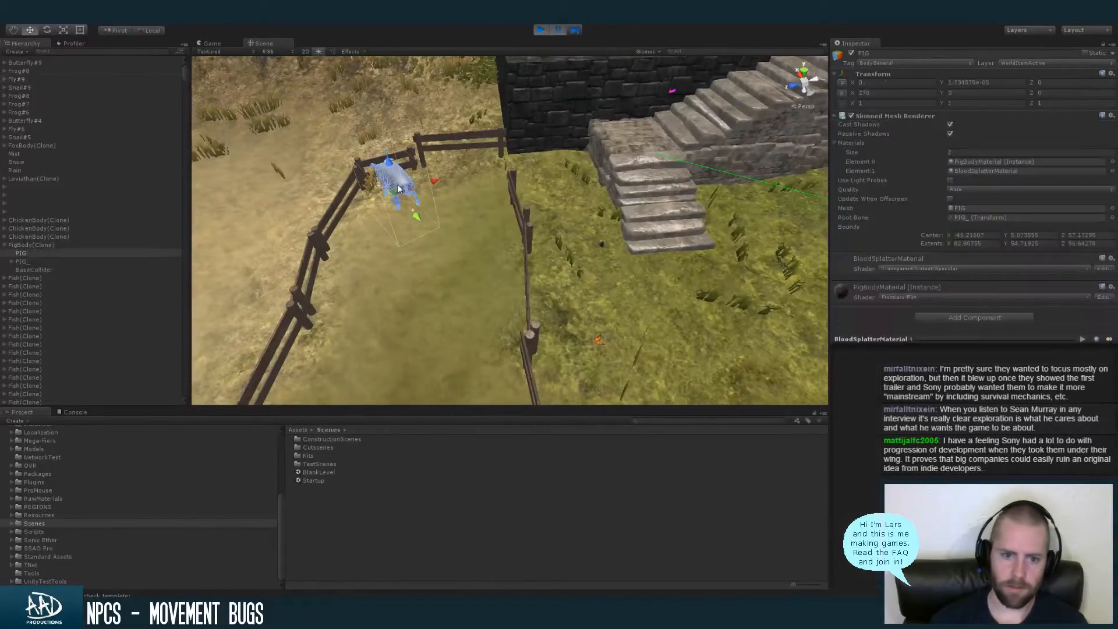
click(90, 245)
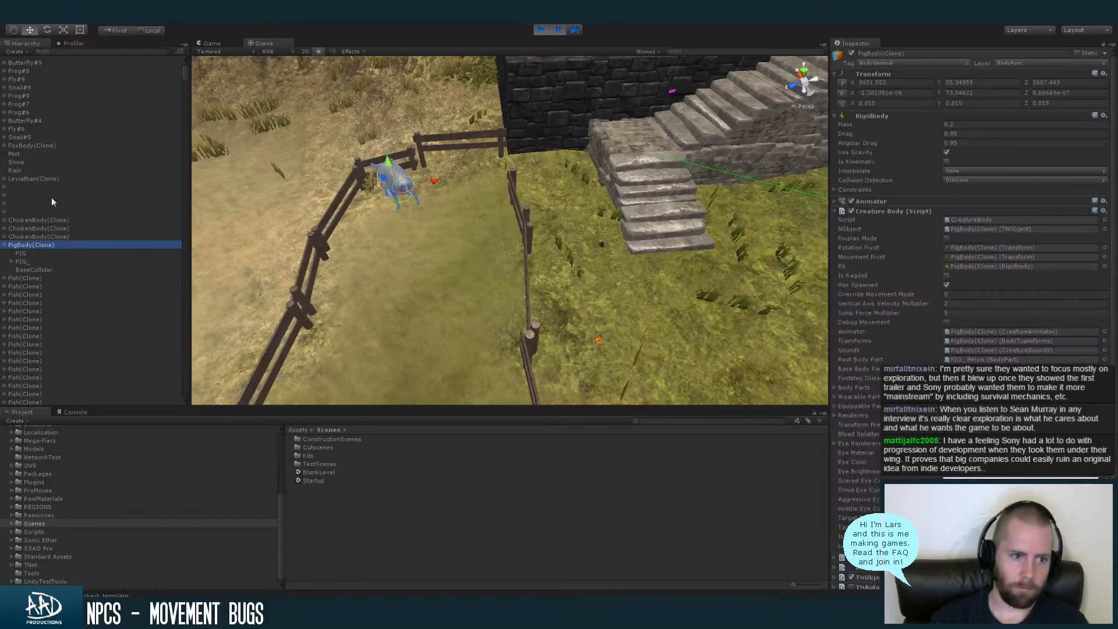
click(4, 245)
drag(186, 71, 187, 269)
Locate the PigDen-0 group through the pen's fence in the object hierarchy and select its Creature-0 object
click(424, 148)
scroll(187, 97, up, 10)
scroll(187, 93, up, 4)
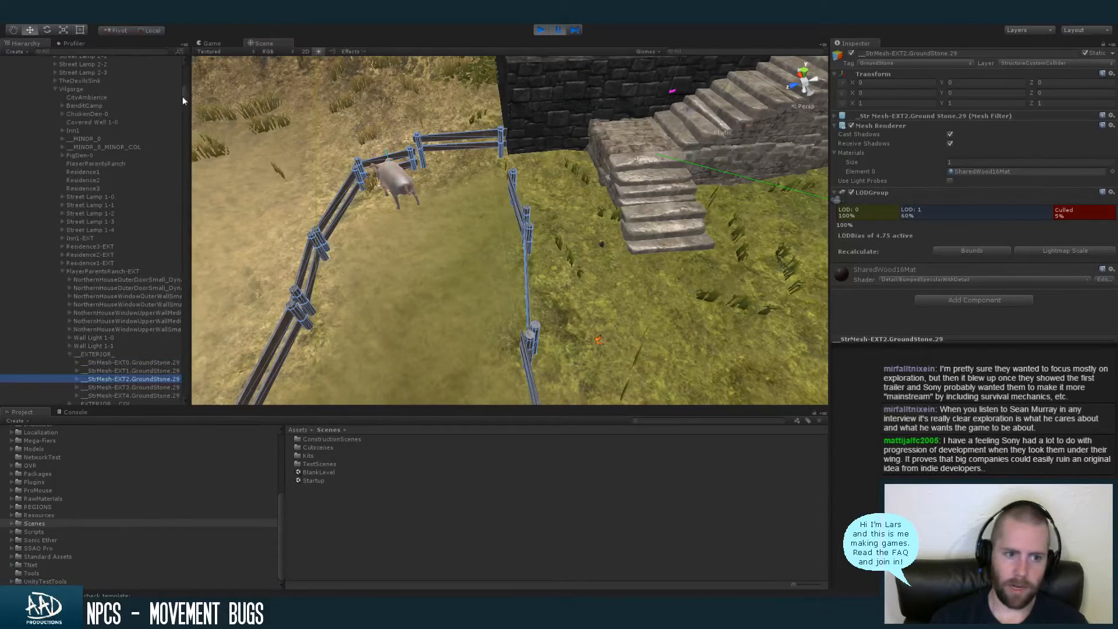
click(63, 271)
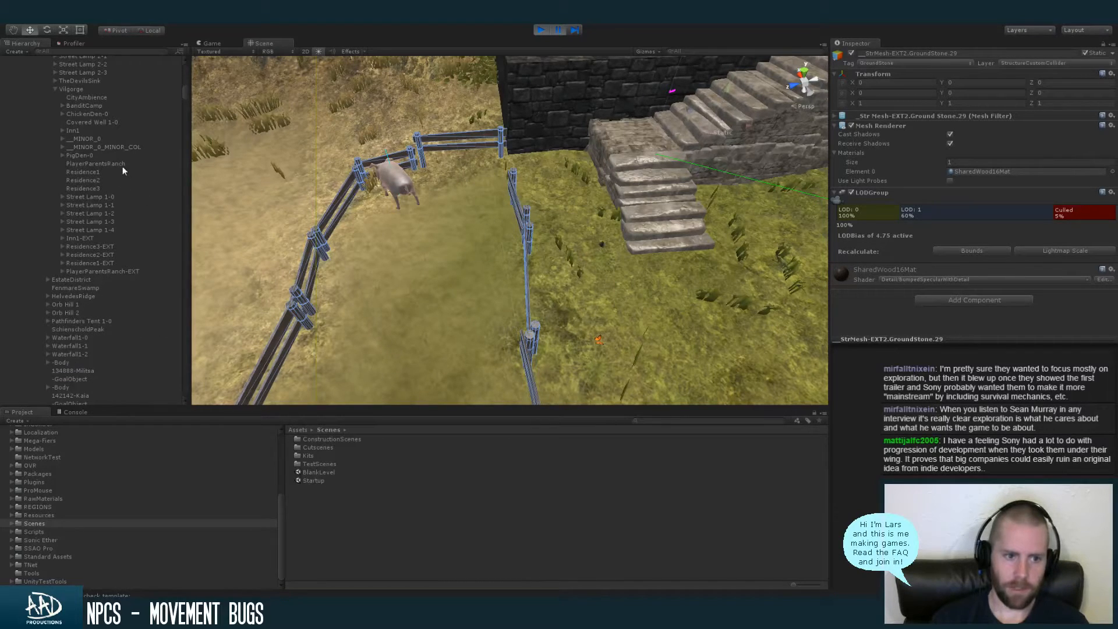
click(63, 156)
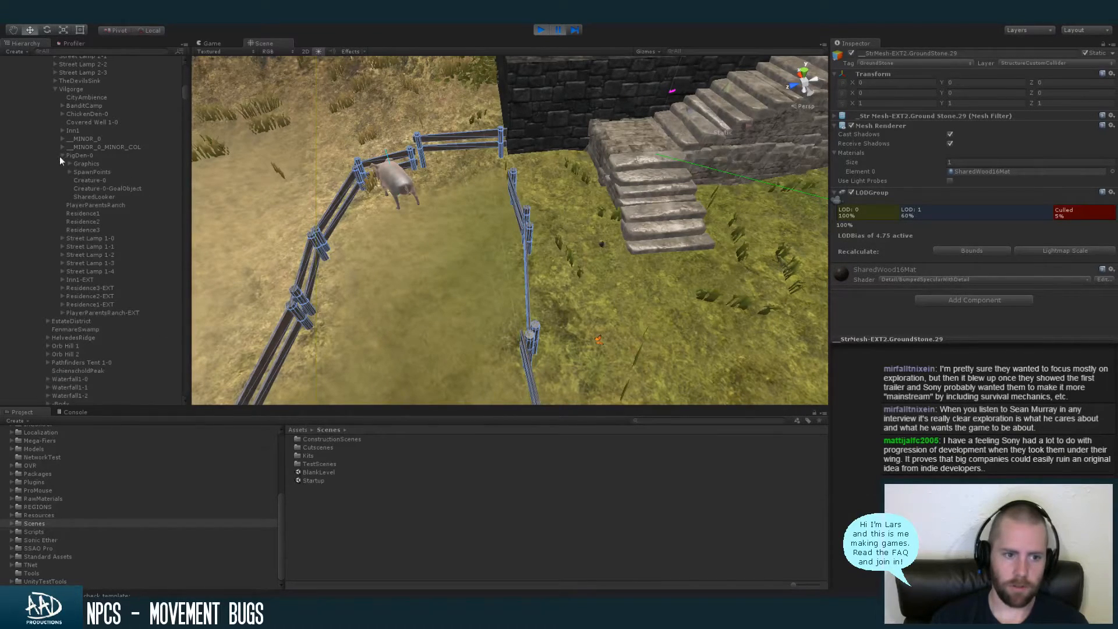
click(103, 181)
Return to the Game view, resume the game and watch the pig moving in its pen
alt+drag(395, 239, 630, 215)
alt+right_drag(629, 215, 349, 189)
click(211, 43)
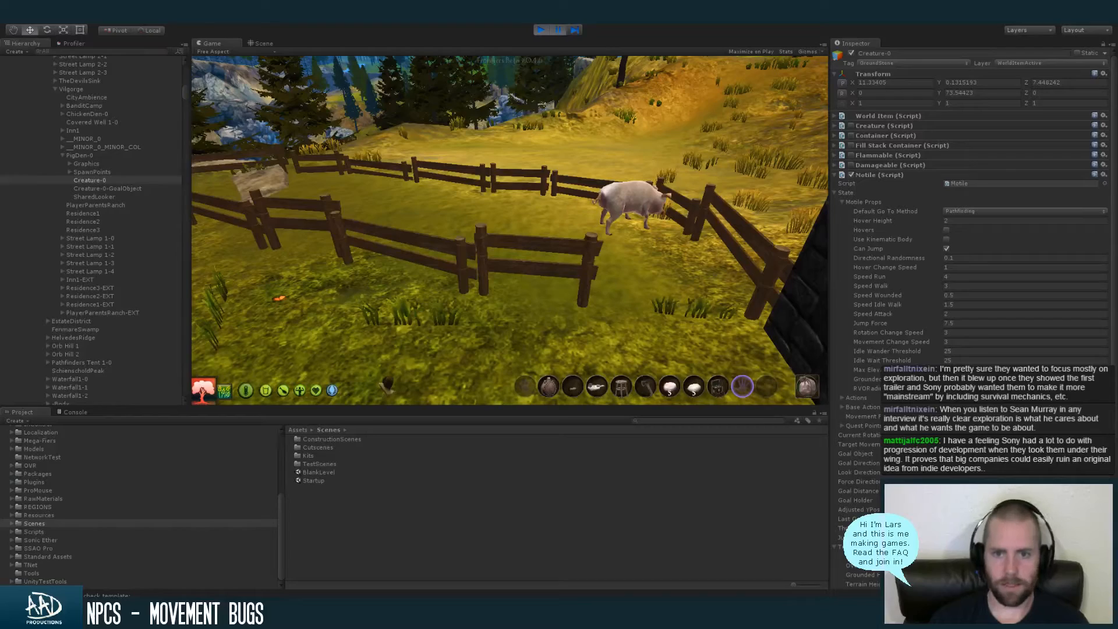
click(539, 145)
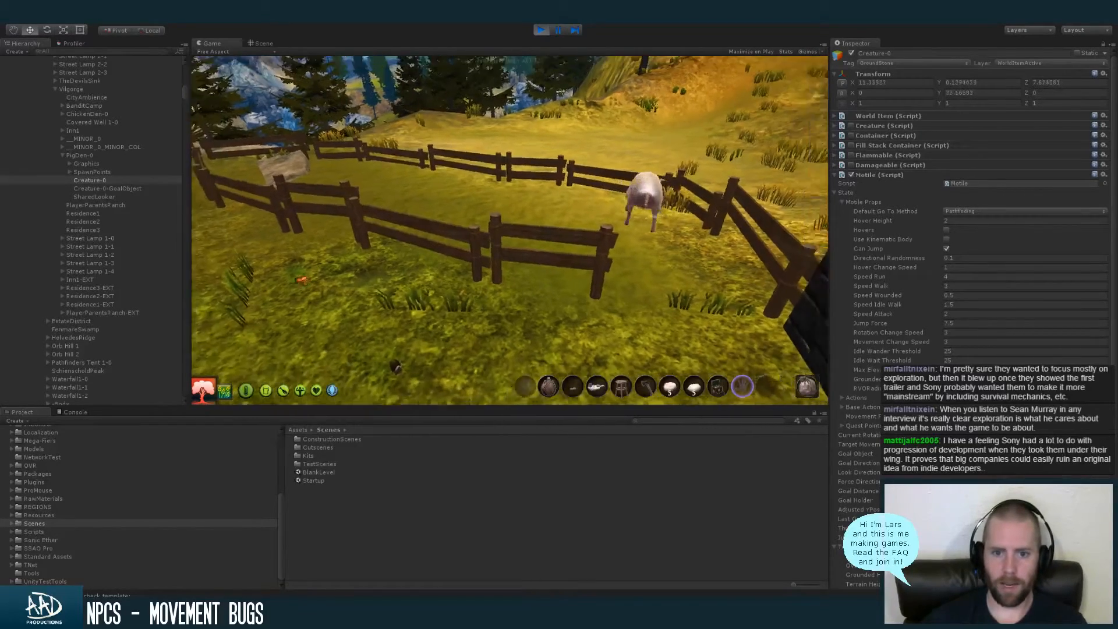
key(super)
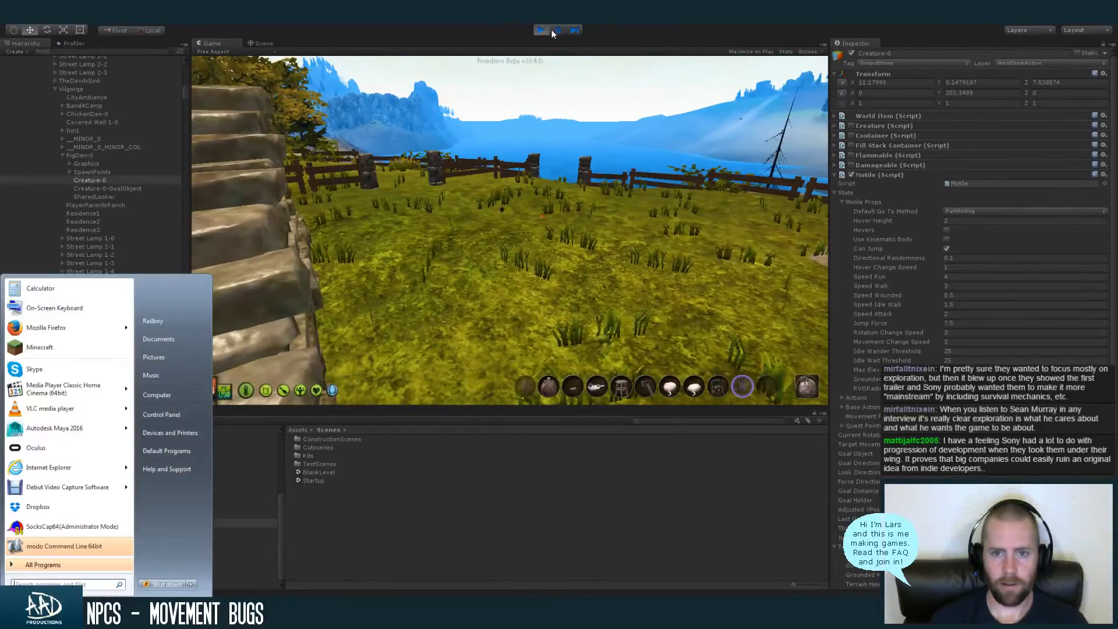
With the game paused, raise Creature-0 above the pen to a Y position of about 7.31, and resume the game
click(557, 32)
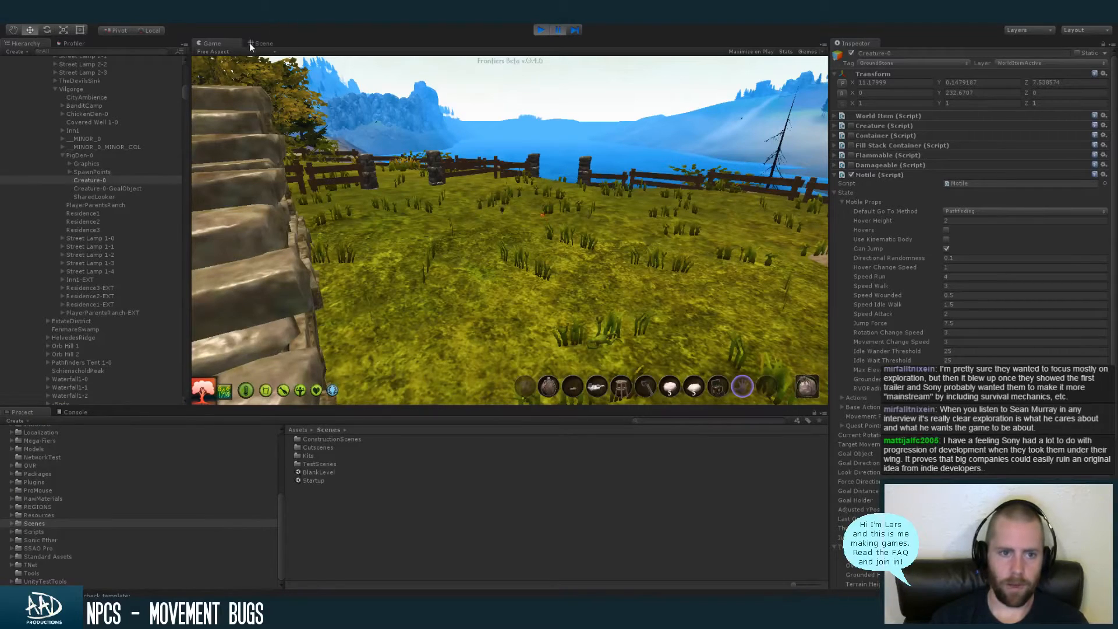
click(252, 45)
alt+right_drag(466, 215, 438, 256)
drag(438, 259, 449, 148)
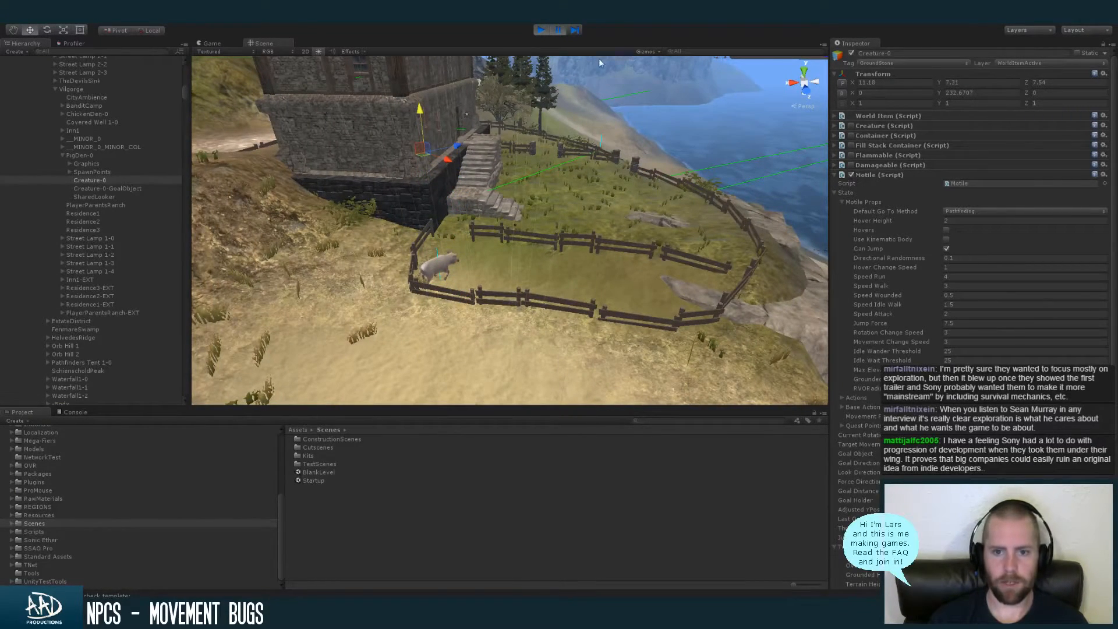
click(213, 44)
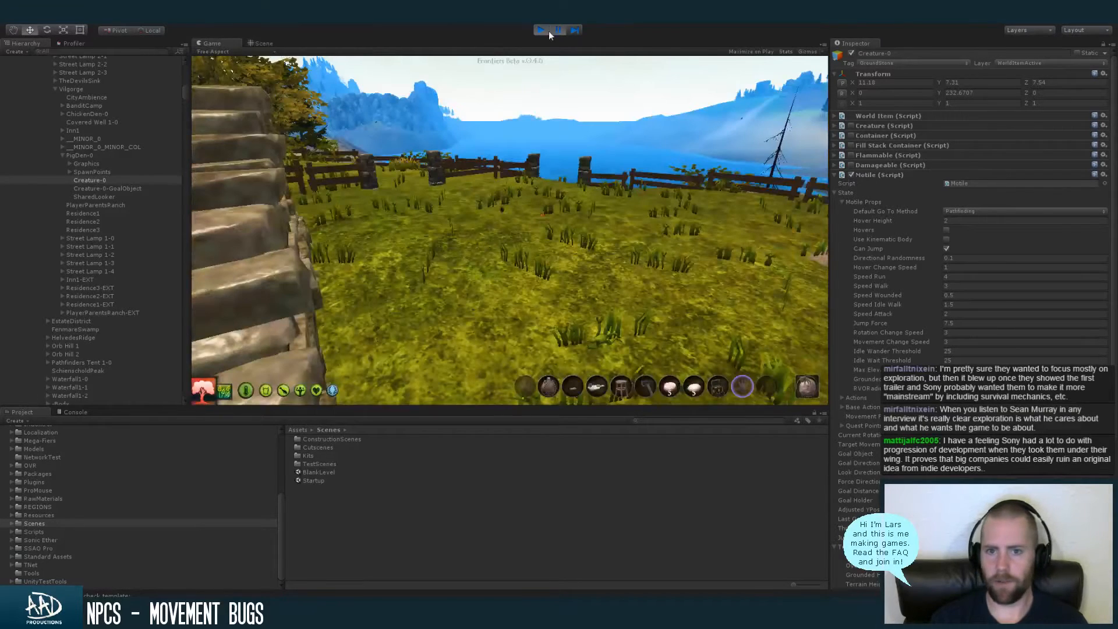
click(533, 170)
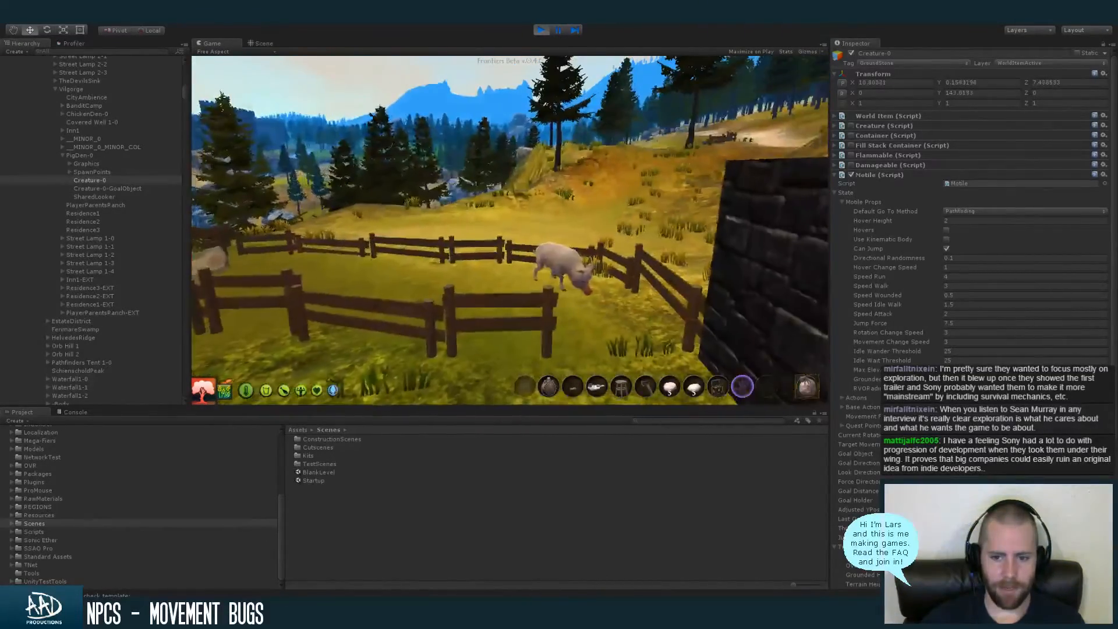
Pause the game, set Creature-0's Y position to about 1.14, and resume play
key(super)
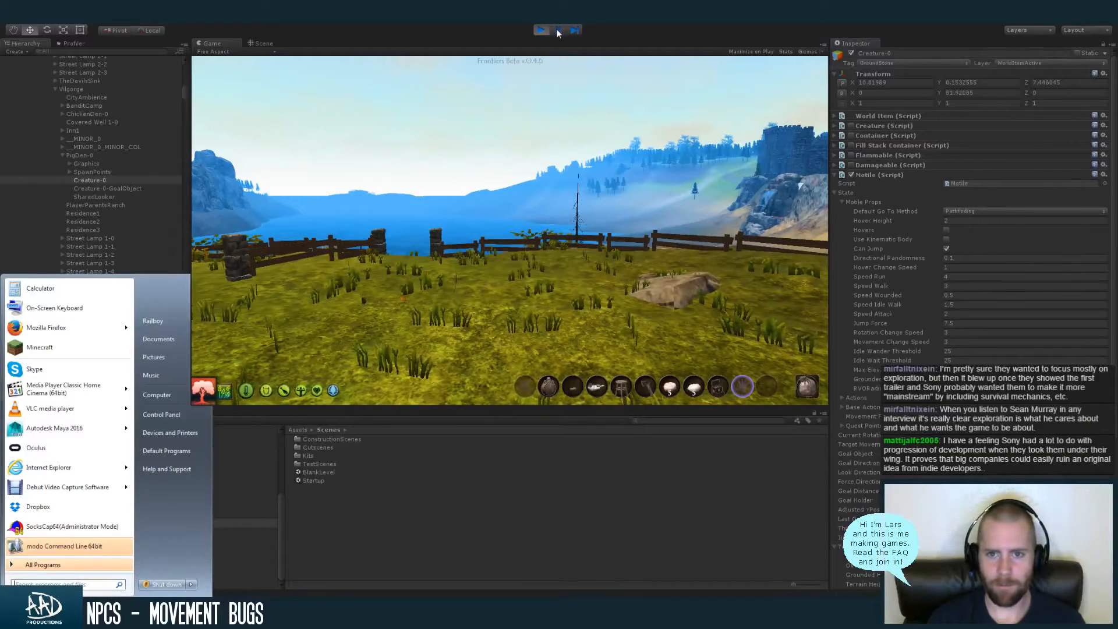
click(558, 29)
click(937, 82)
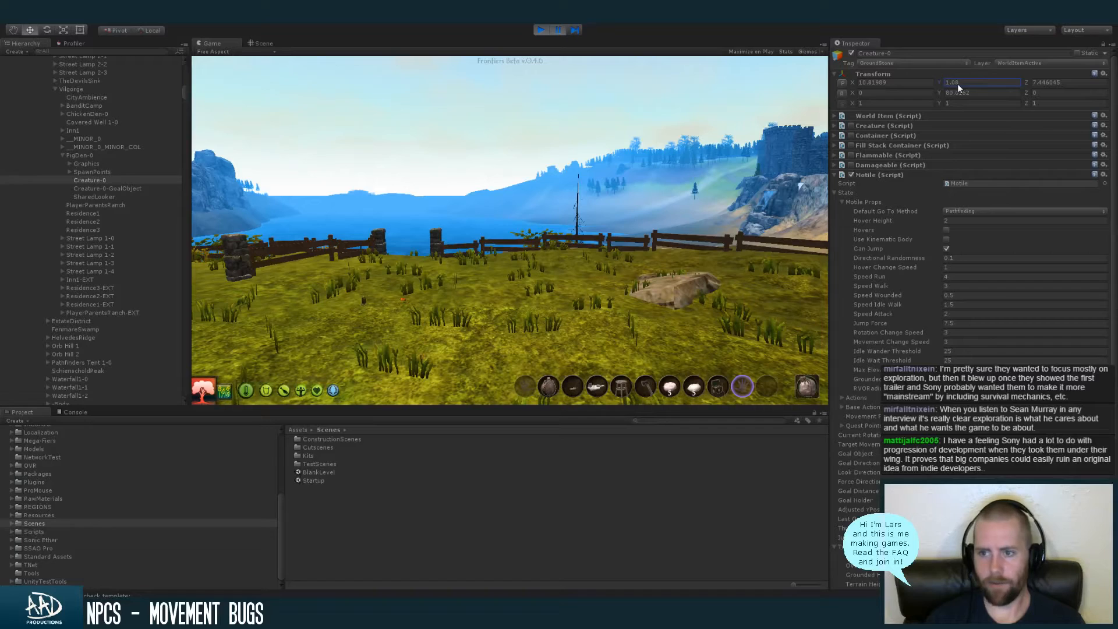
click(558, 30)
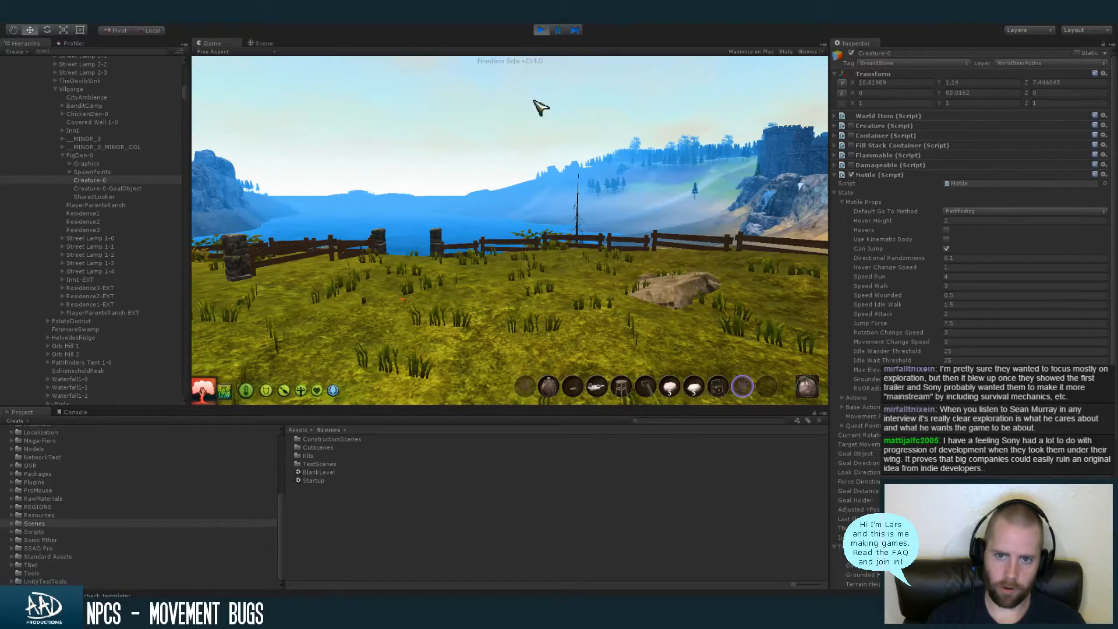
click(508, 164)
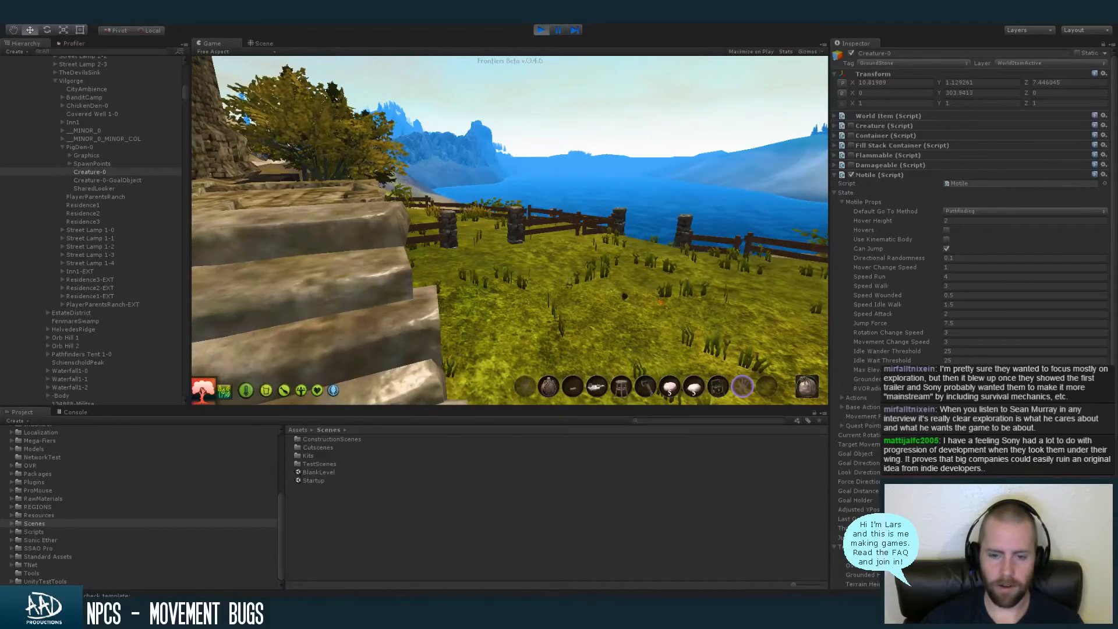
Walk past the stone steps and around to the fenced pen, and observe the pig's movement up close
key(w)
key(a)
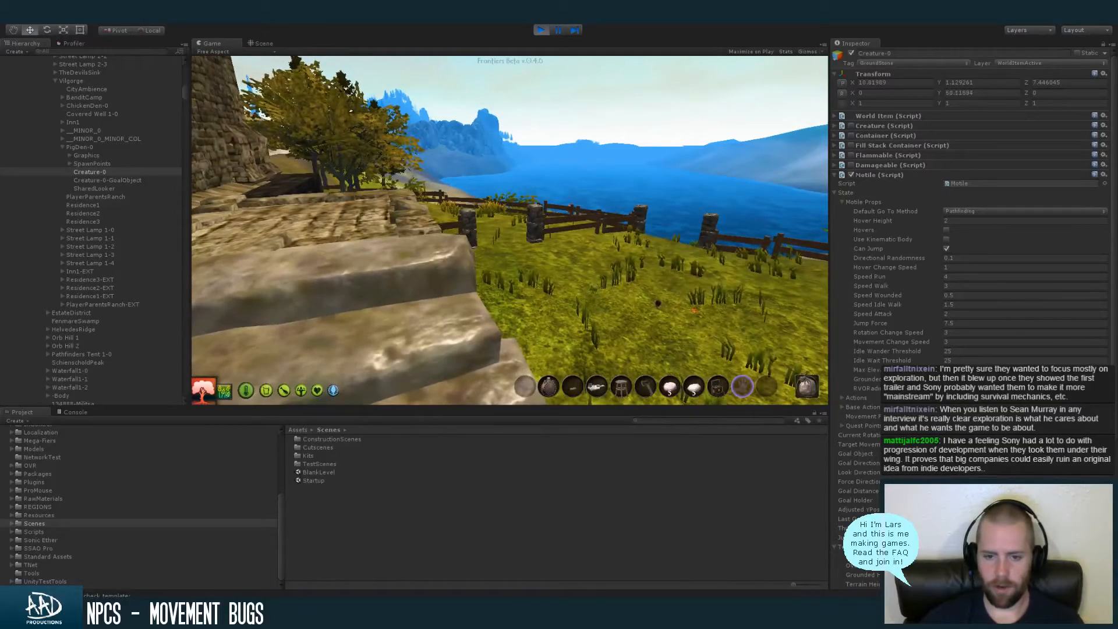
key(w)
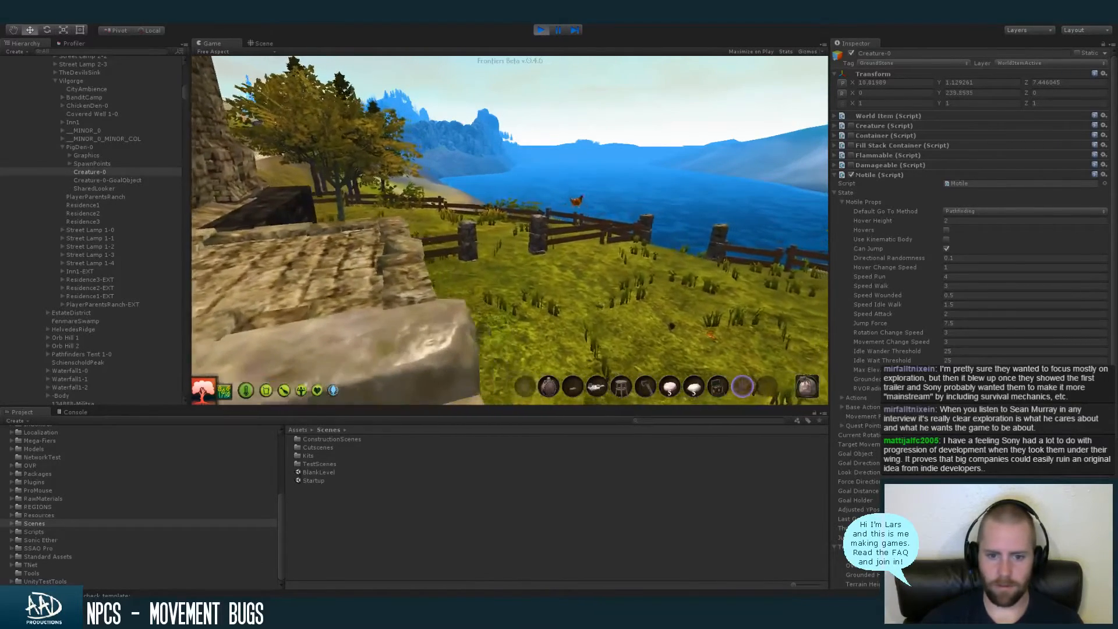
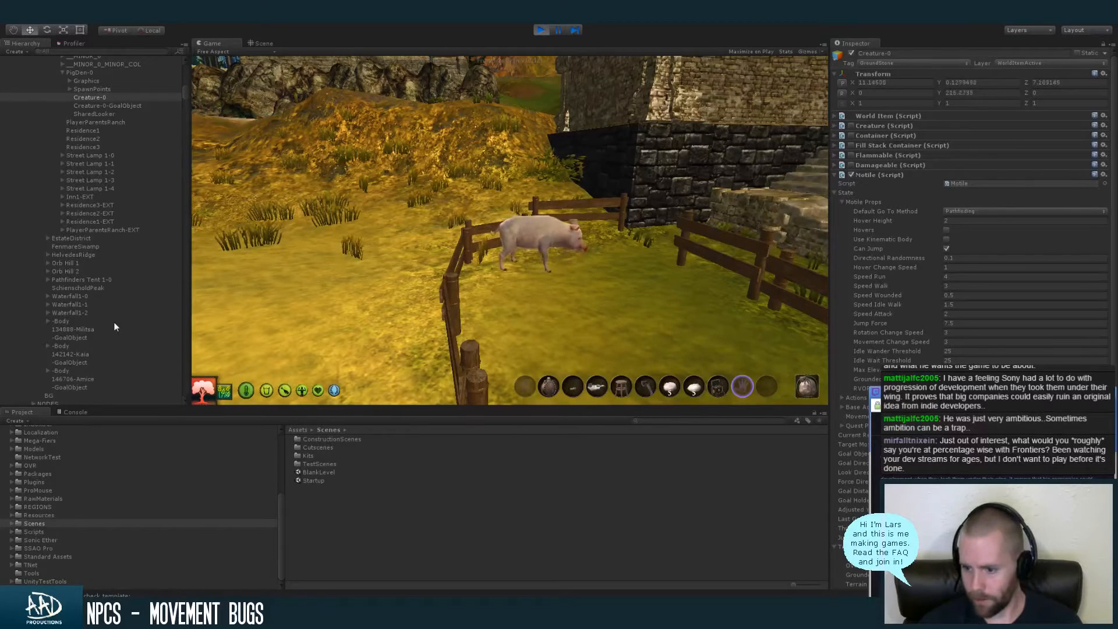
click(278, 284)
key(w)
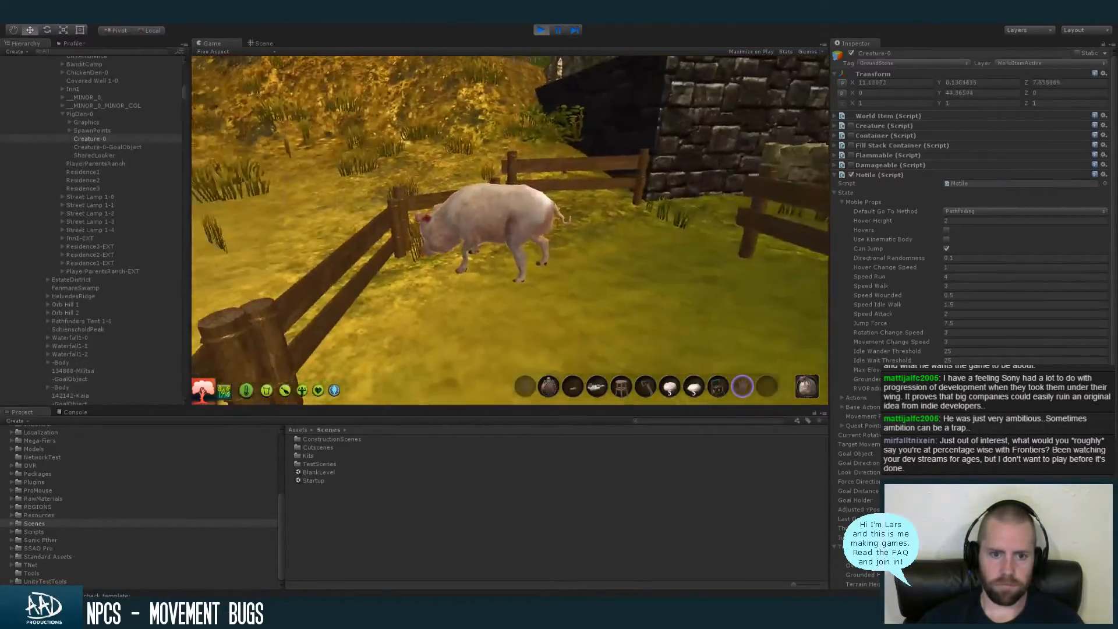
key(s)
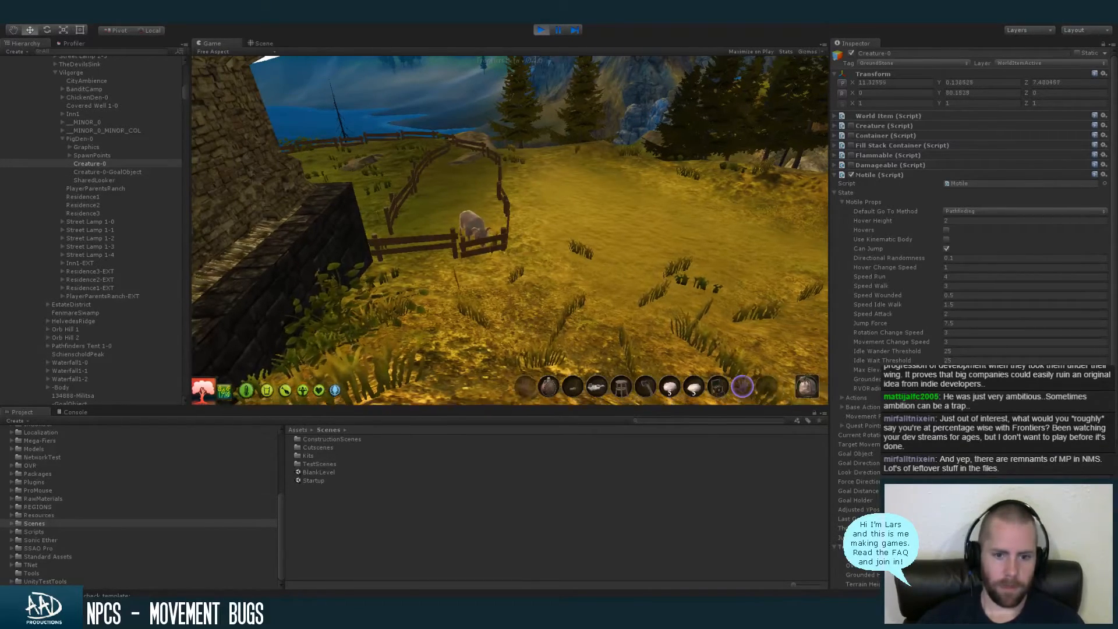
Walk past the pig pen, cross the grassy yard and follow the wooden fence uphill to the road
key(w)
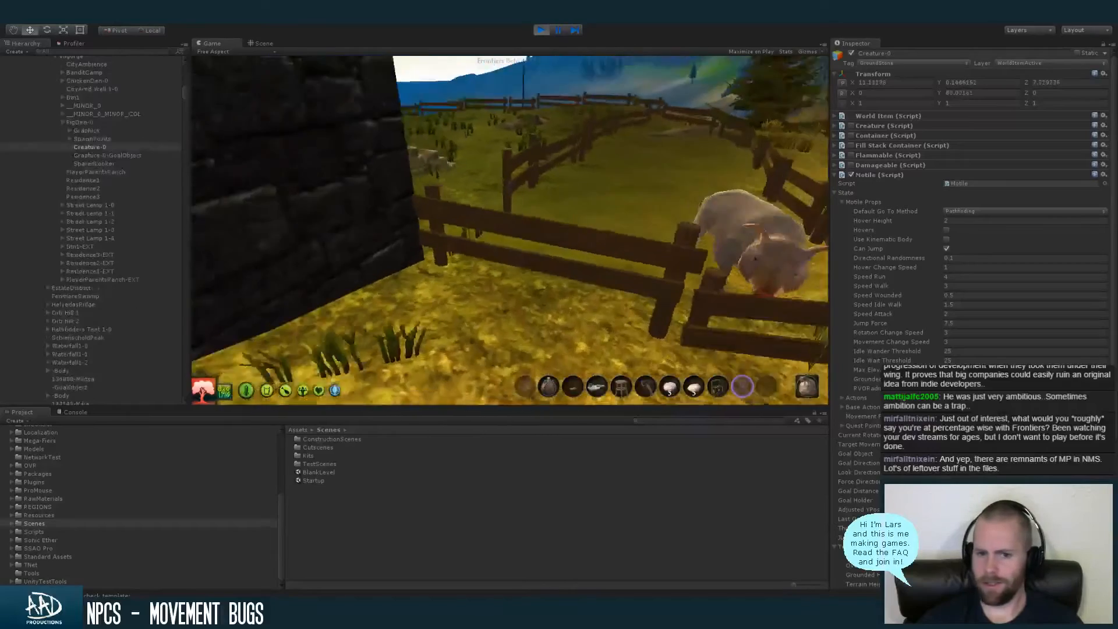
key(w)
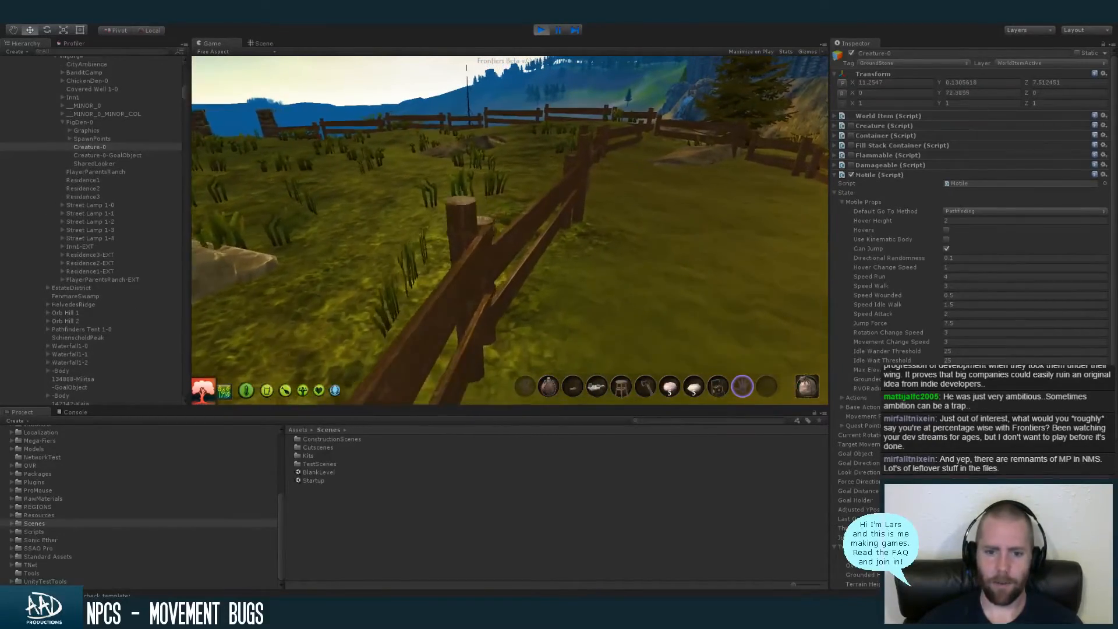
key(w)
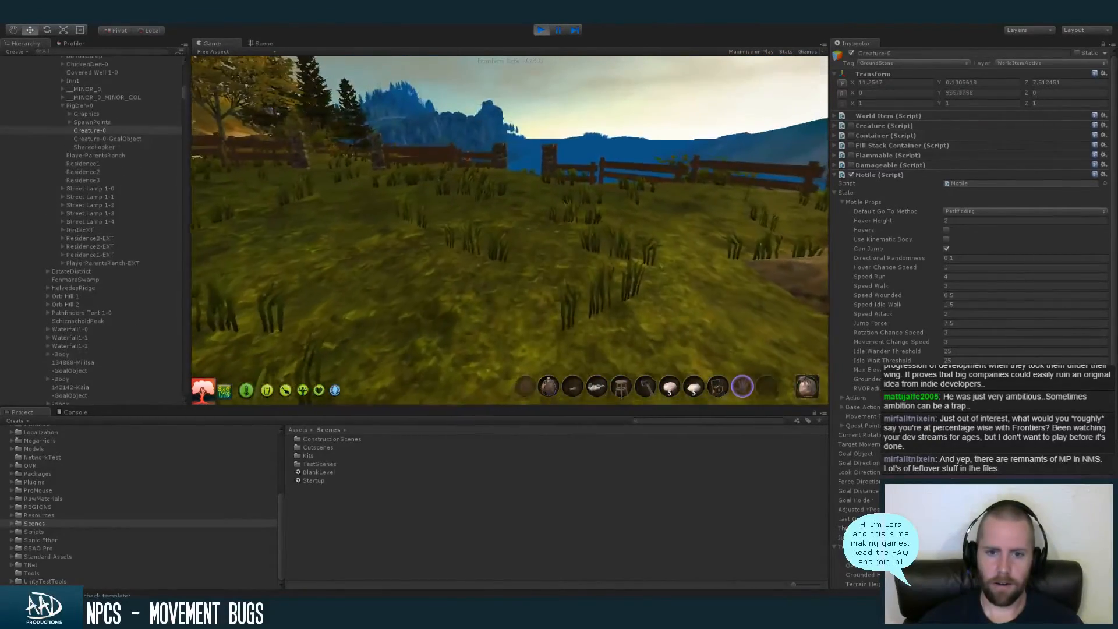
key(w)
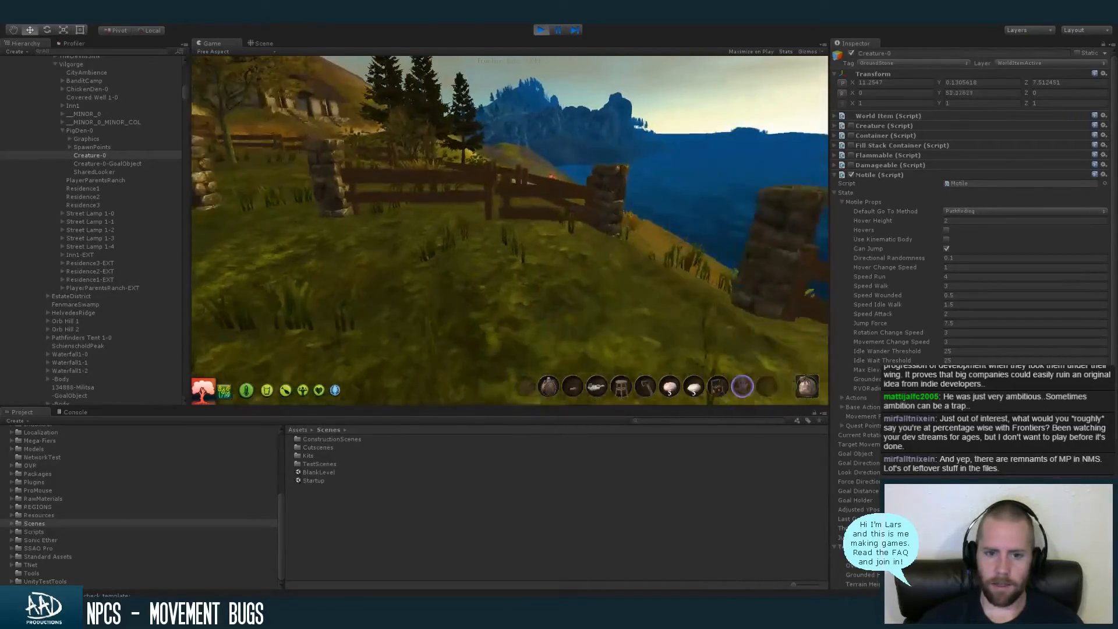
key(w)
key(w)
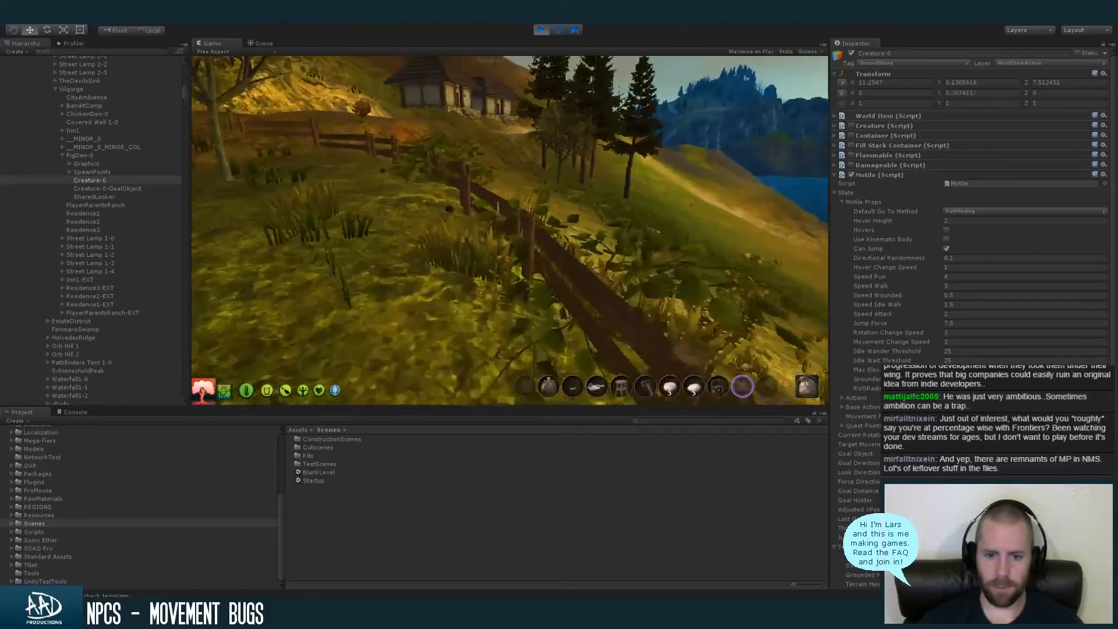
key(w)
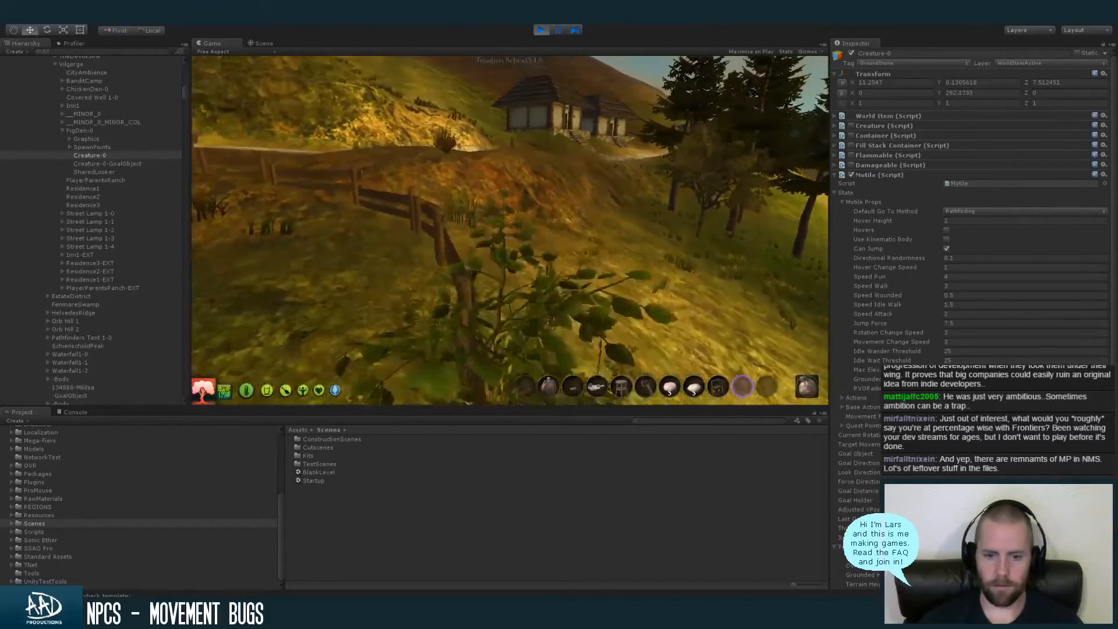
key(w)
key(w)
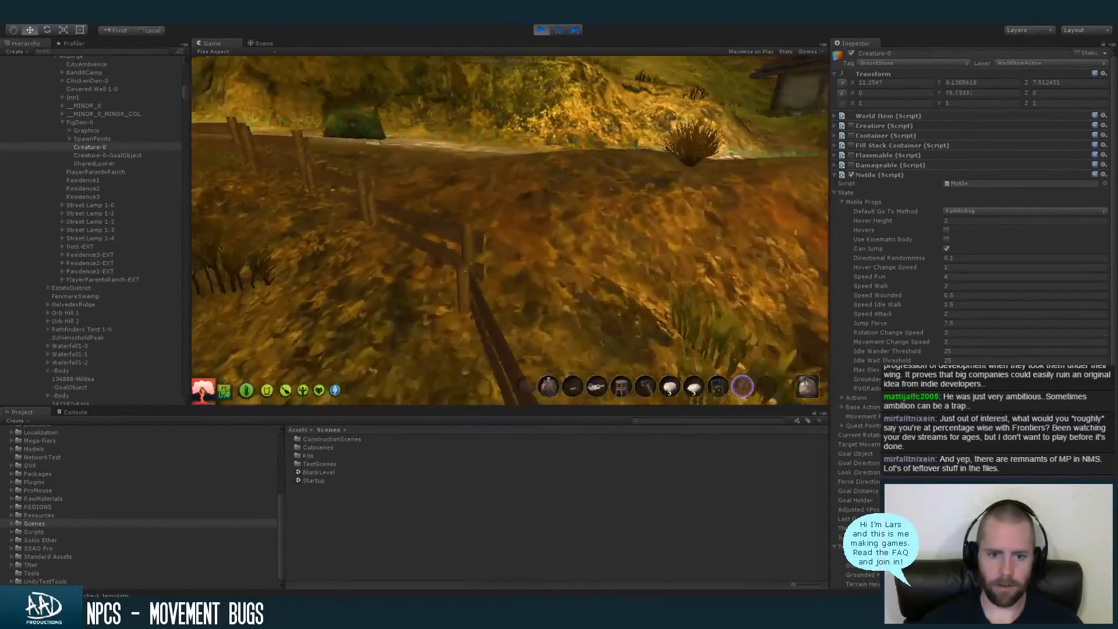
Follow the cobbled road past the green tent to the stone building and enter through its wooden door
key(w)
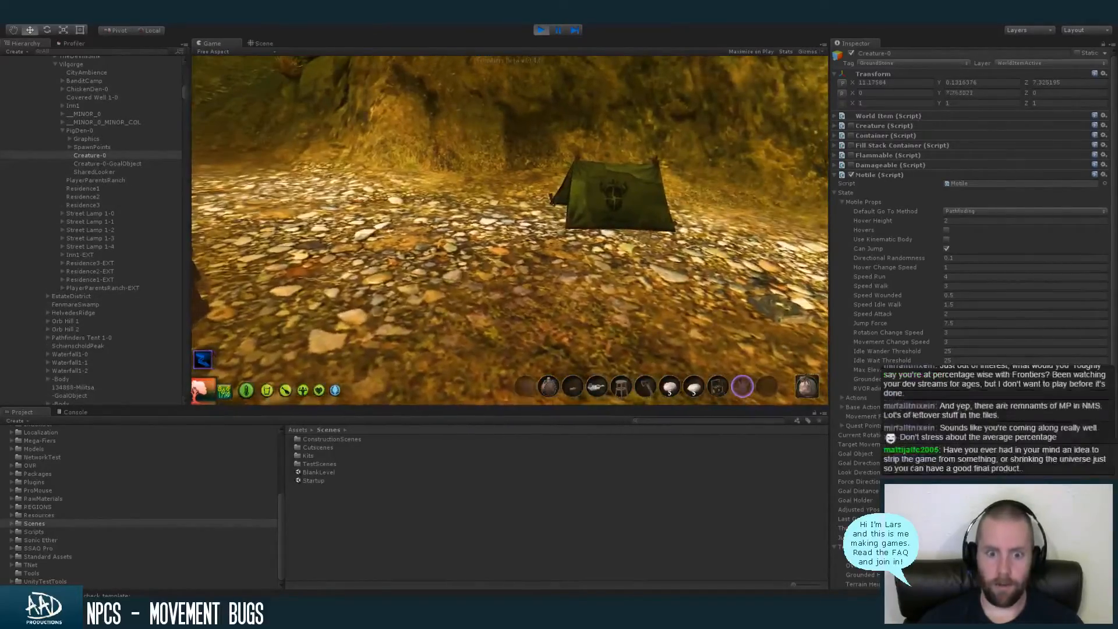
key(w)
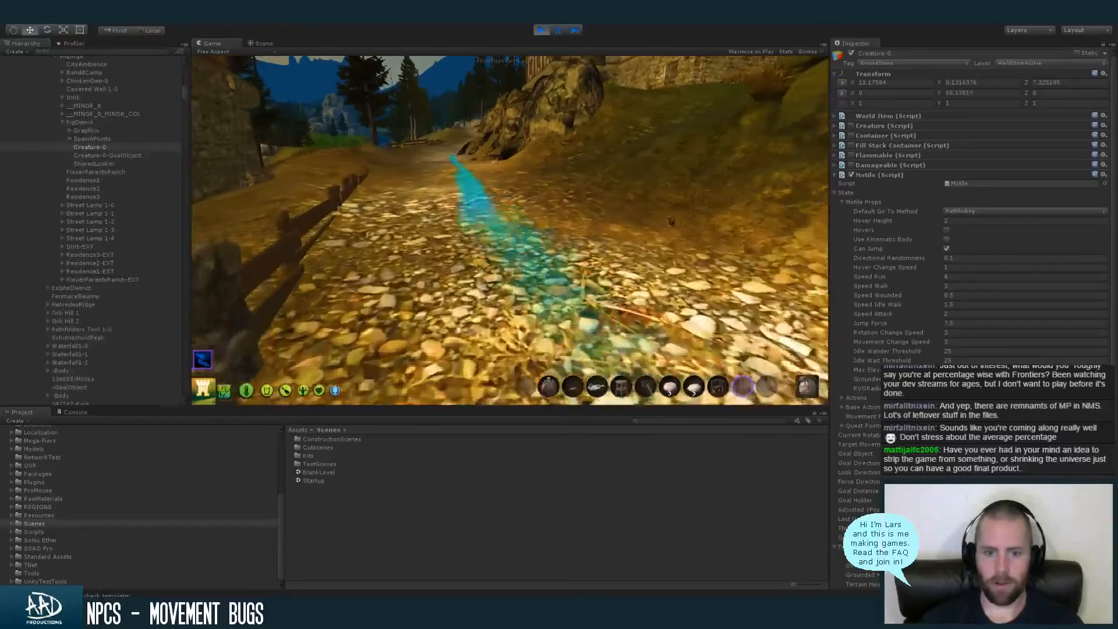
key(w)
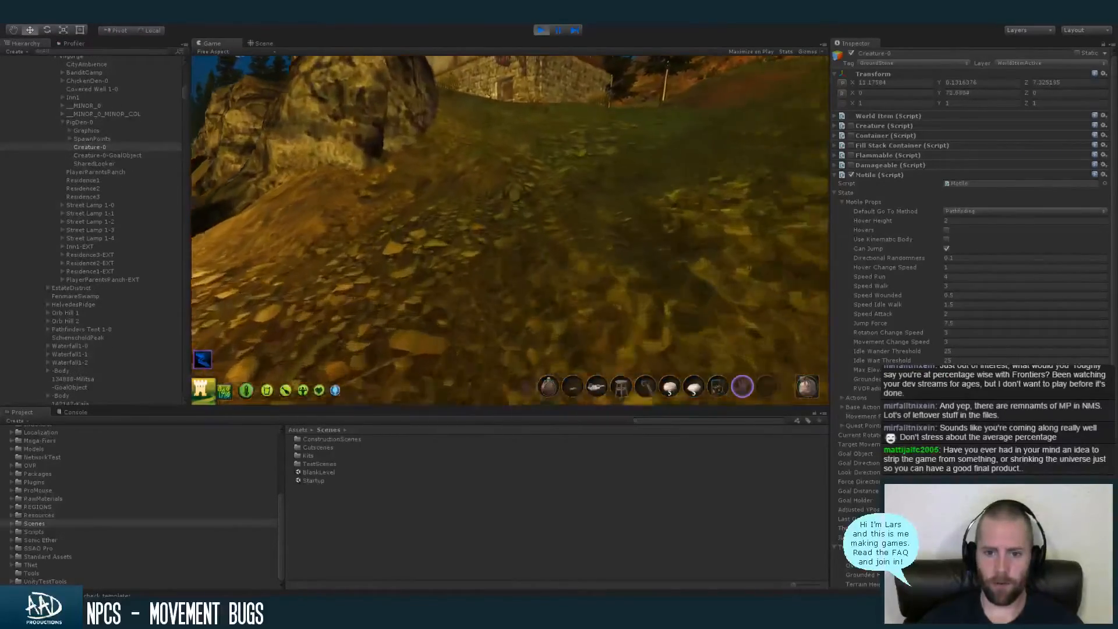
key(w)
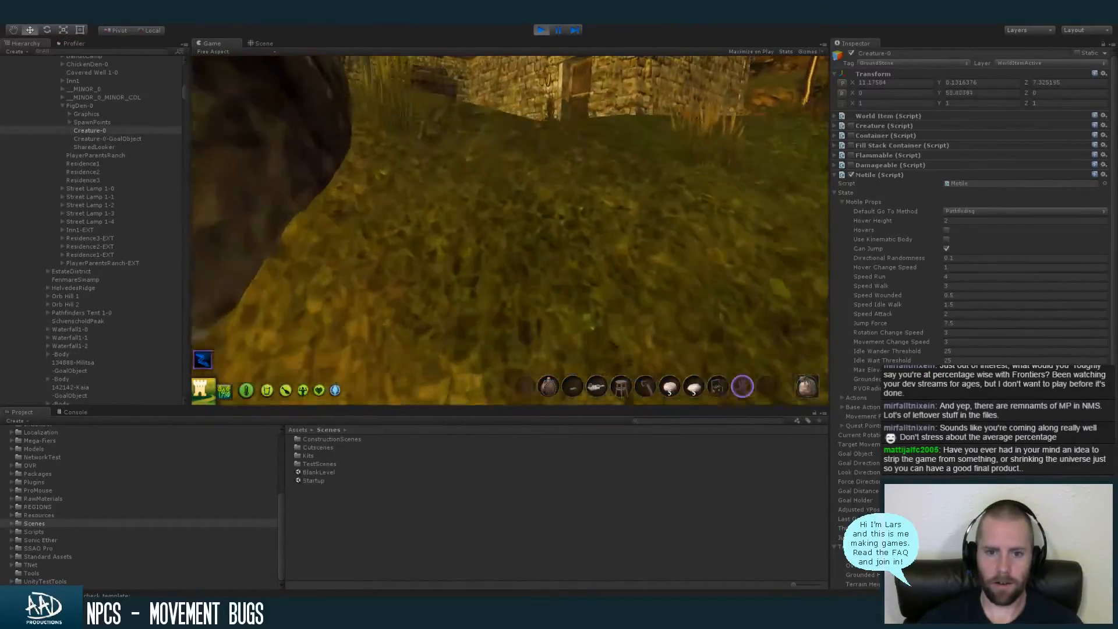
key(w)
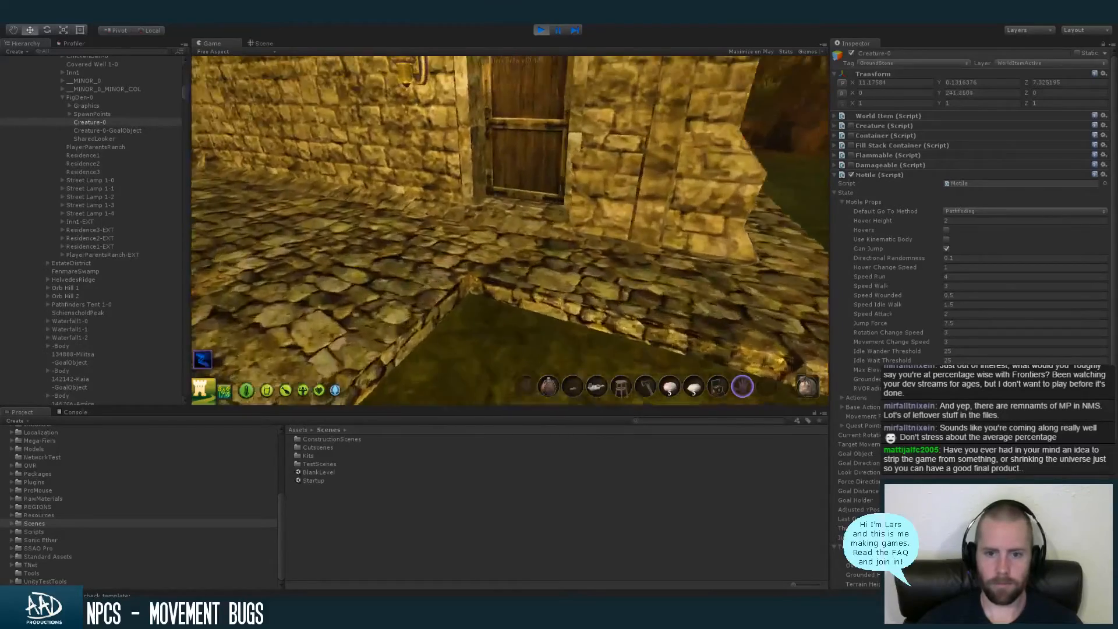
key(w)
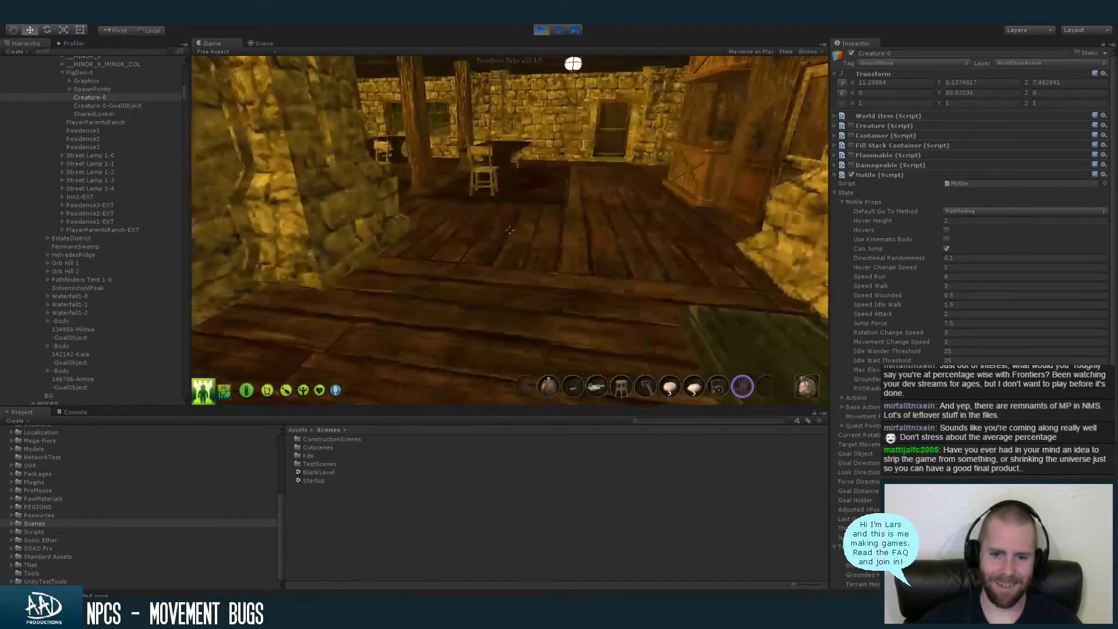
key(super)
key(Escape)
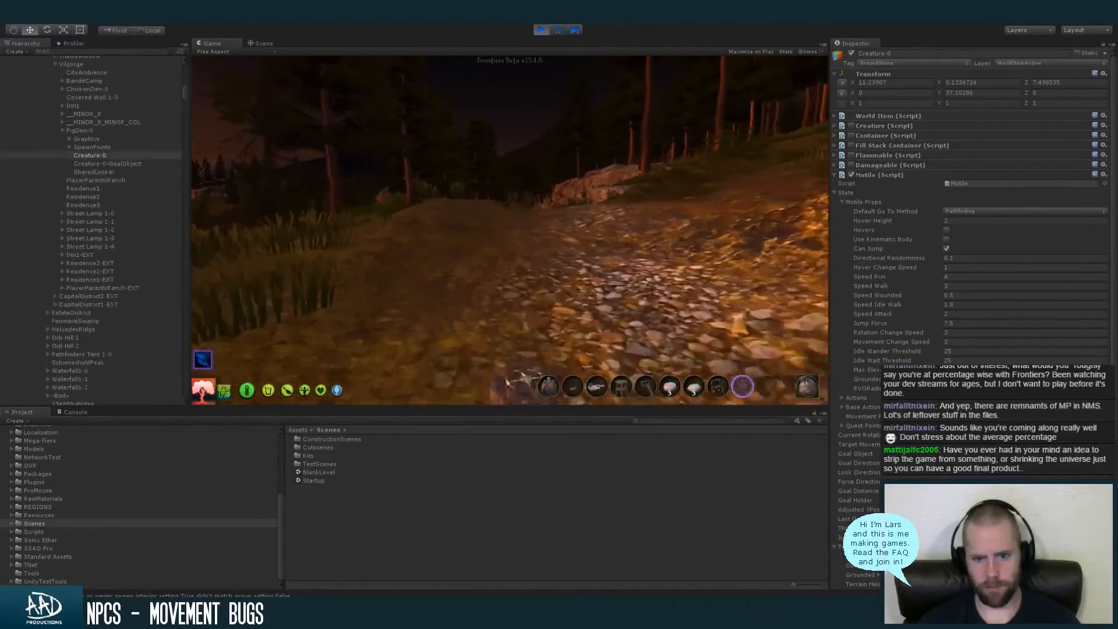
Follow the glowing blue trail along the stony forest road, past the boulders and up to the large rock outcrop
key(w)
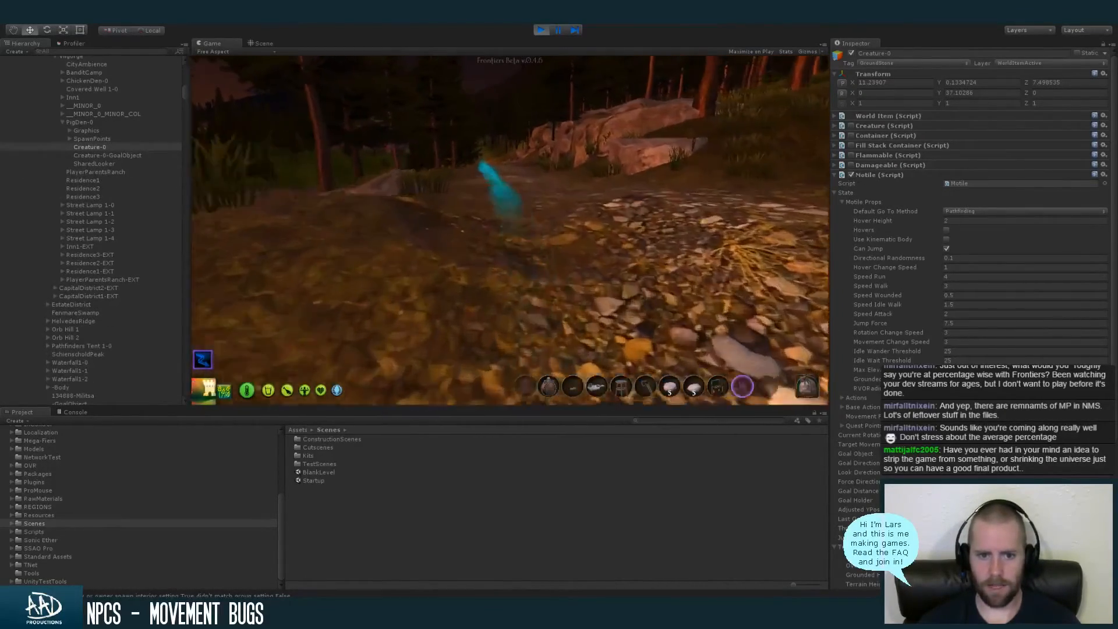
key(w)
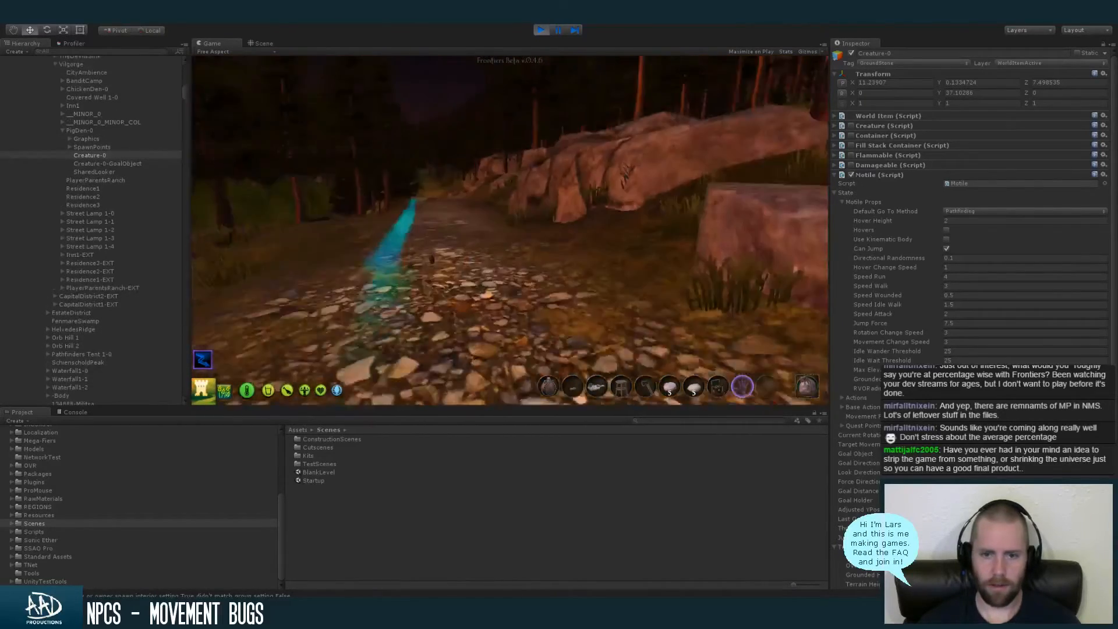
key(w)
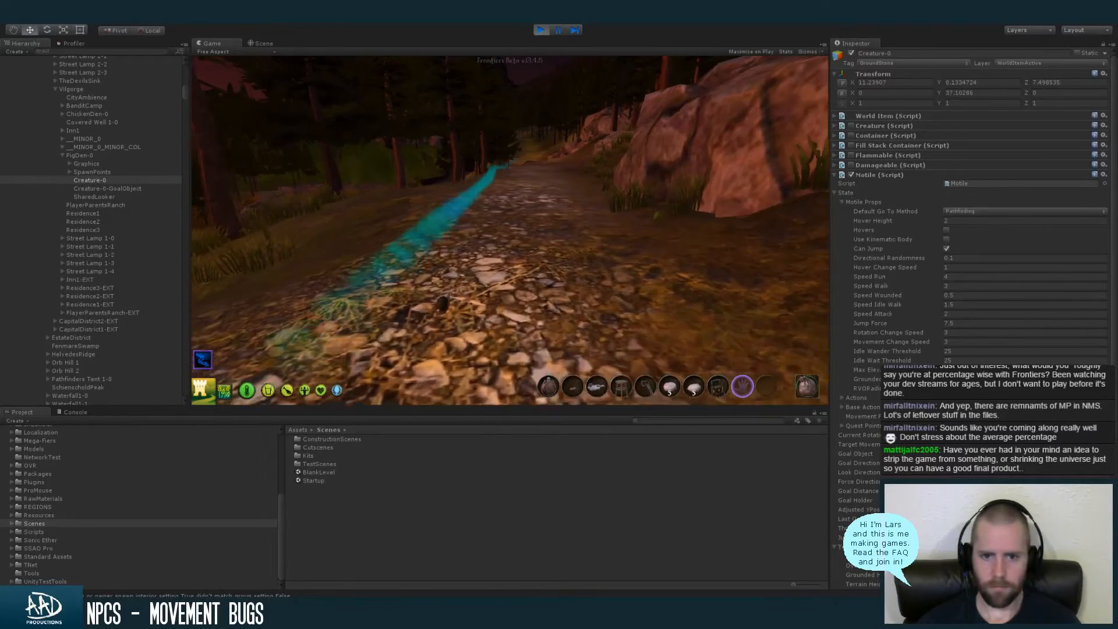
key(w)
key(w)
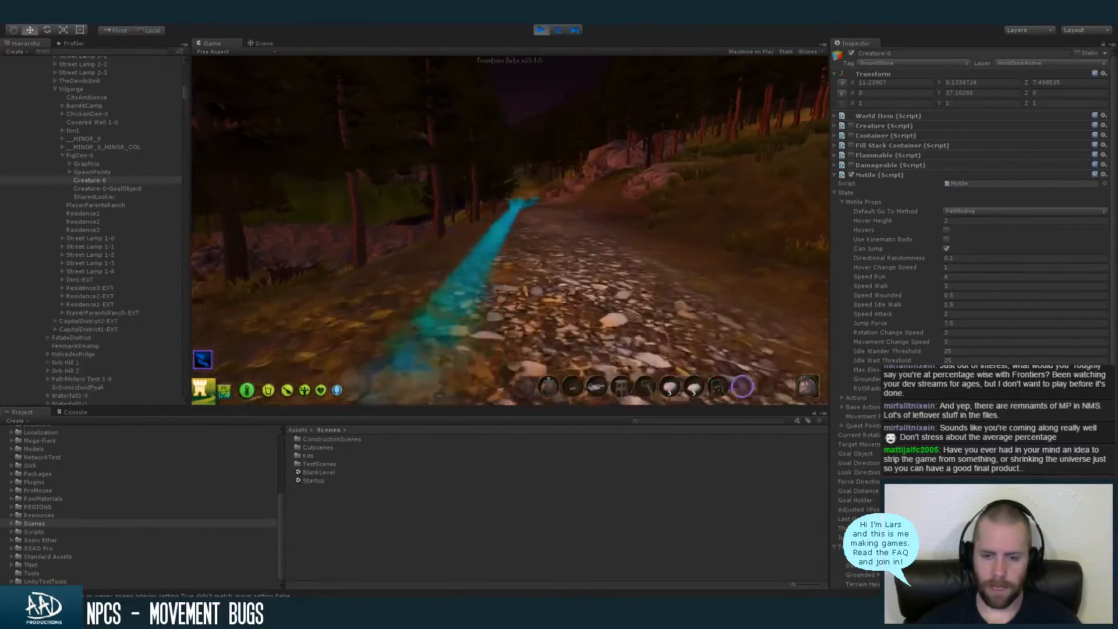
key(w)
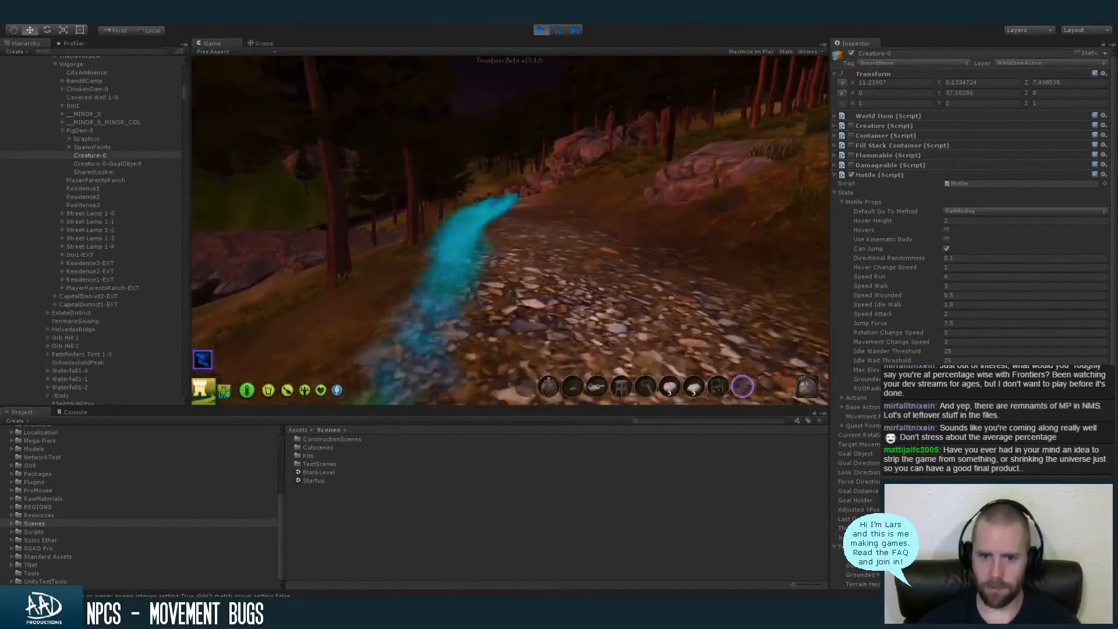
key(w)
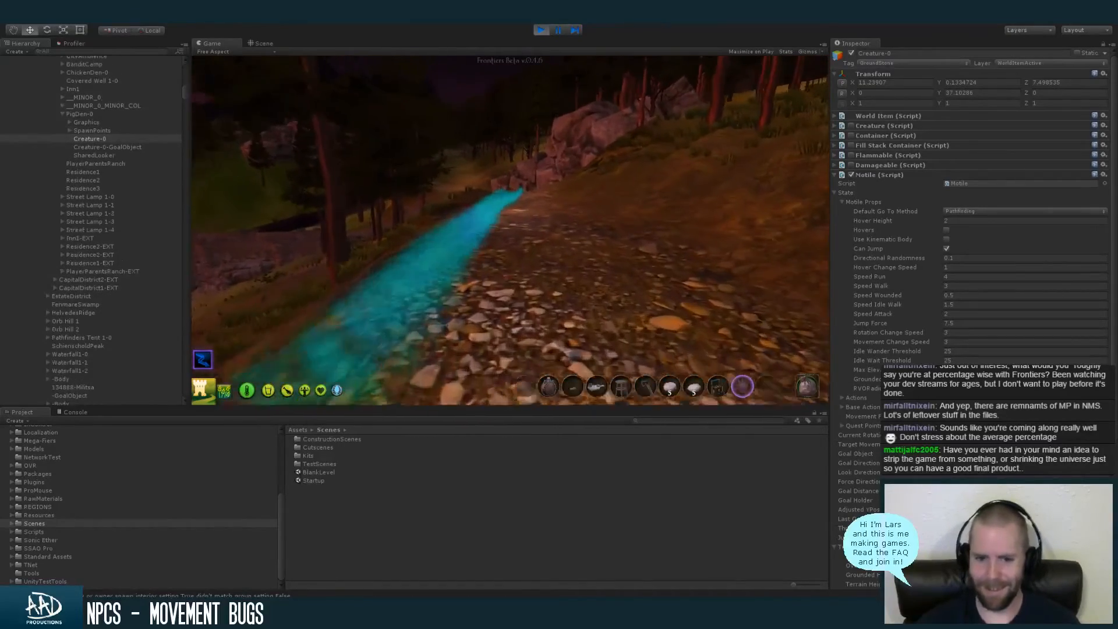
key(w)
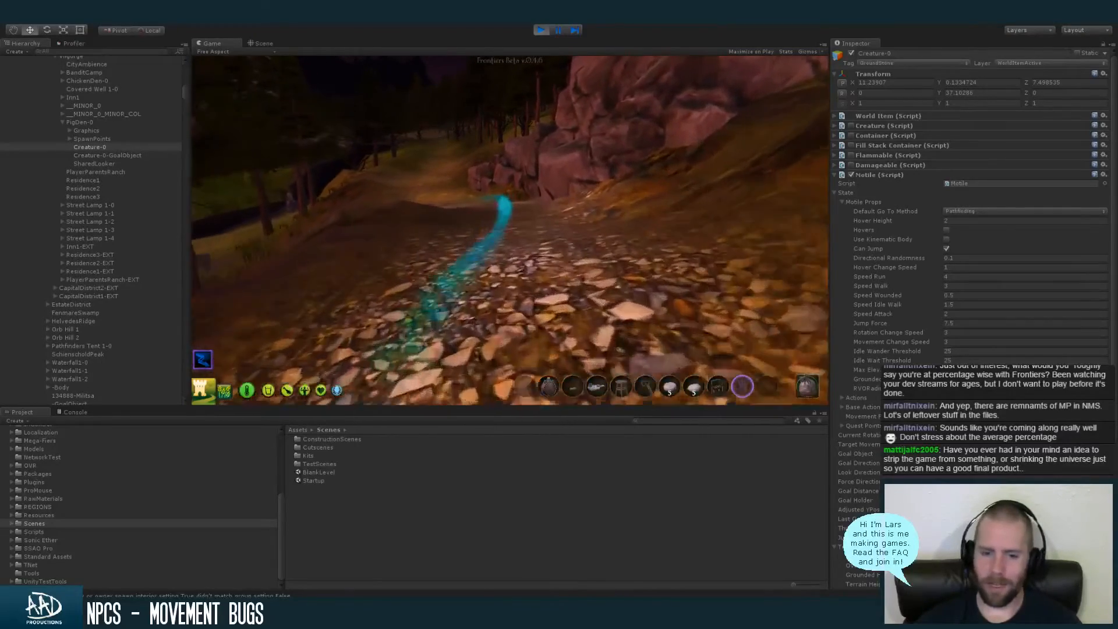
key(w)
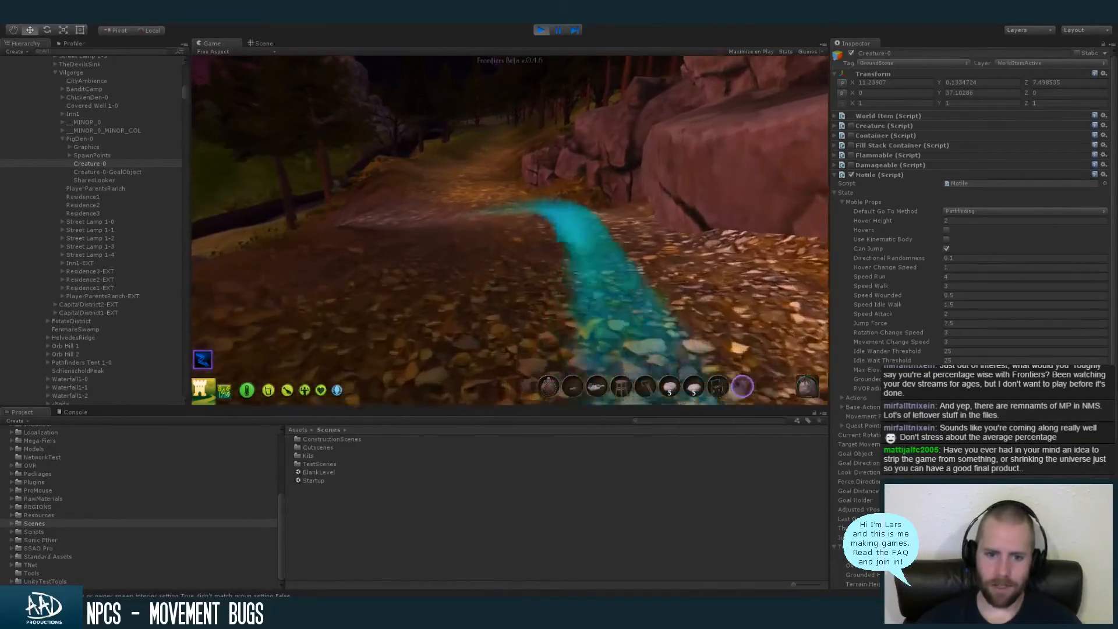
Turn off the forest road down to the walled stone bridge and walk onto it toward the distant castle
key(w)
key(w)
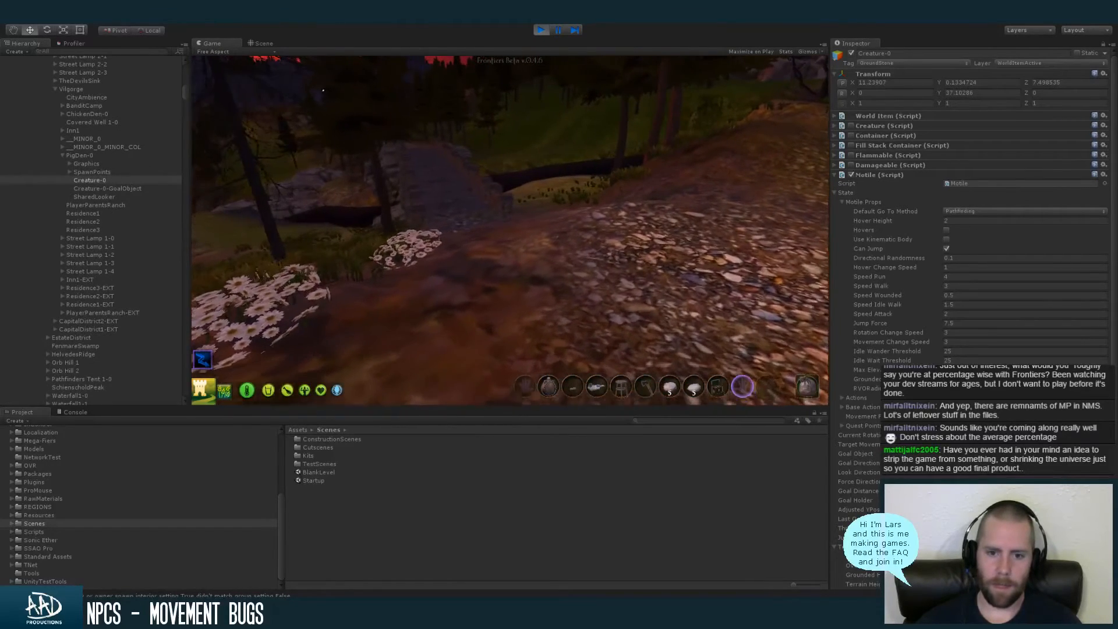
key(w)
key(w)
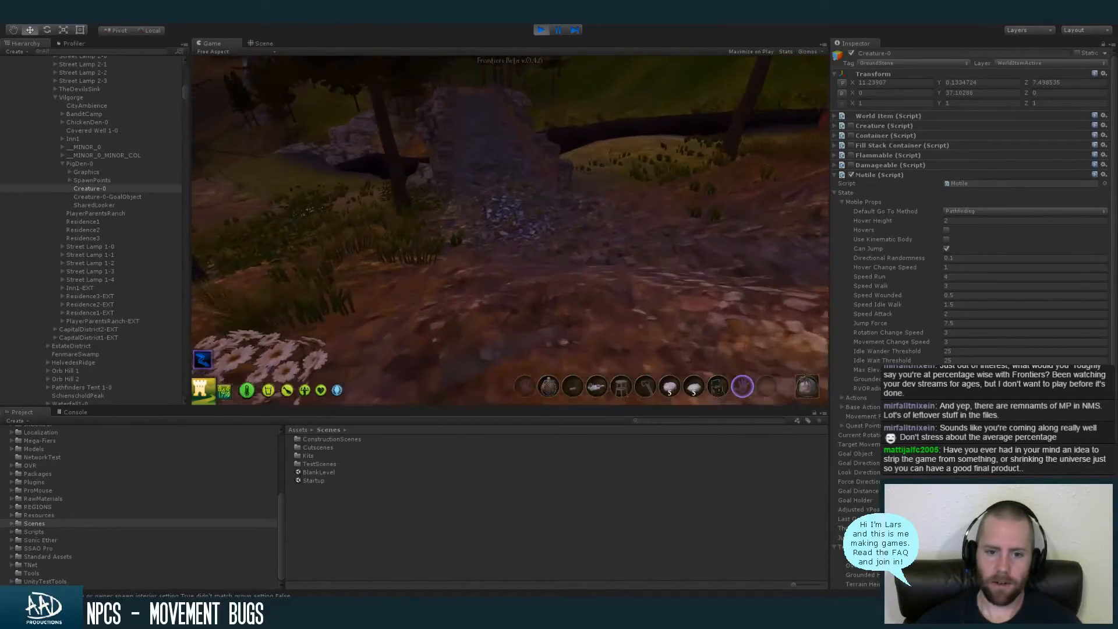
key(w)
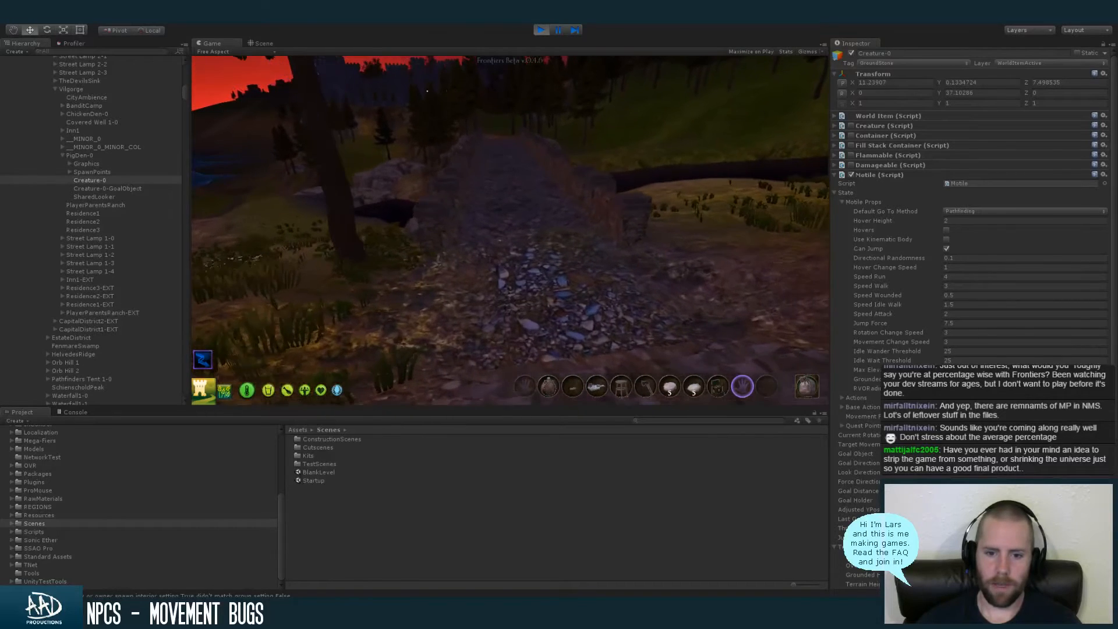
key(w)
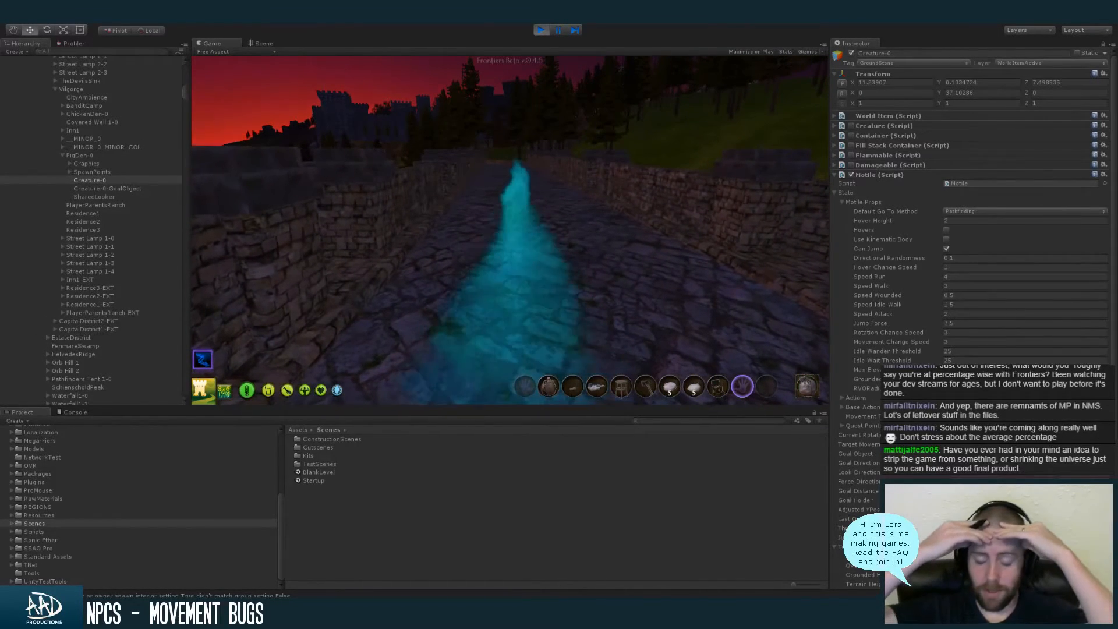
key(super)
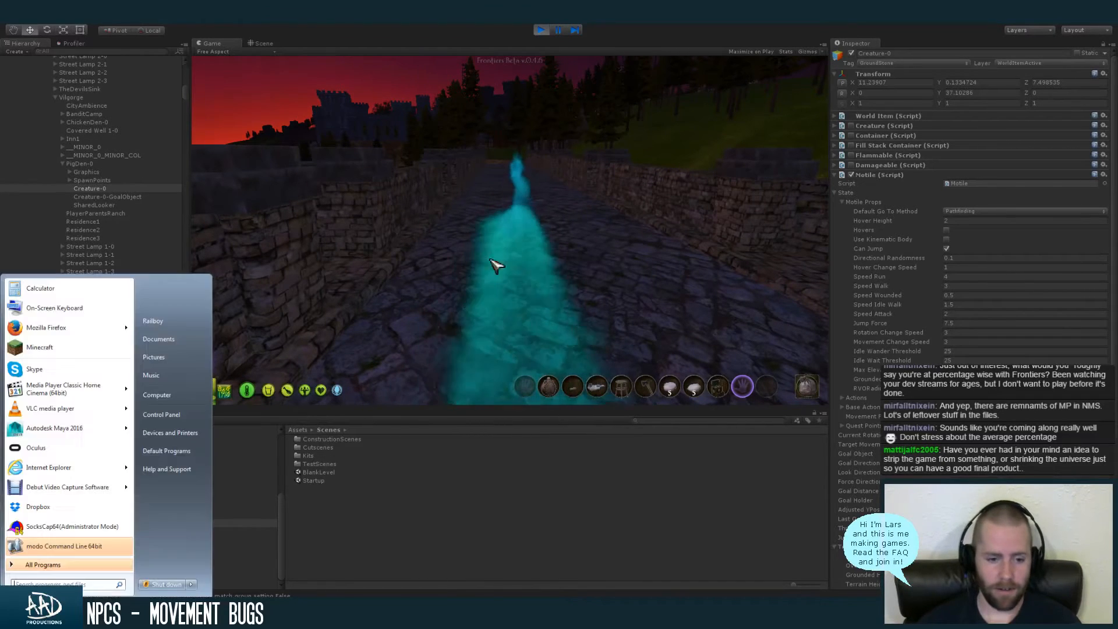
key(Escape)
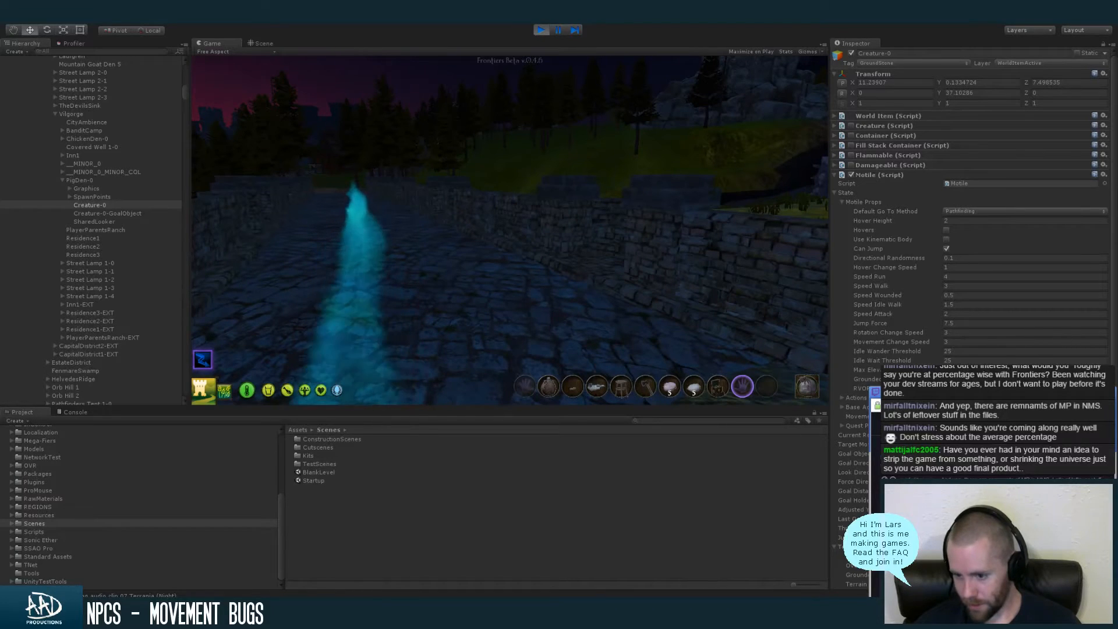
Return control to the game, climb the stone staircase into town and walk down the cobbled street between the houses
click(281, 226)
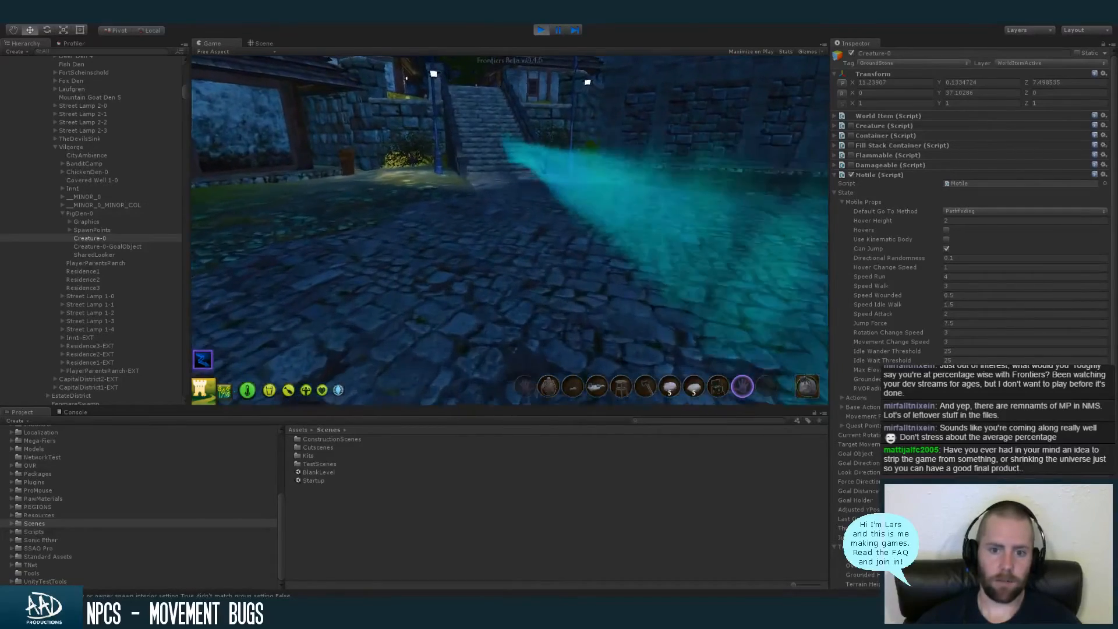
key(w)
key(w)
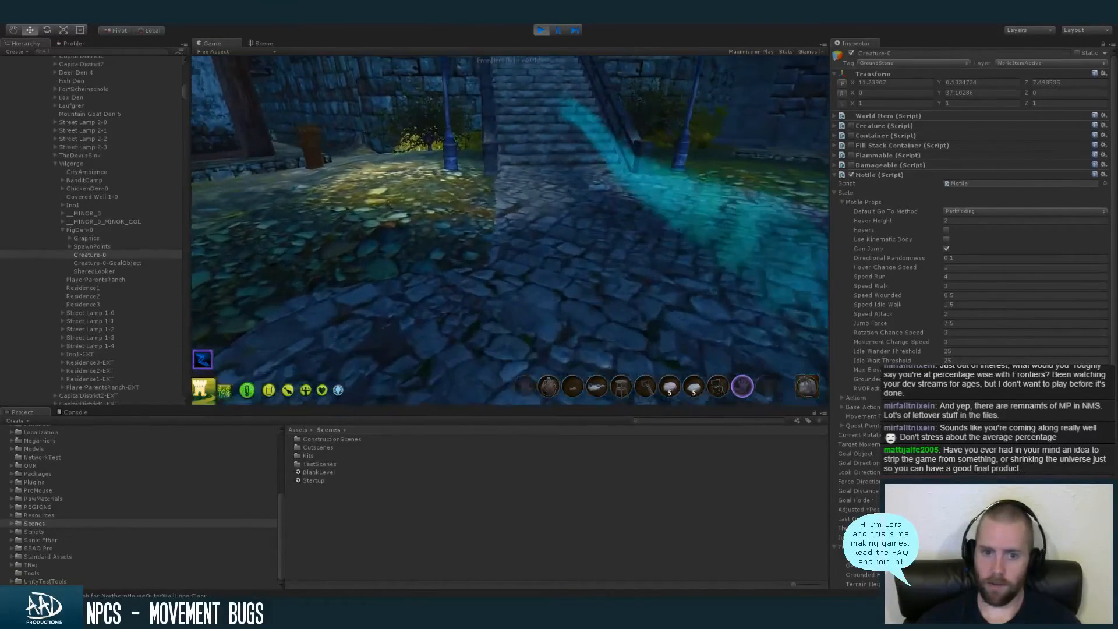
key(w)
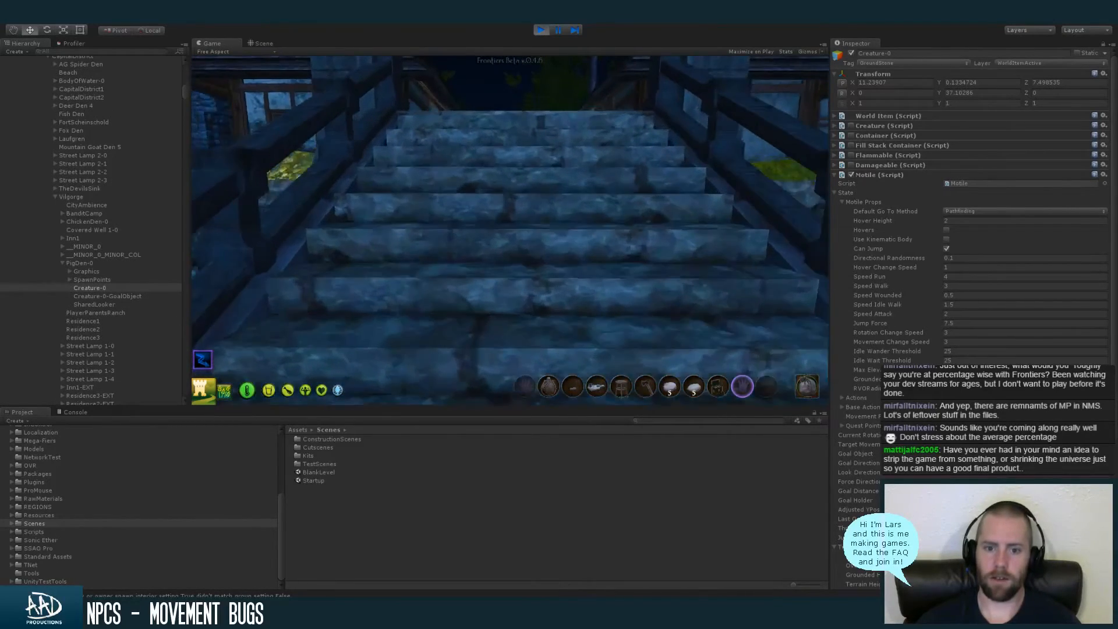
key(w)
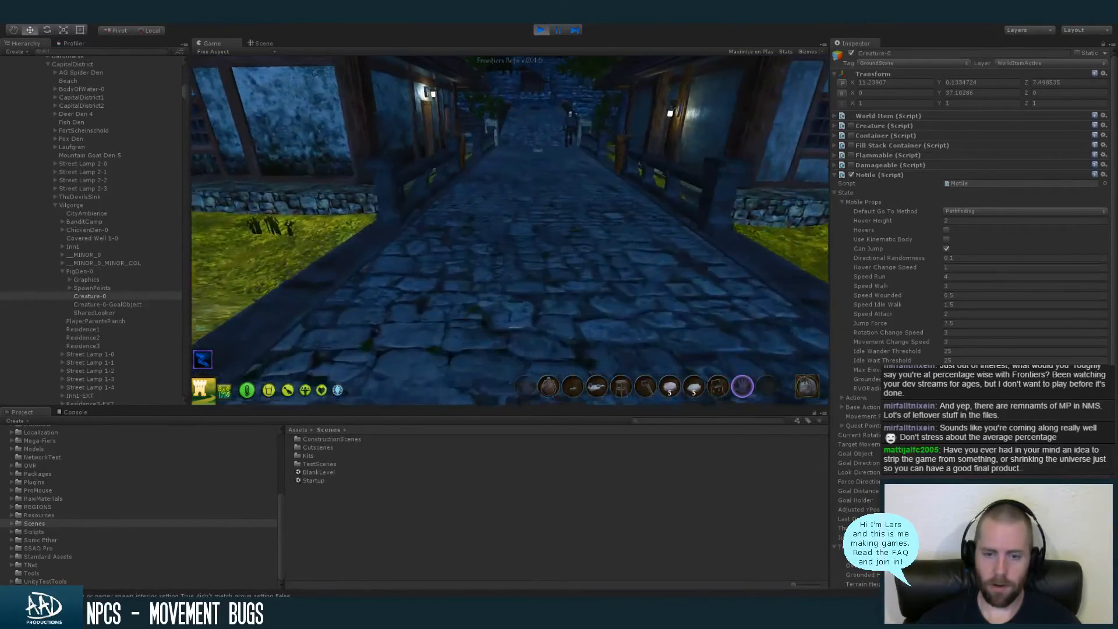
key(w)
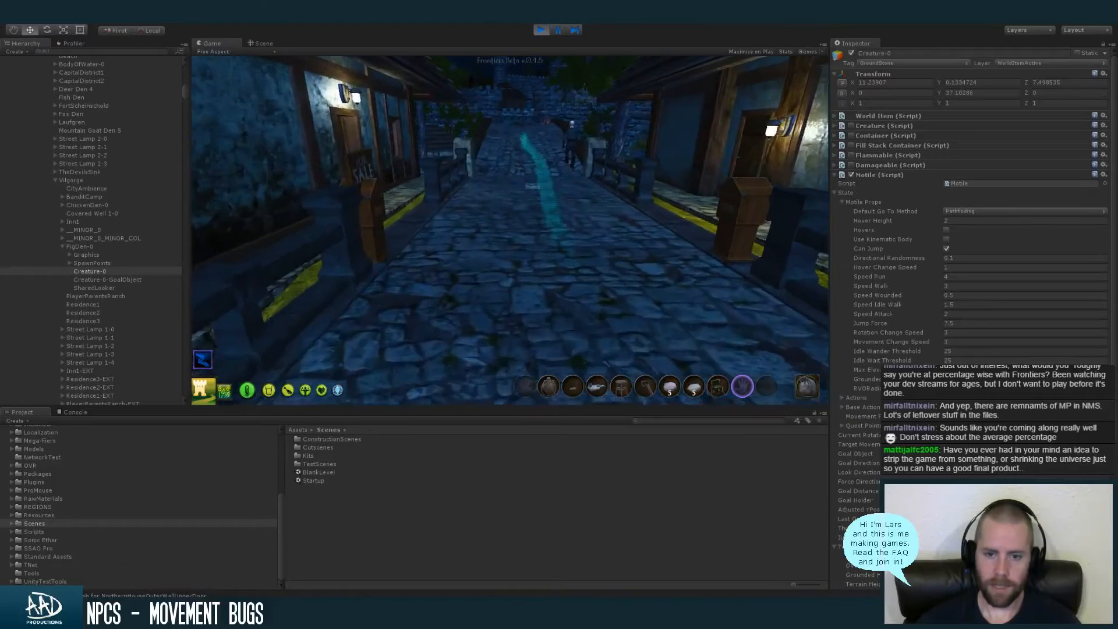
Walk past the NPC on the arched bridge and follow the trail toward the torchlit castle gate
key(w)
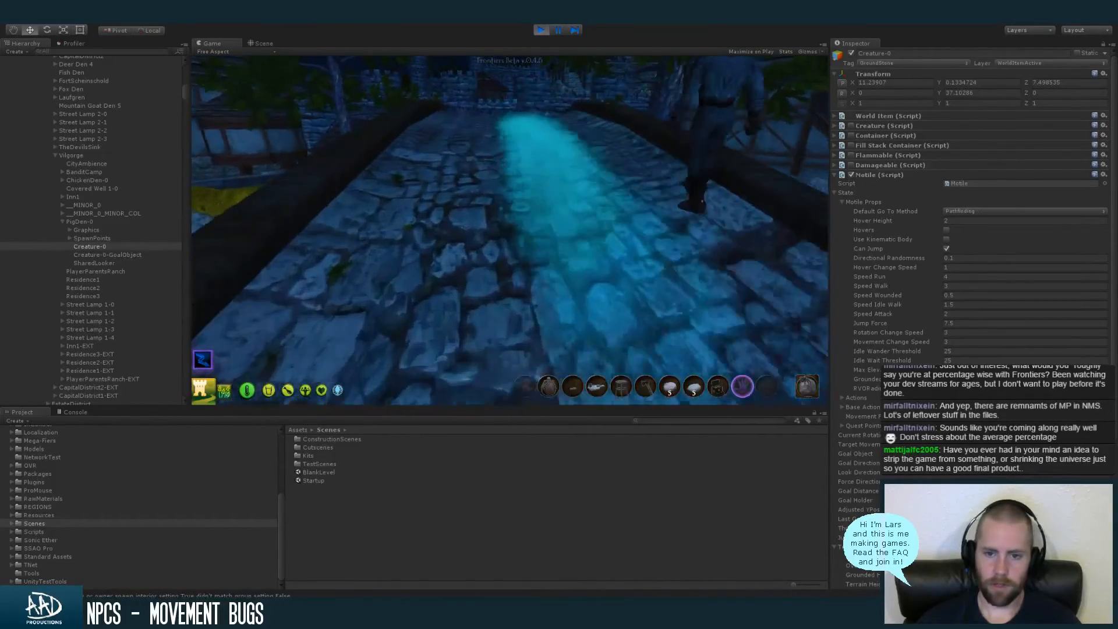
key(w)
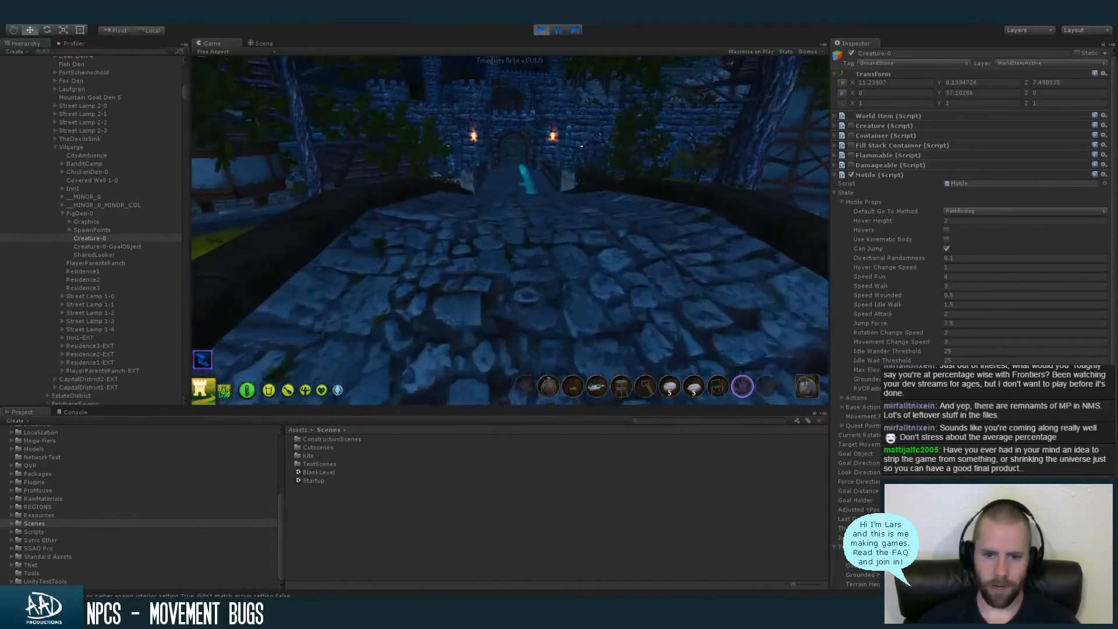
key(w)
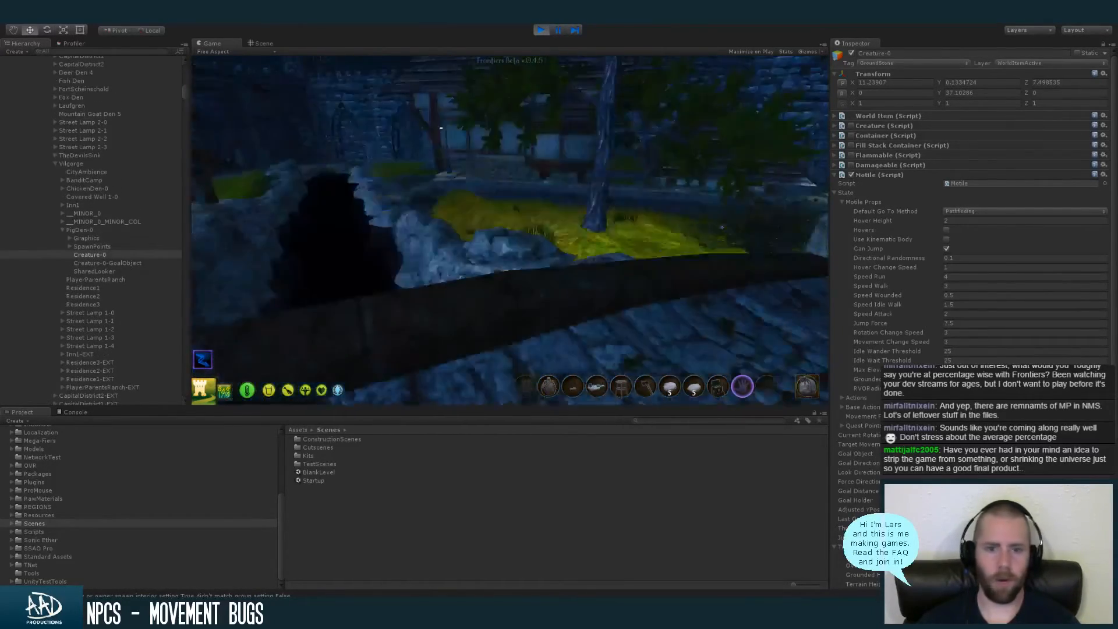
key(w)
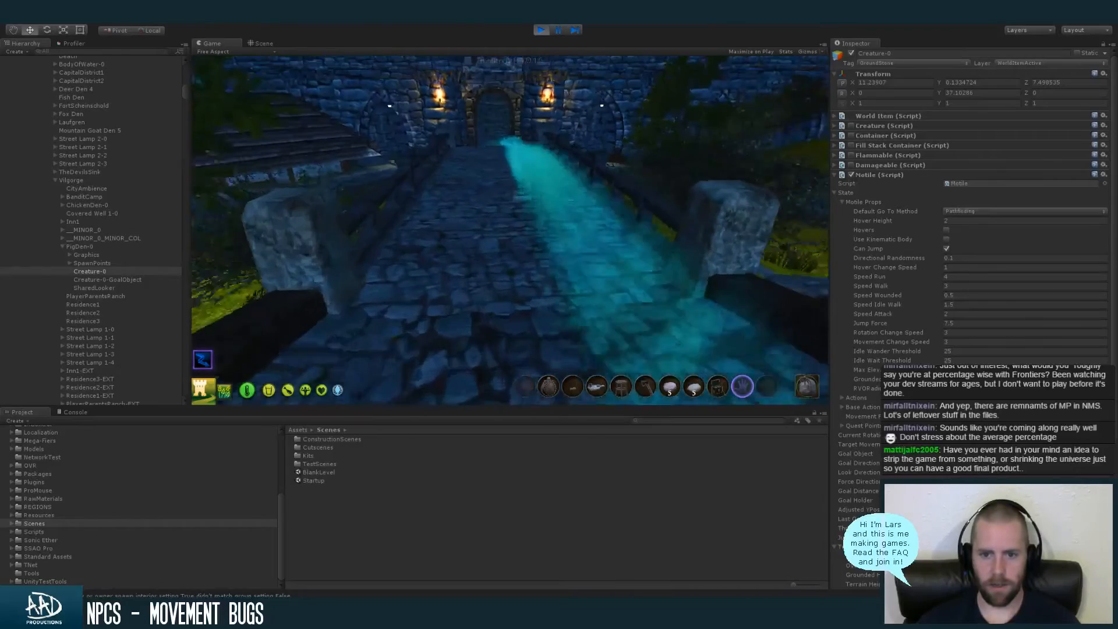
key(w)
key(w)
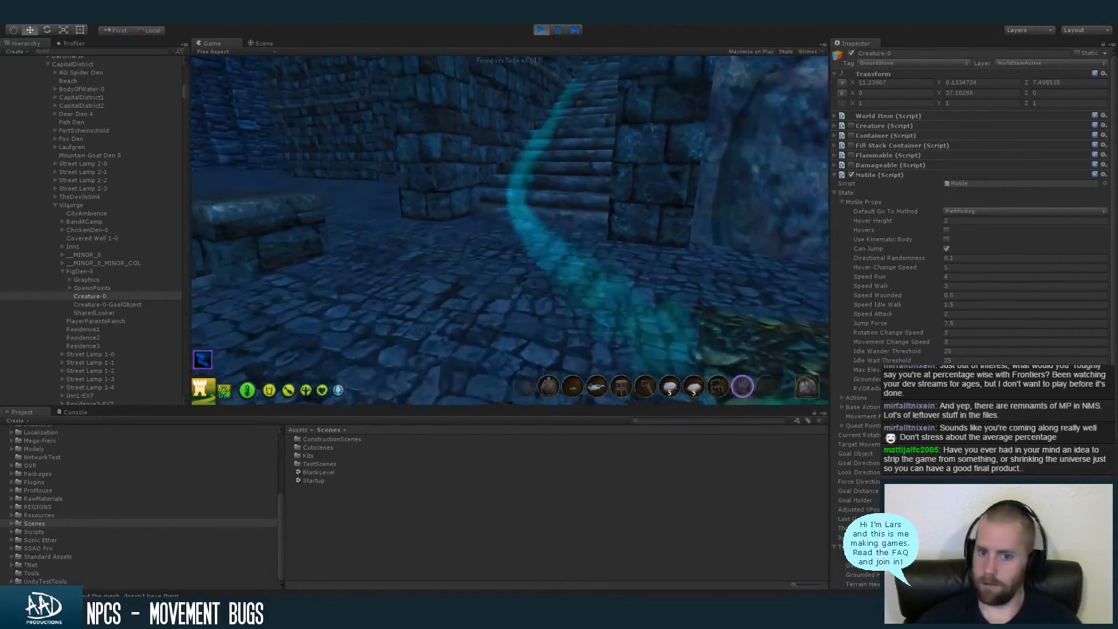
Follow the blue trail up the long stone staircases beside the castle wall to the upper walkway
key(w)
key(w)
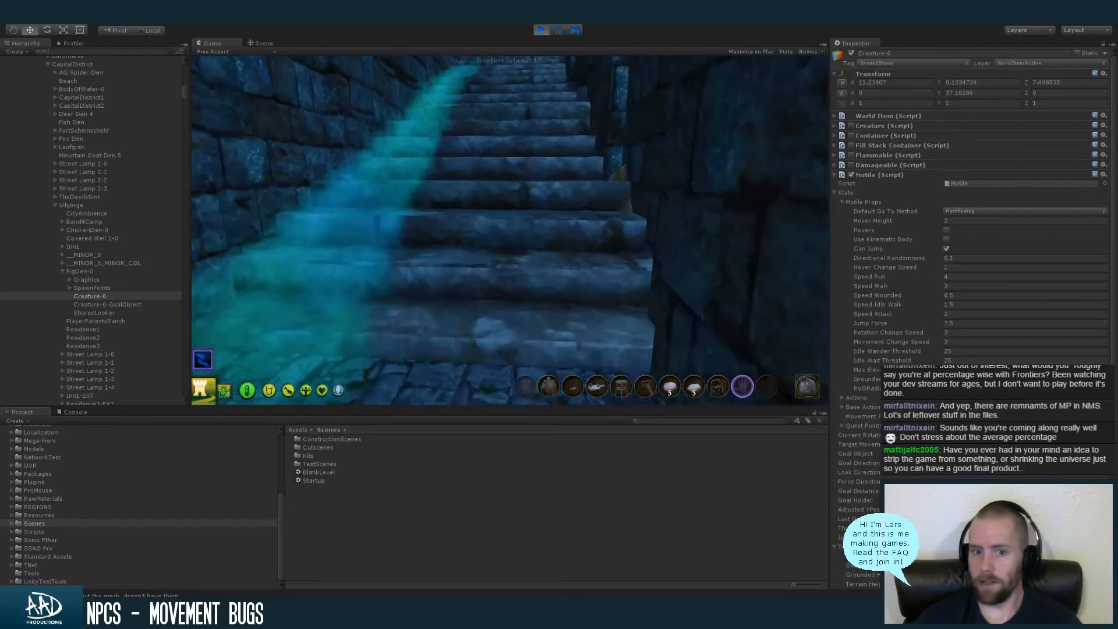
key(w)
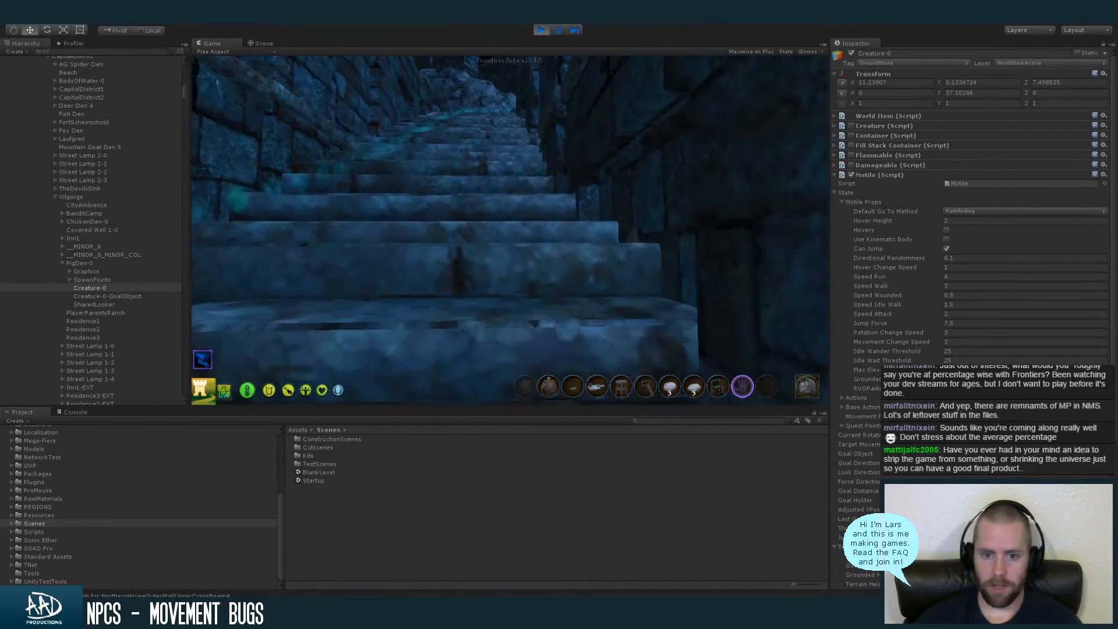
key(w)
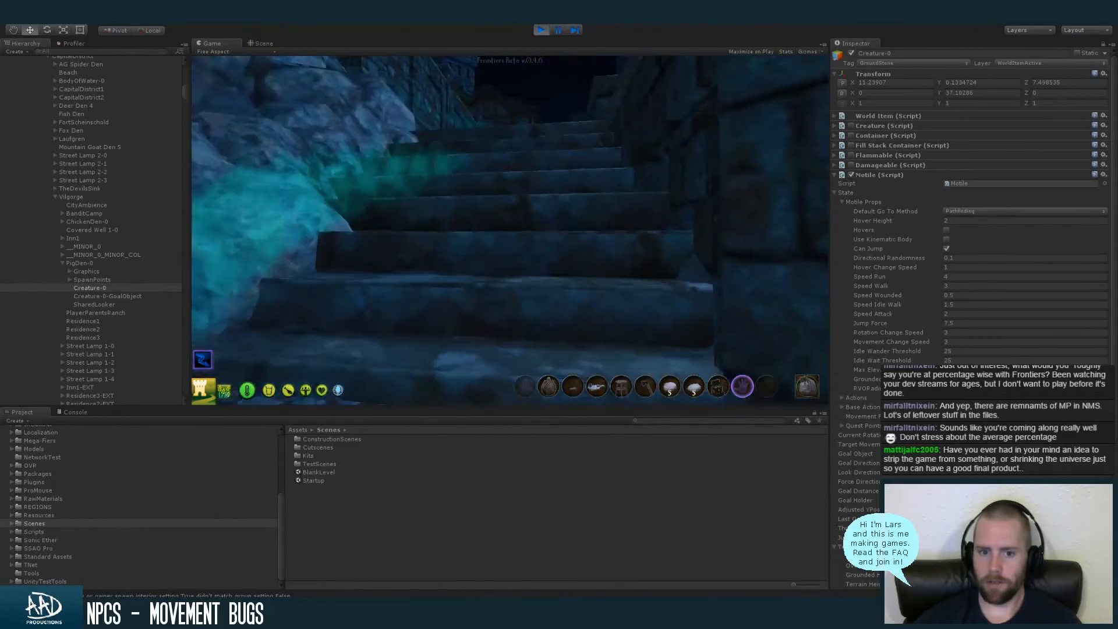
key(w)
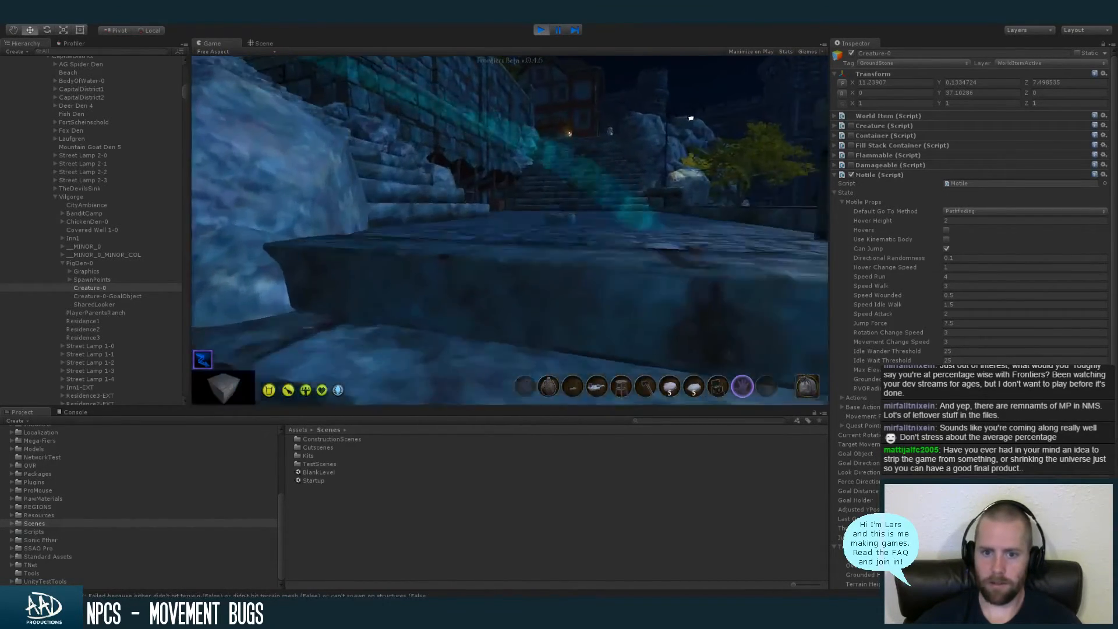
key(w)
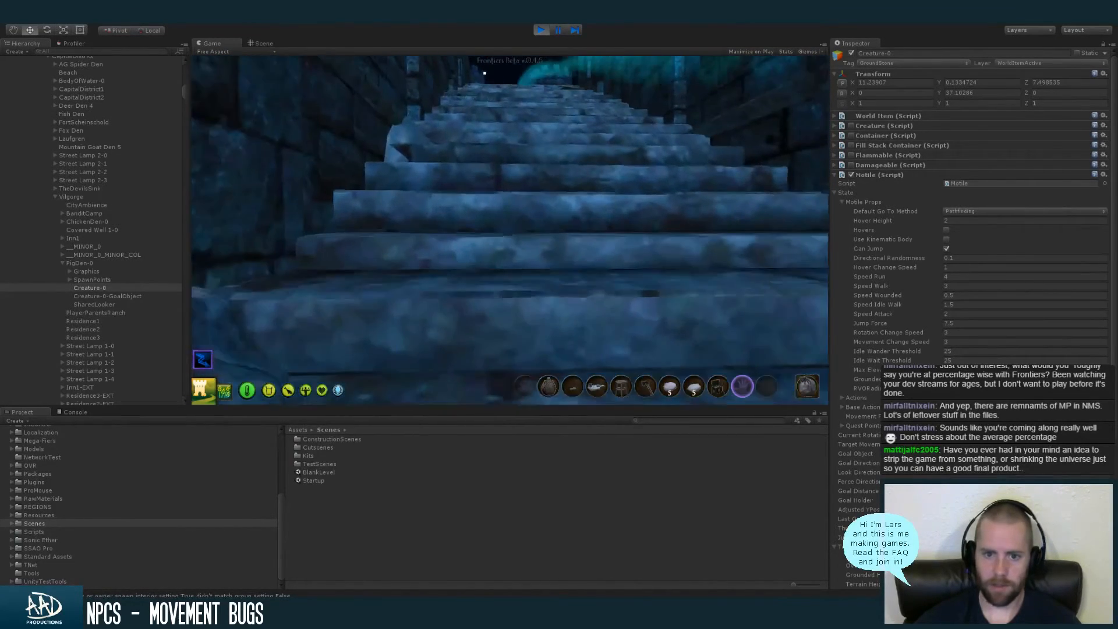
key(w)
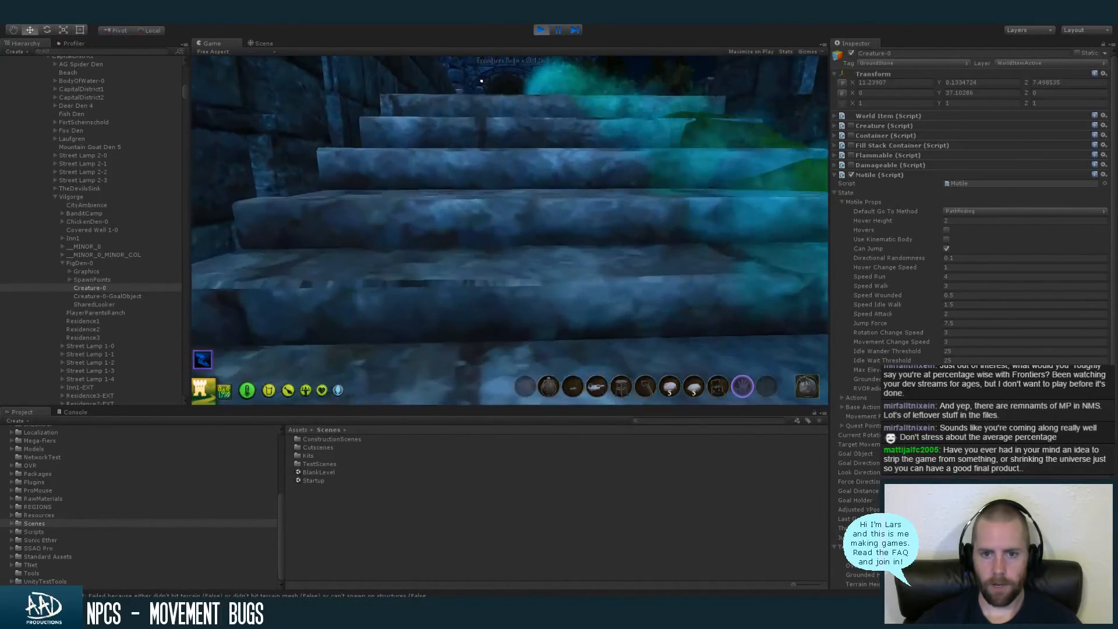
Walk past the woman in the white dress, go through the stone archway and follow the cobbled road toward the wooded steps
key(w)
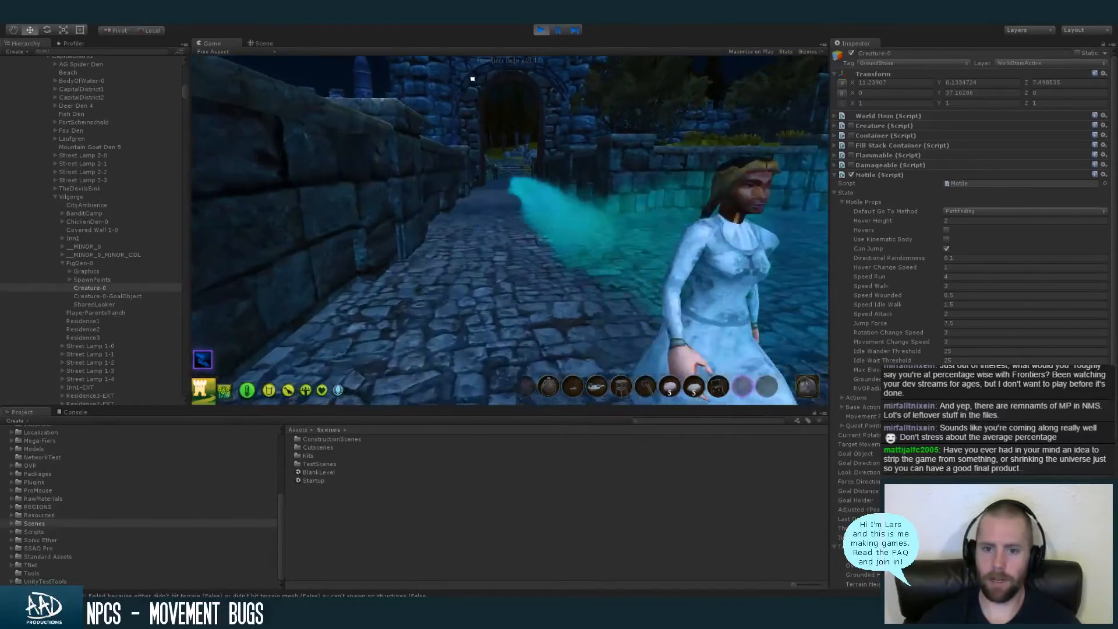
key(w)
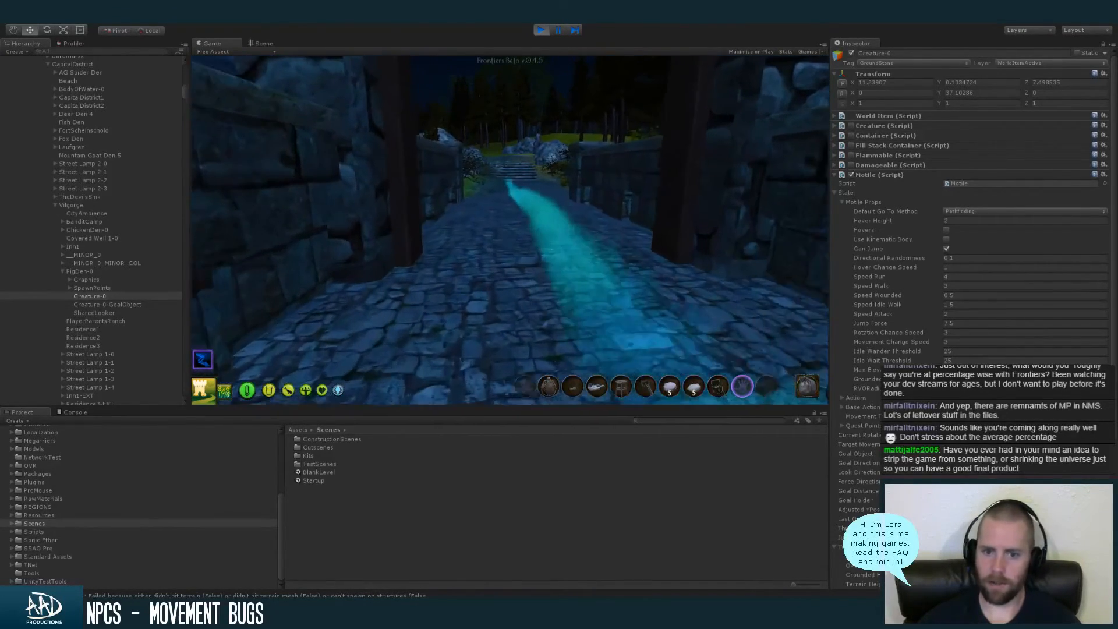
key(w)
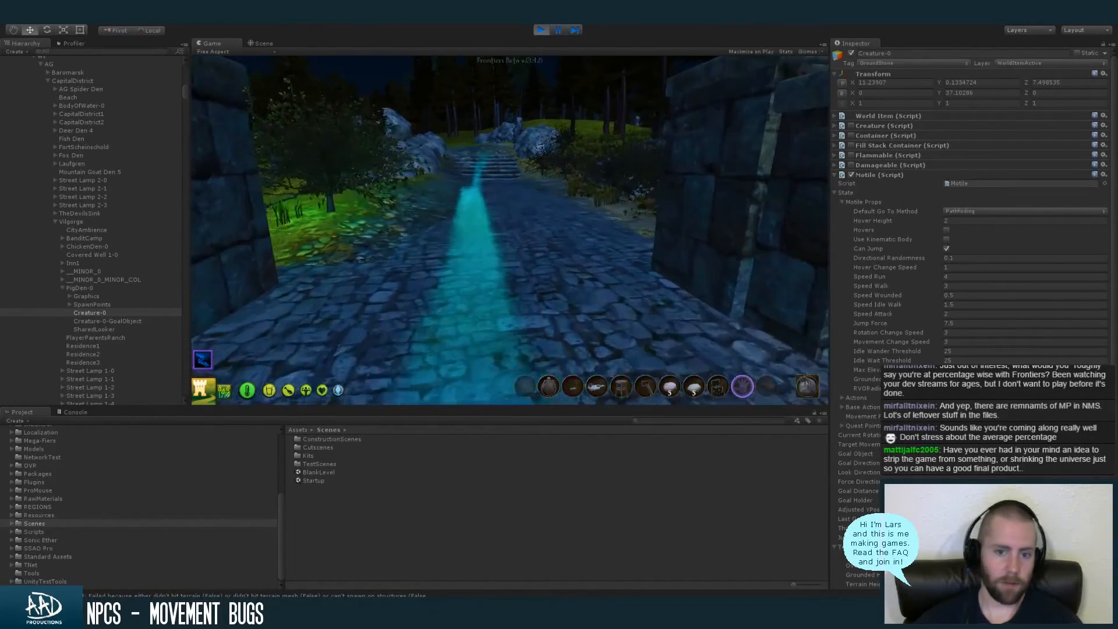
key(w)
key(w)
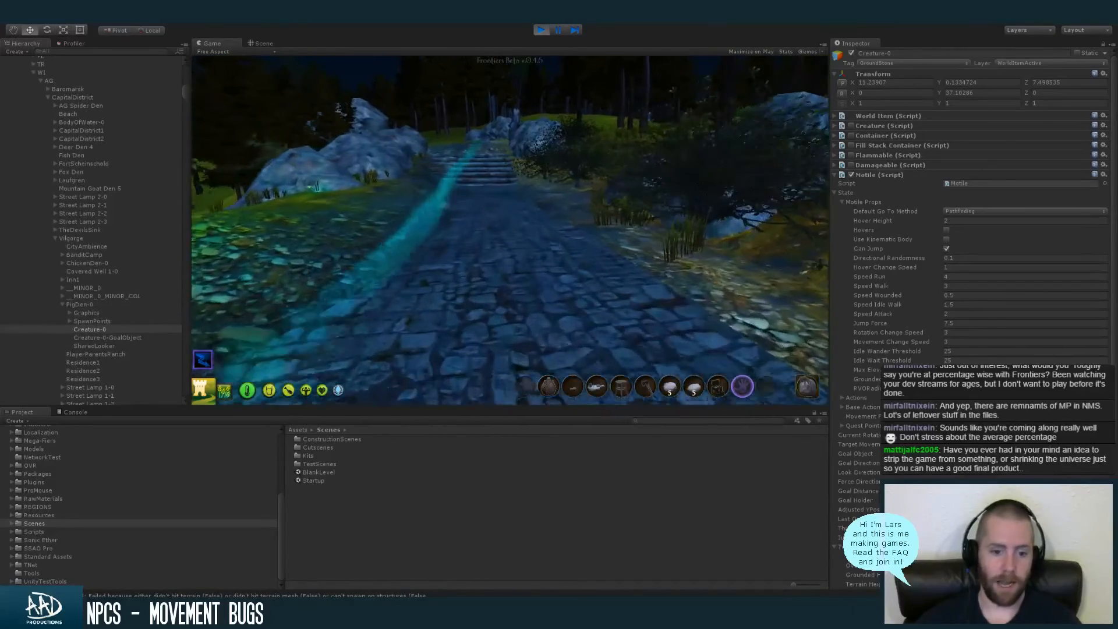
Follow the blue trail up the stone road and climb the wooded steps between the boulders to the gravel clearing
key(w)
key(w)
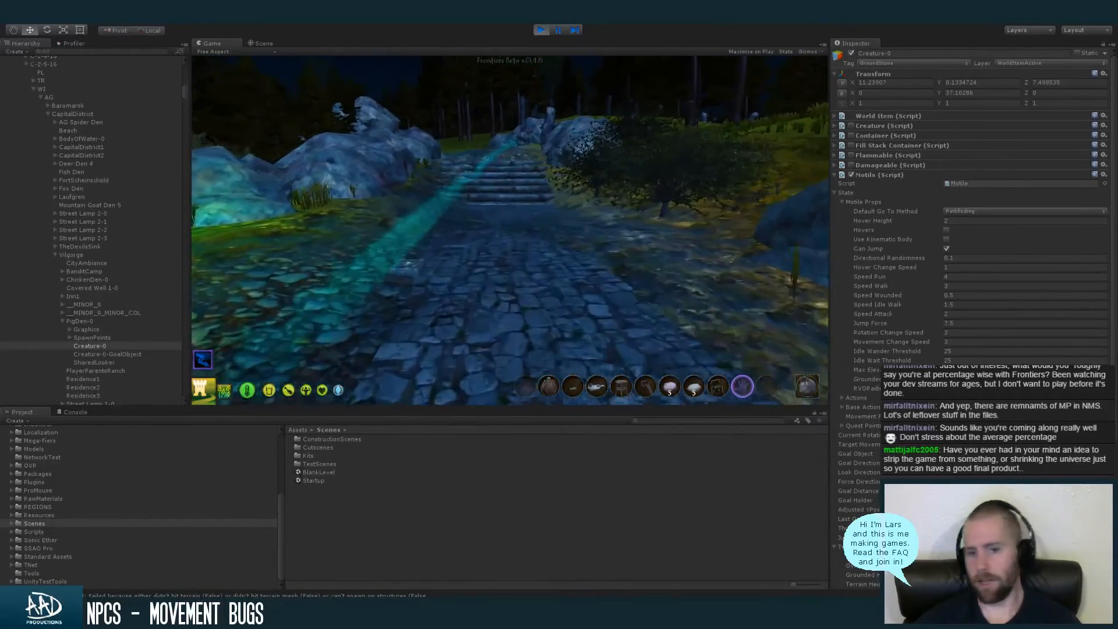
key(w)
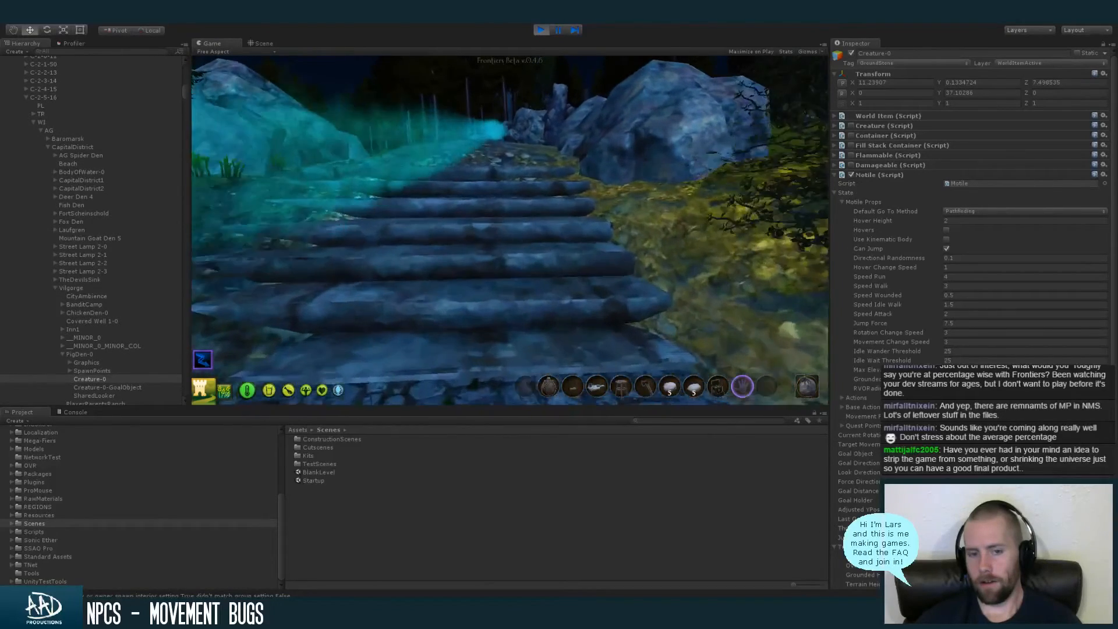
key(w)
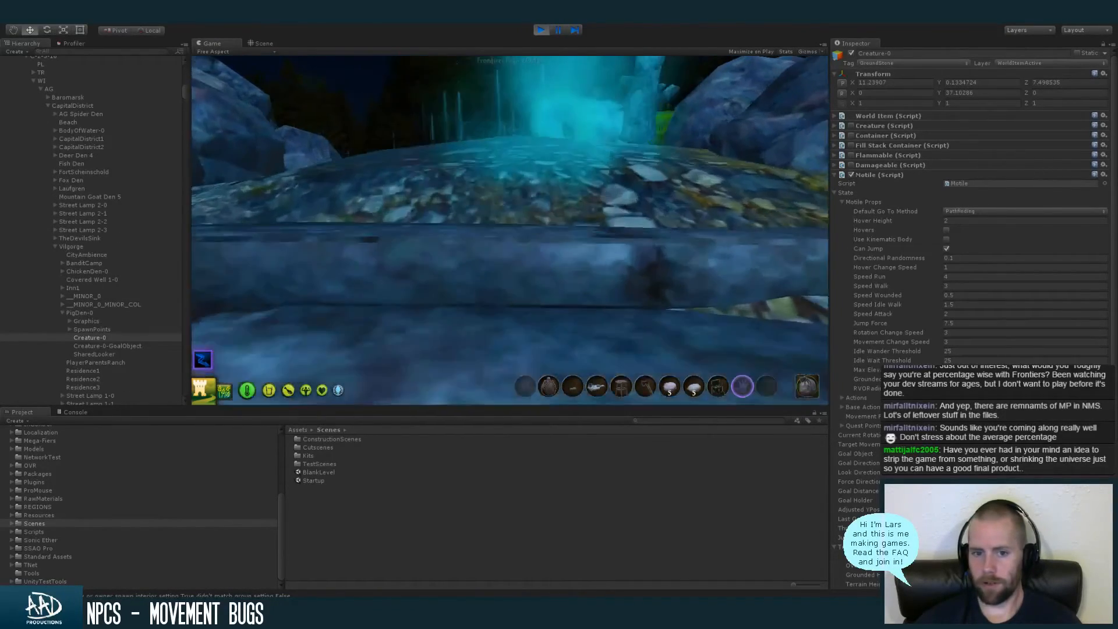
key(w)
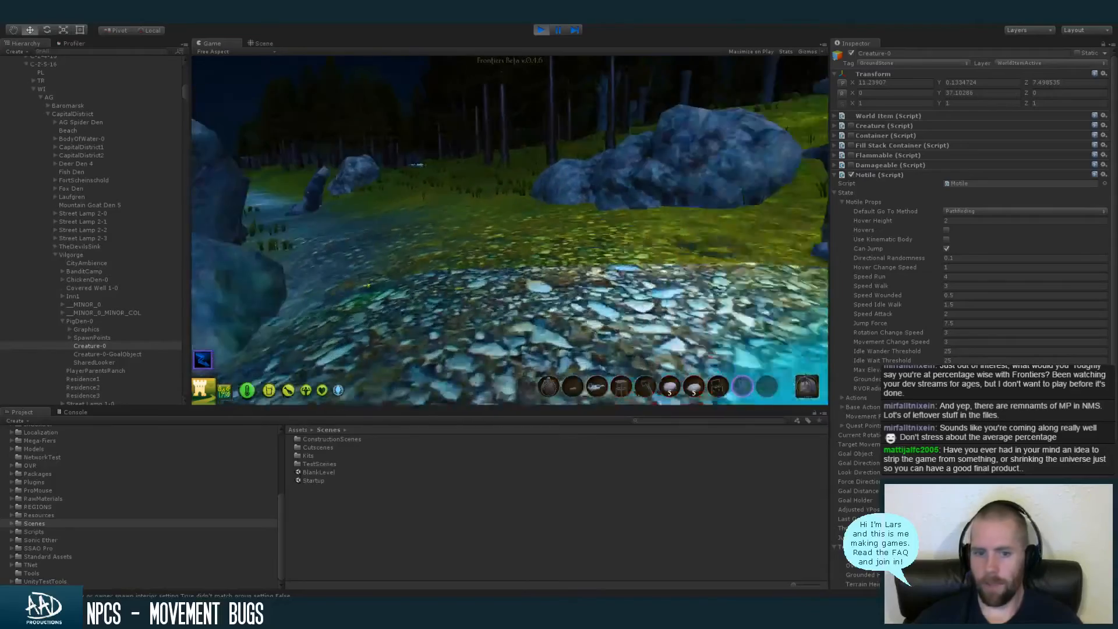
Walk down the gravel path past the leaning rock and the boulders, continuing along the grassy forest slope
key(w)
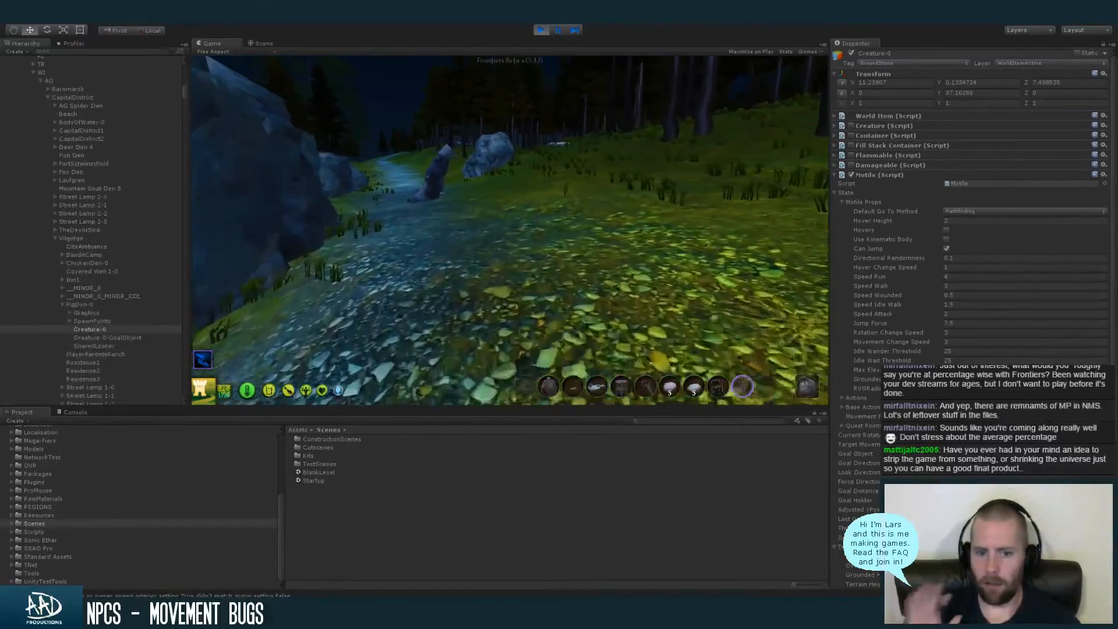
key(w)
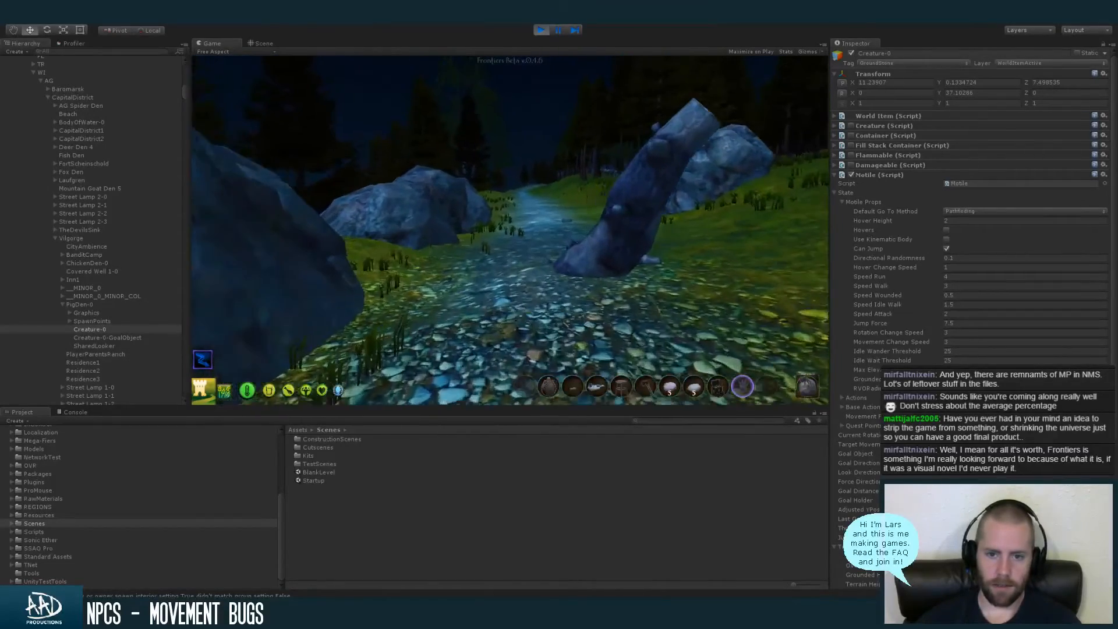
key(w)
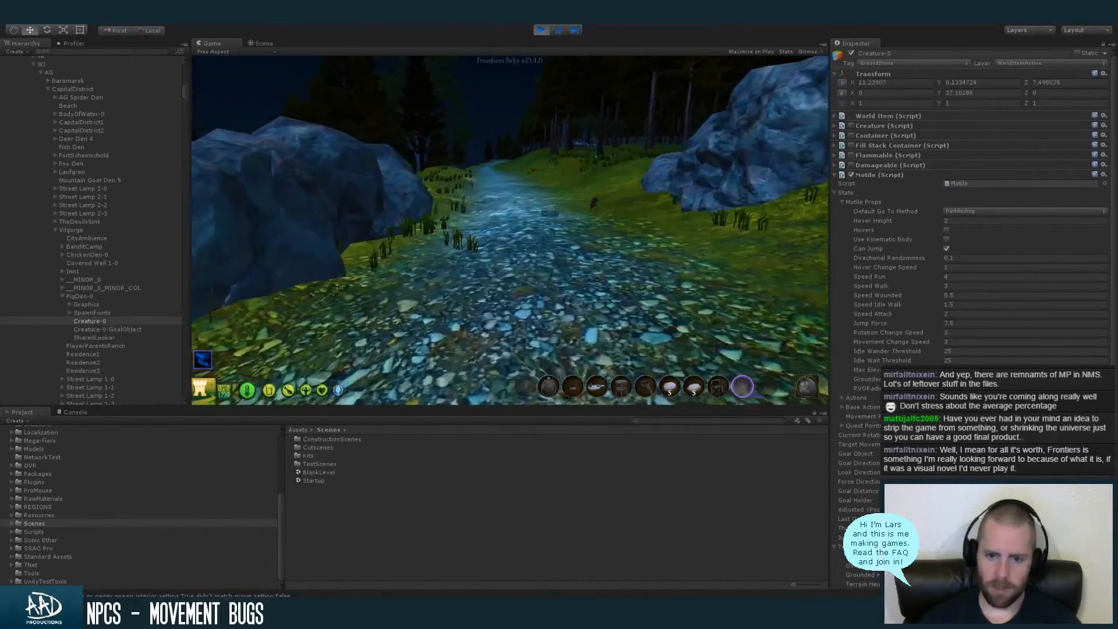
key(w)
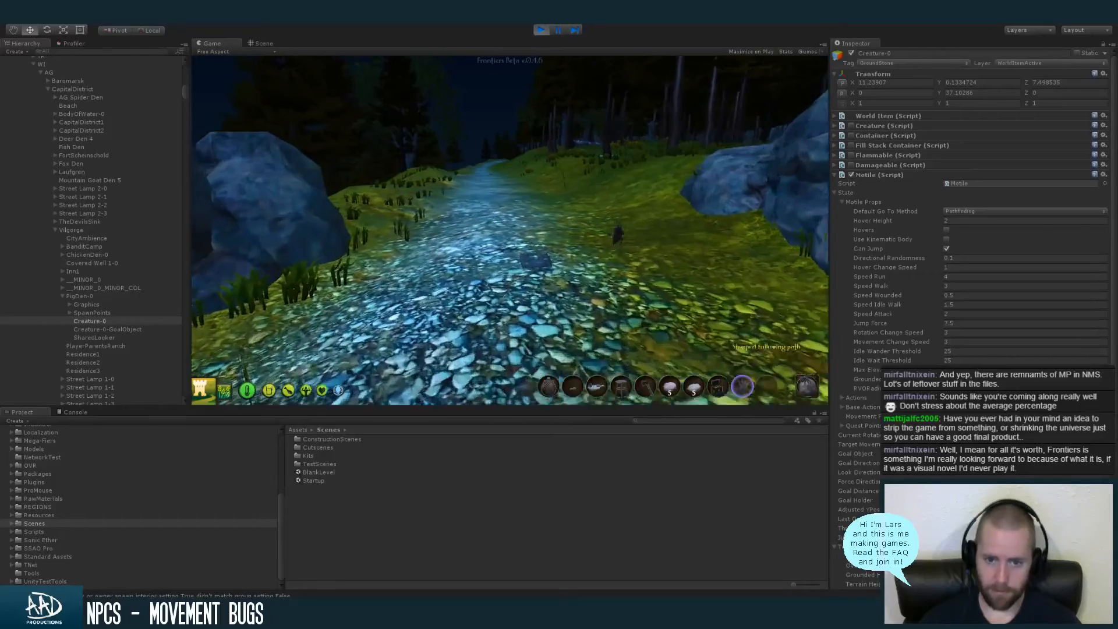
key(w)
key(w)
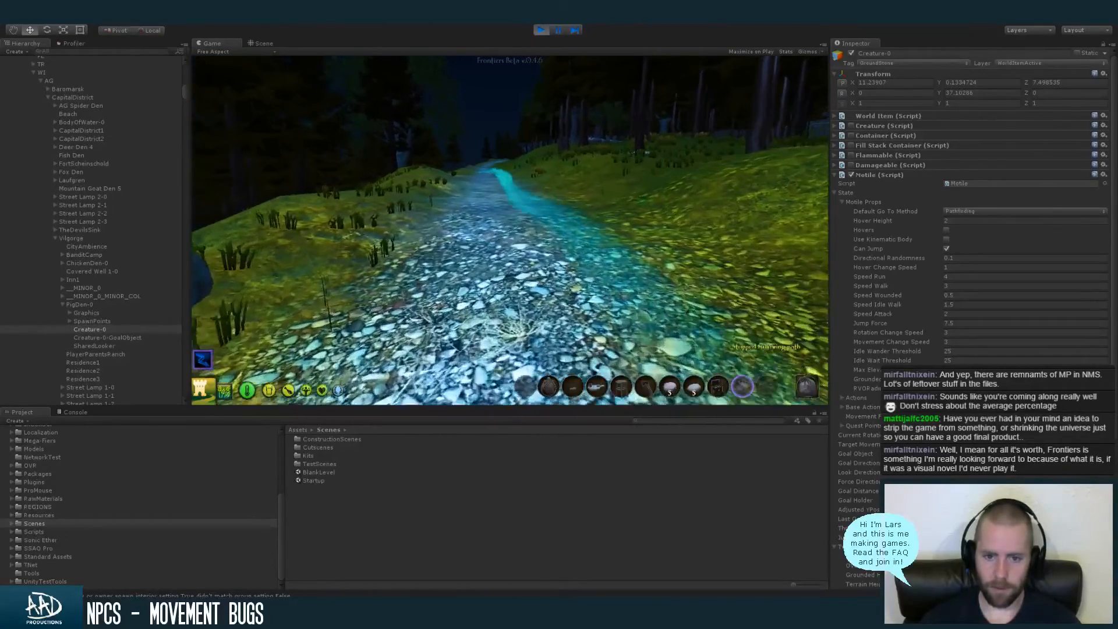
key(w)
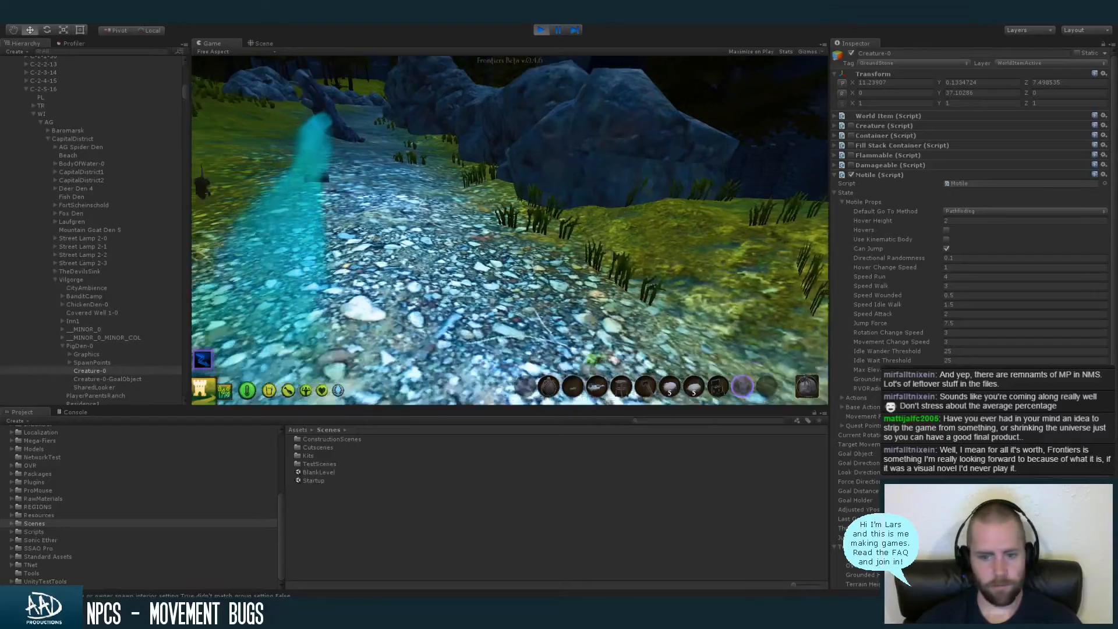
Return control to the game, leave the gravel path near the small creatures and walk past the white flowers into the forest
key(super)
key(super)
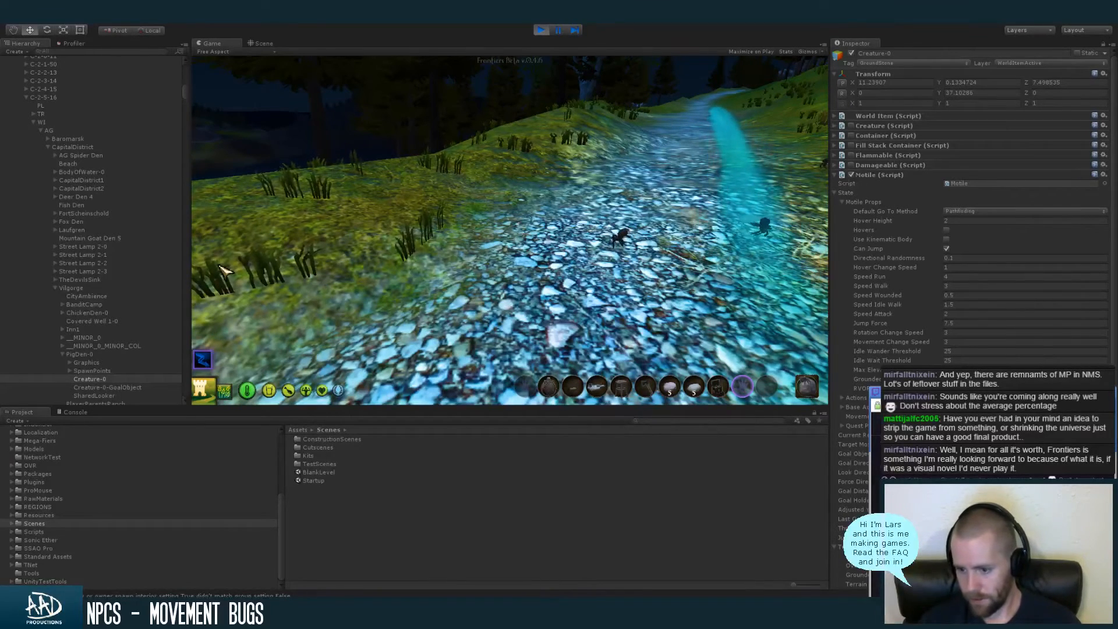
click(224, 269)
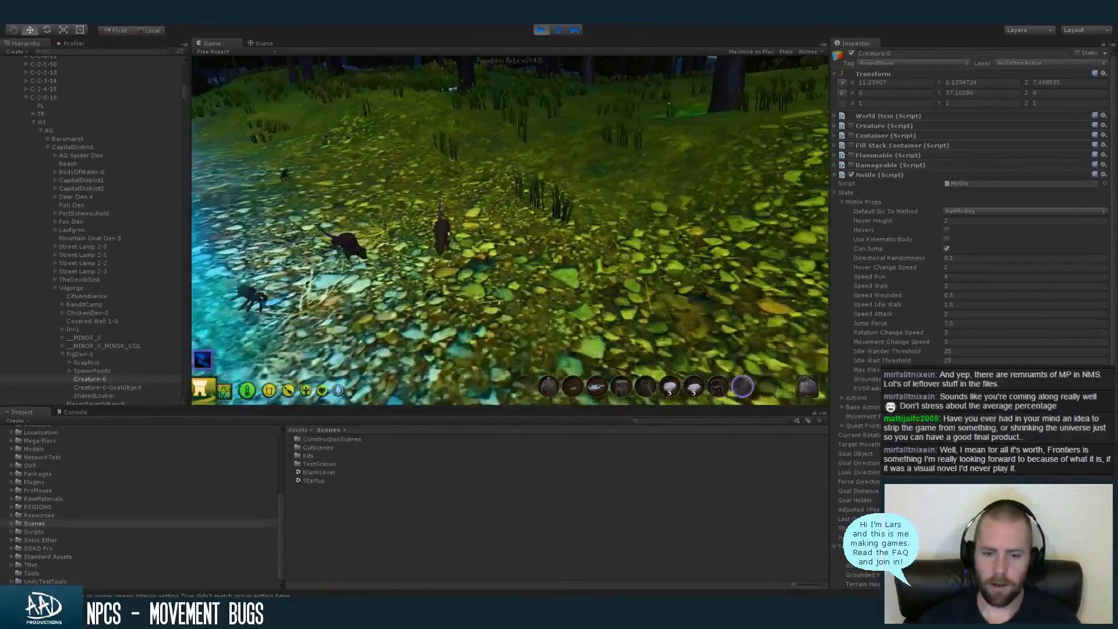
key(w)
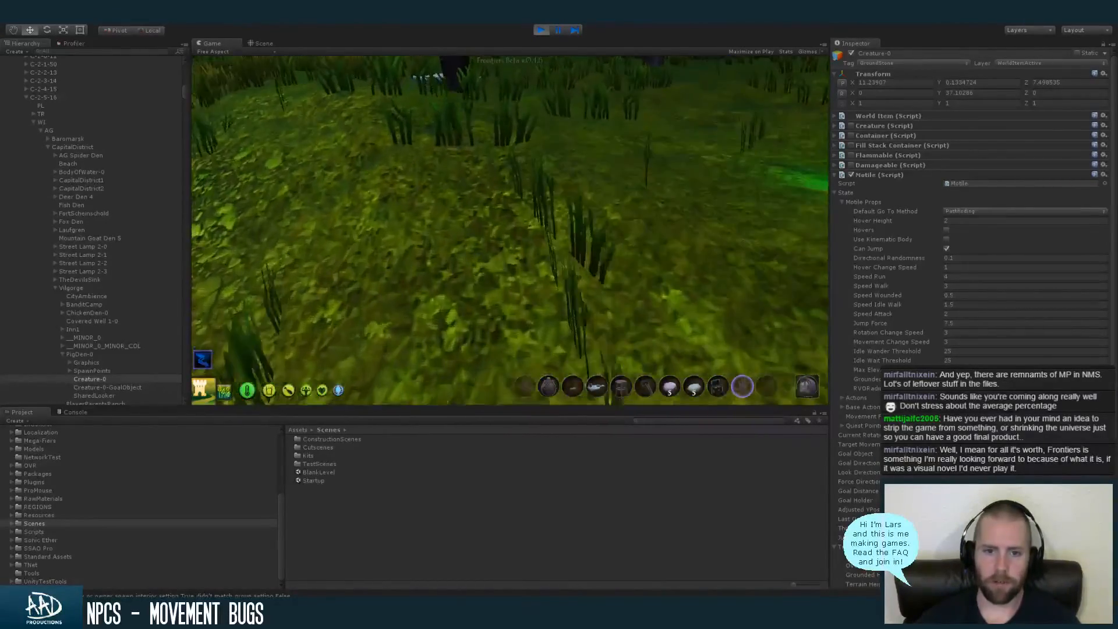
key(w)
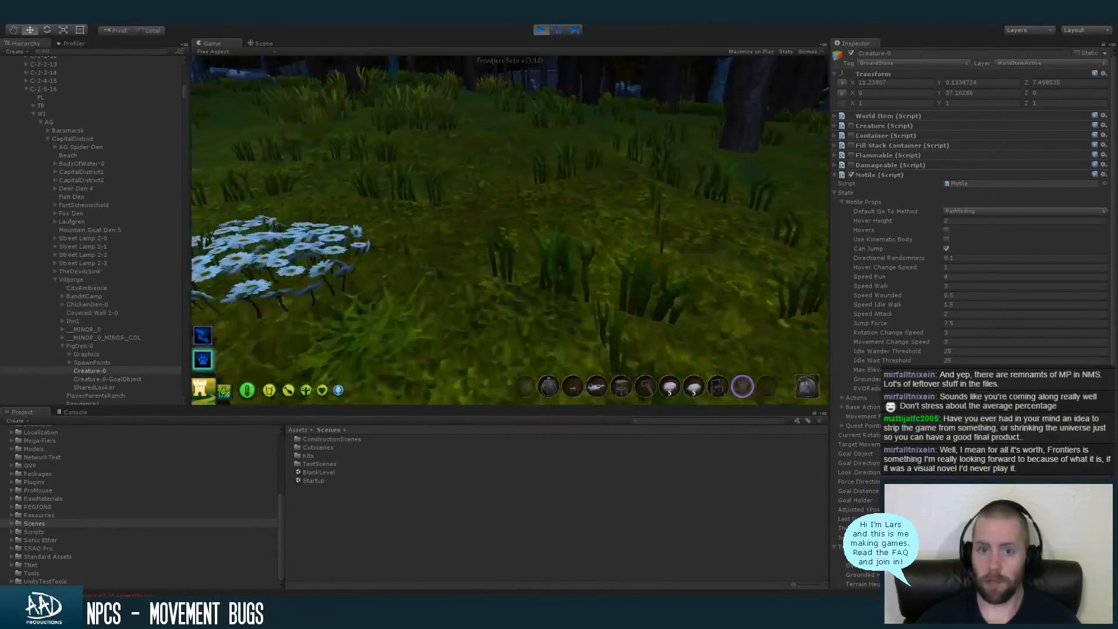
key(w)
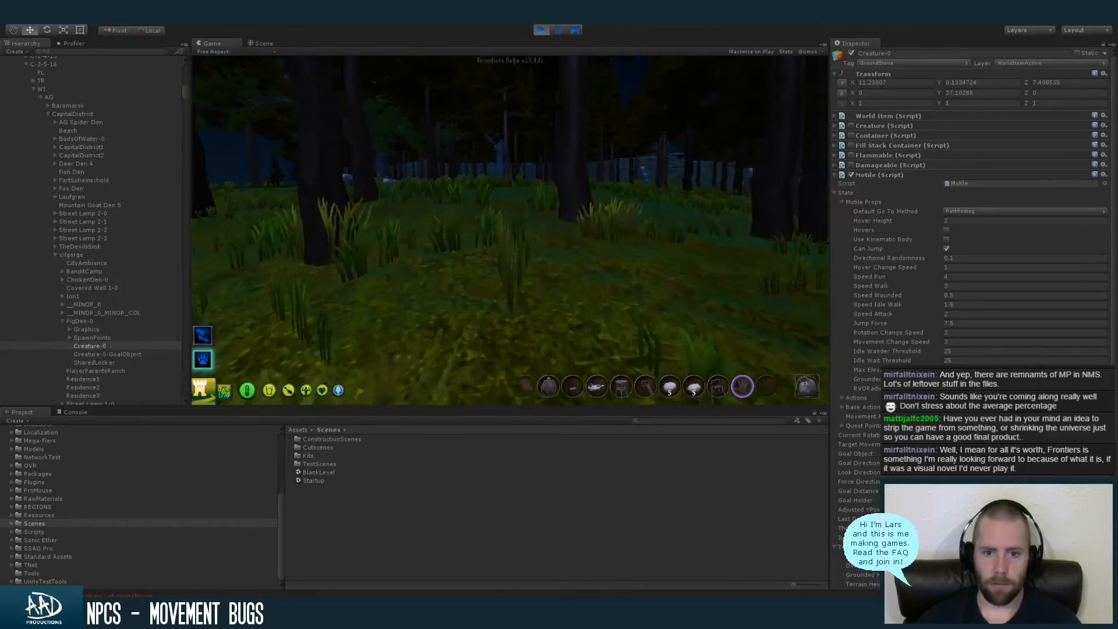
key(w)
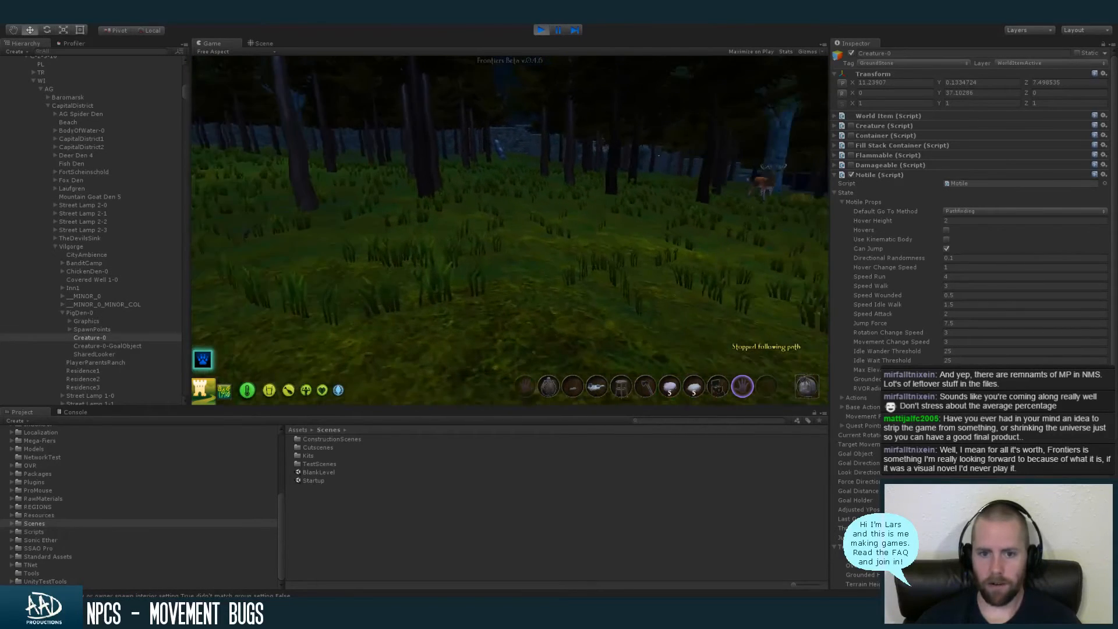
Approach the deer among the trees and continue through the woods toward the long stone wall
key(w)
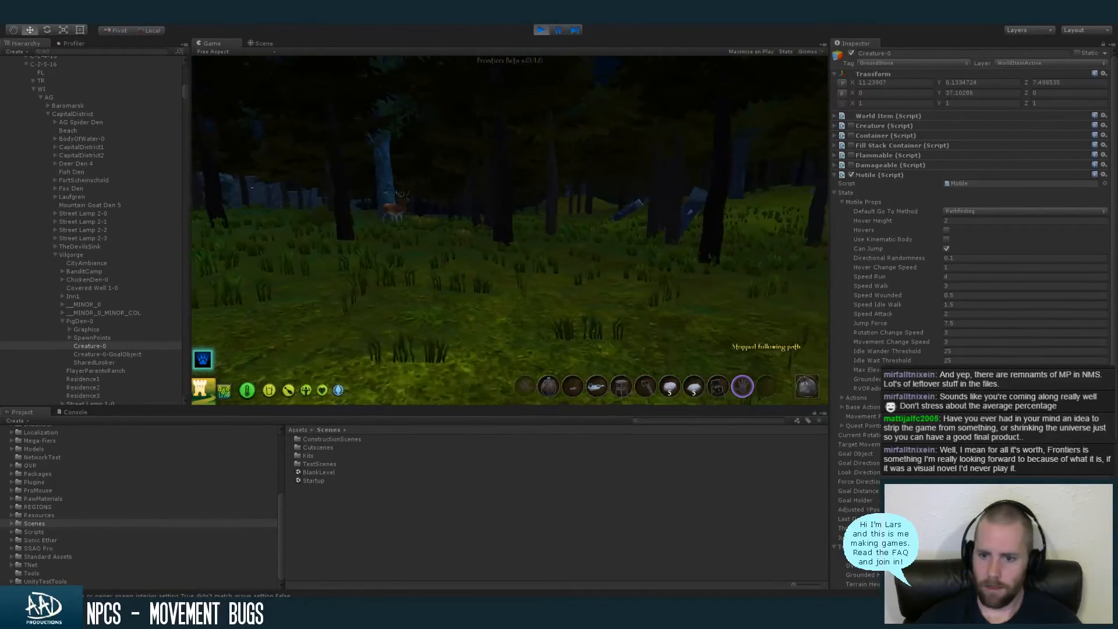
key(w)
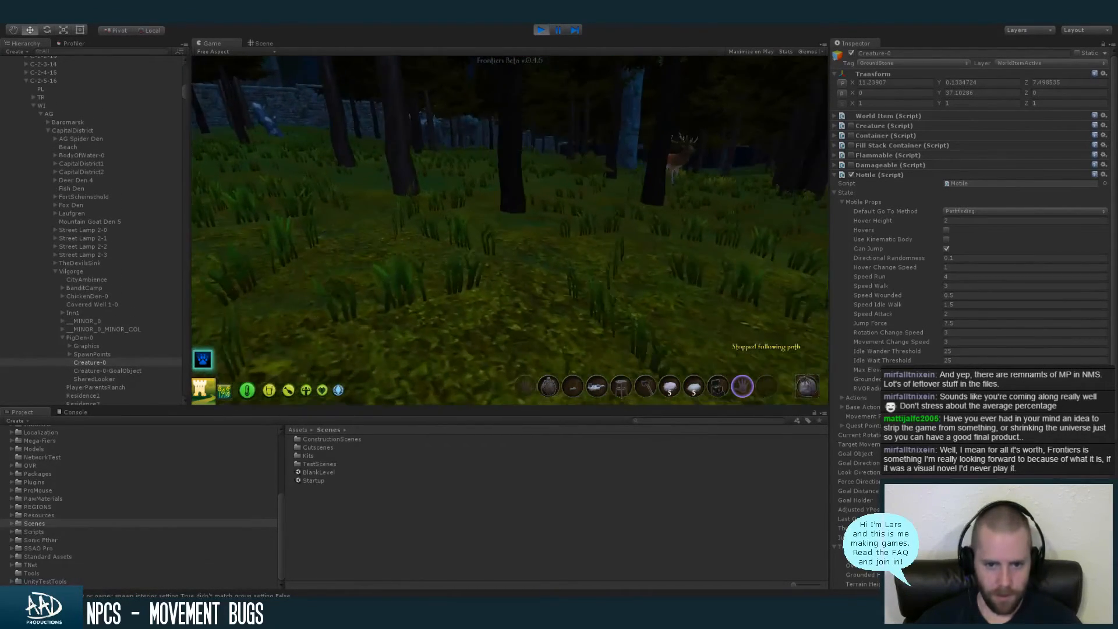
key(w)
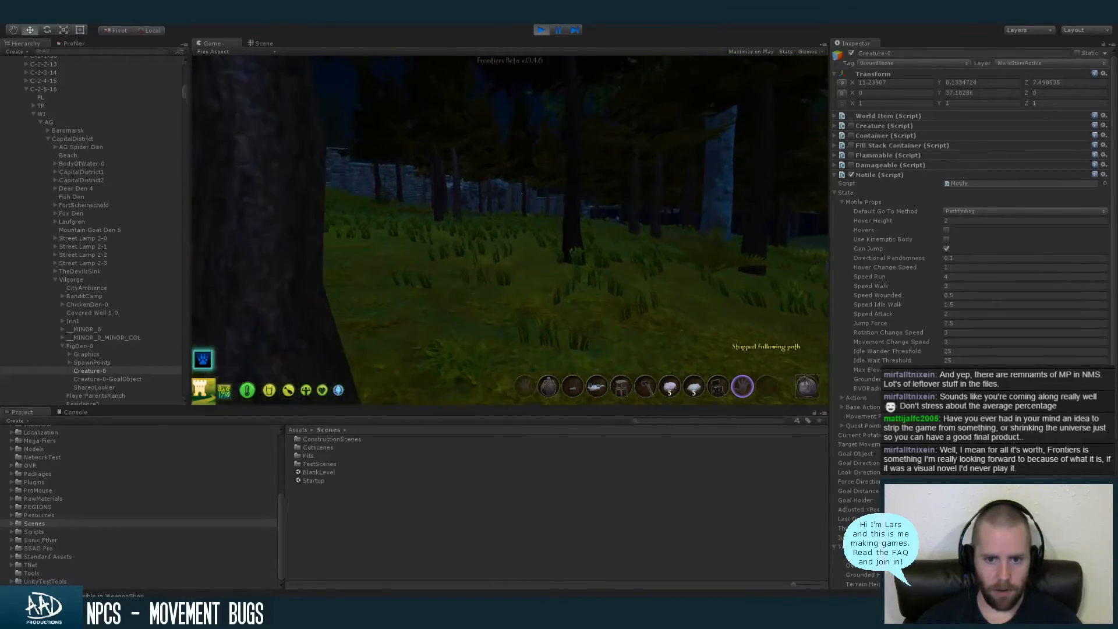
key(w)
key(w)
key(w)
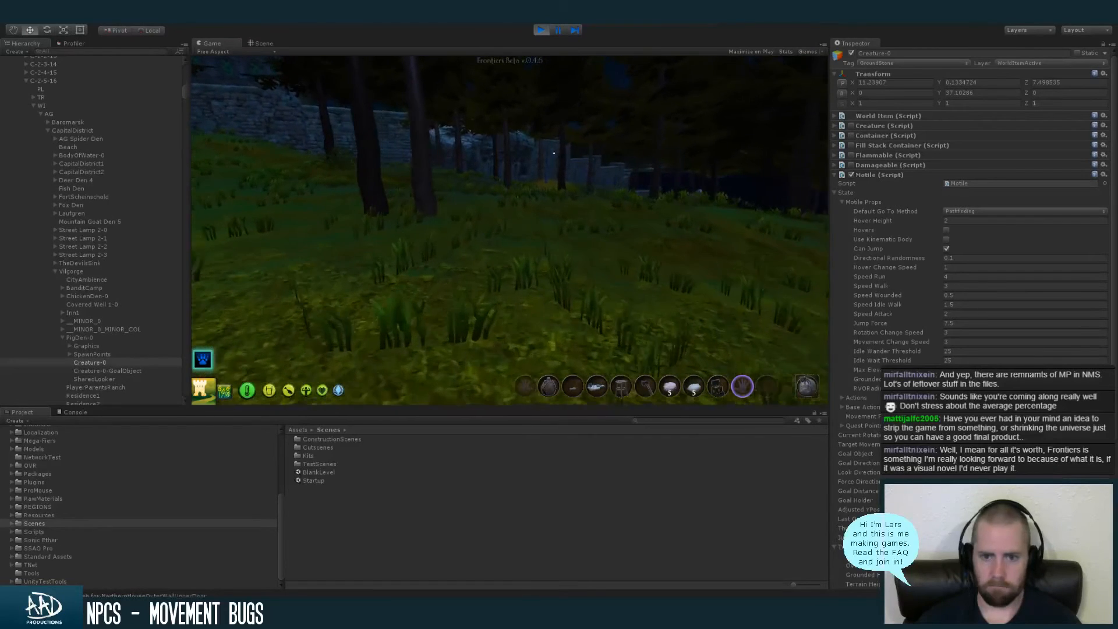
Walk through the trees along the stone wall to the lamp post beside the wall's doorway
key(w)
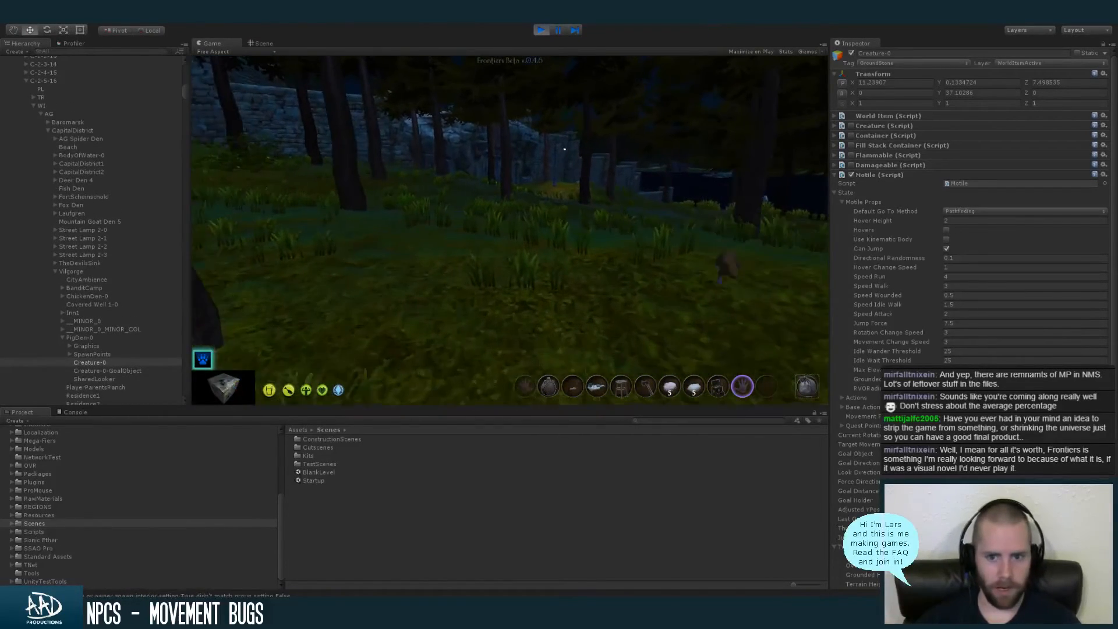
key(w)
key(w)
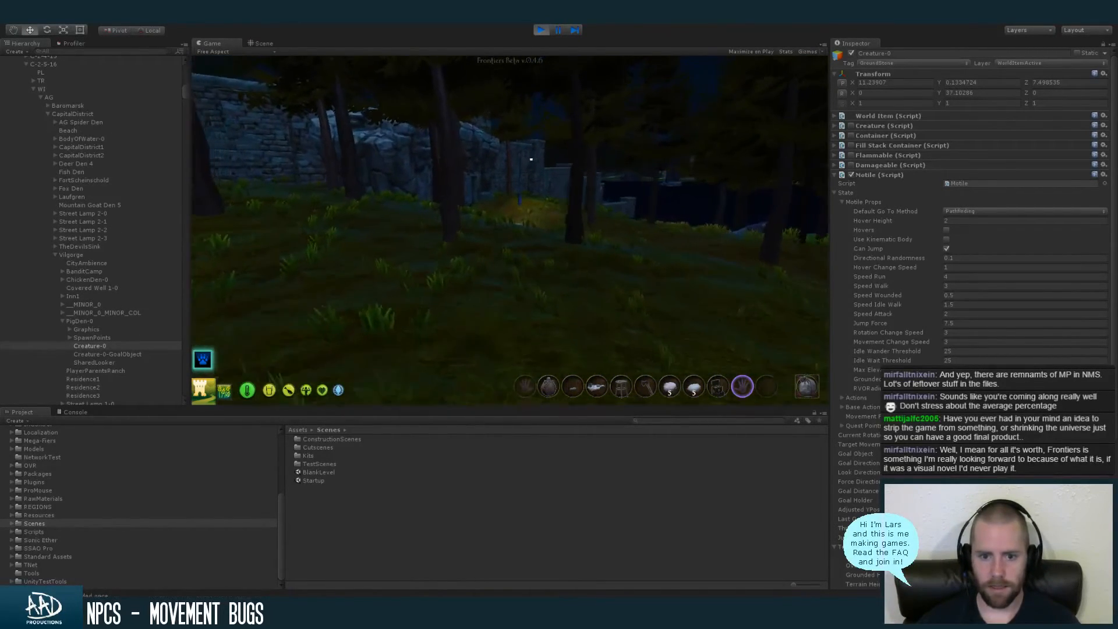
key(w)
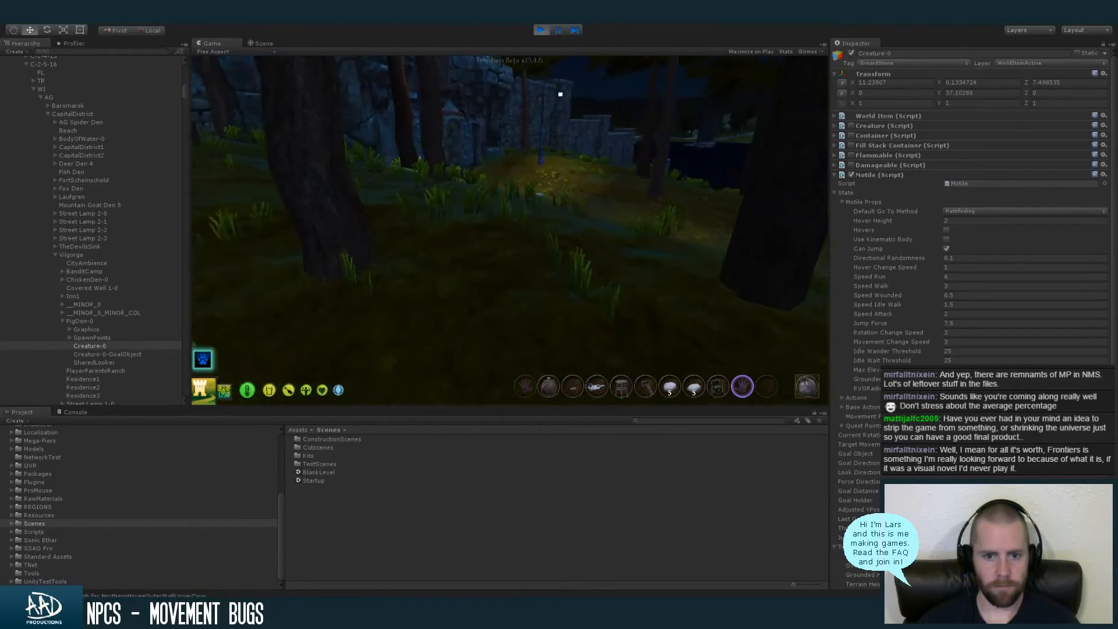
key(w)
key(w)
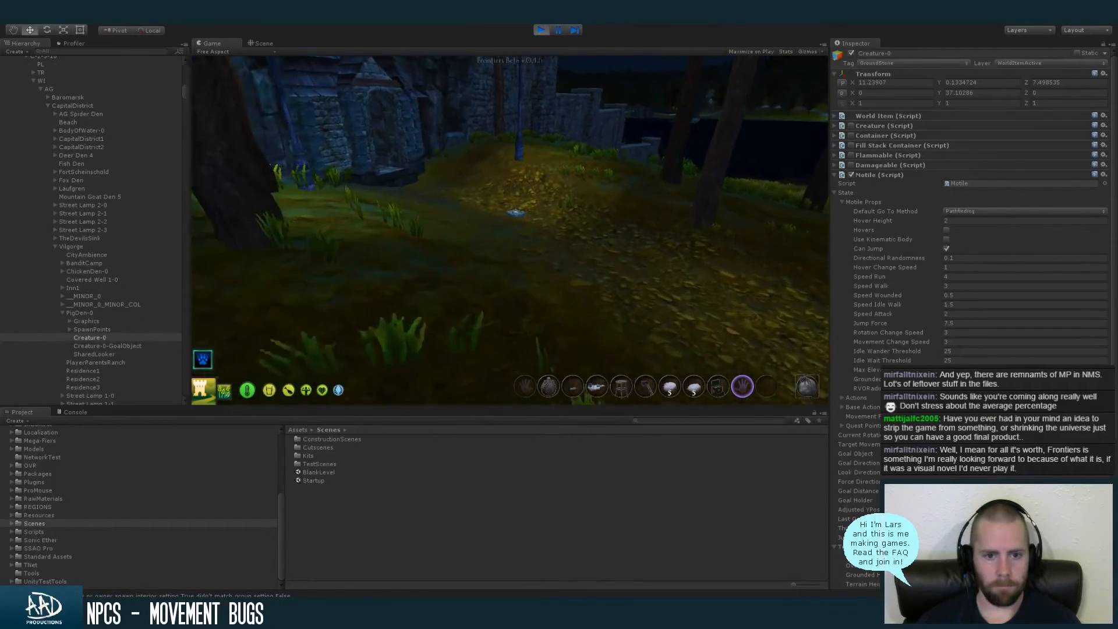
key(w)
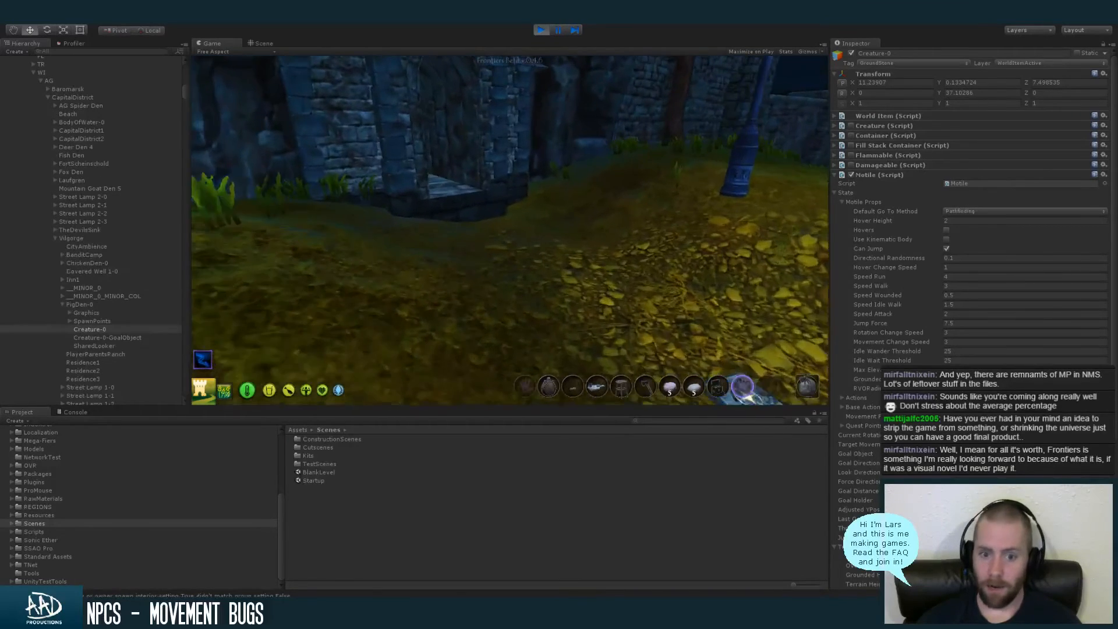
Enter the doorway in the stone wall and pass through the arched tunnel onto the cobbled road
key(w)
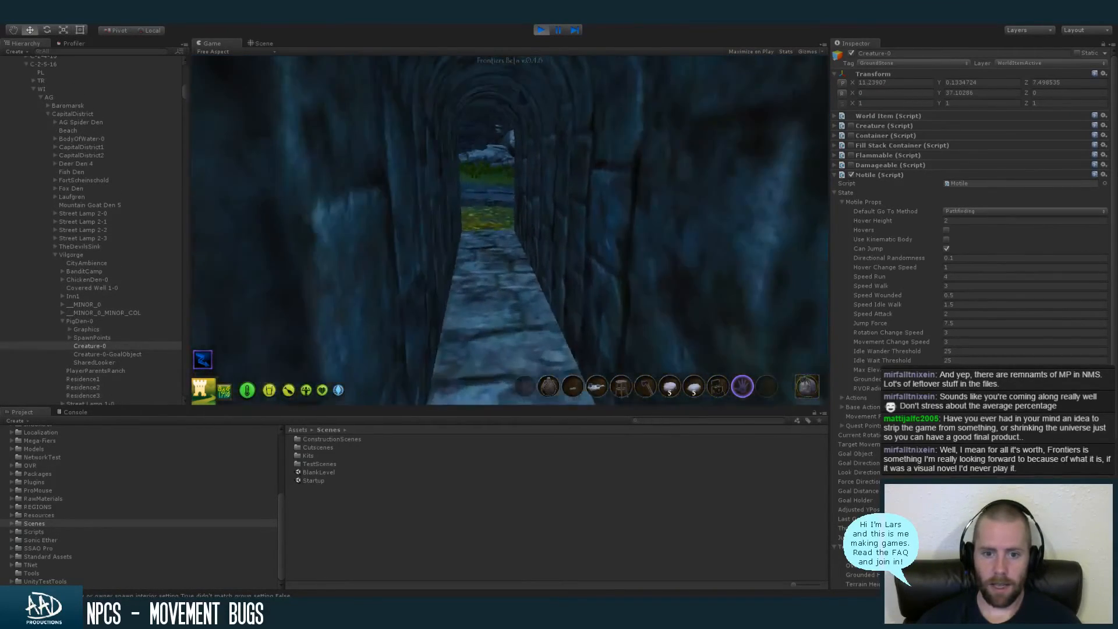
key(w)
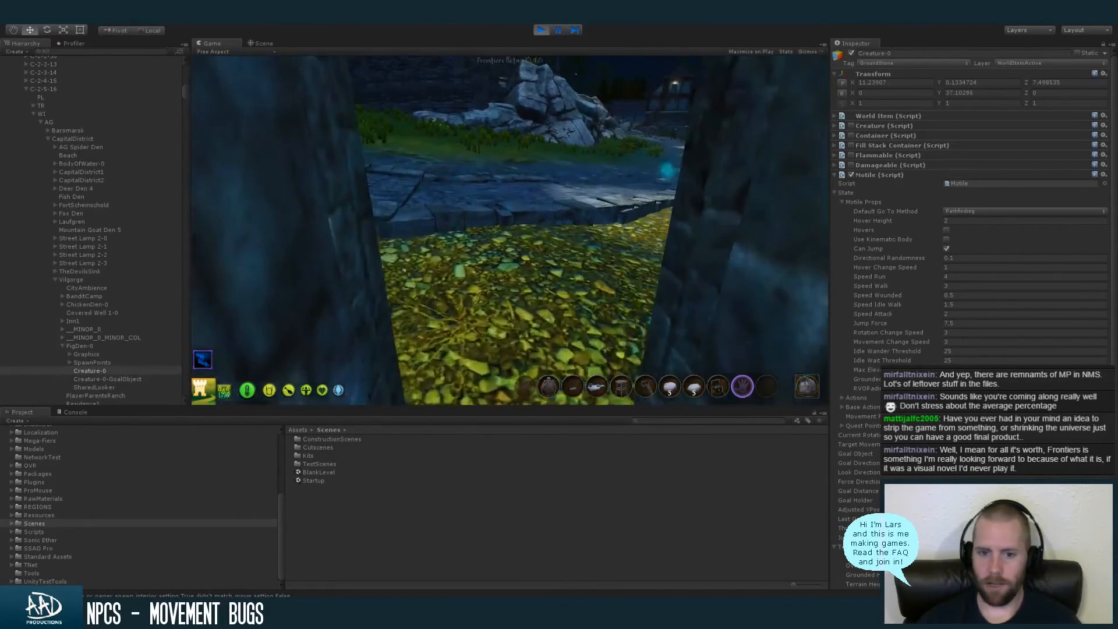
key(w)
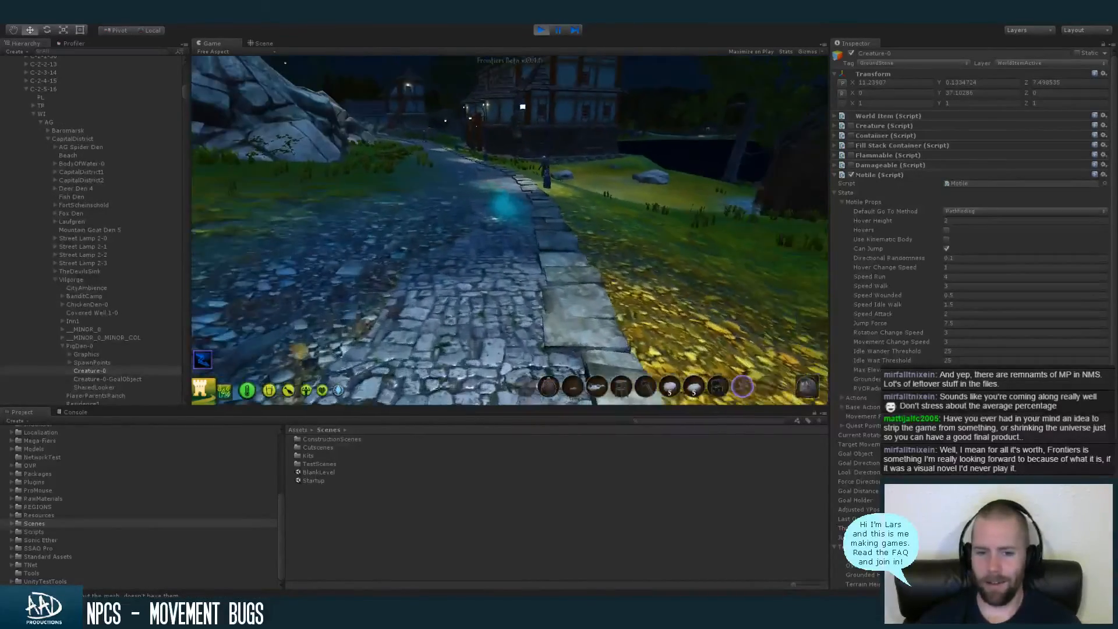
Follow the cobbled road past the street lamps and walk by the townsman in the green top
key(w)
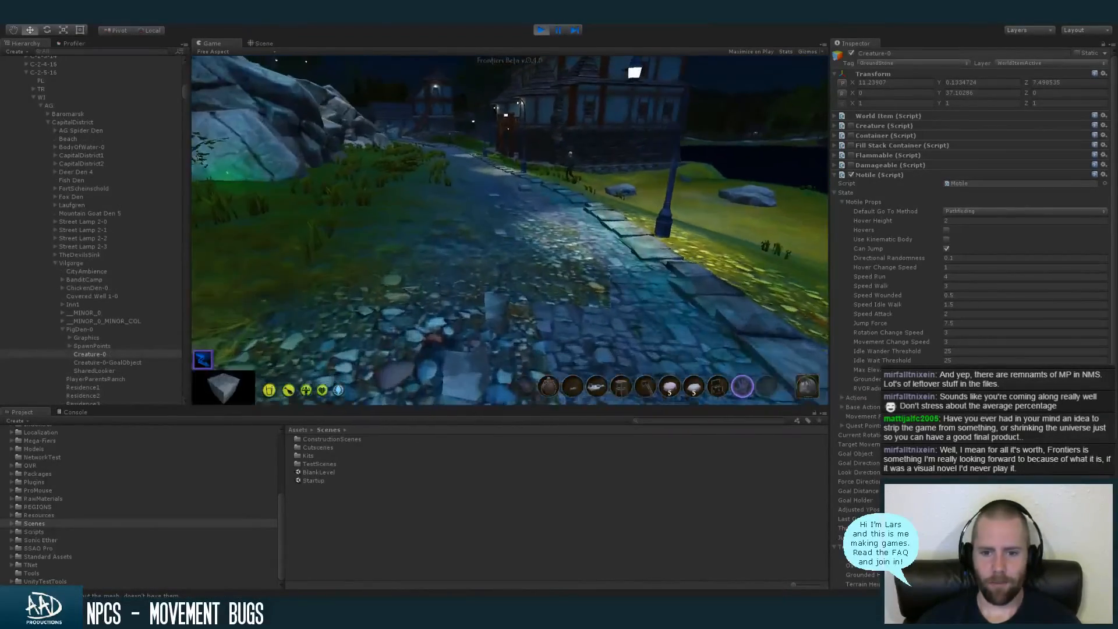
key(w)
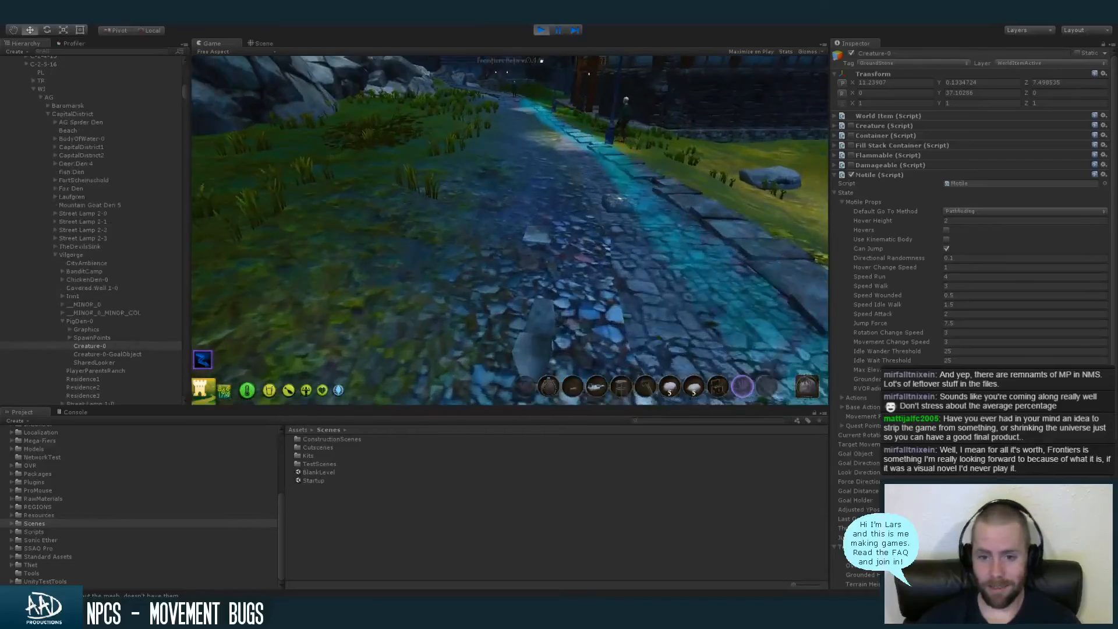
key(w)
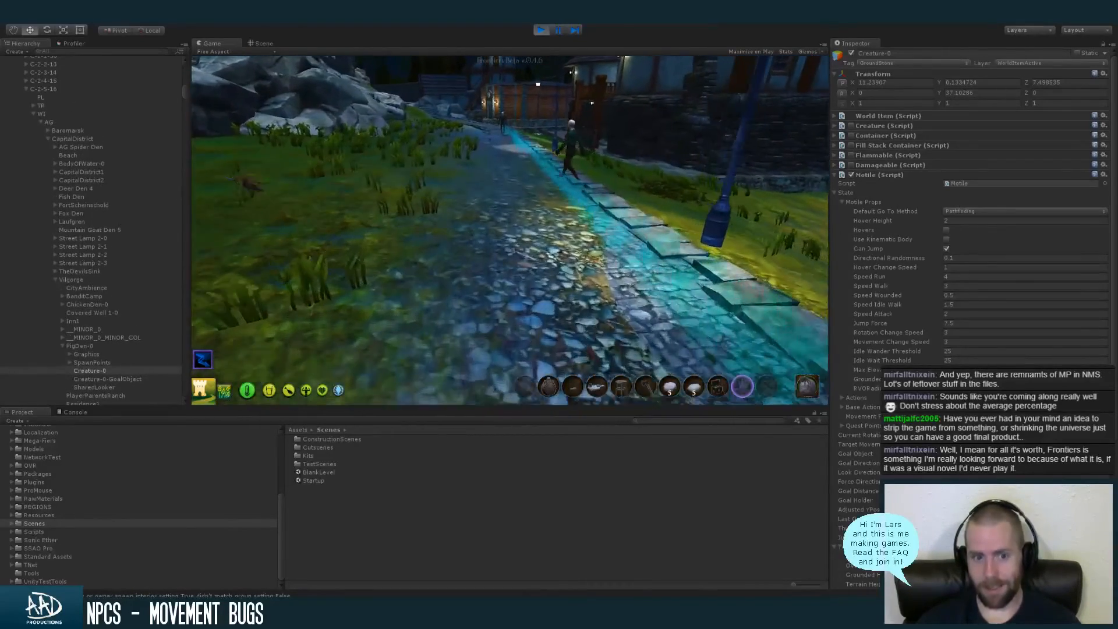
key(w)
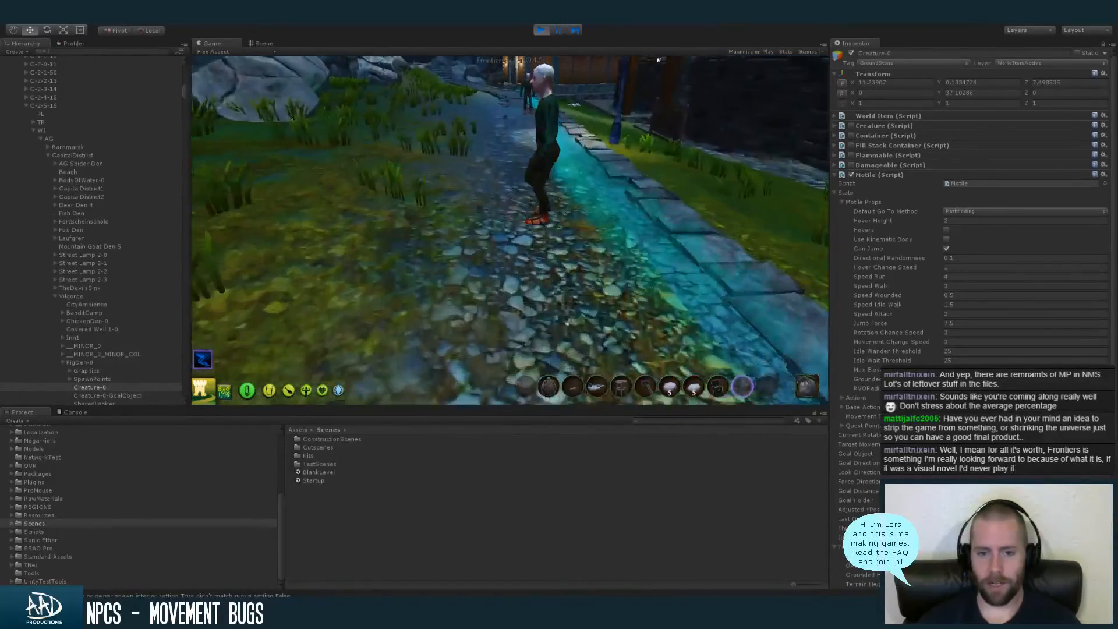
key(w)
key(w)
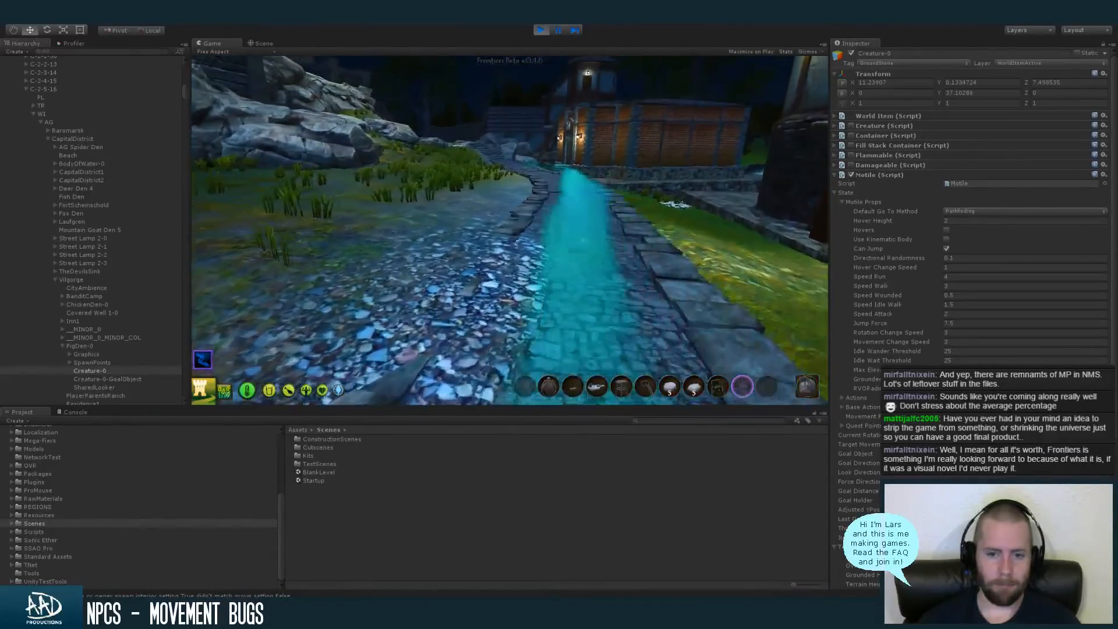
Continue along the blue trail on the stone-edged road toward the torchlit brick building
key(w)
key(w)
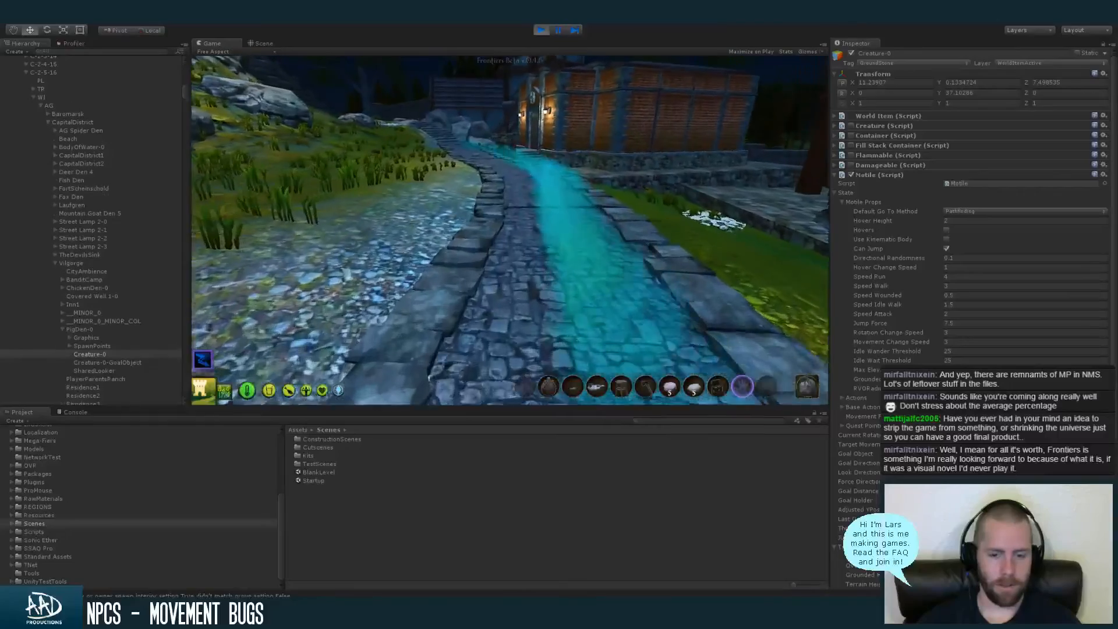
key(w)
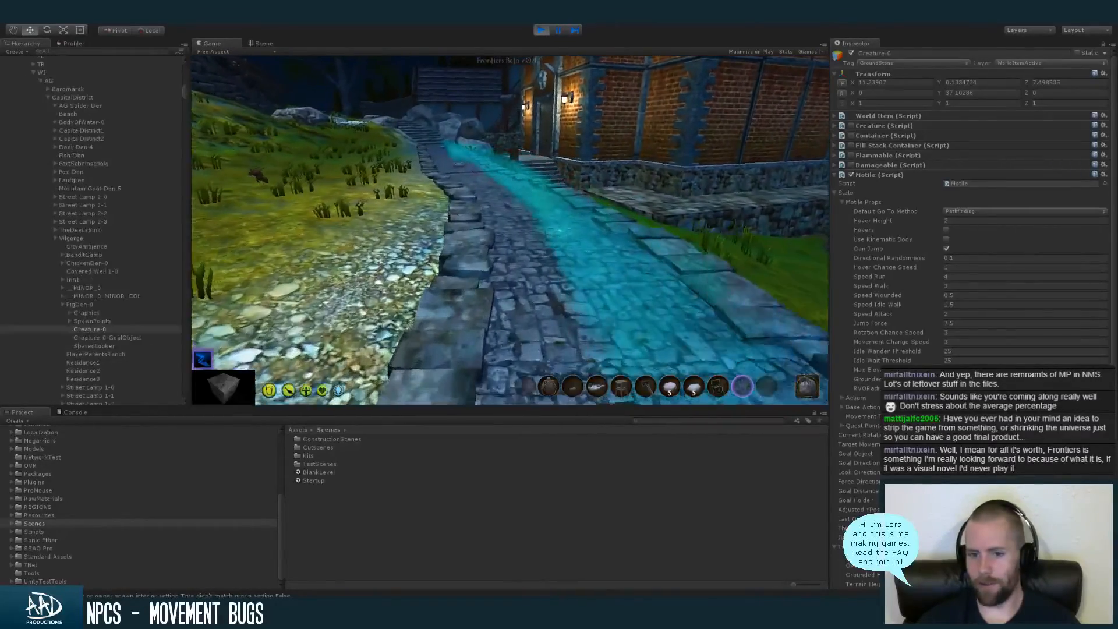
Follow the blue trail past the brick building and climb the stone stairs to the upper road
key(w)
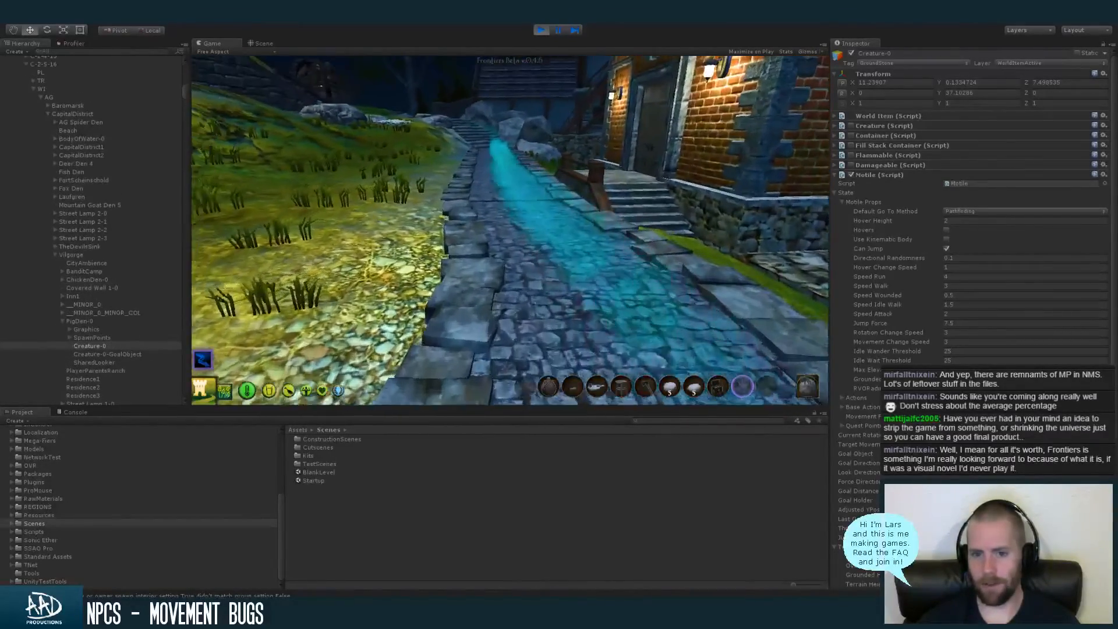
key(w)
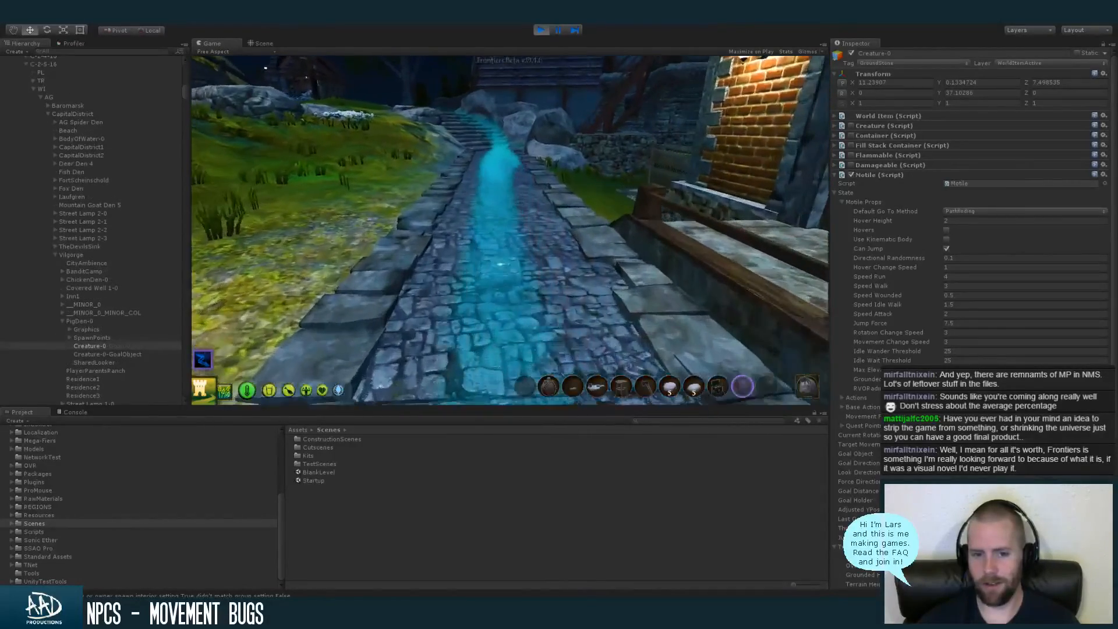
key(w)
key(w)
key(w)
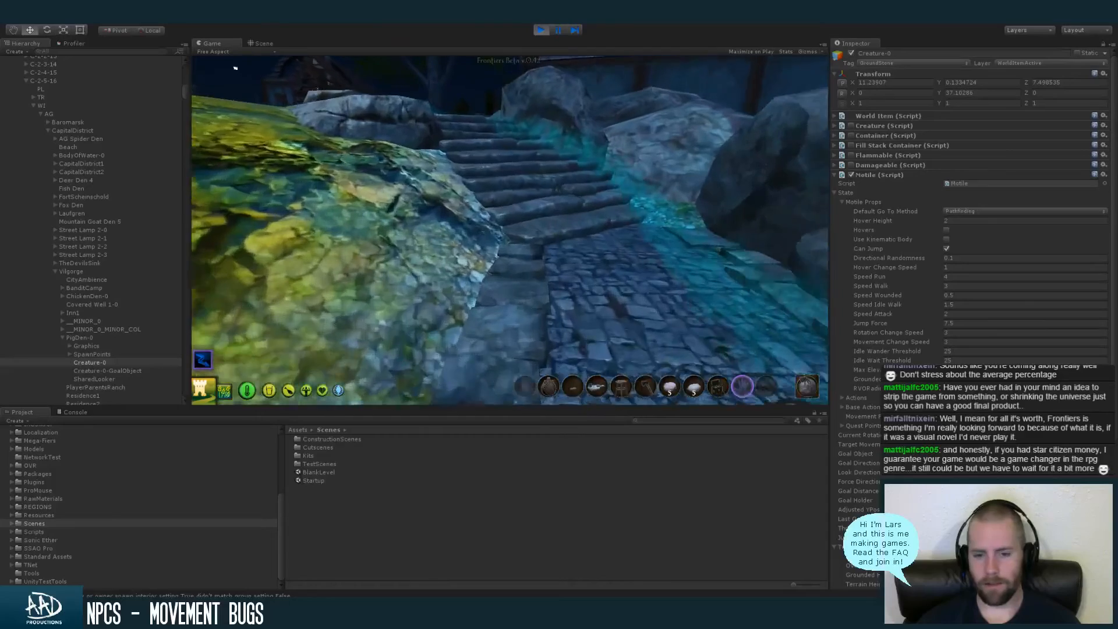
key(w)
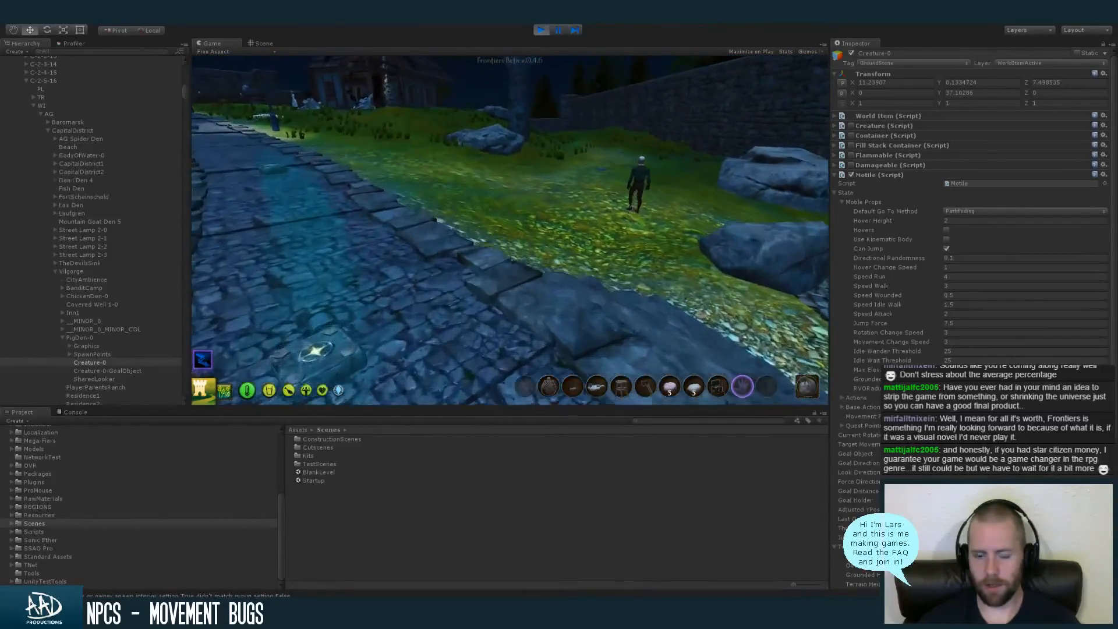
Walk past the man on the grass beside the road and head onto the grassy slope
key(w)
key(w)
key(w)
key(w)
key(w)
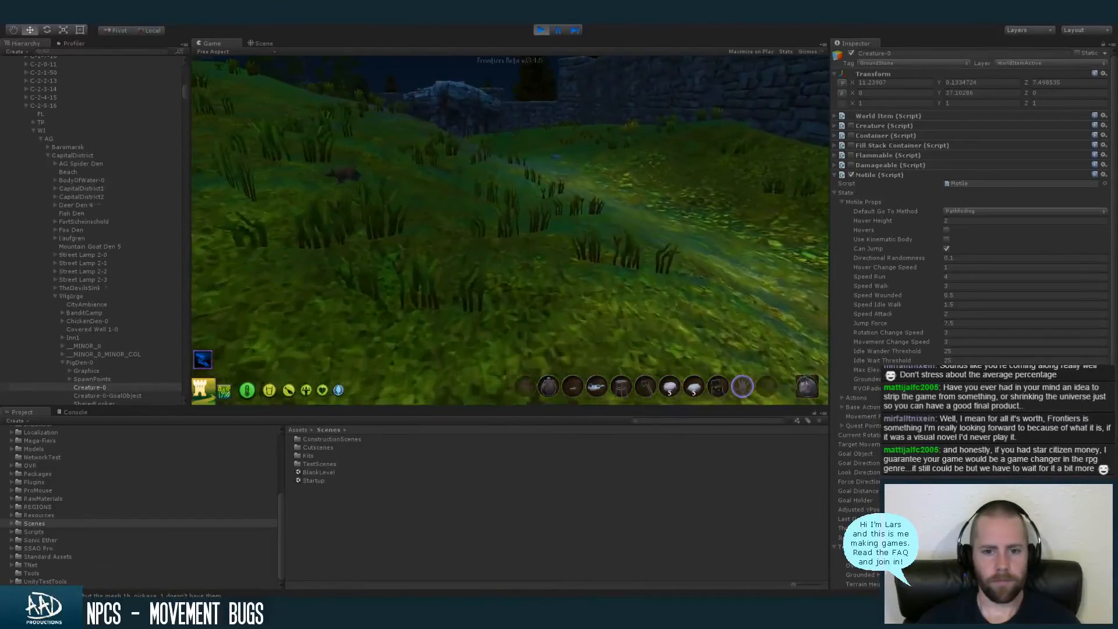
Cross the grassy slope toward the stone wall and approach the broken tree trunk
key(w)
key(w)
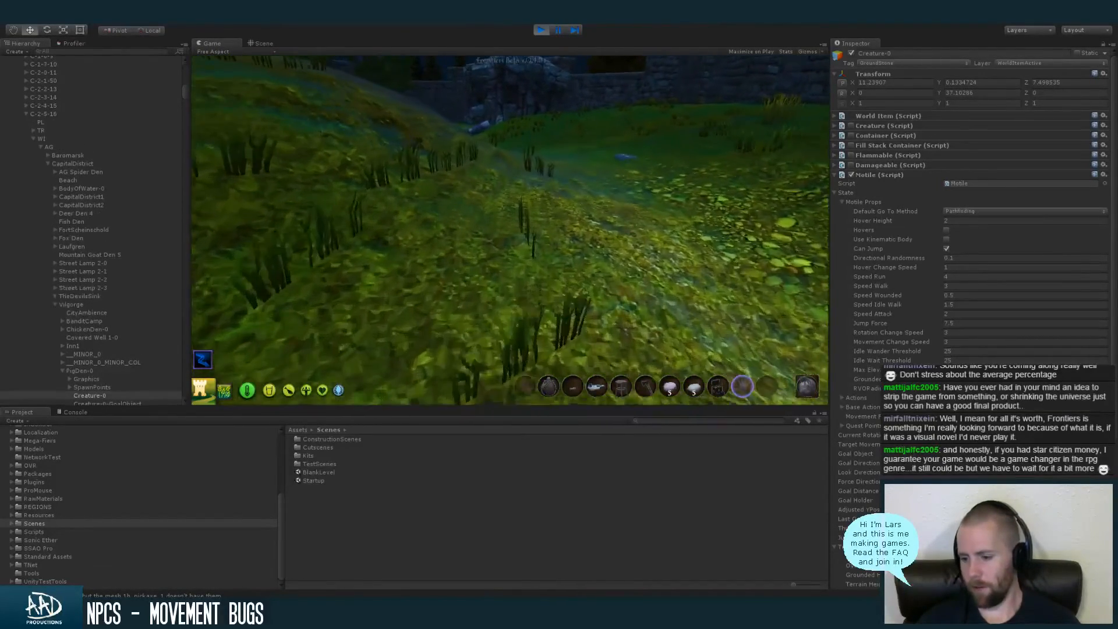
key(w)
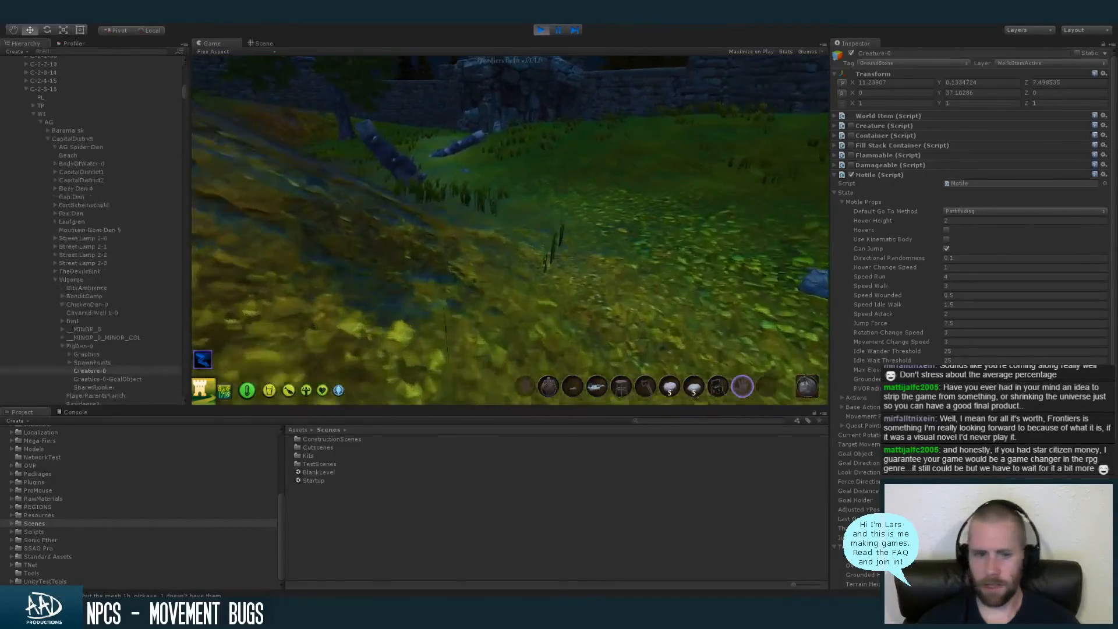
key(w)
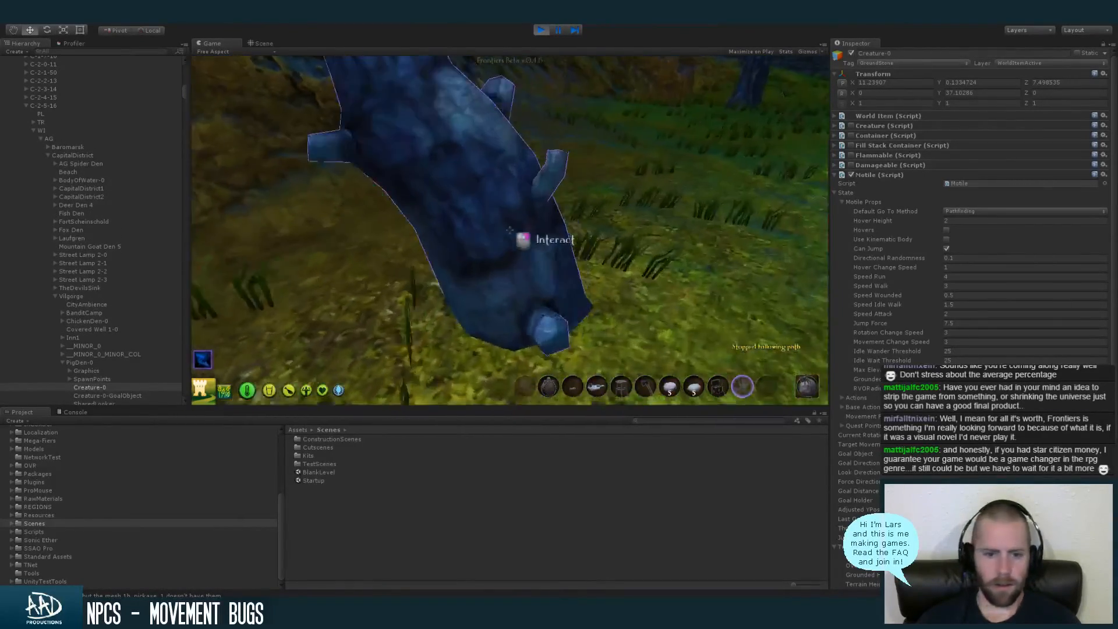
Walk to the opening in the rocky wall and pass through the narrow stone passage onto the grass beyond
key(w)
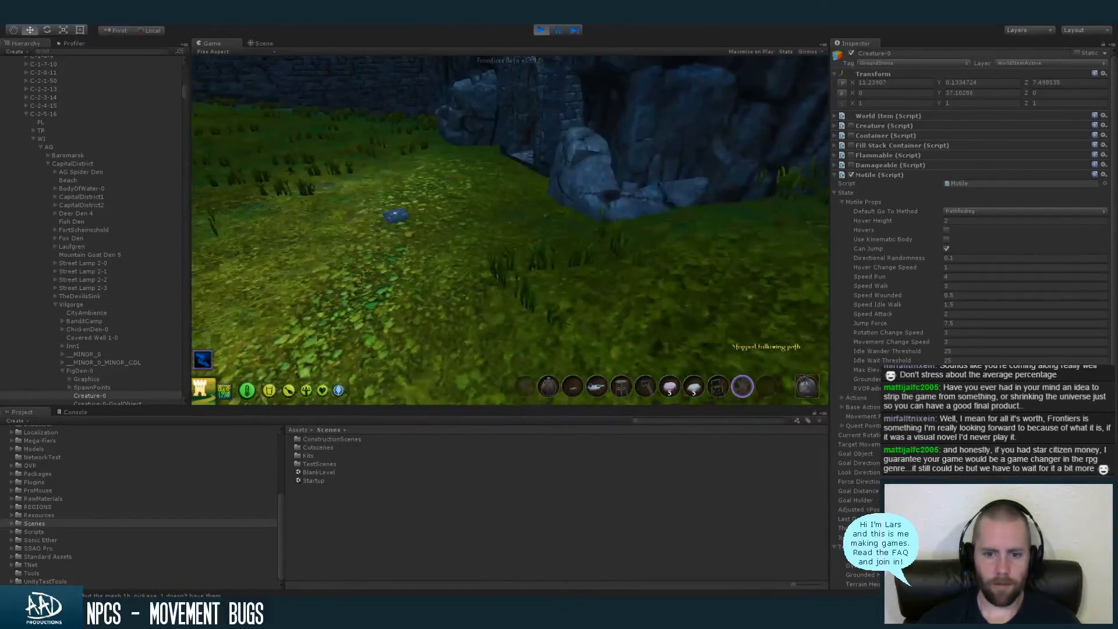
key(w)
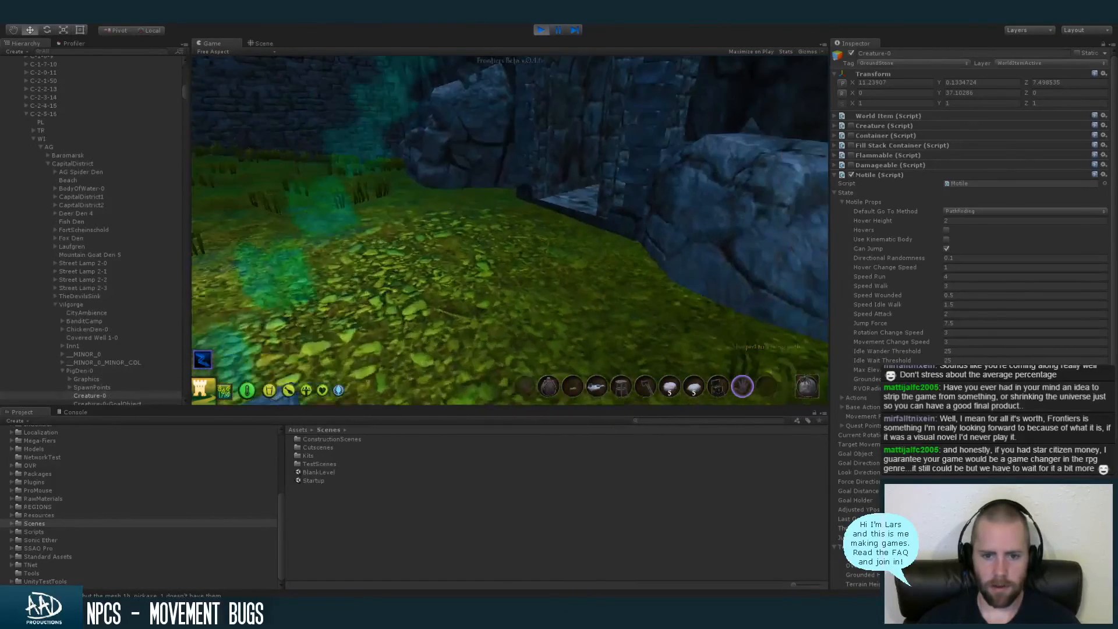
key(w)
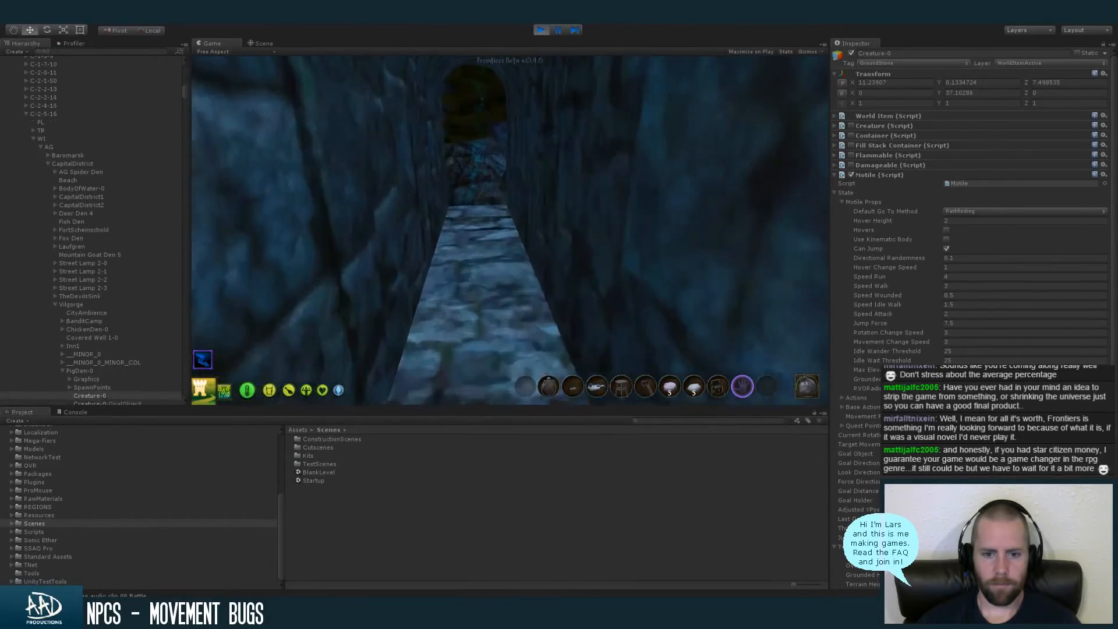
key(w)
key(w)
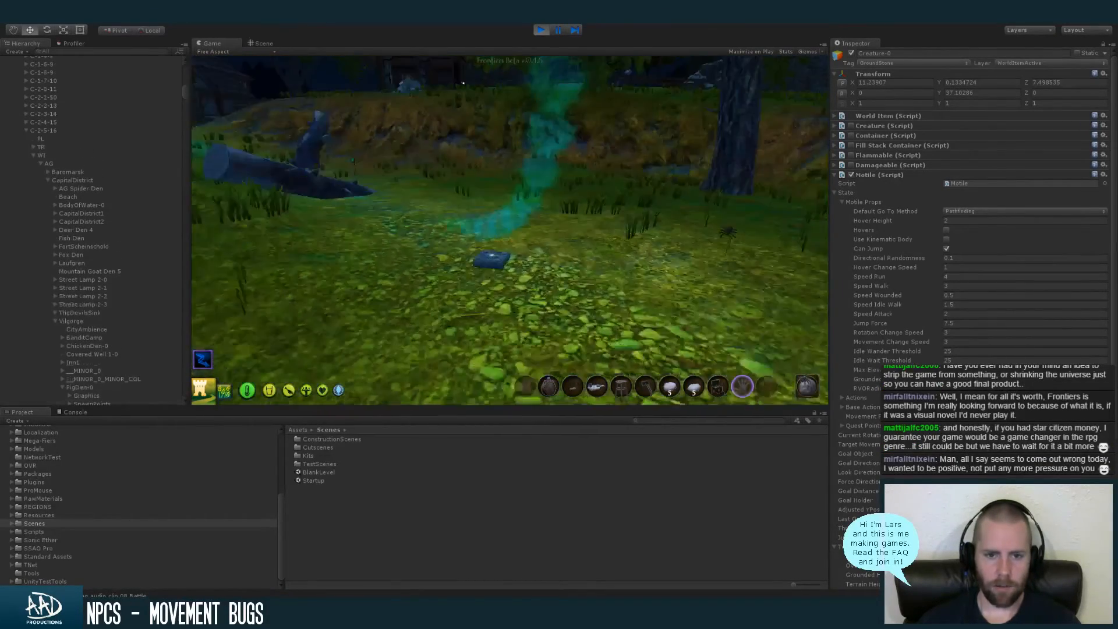
Go past the fallen log and climb the hill to the fenced clearing with the townspeople
key(w)
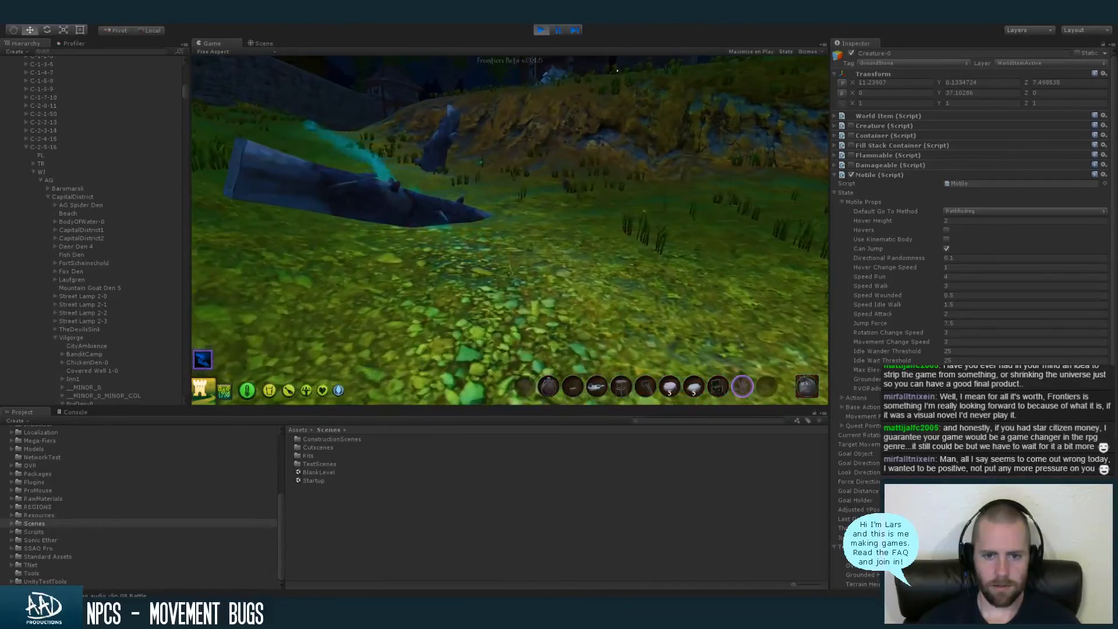
key(w)
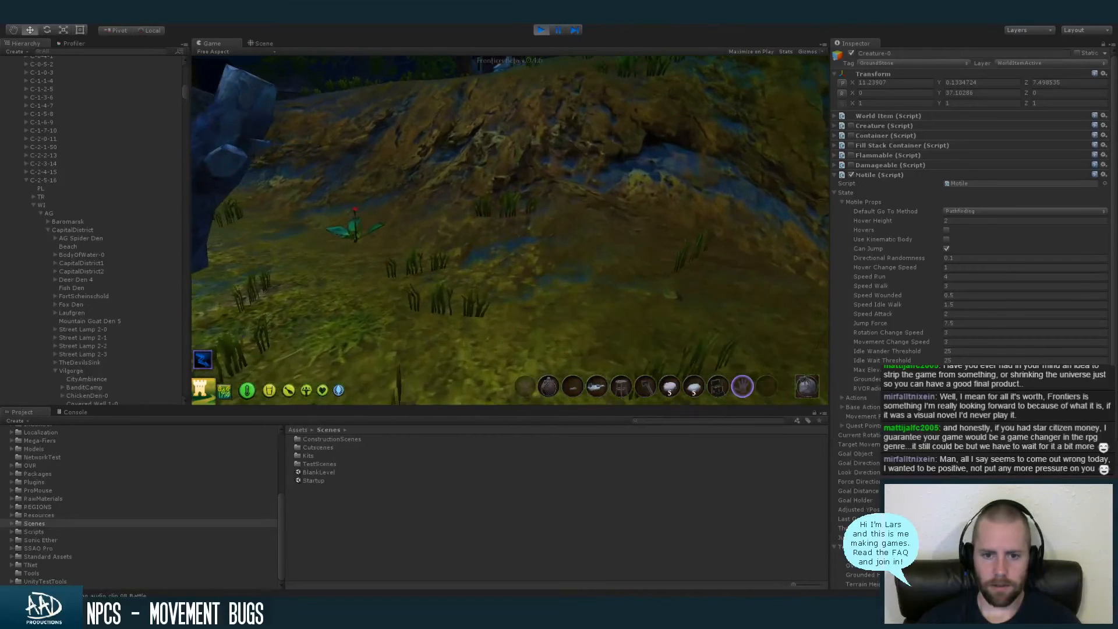
key(w)
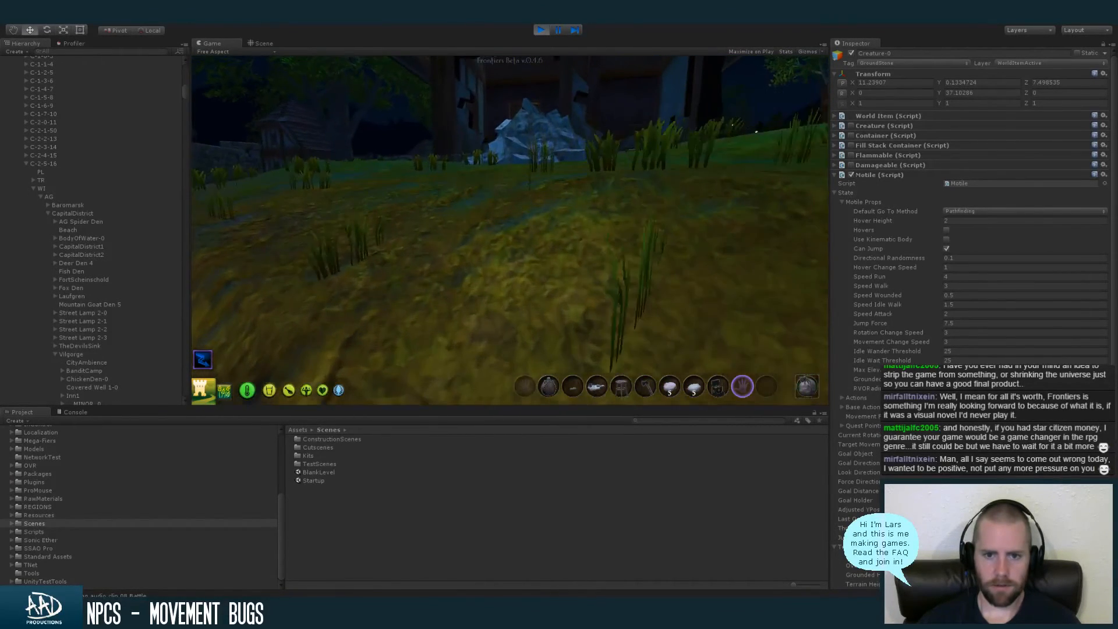
key(w)
key(w)
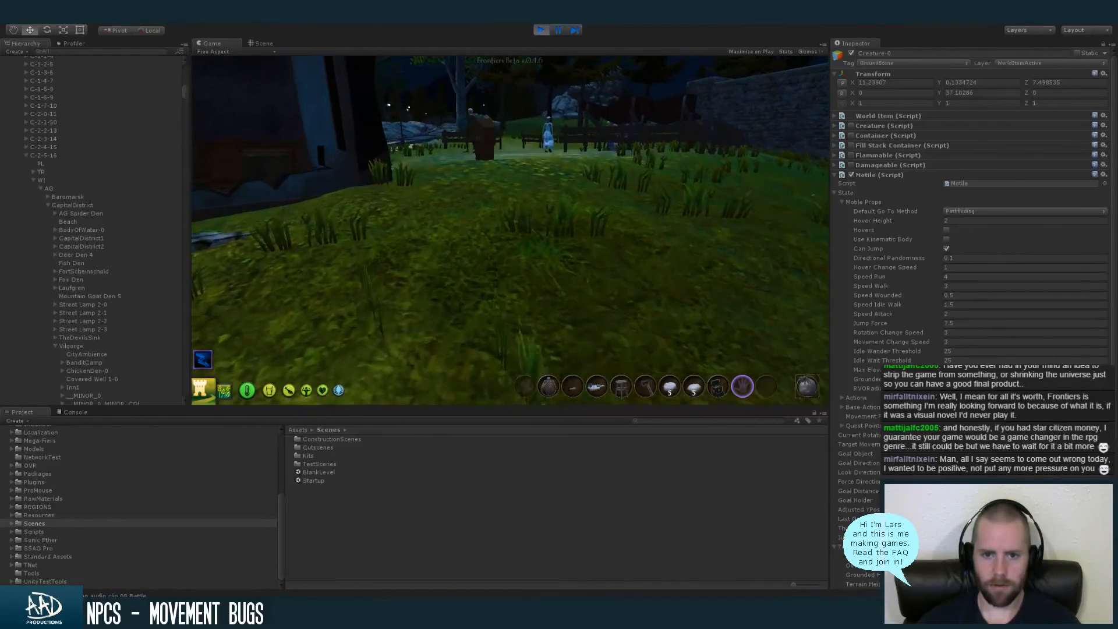
Walk past the roofed wooden box and around the fence to observe the moving townspeople
key(w)
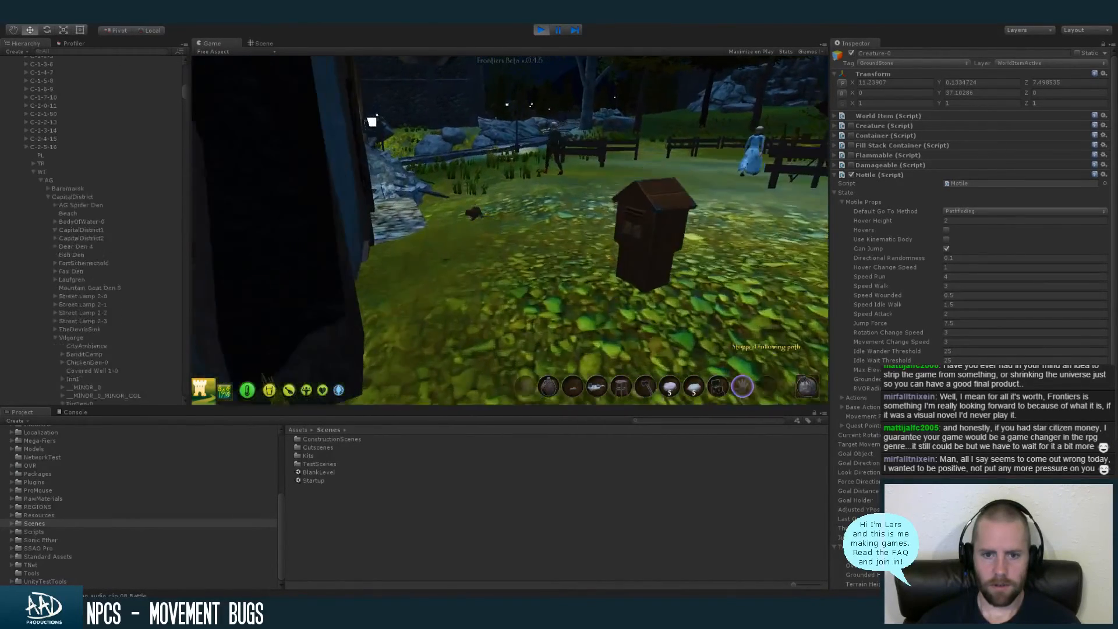
key(w)
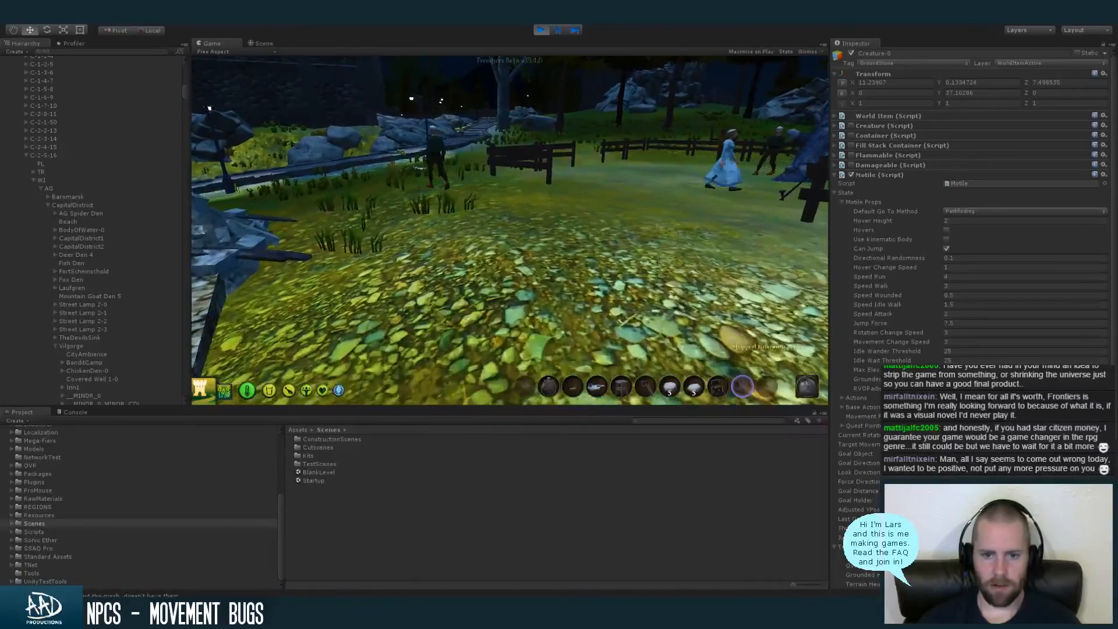
key(w)
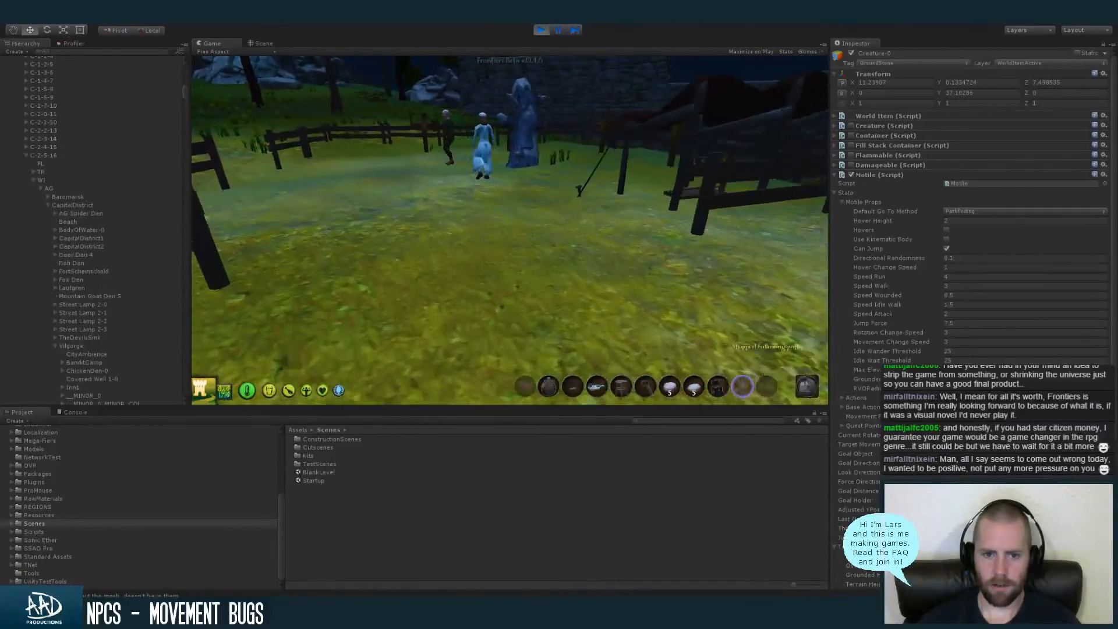
key(w)
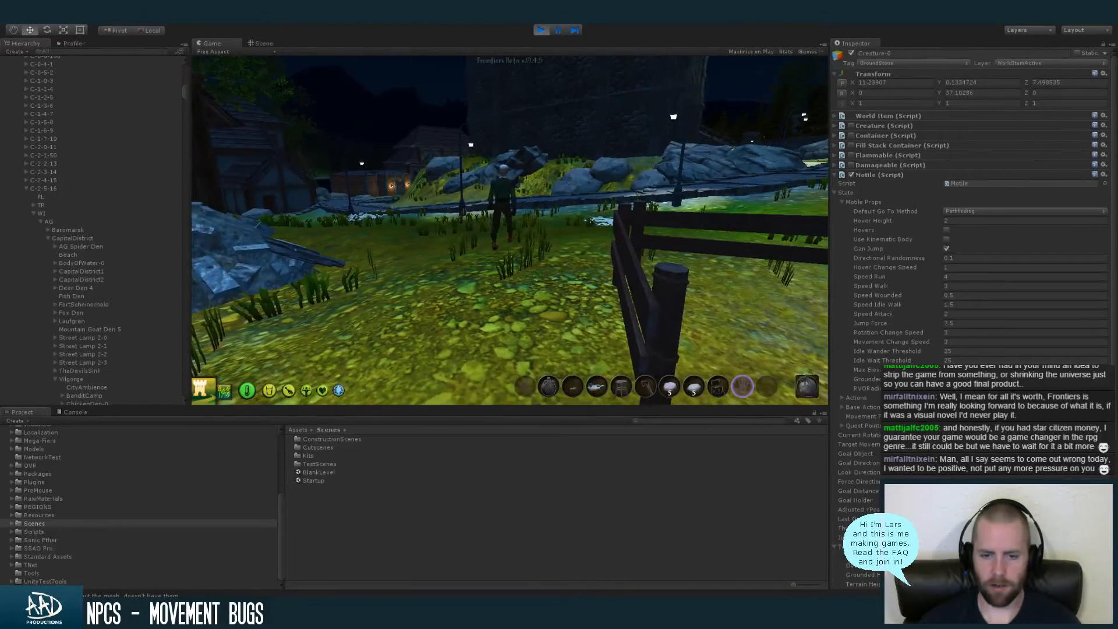
Stop the running game and collapse the GROUPS object in the hierarchy
key(super)
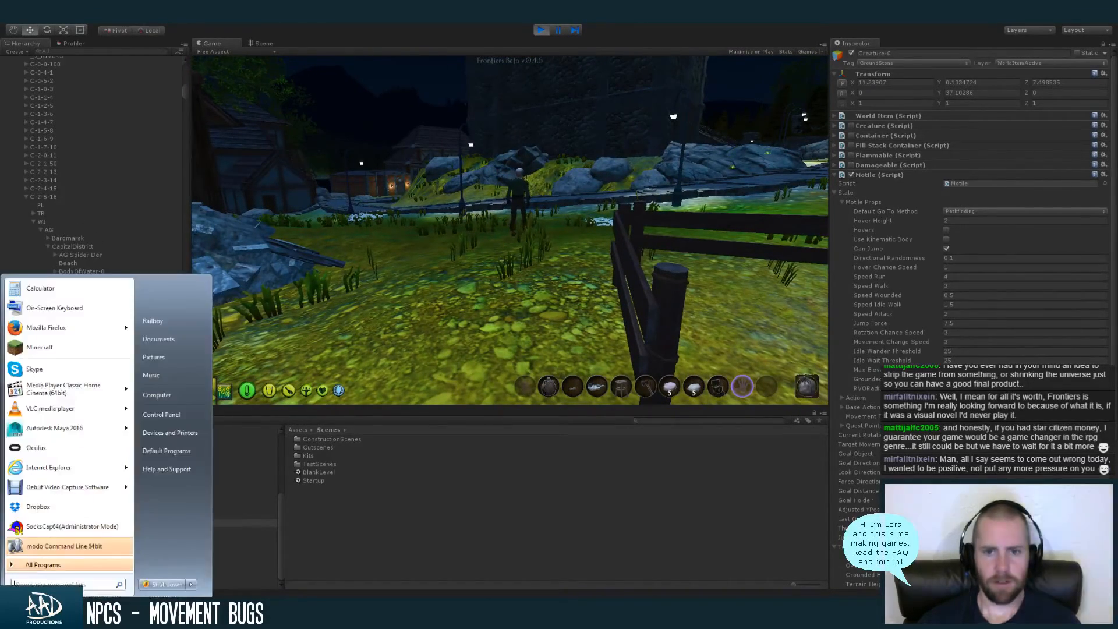
click(541, 32)
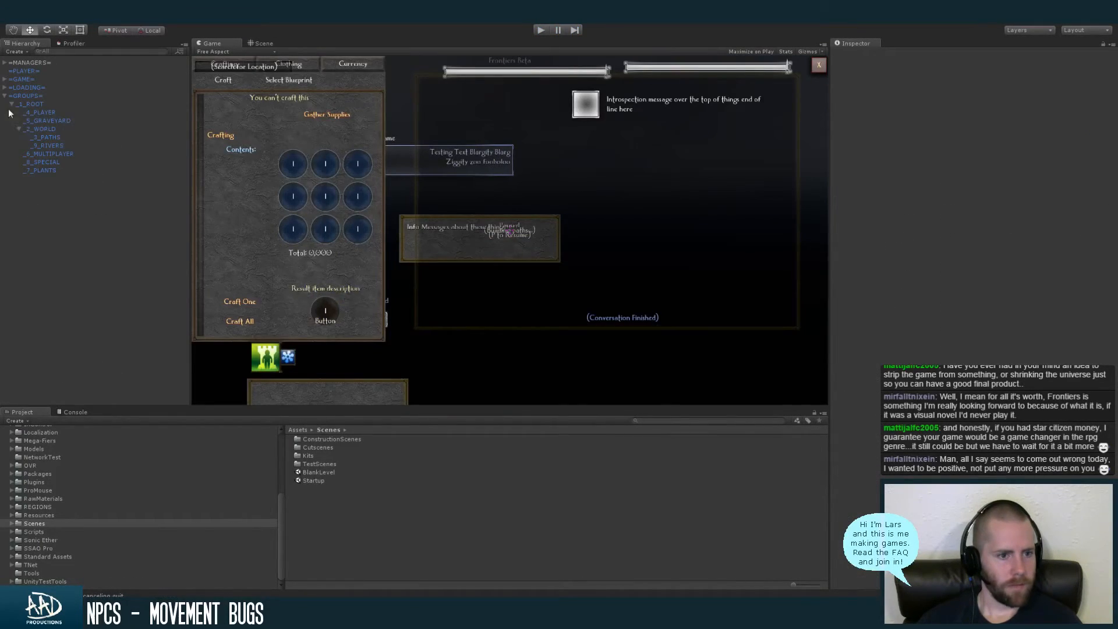
click(5, 96)
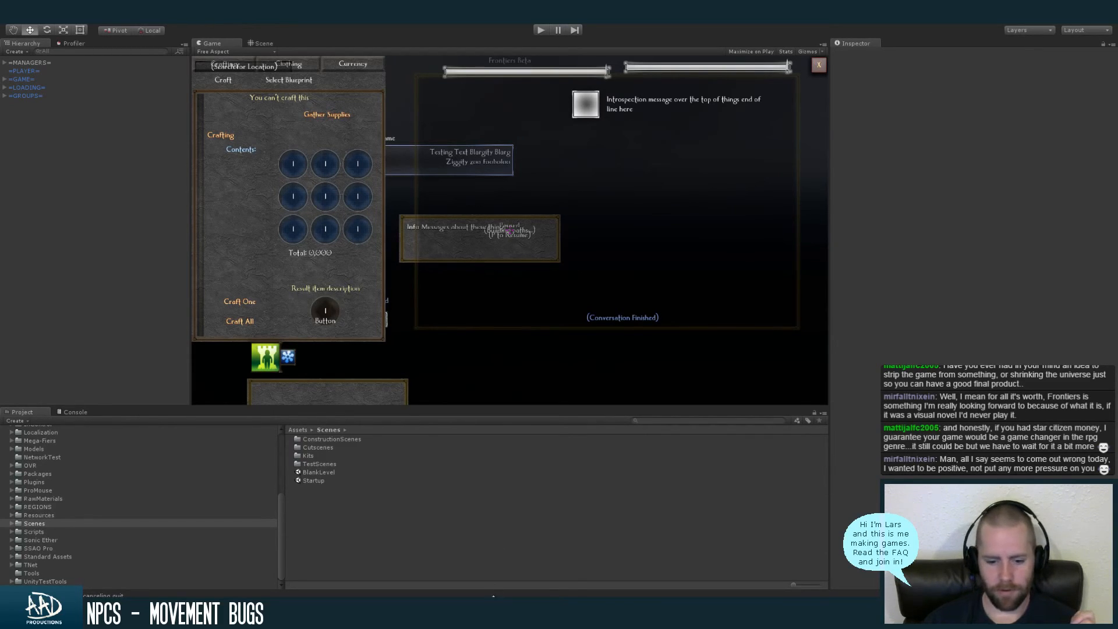
Switch to the ForgeCircular Unity project and select the UseButtonUp error from NVRInteractable.cs in its console
click(331, 249)
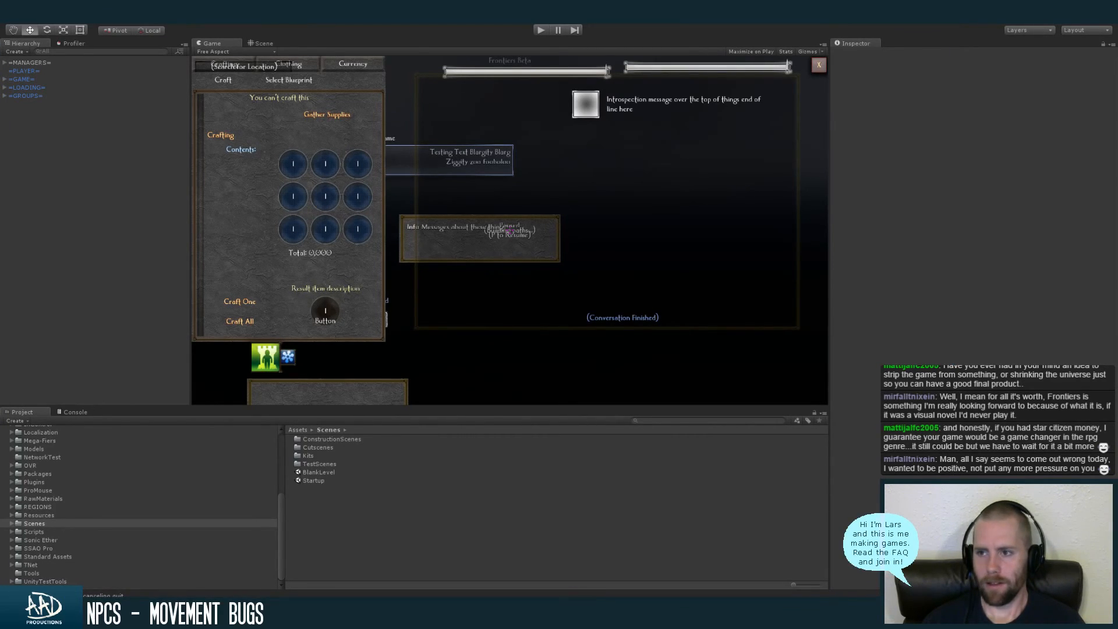
click(546, 326)
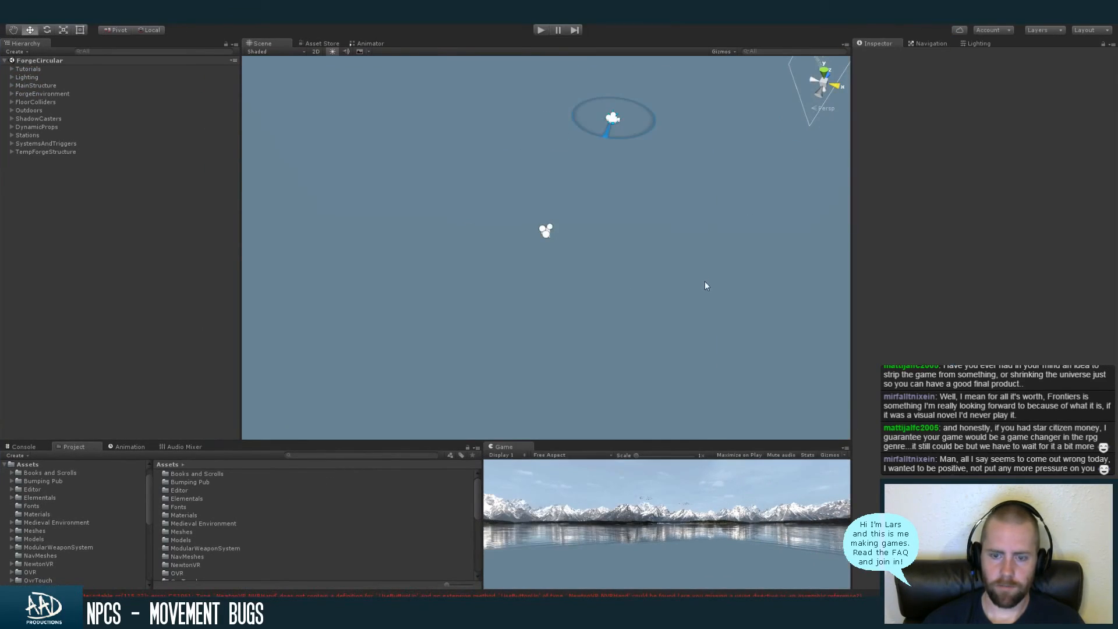
click(23, 446)
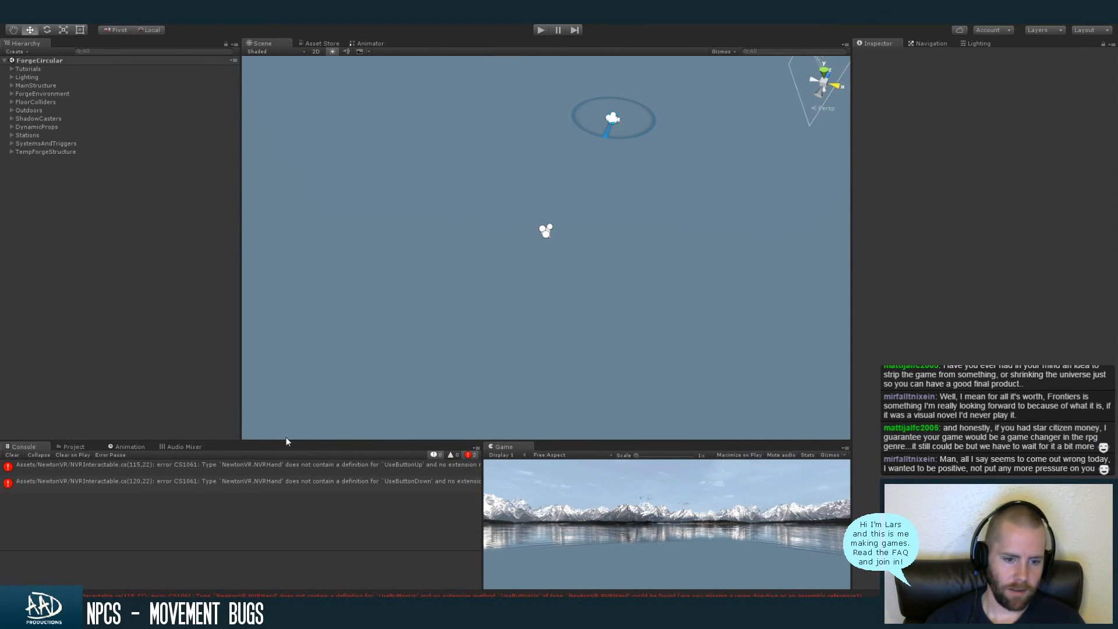
drag(287, 442, 288, 450)
scroll(438, 249, down, 3)
right_drag(438, 249, 656, 274)
click(300, 476)
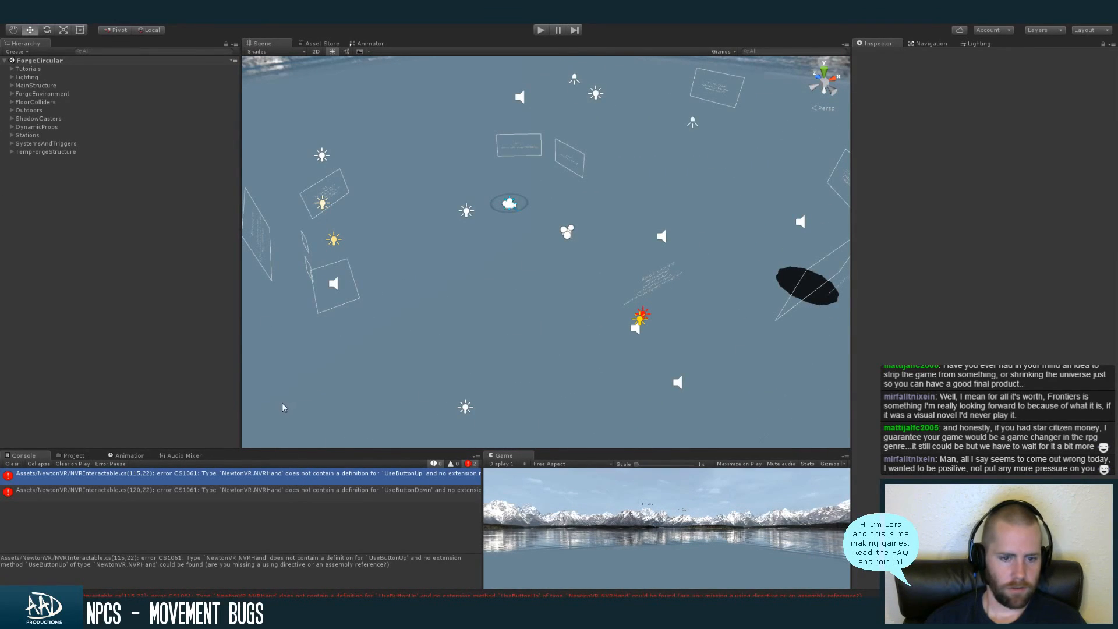
Open NVRInteractable.cs in MonoDevelop at the UseButtonUp error, saving the pending changes to Motile.cs
double_click(364, 473)
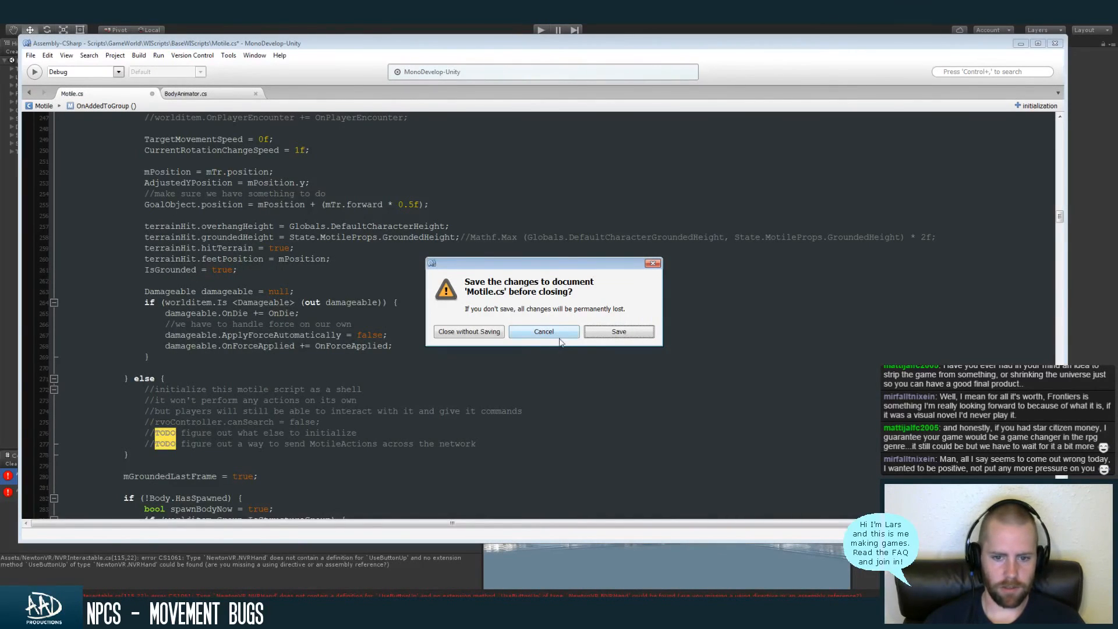
click(608, 331)
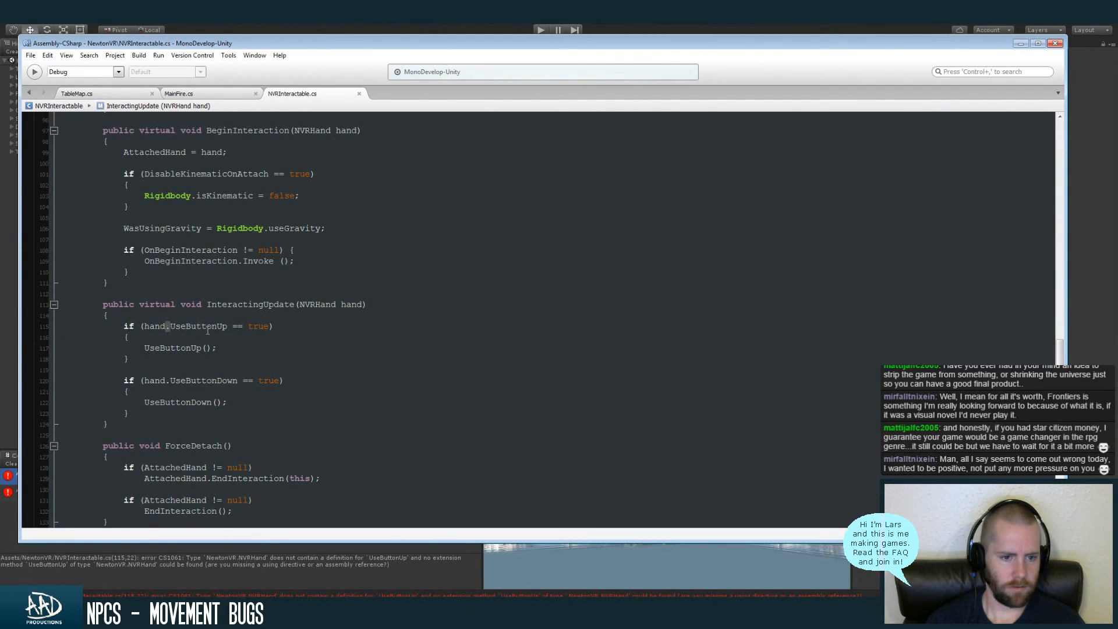
right_click(200, 326)
key(Escape)
right_click(174, 325)
key(Escape)
click(8, 474)
click(37, 19)
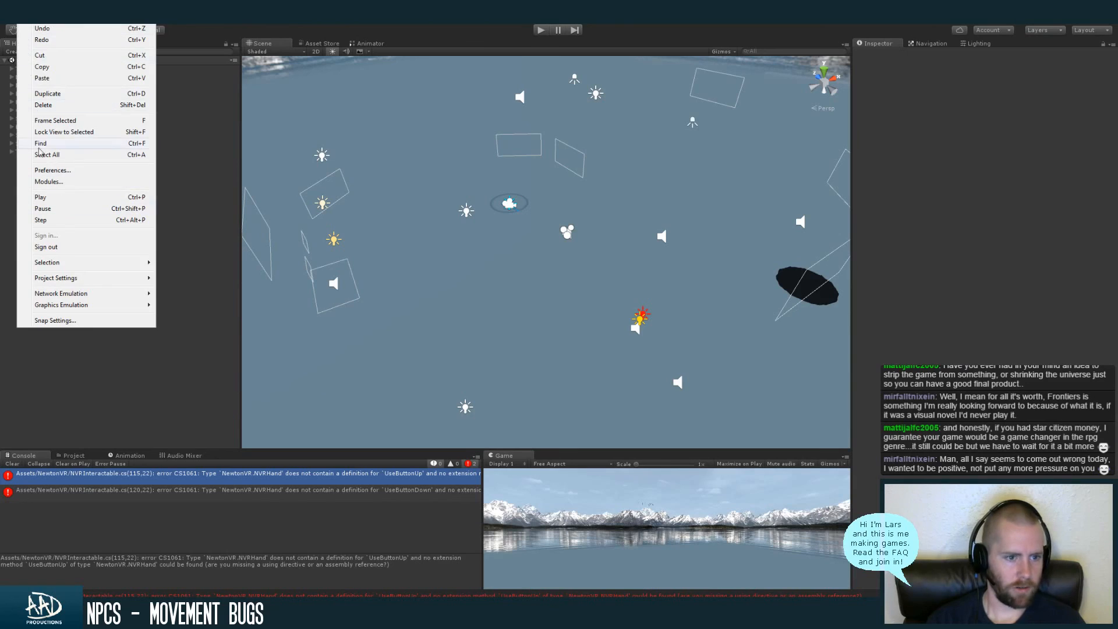
click(147, 488)
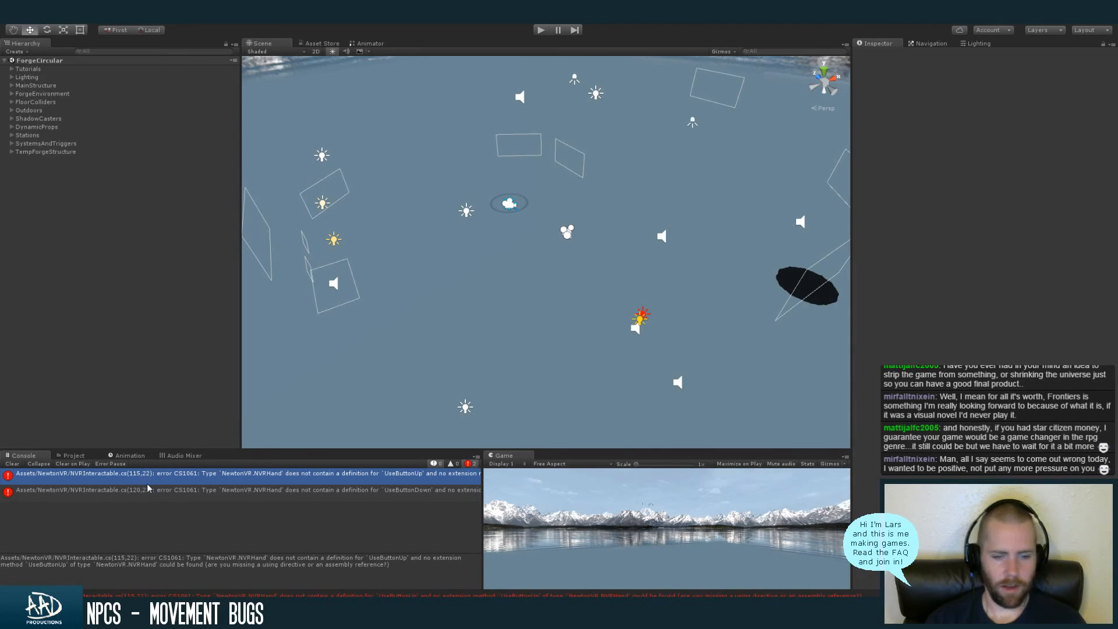